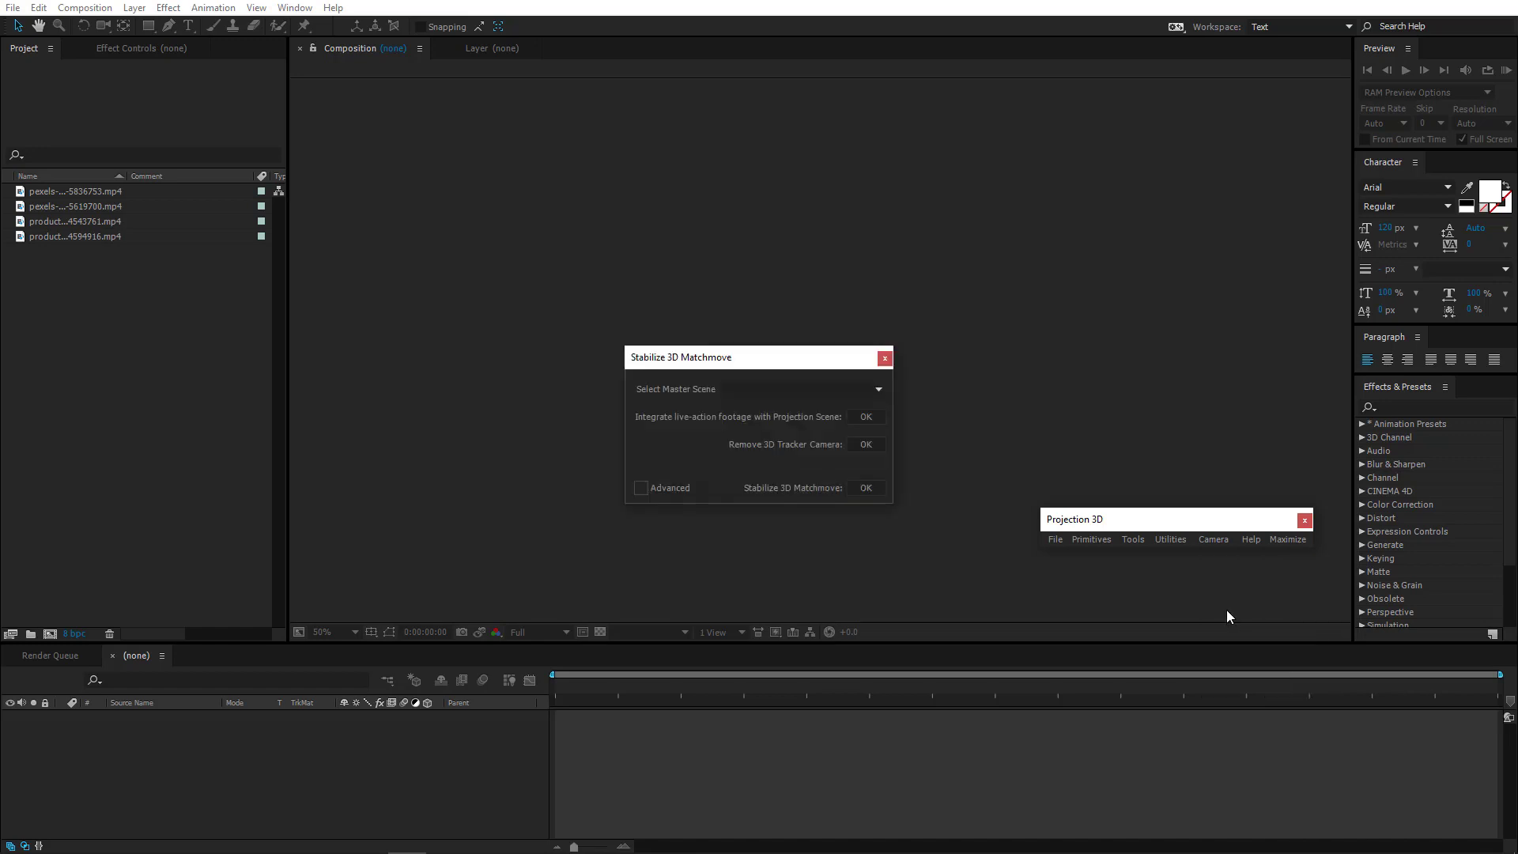
Move the Stabilize 3D Matchmove panel directly above the Projection 3D panel
{"action": "left_click_drag", "start_coordinate": [798, 361], "coordinate": [1216, 356]}
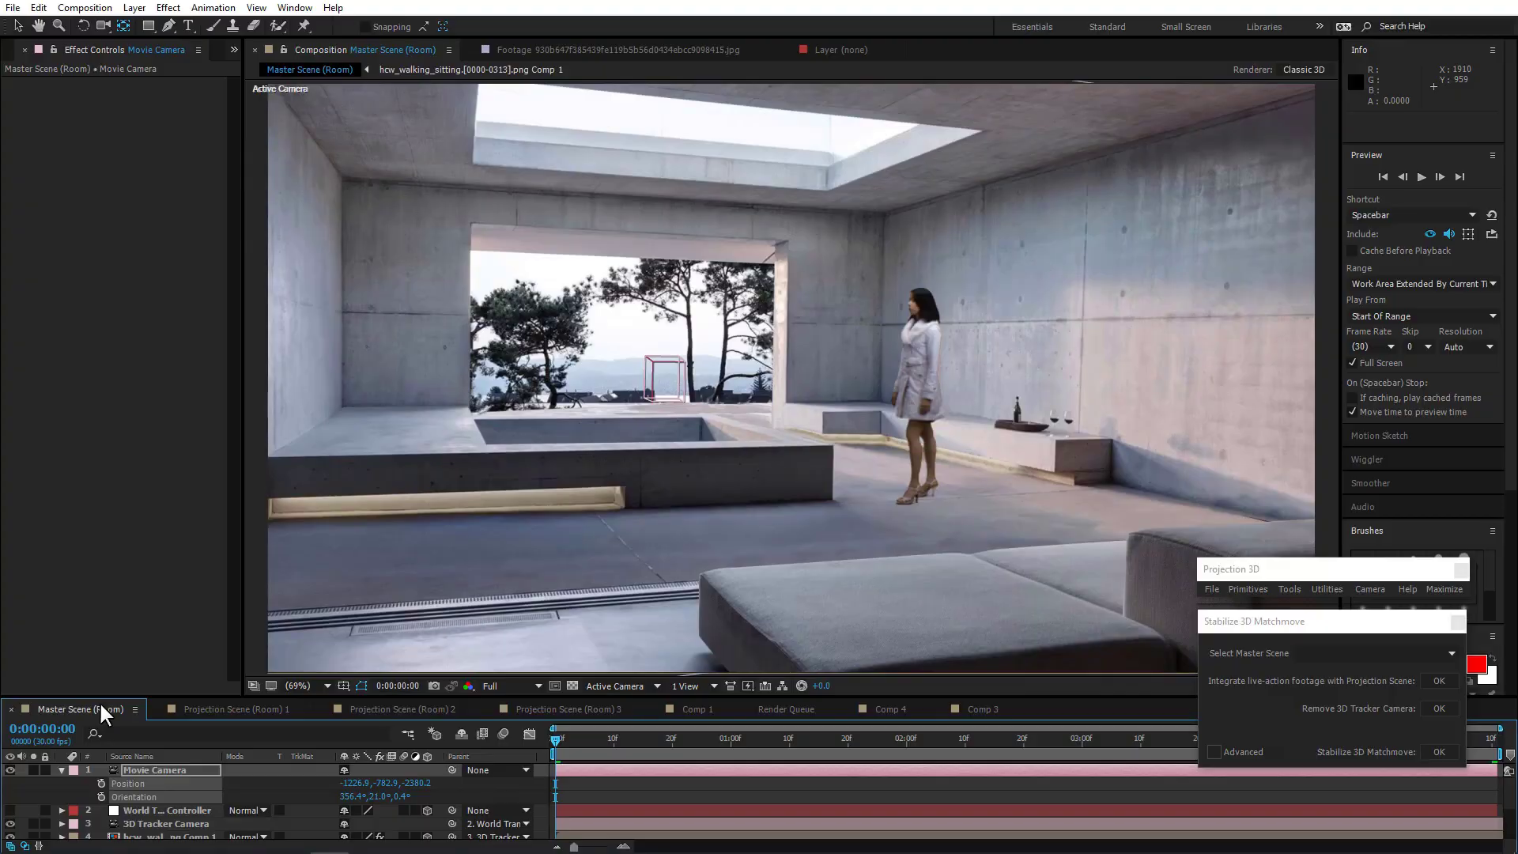
Enable Position and Orientation keyframing for Movie Camera at the start of Master Scene (Room), and move the camera near the timeline's end
{"action": "left_click", "coordinate": [102, 784]}
{"action": "left_click", "coordinate": [102, 797]}
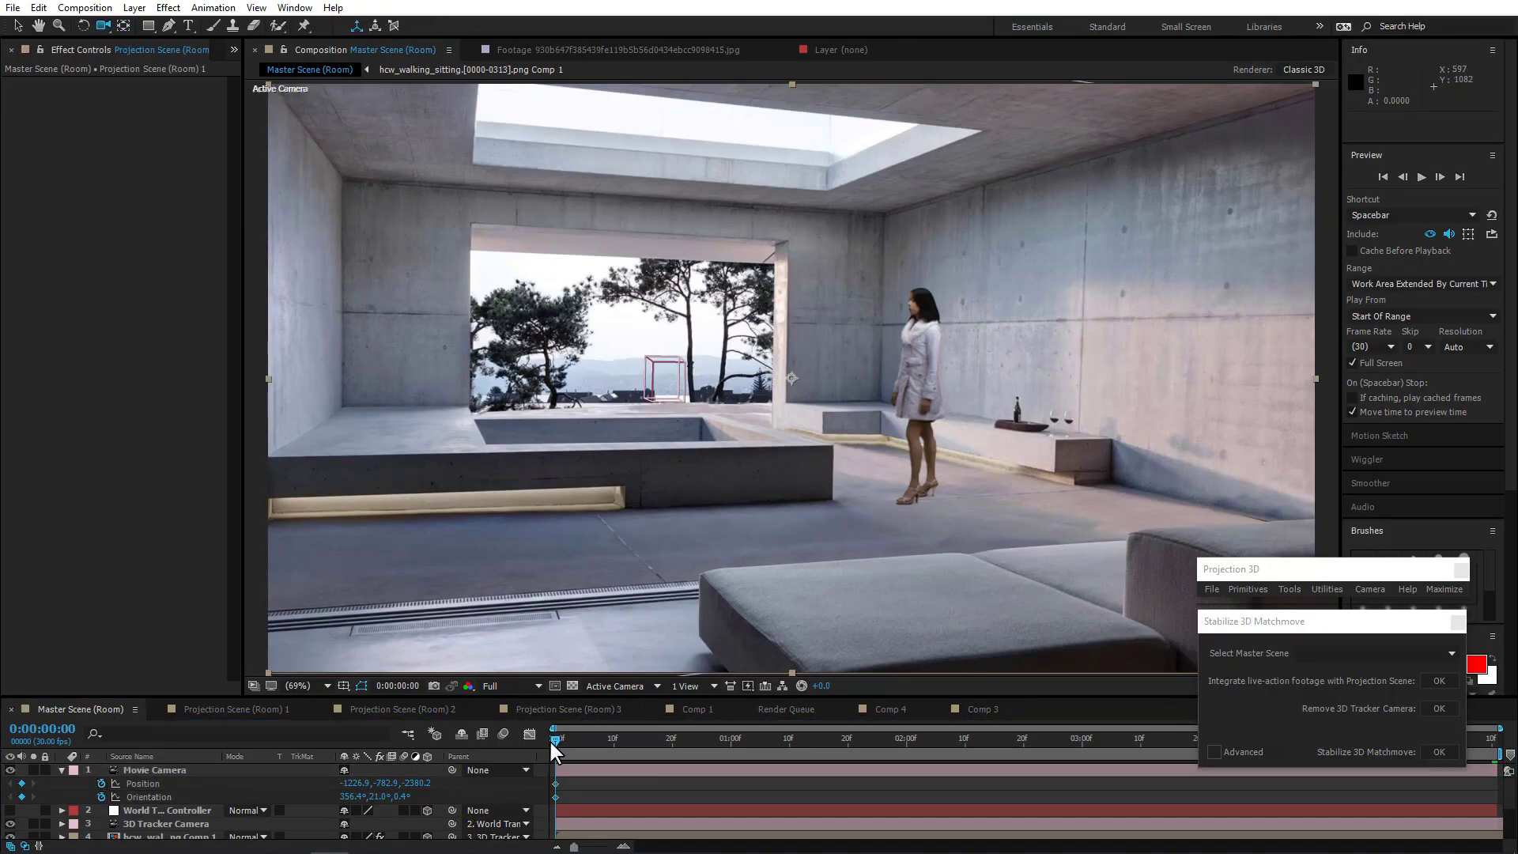
{"action": "left_click_drag", "start_coordinate": [556, 740], "coordinate": [1492, 741]}
{"action": "mouse_move", "coordinate": [867, 459]}
{"action": "left_mouse_down"}
{"action": "mouse_move", "coordinate": [861, 444]}
{"action": "mouse_move", "coordinate": [872, 454]}
{"action": "left_mouse_up"}
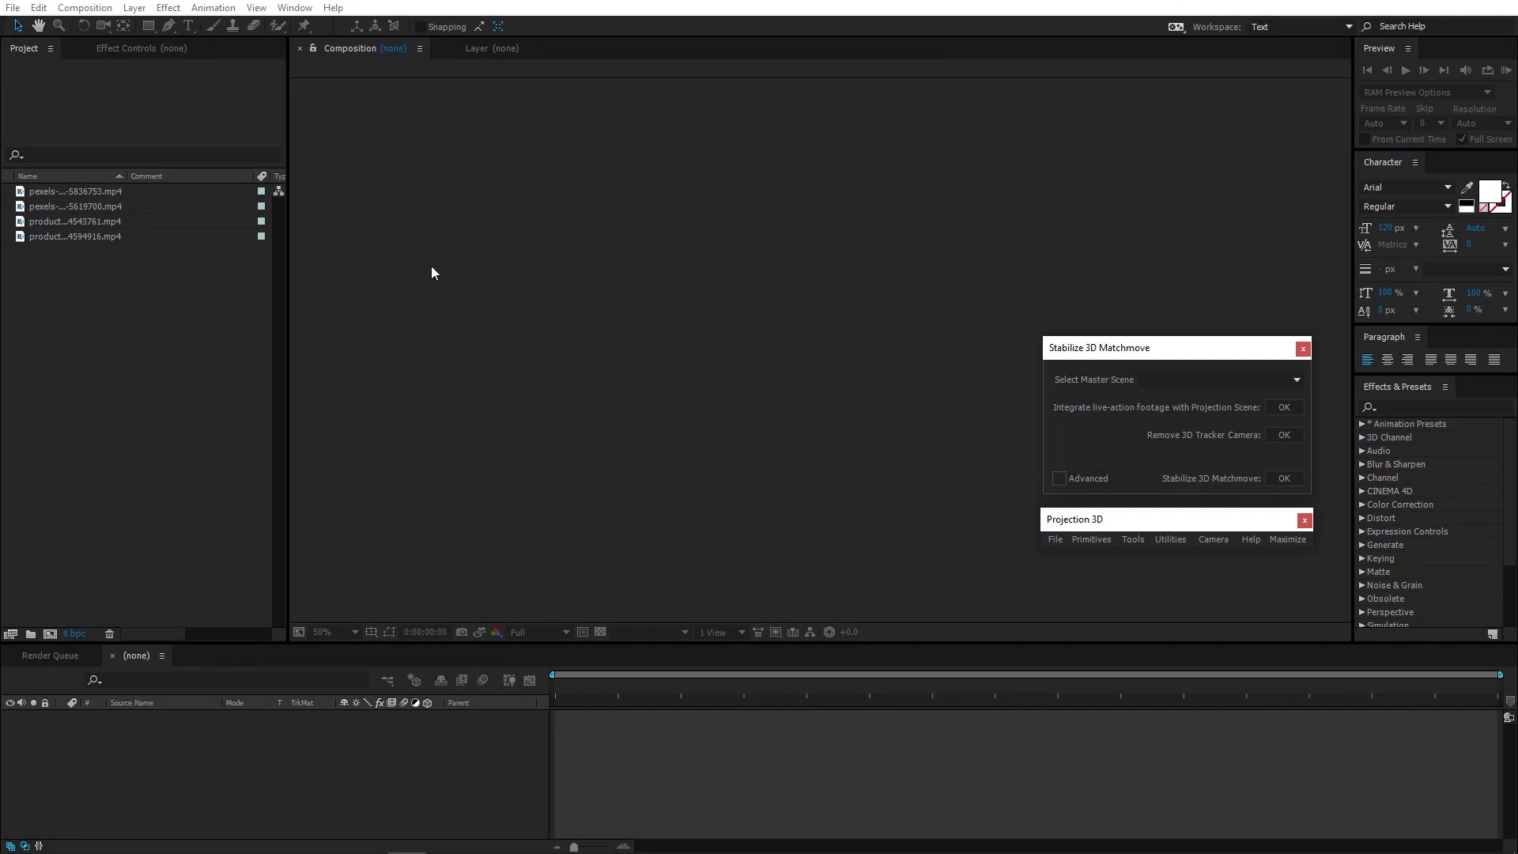
Create a composition from the footage pexels-xabi-oregi-5619700.mp4 and play a RAM preview of it
{"action": "left_click", "coordinate": [103, 206]}
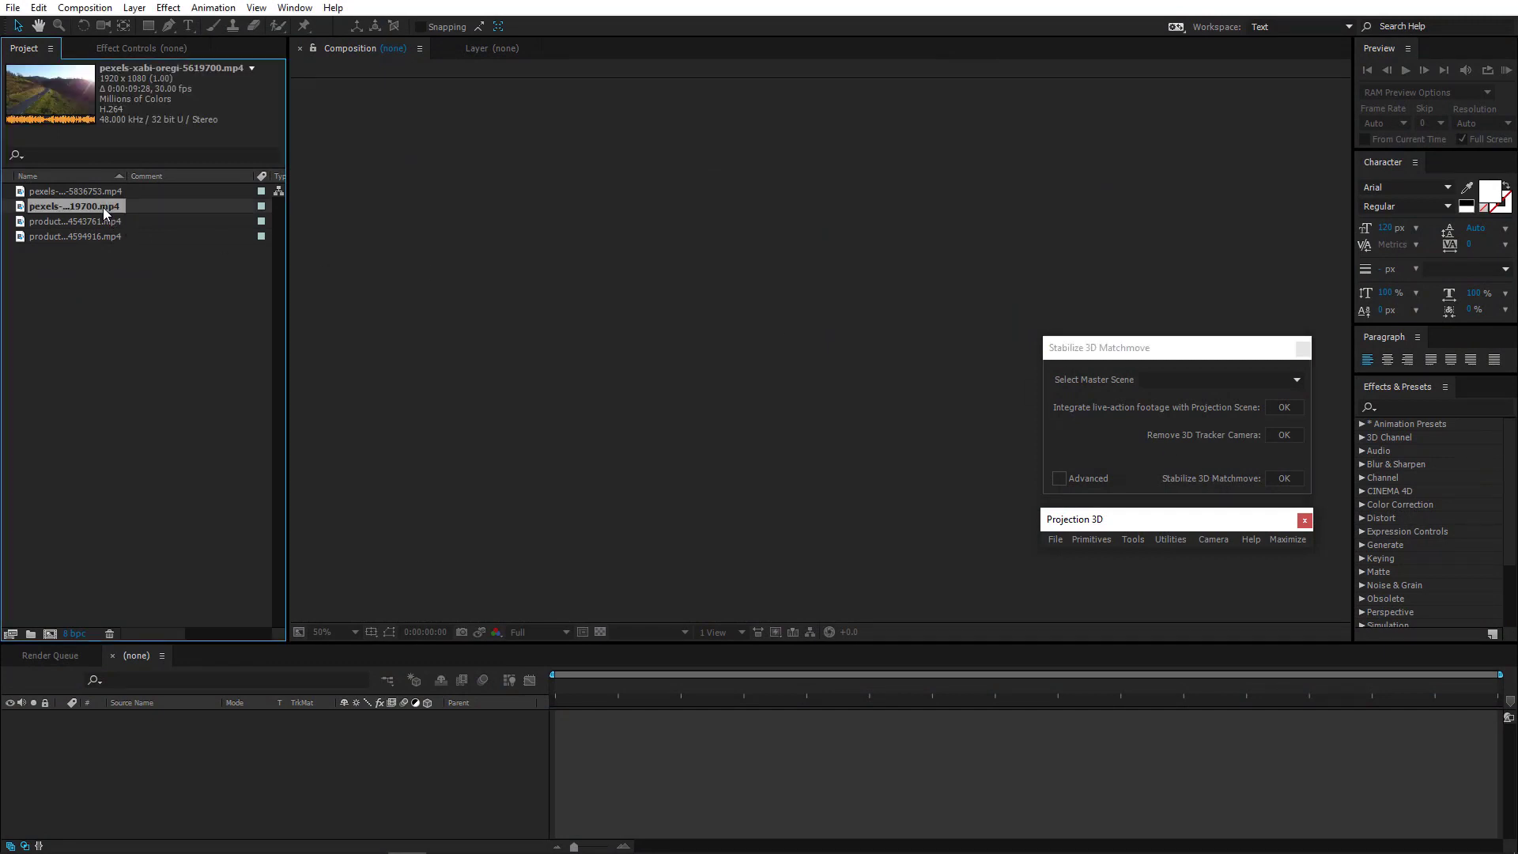
{"action": "left_click", "coordinate": [51, 633]}
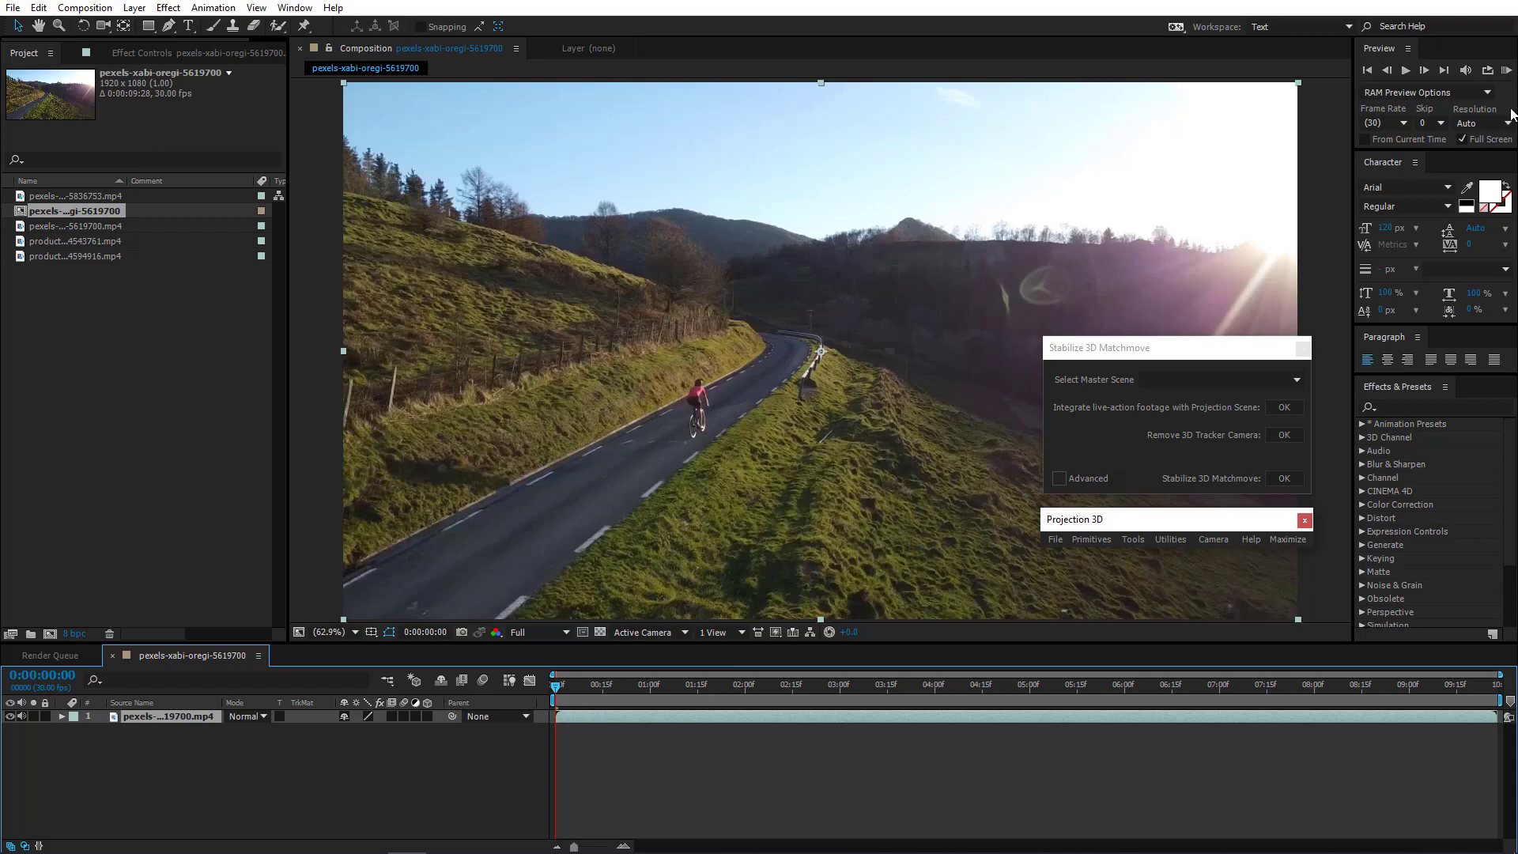
{"action": "left_click", "coordinate": [1505, 69]}
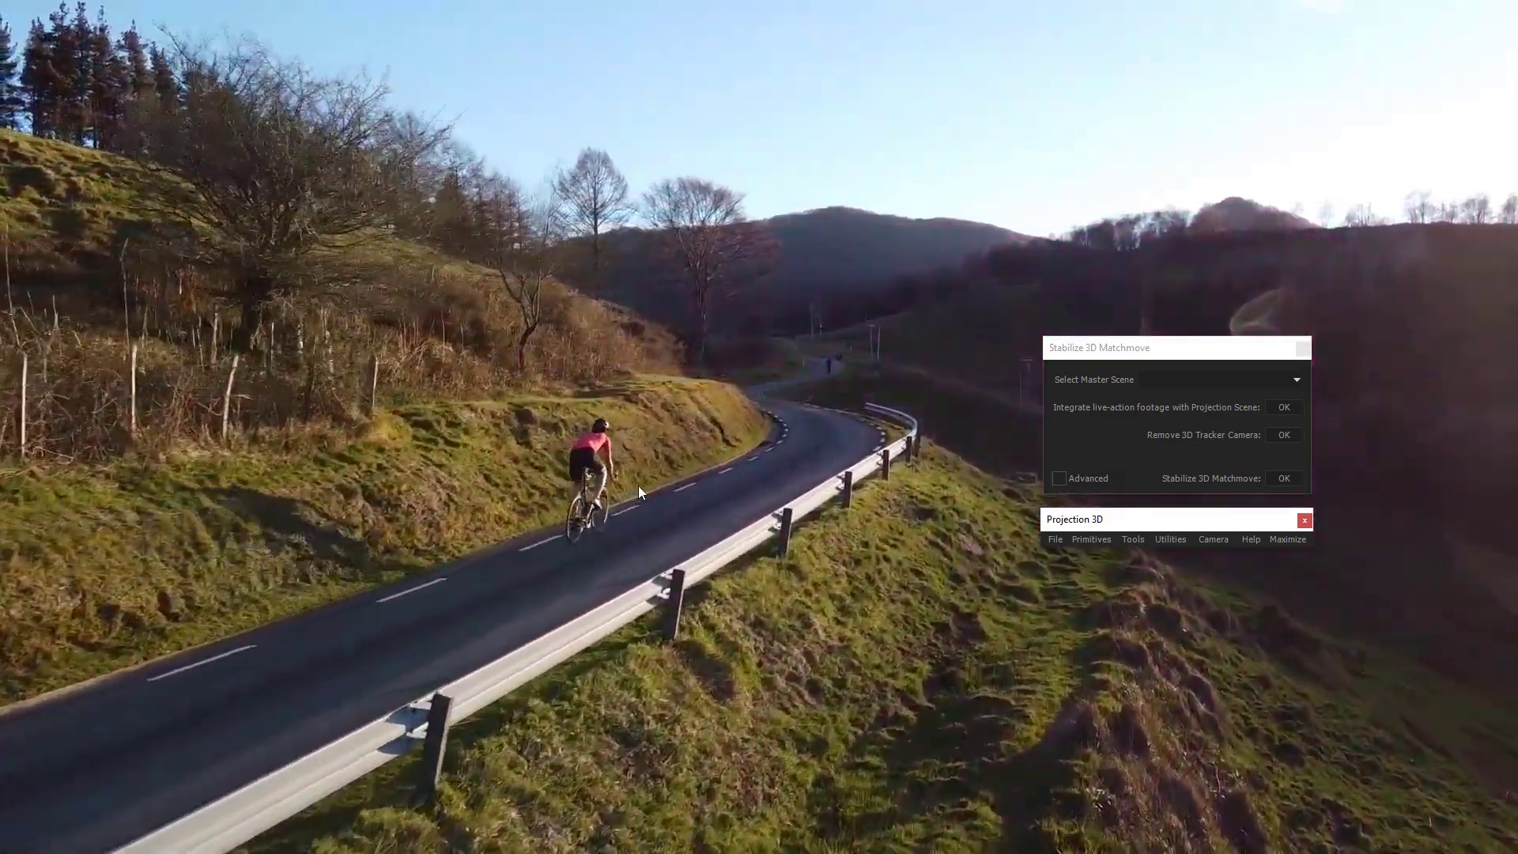
{"action": "key", "text": "space"}
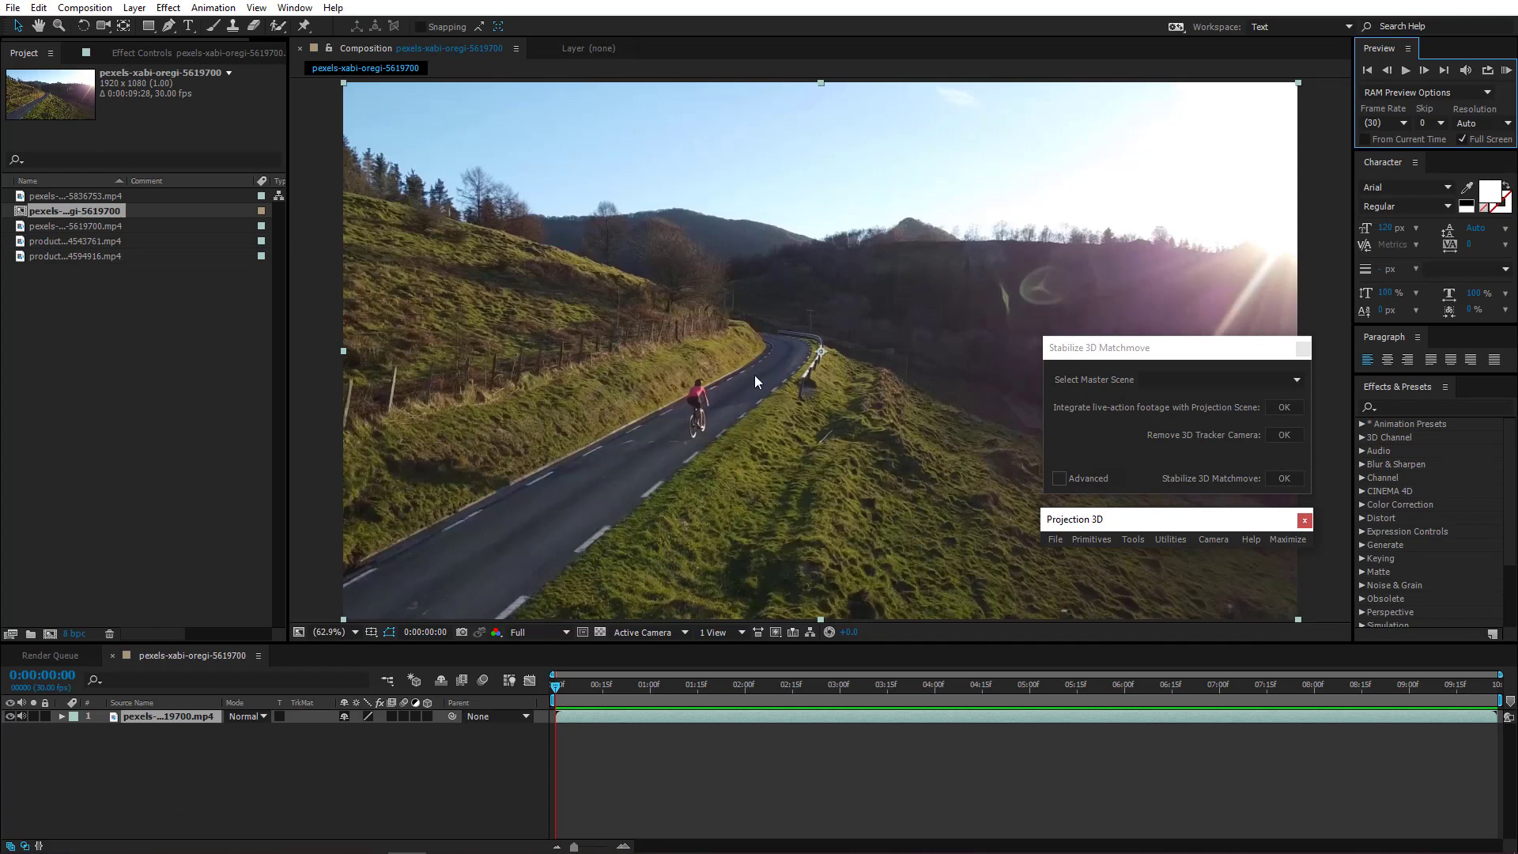
Track the camera of the pexels-xabi-oregi-5619700.mp4 layer and play the clip to check the solved track points
{"action": "left_click", "coordinate": [150, 725]}
{"action": "left_click", "coordinate": [213, 7]}
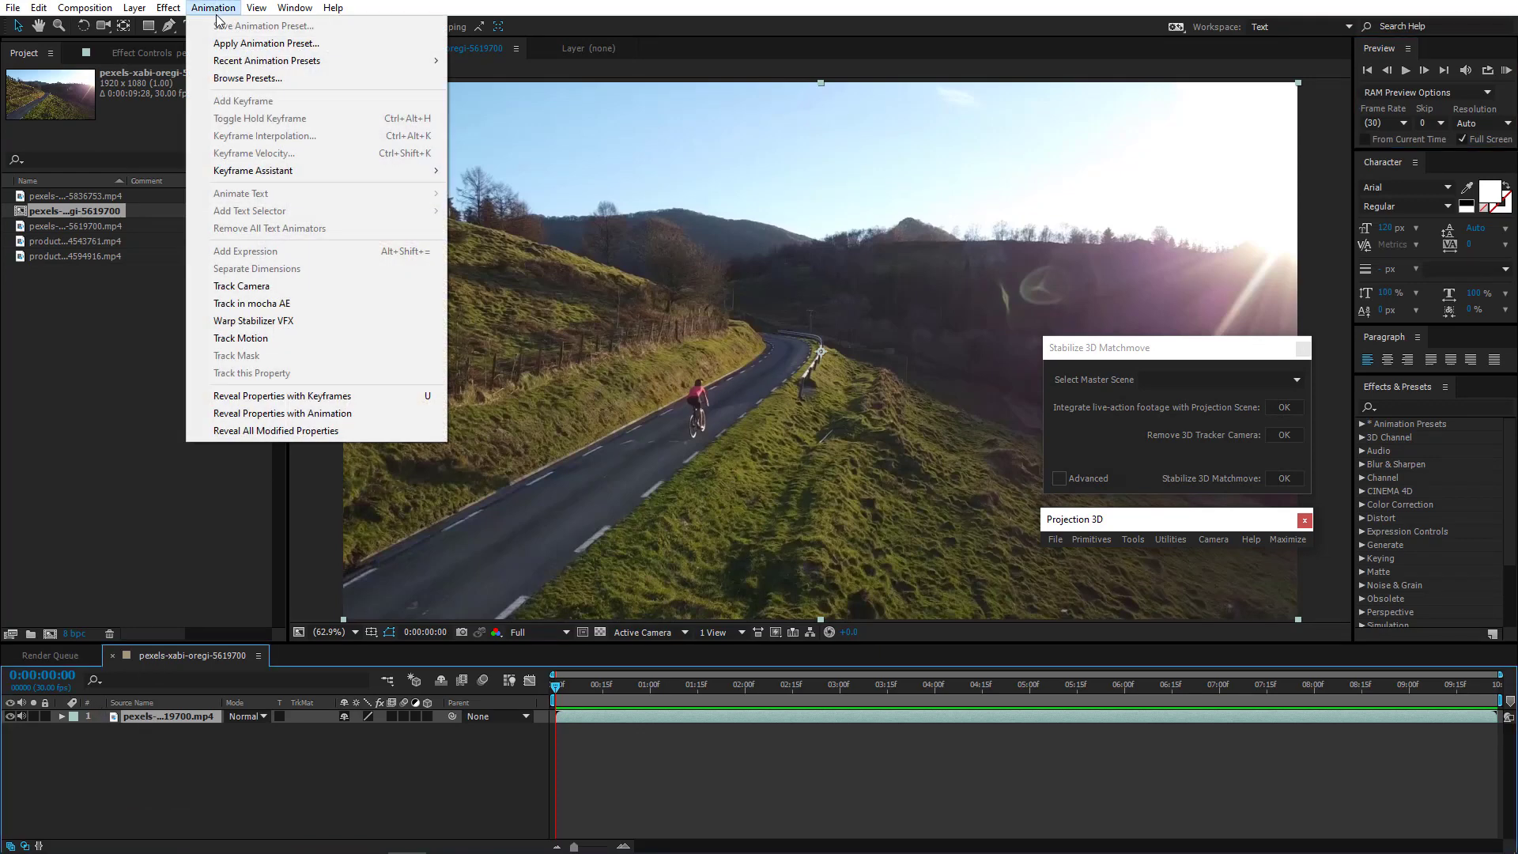
{"action": "left_click", "coordinate": [229, 288]}
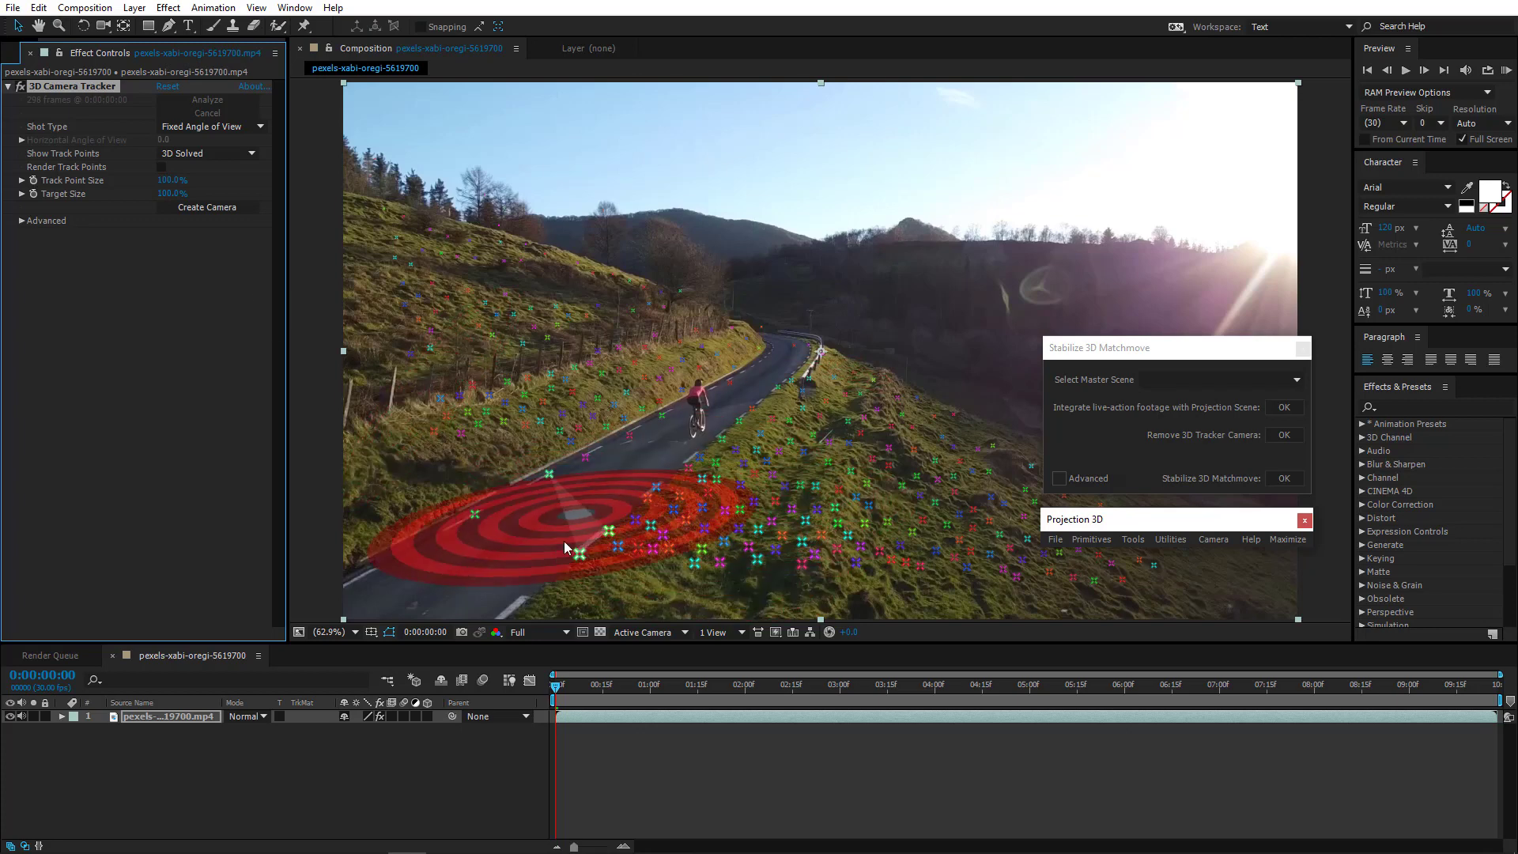
{"action": "key", "text": "comma"}
{"action": "key", "text": "space"}
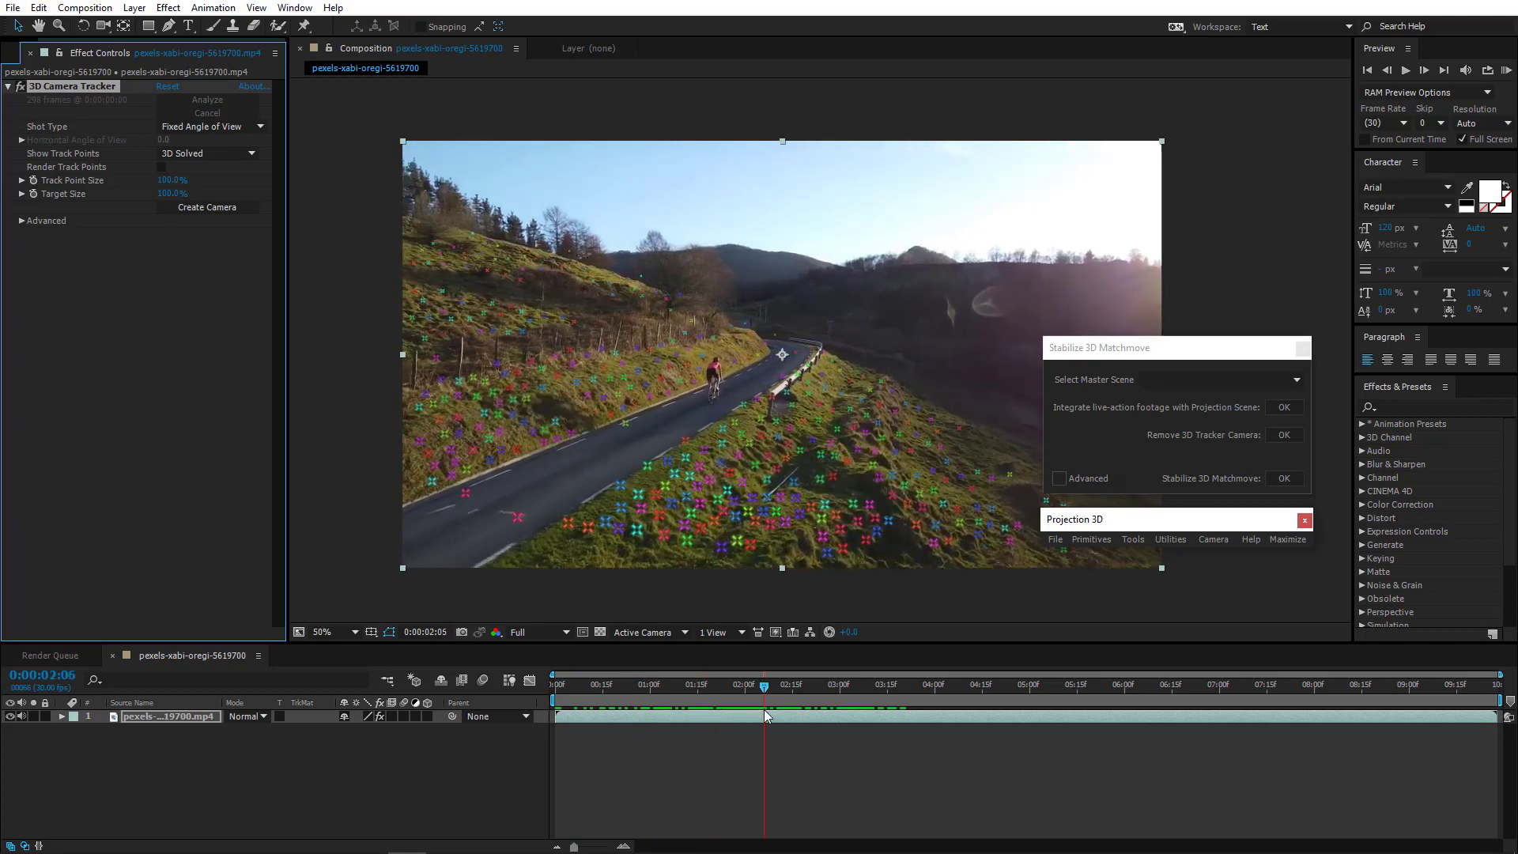
At 0:00:07:09, select seven track points along both road edges and set them as the ground plane and origin
{"action": "left_click_drag", "start_coordinate": [903, 715], "coordinate": [1252, 716]}
{"action": "scroll", "coordinate": [820, 350], "scroll_direction": "up", "scroll_amount": 2}
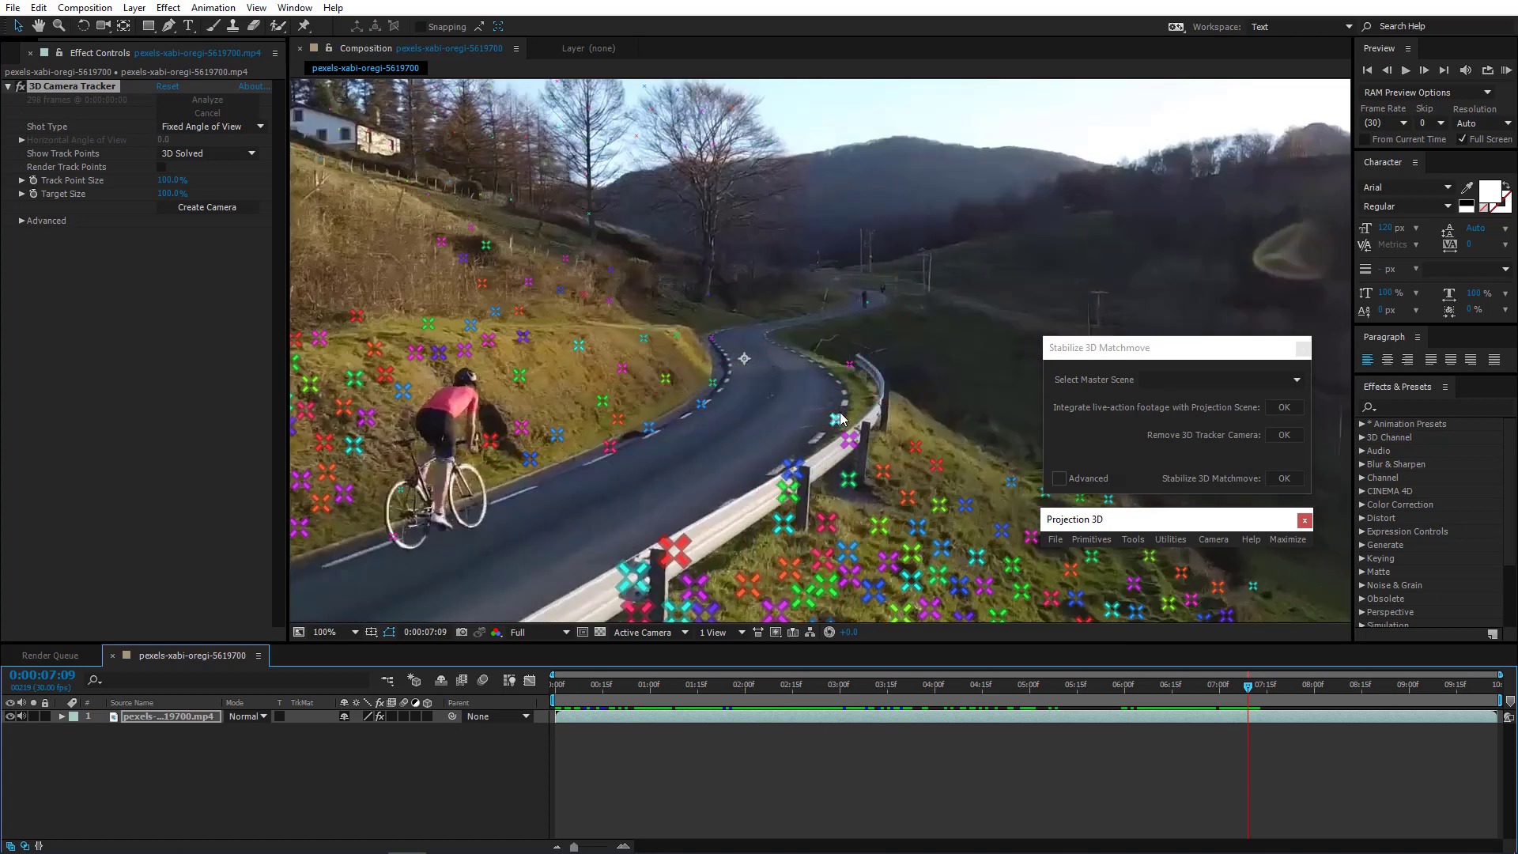
{"action": "left_click", "coordinate": [849, 365]}
{"action": "left_click", "coordinate": [835, 419], "text": "shift"}
{"action": "left_click", "coordinate": [792, 467], "text": "shift"}
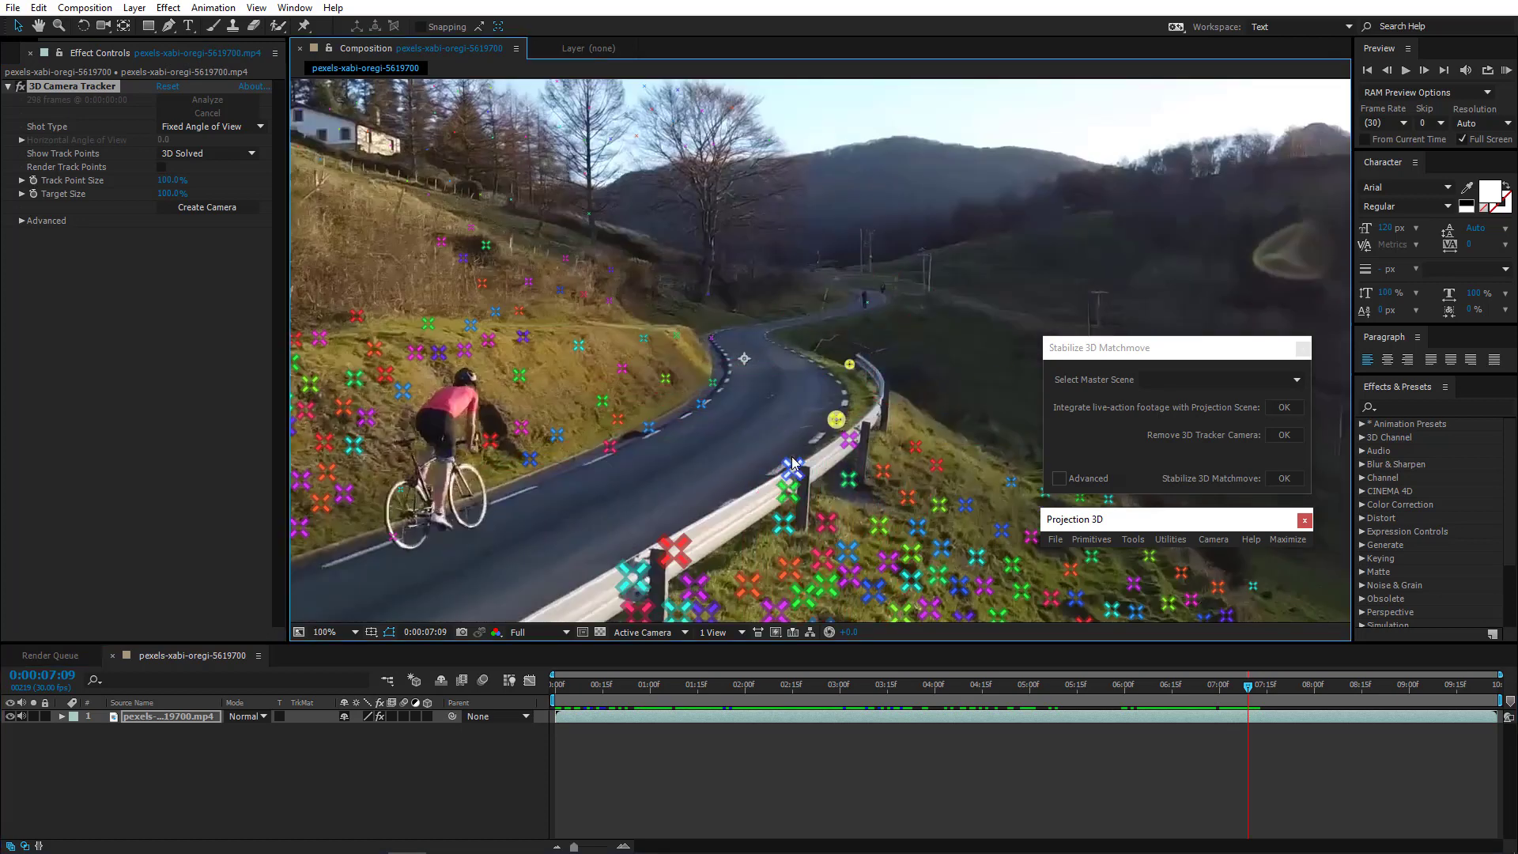
{"action": "left_click", "coordinate": [712, 383], "text": "shift"}
{"action": "left_click", "coordinate": [701, 404], "text": "shift"}
{"action": "left_click", "coordinate": [648, 427], "text": "shift"}
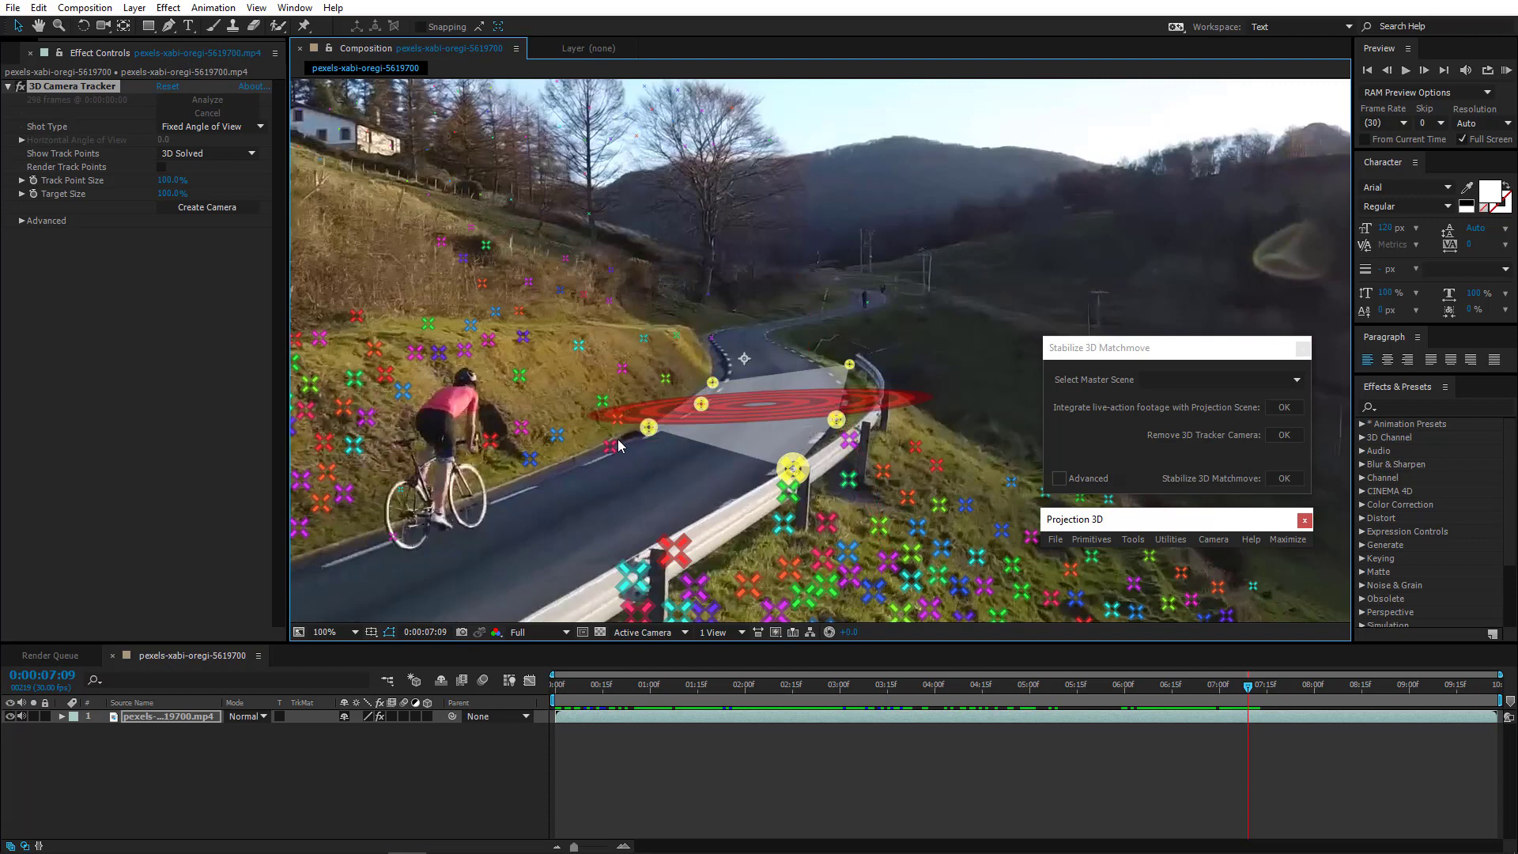
{"action": "left_click", "coordinate": [610, 446], "text": "shift"}
{"action": "right_click", "coordinate": [718, 443]}
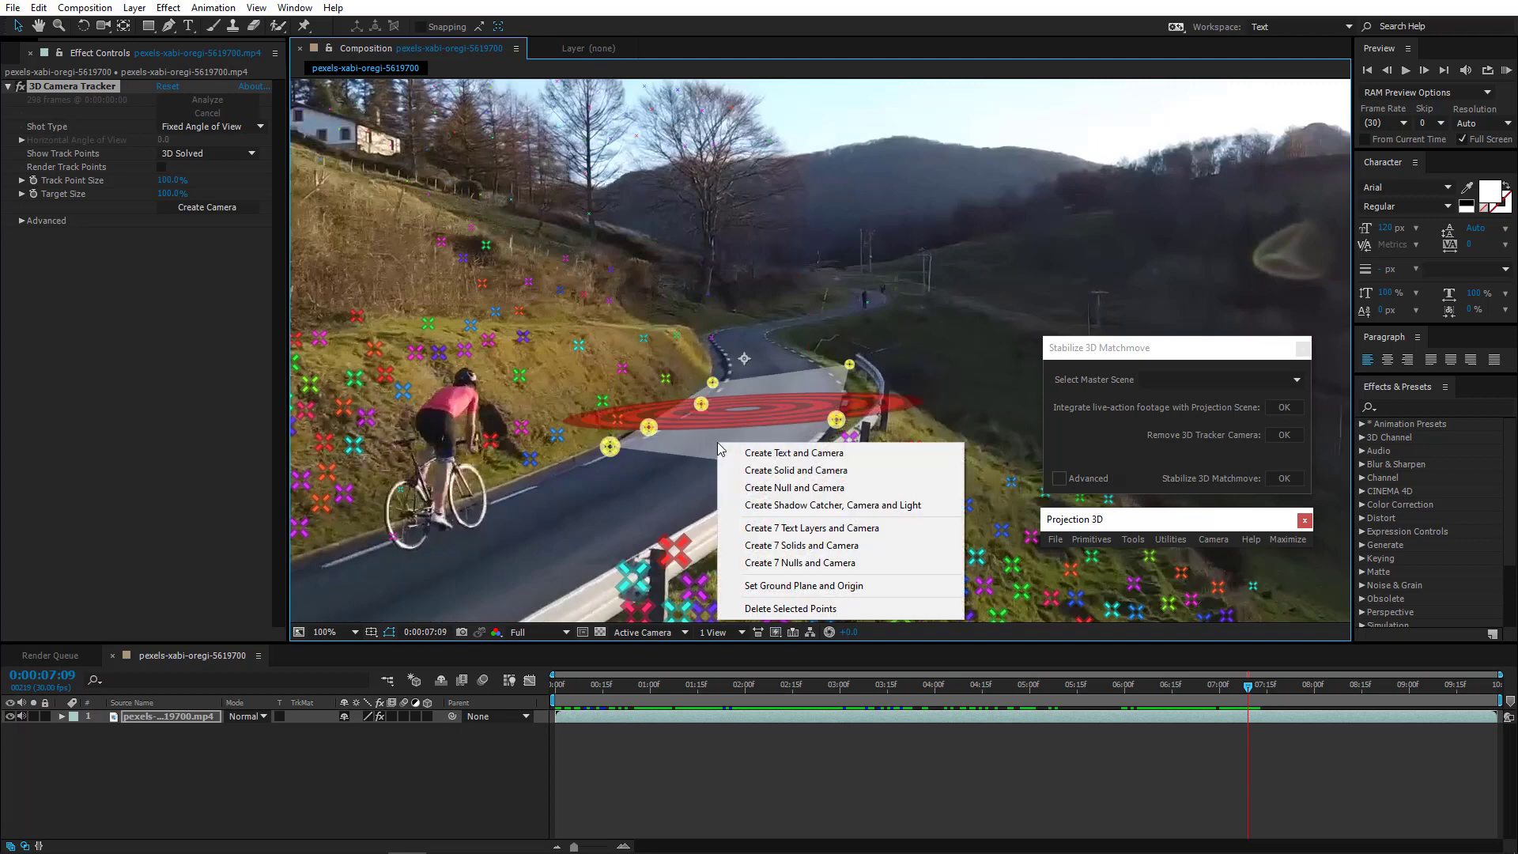
{"action": "left_click", "coordinate": [795, 585]}
Create a null and camera from the selected road track points, and select the Track Null 1 layer
{"action": "right_click", "coordinate": [776, 427]}
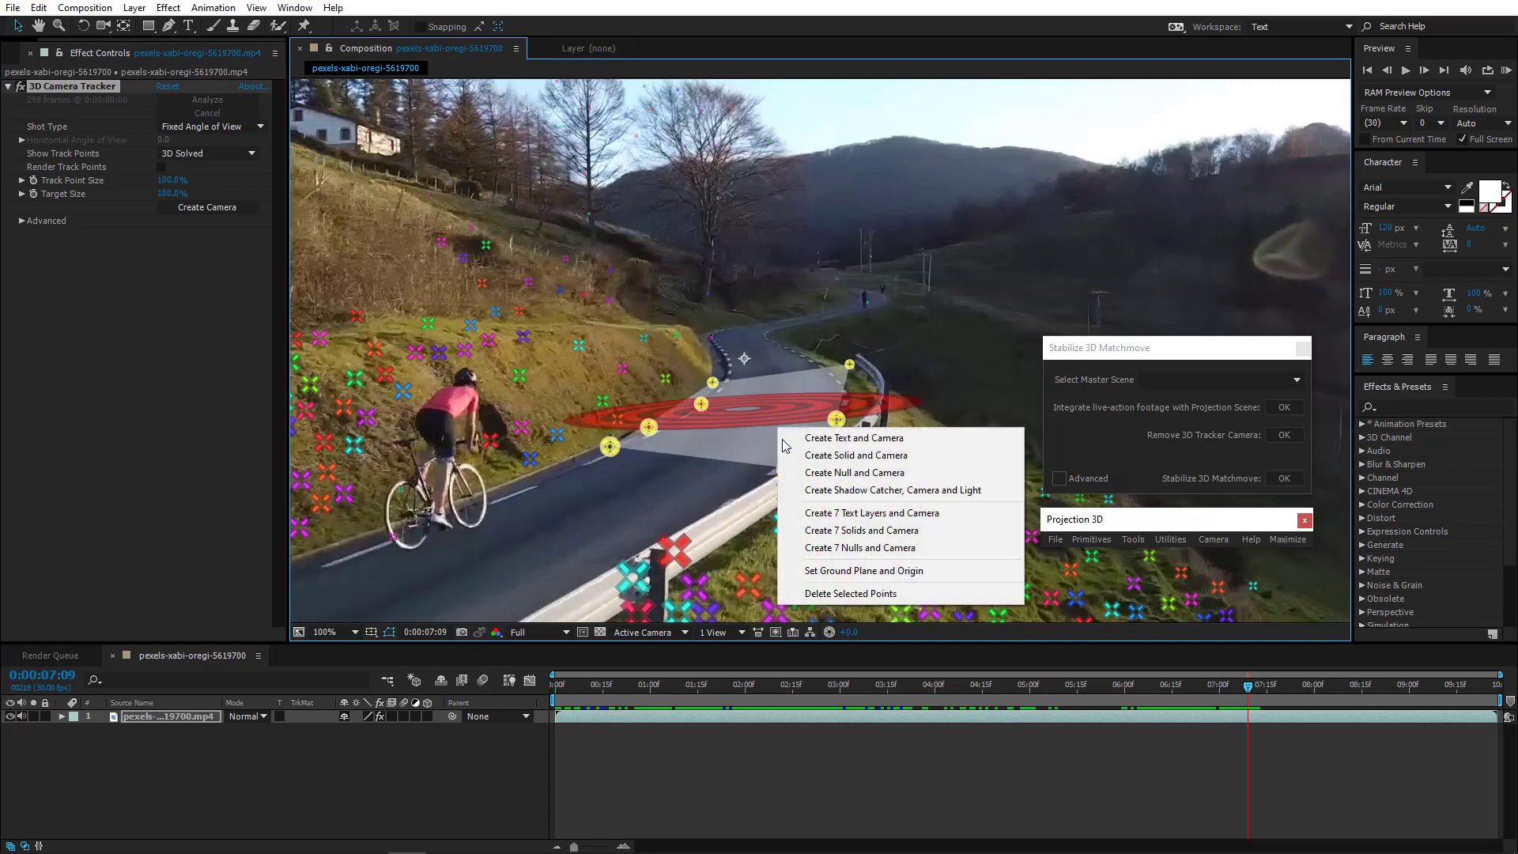
{"action": "left_click", "coordinate": [822, 473]}
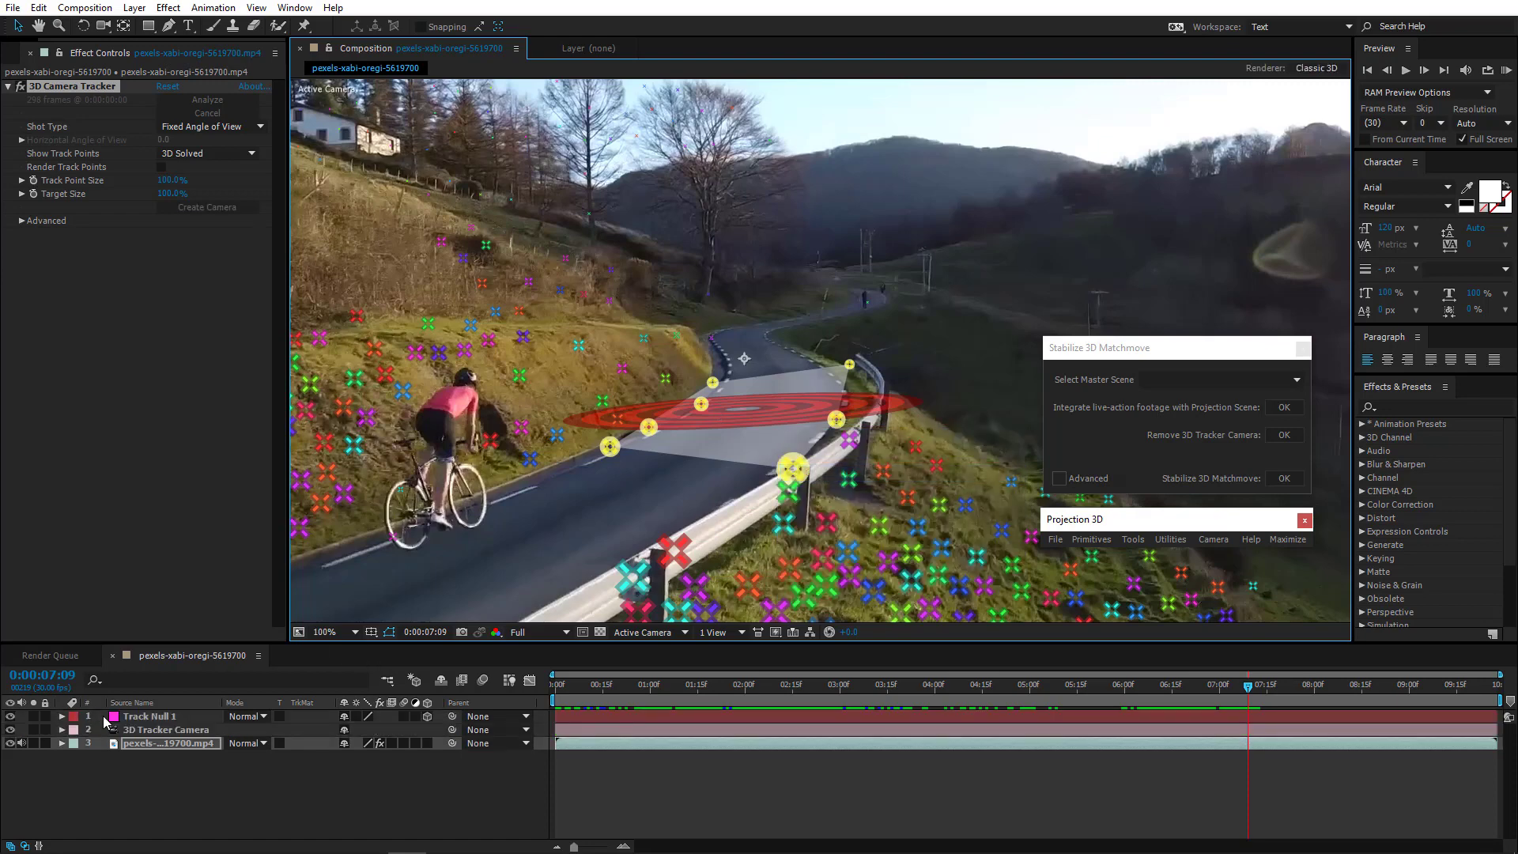
{"action": "left_click", "coordinate": [135, 717]}
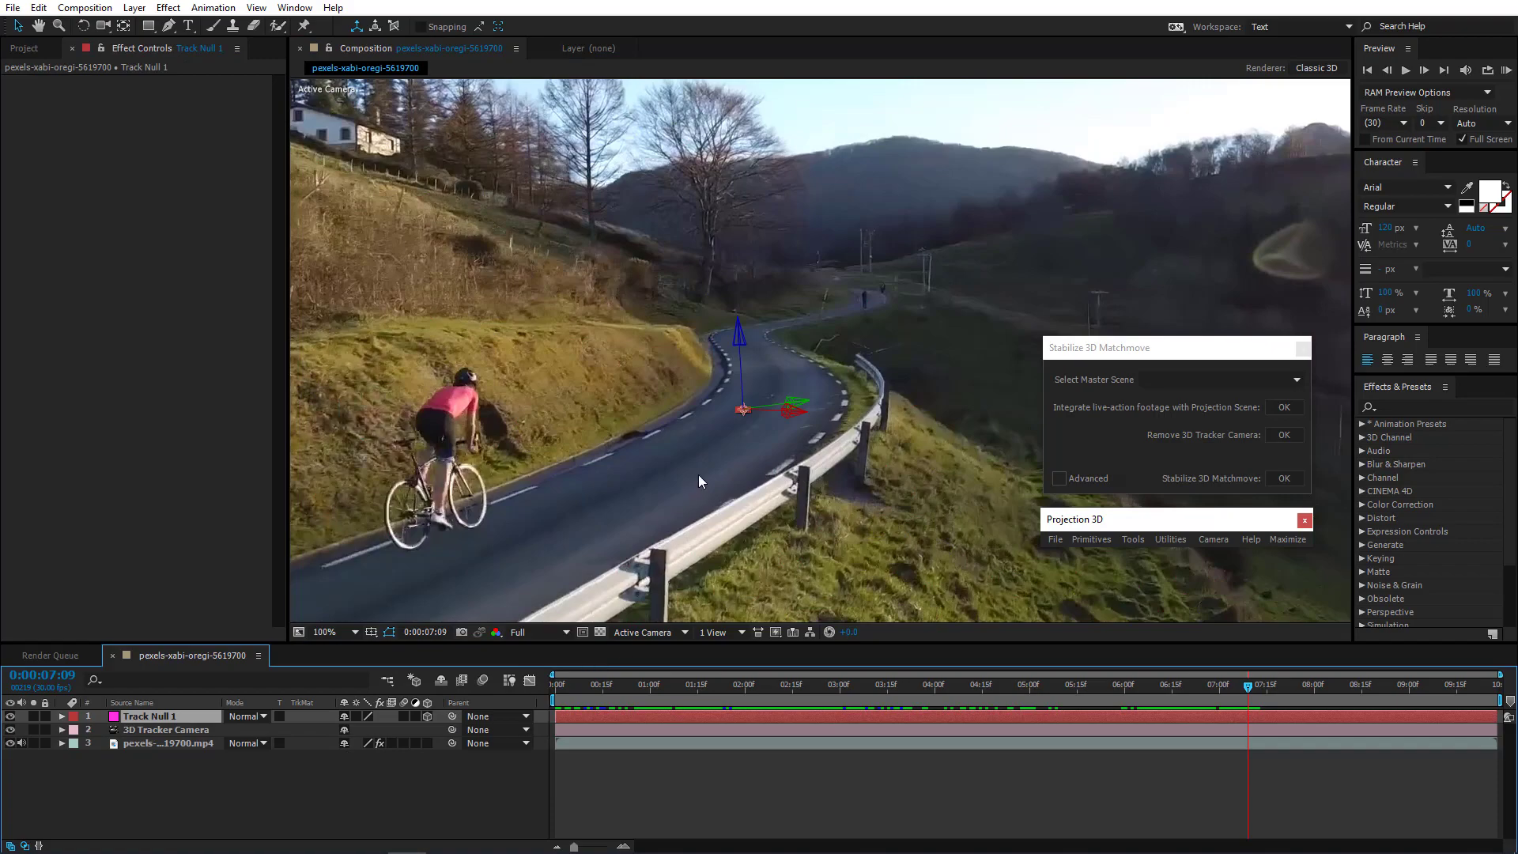
Play and scrub the footage to 0:00:09:27 to check how well the track null sticks to the road
{"action": "key", "text": "space"}
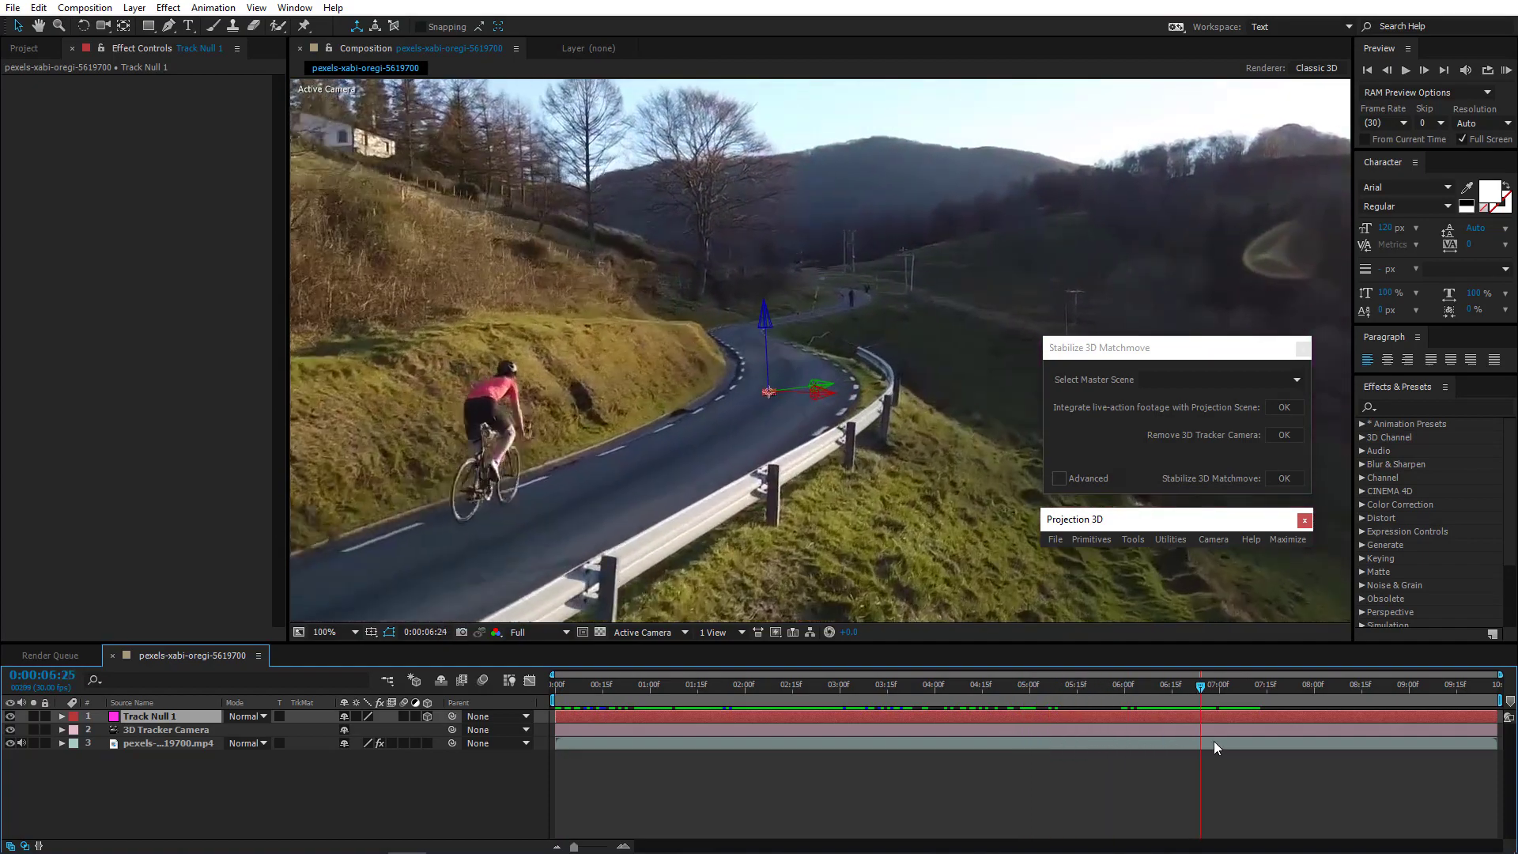
{"action": "left_click_drag", "start_coordinate": [1459, 709], "coordinate": [1496, 690]}
{"action": "scroll", "coordinate": [1005, 554], "scroll_direction": "down", "scroll_amount": 1}
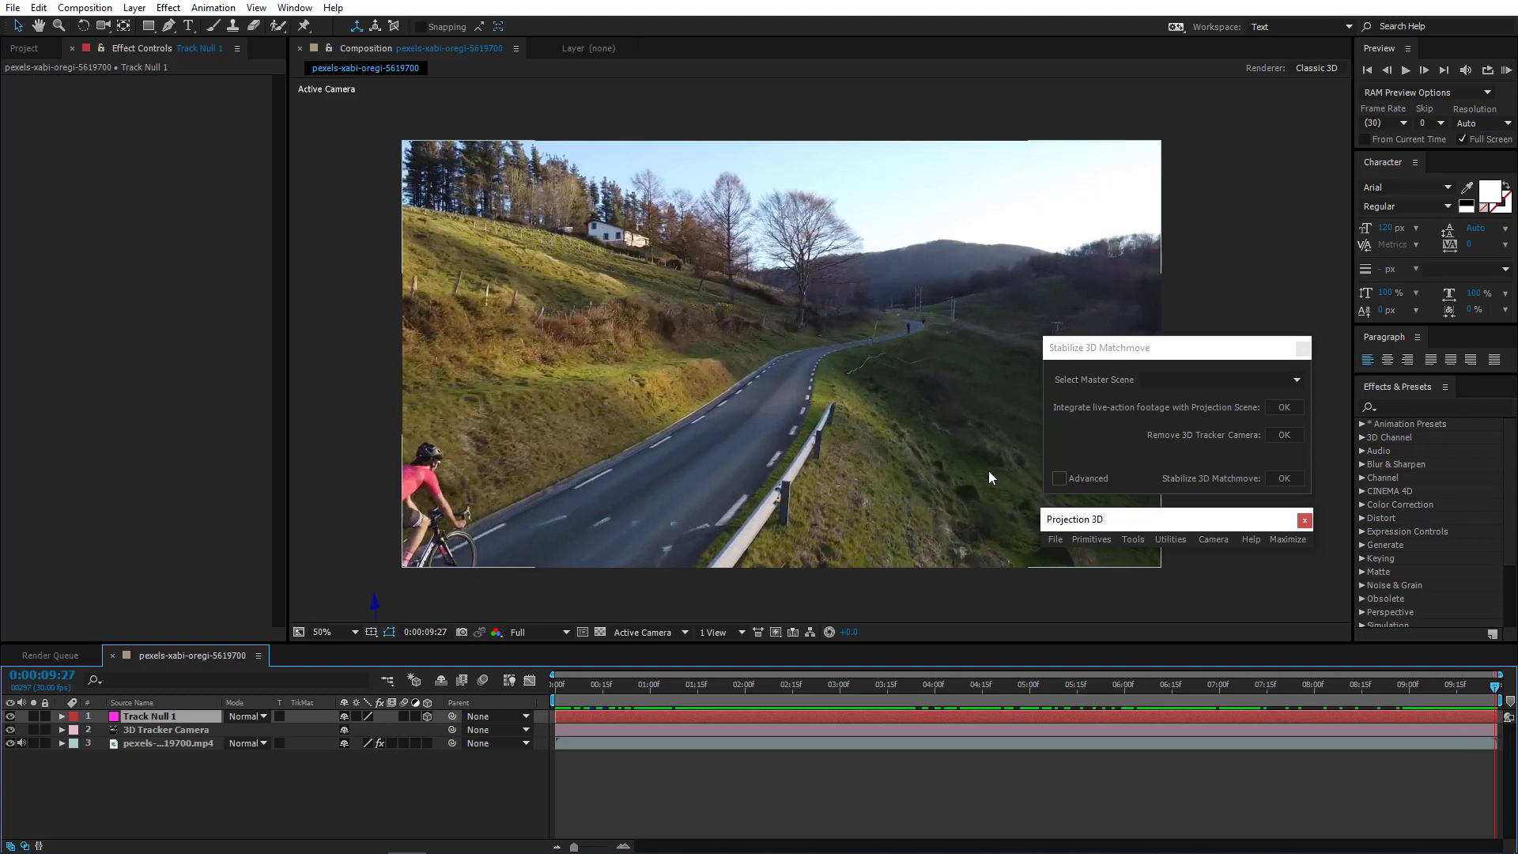
{"action": "key", "text": "comma"}
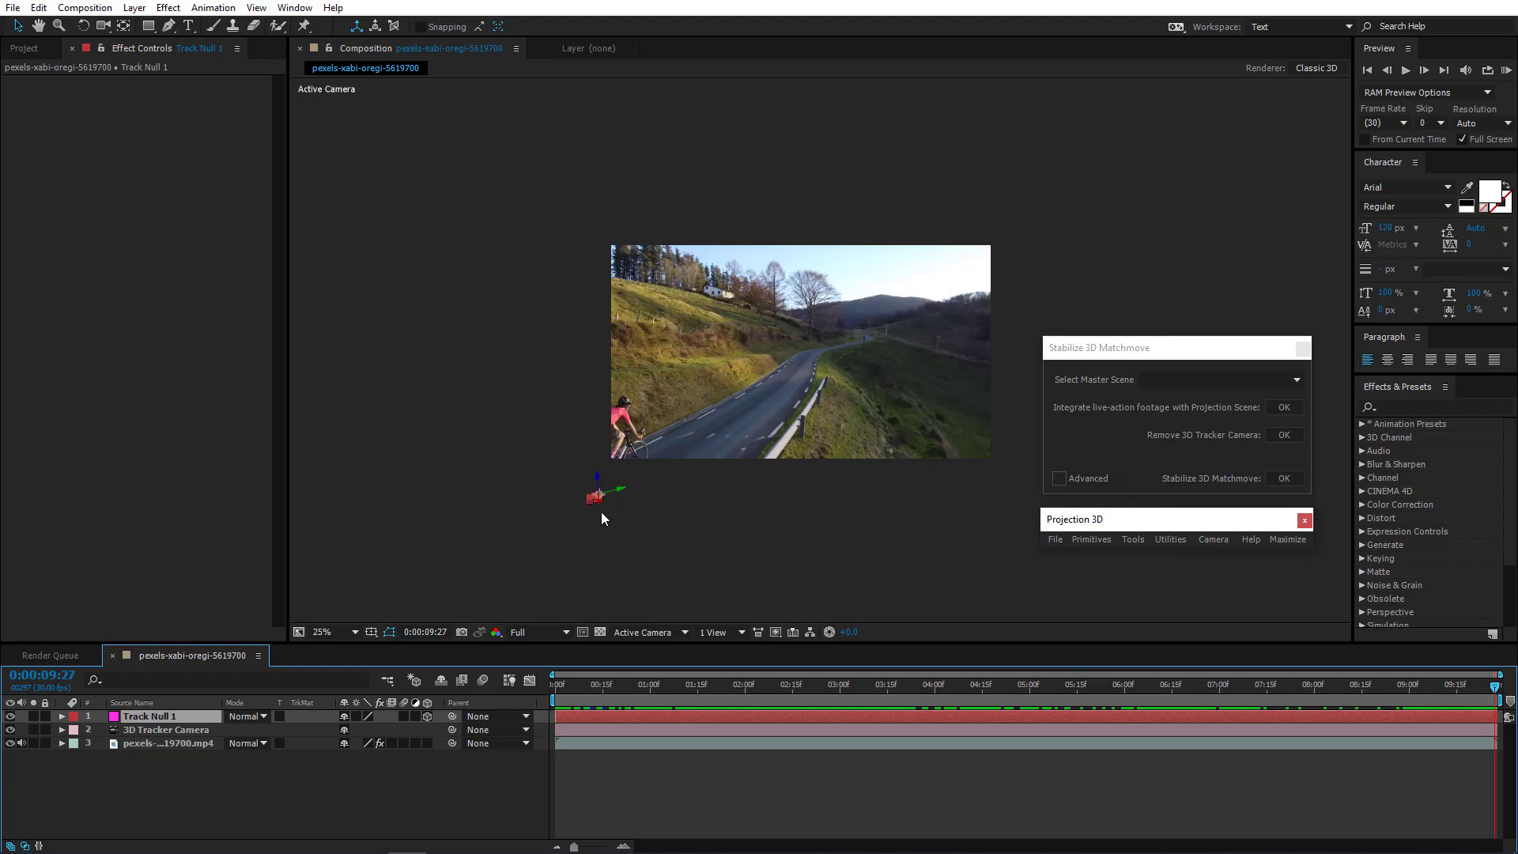
At the first frame, run Stabilize 3D Matchmove on the null, tracker camera and footage layers, and hide Helper Grid
{"action": "key", "text": "Home"}
{"action": "scroll", "coordinate": [600, 512], "scroll_direction": "up", "scroll_amount": 2}
{"action": "left_click_drag", "start_coordinate": [179, 781], "coordinate": [207, 714]}
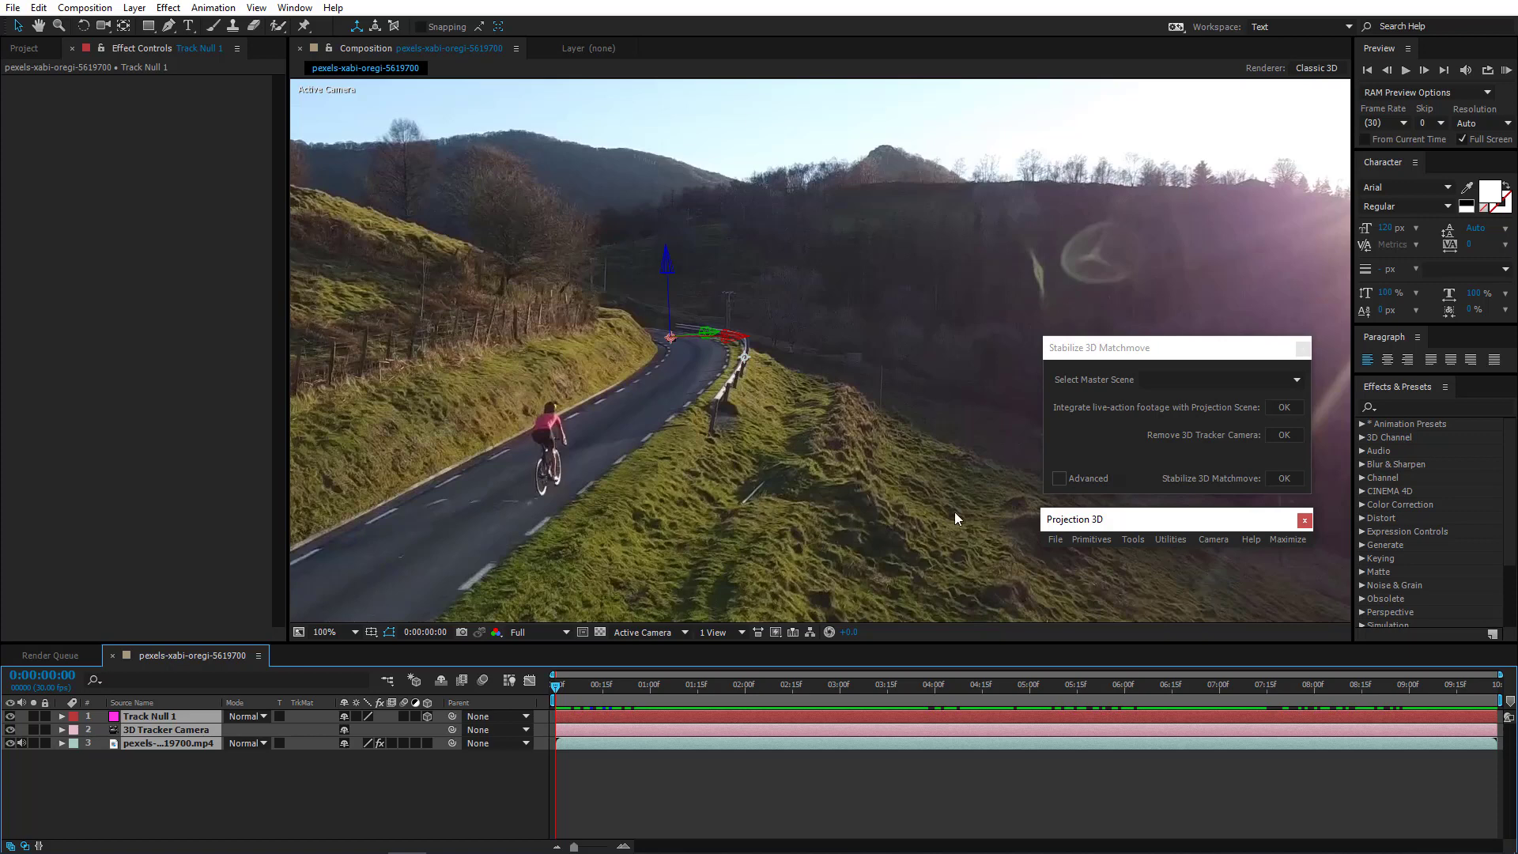
{"action": "left_click", "coordinate": [1289, 479]}
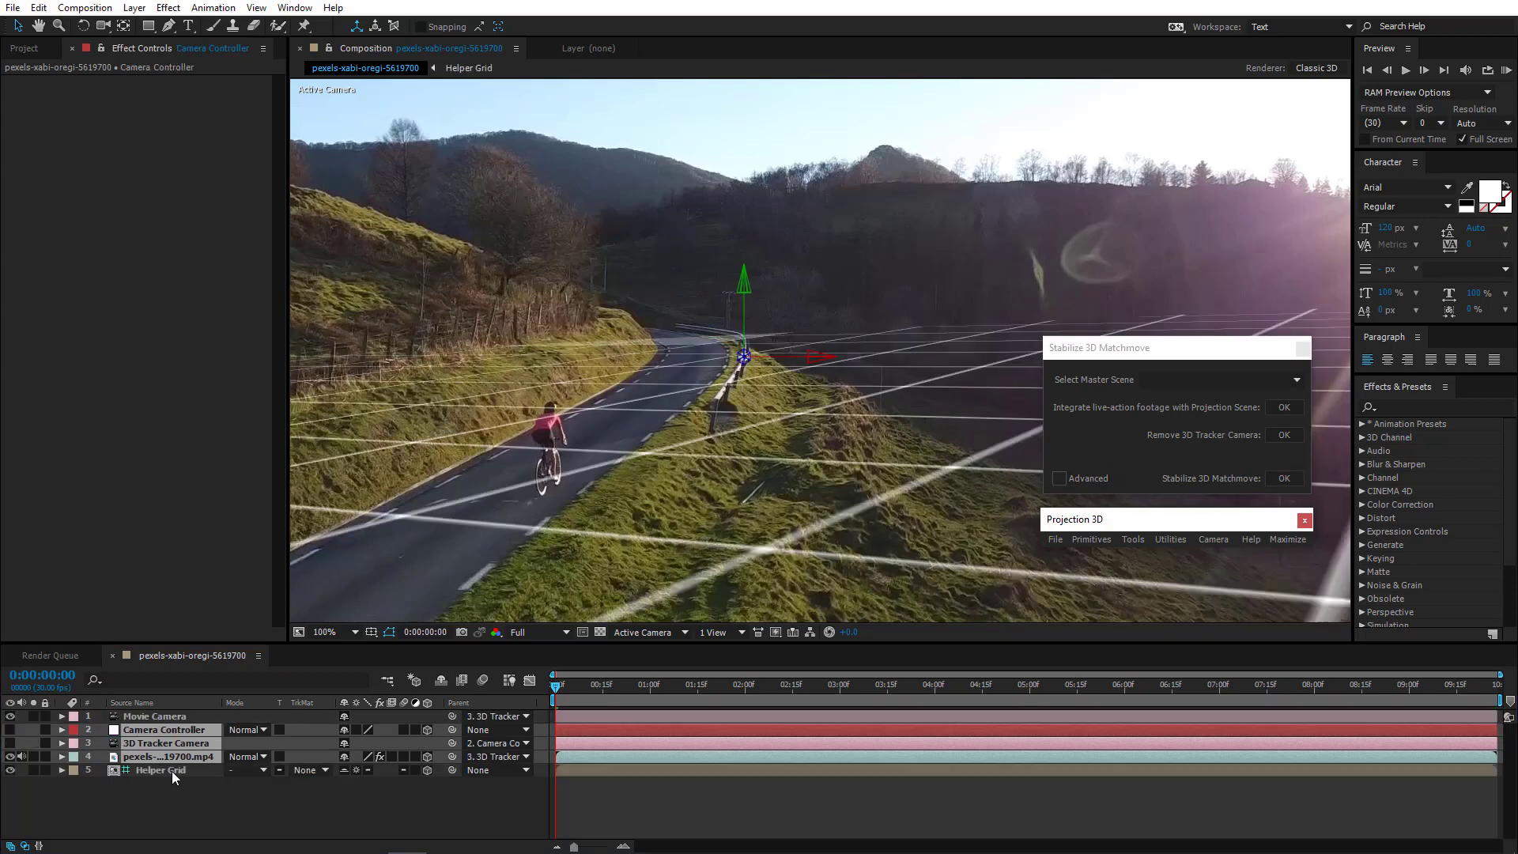
{"action": "left_click", "coordinate": [157, 795]}
{"action": "left_click", "coordinate": [9, 770]}
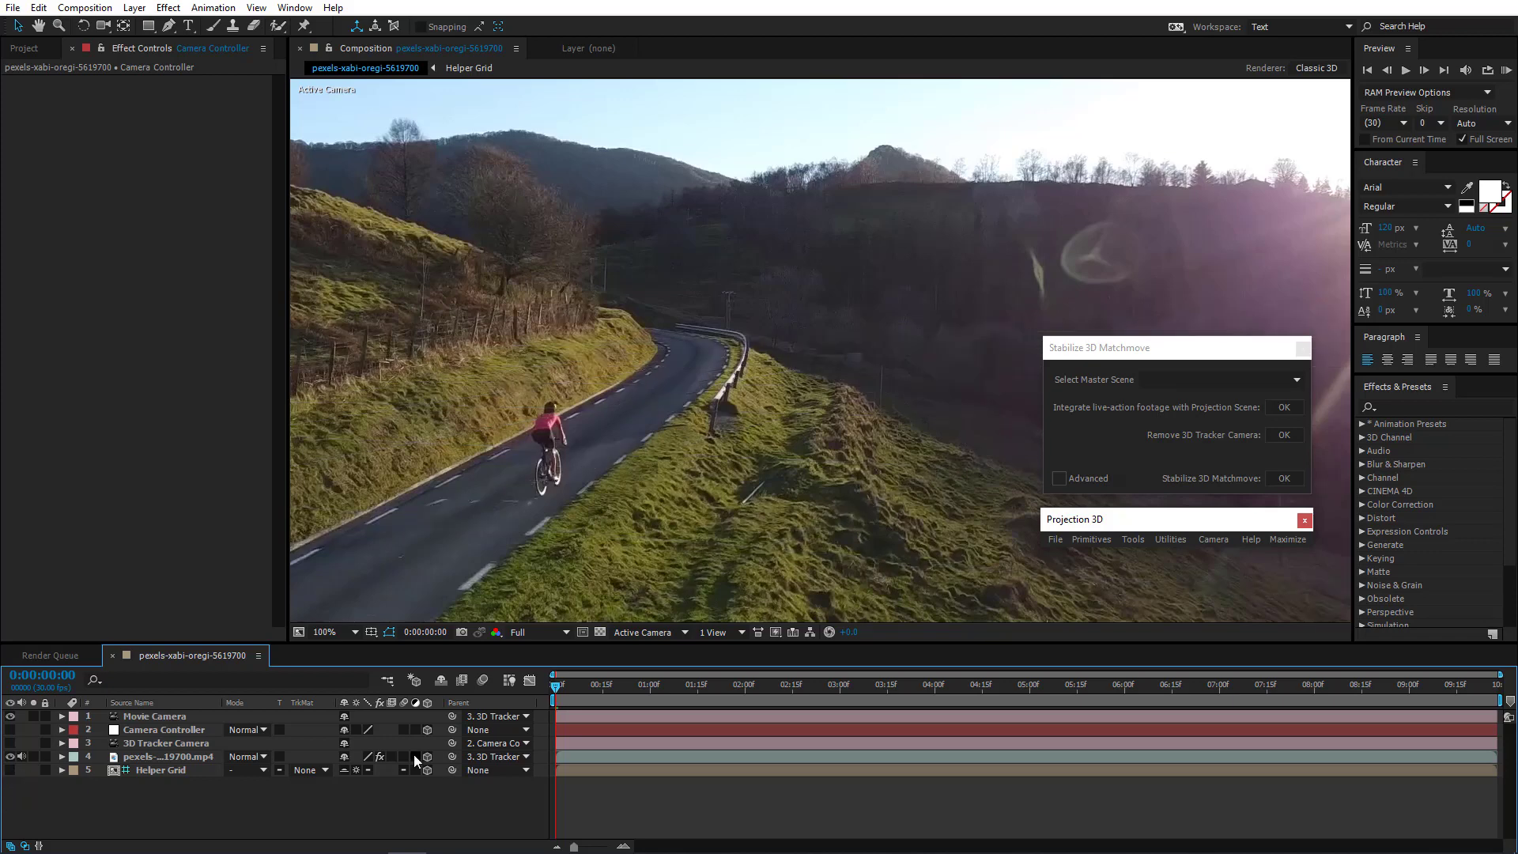
Set the Movie Camera layer's parent to None and scrub the timeline to check the stabilized footage
{"action": "left_click_drag", "start_coordinate": [558, 690], "coordinate": [514, 699]}
{"action": "left_click", "coordinate": [485, 710]}
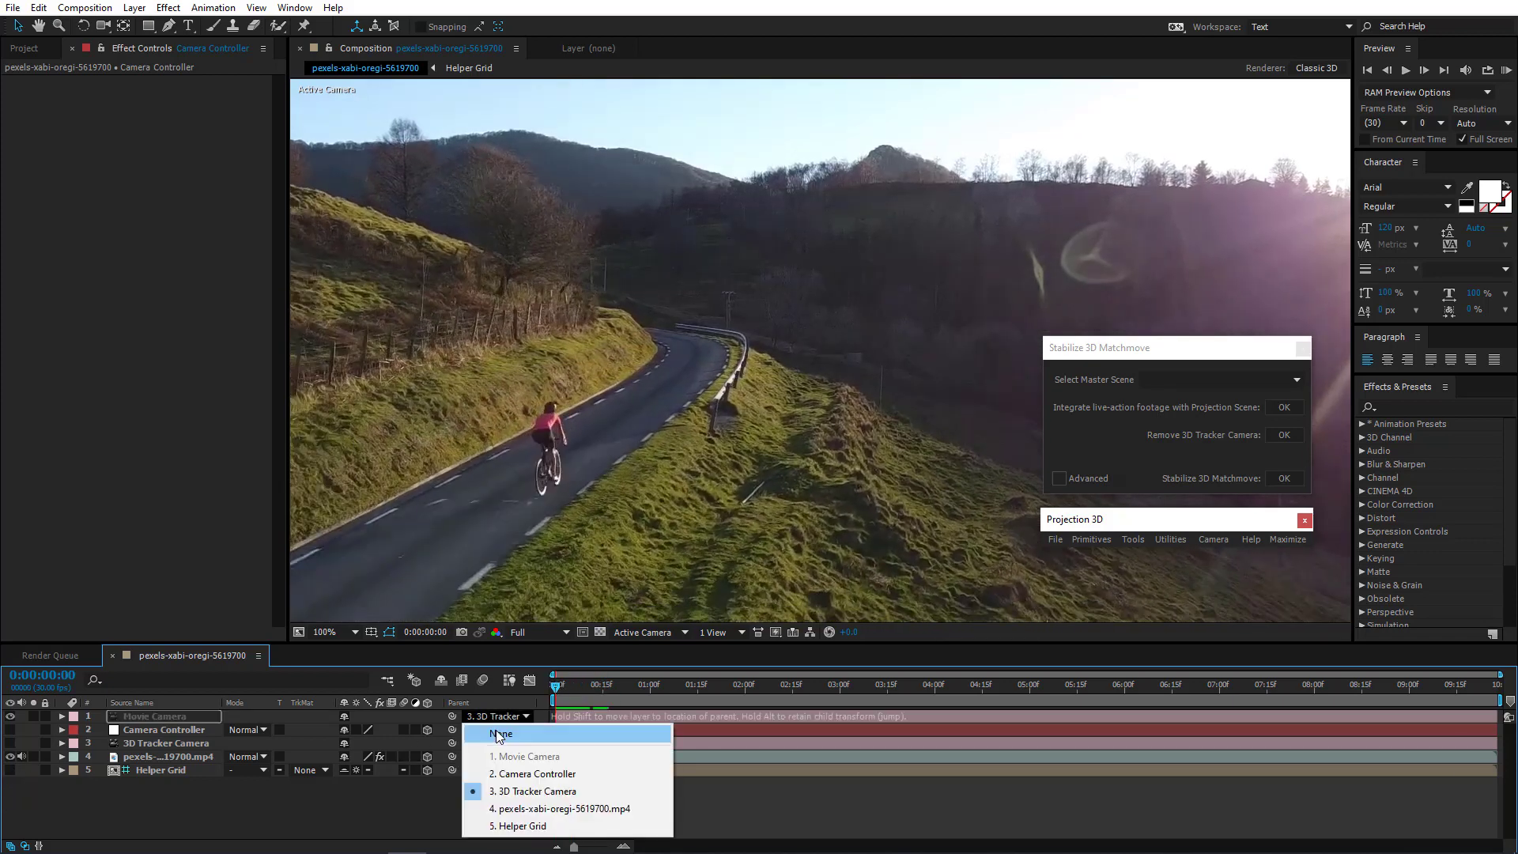
{"action": "left_click", "coordinate": [496, 731]}
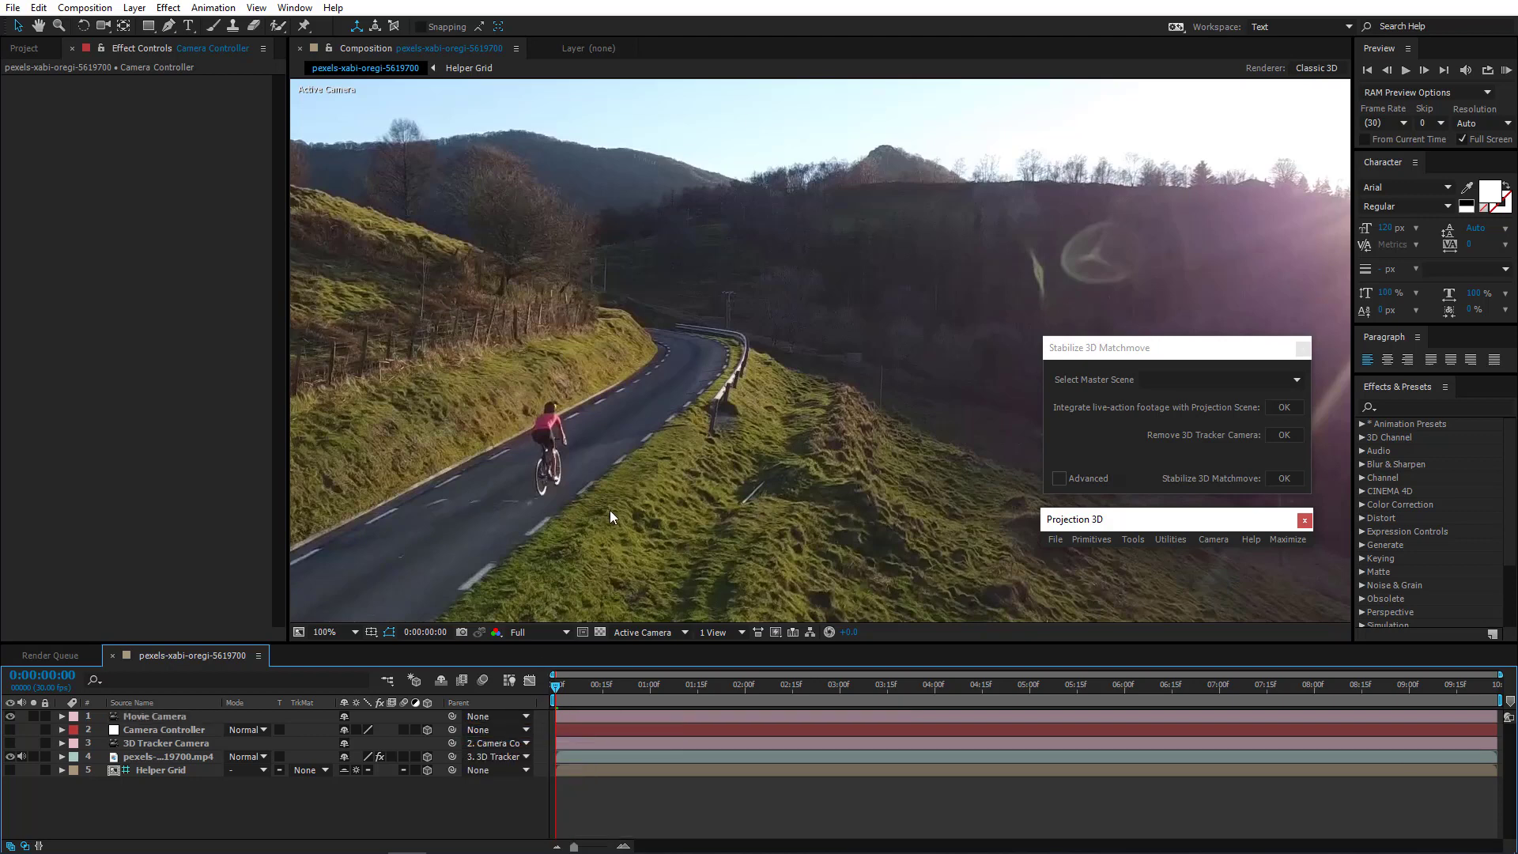
{"action": "scroll", "coordinate": [609, 510], "scroll_direction": "down", "scroll_amount": 2}
{"action": "left_click_drag", "start_coordinate": [553, 689], "coordinate": [168, 744]}
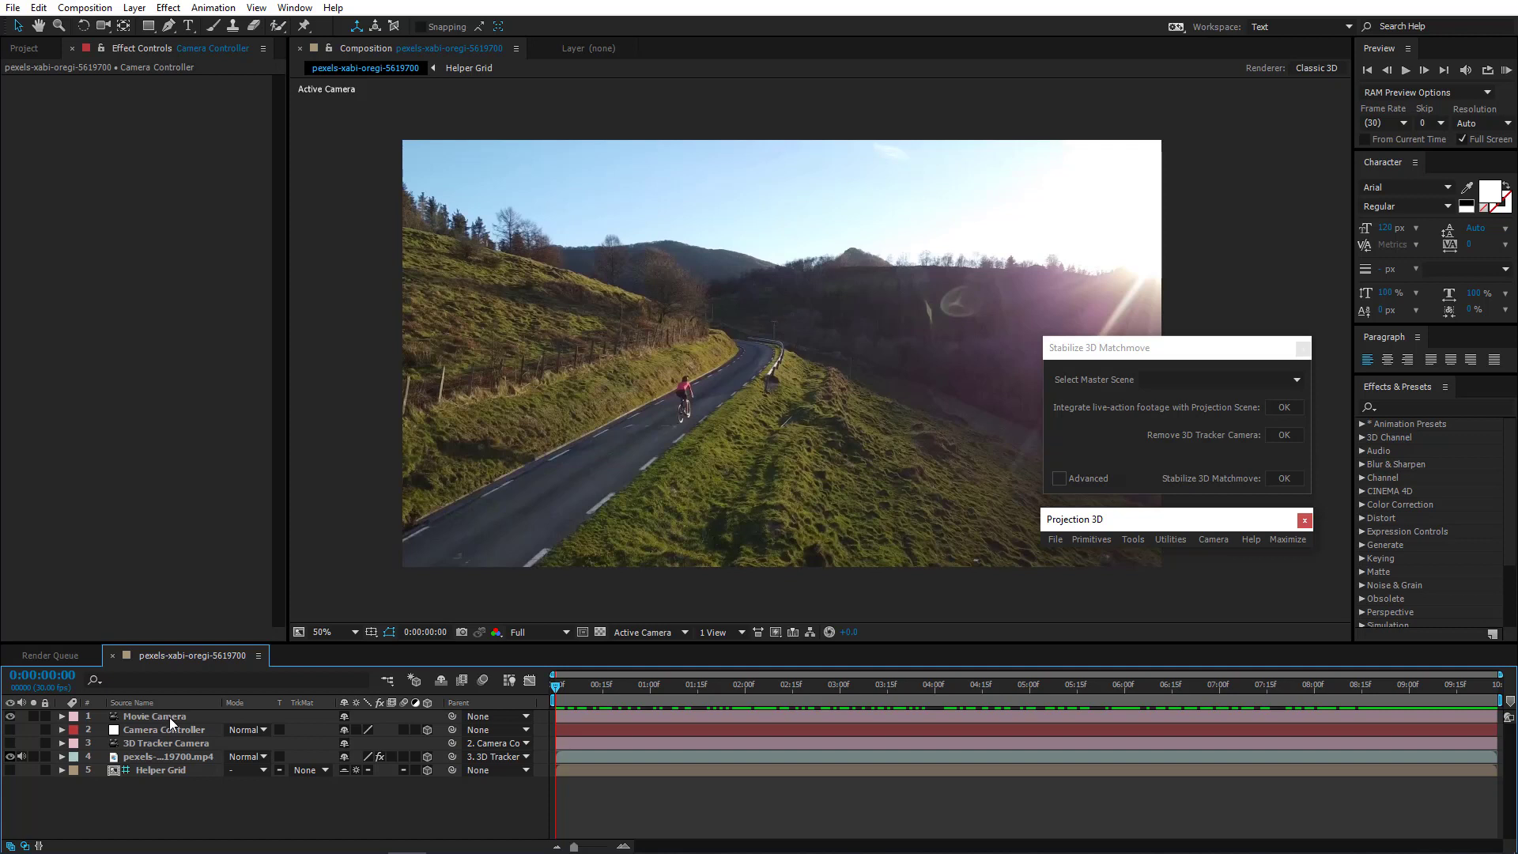
Show the advanced stabilizing options, copy the 3D Tracker Camera keyframes to Movie Camera at the first frame, and play the result
{"action": "left_click", "coordinate": [169, 716]}
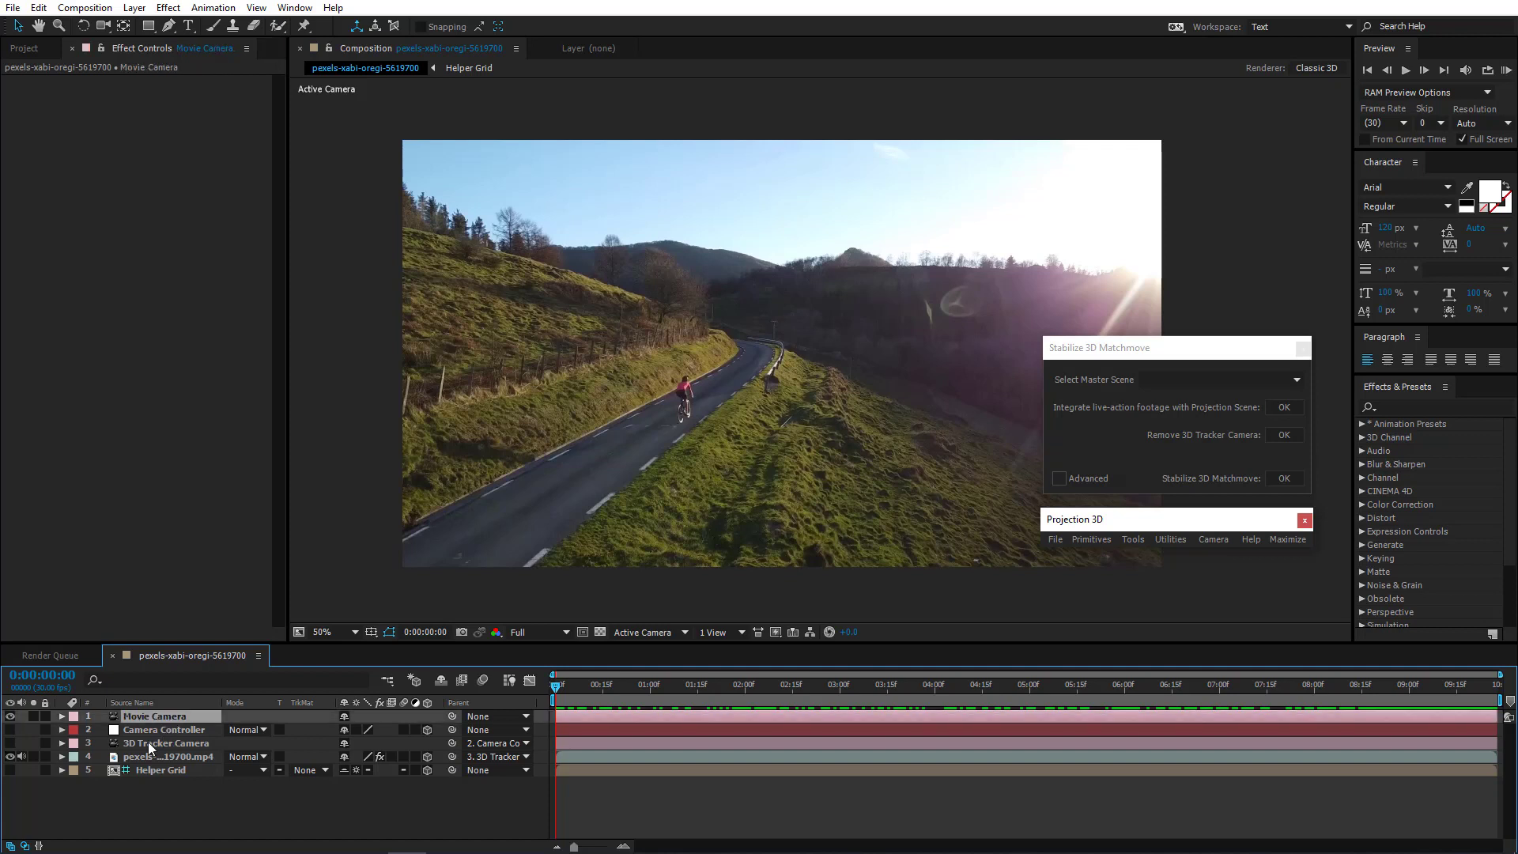
{"action": "left_click", "coordinate": [149, 742], "text": "ctrl"}
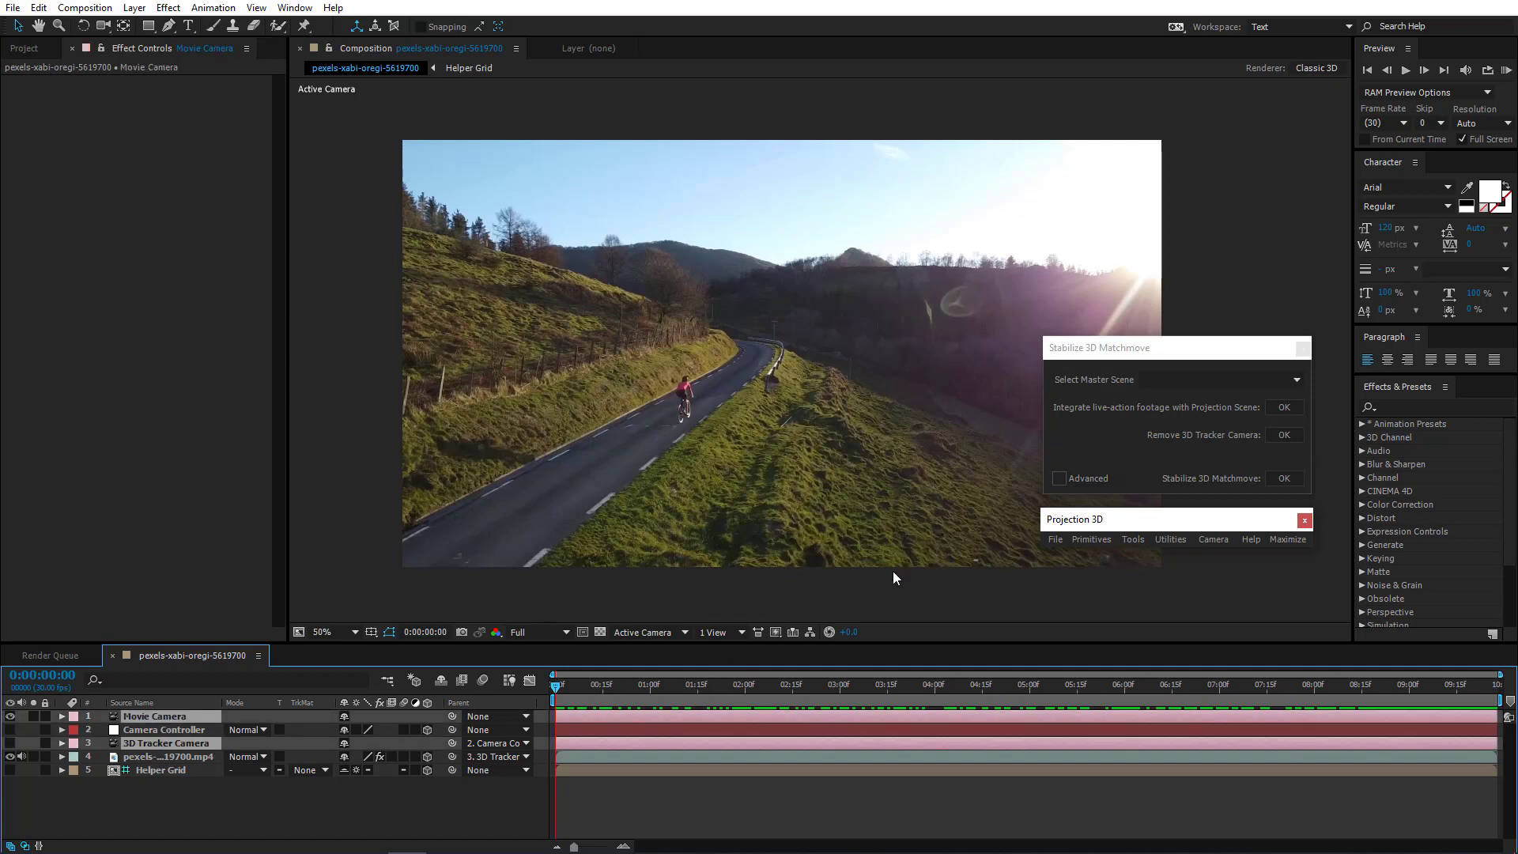
{"action": "left_click", "coordinate": [1058, 478]}
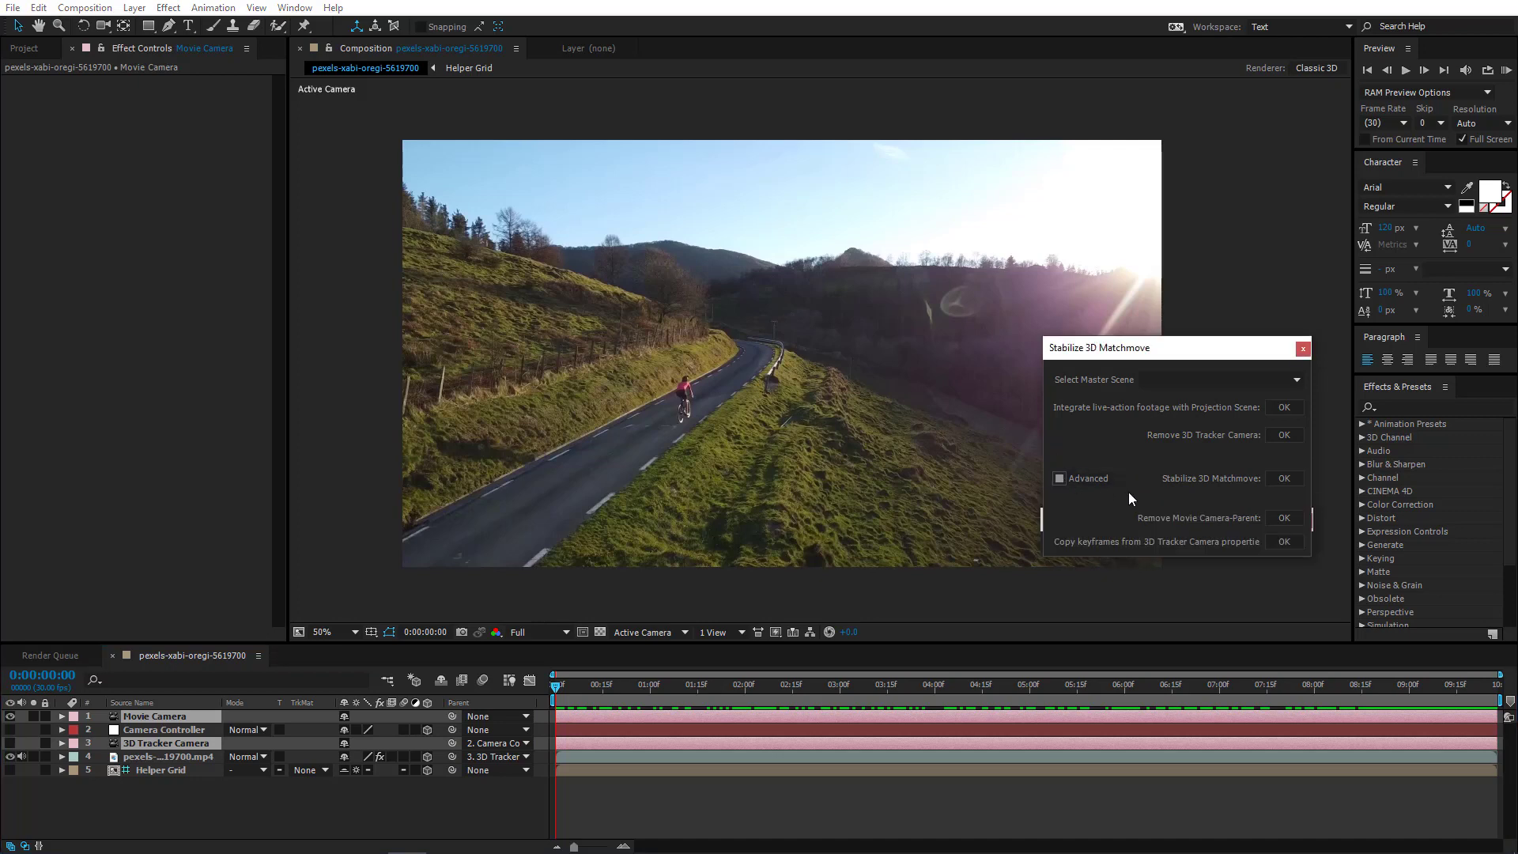
{"action": "left_click", "coordinate": [1283, 542]}
{"action": "left_click", "coordinate": [556, 690]}
{"action": "key", "text": "space"}
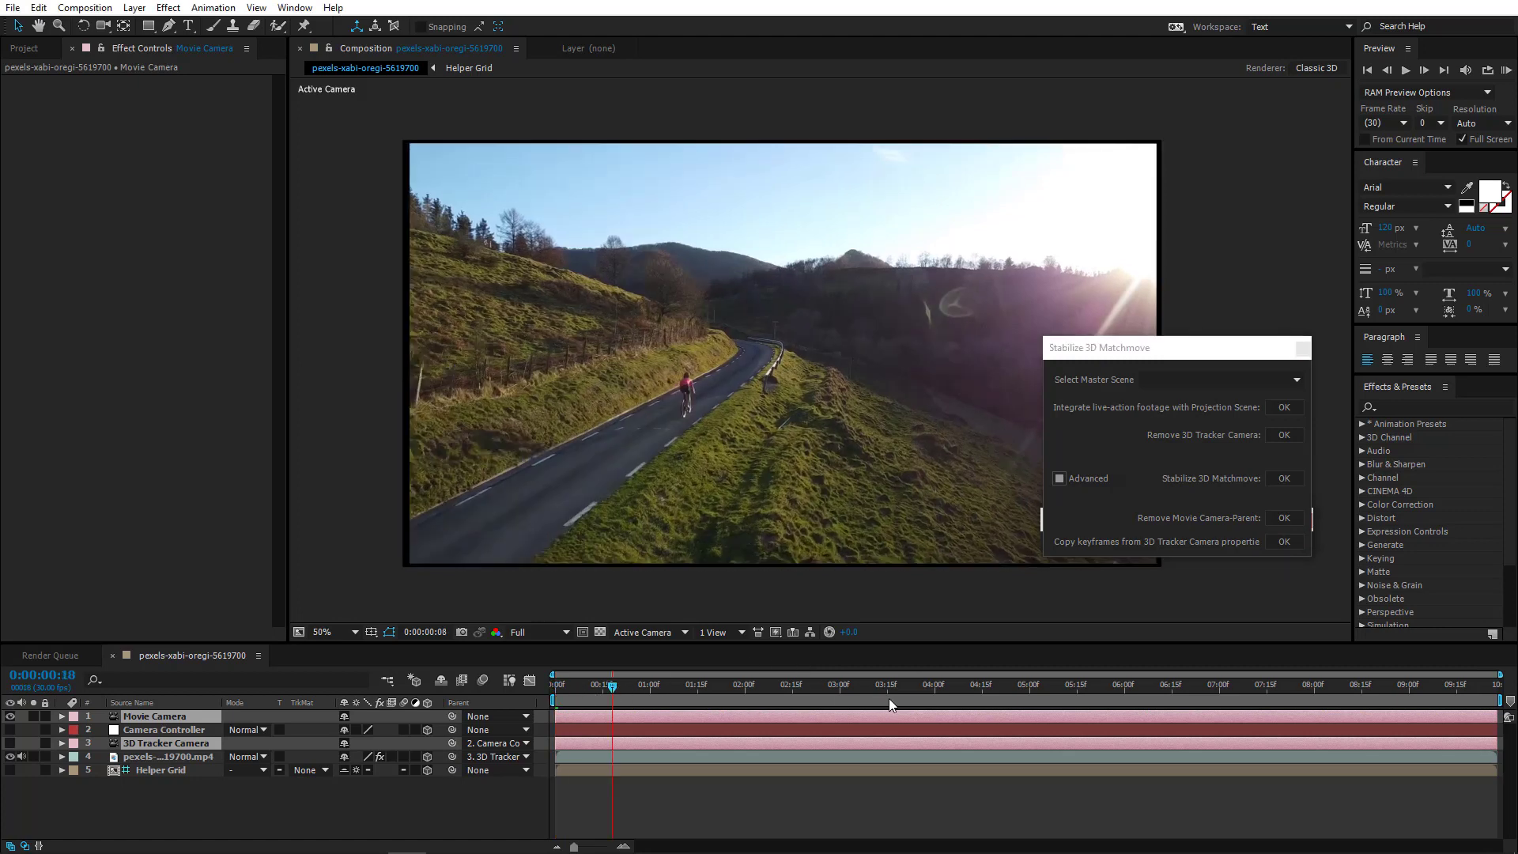
Copy the 3D Tracker Camera keyframes to Movie Camera at 0:00:09:00 and scrub back to the start to review the motion
{"action": "left_click_drag", "start_coordinate": [888, 699], "coordinate": [1409, 717]}
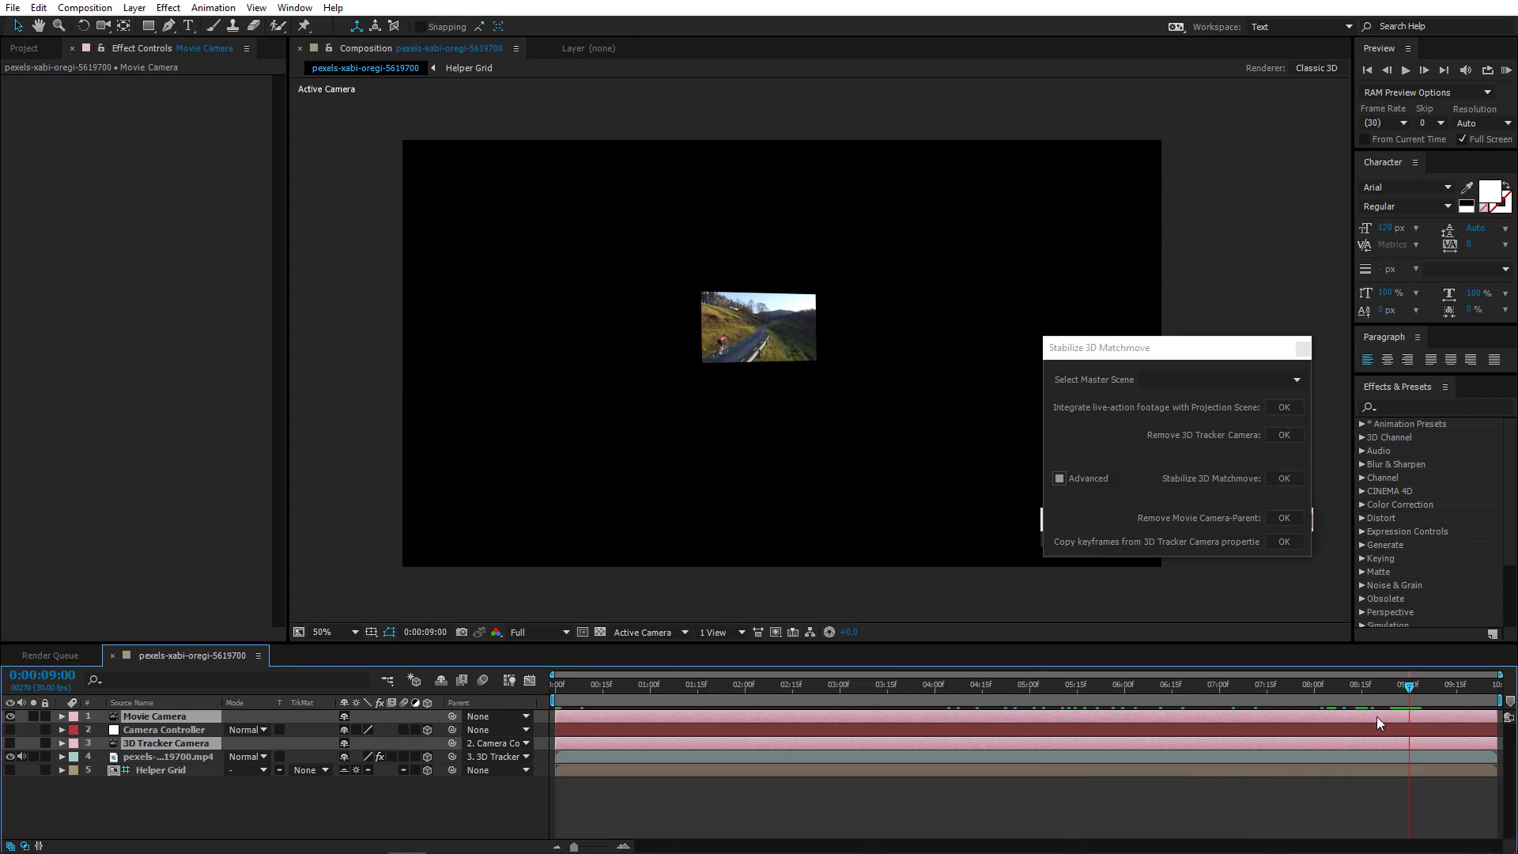
{"action": "left_click", "coordinate": [1279, 541]}
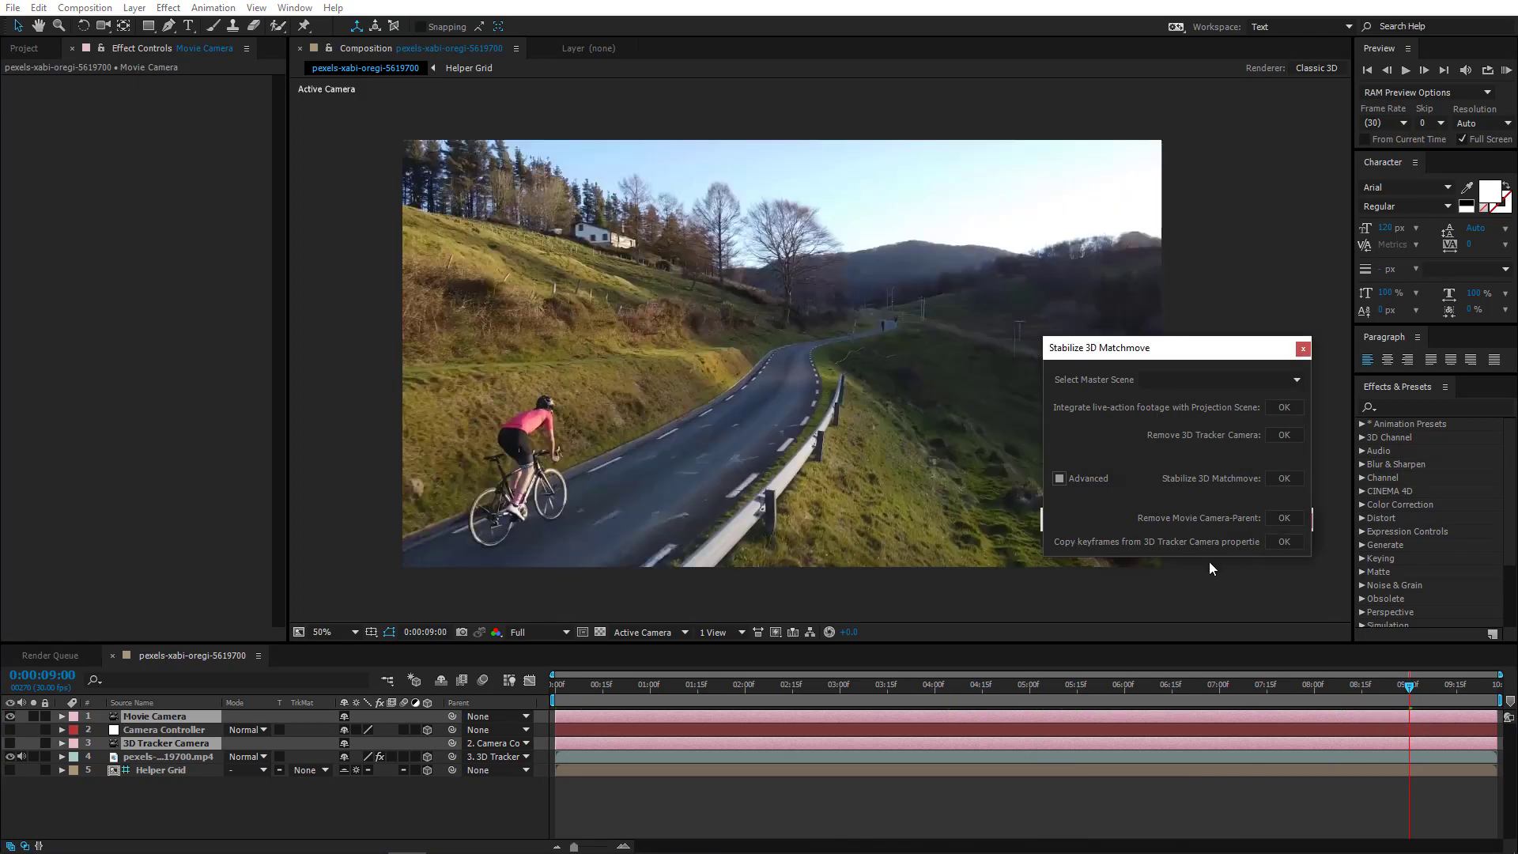
{"action": "left_click_drag", "start_coordinate": [1378, 685], "coordinate": [688, 708]}
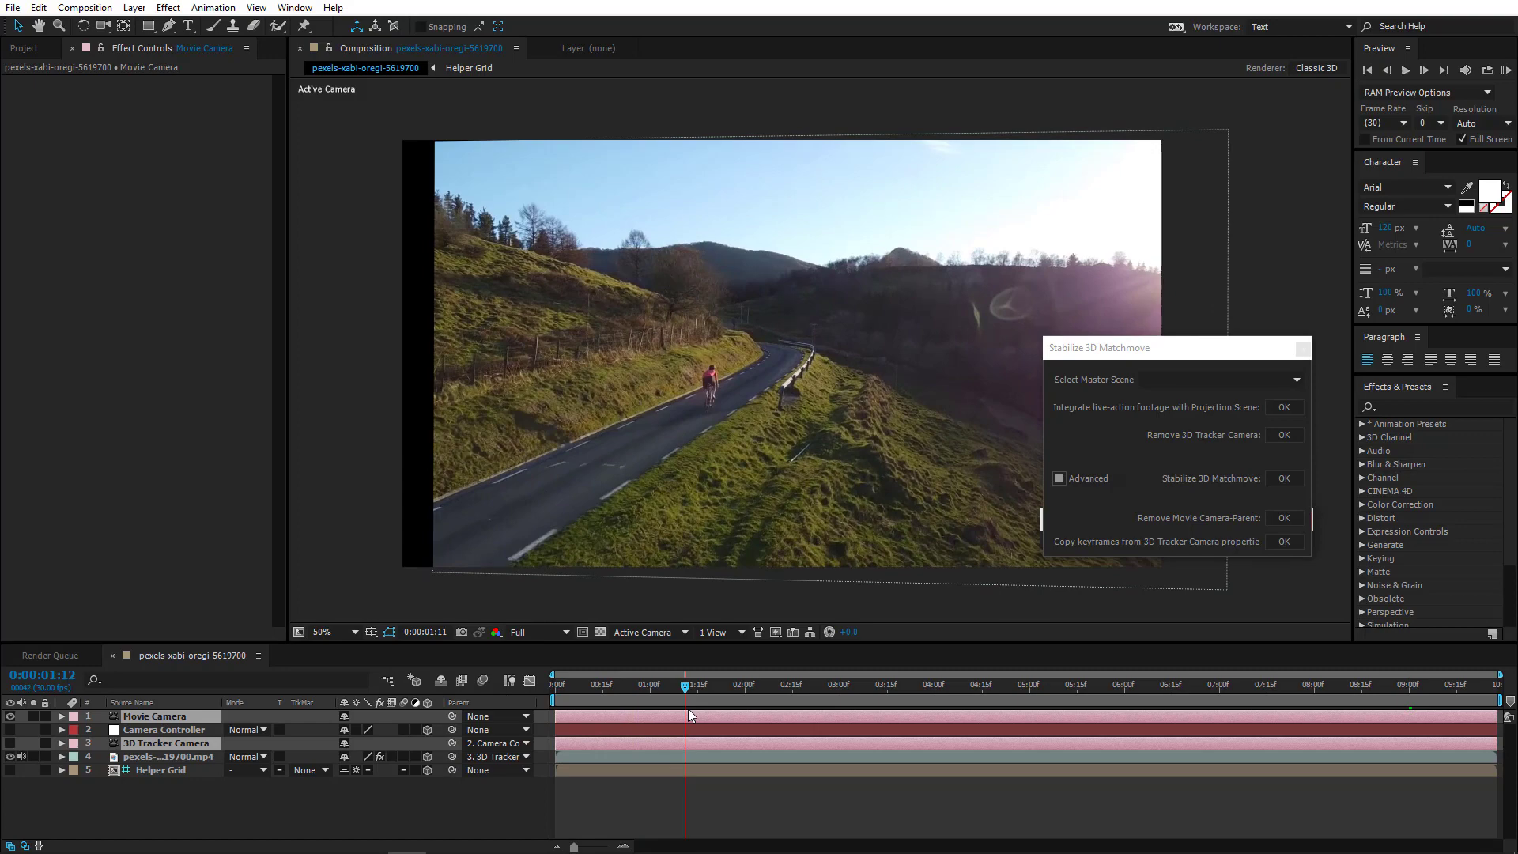
{"action": "left_click_drag", "start_coordinate": [696, 710], "coordinate": [495, 733]}
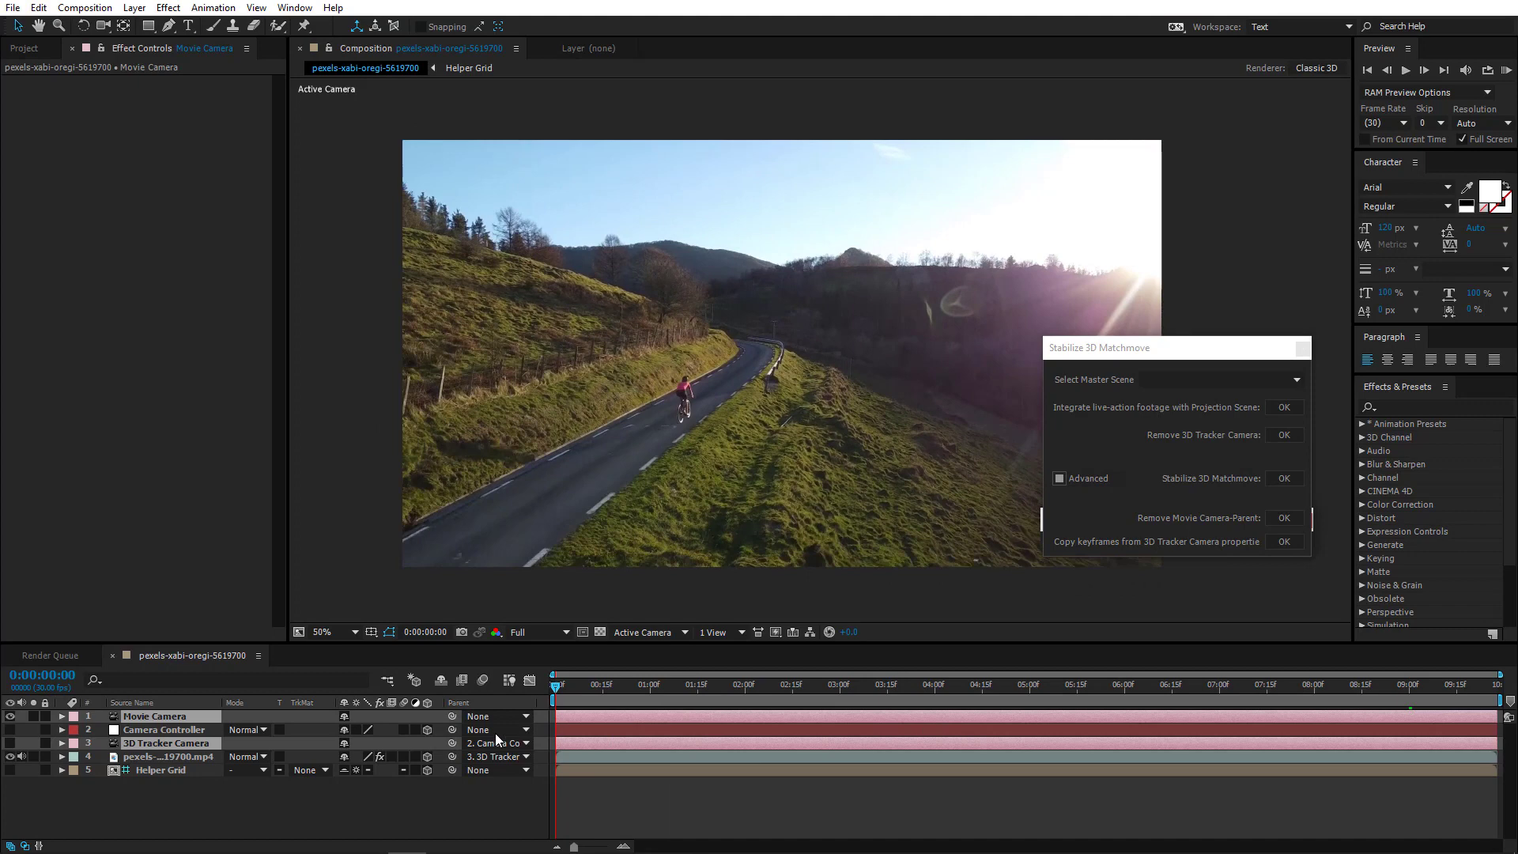
Fit the composition view and reveal the keyframed properties of the Movie Camera layer
{"action": "left_click", "coordinate": [177, 818]}
{"action": "left_click", "coordinate": [173, 717]}
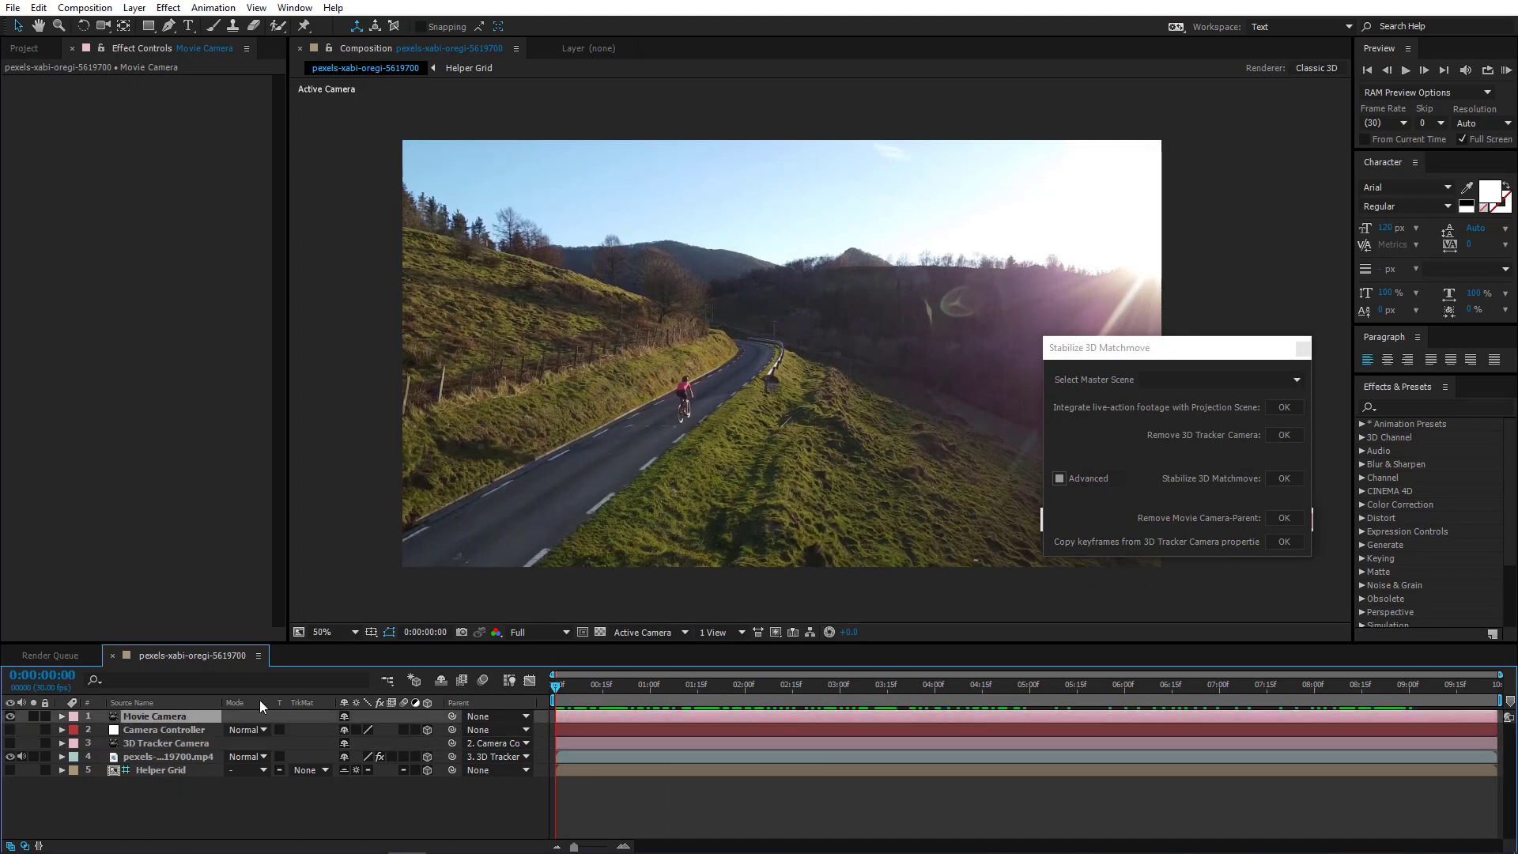
{"action": "left_click", "coordinate": [331, 627]}
{"action": "left_click", "coordinate": [392, 348]}
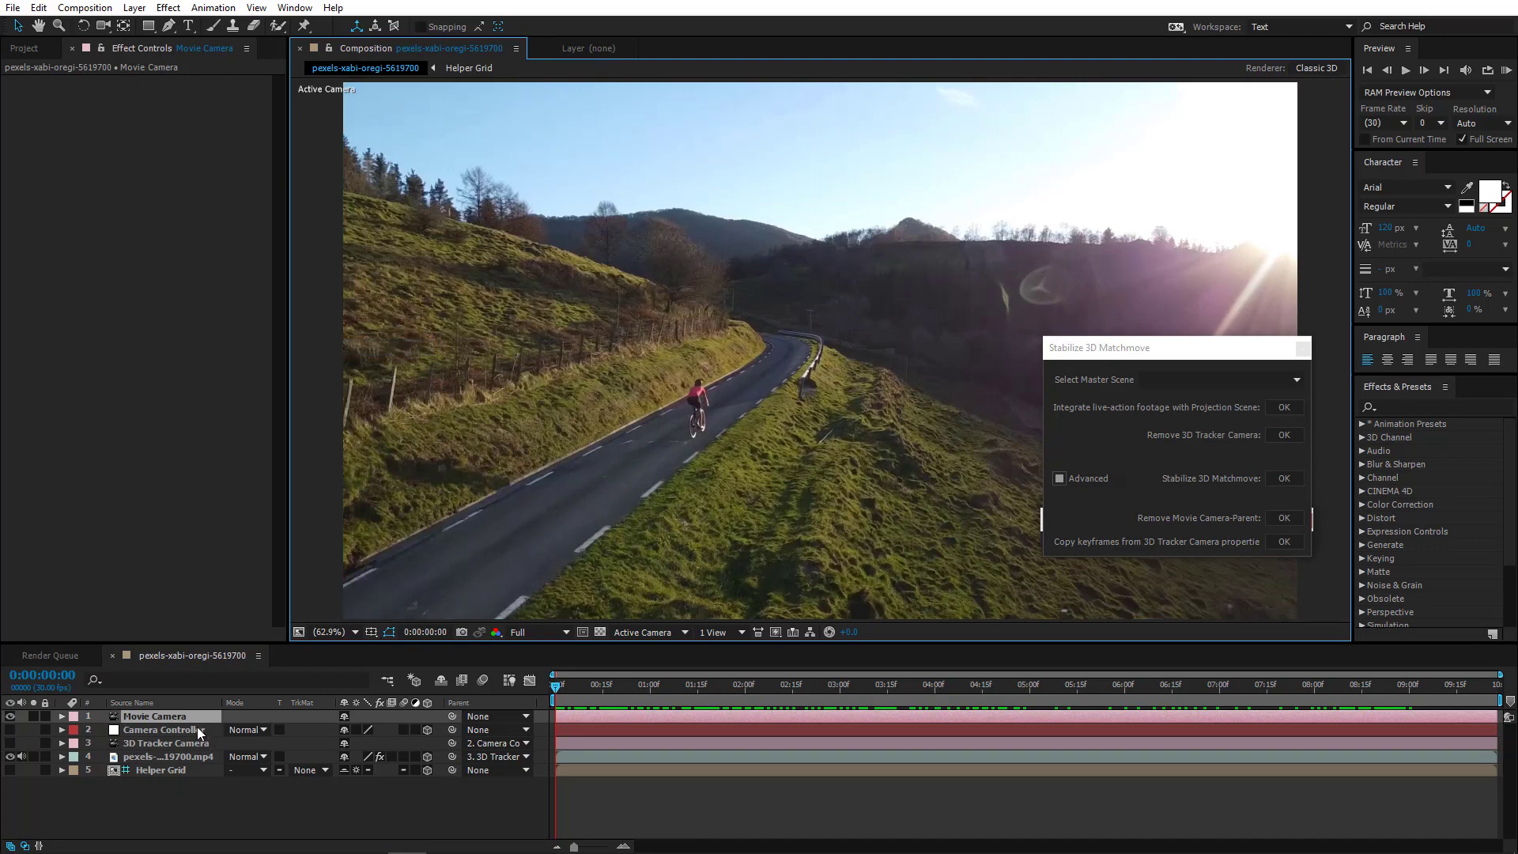
{"action": "key", "text": "u"}
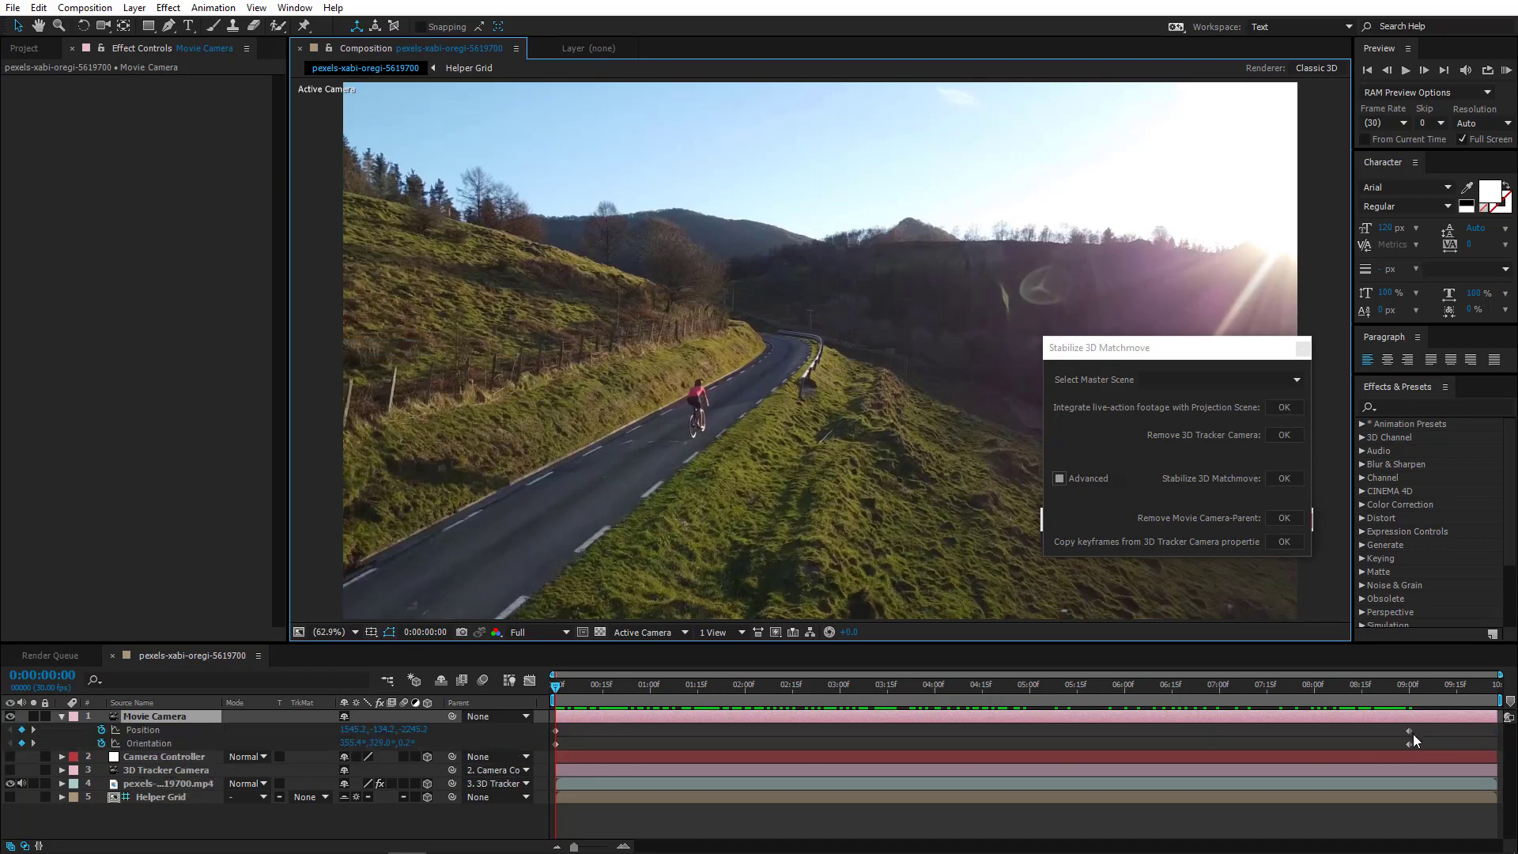
End the work area at the last Movie Camera keyframes, near 0:00:09:00, and trim the composition to it
{"action": "left_click_drag", "start_coordinate": [1499, 700], "coordinate": [1437, 700]}
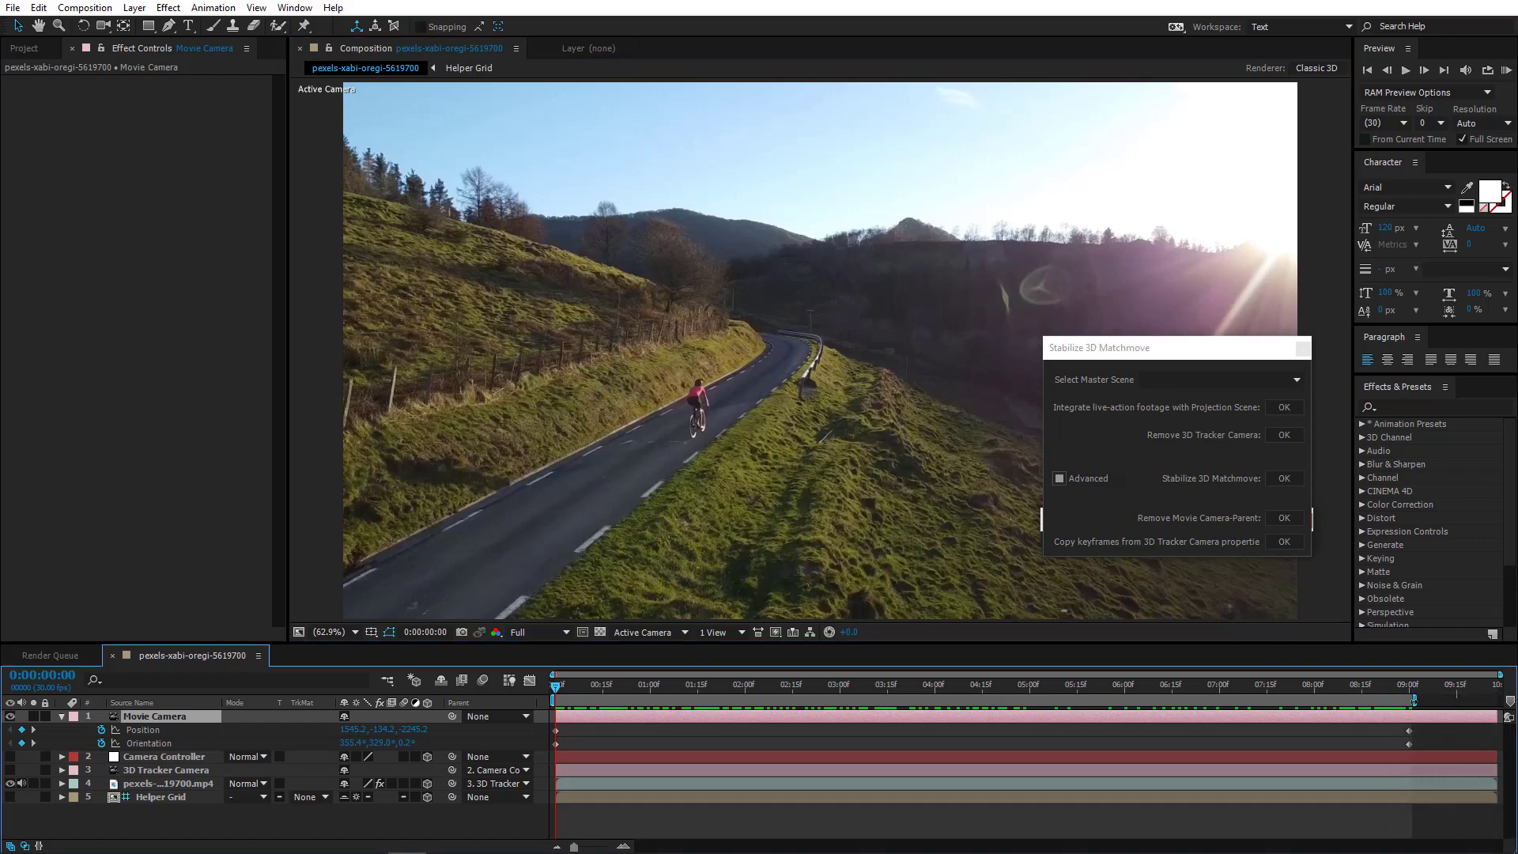
{"action": "right_click", "coordinate": [1357, 697]}
{"action": "left_click", "coordinate": [1408, 748]}
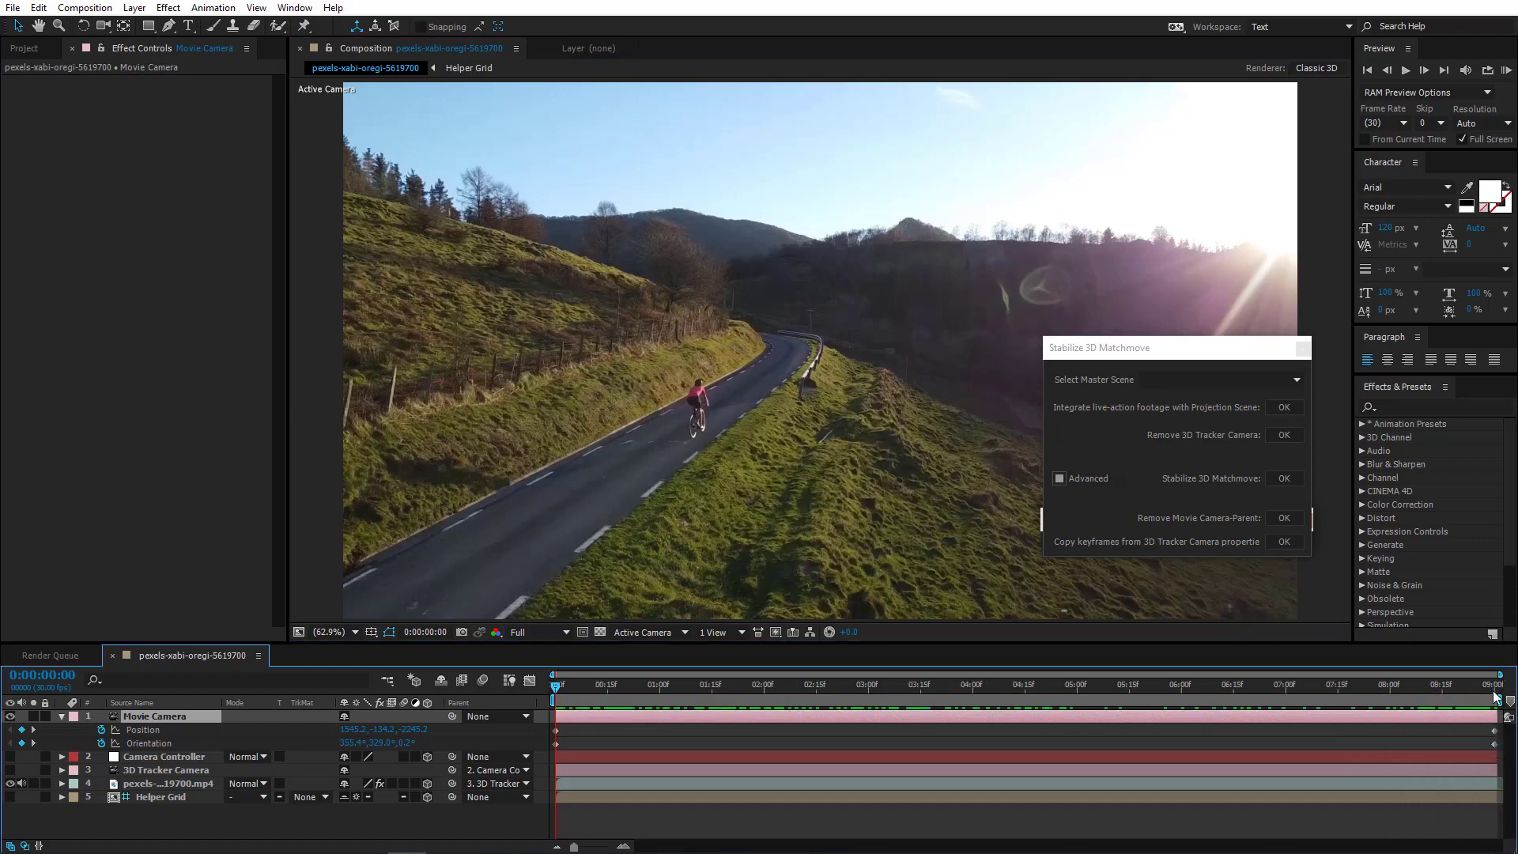
Scrub through the shot and adjust the Movie Camera's X and Z Position at the first keyframe, with Z at about -2087
{"action": "left_click_drag", "start_coordinate": [1495, 687], "coordinate": [539, 740]}
{"action": "left_click_drag", "start_coordinate": [417, 728], "coordinate": [491, 726]}
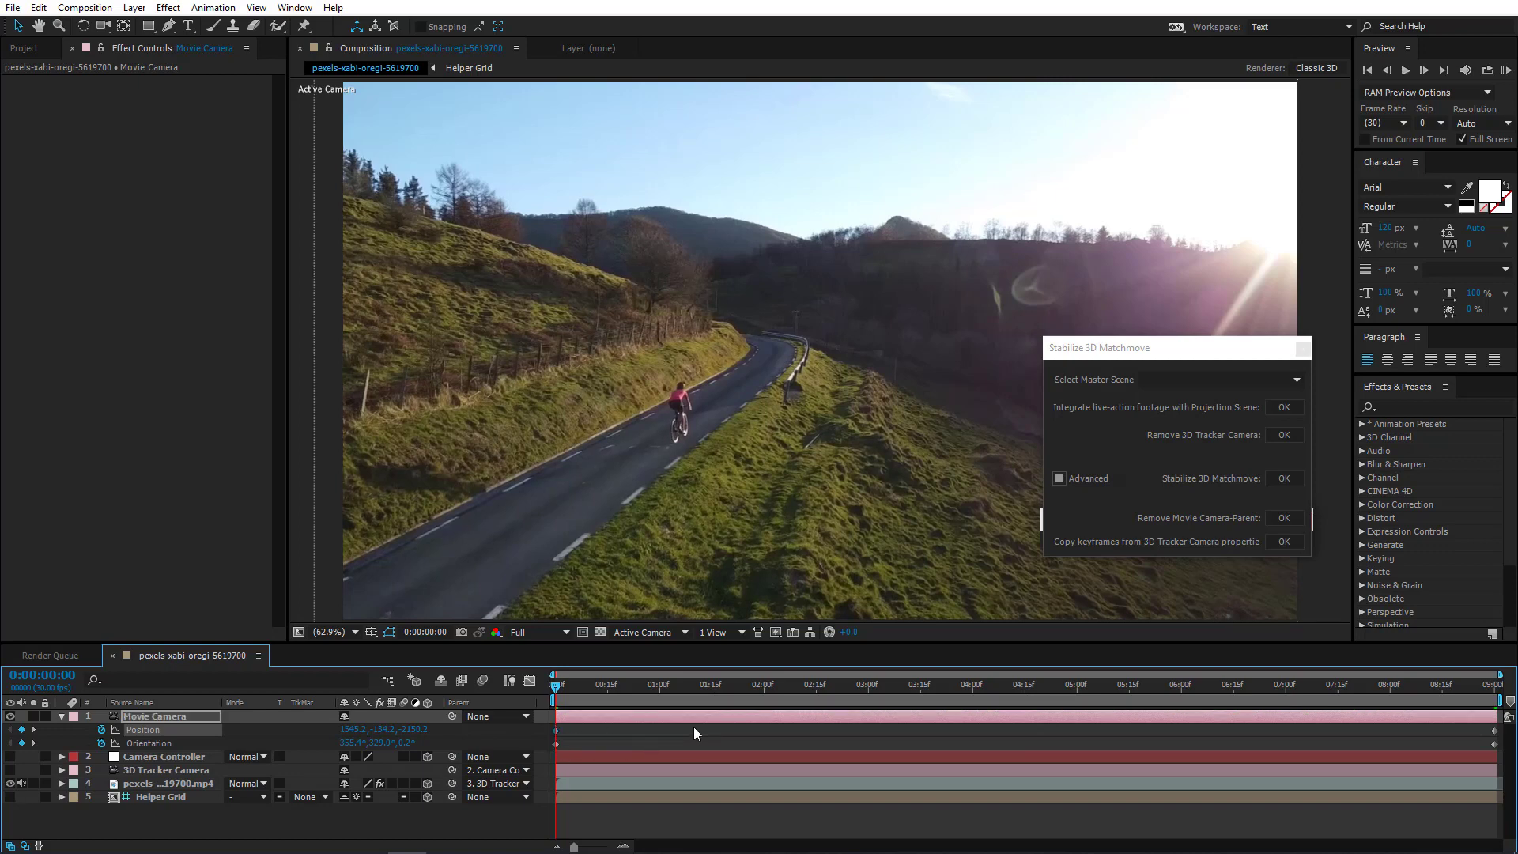
{"action": "left_click_drag", "start_coordinate": [355, 734], "coordinate": [265, 731]}
{"action": "left_click_drag", "start_coordinate": [419, 735], "coordinate": [871, 715]}
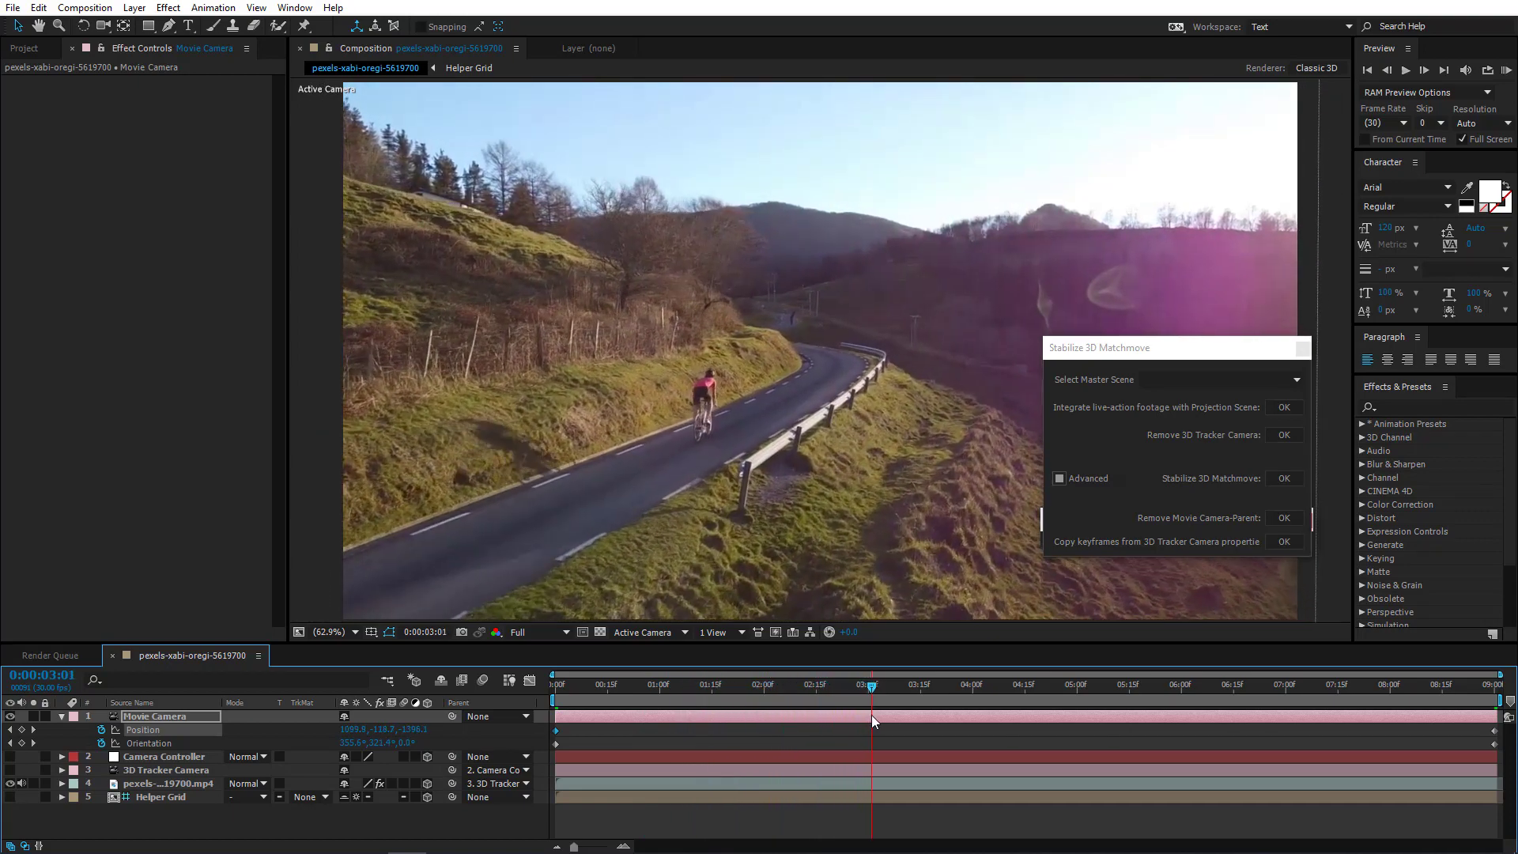
Check the footage edges around the camera frame along the timeline and play a RAM preview of the stabilized shot in the fitted view
{"action": "scroll", "coordinate": [667, 574], "scroll_direction": "down", "scroll_amount": 3}
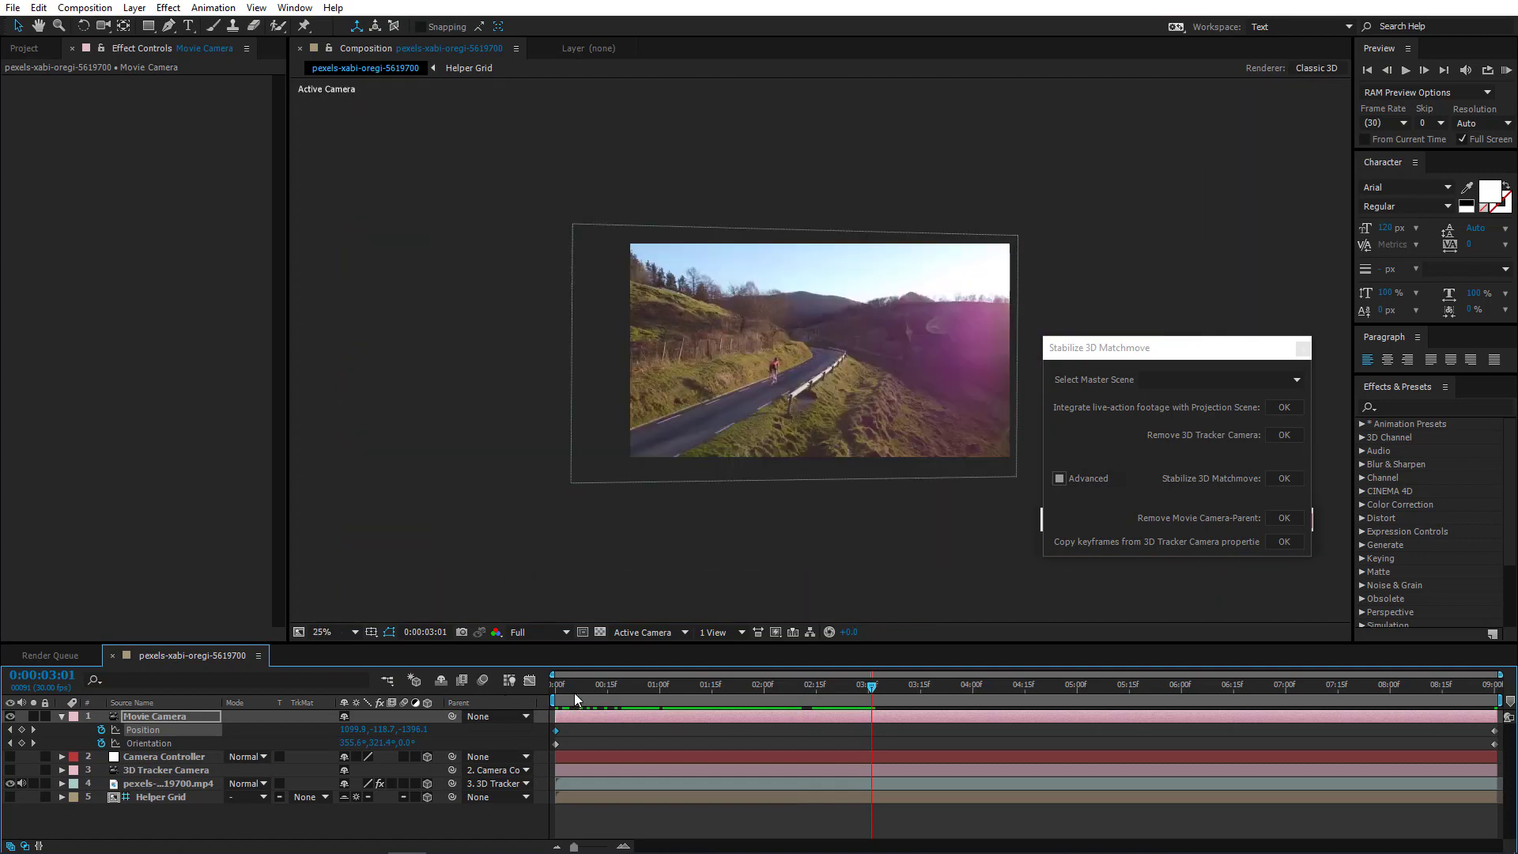
{"action": "left_click_drag", "start_coordinate": [575, 698], "coordinate": [326, 645]}
{"action": "left_click", "coordinate": [324, 633]}
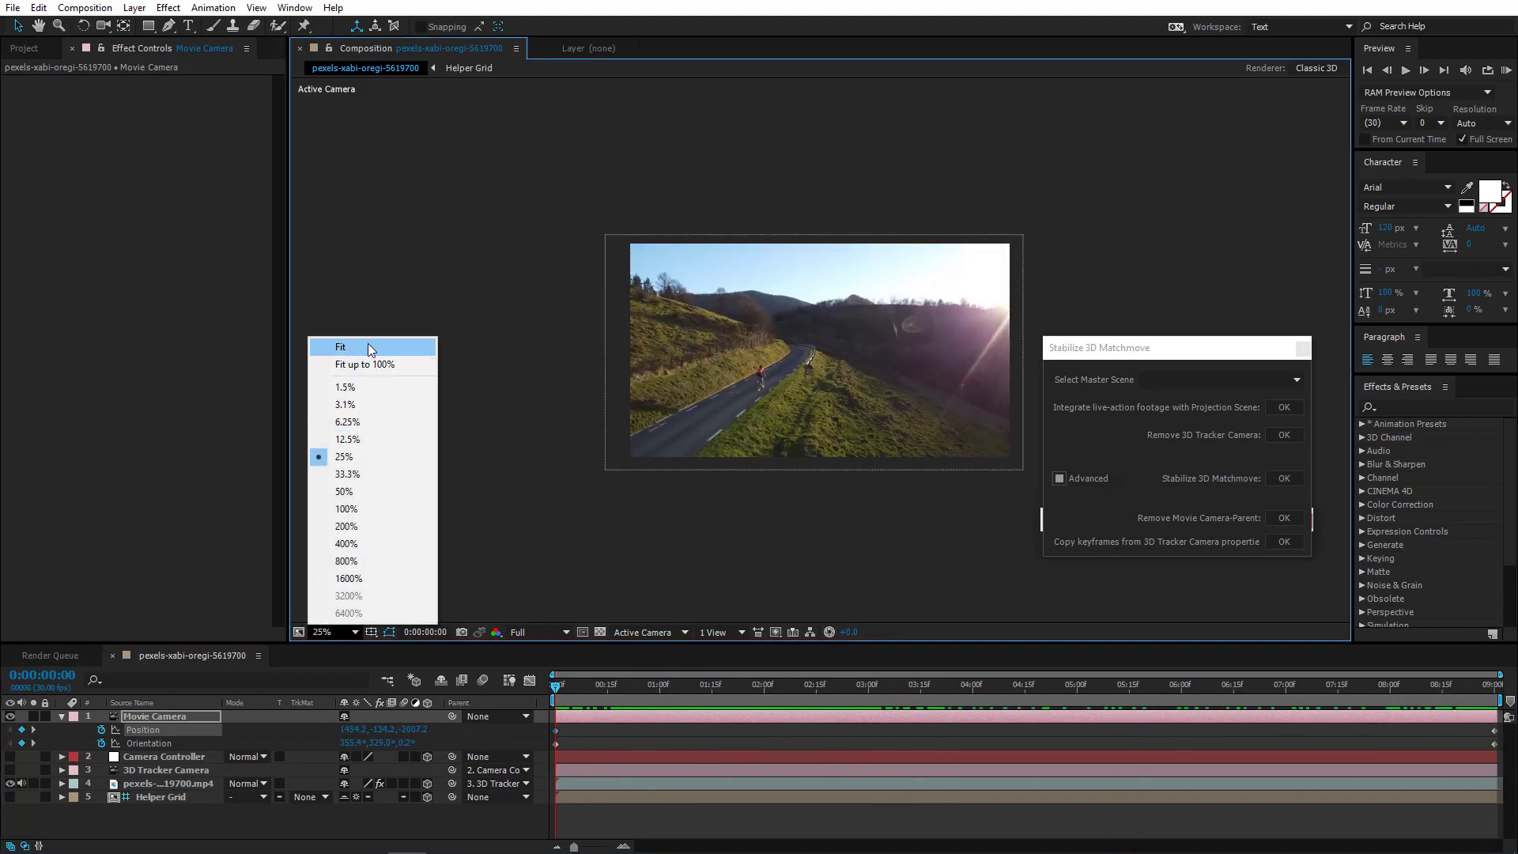
{"action": "left_click", "coordinate": [369, 348]}
{"action": "left_click", "coordinate": [1506, 69]}
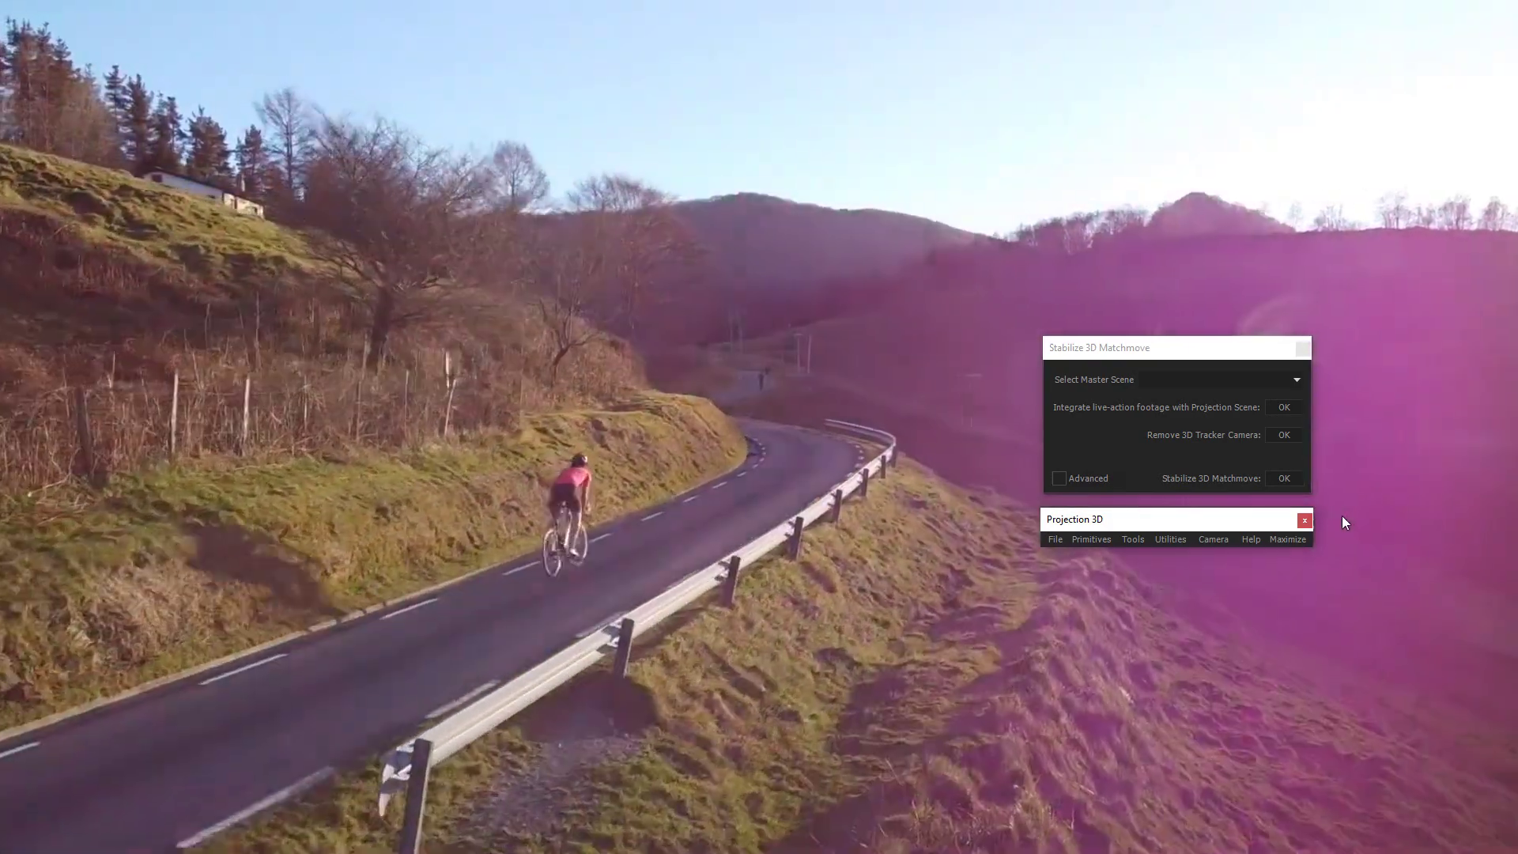
{"action": "key", "text": "space"}
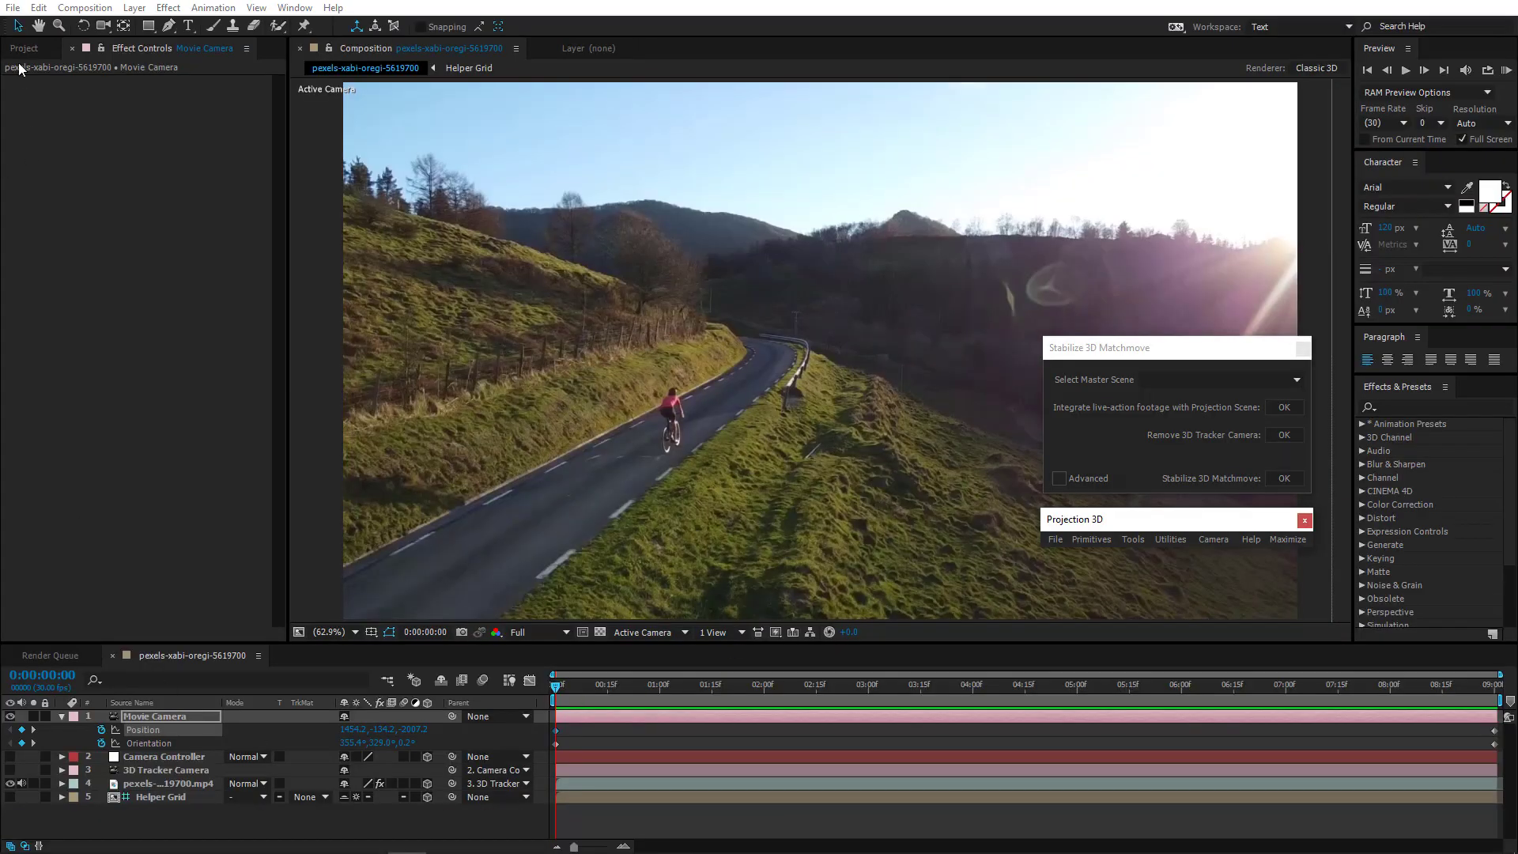
Add the original 5619700 cyclist clip as the top layer and preview the unstabilized footage
{"action": "left_click", "coordinate": [24, 49]}
{"action": "left_click", "coordinate": [52, 222]}
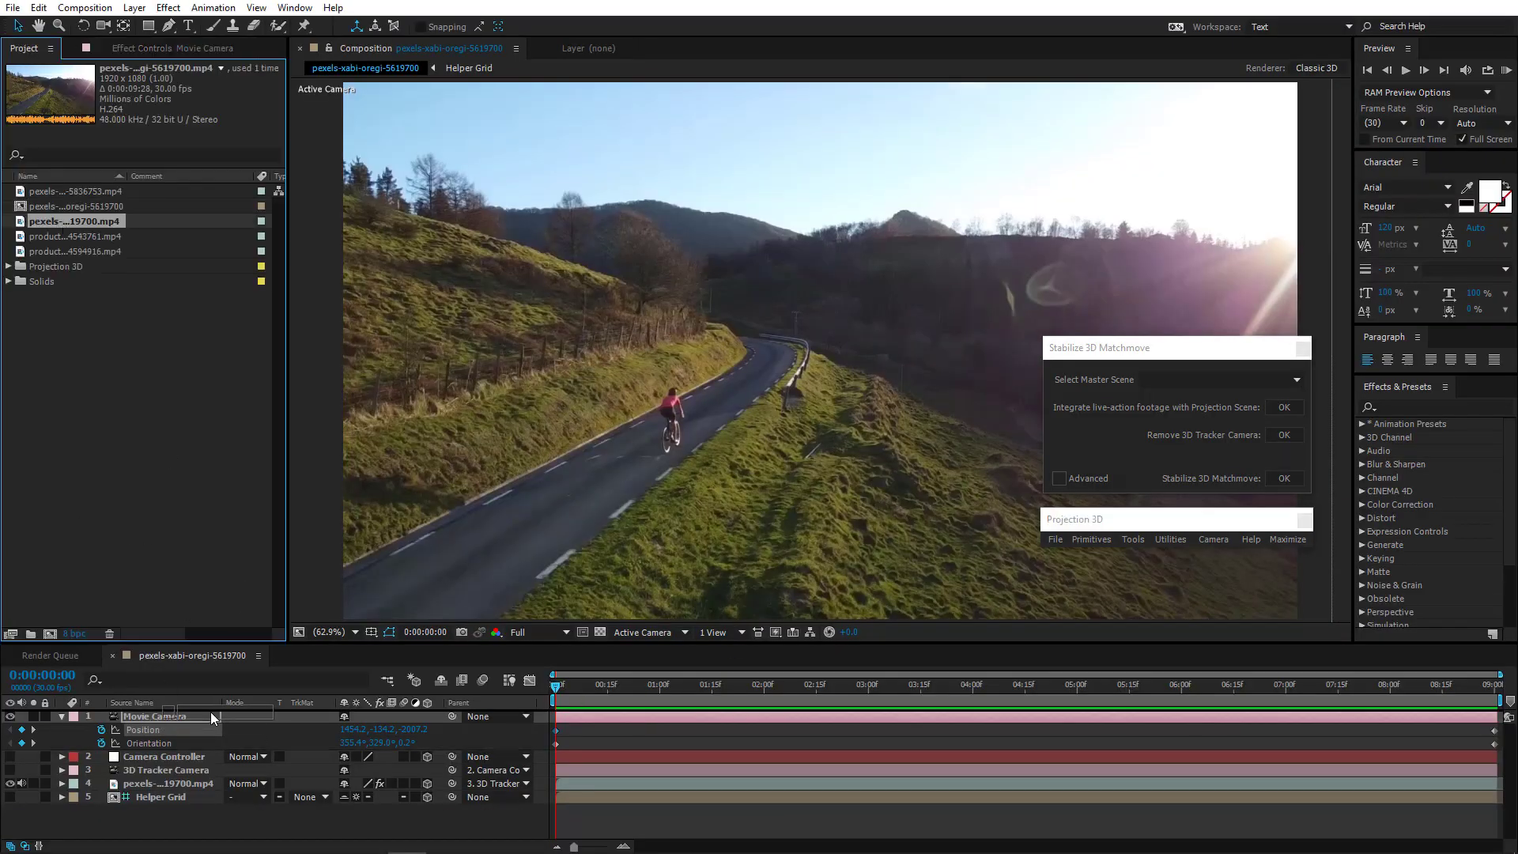
{"action": "key", "text": "space"}
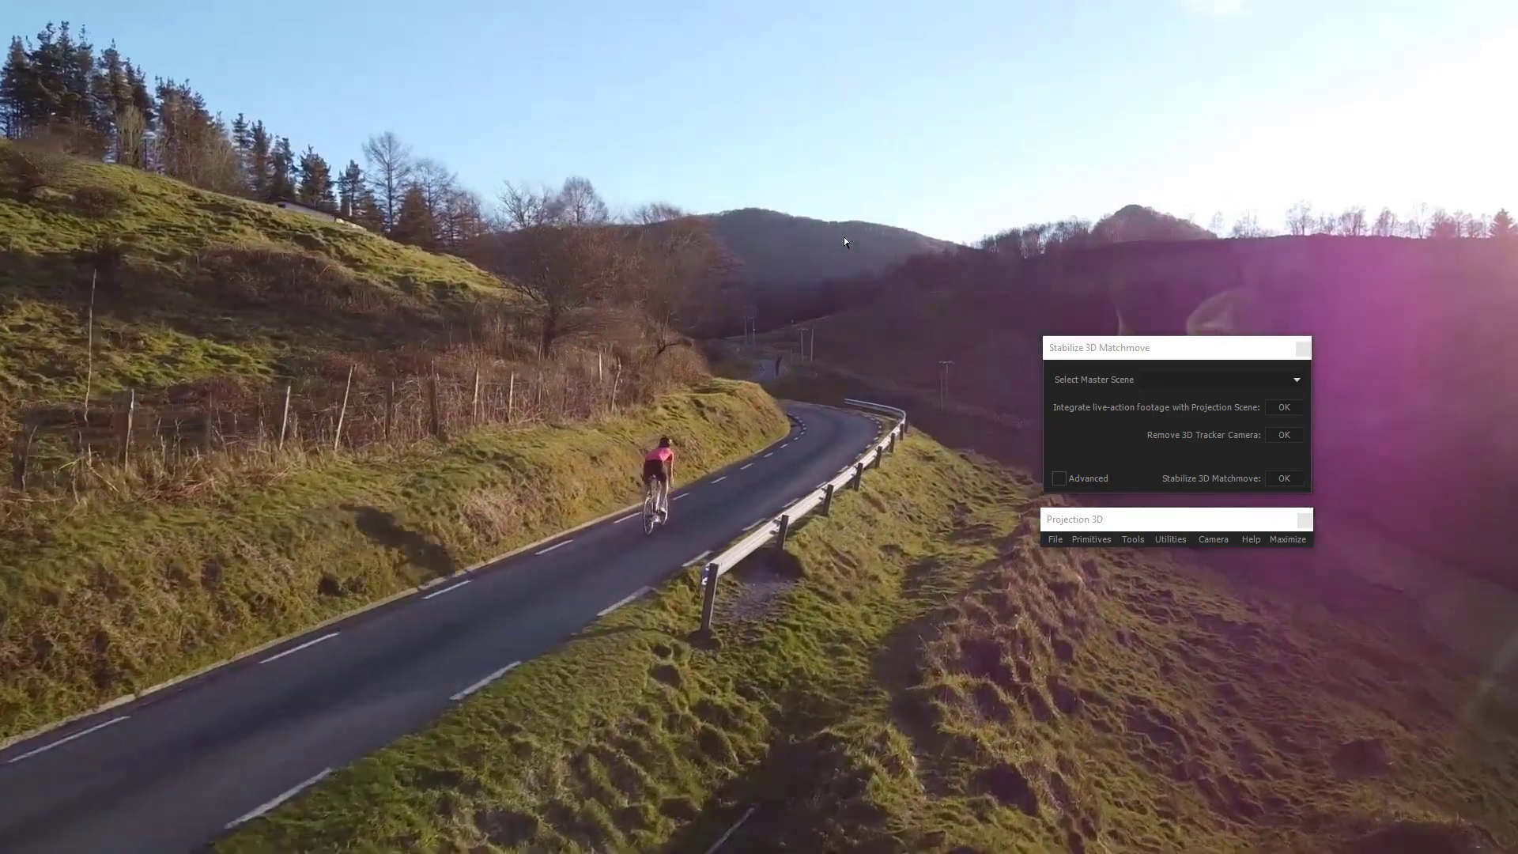
{"action": "key", "text": "space"}
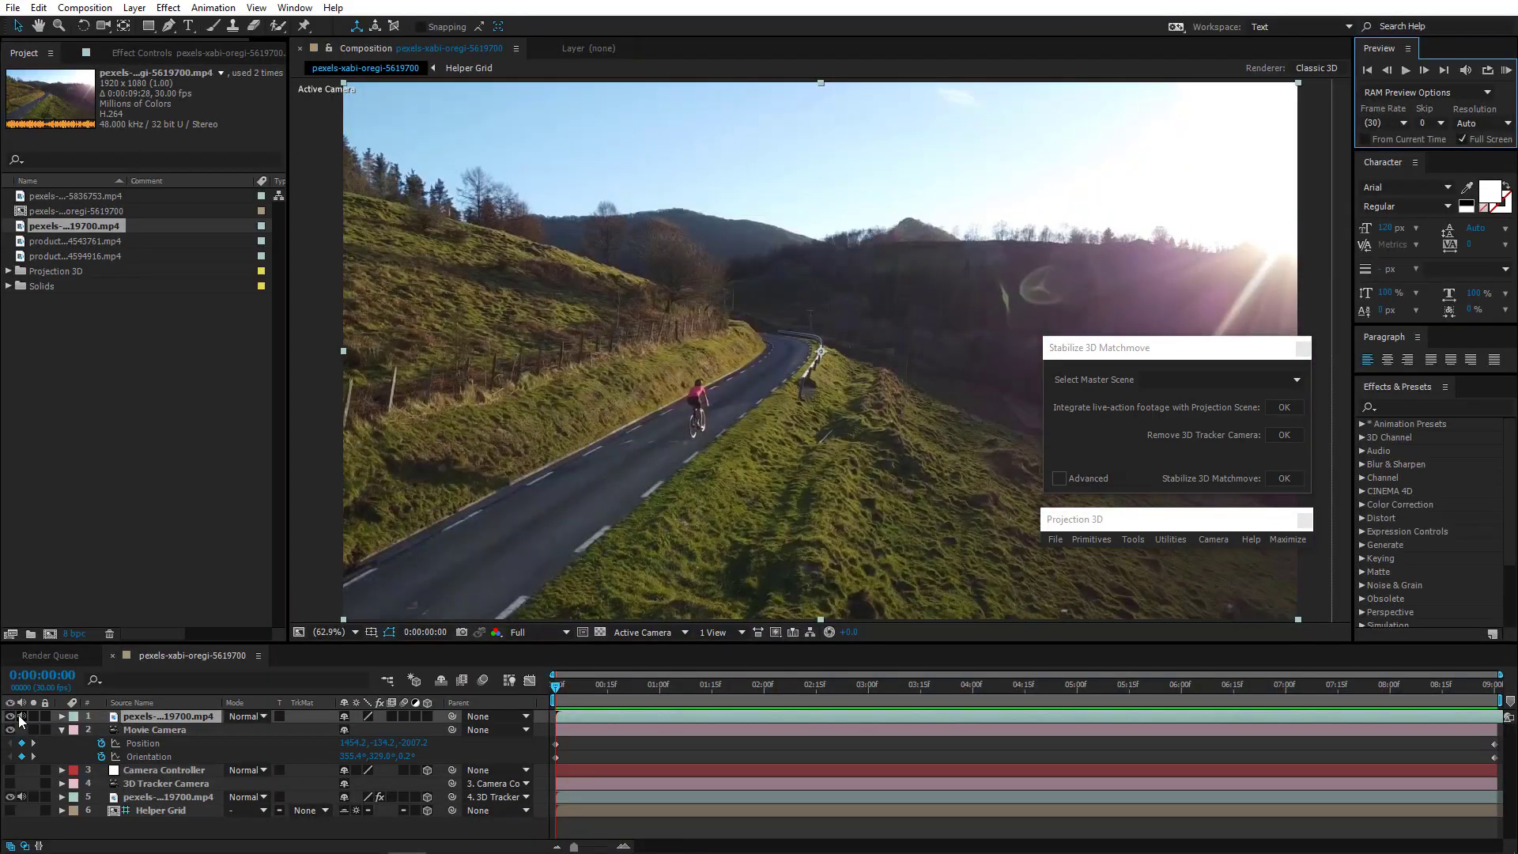
Hide the original clip on the top layer and RAM preview the 3D-stabilized shot for comparison
{"action": "left_click", "coordinate": [14, 717]}
{"action": "left_click", "coordinate": [1506, 71]}
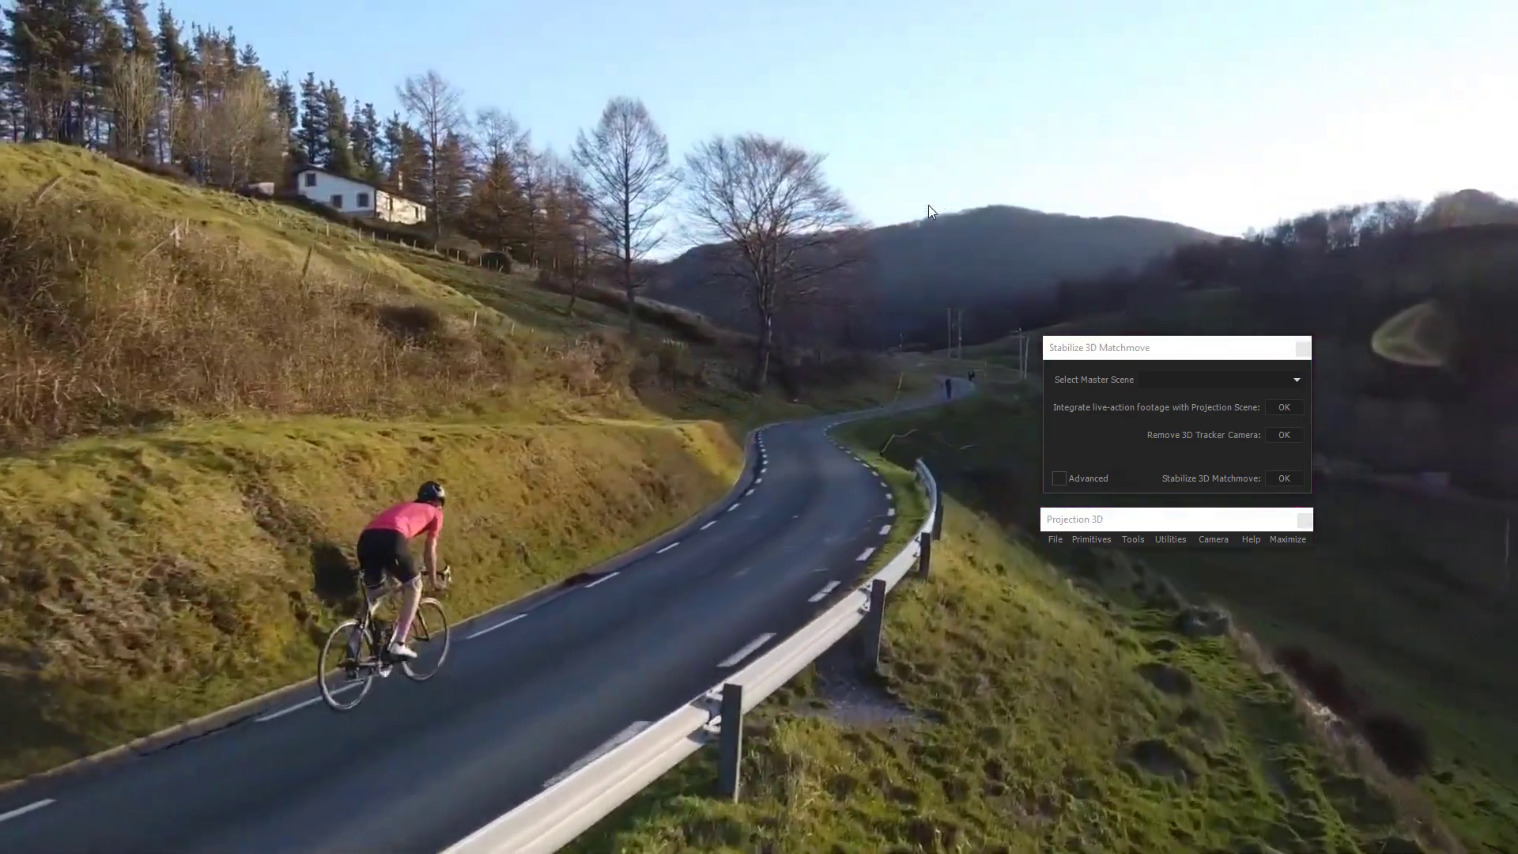
{"action": "key", "text": "space"}
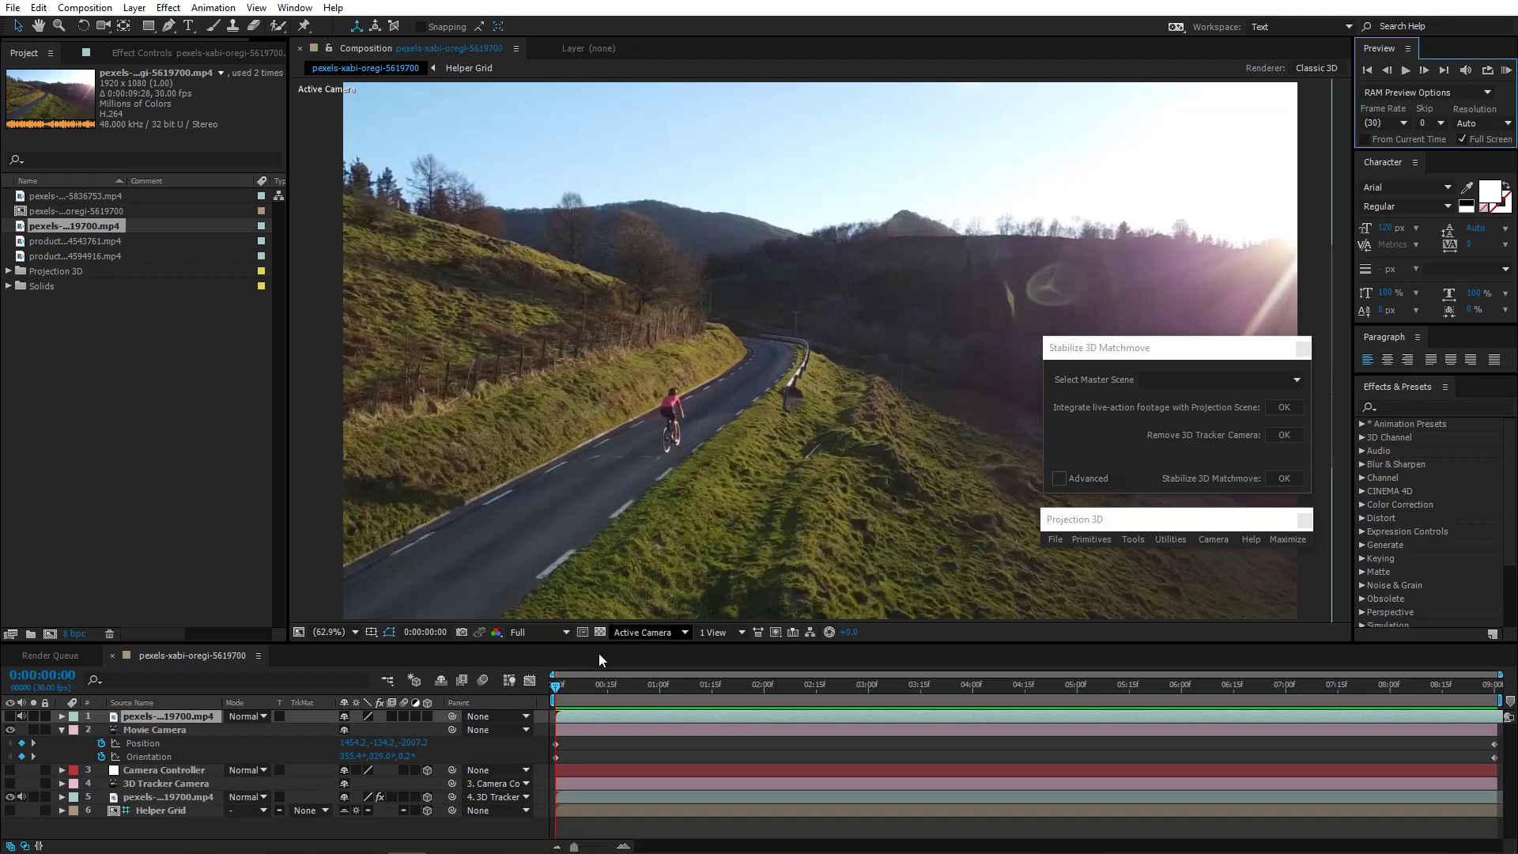
Collapse the Movie Camera properties, show the original clip on the top layer again and apply Warp Stabilizer VFX to it
{"action": "left_click", "coordinate": [140, 744]}
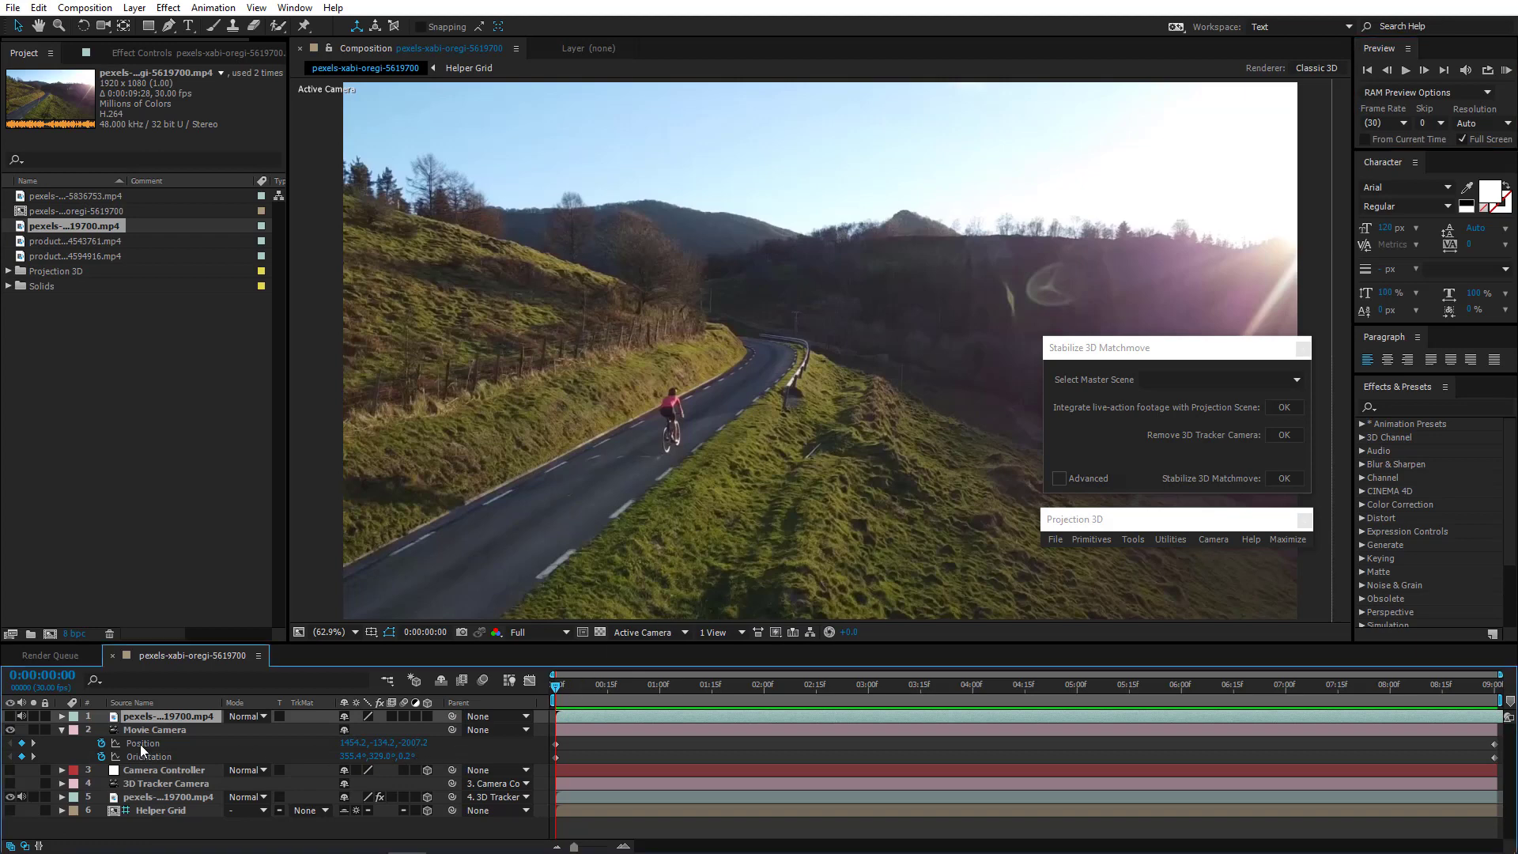
{"action": "left_click", "coordinate": [62, 729]}
{"action": "left_click", "coordinate": [11, 716]}
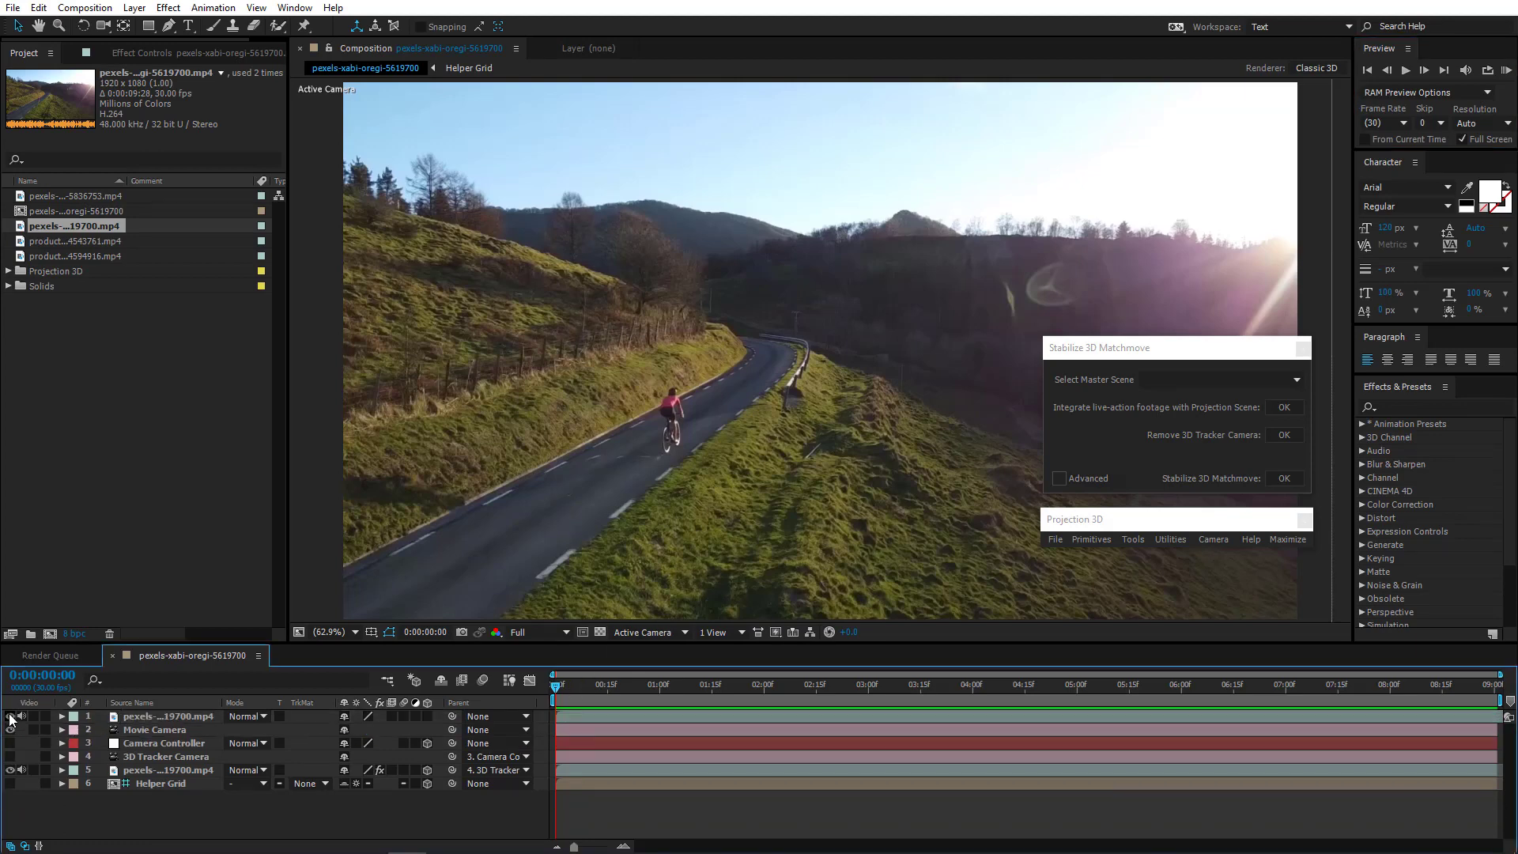
{"action": "left_click", "coordinate": [180, 718]}
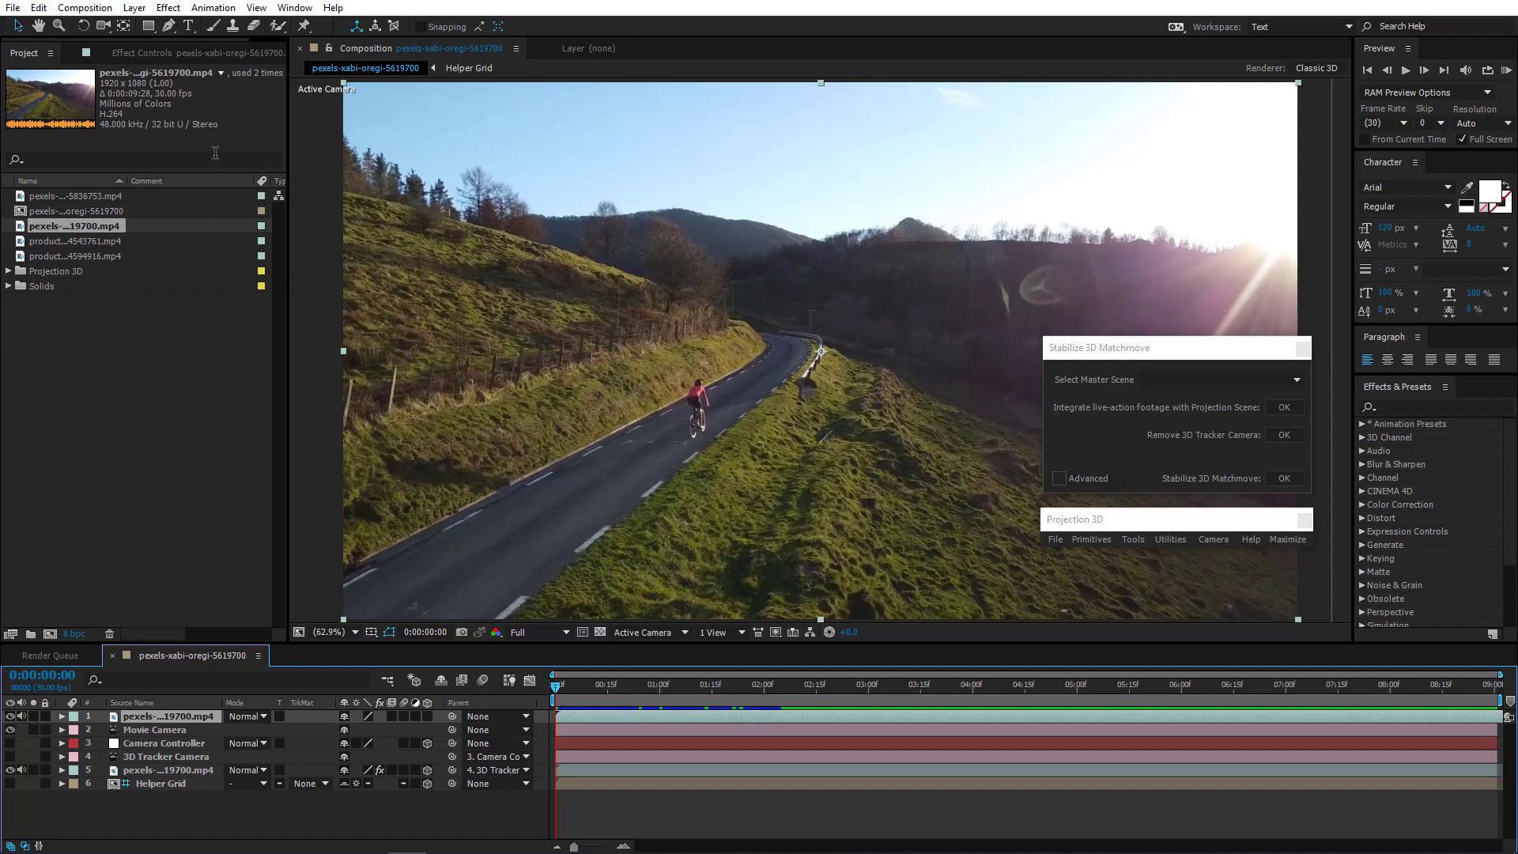
{"action": "left_click", "coordinate": [211, 11]}
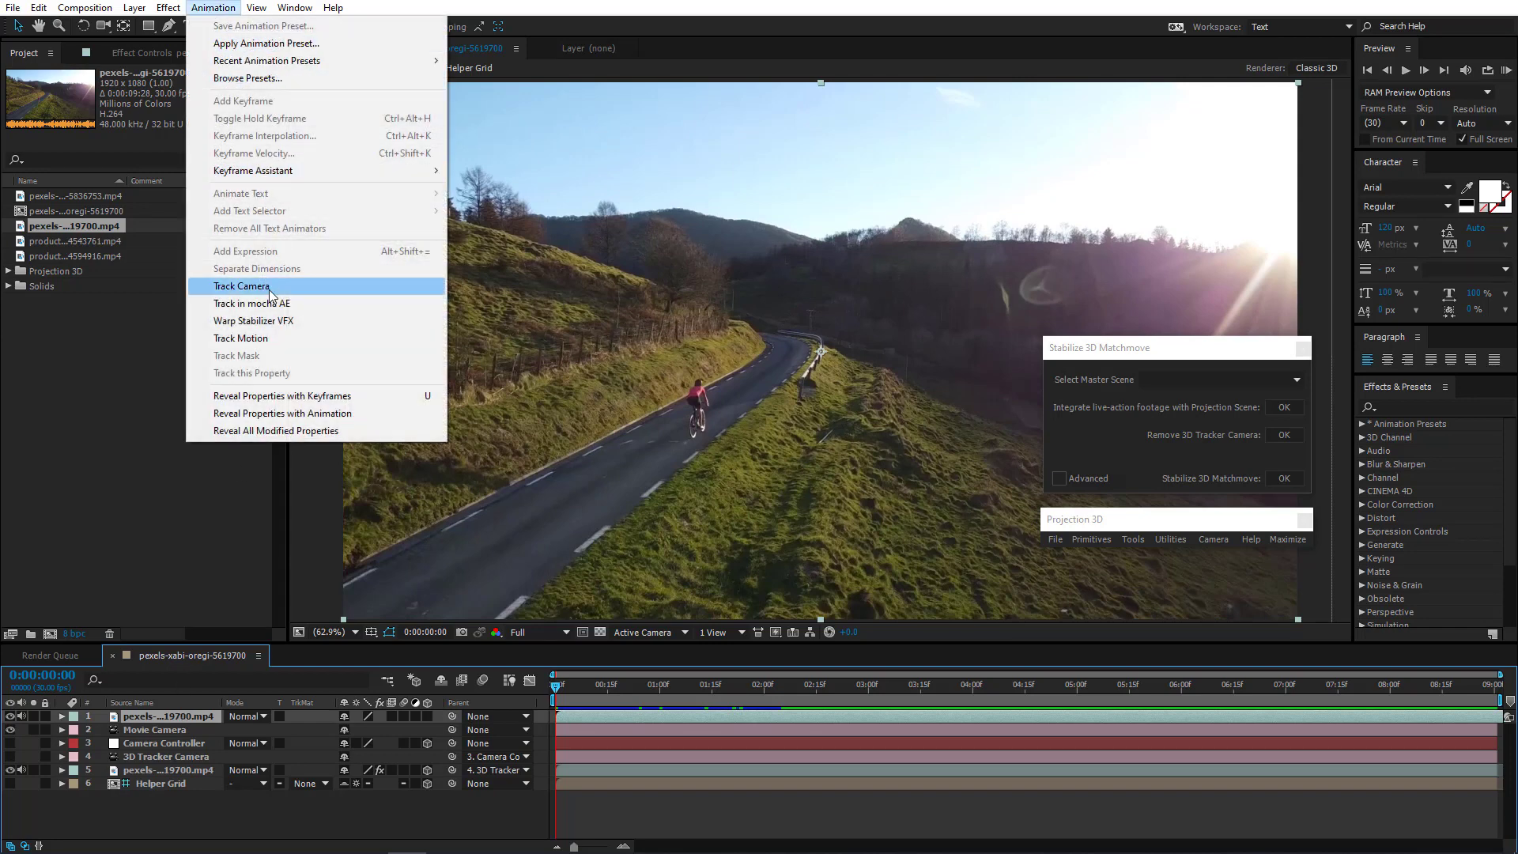
{"action": "left_click", "coordinate": [254, 321]}
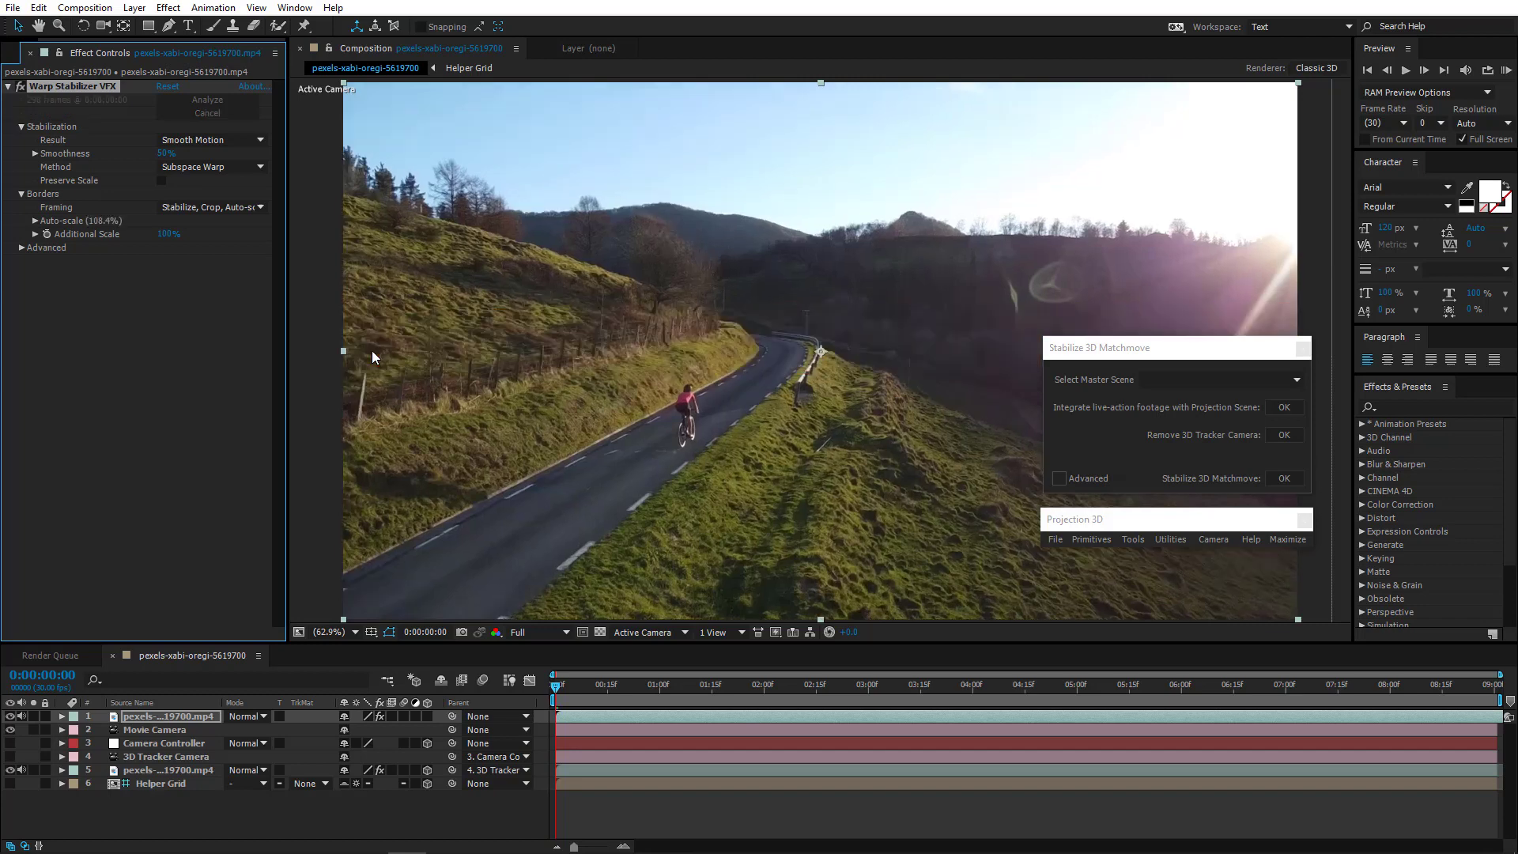
Preview the Warp Stabilizer version, and hide its layer to RAM preview the 3D-stabilized shot in comparison
{"action": "key", "text": "KP_0"}
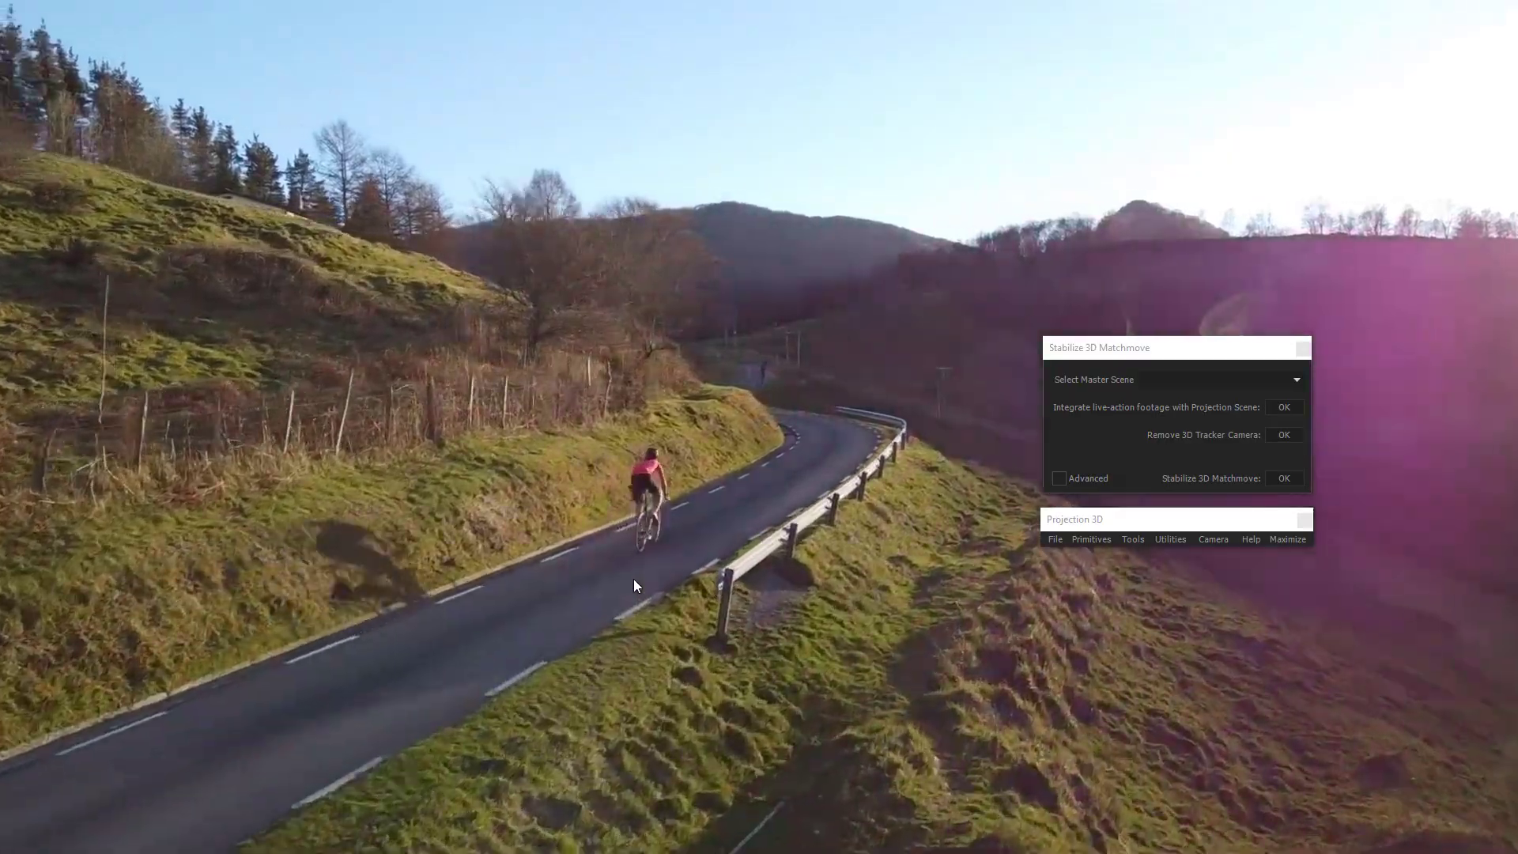
{"action": "key", "text": "space"}
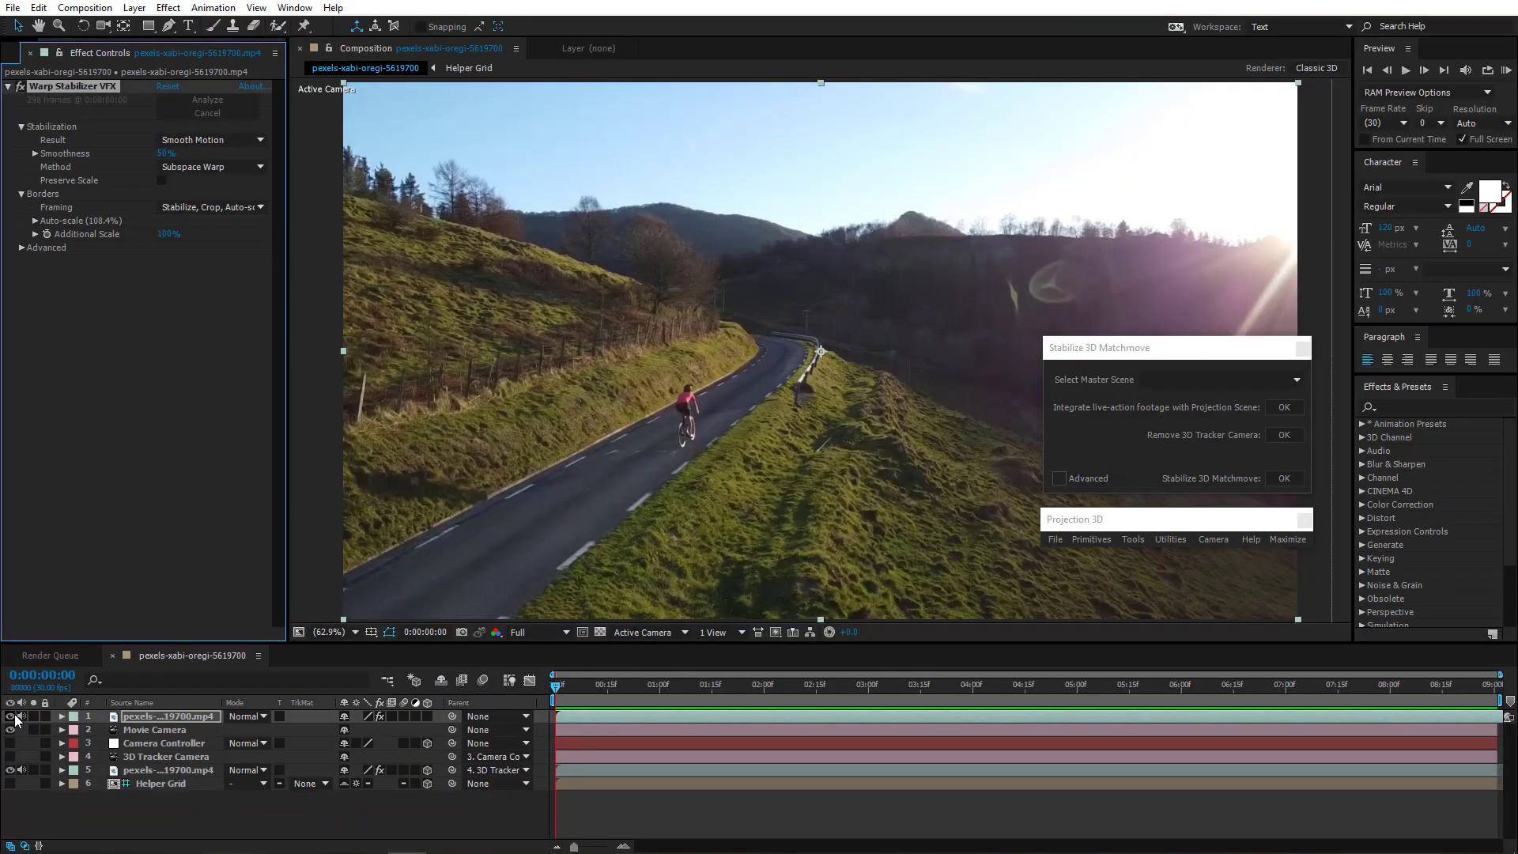
{"action": "left_click", "coordinate": [11, 716]}
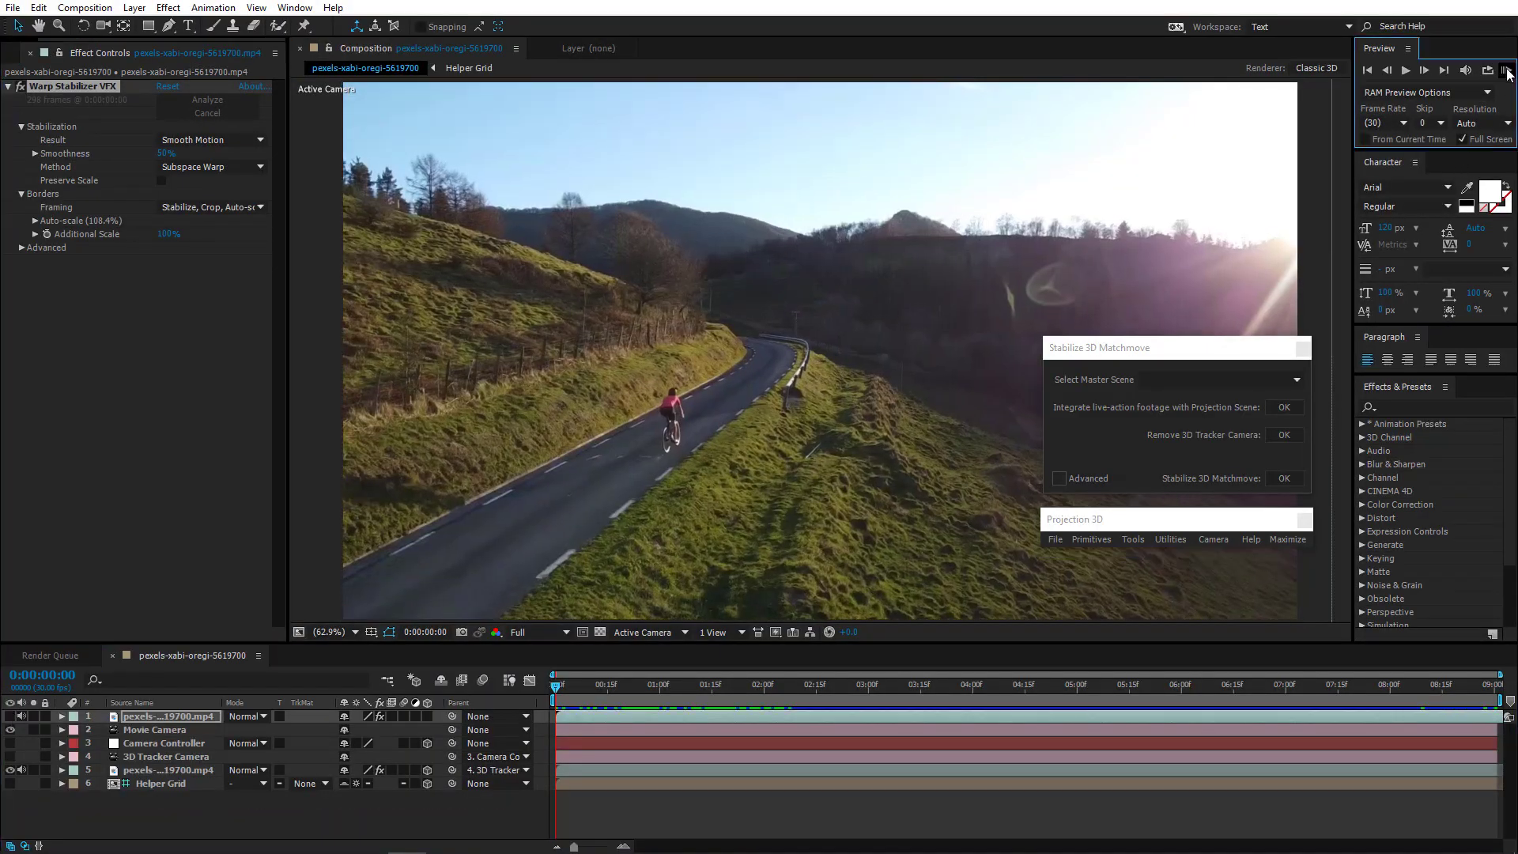
{"action": "left_click", "coordinate": [1506, 73]}
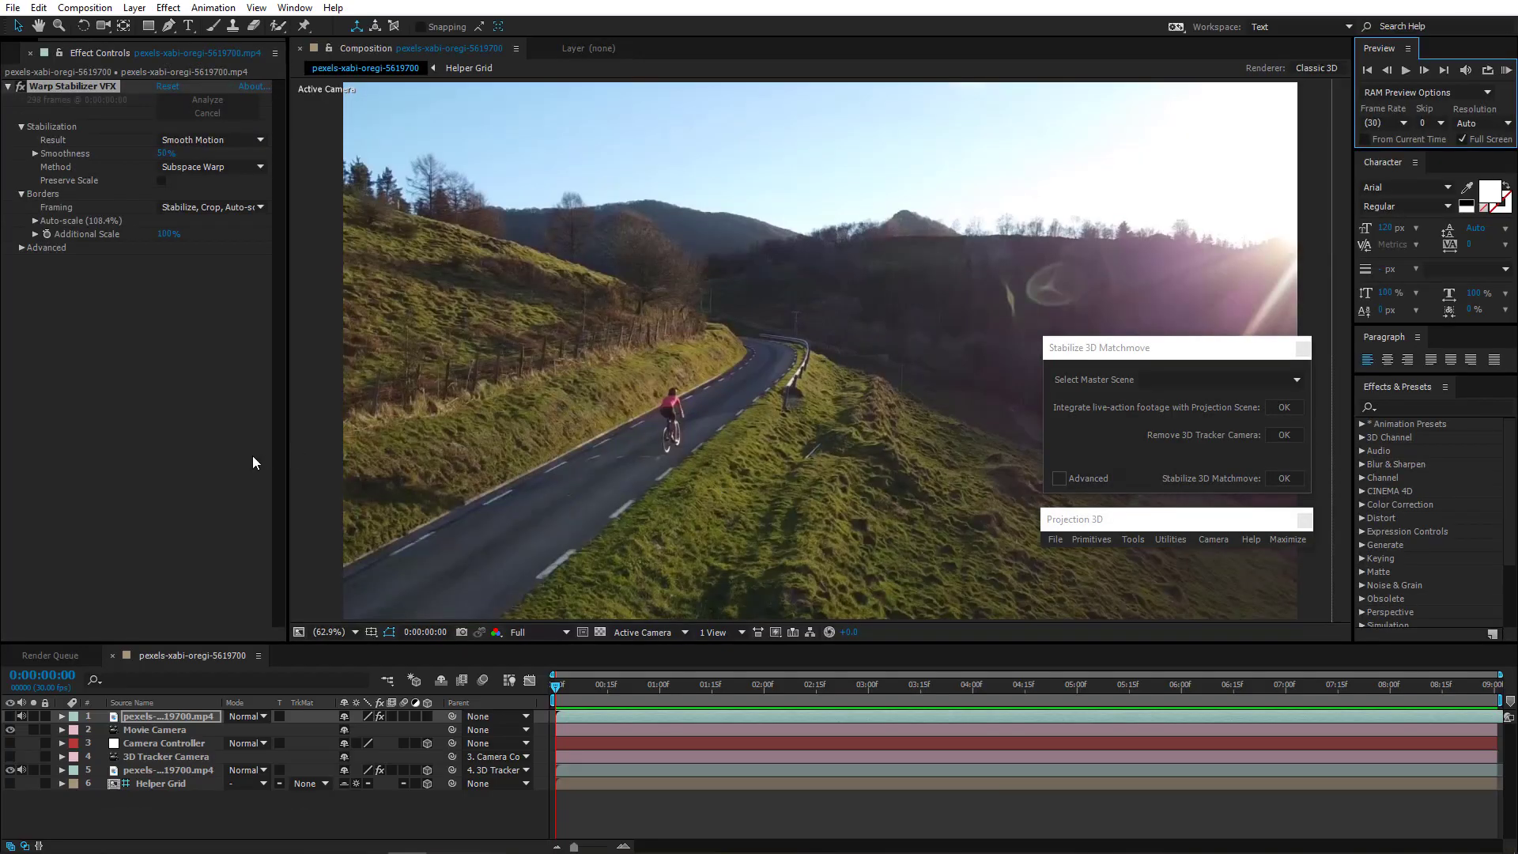
Create a new composition from the production ID 4594916.mp4 clip in the project
{"action": "left_click", "coordinate": [184, 429]}
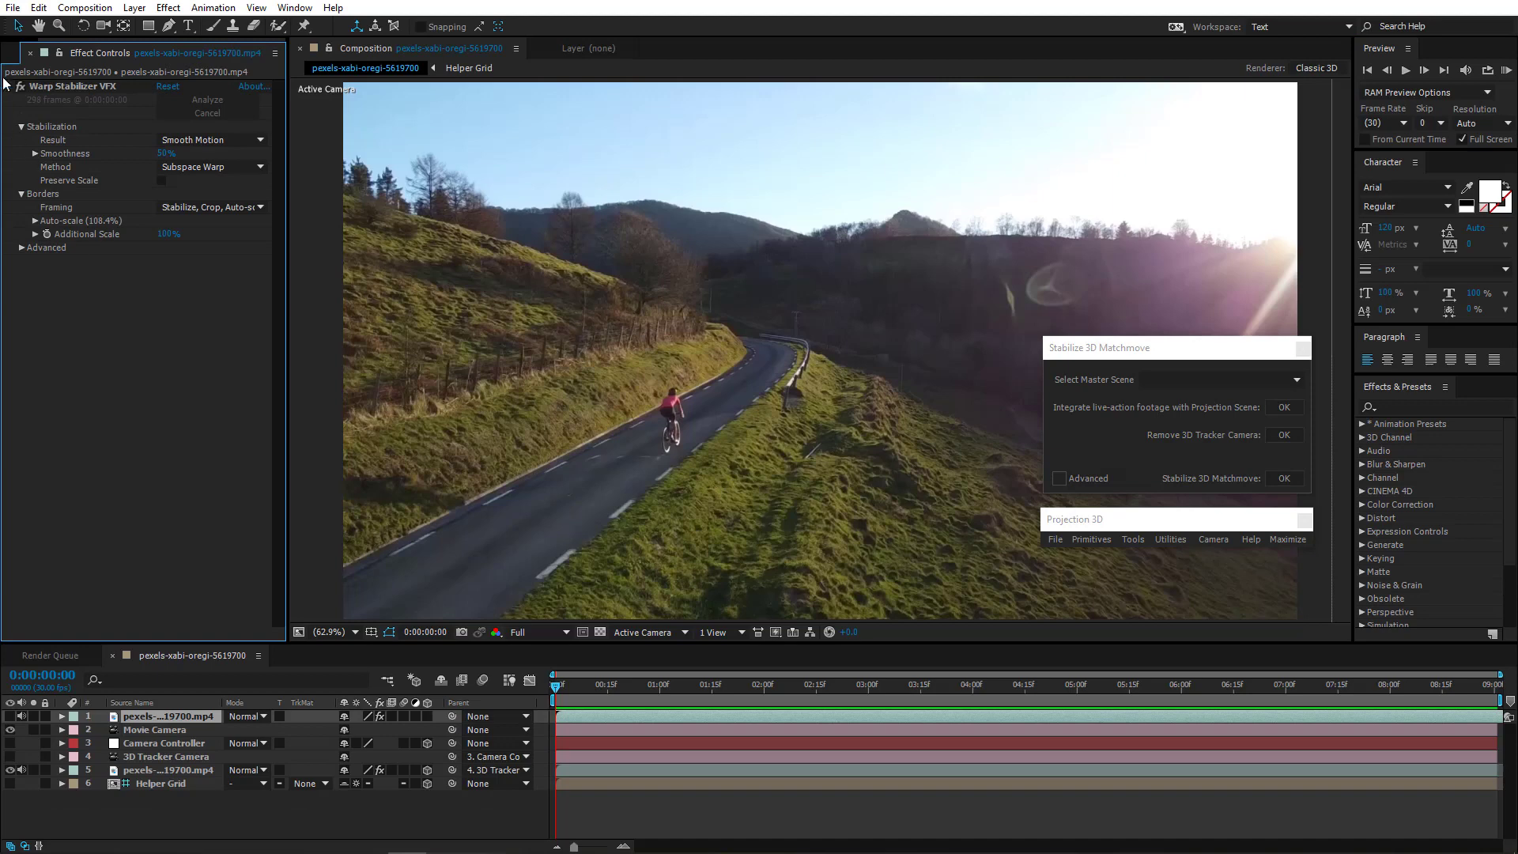
{"action": "left_click", "coordinate": [6, 53]}
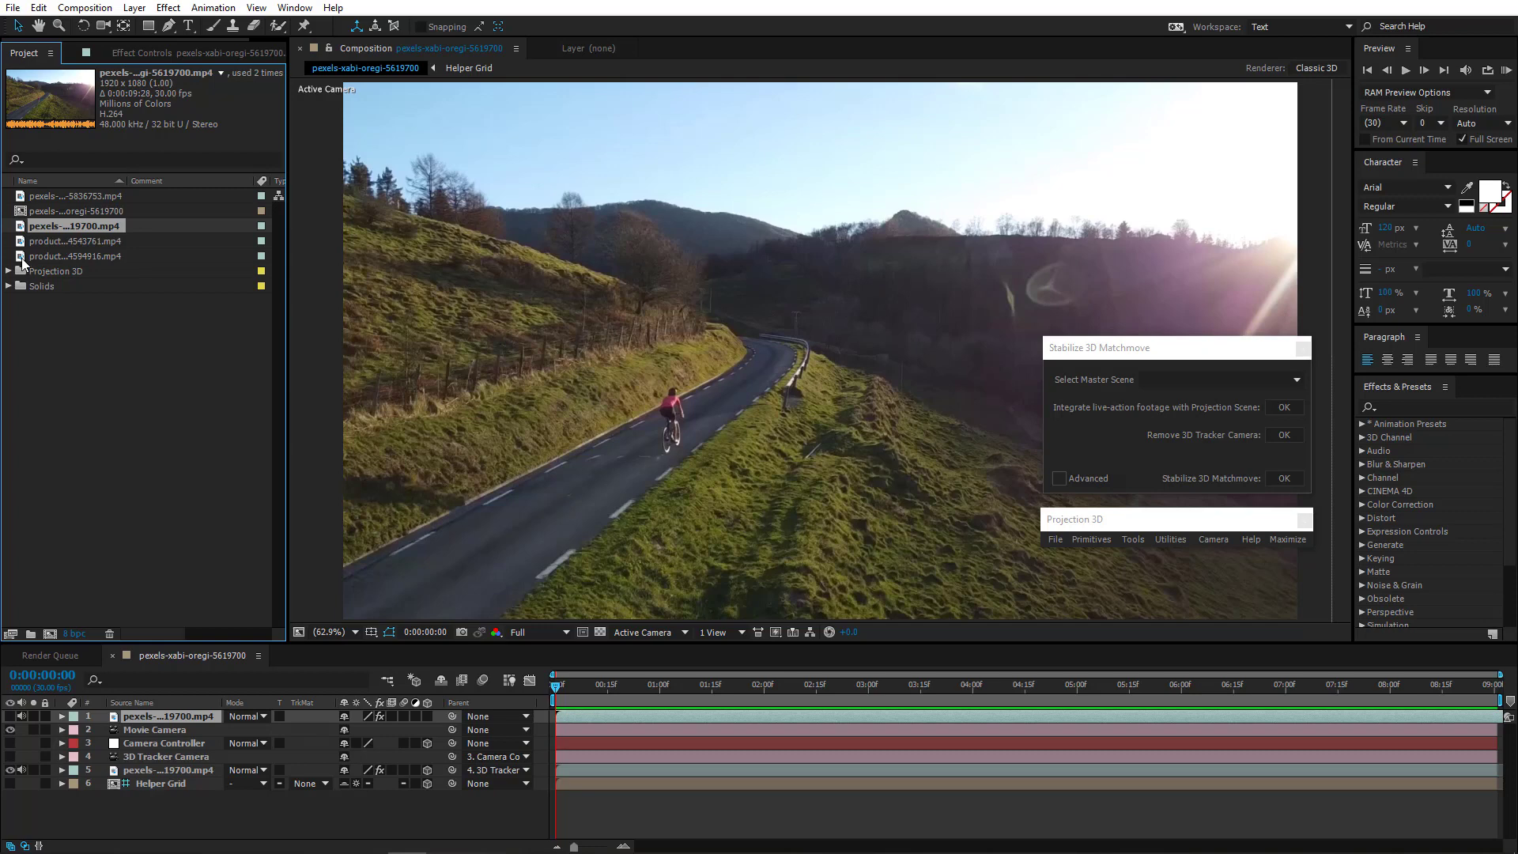
{"action": "left_click_drag", "start_coordinate": [21, 258], "coordinate": [75, 472]}
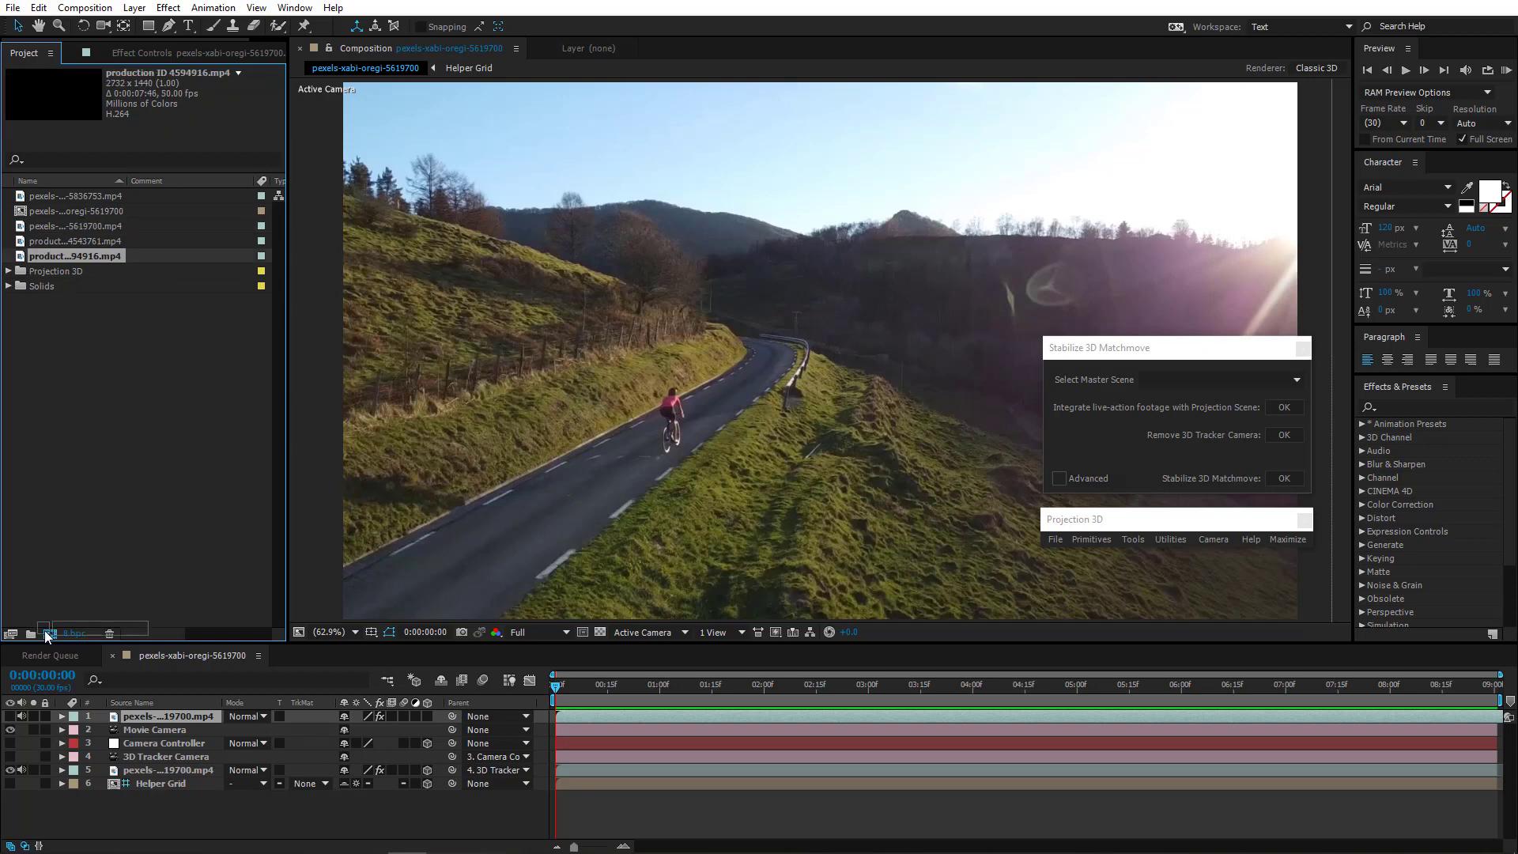
{"action": "left_click_drag", "start_coordinate": [44, 629], "coordinate": [46, 633]}
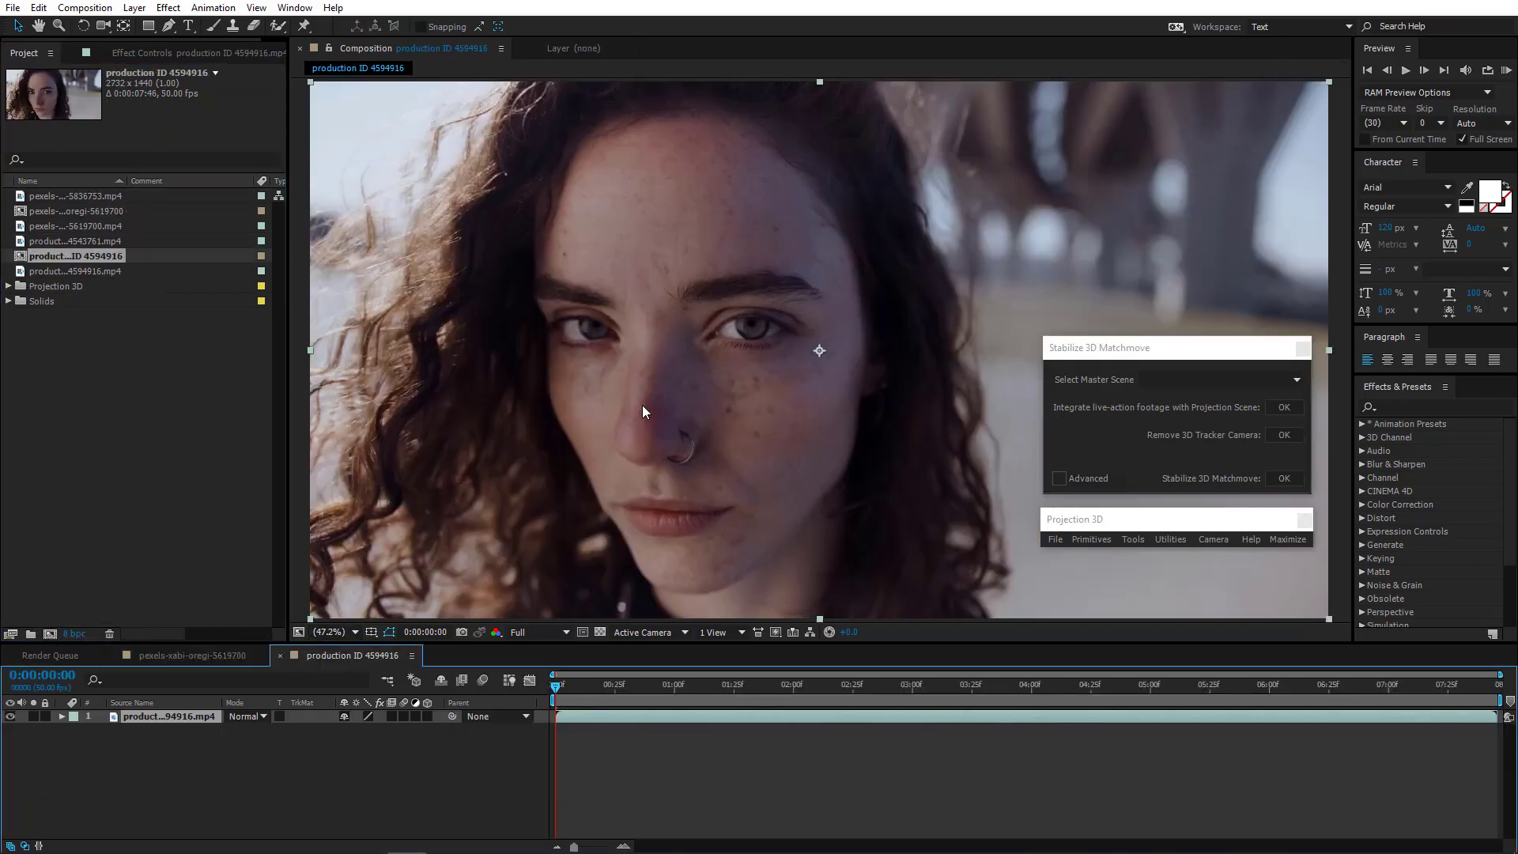
Scrub through the portrait clip, return to the first frame and run Track Camera on its layer
{"action": "left_click_drag", "start_coordinate": [563, 693], "coordinate": [1242, 700]}
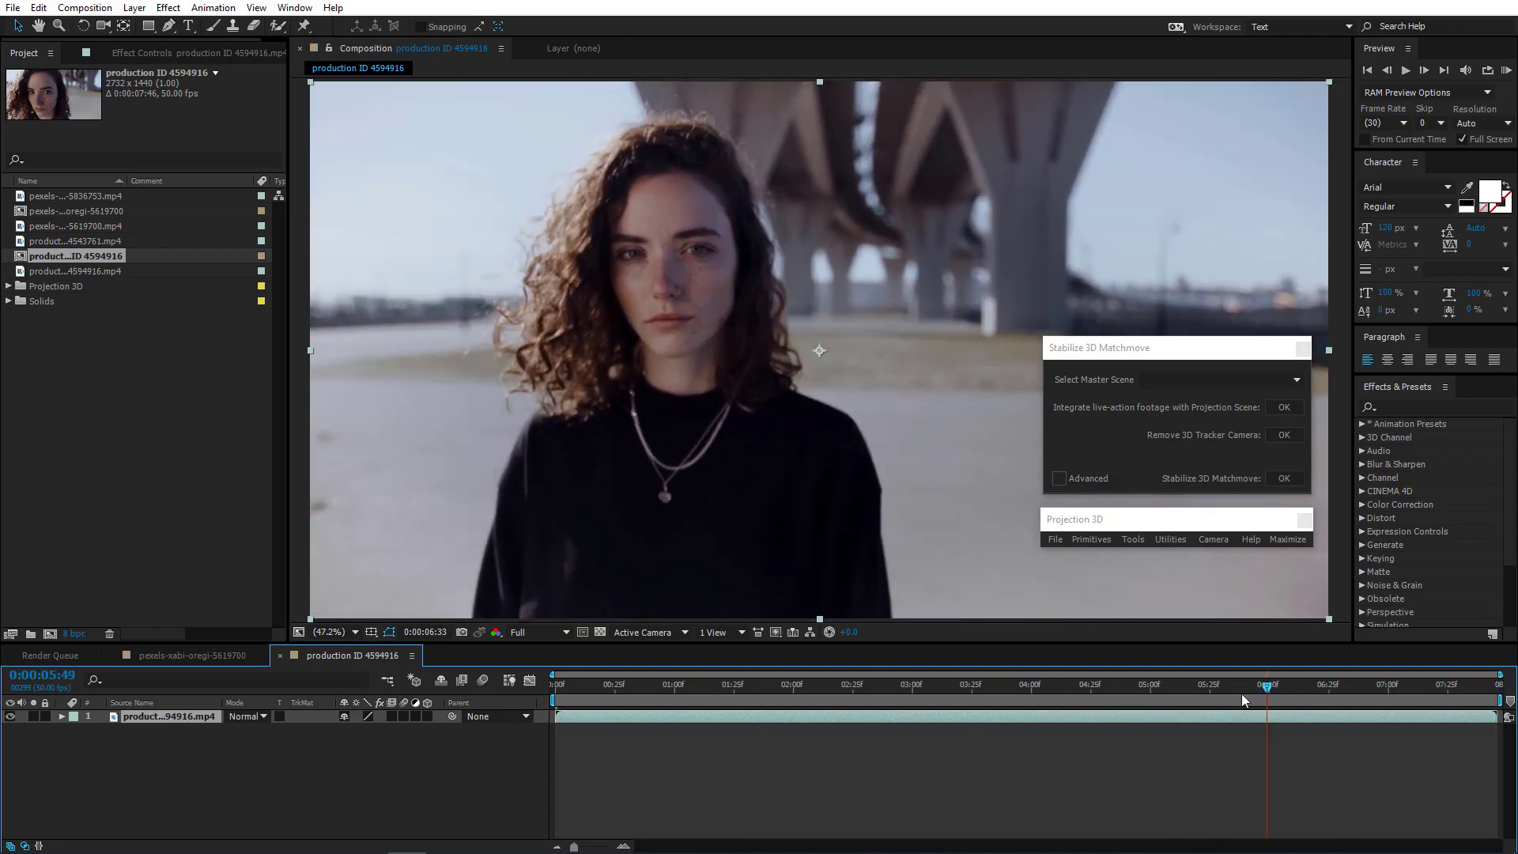
{"action": "left_click_drag", "start_coordinate": [1057, 694], "coordinate": [780, 694]}
{"action": "left_click_drag", "start_coordinate": [595, 686], "coordinate": [530, 691]}
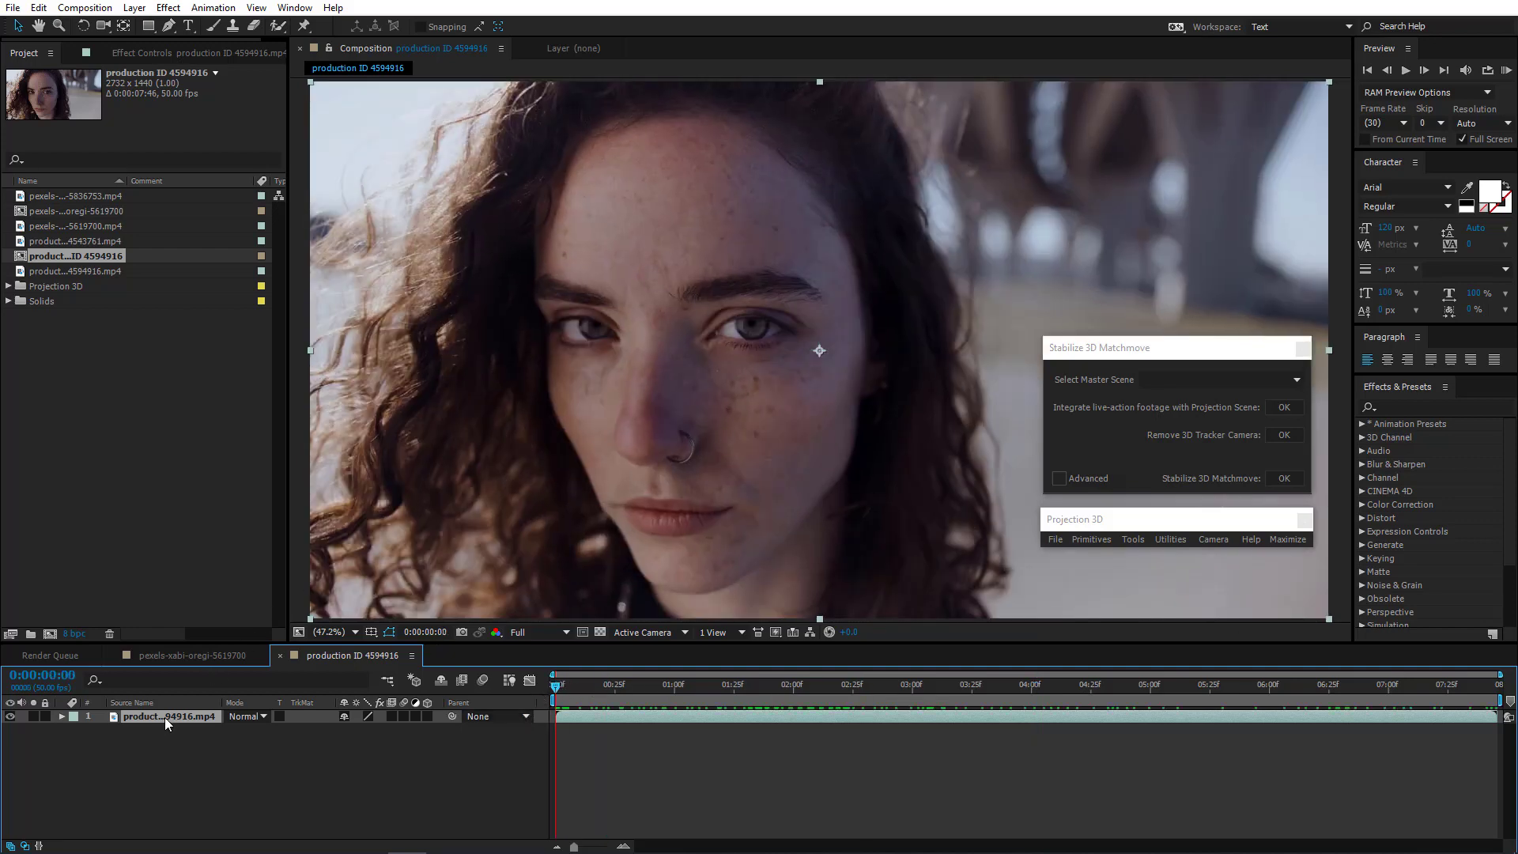
{"action": "left_click", "coordinate": [208, 9]}
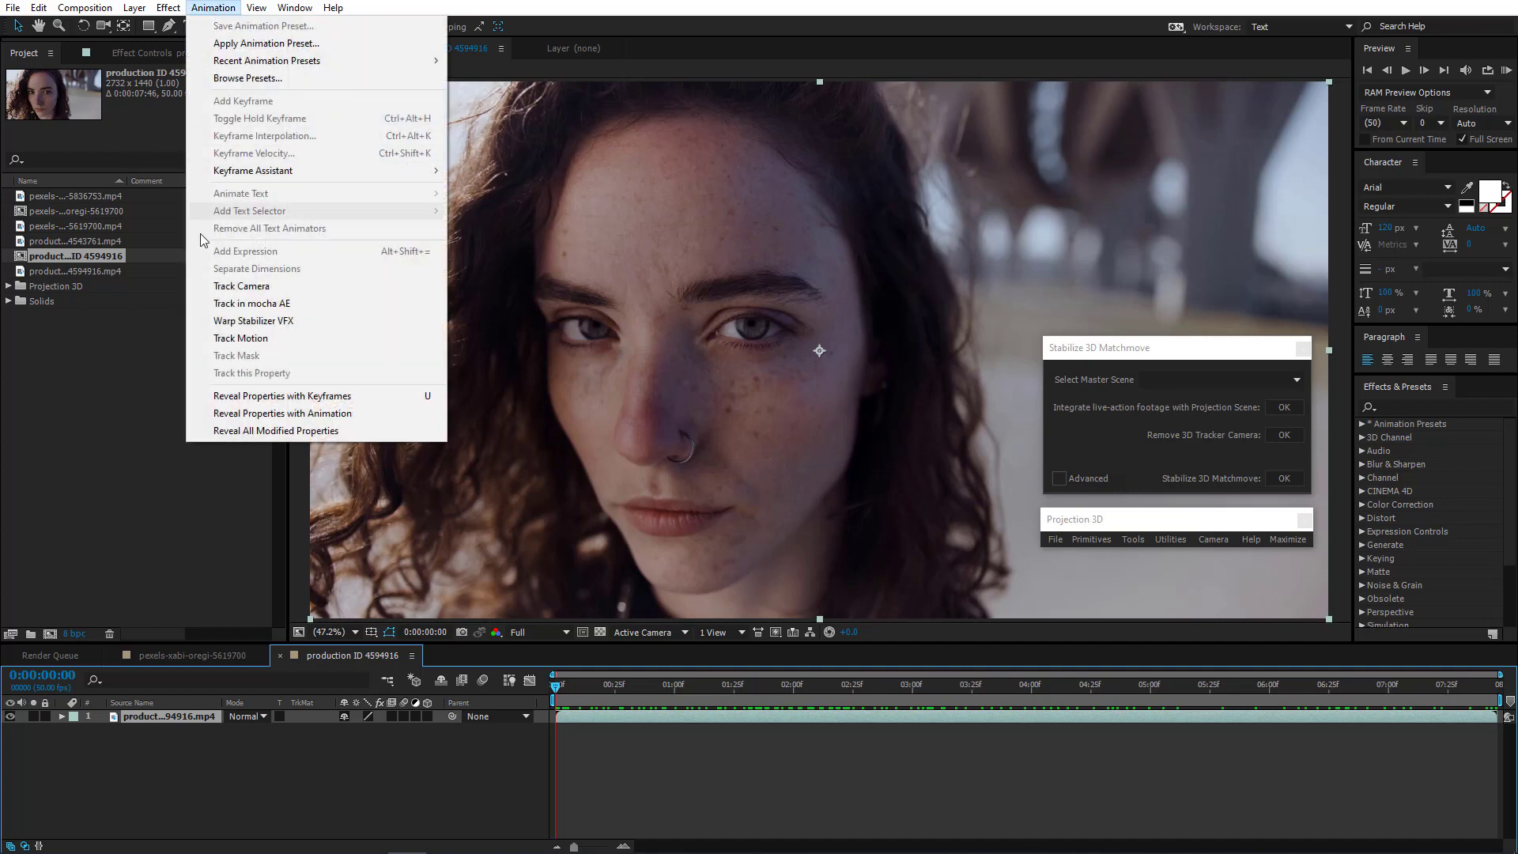
{"action": "left_click", "coordinate": [211, 286]}
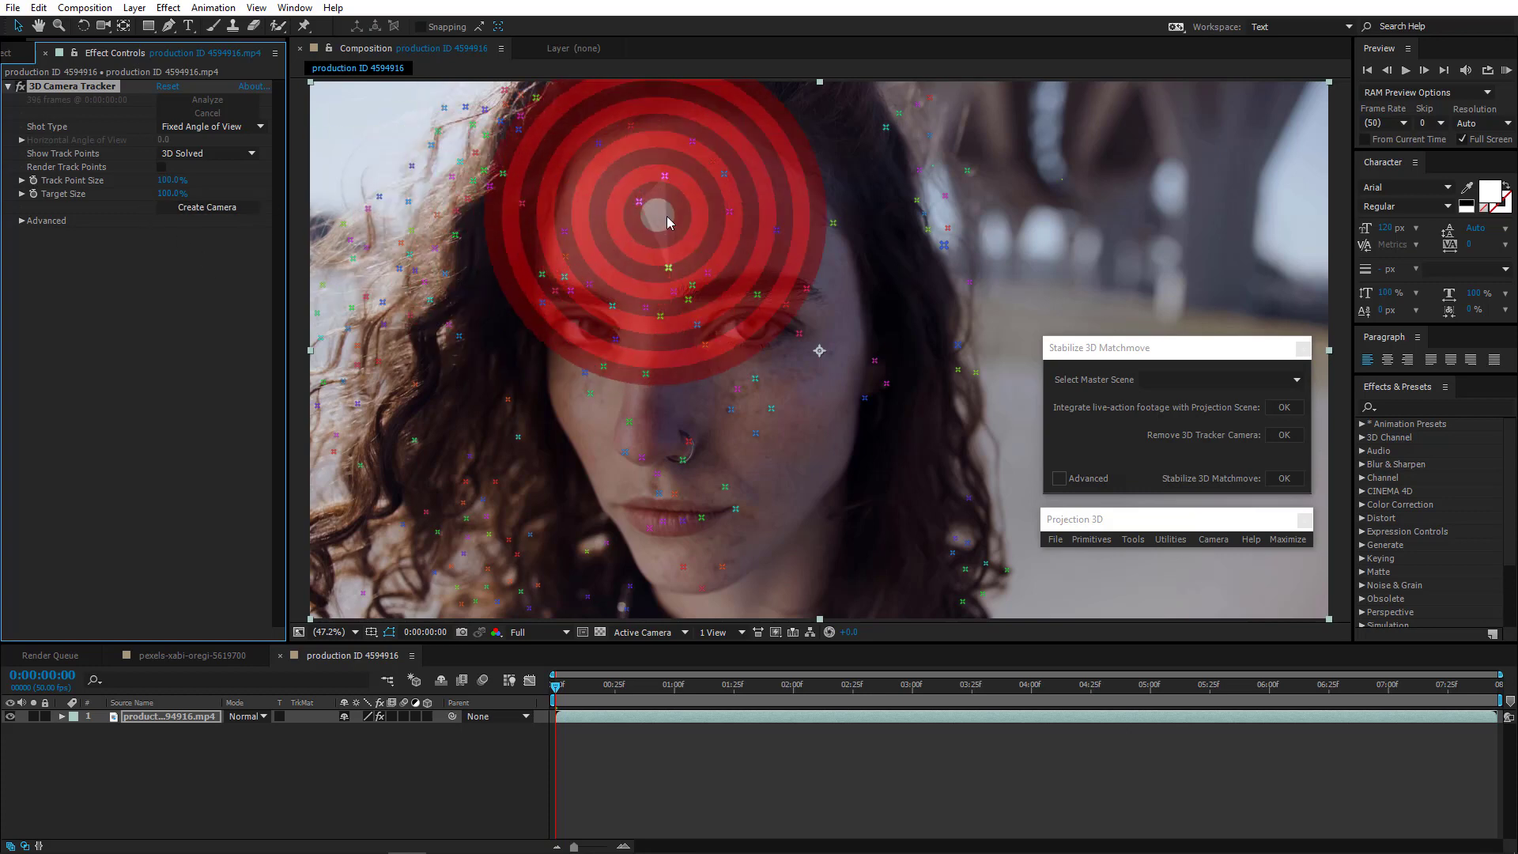
Set the ground plane and origin from three track points on the woman's forehead
{"action": "left_click", "coordinate": [680, 199]}
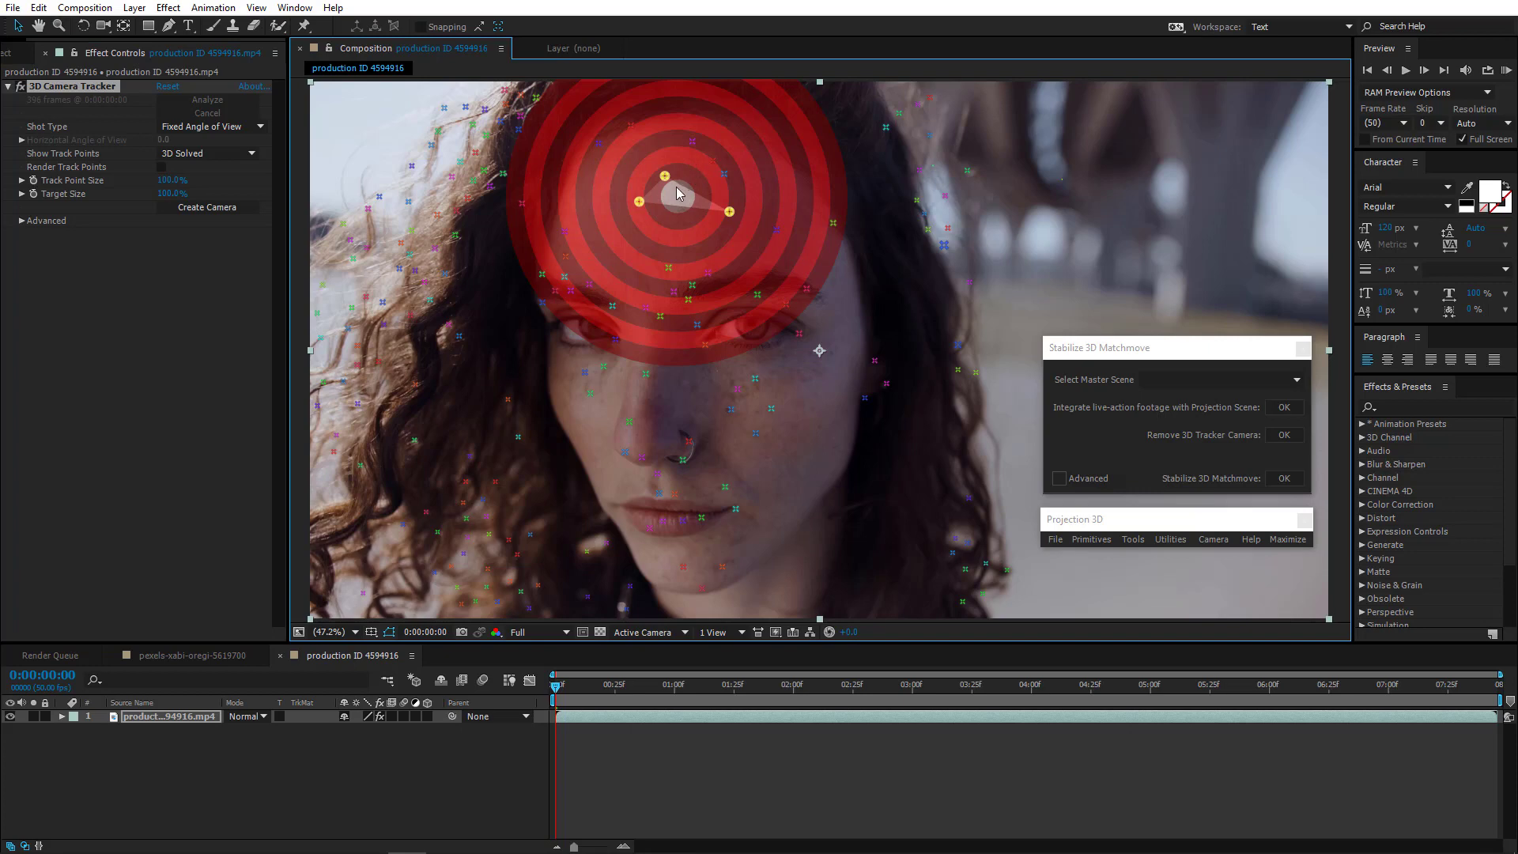
{"action": "right_click", "coordinate": [677, 193]}
{"action": "left_click", "coordinate": [791, 331]}
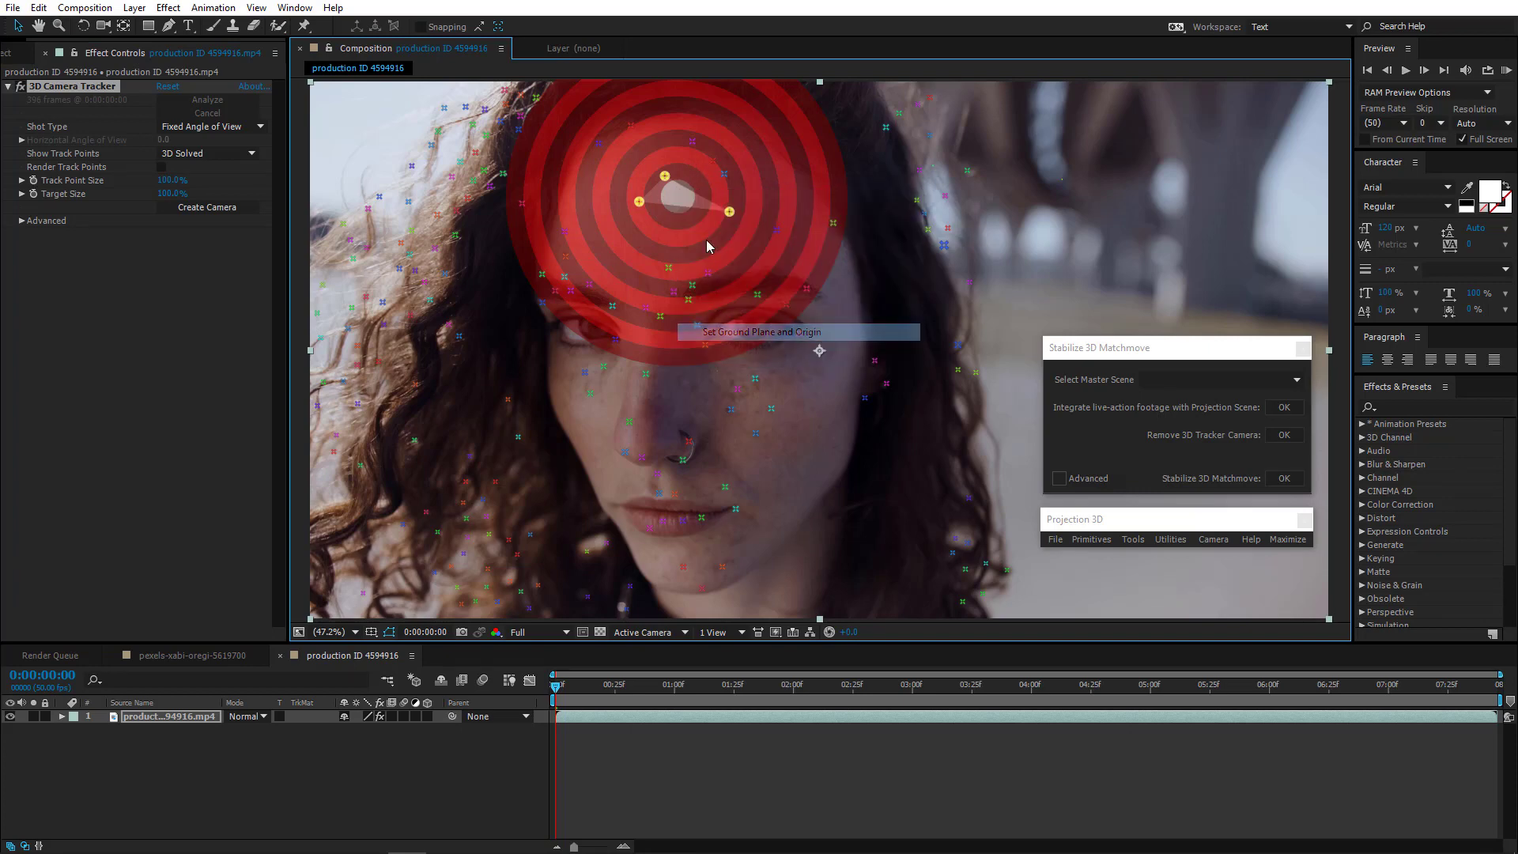
Create a null and camera from the forehead track points, and run Stabilize 3D Matchmove on all three layers
{"action": "right_click", "coordinate": [678, 198]}
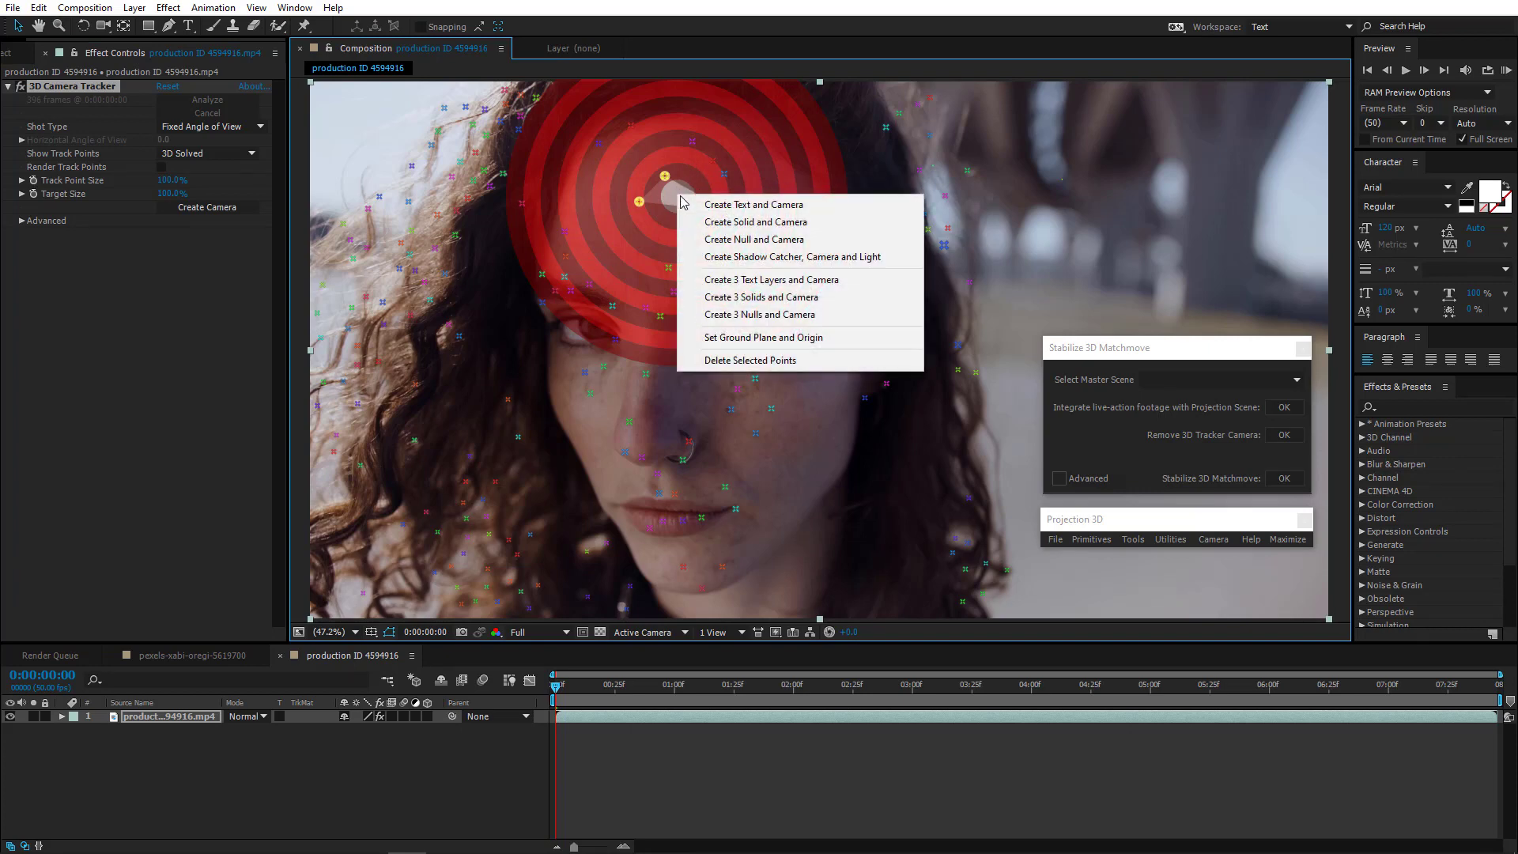
{"action": "left_click", "coordinate": [728, 239]}
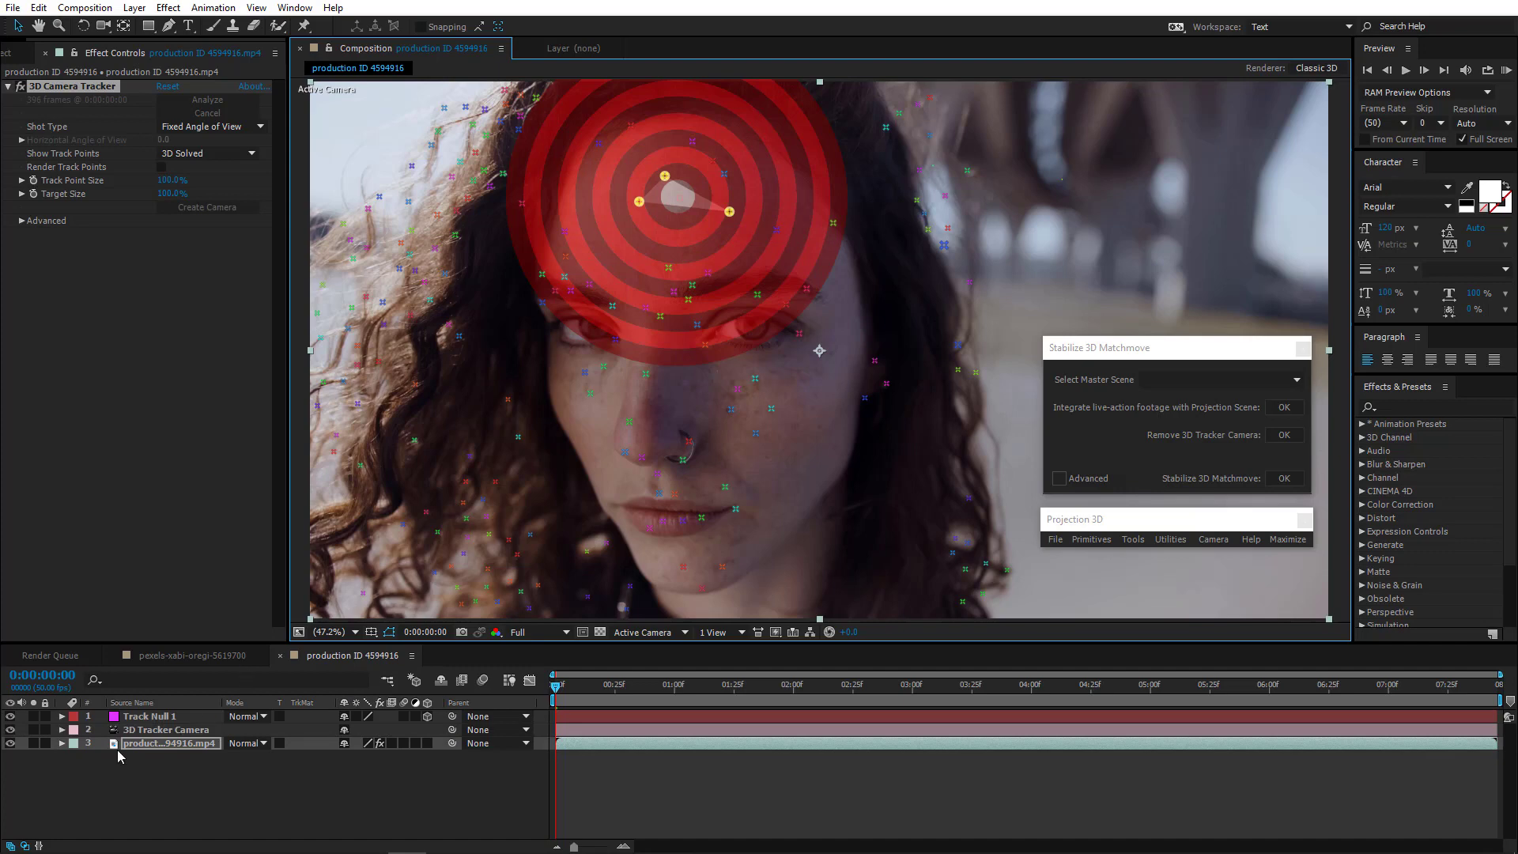
{"action": "left_click", "coordinate": [145, 773]}
{"action": "left_click_drag", "start_coordinate": [157, 767], "coordinate": [218, 699]}
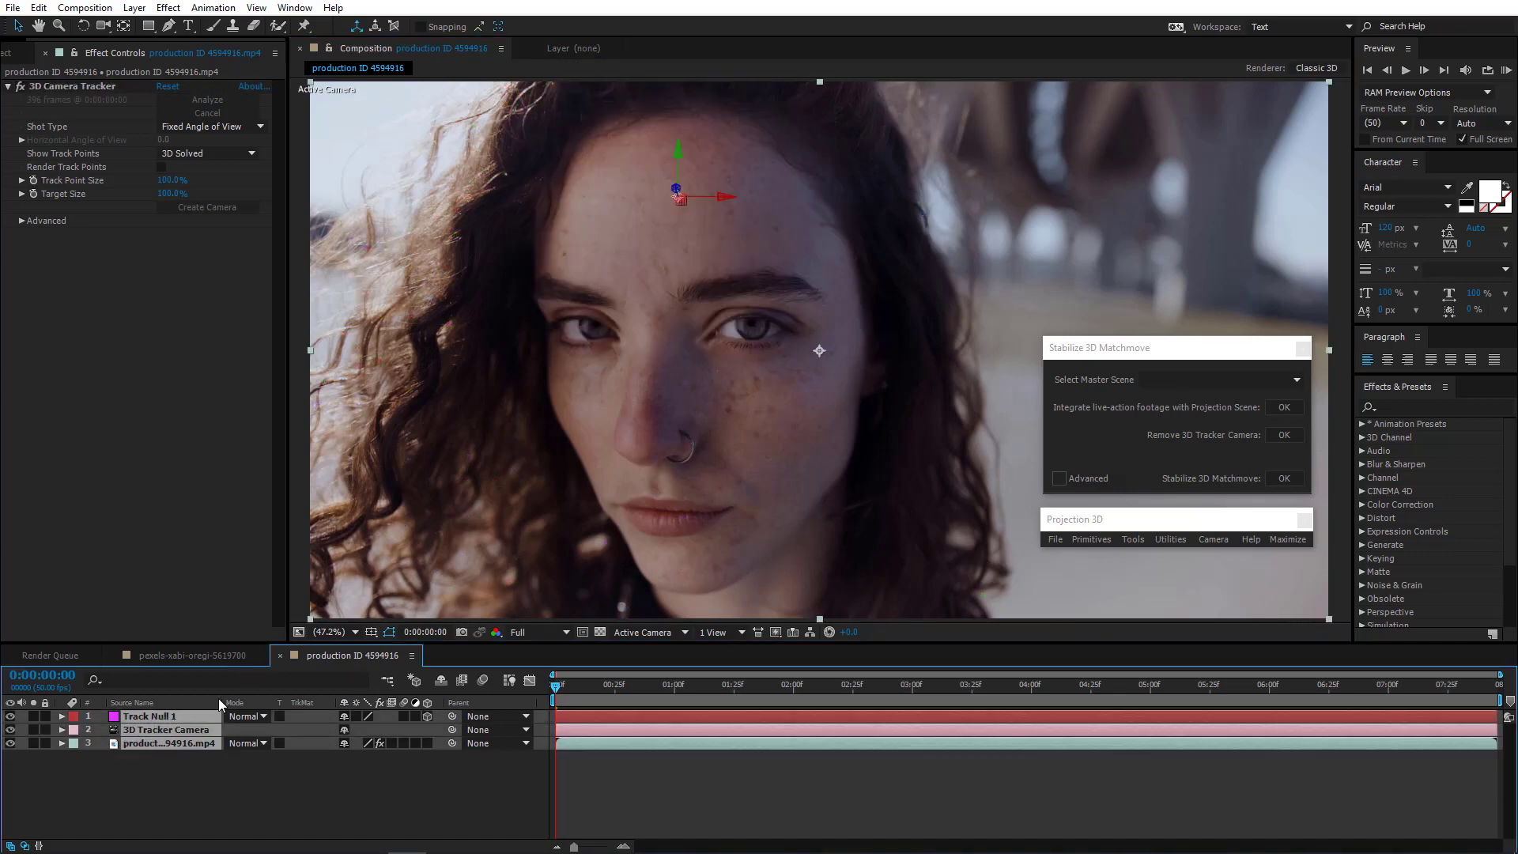
{"action": "left_click", "coordinate": [1282, 479]}
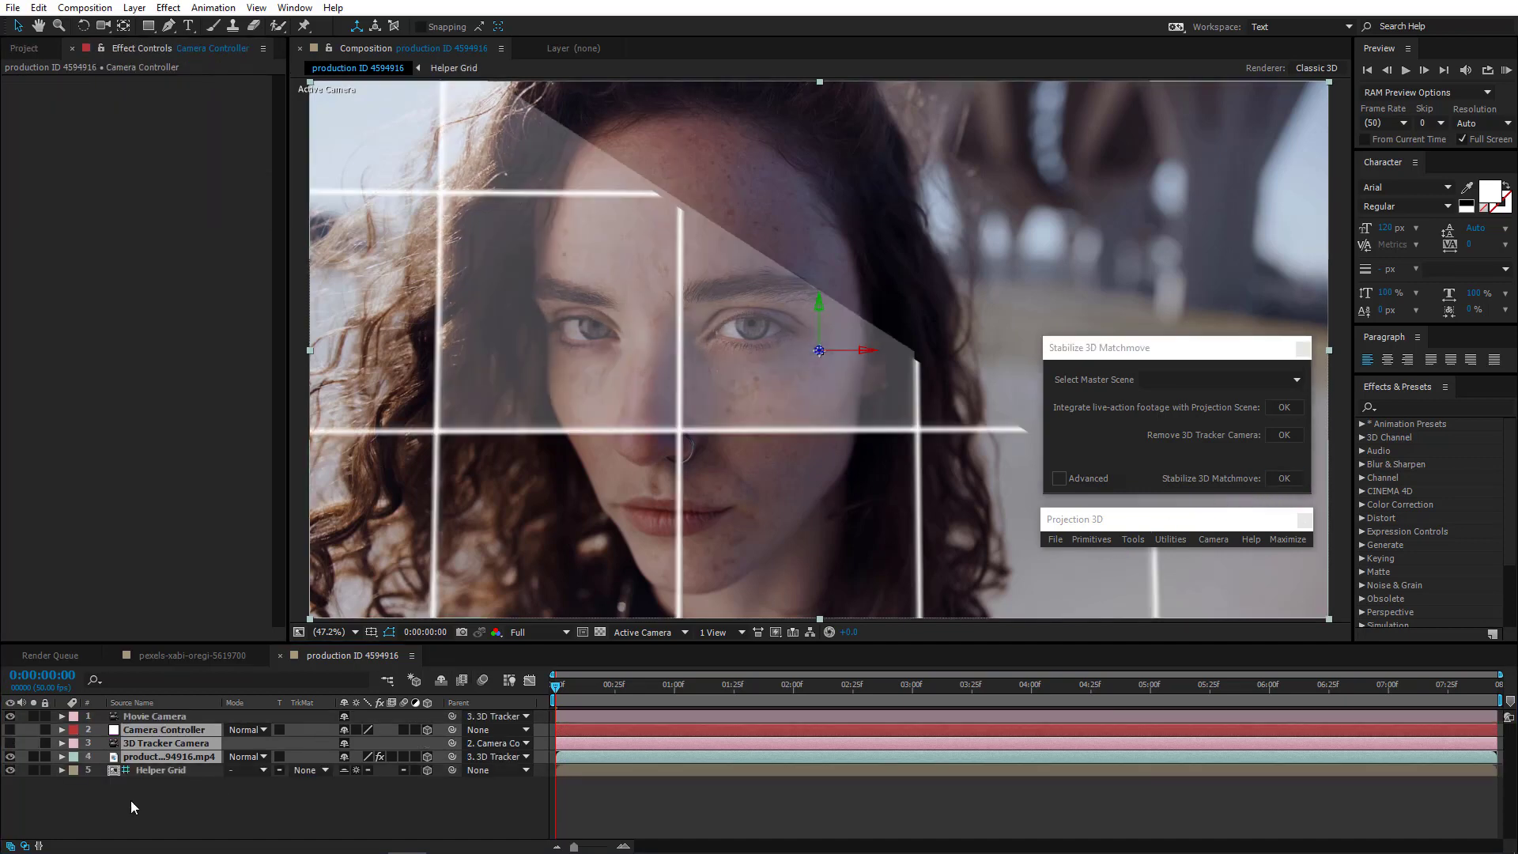
Hide the Helper Grid layer, scrub through the stabilized portrait shot and return to the first frame
{"action": "left_click", "coordinate": [10, 770]}
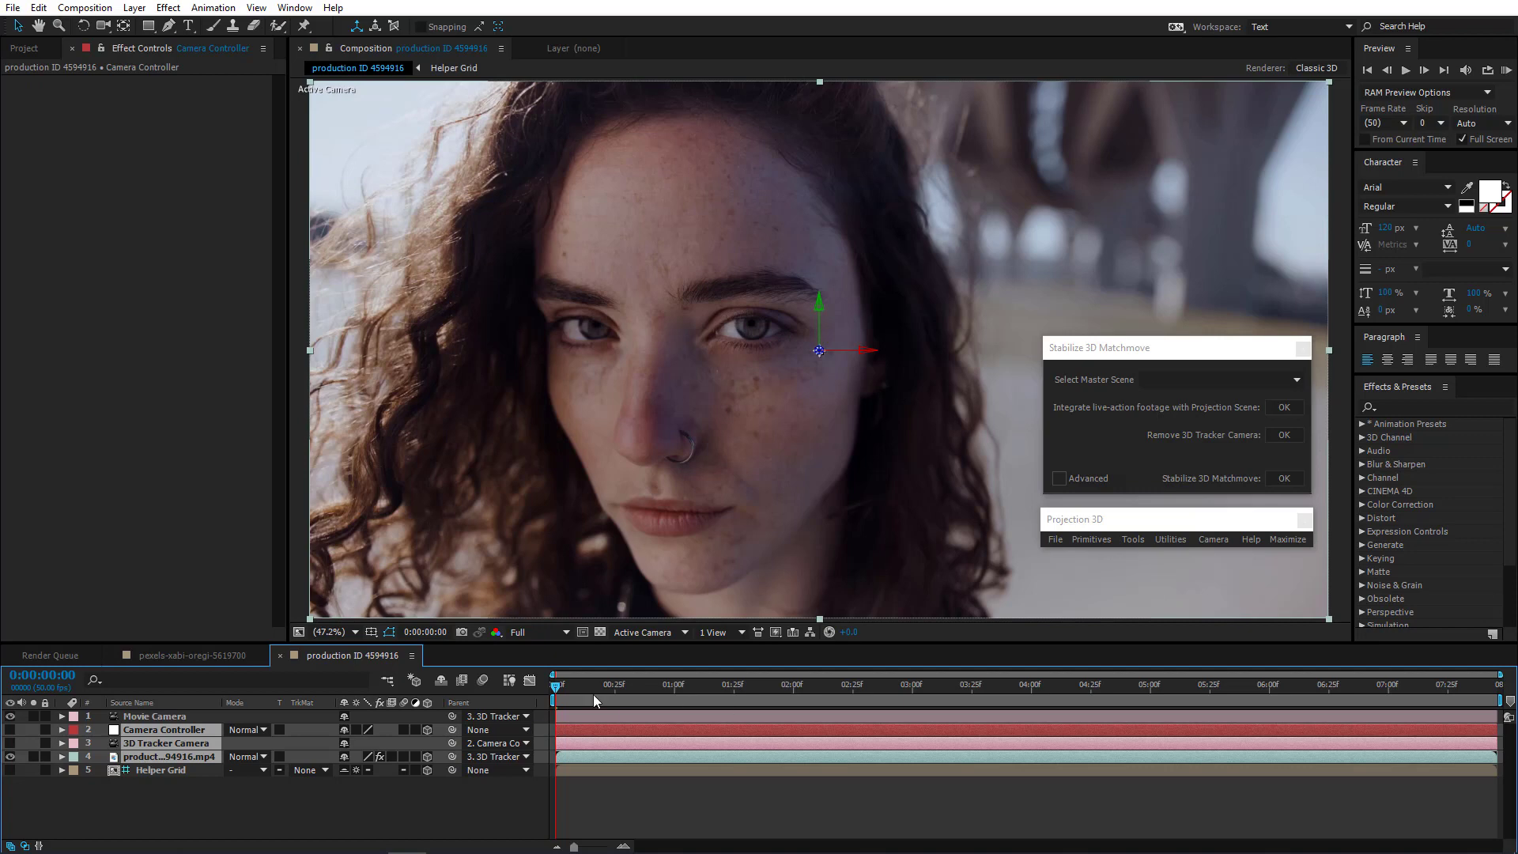
{"action": "left_click_drag", "start_coordinate": [576, 686], "coordinate": [871, 691]}
{"action": "key", "text": "Home"}
Set the Movie Camera's parent to None at the first frame and RAM preview the stabilized shot
{"action": "left_click", "coordinate": [518, 715]}
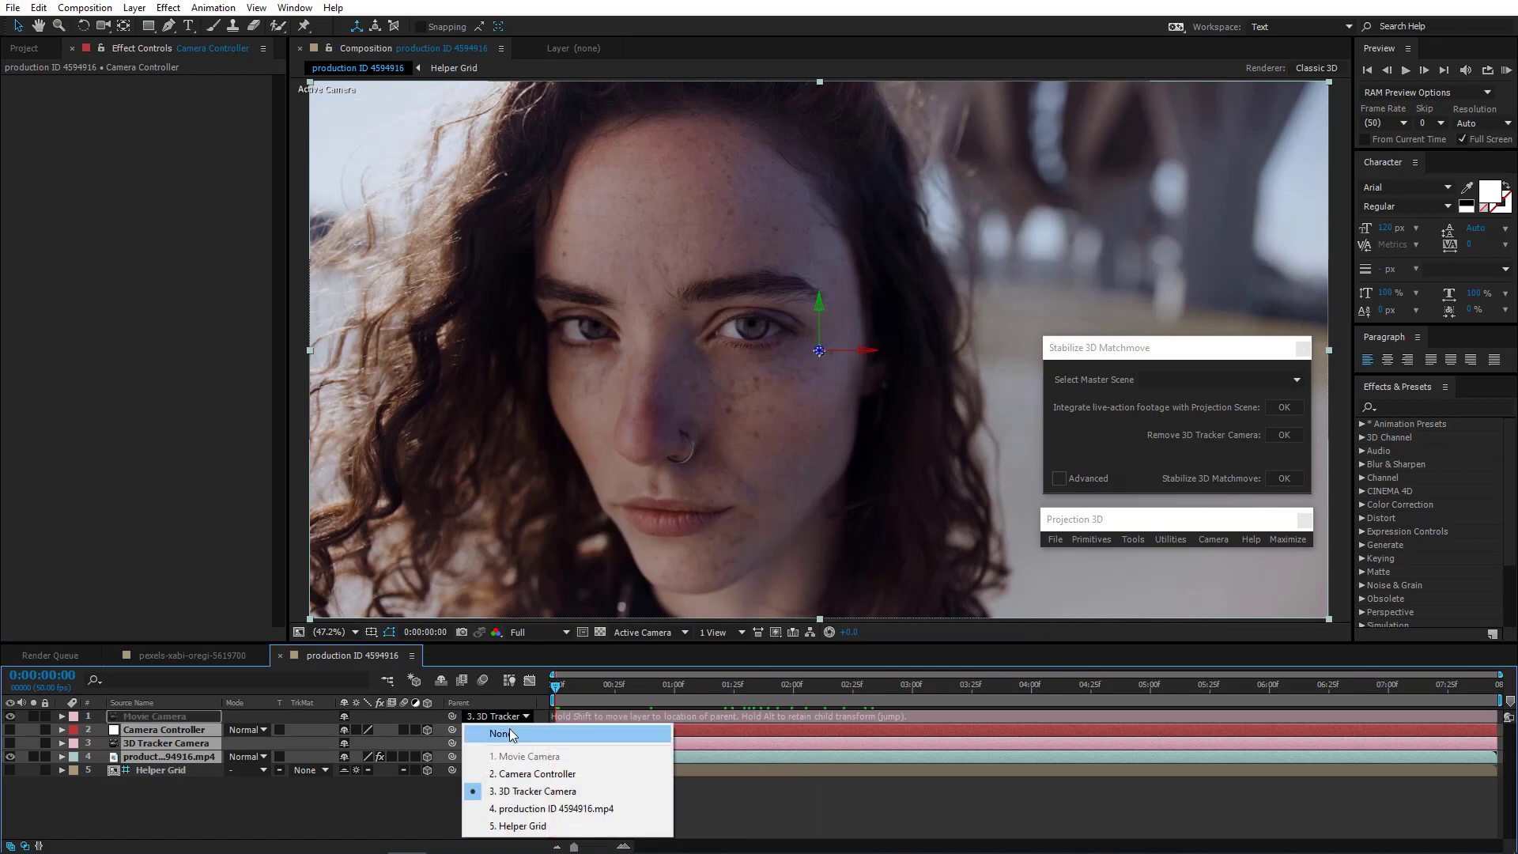
{"action": "left_click", "coordinate": [510, 729]}
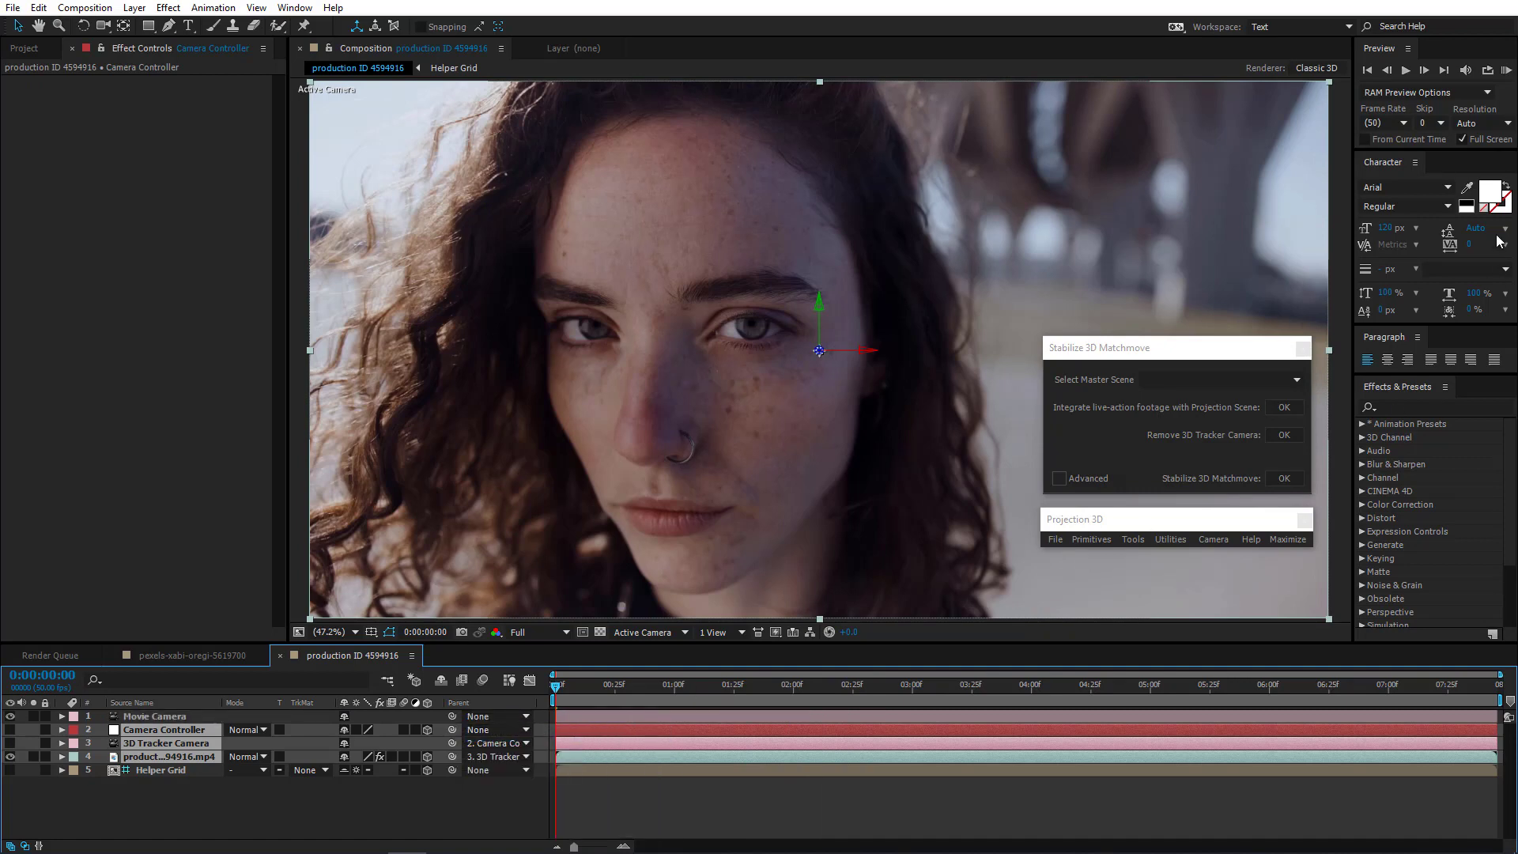
{"action": "left_click", "coordinate": [1506, 69]}
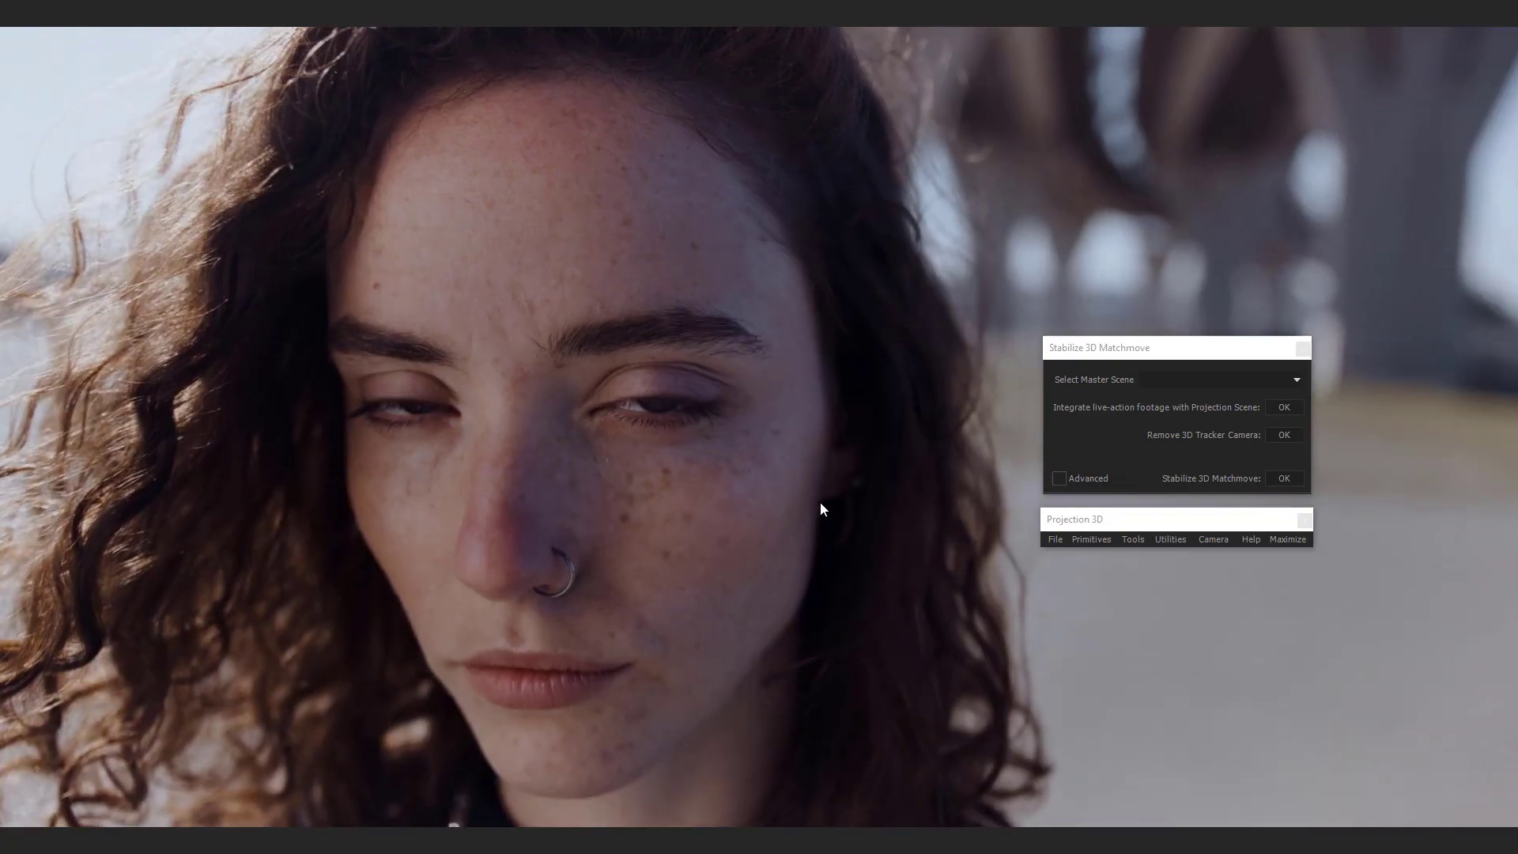
{"action": "key", "text": "space"}
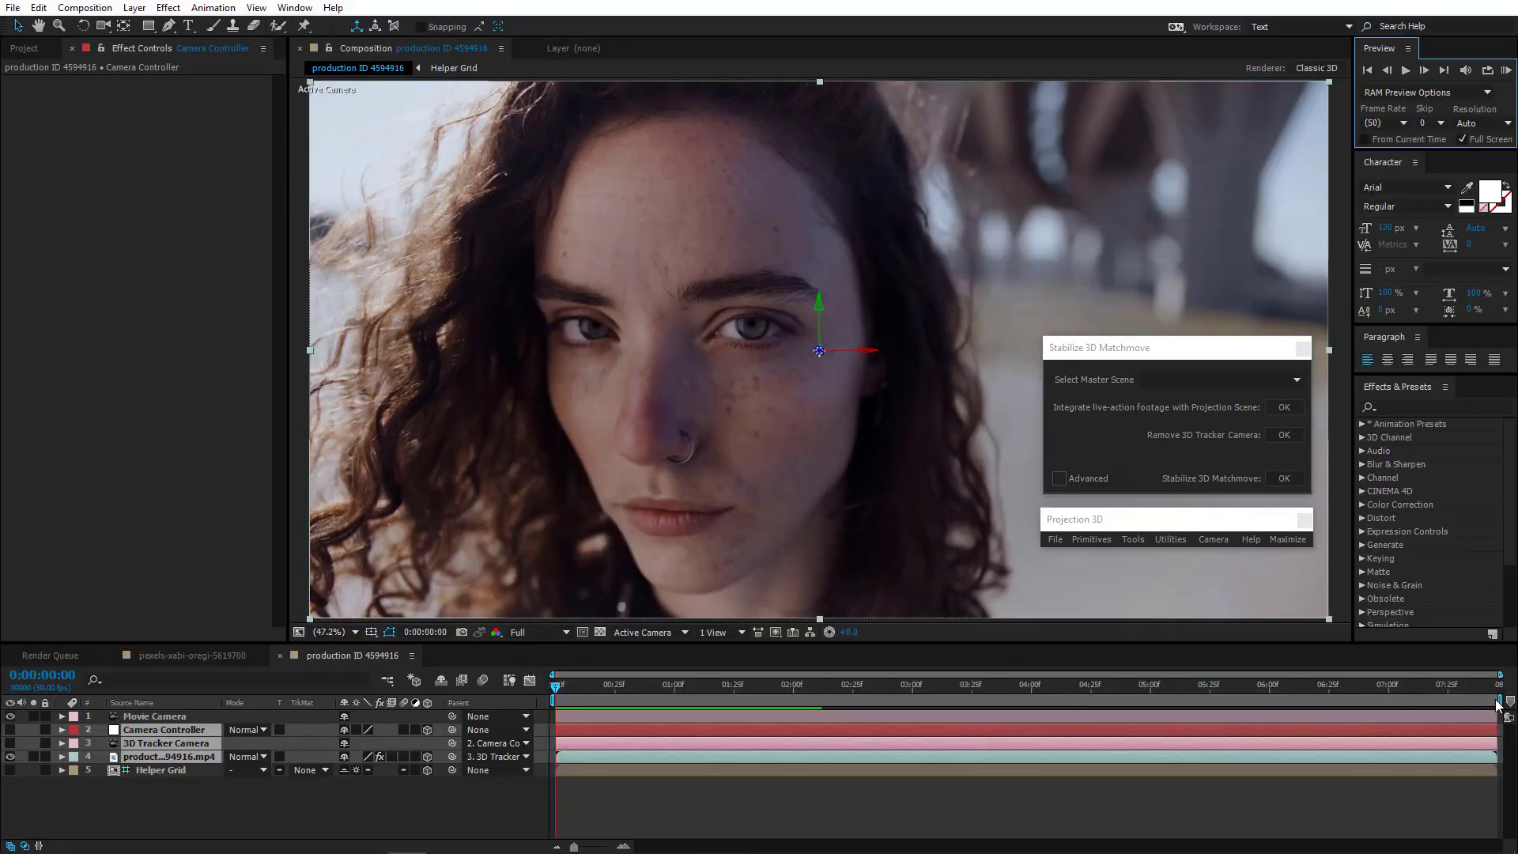
Shorten the work area to end at about 4 seconds and RAM preview that range
{"action": "left_click_drag", "start_coordinate": [1500, 701], "coordinate": [1036, 700]}
{"action": "left_click", "coordinate": [1506, 69]}
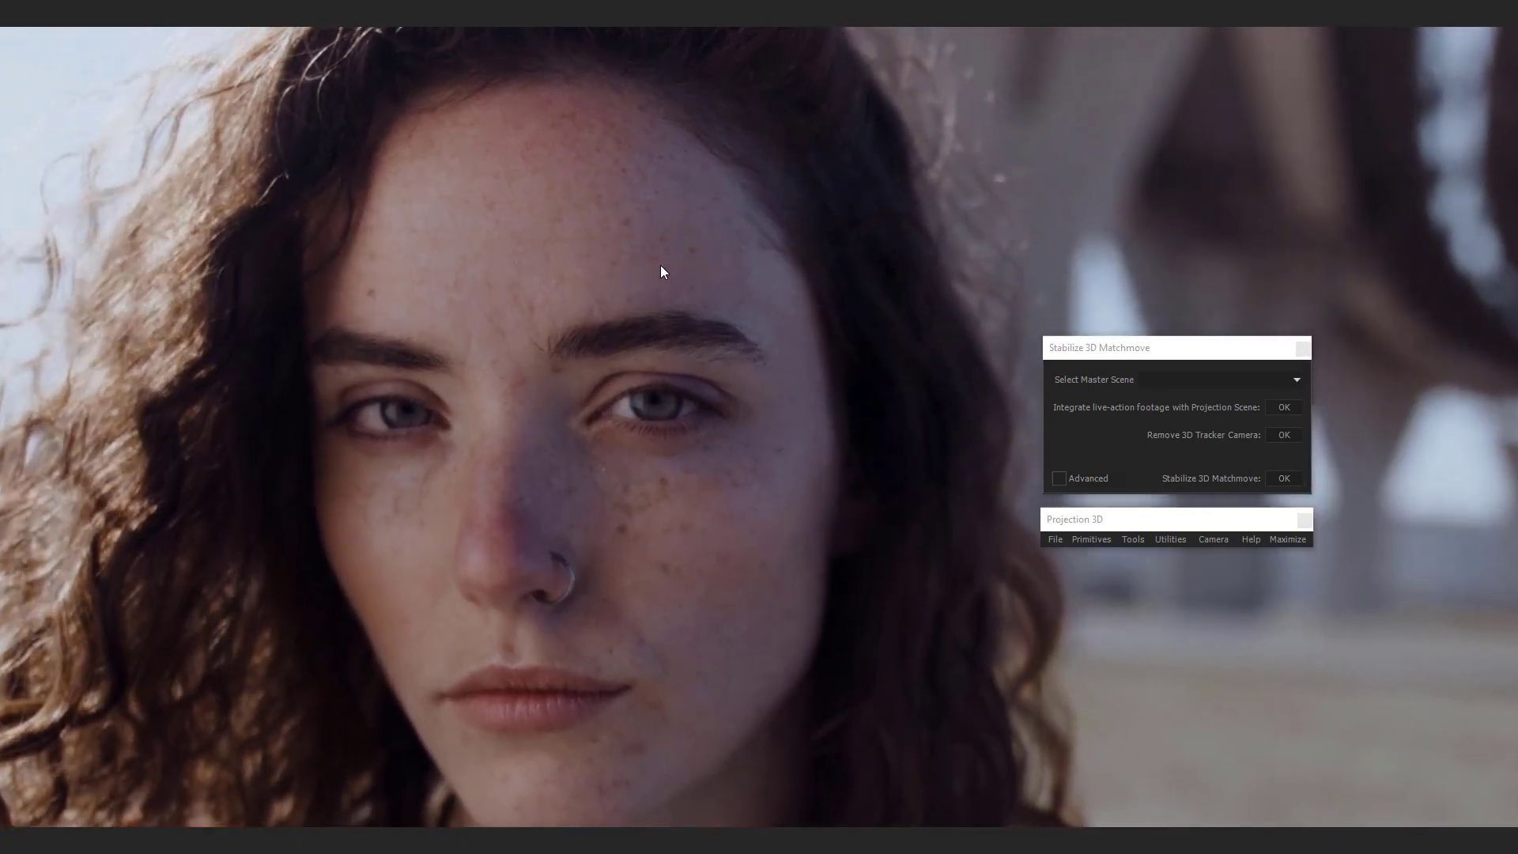
{"action": "key", "text": "space"}
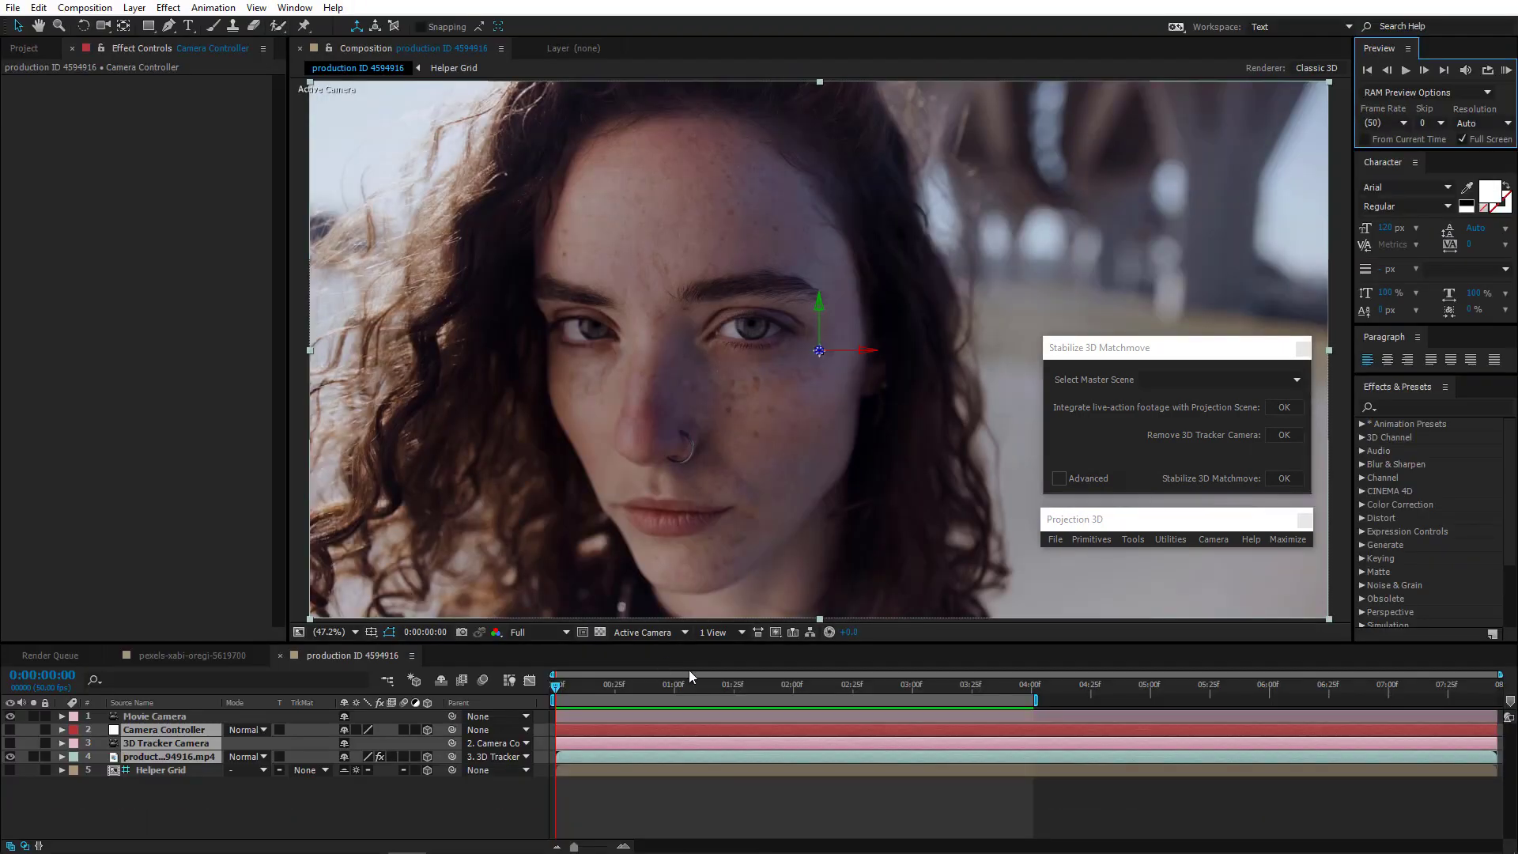
Undo the work area change and the unparenting of the Movie Camera
{"action": "left_click_drag", "start_coordinate": [558, 686], "coordinate": [542, 692]}
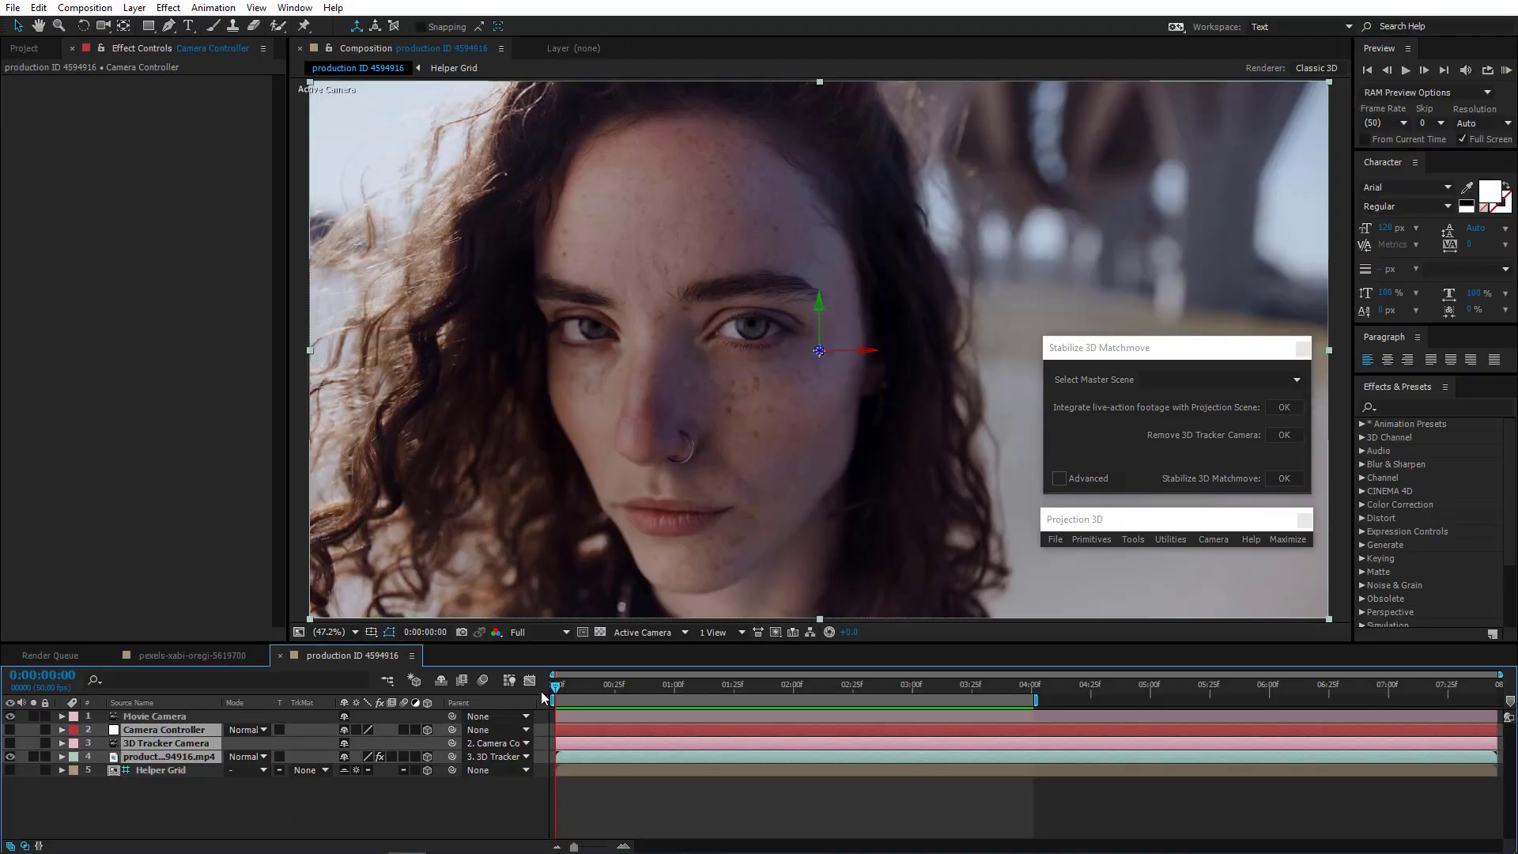
{"action": "left_click", "coordinate": [291, 806]}
{"action": "key", "text": "ctrl+z"}
{"action": "key", "text": "ctrl+z"}
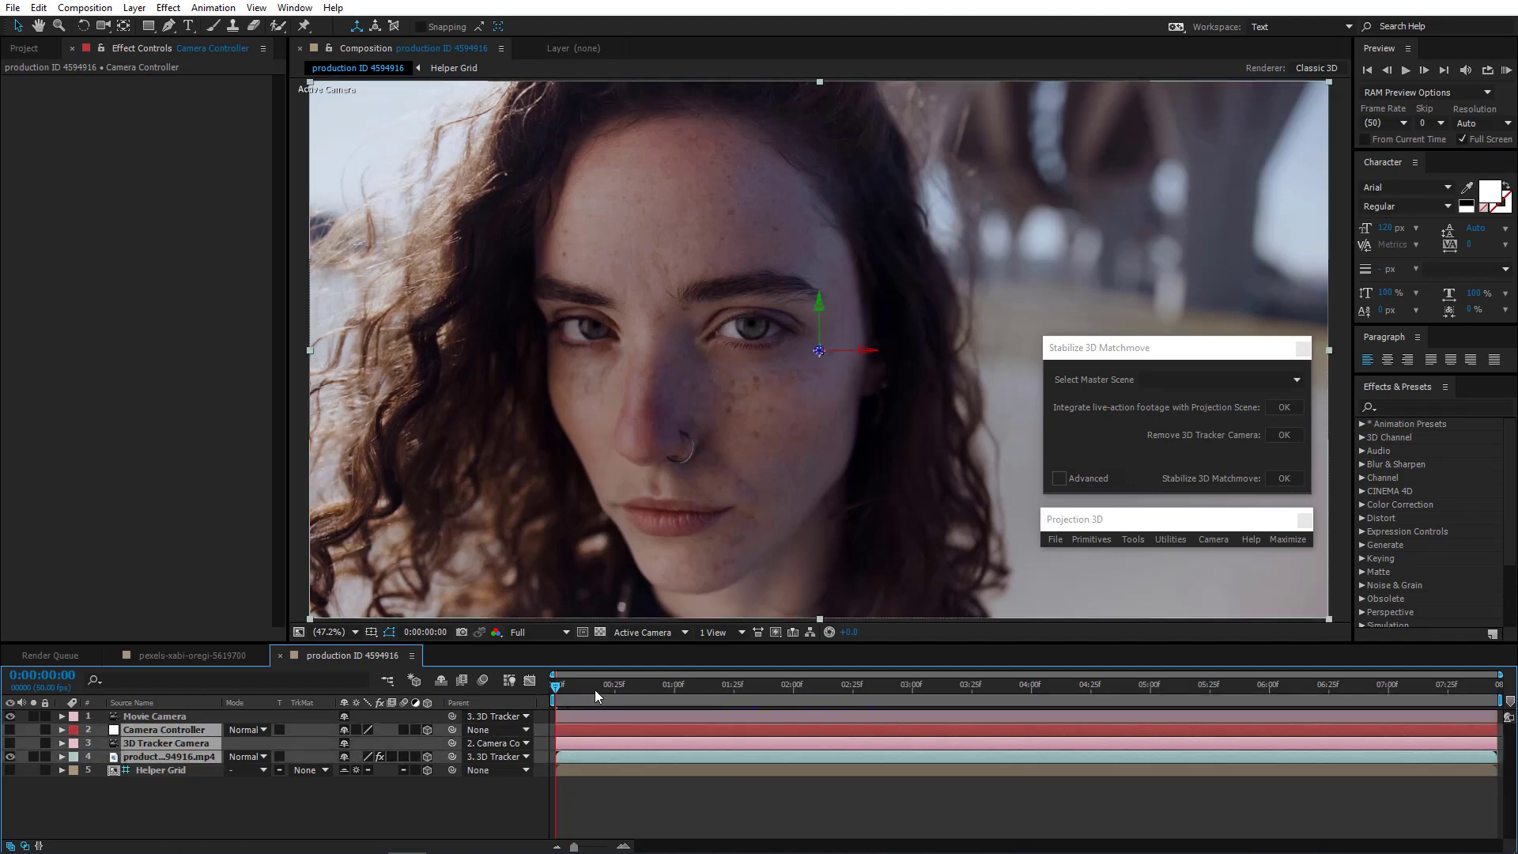
Set the Movie Camera's parent to None at 0:00:01:26 and scrub around that frame to check the framing
{"action": "left_click_drag", "start_coordinate": [689, 696], "coordinate": [737, 696]}
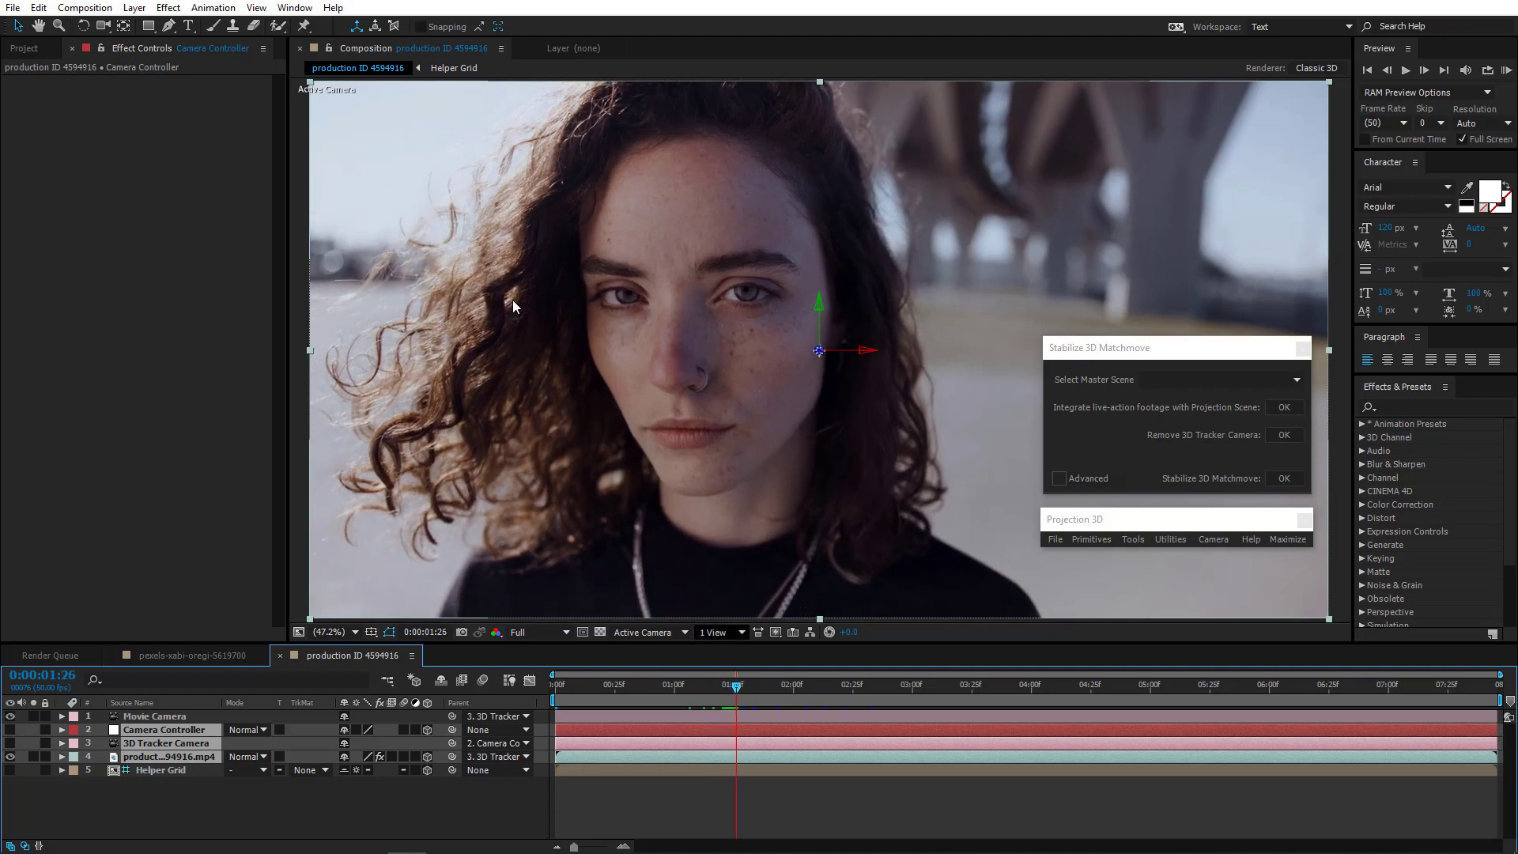
{"action": "left_click", "coordinate": [497, 717]}
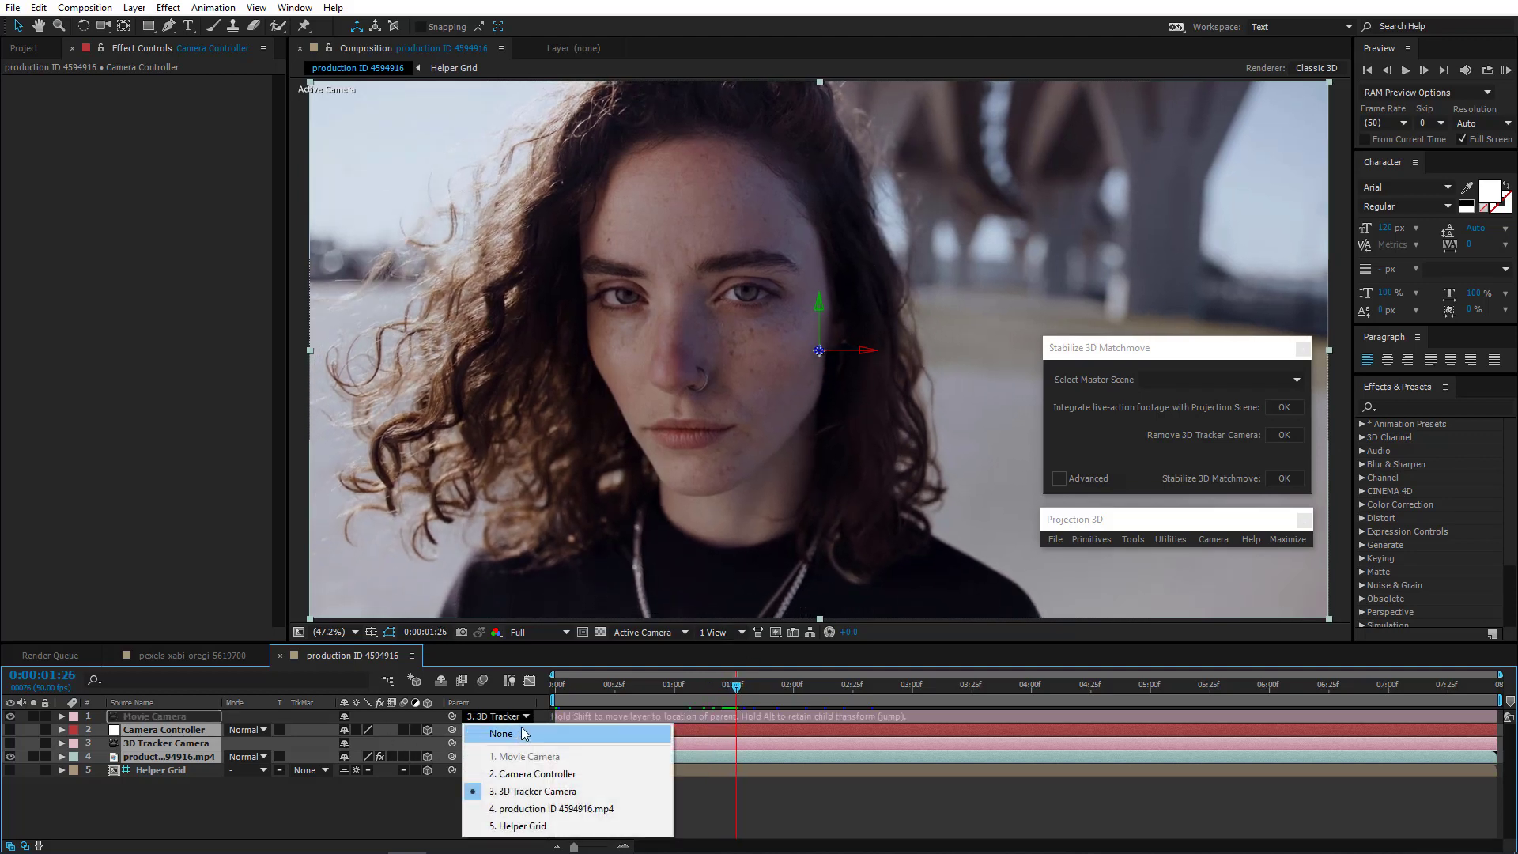
{"action": "left_click", "coordinate": [522, 734]}
{"action": "left_click", "coordinate": [708, 691]}
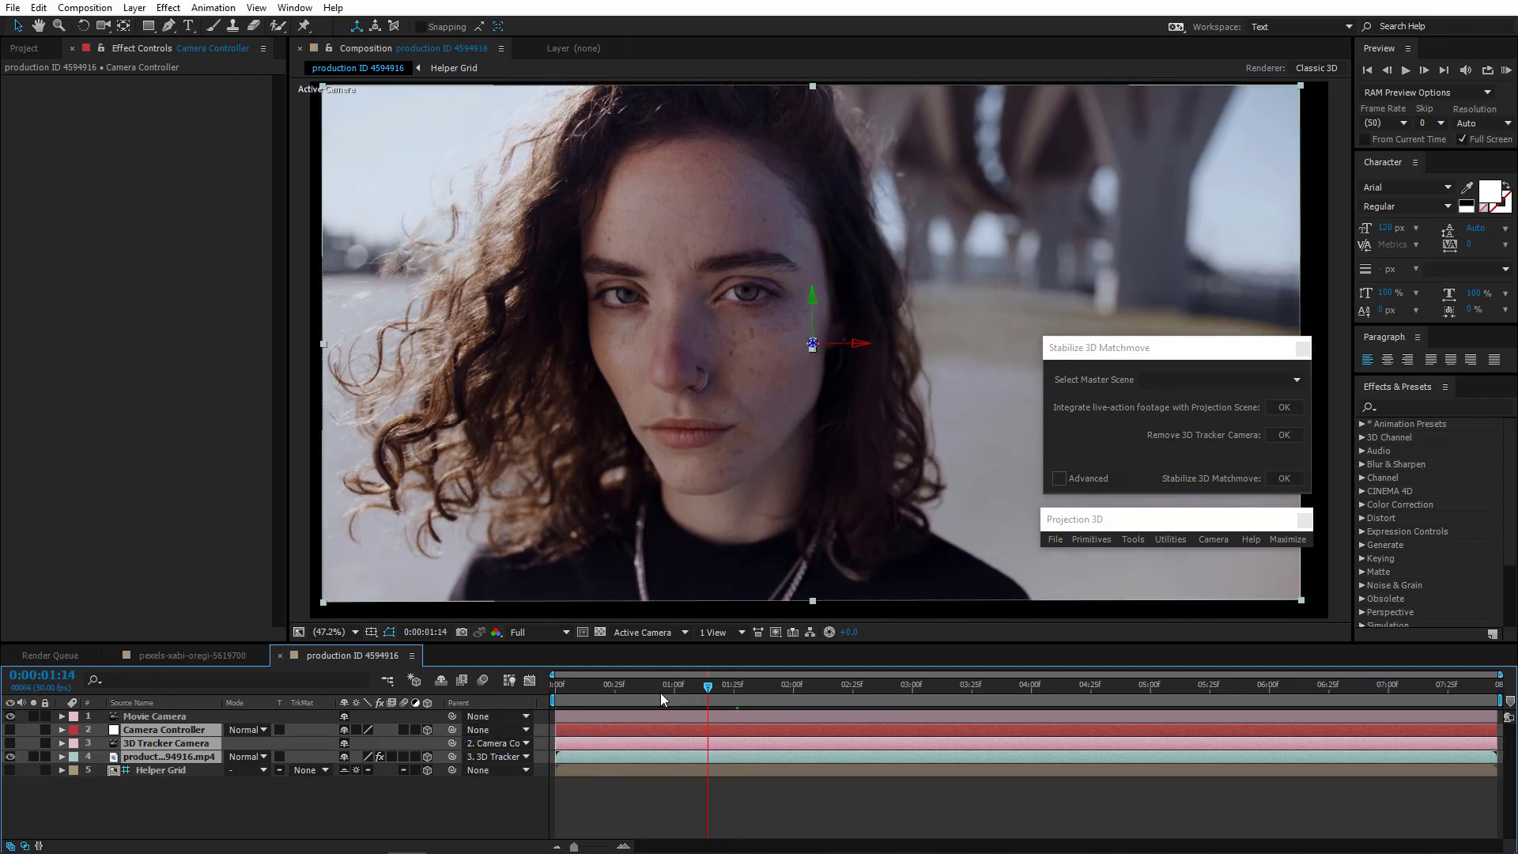
{"action": "left_click_drag", "start_coordinate": [661, 693], "coordinate": [733, 708]}
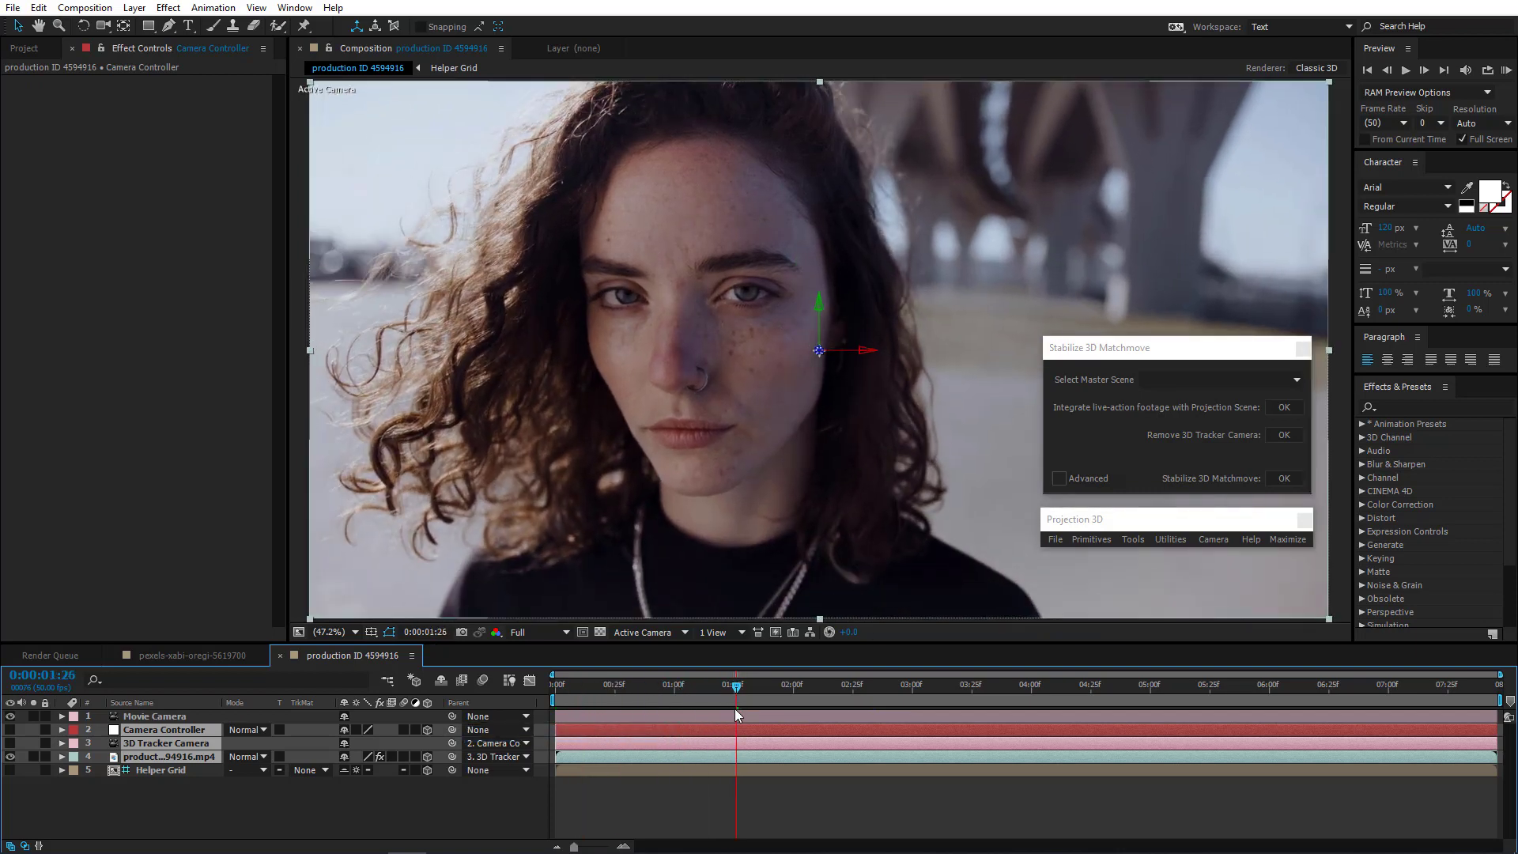
Set the work area from 0:00:01:26 to about 0:00:04:42 and RAM preview the stabilized portrait shot
{"action": "mouse_move", "coordinate": [555, 700]}
{"action": "left_mouse_down"}
{"action": "mouse_move", "coordinate": [1153, 699]}
{"action": "mouse_move", "coordinate": [1132, 699]}
{"action": "left_mouse_up"}
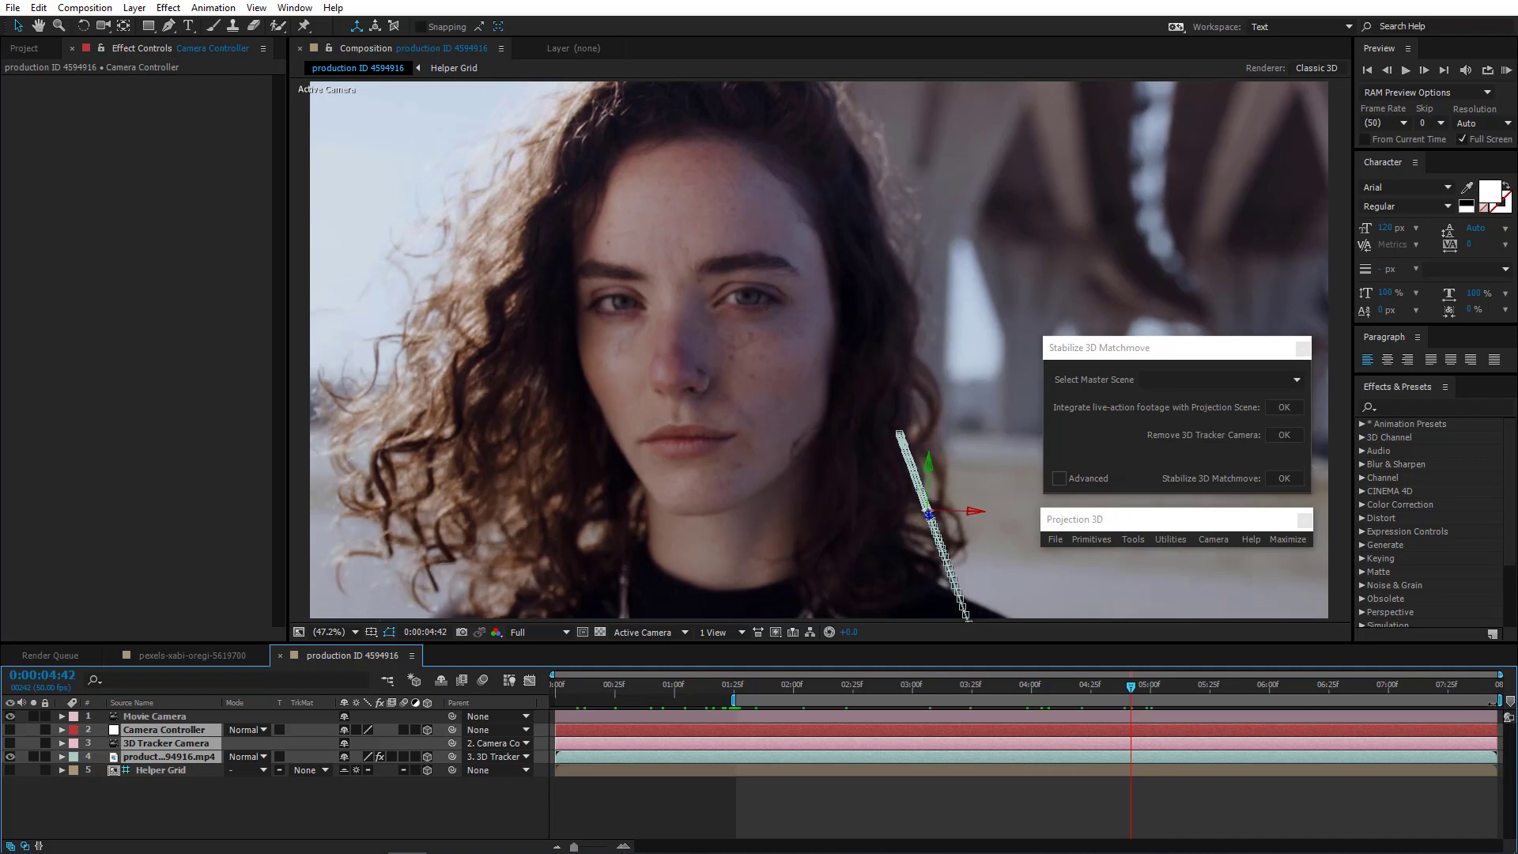
{"action": "mouse_move", "coordinate": [1500, 699]}
{"action": "left_mouse_down"}
{"action": "mouse_move", "coordinate": [1135, 700]}
{"action": "mouse_move", "coordinate": [1495, 696]}
{"action": "left_mouse_up"}
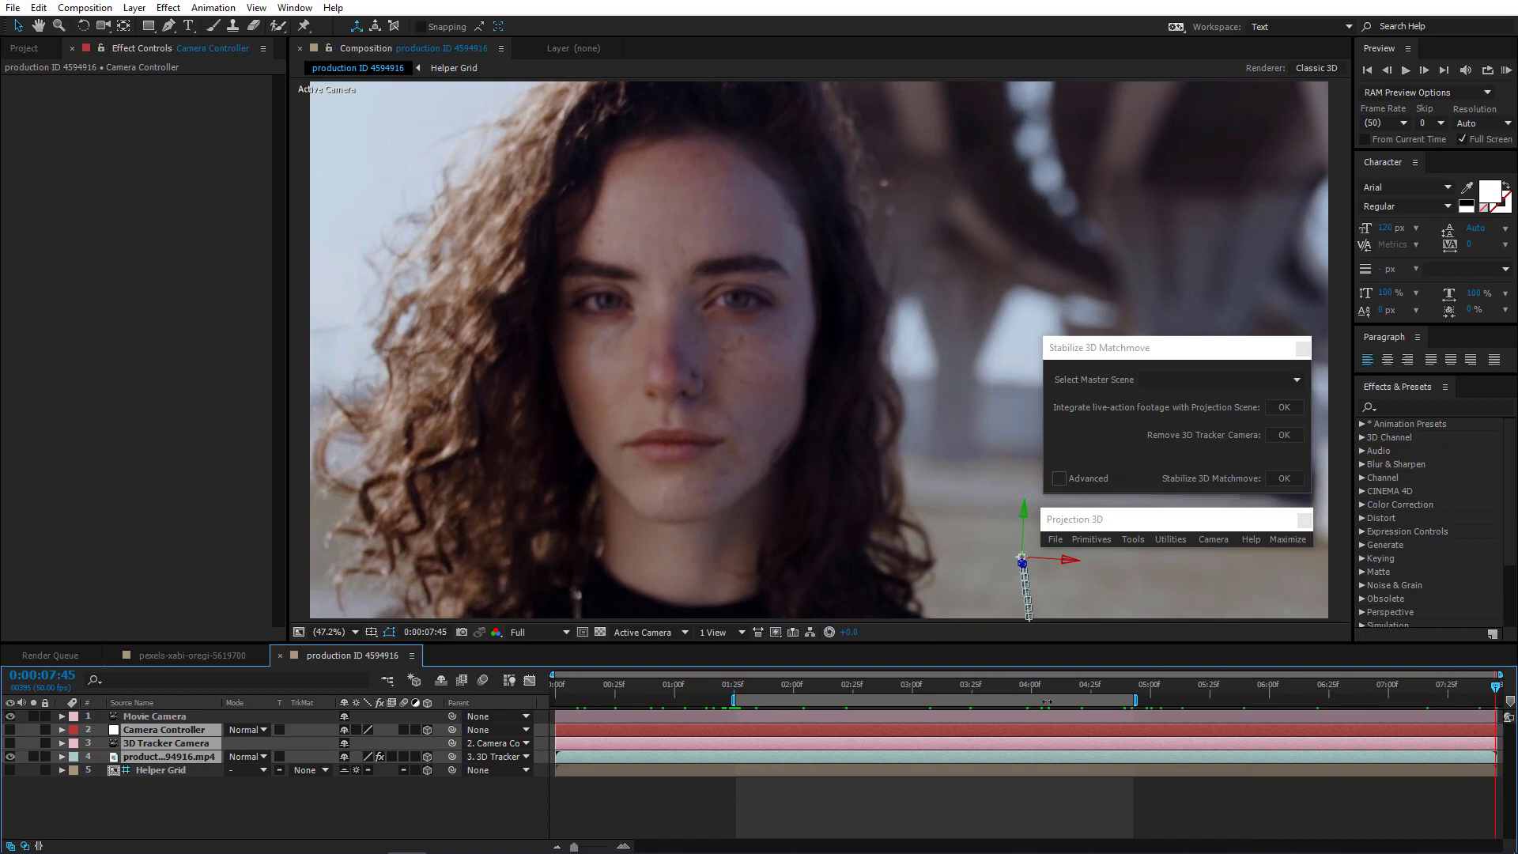
{"action": "left_click_drag", "start_coordinate": [1137, 691], "coordinate": [738, 699]}
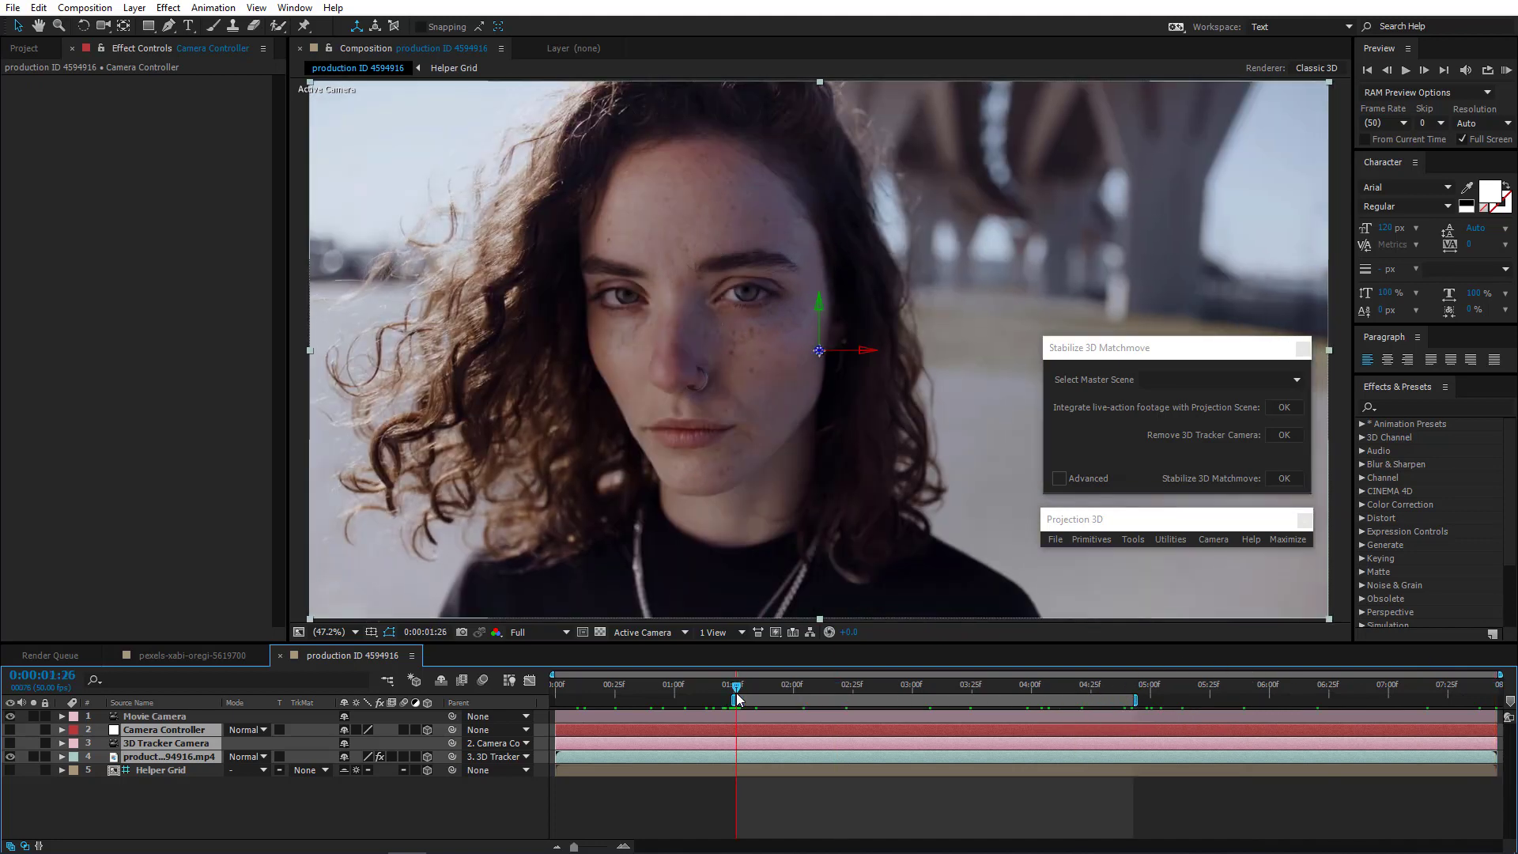
{"action": "left_click", "coordinate": [1507, 71]}
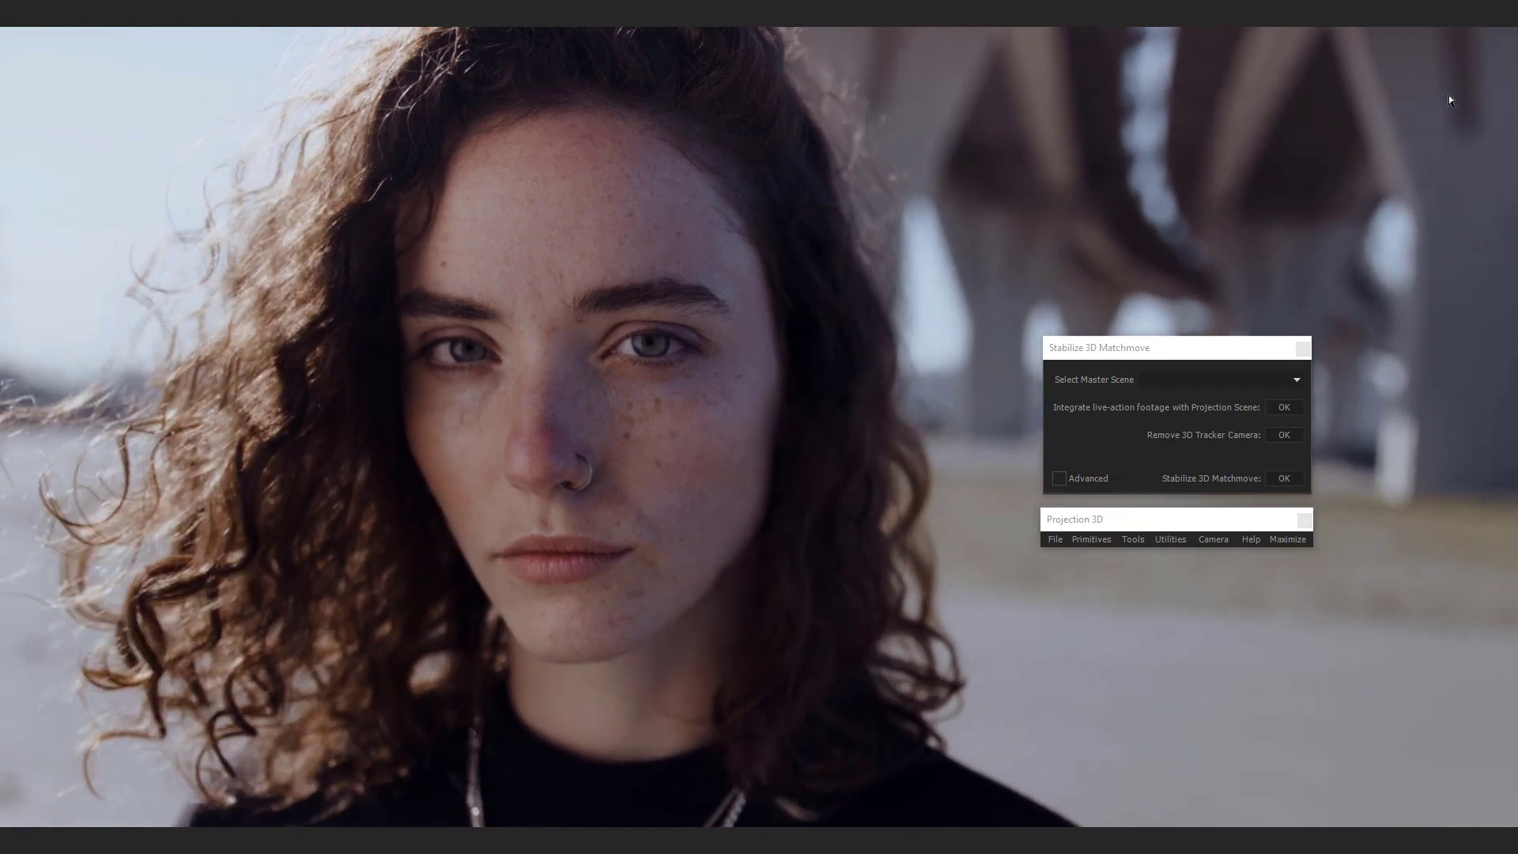
{"action": "key", "text": "space"}
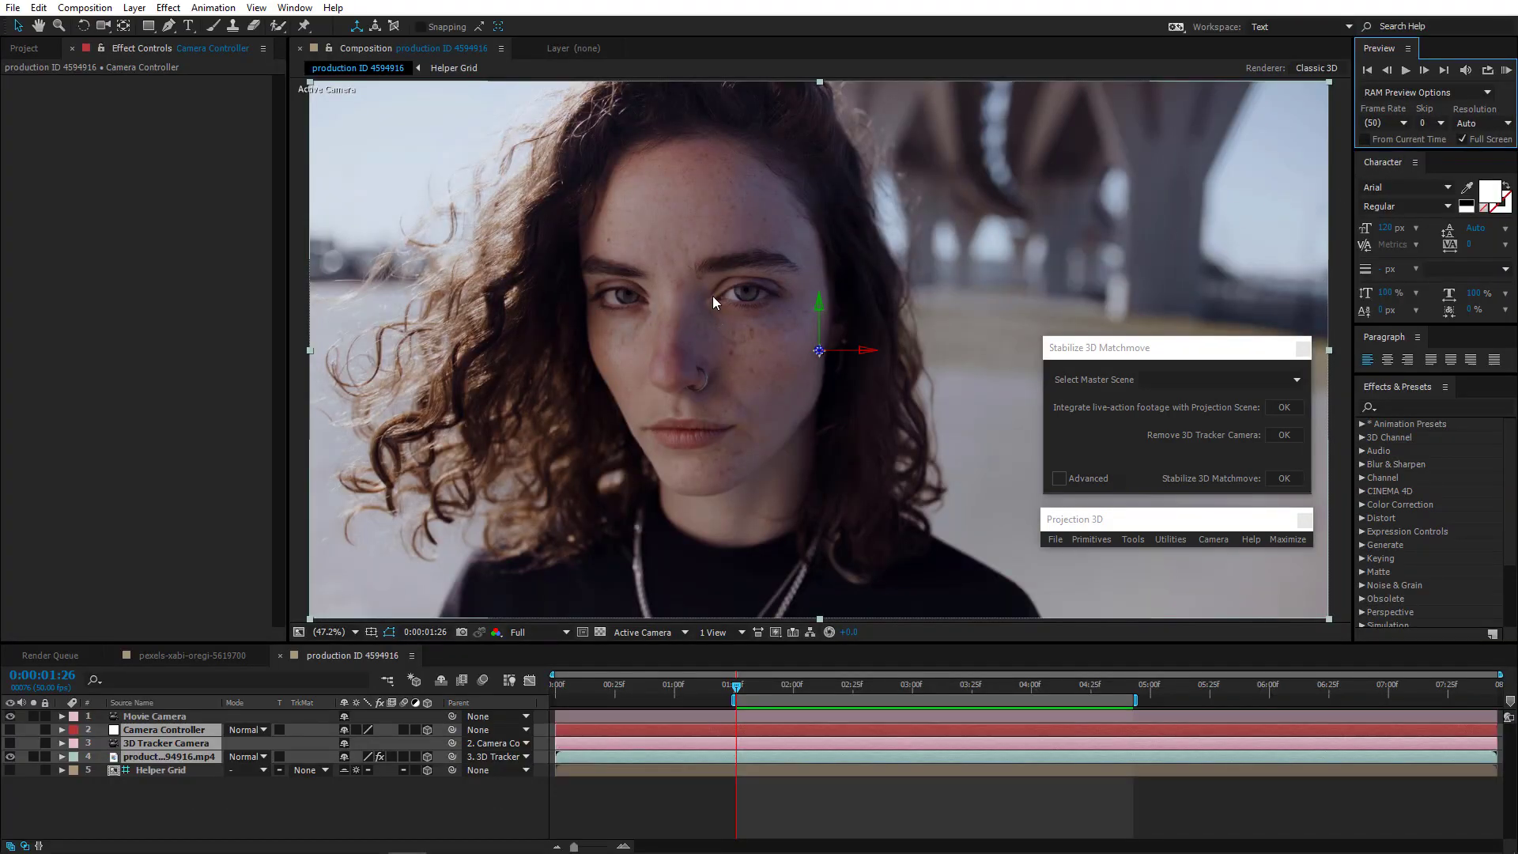
Create a new composition from the pexels-cottonbro-5836753.mp4 clip in the project
{"action": "left_click", "coordinate": [18, 49]}
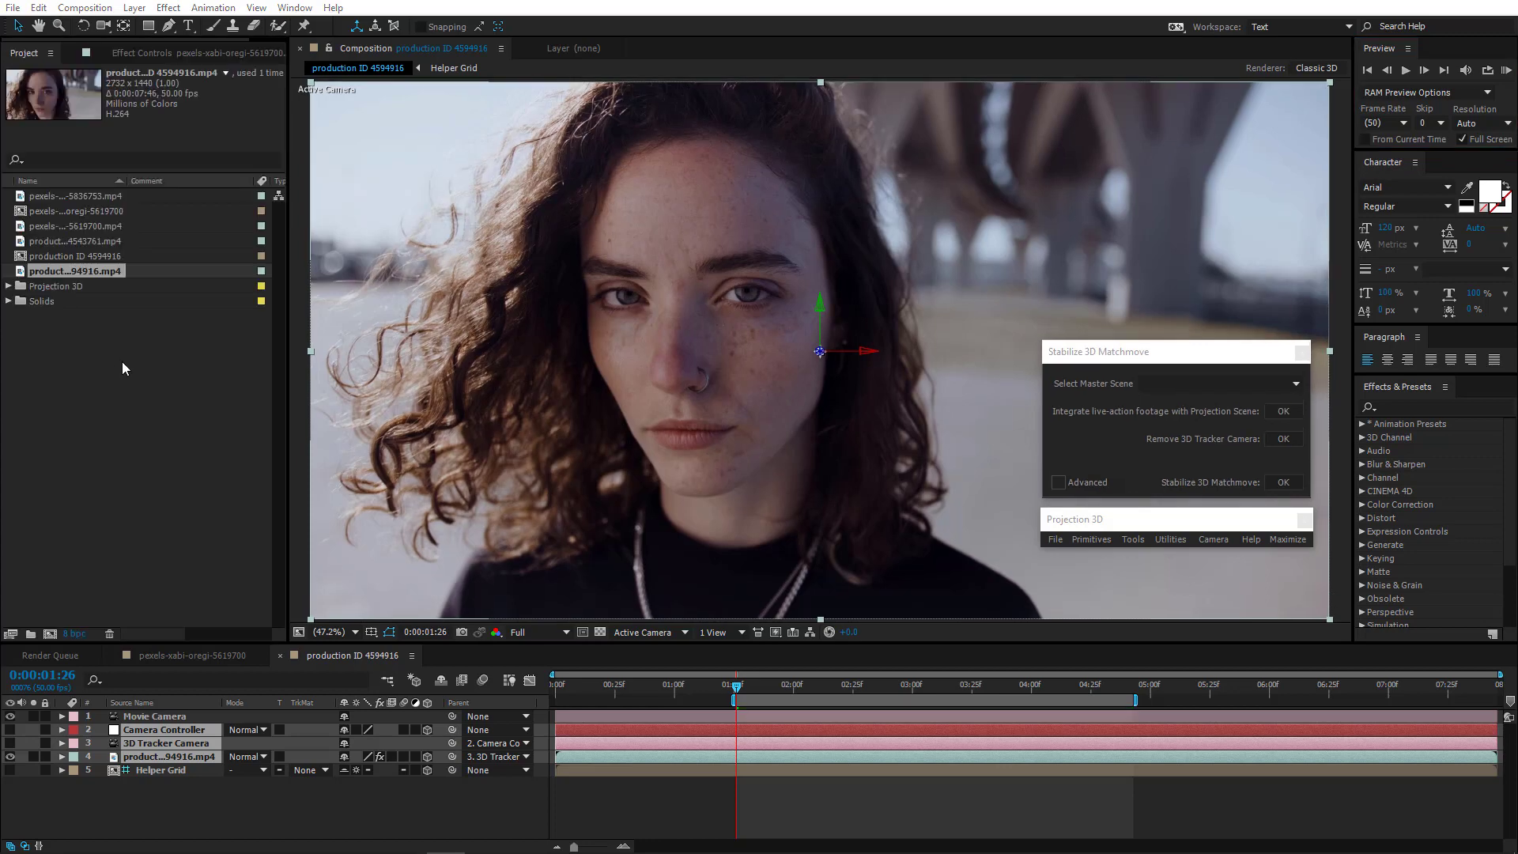
{"action": "left_click", "coordinate": [88, 197]}
{"action": "left_click_drag", "start_coordinate": [37, 197], "coordinate": [51, 634]}
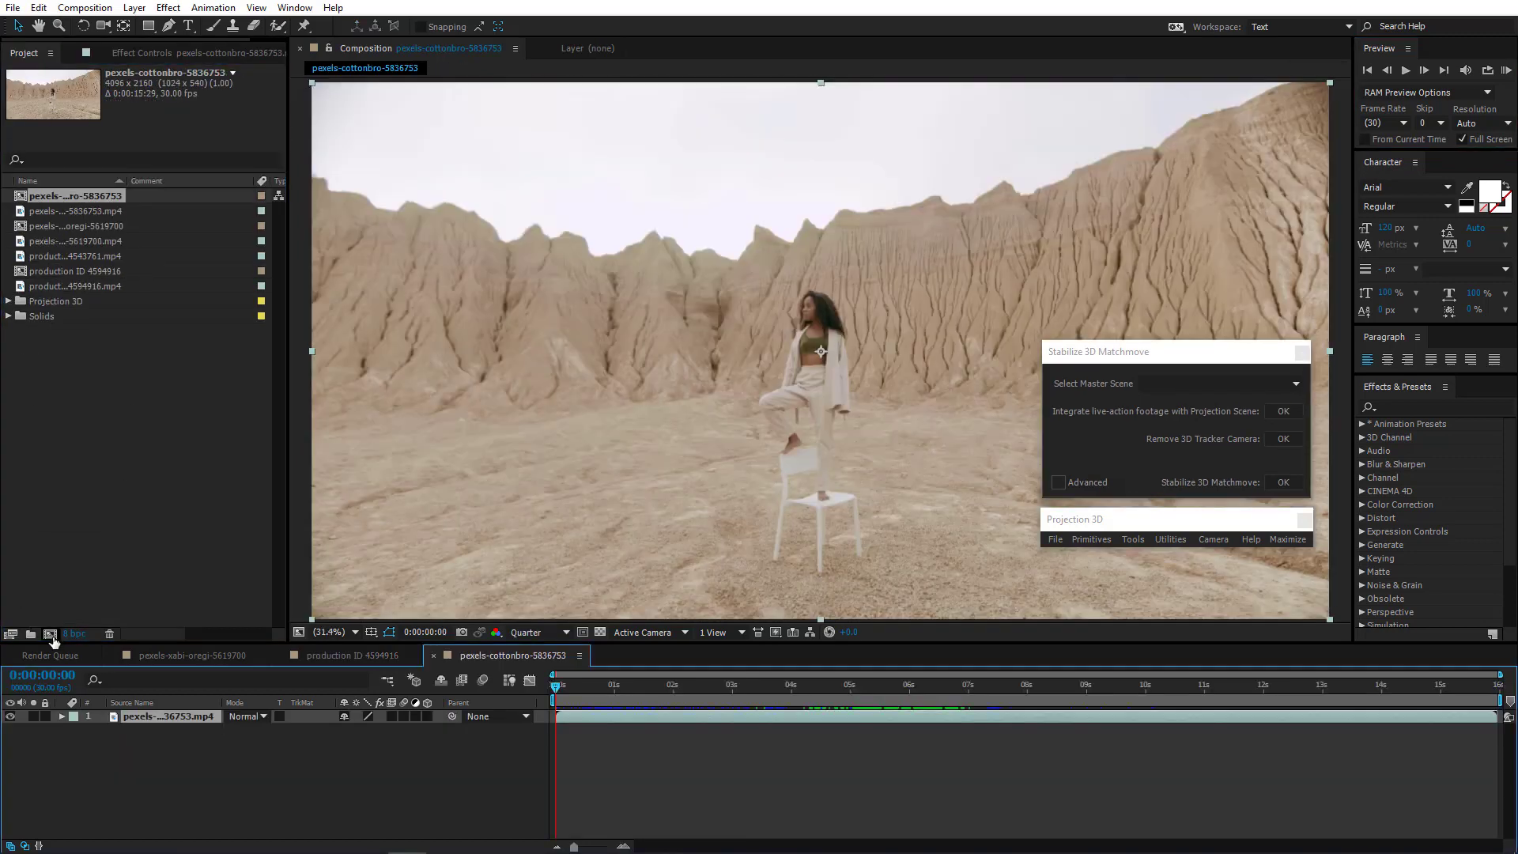
End the work area at about 0:00:07:00 and trim the desert composition to the work area
{"action": "left_click_drag", "start_coordinate": [562, 687], "coordinate": [969, 701]}
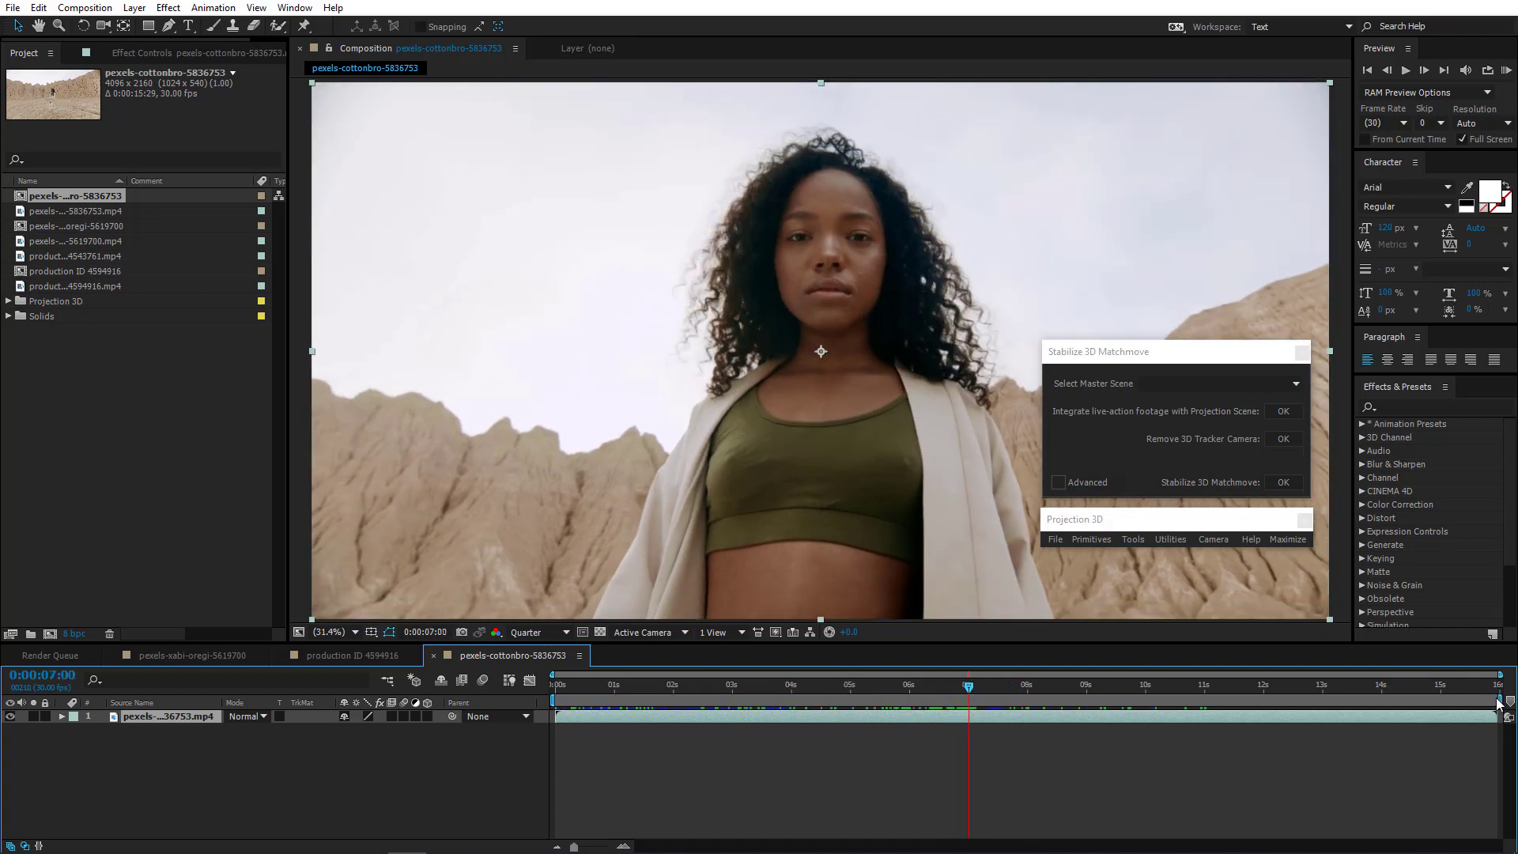
{"action": "mouse_move", "coordinate": [1500, 701]}
{"action": "left_mouse_down"}
{"action": "mouse_move", "coordinate": [1081, 704]}
{"action": "mouse_move", "coordinate": [957, 723]}
{"action": "left_mouse_up"}
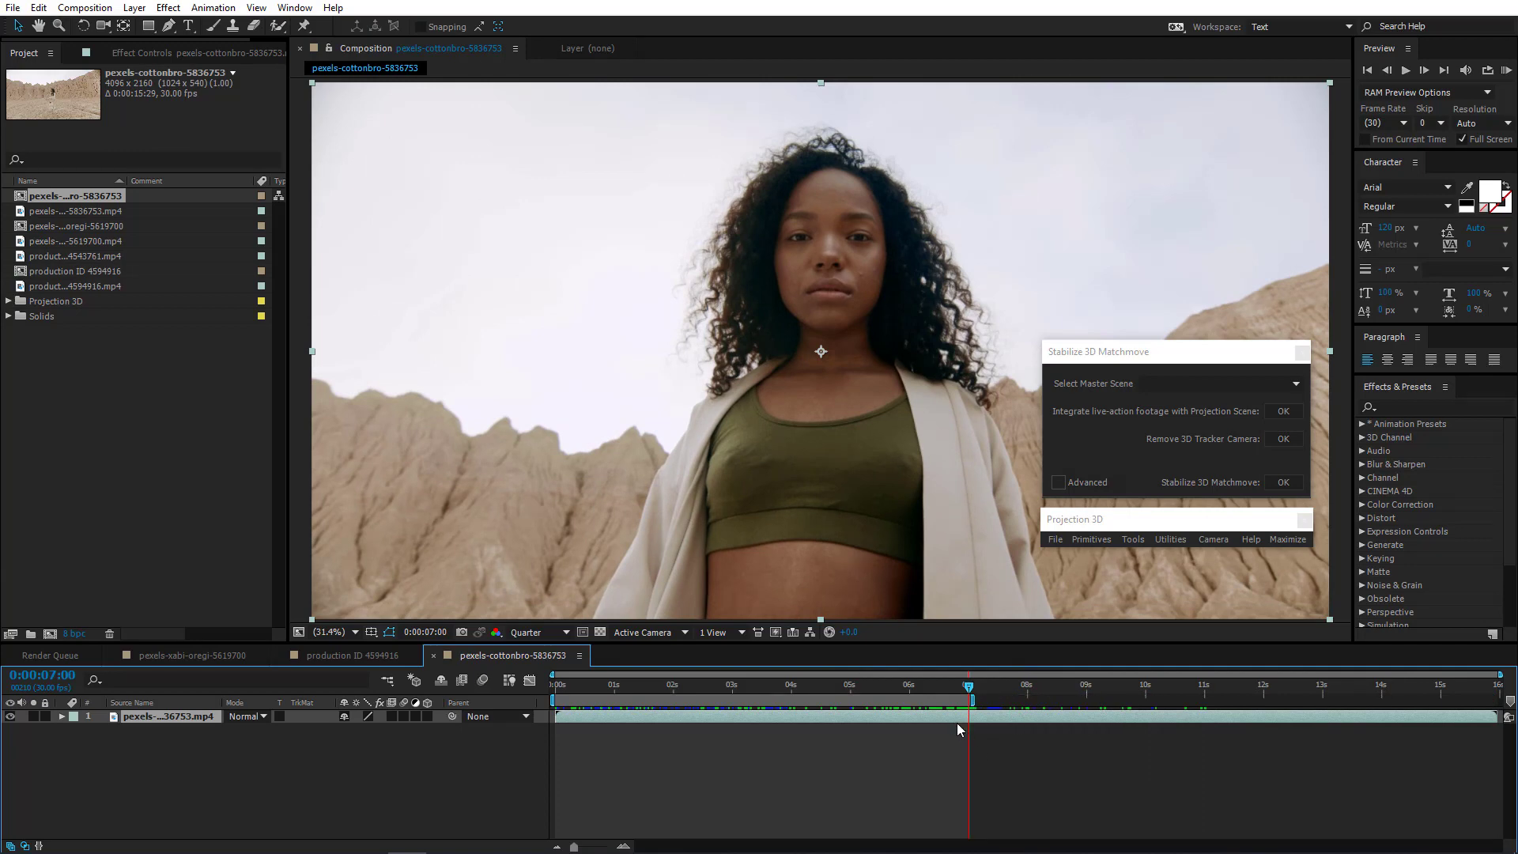
{"action": "right_click", "coordinate": [948, 703]}
{"action": "left_click", "coordinate": [977, 743]}
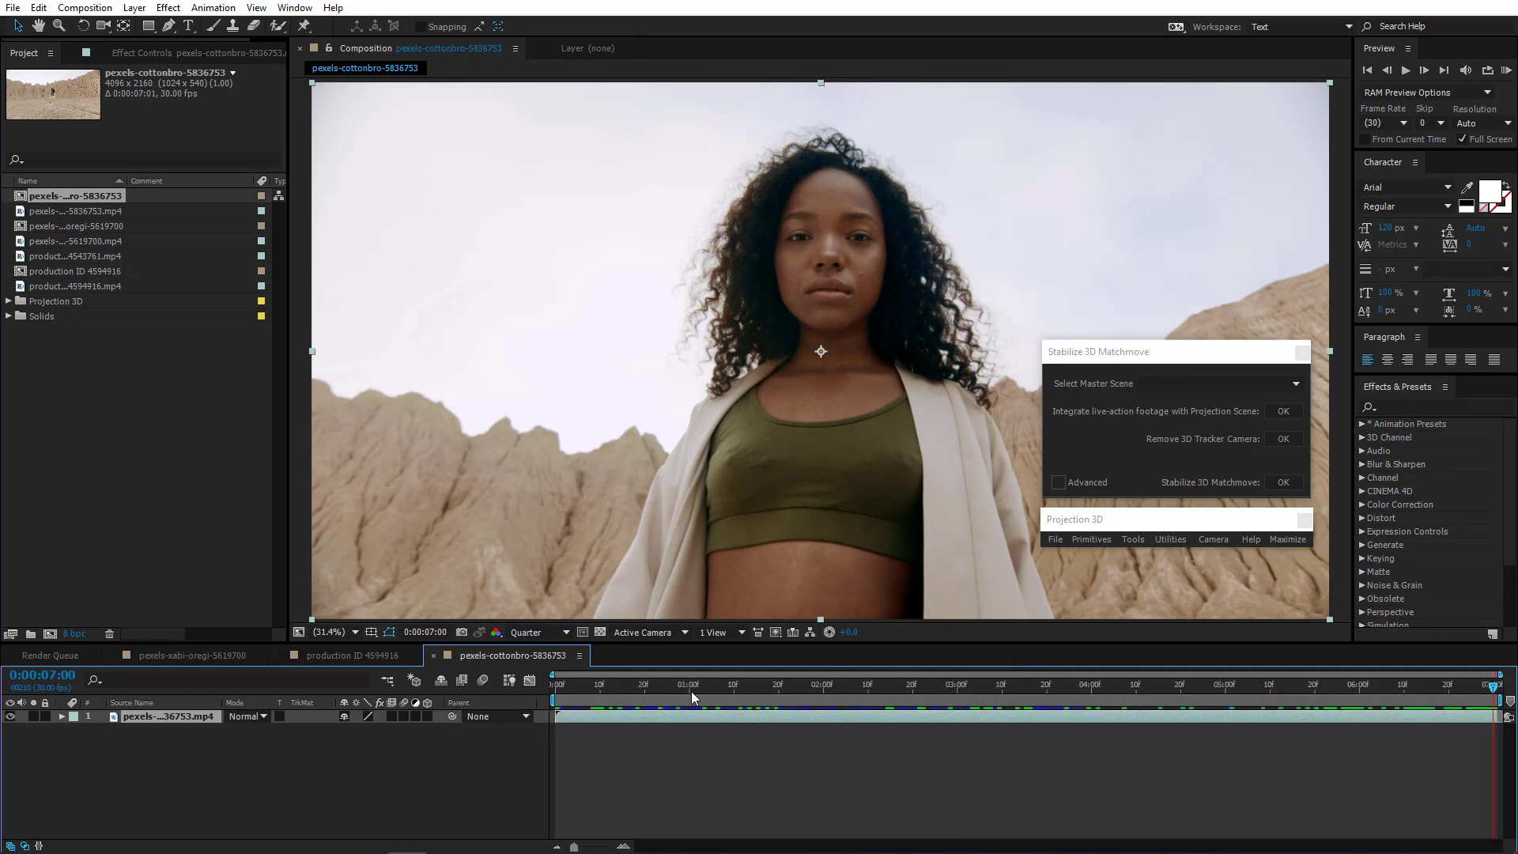
Return to the first frame and run Track Camera on the desert clip's layer
{"action": "left_click_drag", "start_coordinate": [577, 692], "coordinate": [495, 709]}
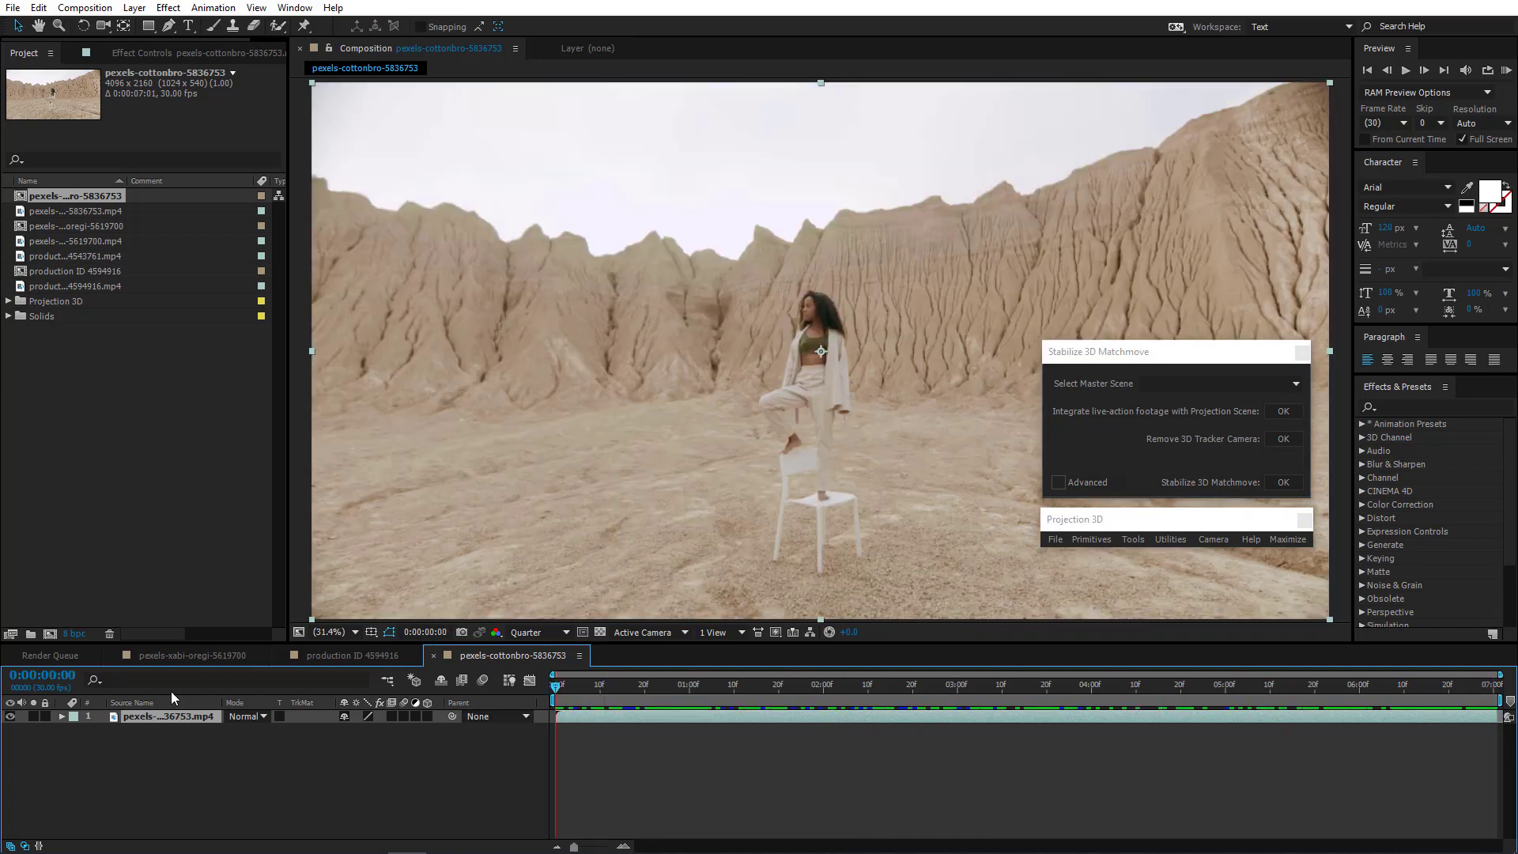
{"action": "left_click", "coordinate": [213, 7]}
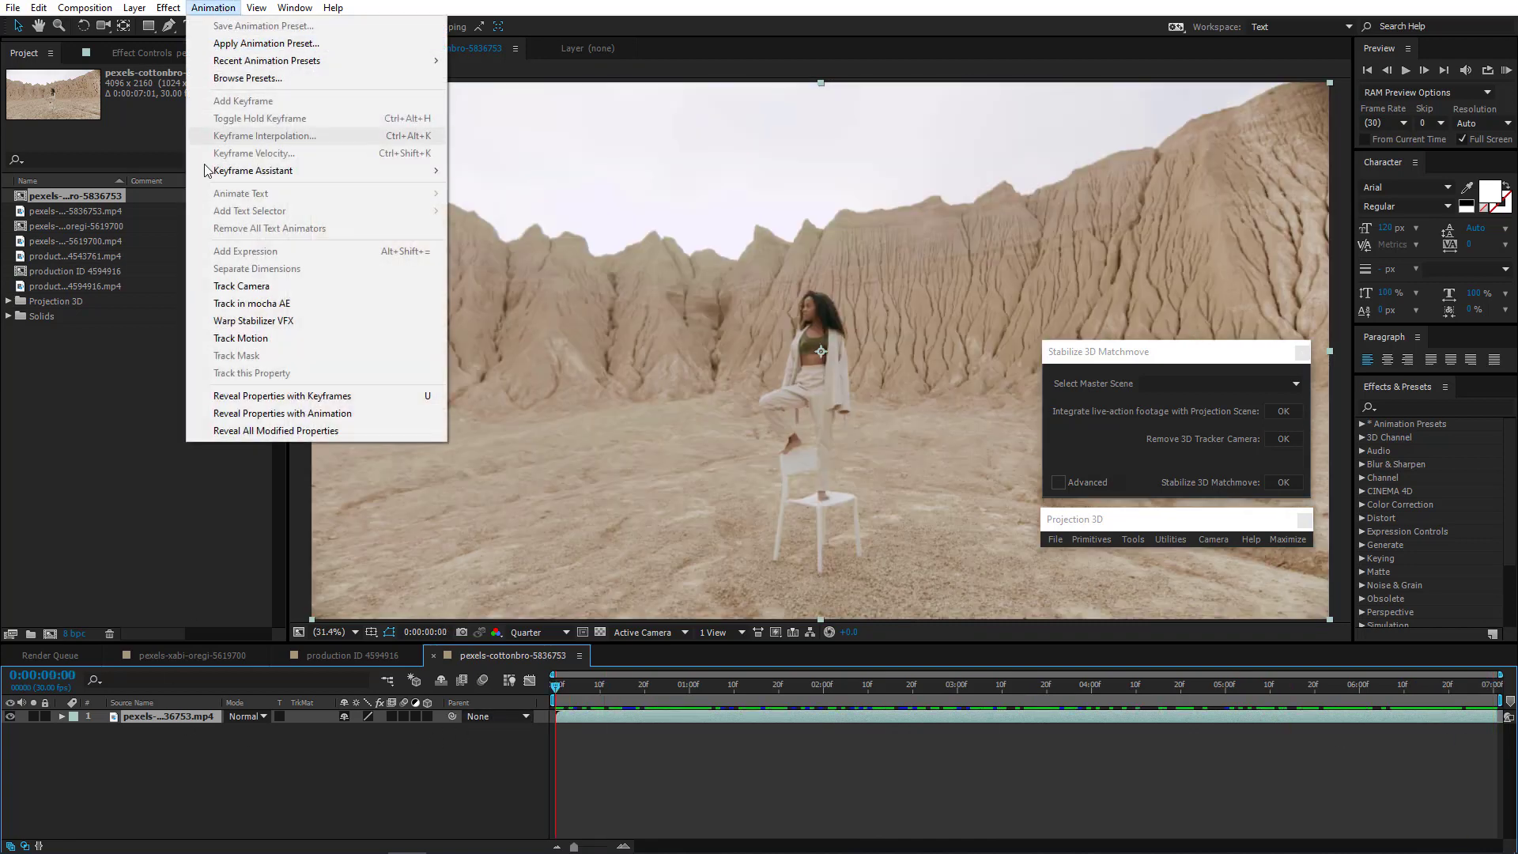
{"action": "left_click", "coordinate": [231, 288]}
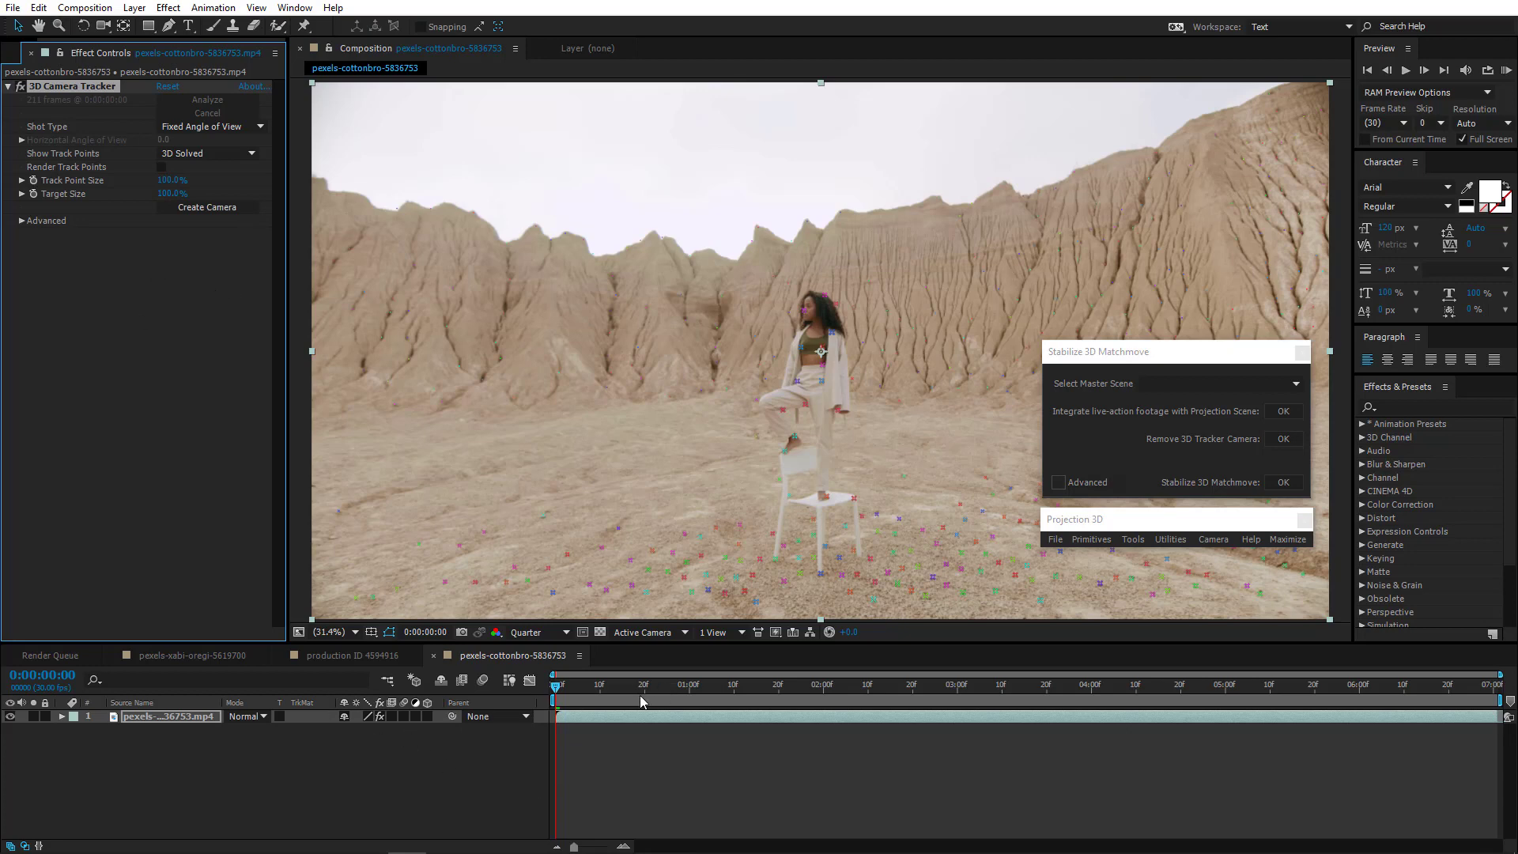
Select track points on both sides of the desert floor at 0:00:03:17 and set them as the ground plane and origin
{"action": "left_click", "coordinate": [585, 696]}
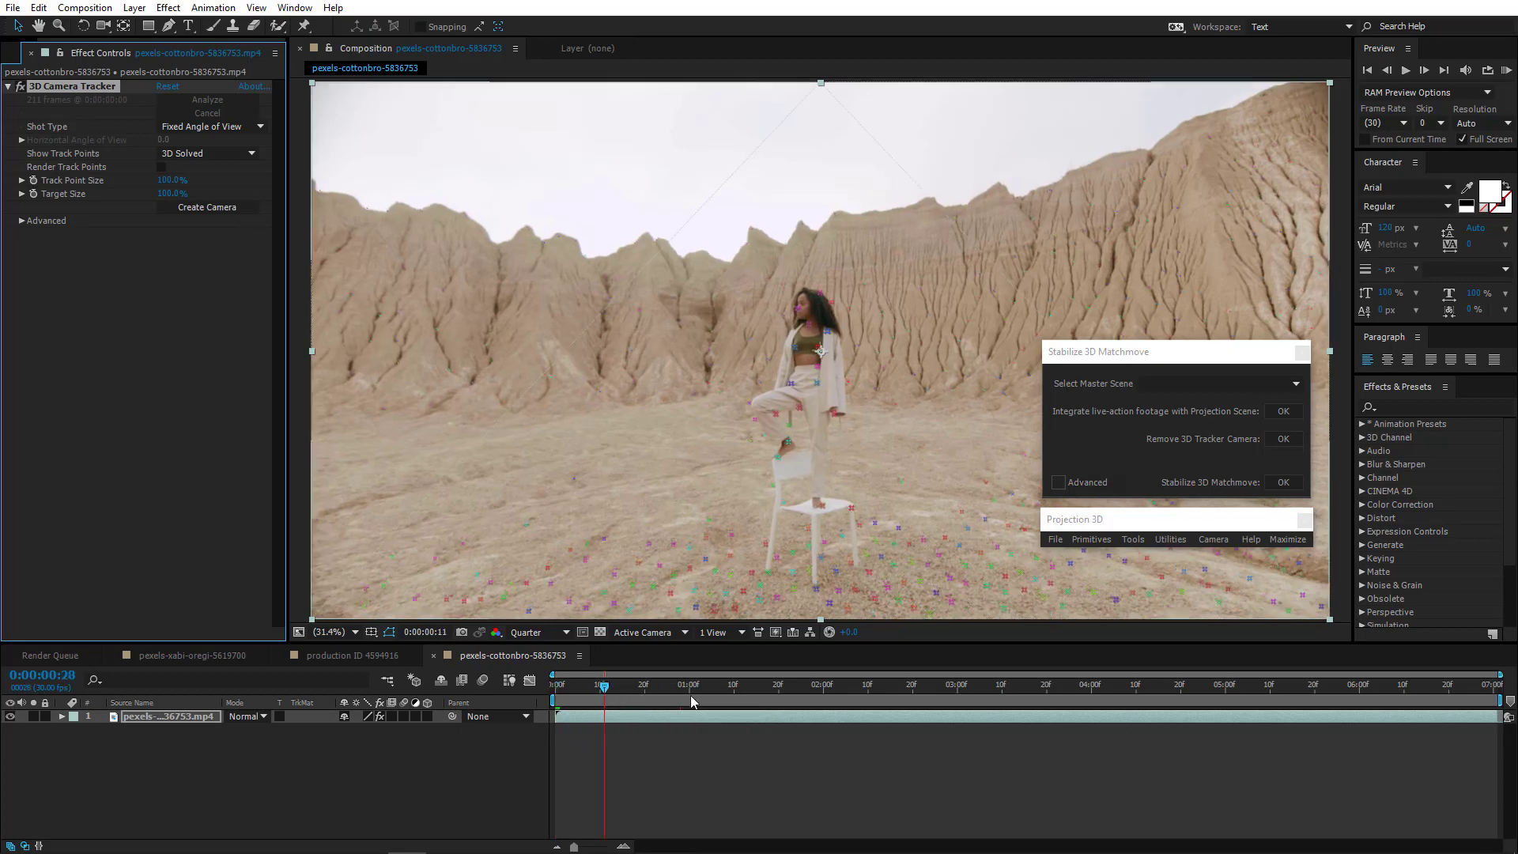
{"action": "left_click_drag", "start_coordinate": [819, 699], "coordinate": [1036, 692]}
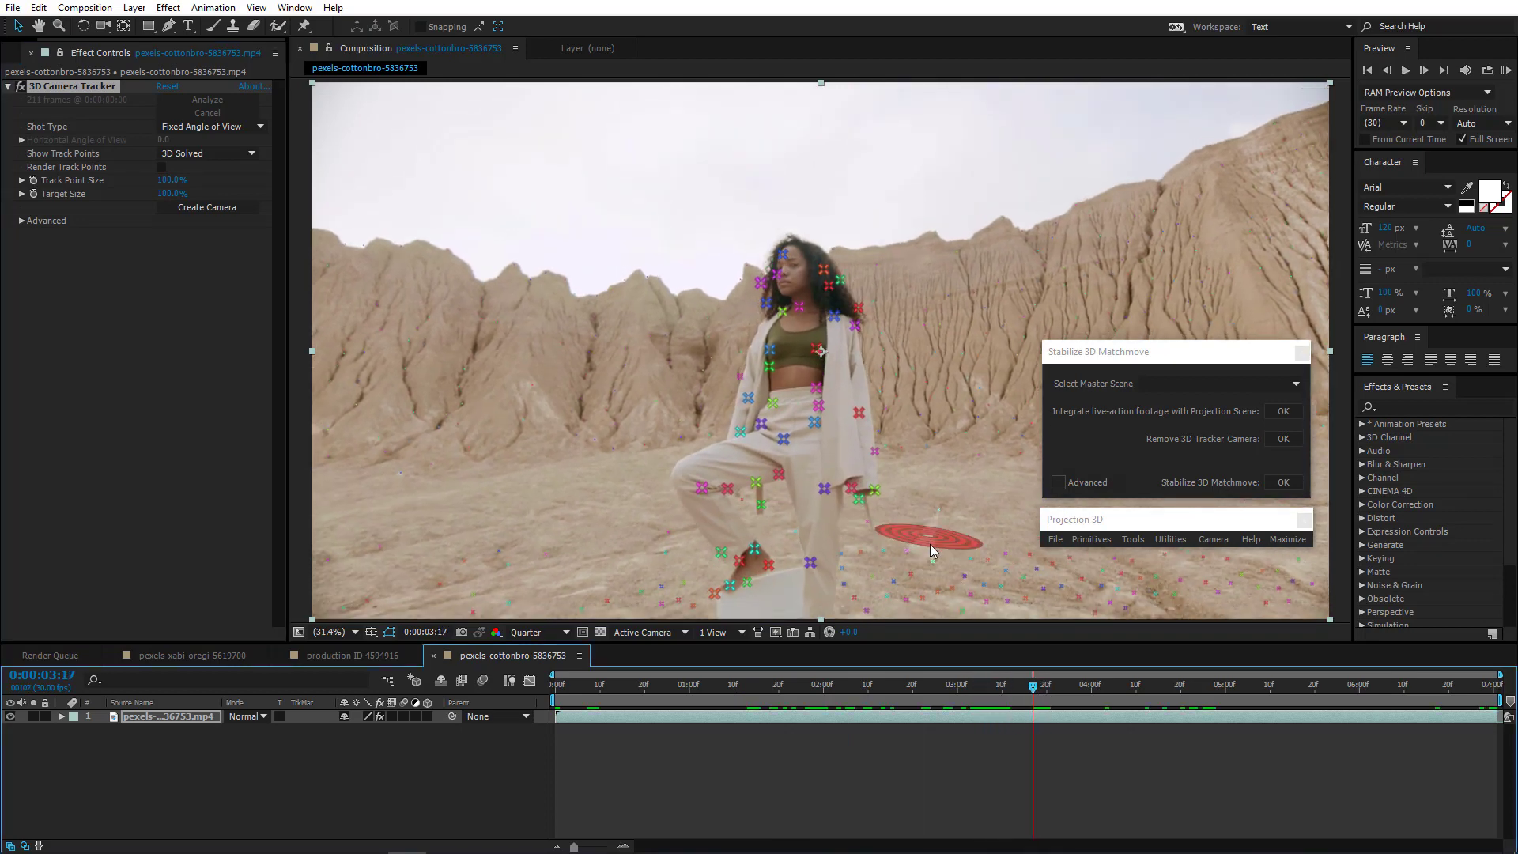
{"action": "mouse_move", "coordinate": [870, 578]}
{"action": "left_mouse_down"}
{"action": "mouse_move", "coordinate": [956, 609]}
{"action": "mouse_move", "coordinate": [1061, 609]}
{"action": "mouse_move", "coordinate": [1059, 581]}
{"action": "mouse_move", "coordinate": [899, 558]}
{"action": "left_mouse_up"}
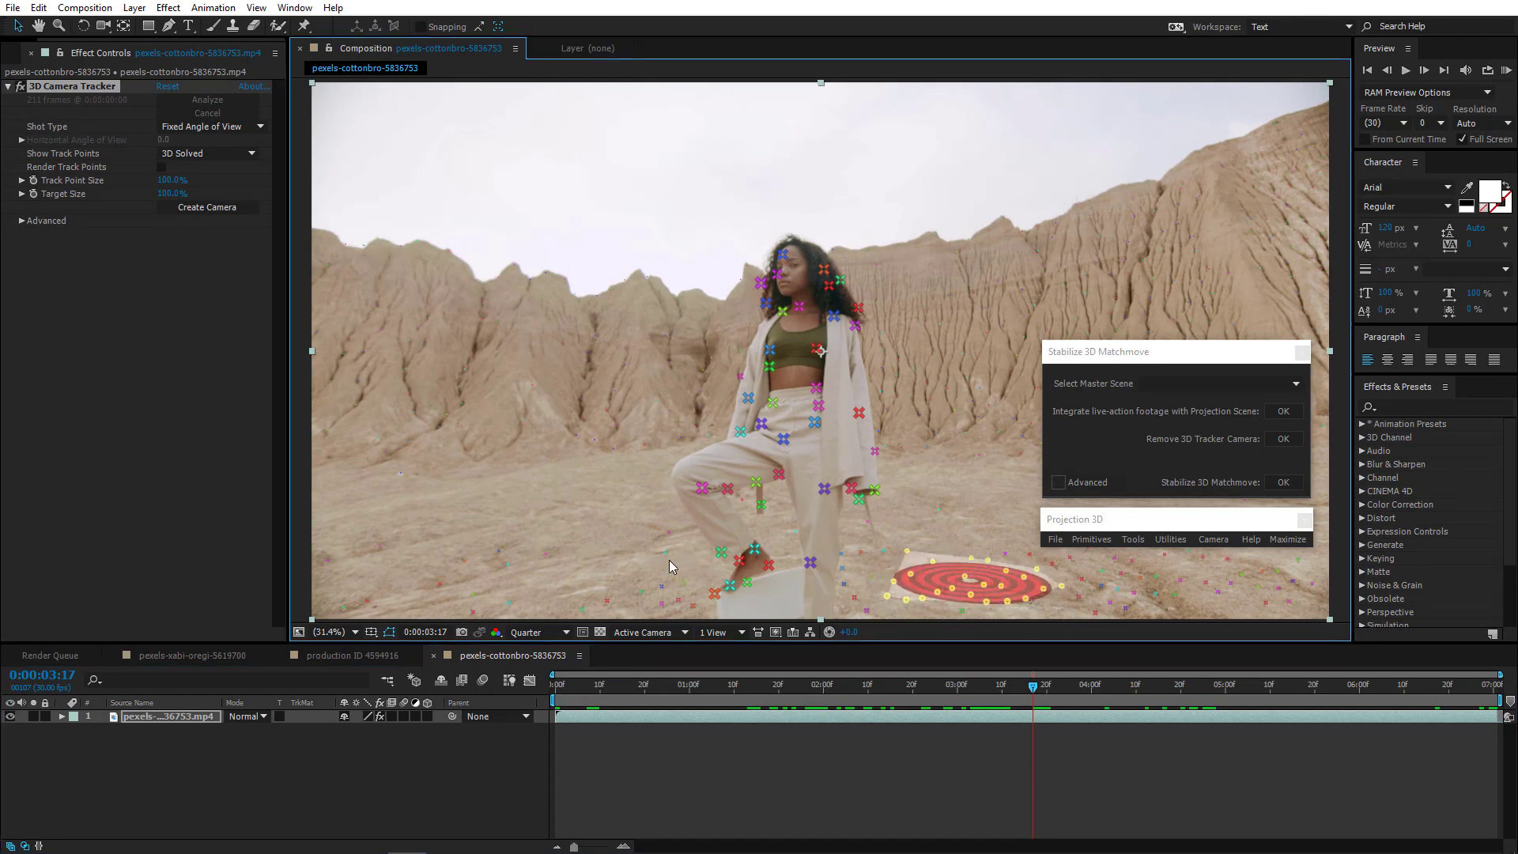
{"action": "mouse_move", "coordinate": [670, 567]}
{"action": "left_mouse_down"}
{"action": "mouse_move", "coordinate": [543, 576]}
{"action": "mouse_move", "coordinate": [561, 606]}
{"action": "mouse_move", "coordinate": [639, 619]}
{"action": "mouse_move", "coordinate": [693, 583]}
{"action": "left_mouse_up"}
{"action": "left_click", "coordinate": [687, 603], "text": "shift"}
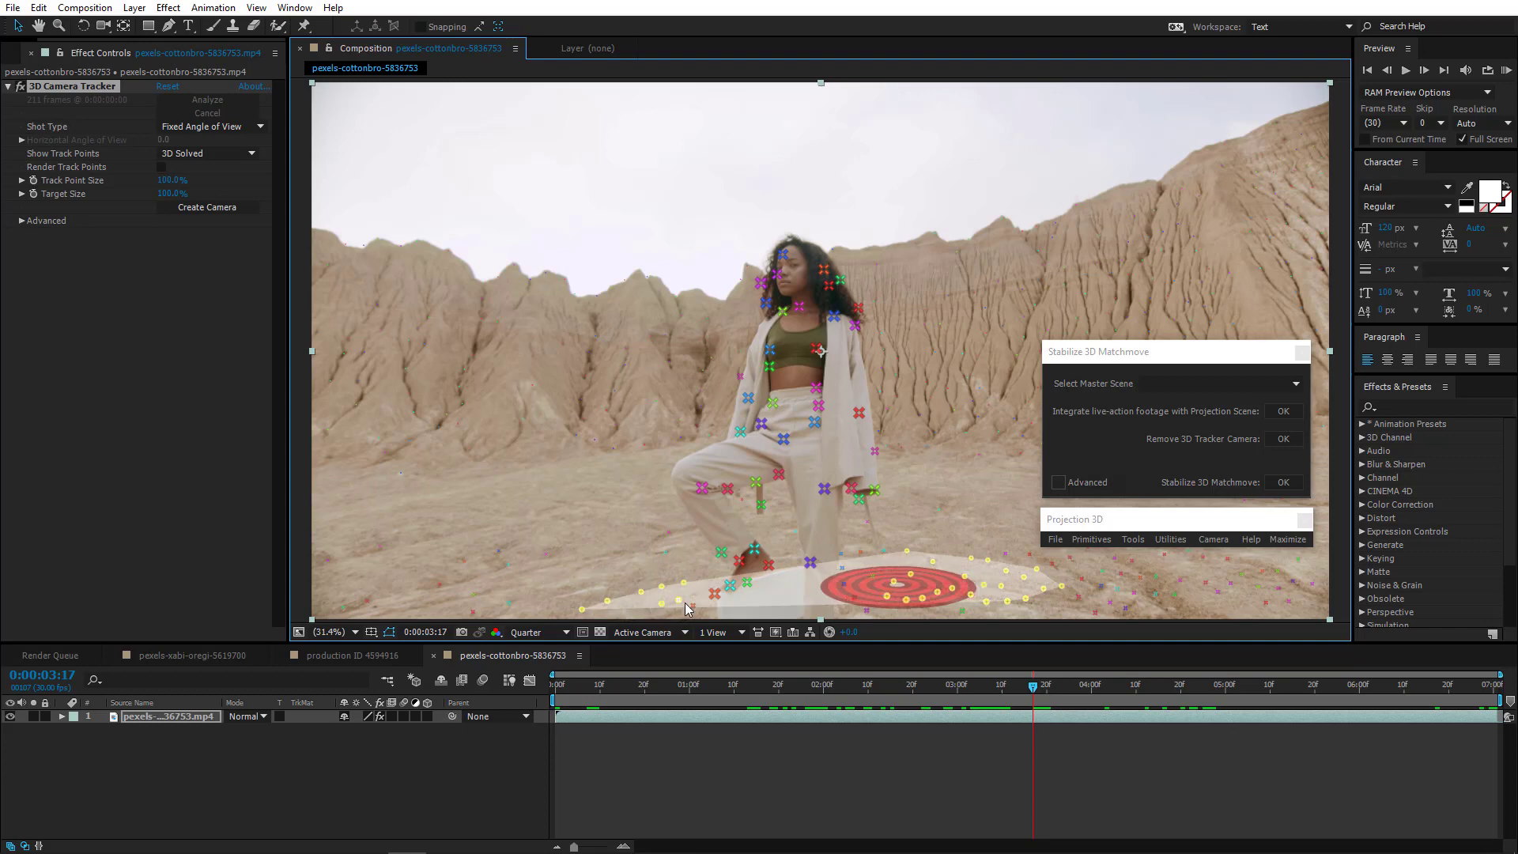
{"action": "right_click", "coordinate": [909, 589]}
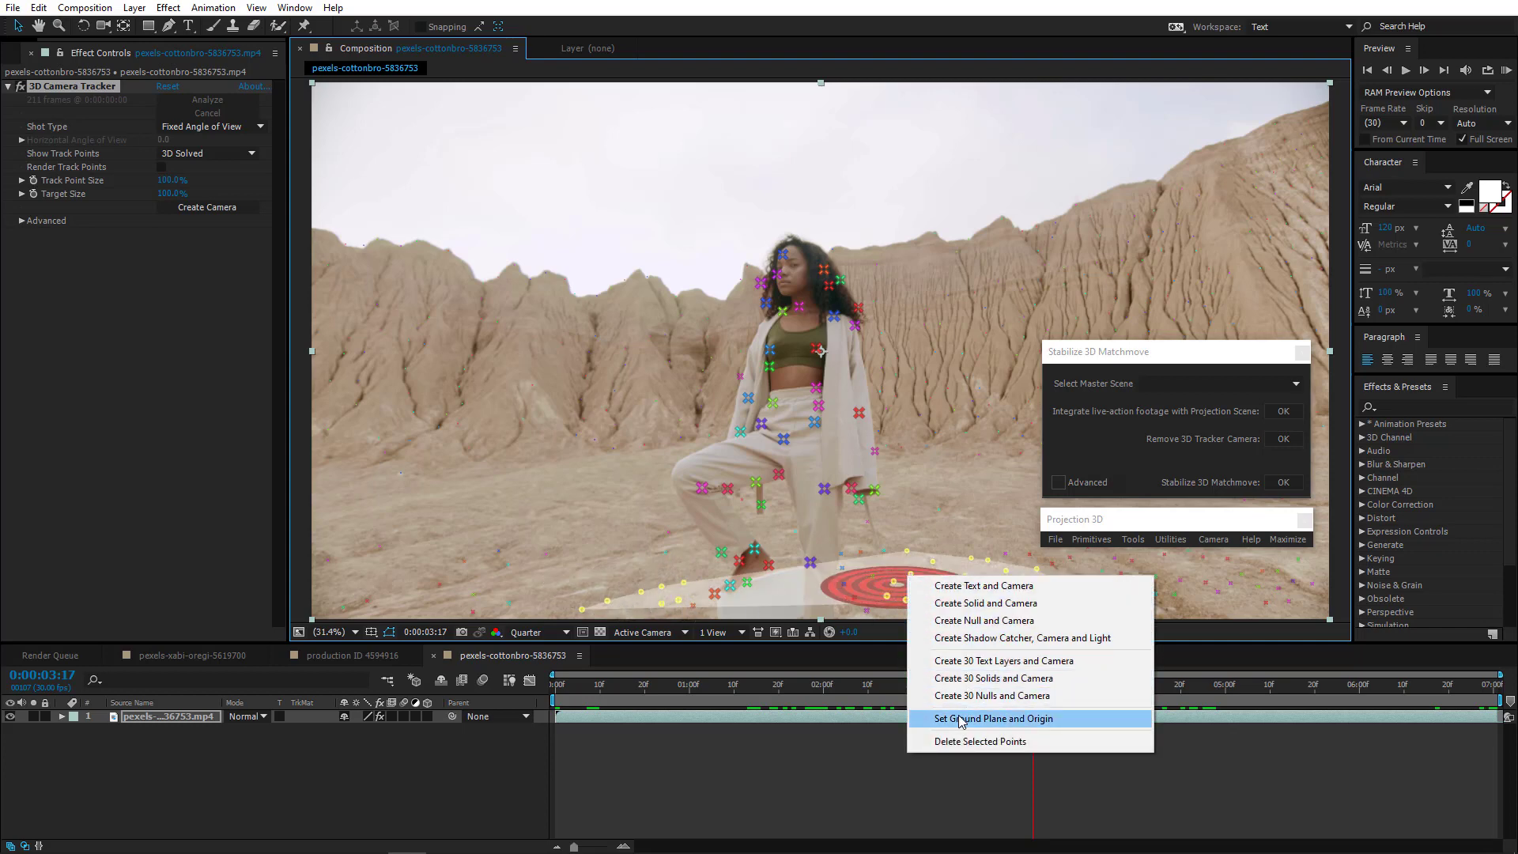
{"action": "left_click", "coordinate": [962, 717]}
Create a null and camera from the selected ground track points and scrub to check how the null follows the ground
{"action": "right_click", "coordinate": [909, 578]}
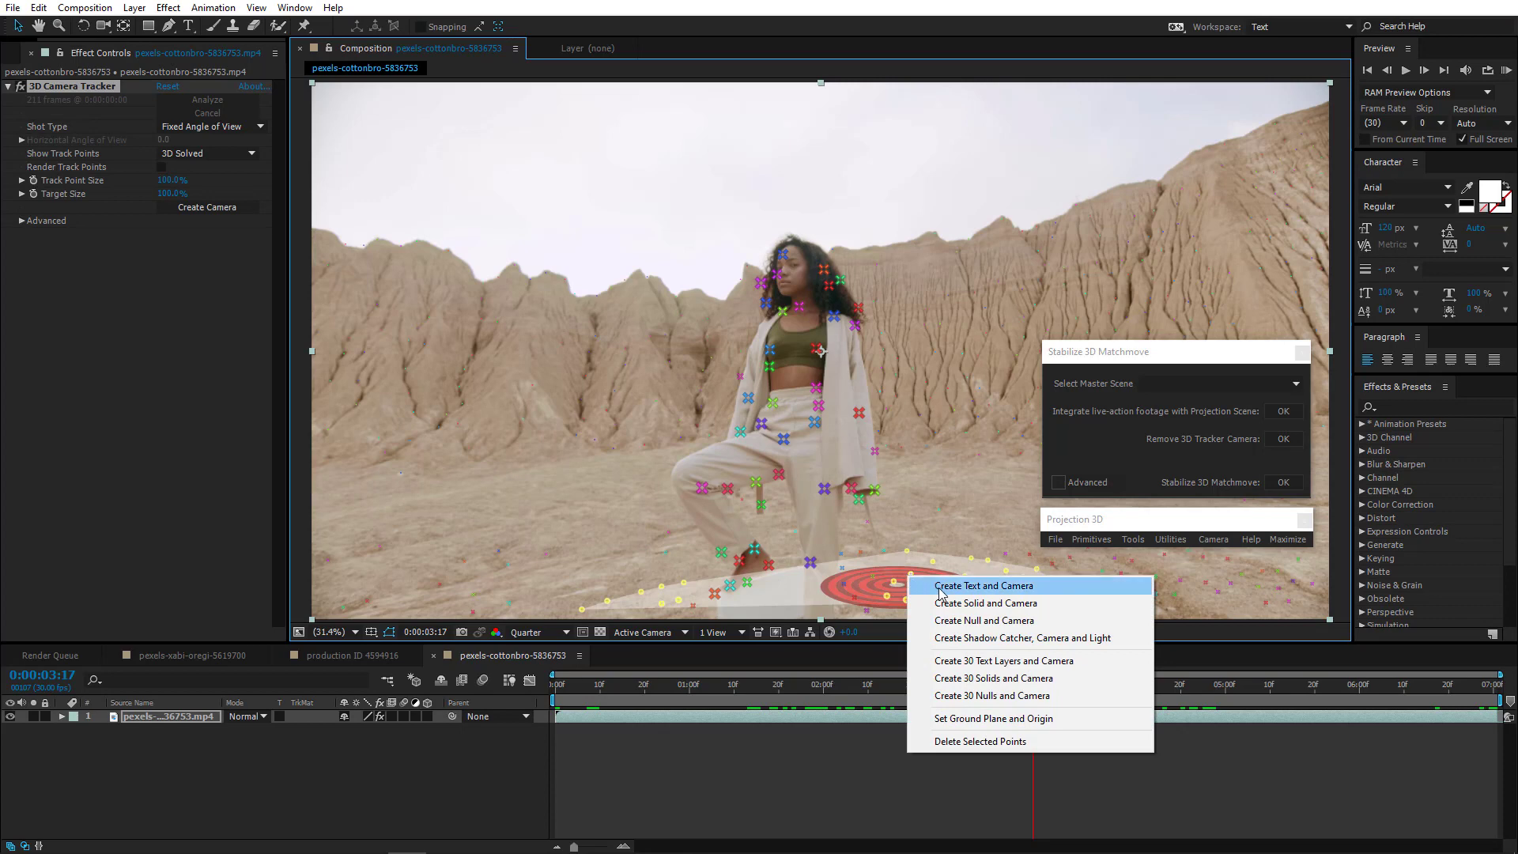
{"action": "left_click", "coordinate": [953, 621]}
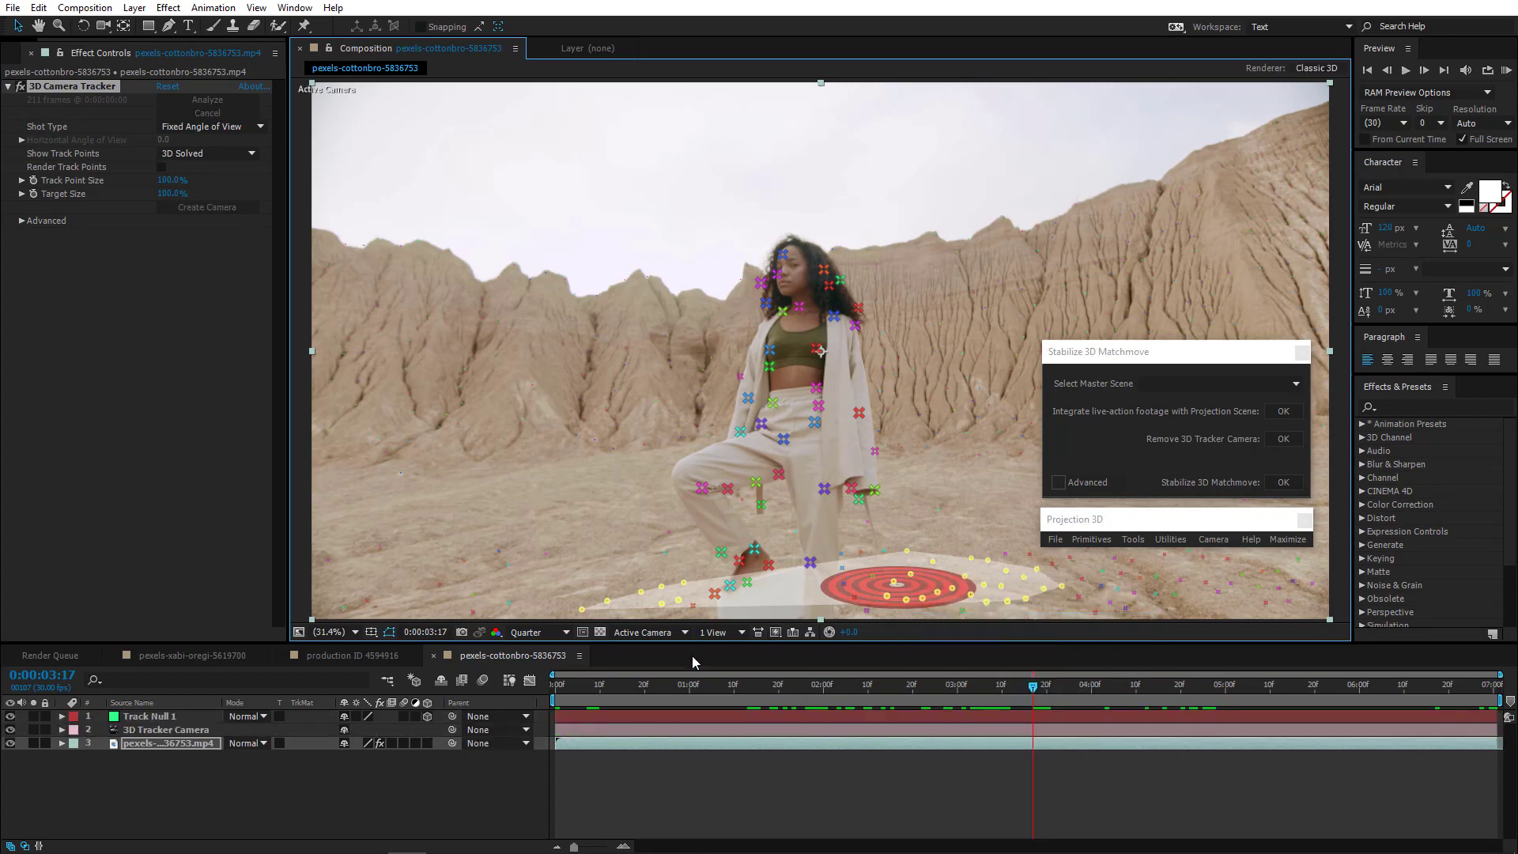
{"action": "left_click", "coordinate": [474, 759]}
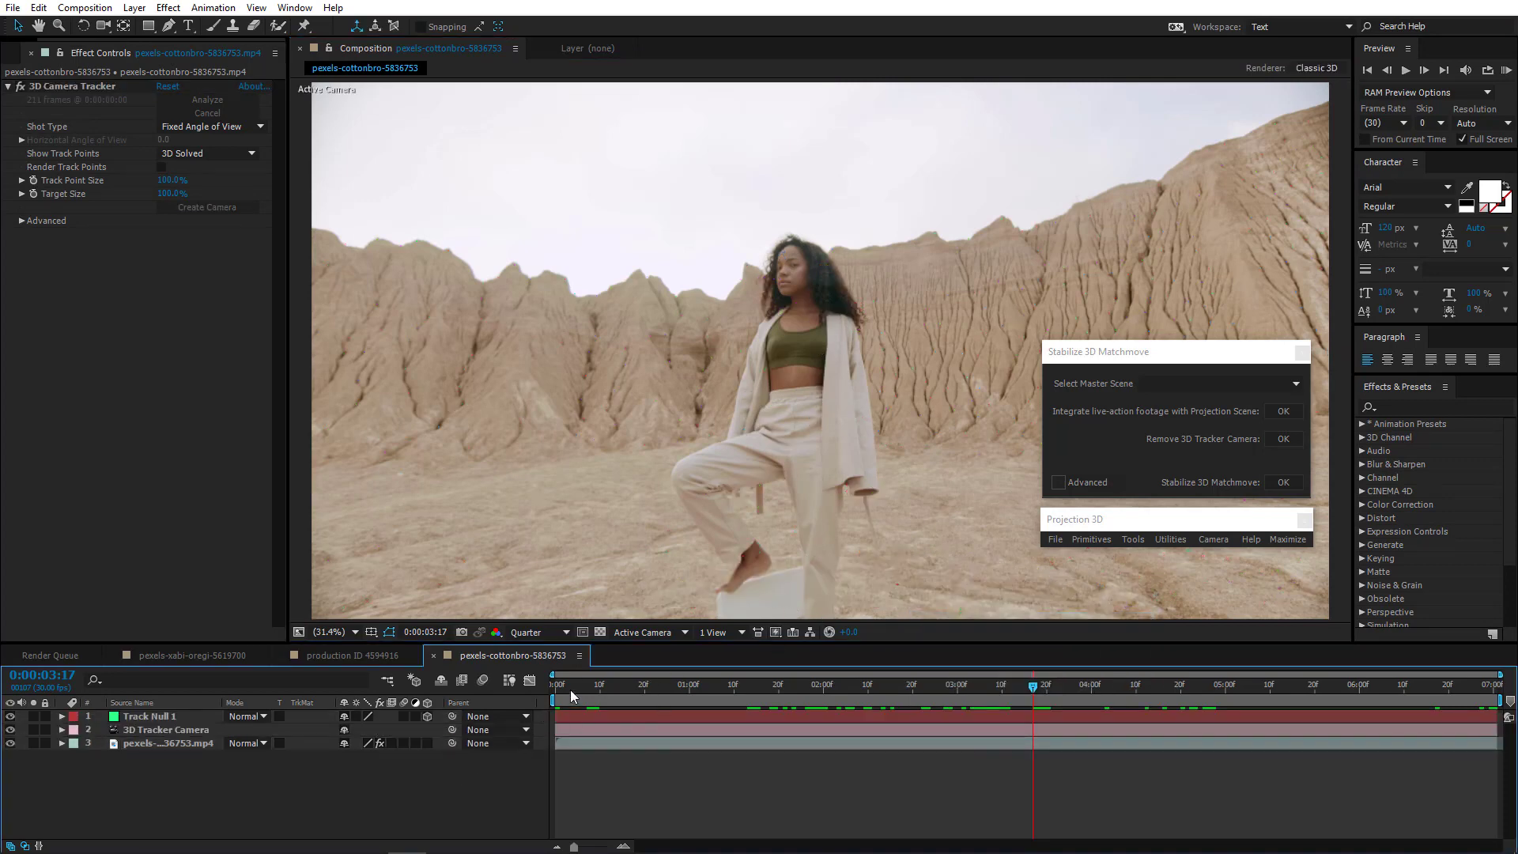
{"action": "left_click_drag", "start_coordinate": [571, 689], "coordinate": [774, 712]}
{"action": "left_click", "coordinate": [173, 714]}
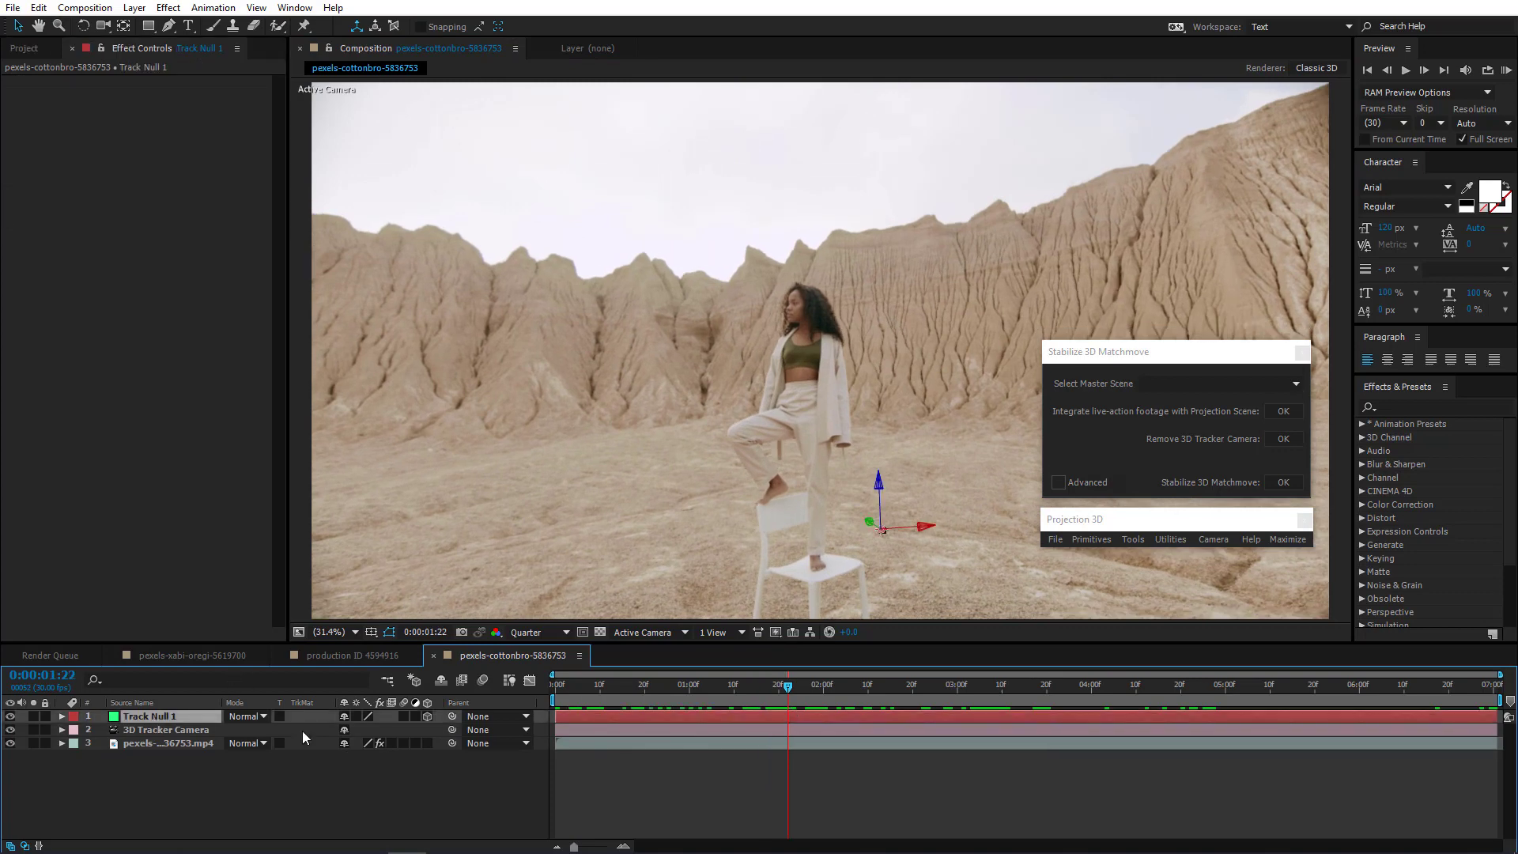
{"action": "left_click", "coordinate": [797, 693]}
{"action": "left_click_drag", "start_coordinate": [907, 710], "coordinate": [782, 729]}
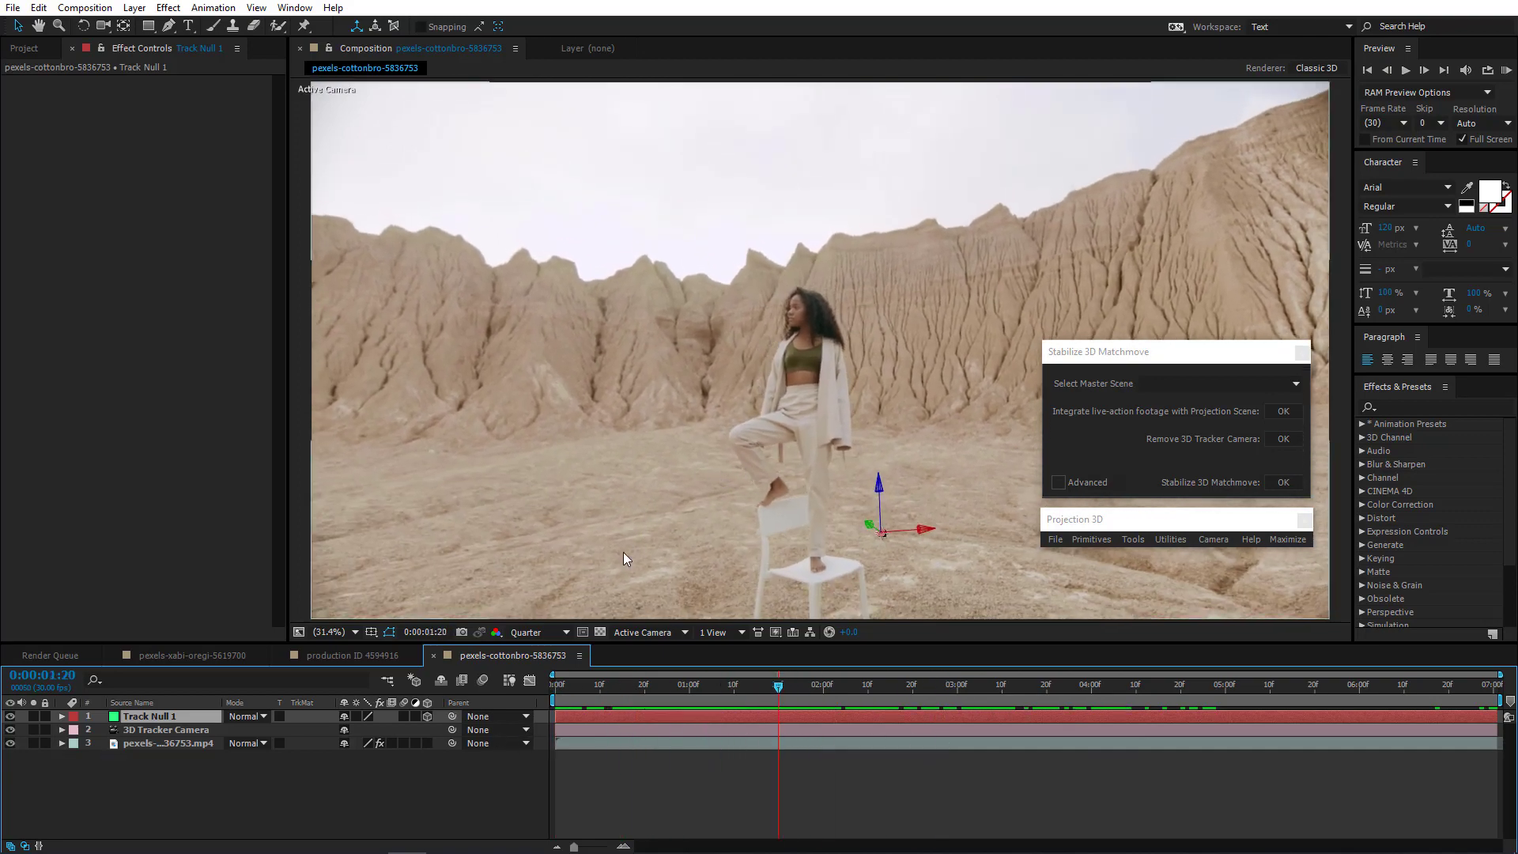
Run Stabilize 3D Matchmove at the first frame on the track null, tracker camera and desert clip layers
{"action": "left_click_drag", "start_coordinate": [153, 790], "coordinate": [196, 705]}
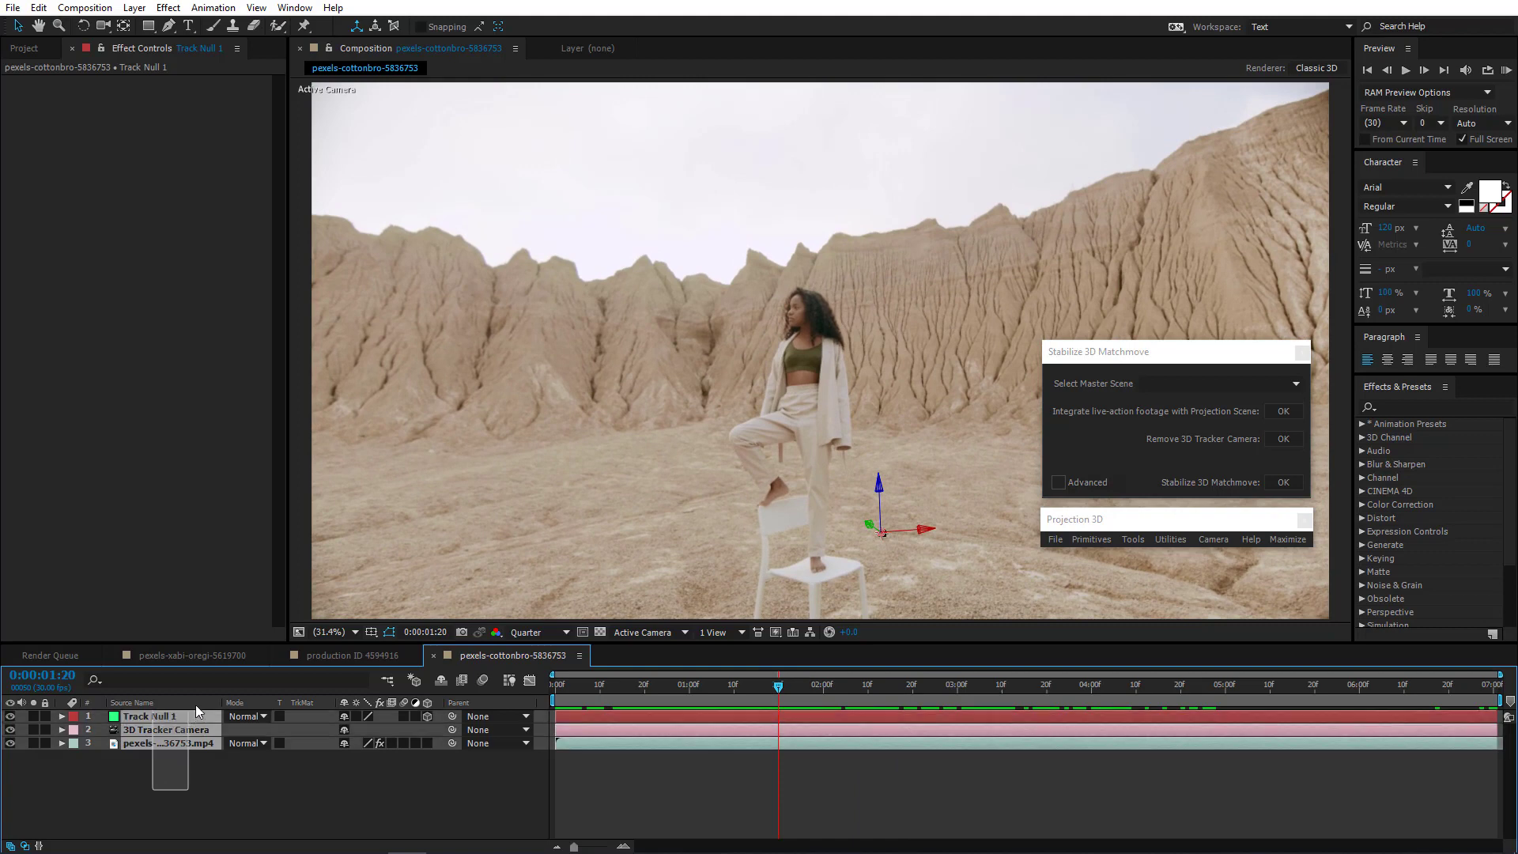
{"action": "key", "text": "Home"}
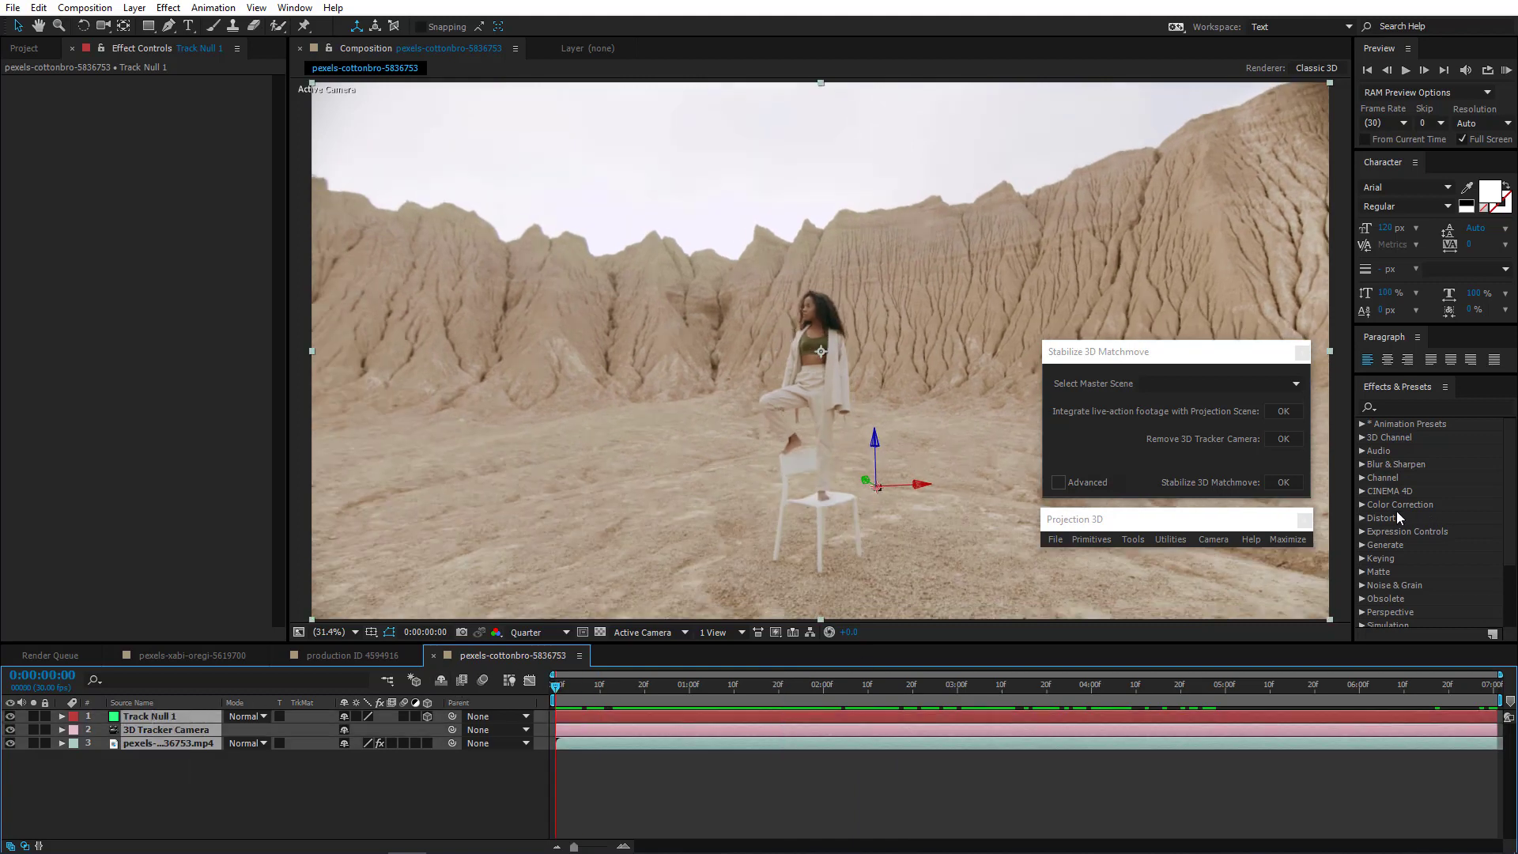
{"action": "left_click", "coordinate": [1285, 482]}
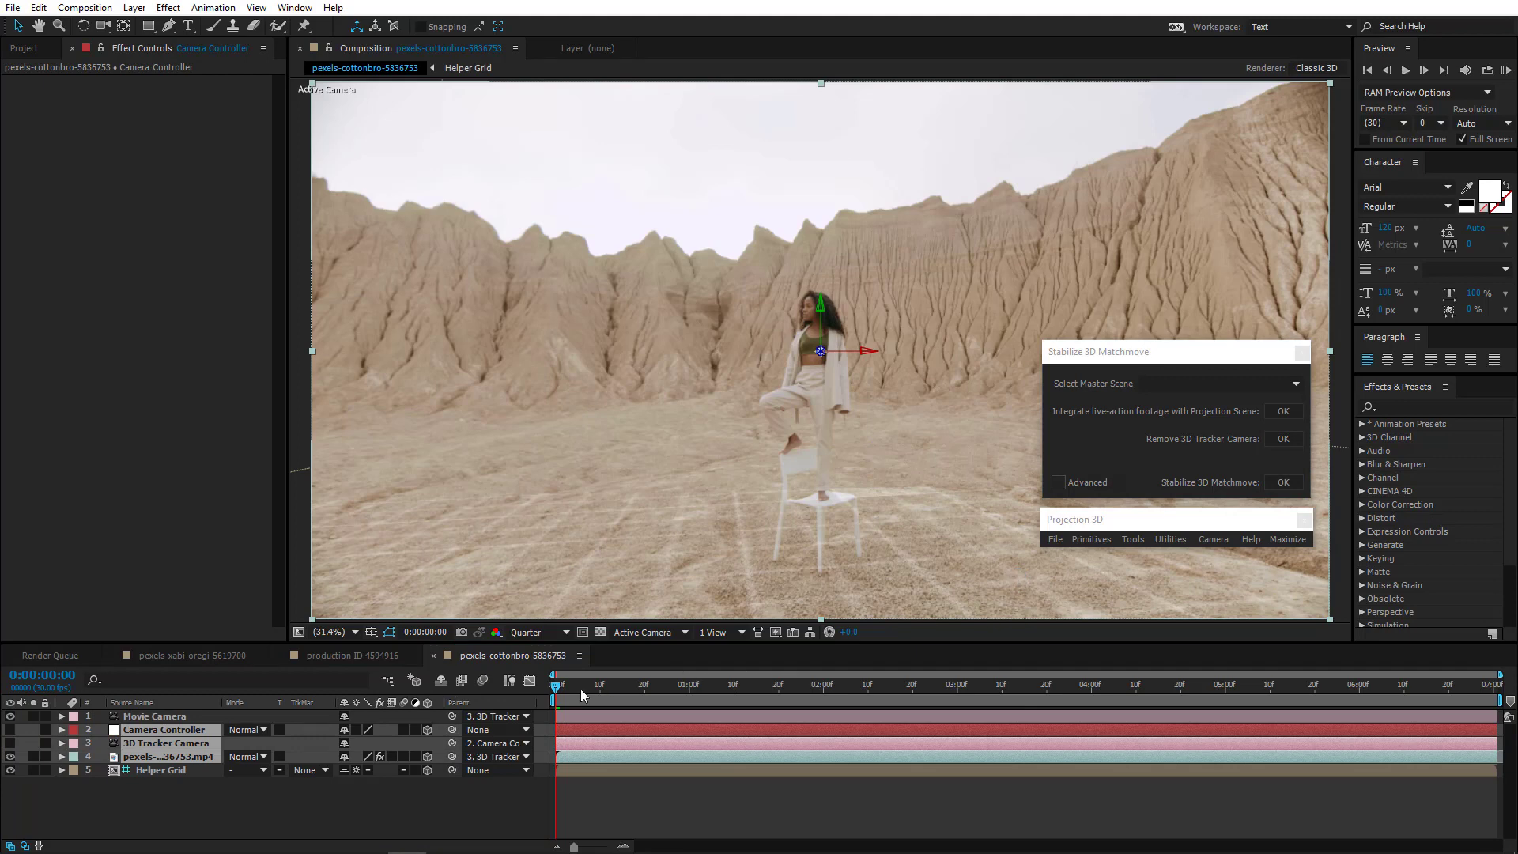
Move to 0:00:01:20 and set the Movie Camera's parent to None
{"action": "left_click_drag", "start_coordinate": [582, 694], "coordinate": [780, 695]}
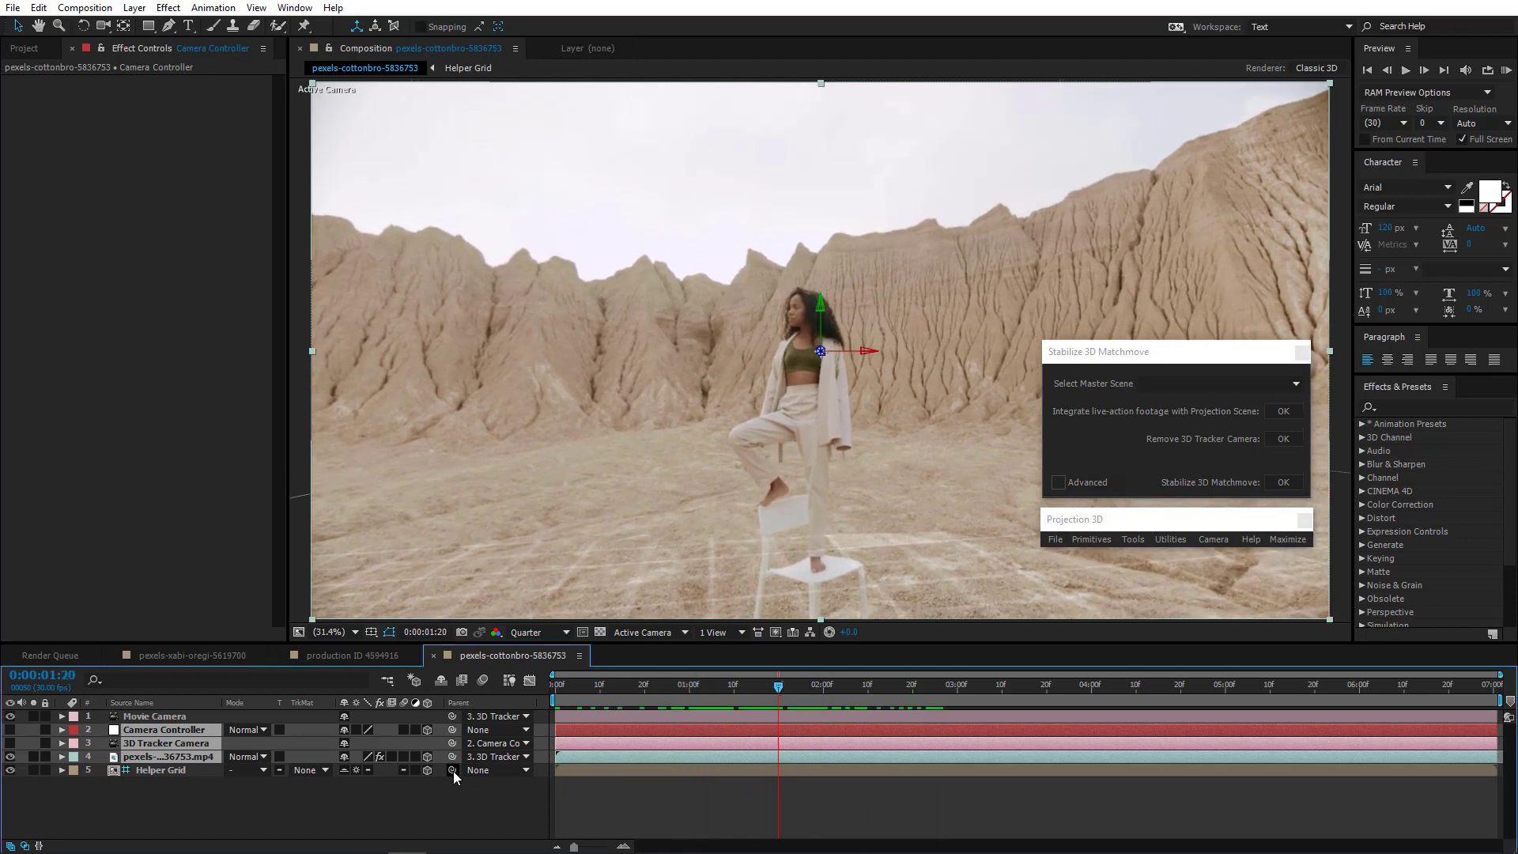
{"action": "left_click", "coordinate": [302, 788]}
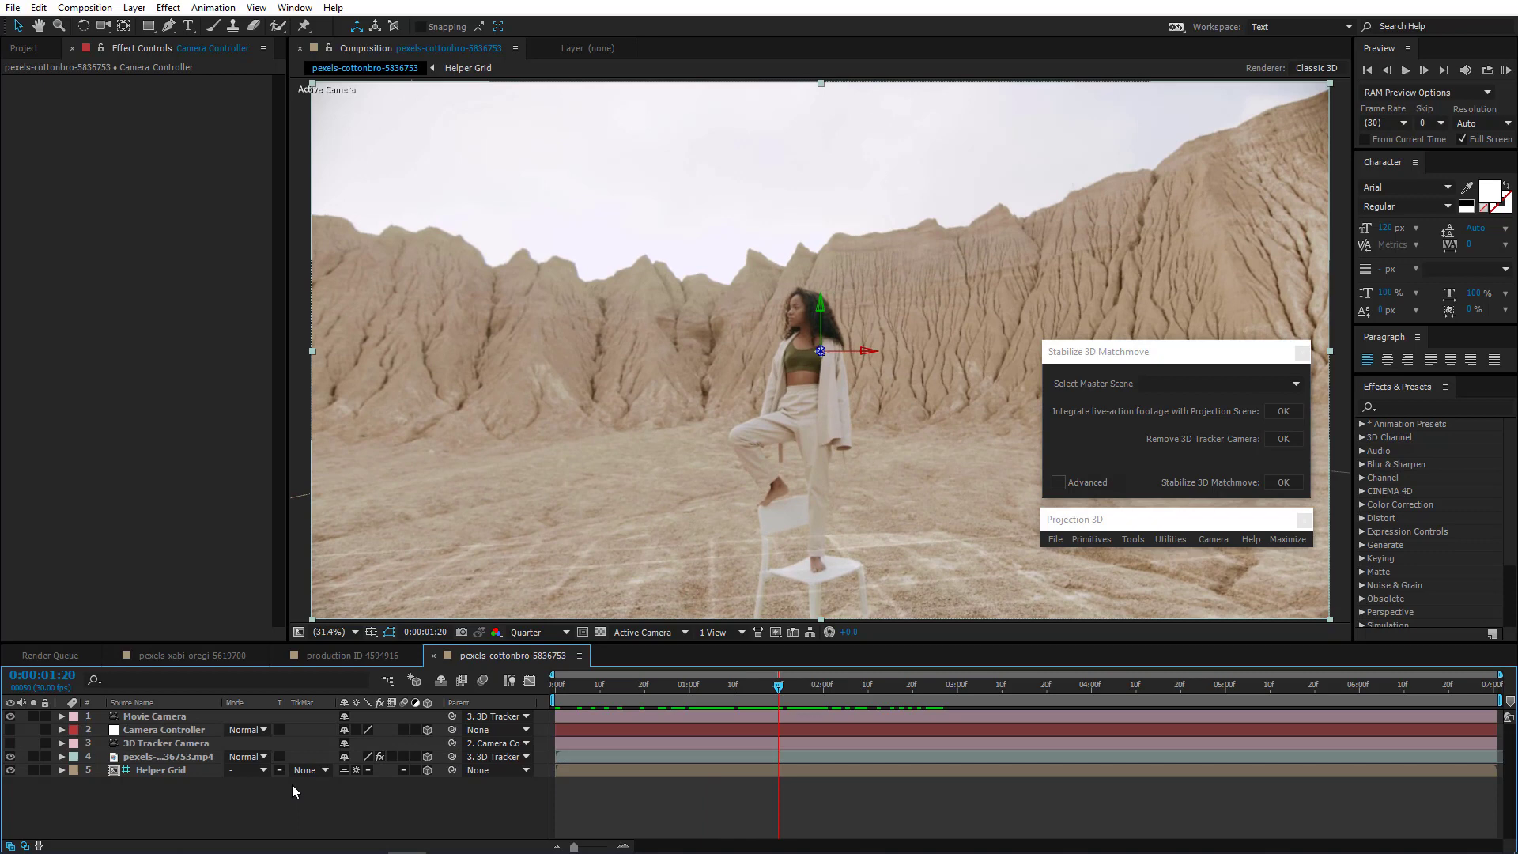
{"action": "left_click", "coordinate": [191, 717]}
{"action": "left_click", "coordinate": [498, 716]}
{"action": "left_click", "coordinate": [511, 733]}
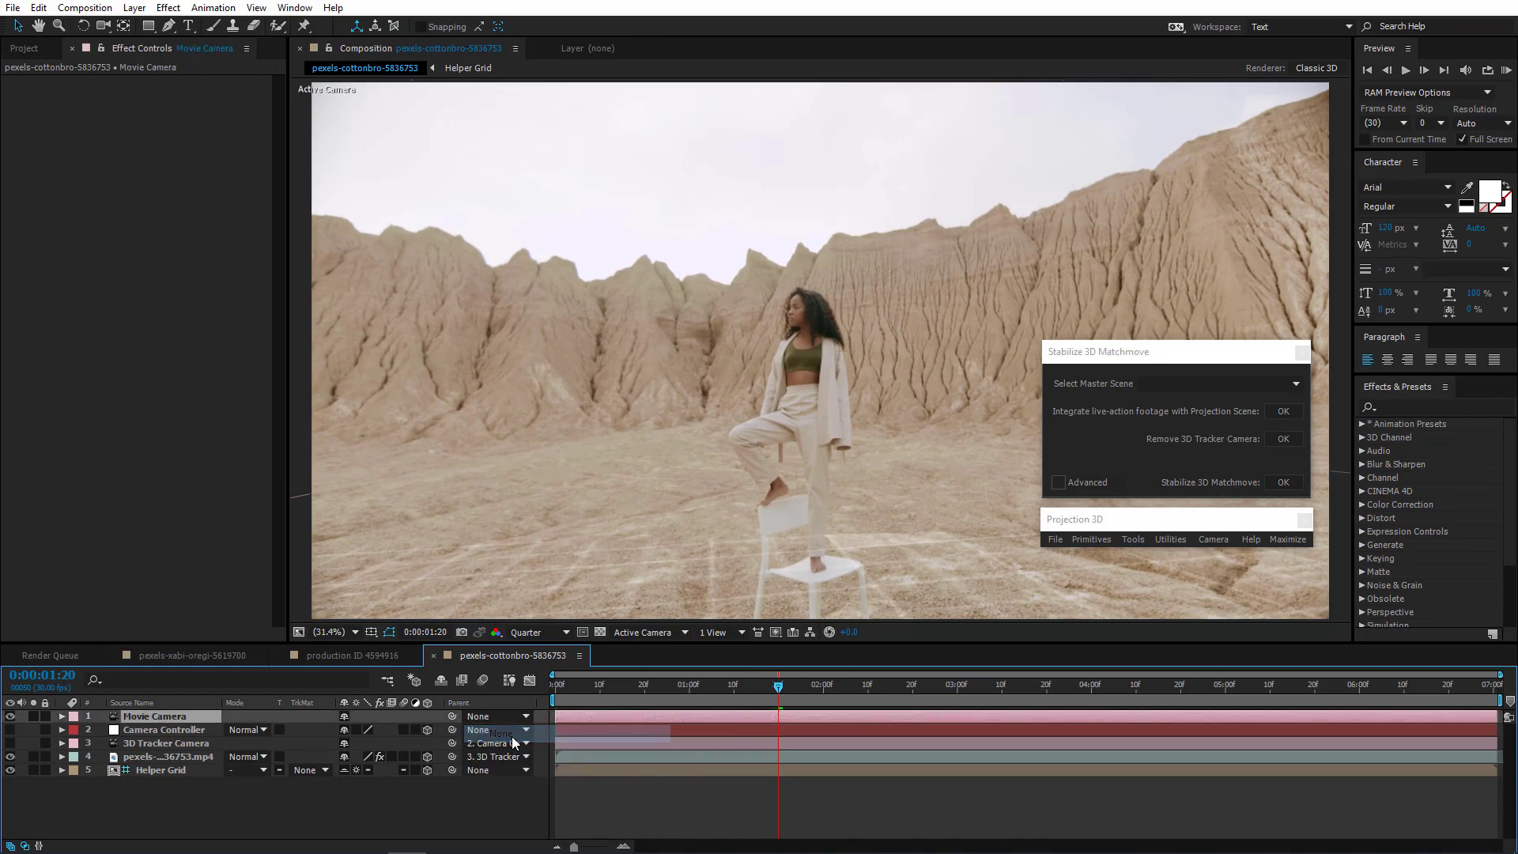
Copy the 3D Tracker Camera's keyframes to the Movie Camera at 0:00:01:20 and 0:00:07:00 using the advanced Matchmove options
{"action": "left_click", "coordinate": [176, 745], "text": "ctrl"}
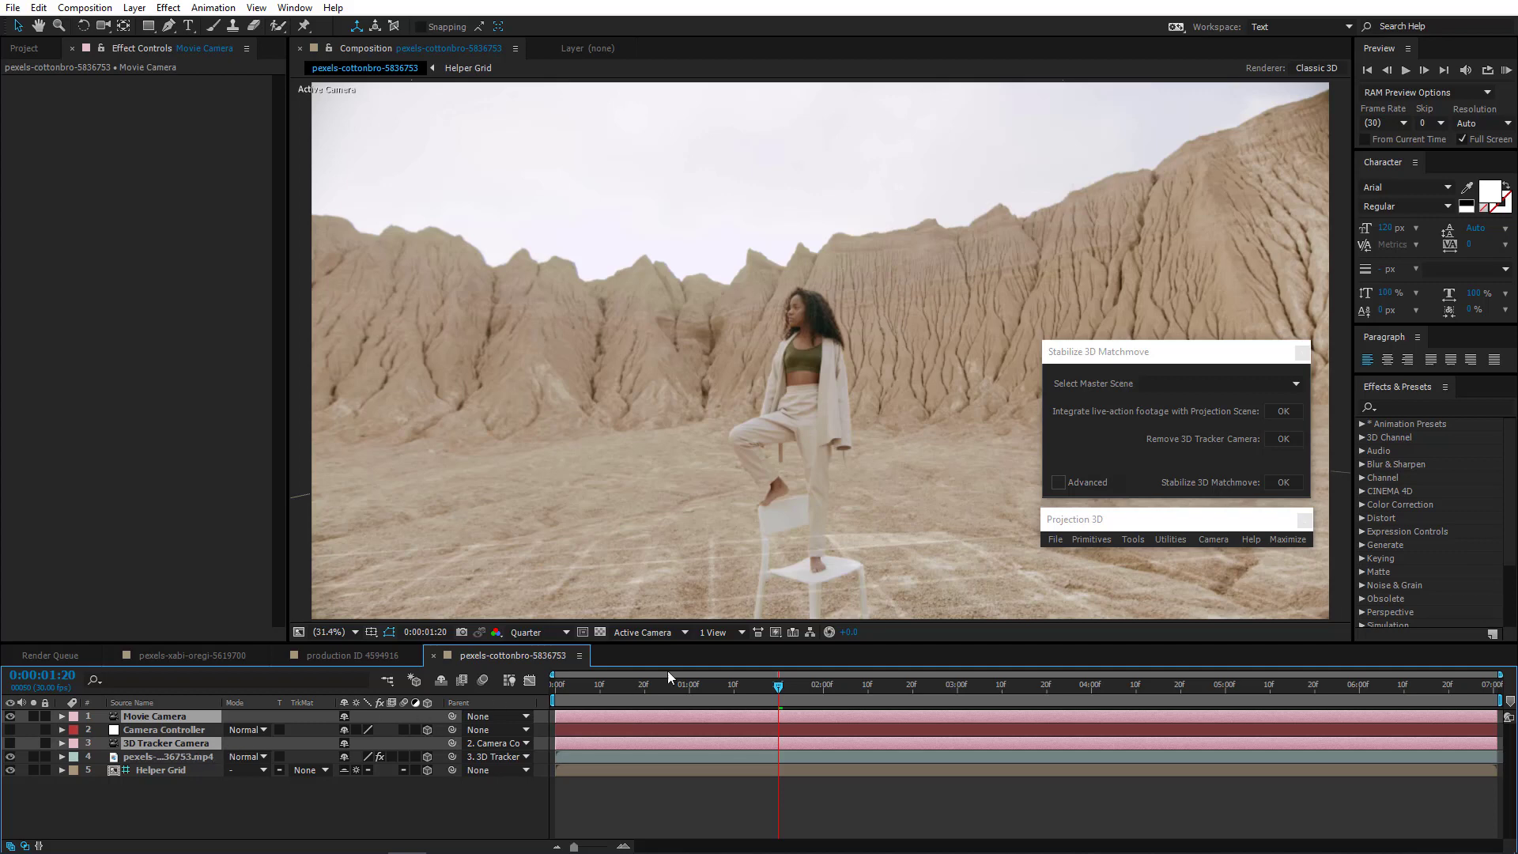
{"action": "left_click", "coordinate": [1060, 481]}
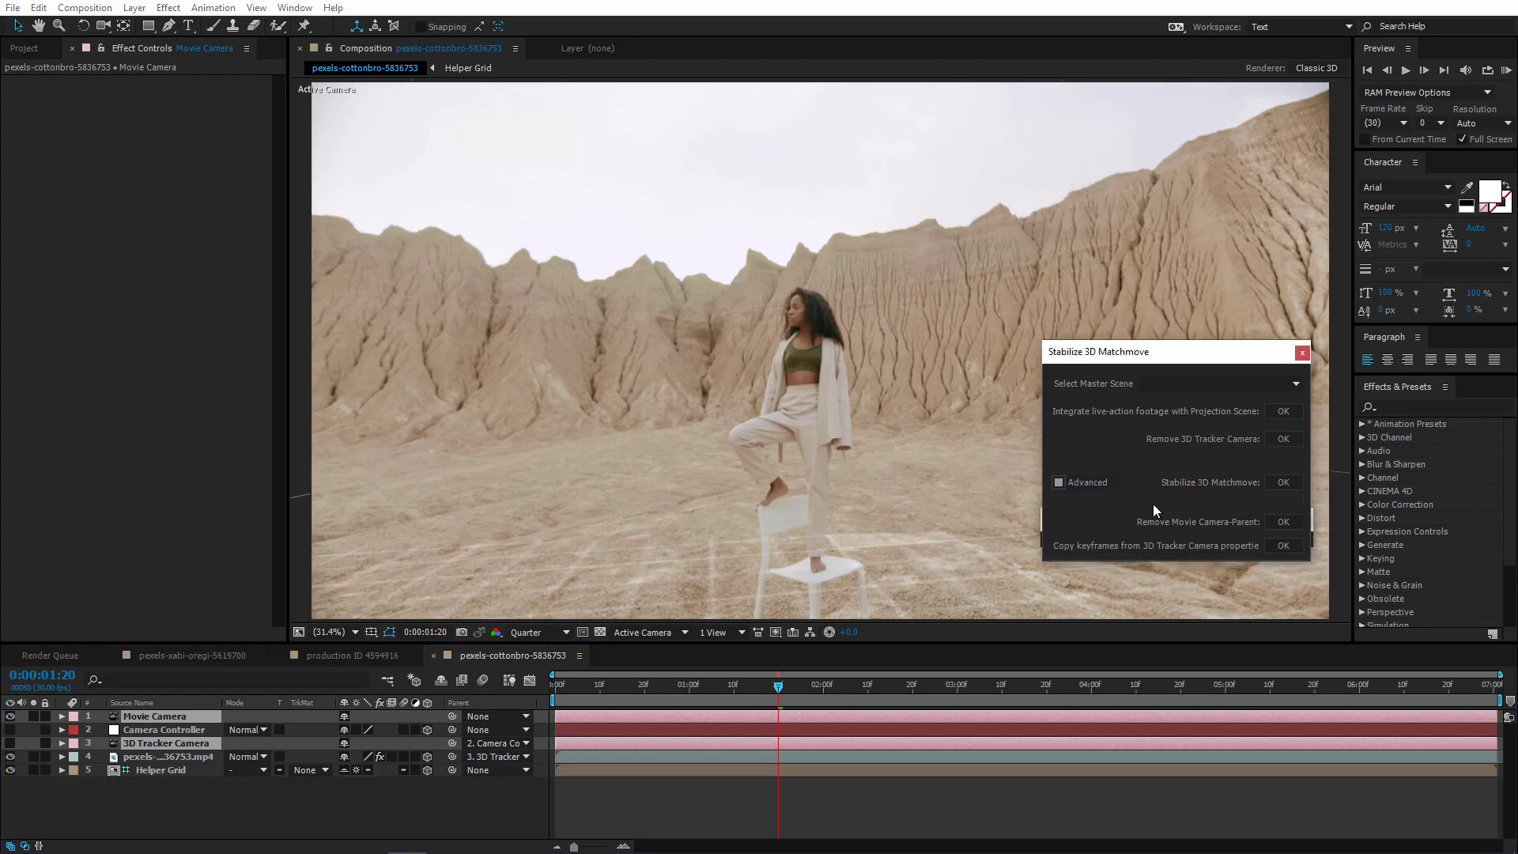
{"action": "left_click", "coordinate": [1284, 546]}
{"action": "left_click_drag", "start_coordinate": [830, 686], "coordinate": [1493, 686]}
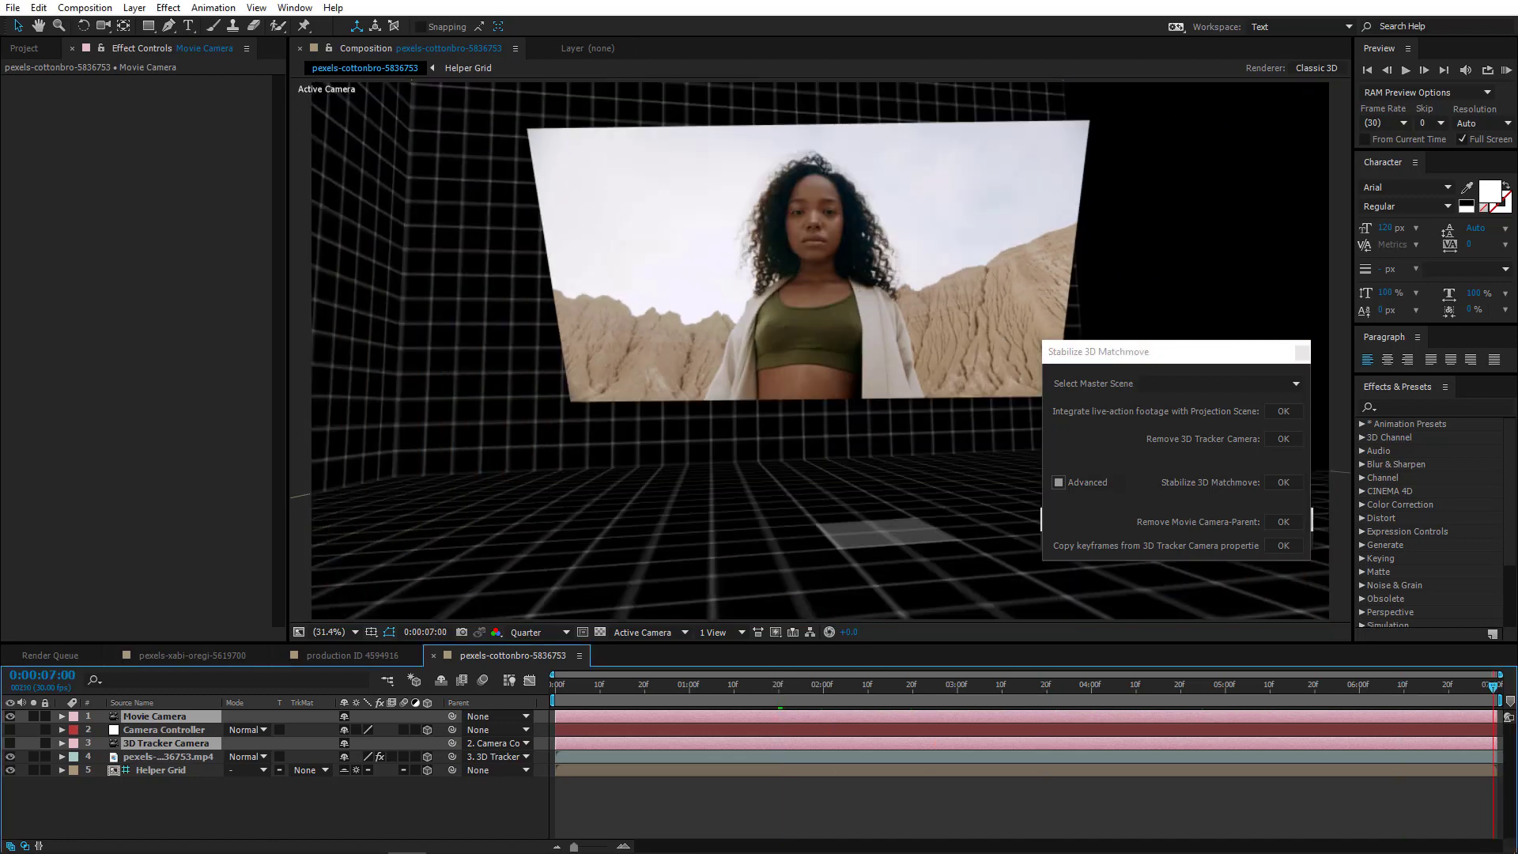
{"action": "left_click", "coordinate": [1292, 549]}
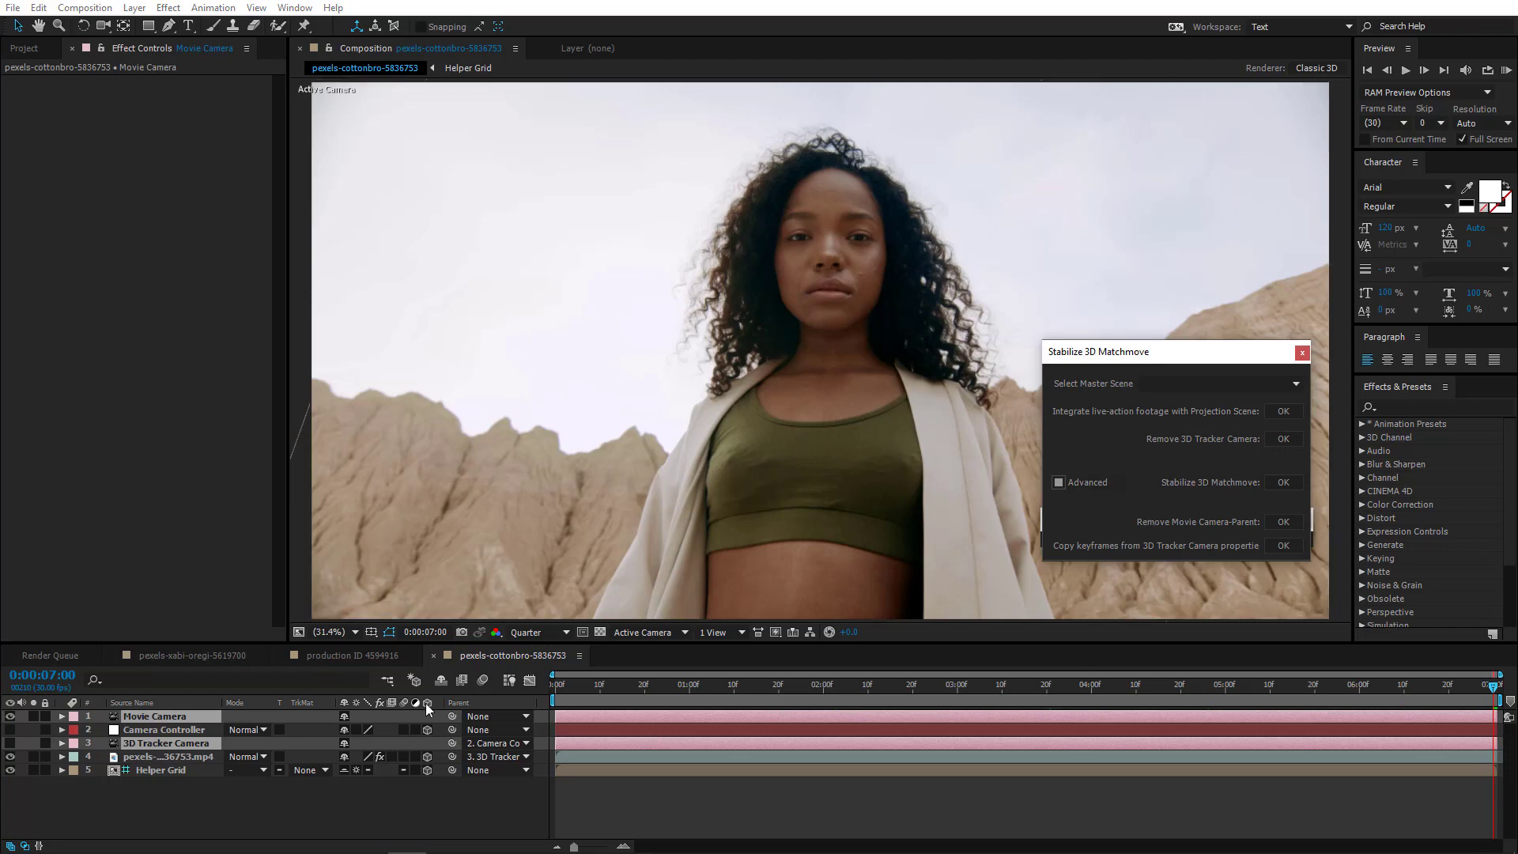
Reveal the Movie Camera's keyframes and reframe it at 0:00:01:20, closer and lower on the woman's body and the chair
{"action": "left_click", "coordinate": [188, 810]}
{"action": "left_click", "coordinate": [185, 716]}
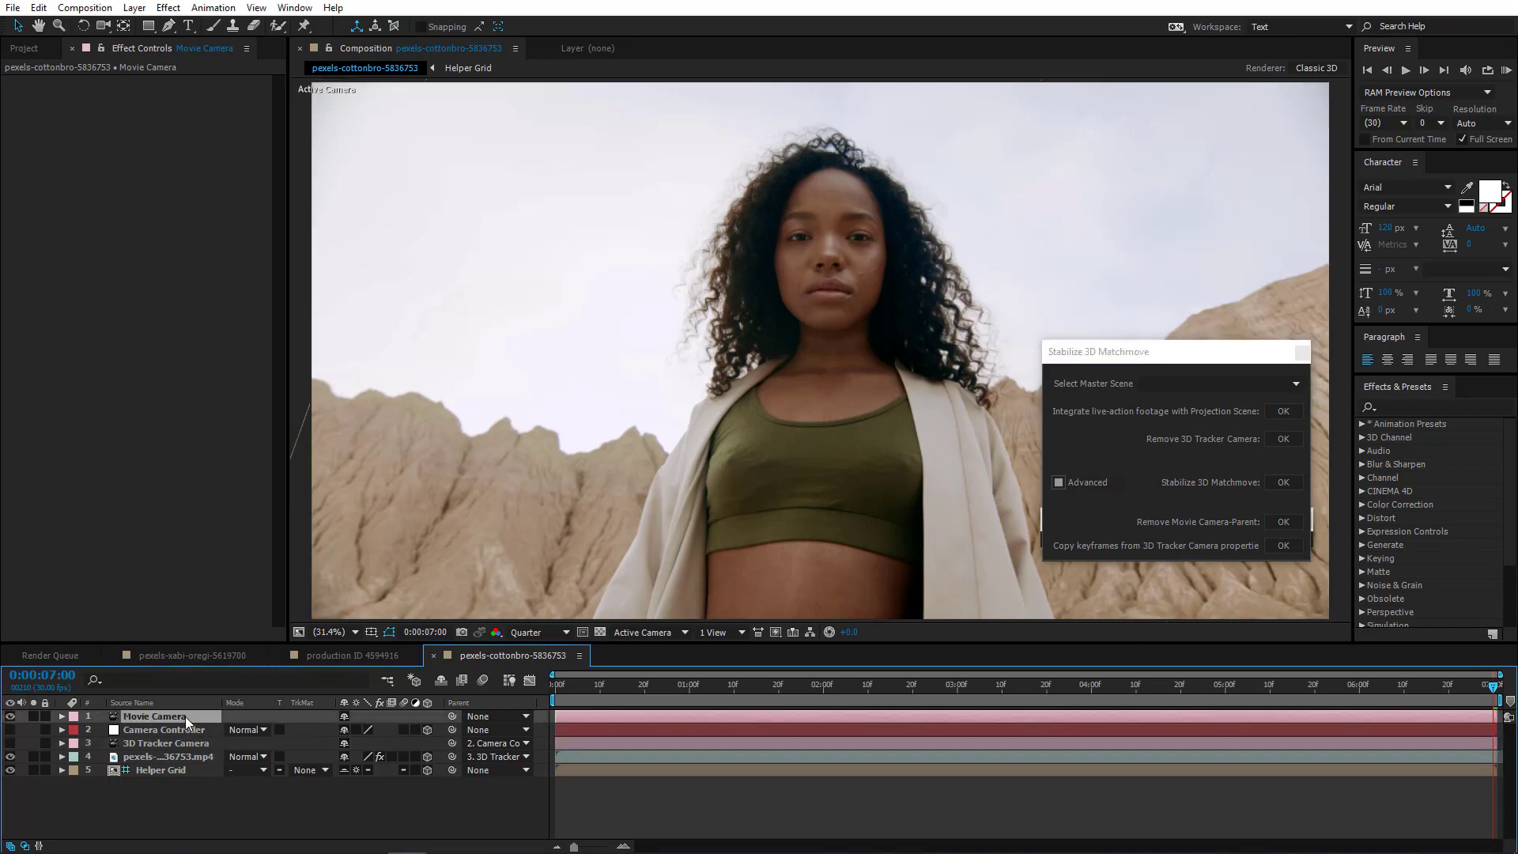
{"action": "key", "text": "u"}
{"action": "left_click_drag", "start_coordinate": [781, 702], "coordinate": [732, 705]}
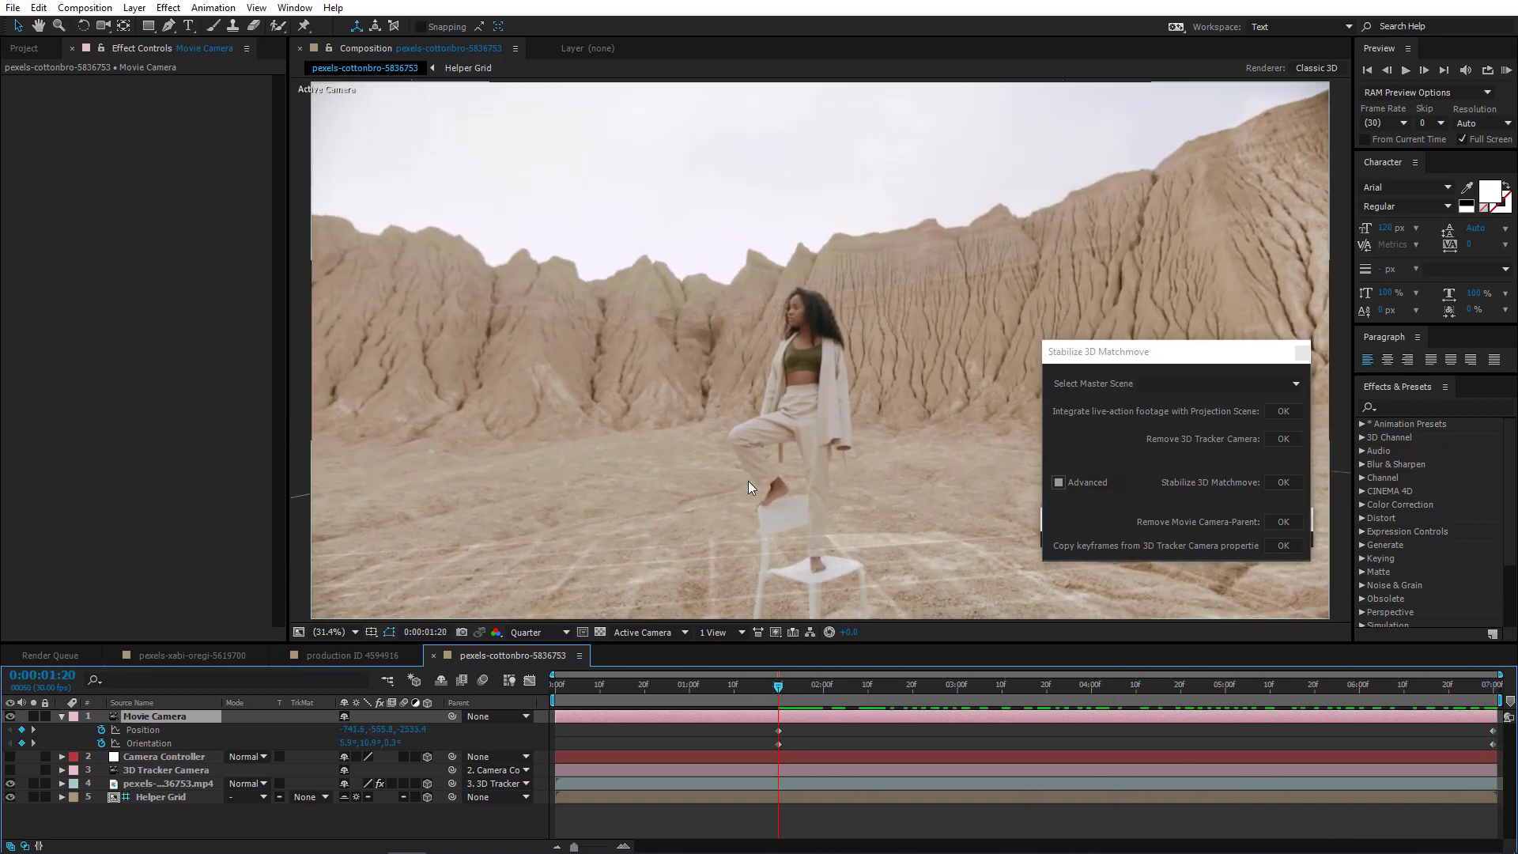
{"action": "scroll", "coordinate": [745, 480], "scroll_direction": "down", "scroll_amount": 2}
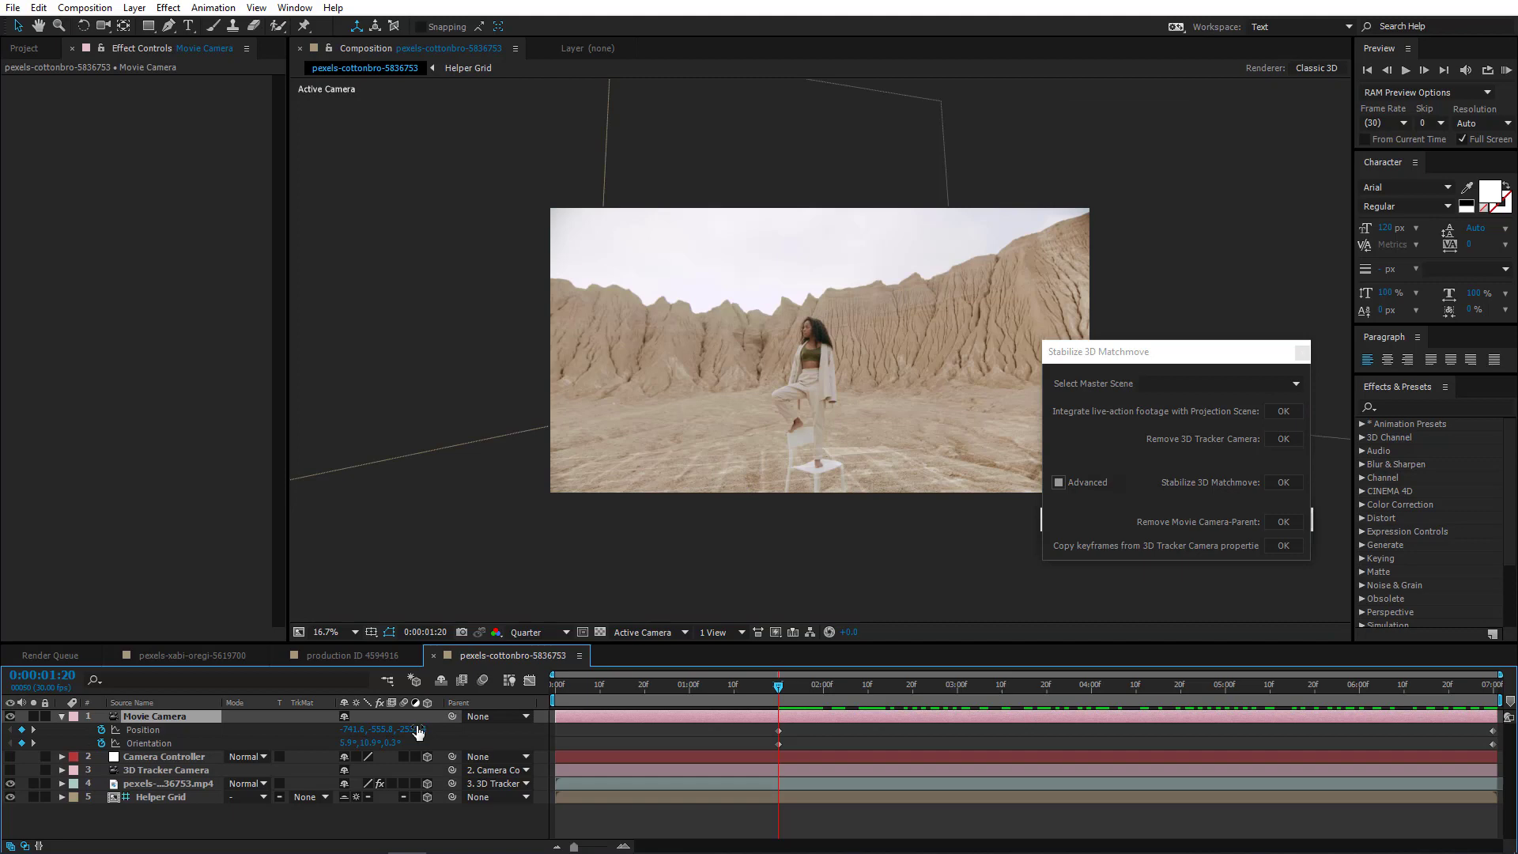
{"action": "left_click", "coordinate": [102, 26]}
{"action": "left_click_drag", "start_coordinate": [828, 357], "coordinate": [855, 333]}
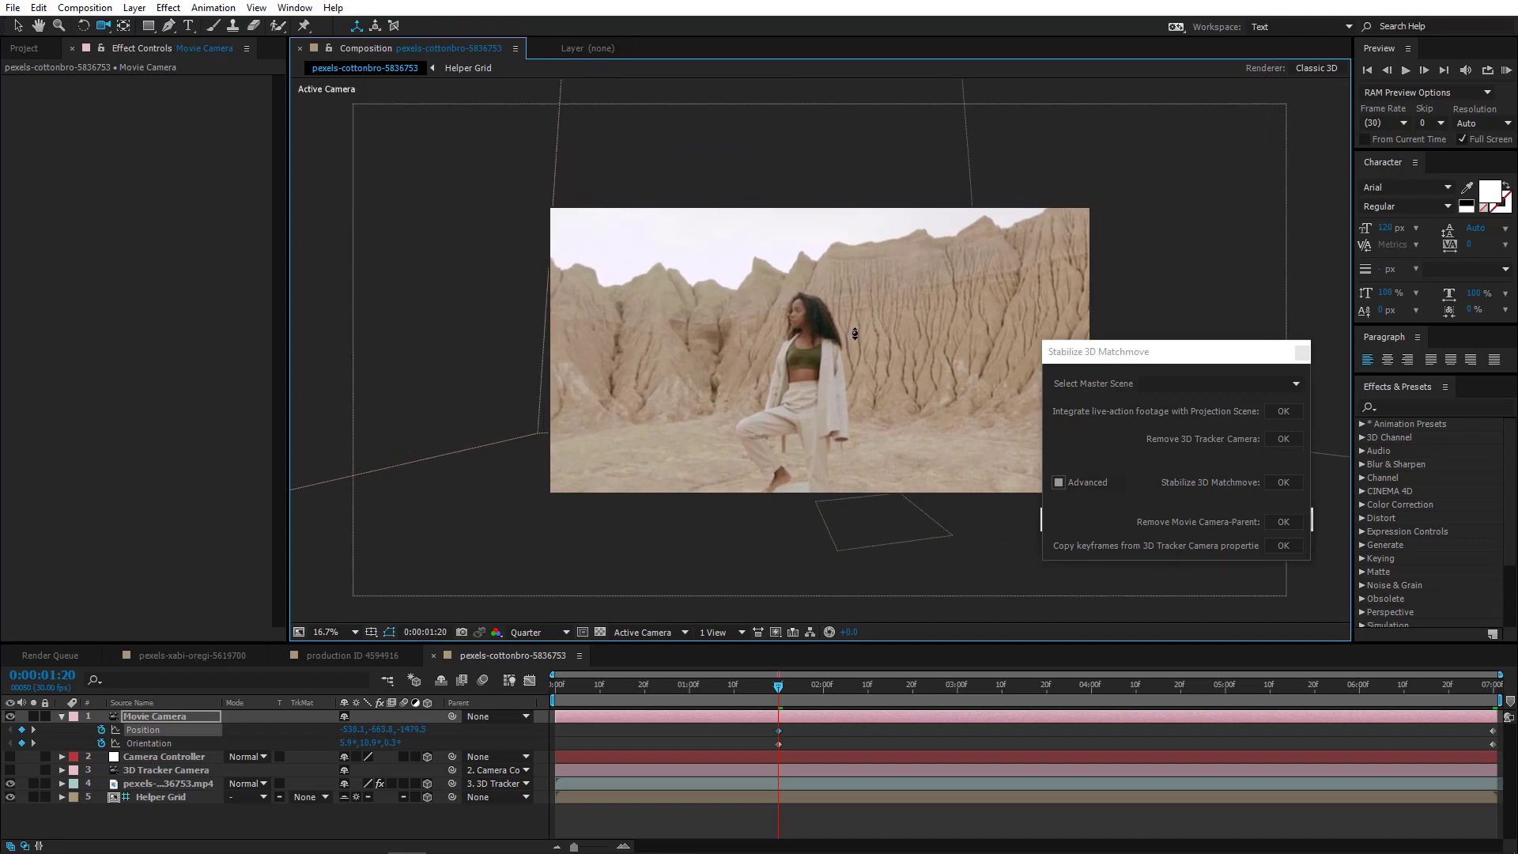
{"action": "left_click_drag", "start_coordinate": [827, 389], "coordinate": [850, 319]}
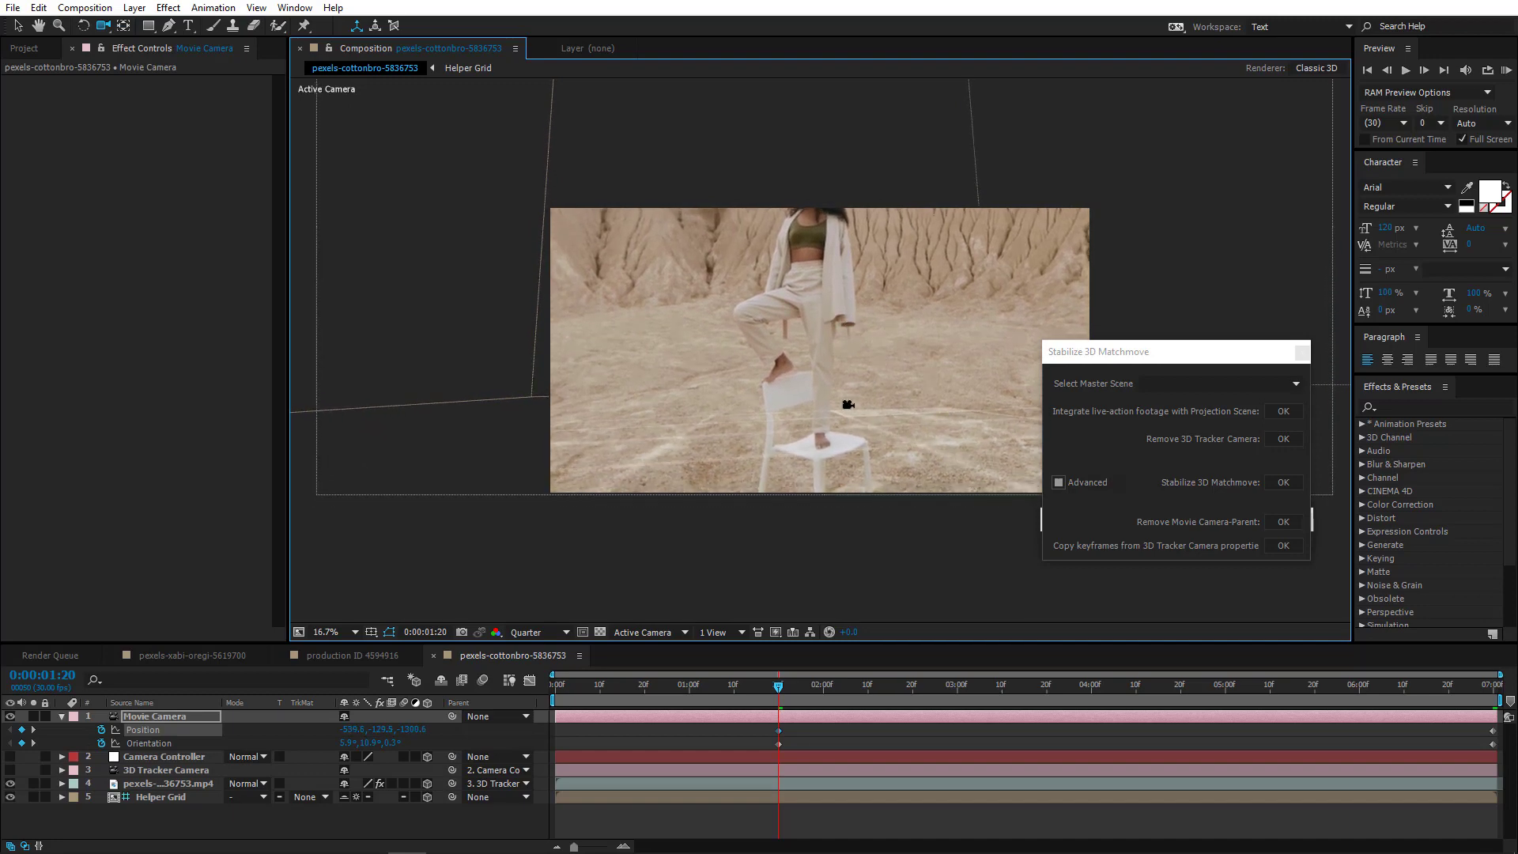
{"action": "left_click_drag", "start_coordinate": [847, 404], "coordinate": [851, 405]}
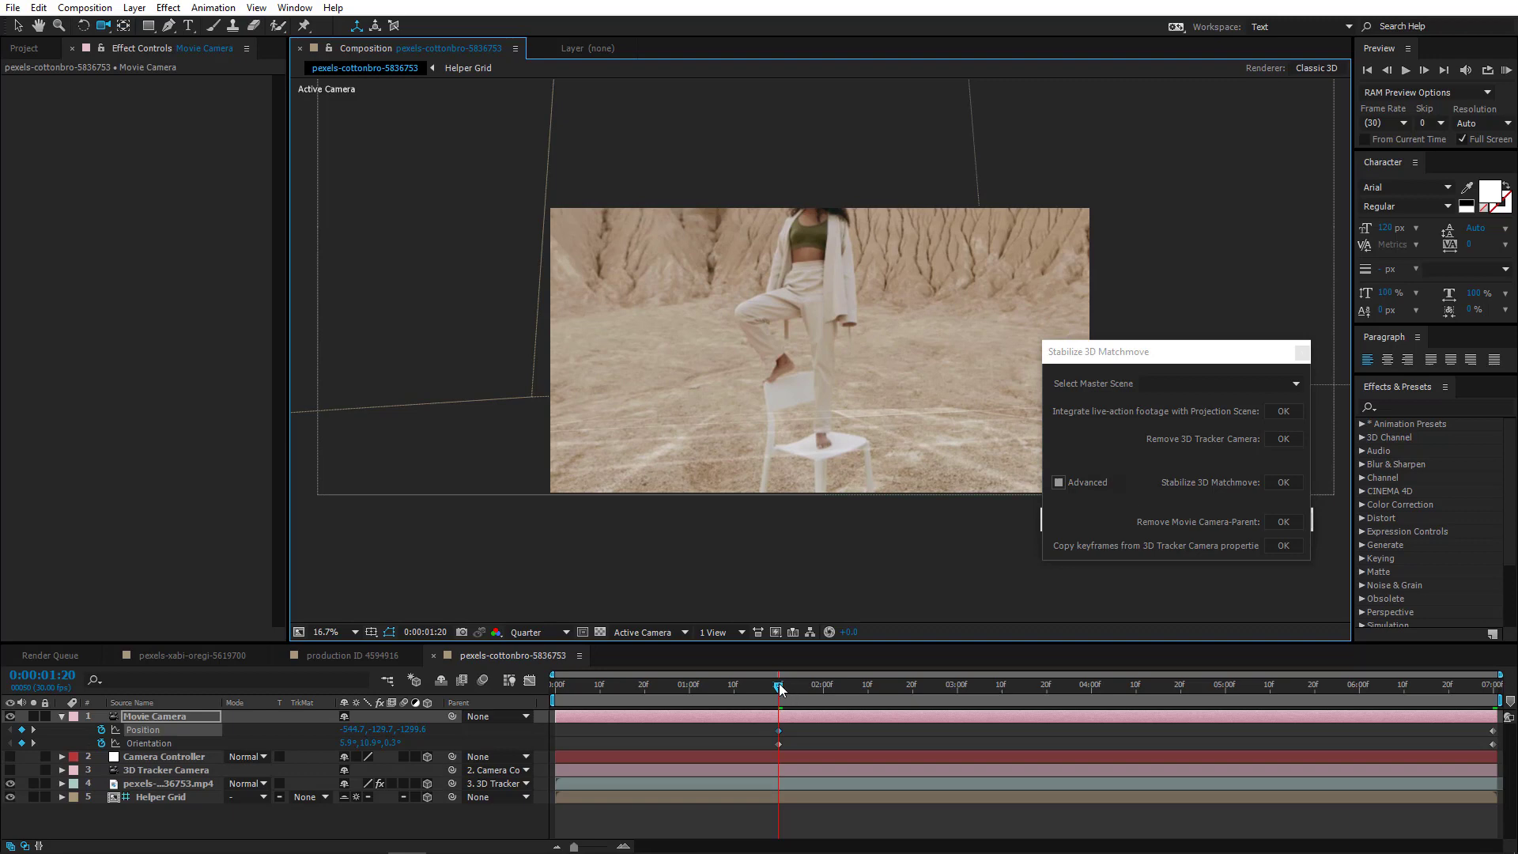
Set the Movie Camera's Y position to about -624 at 0:00:05:14 and move the camera slightly closer at 0:00:07:00
{"action": "left_click_drag", "start_coordinate": [779, 688], "coordinate": [1289, 683]}
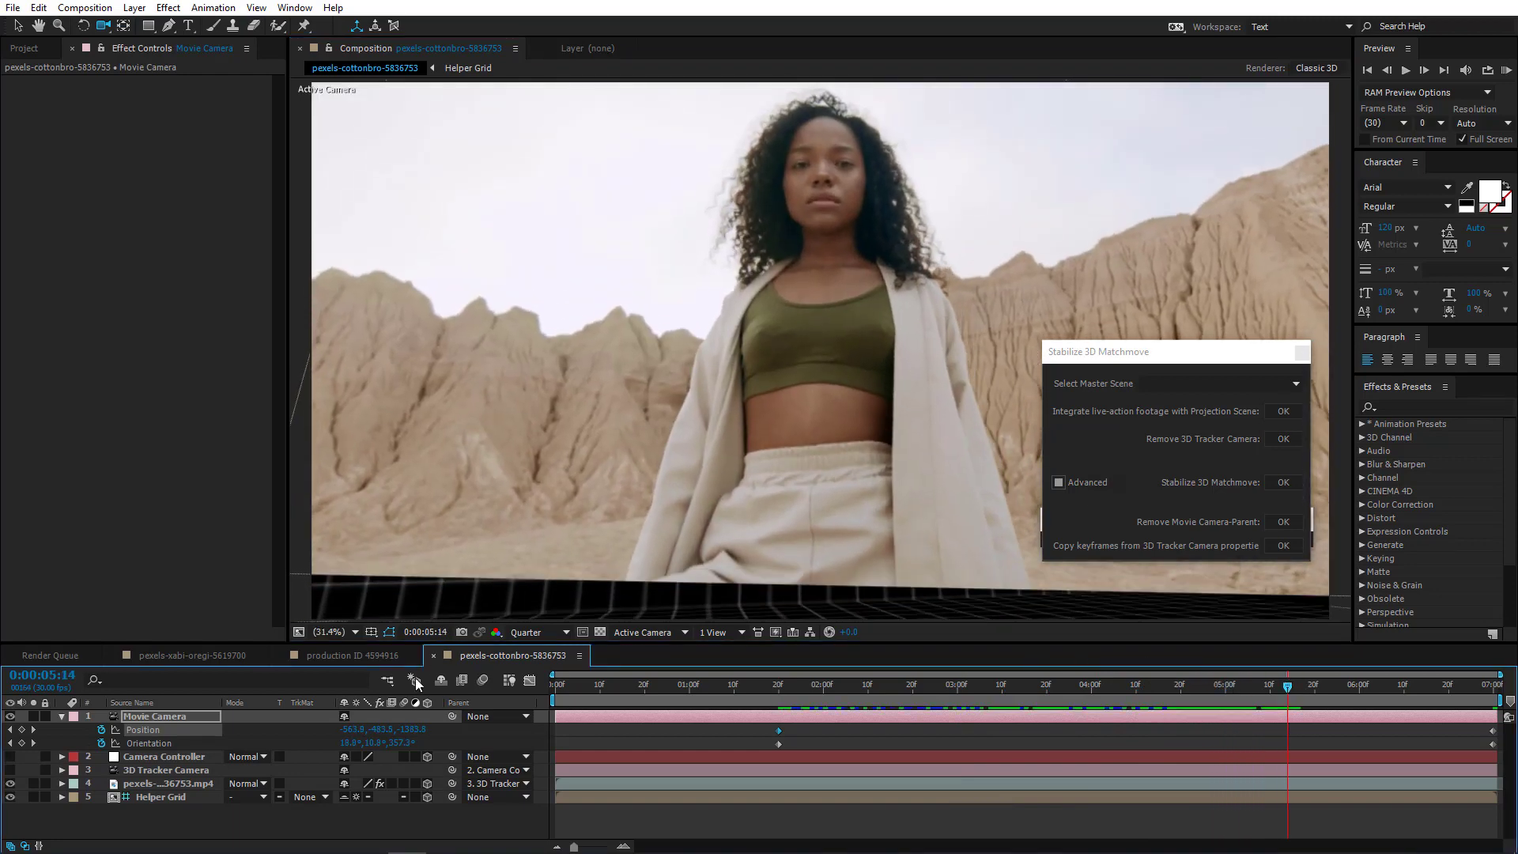
{"action": "scroll", "coordinate": [624, 467], "scroll_direction": "down", "scroll_amount": 2}
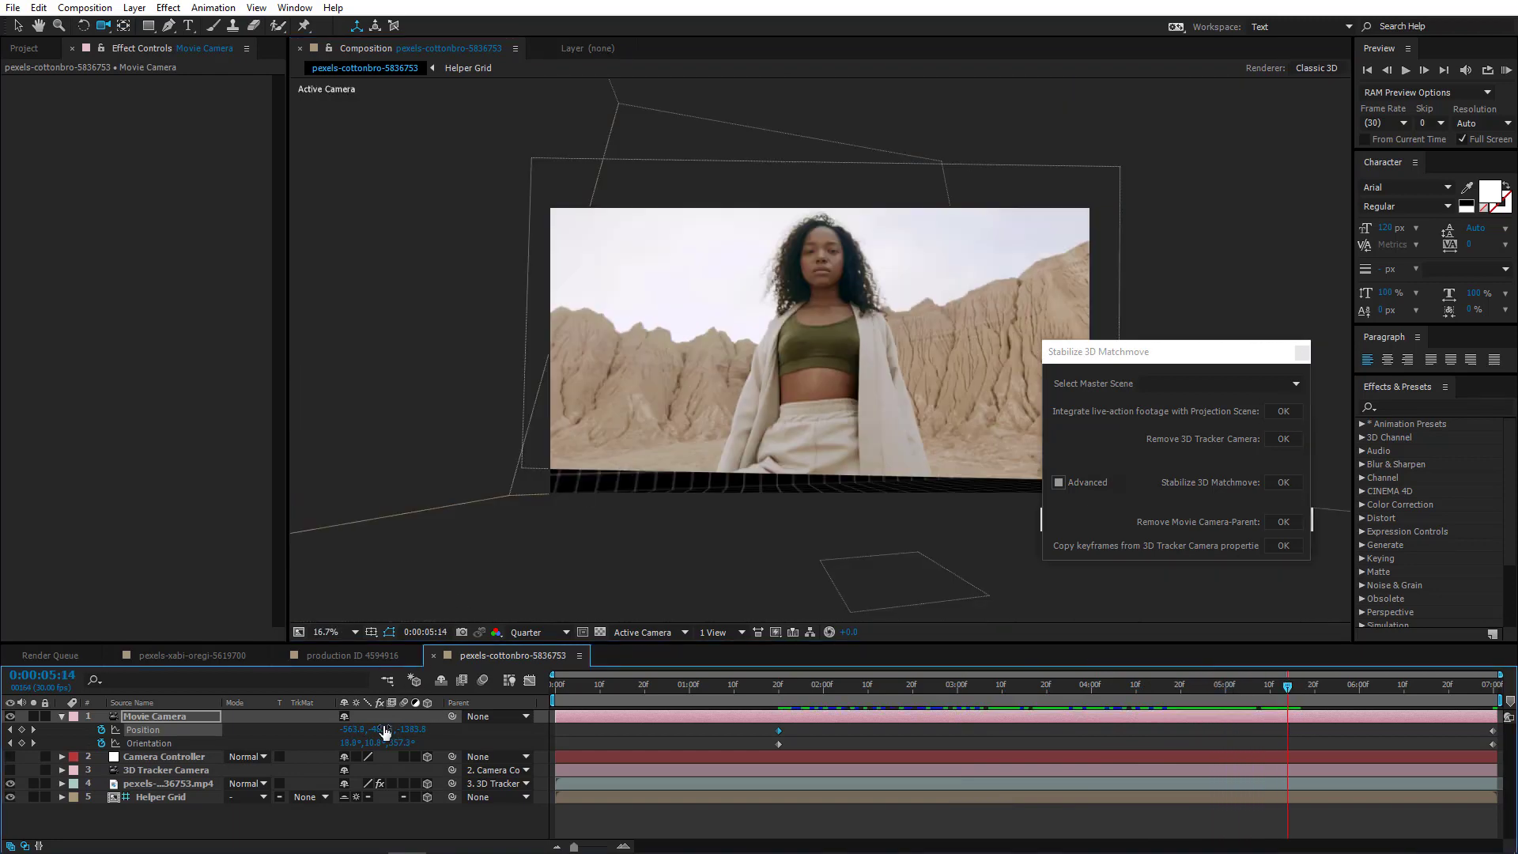
{"action": "left_click_drag", "start_coordinate": [385, 729], "coordinate": [268, 726]}
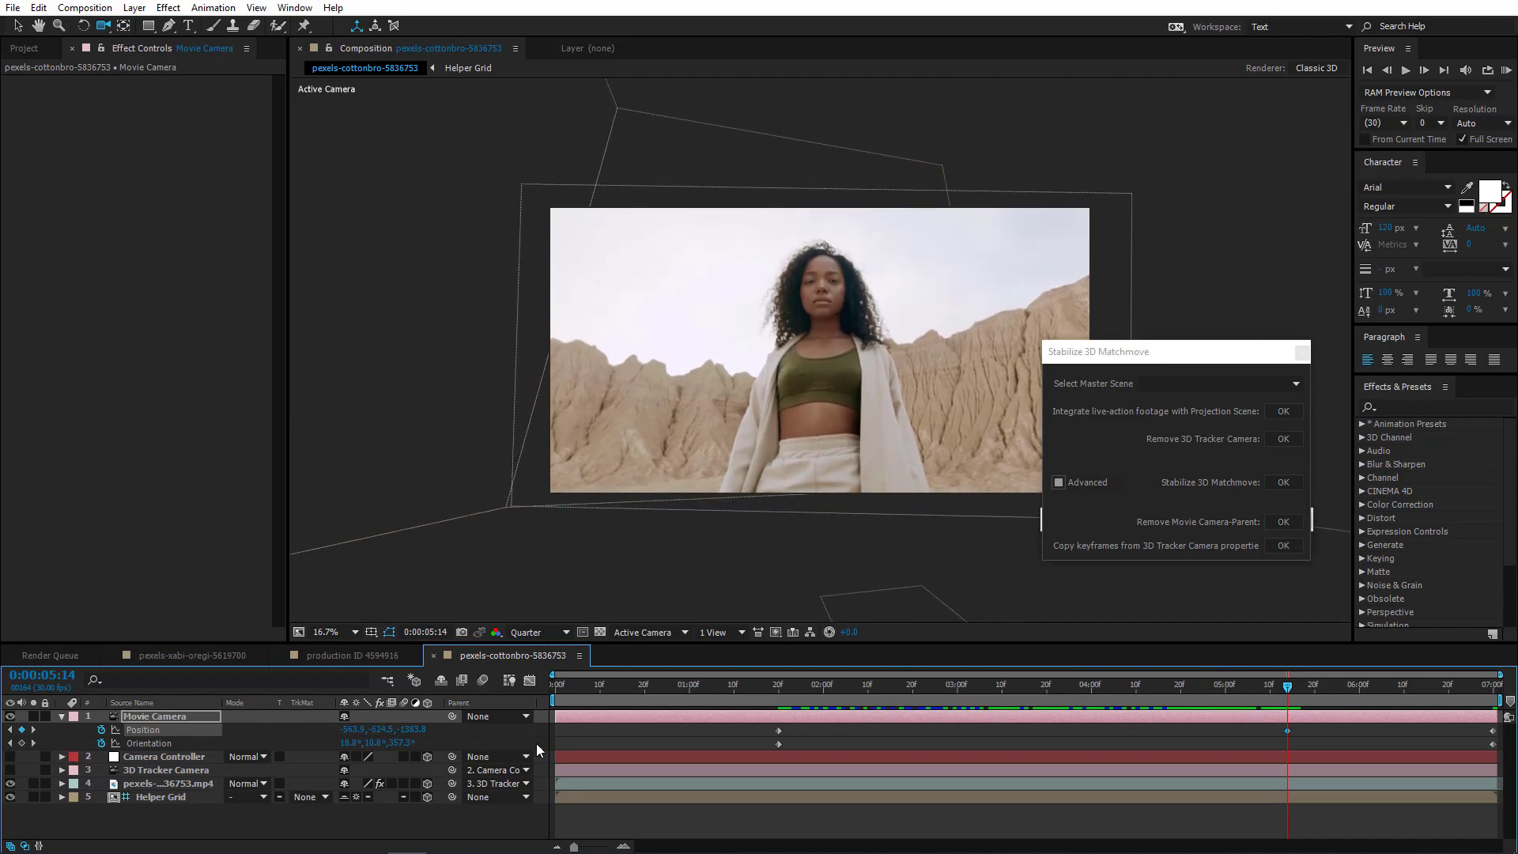
{"action": "left_click_drag", "start_coordinate": [1088, 681], "coordinate": [1493, 684]}
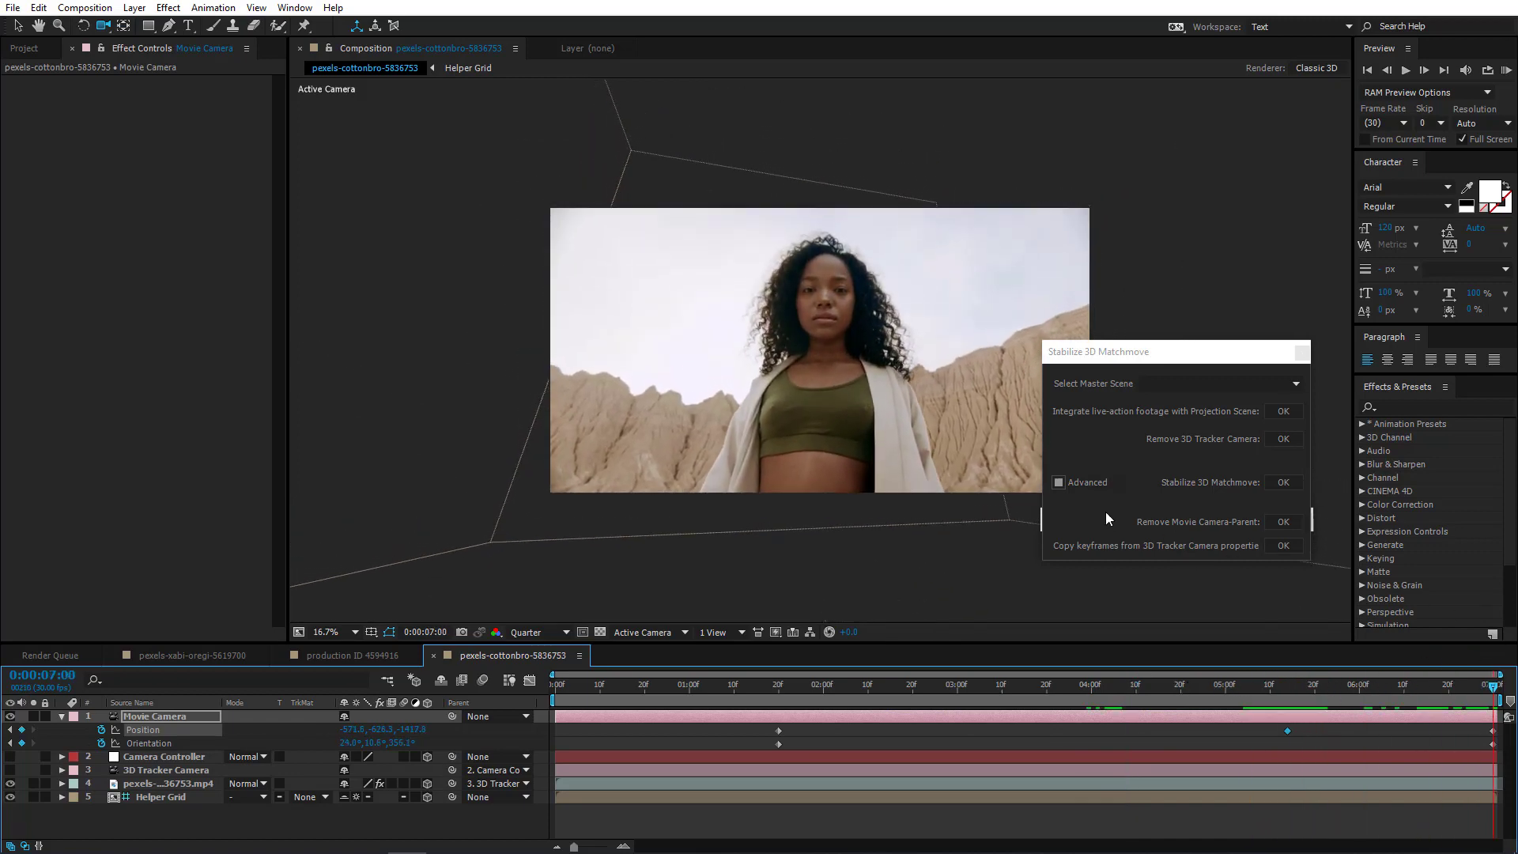
{"action": "left_click_drag", "start_coordinate": [937, 384], "coordinate": [941, 378]}
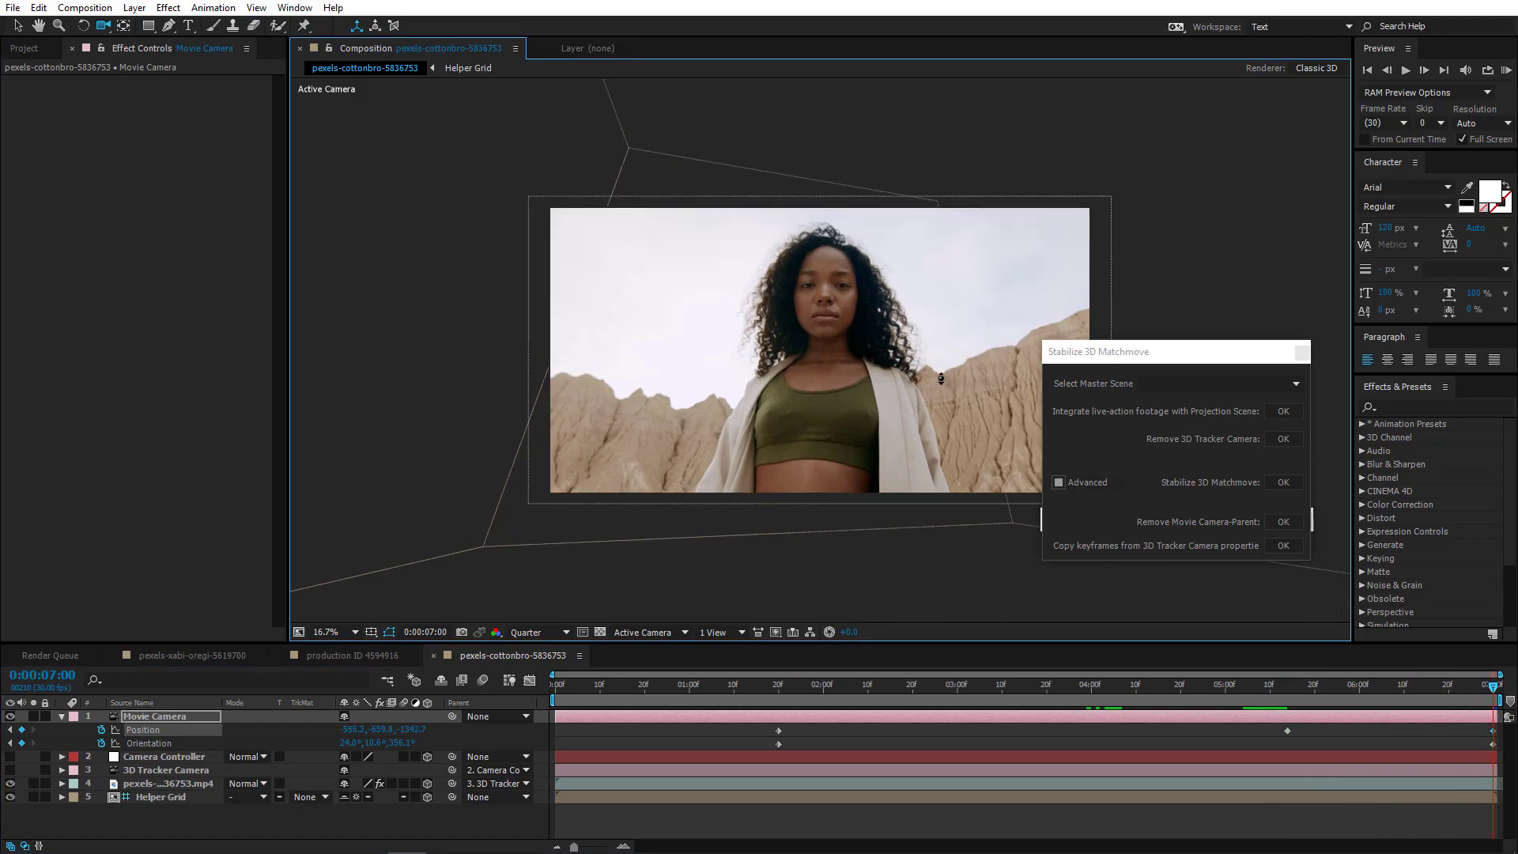
Set the work area from 0:00:01:20 to about 0:00:06:24 and return to its start
{"action": "left_click_drag", "start_coordinate": [1165, 693], "coordinate": [779, 723]}
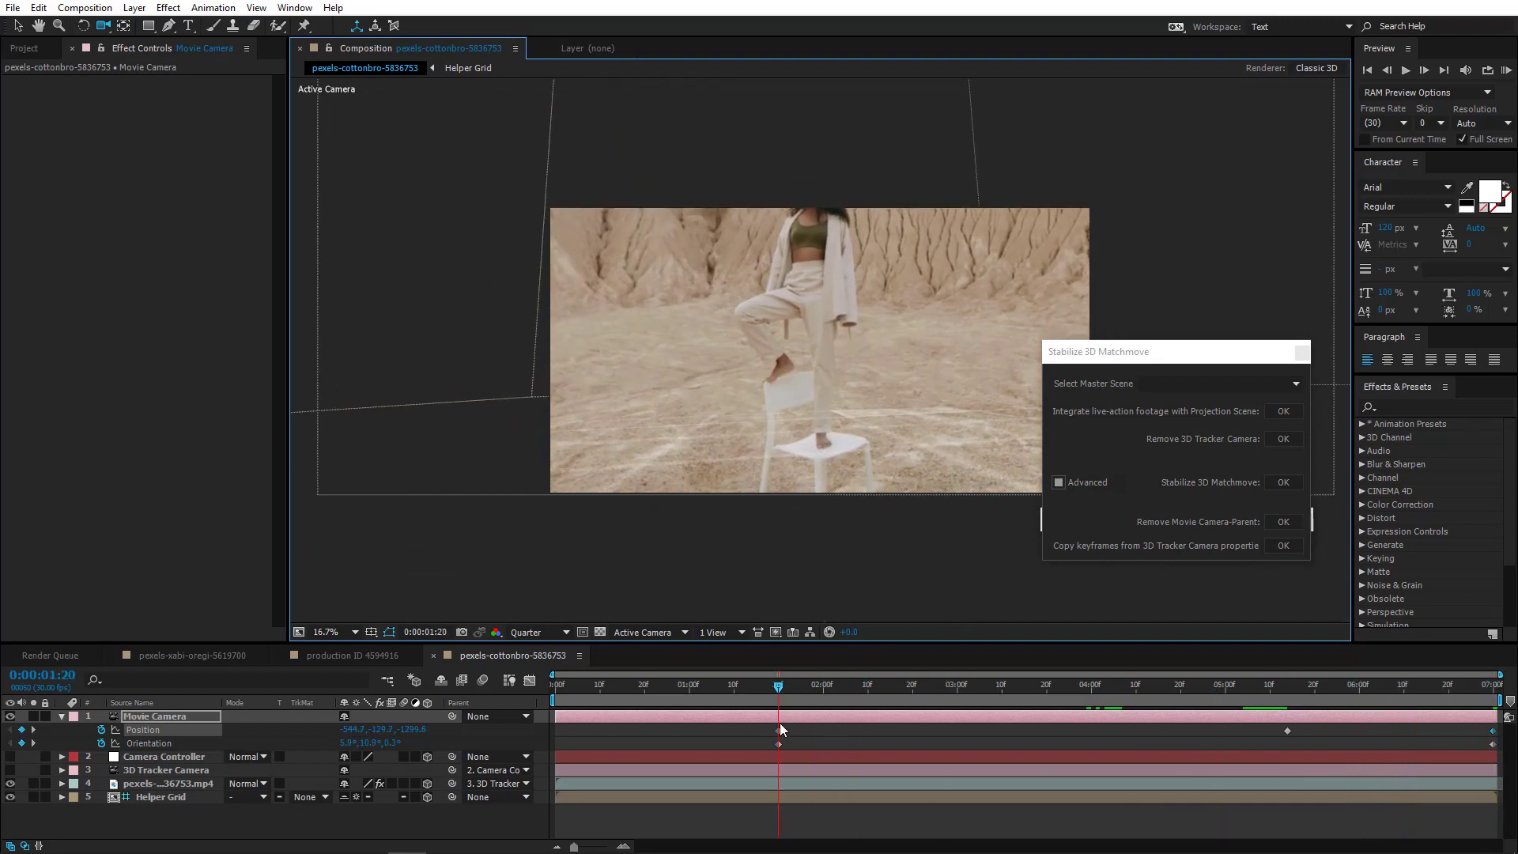
{"action": "key", "text": "b"}
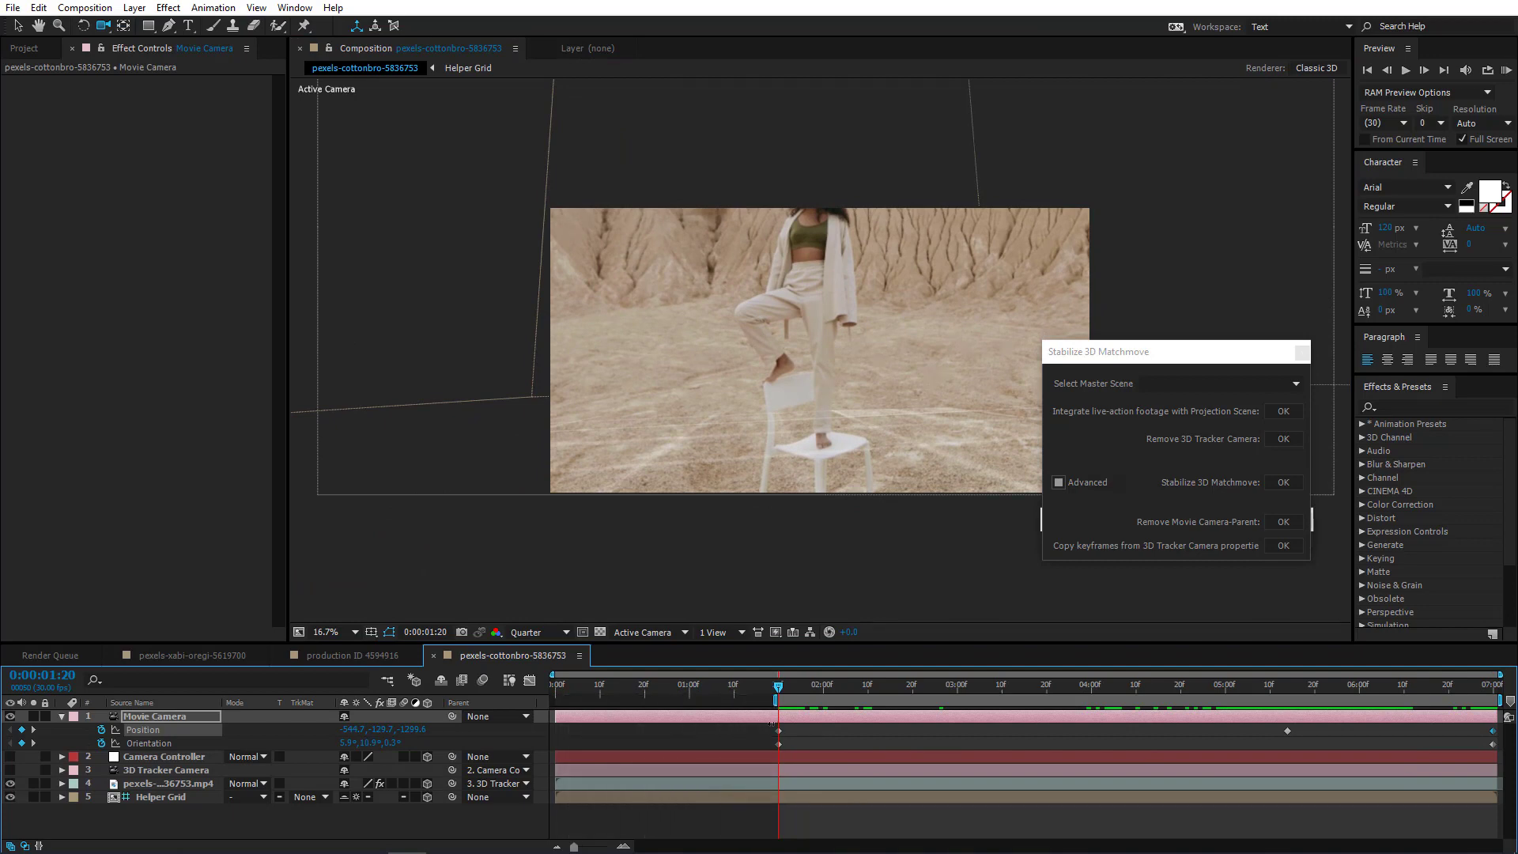
{"action": "mouse_move", "coordinate": [1448, 688]}
{"action": "left_mouse_down"}
{"action": "mouse_move", "coordinate": [1512, 676]}
{"action": "mouse_move", "coordinate": [1464, 686]}
{"action": "left_mouse_up"}
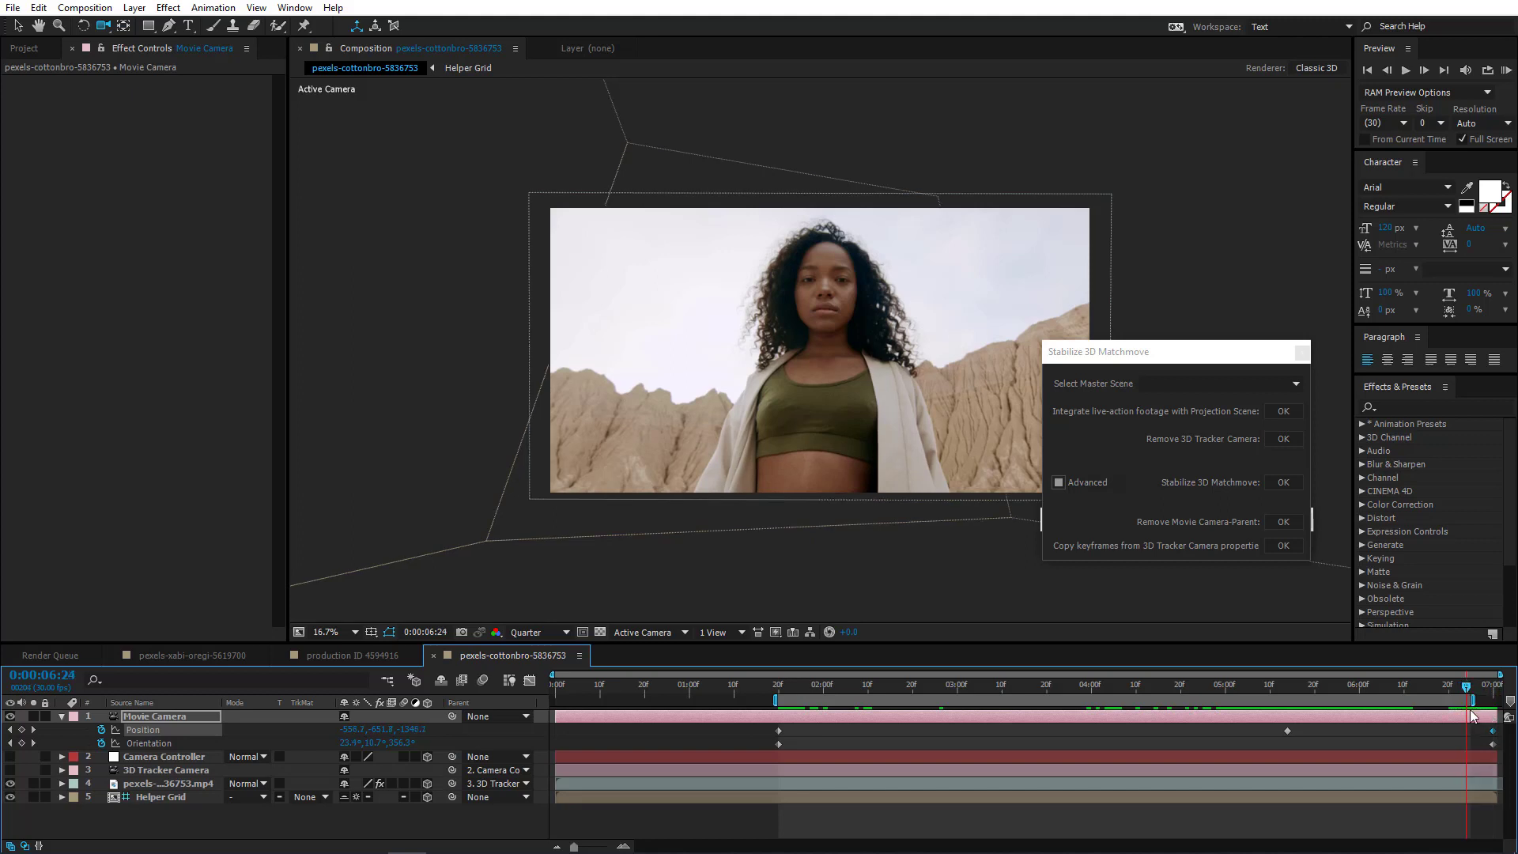
{"action": "left_click", "coordinate": [779, 688]}
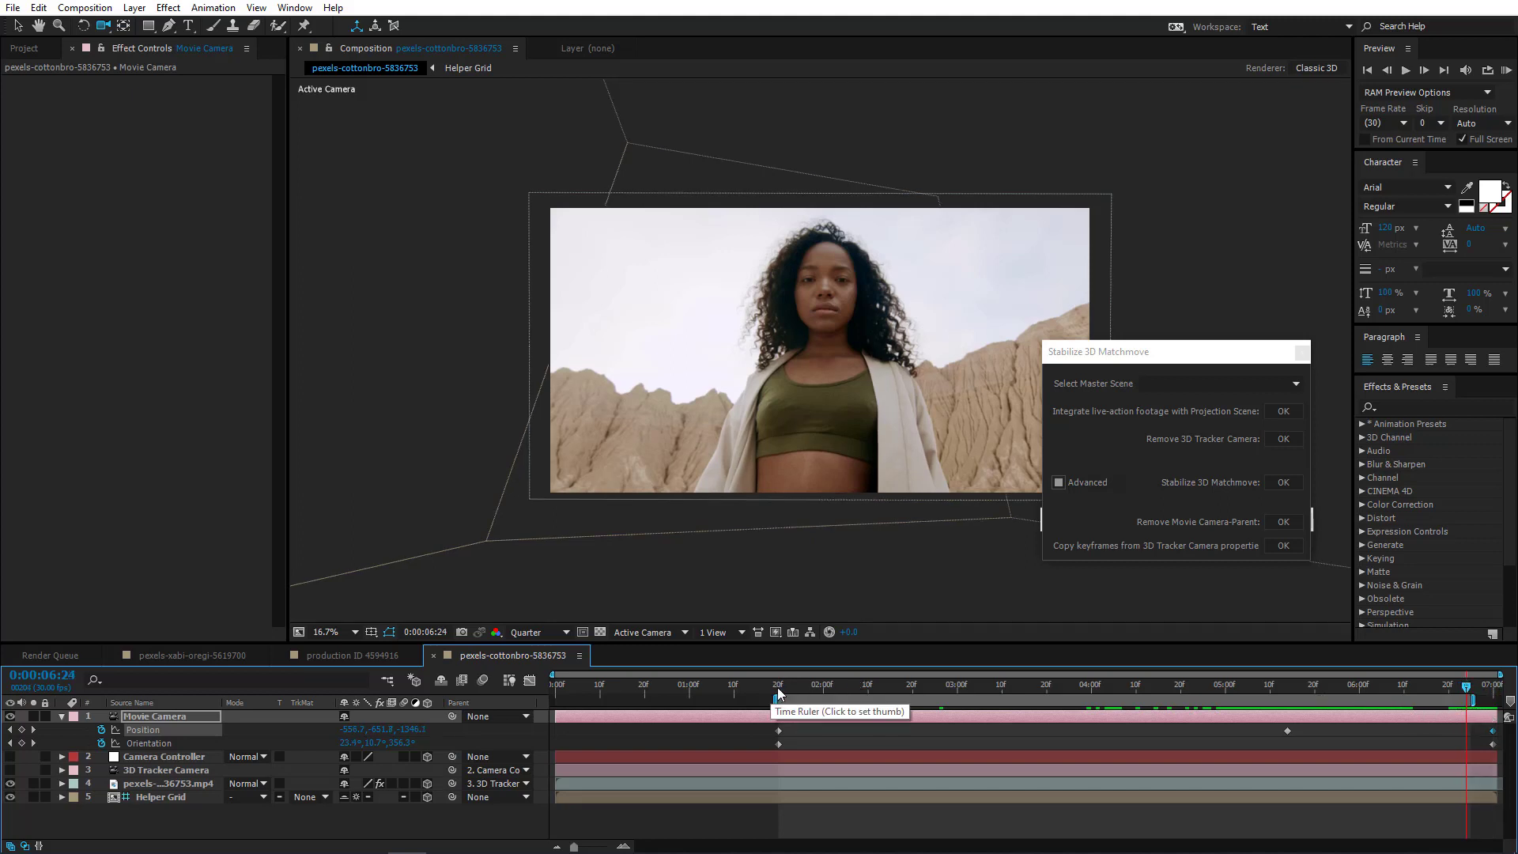
Preview the Movie Camera move across the work area at quarter resolution
{"action": "left_click", "coordinate": [1505, 73]}
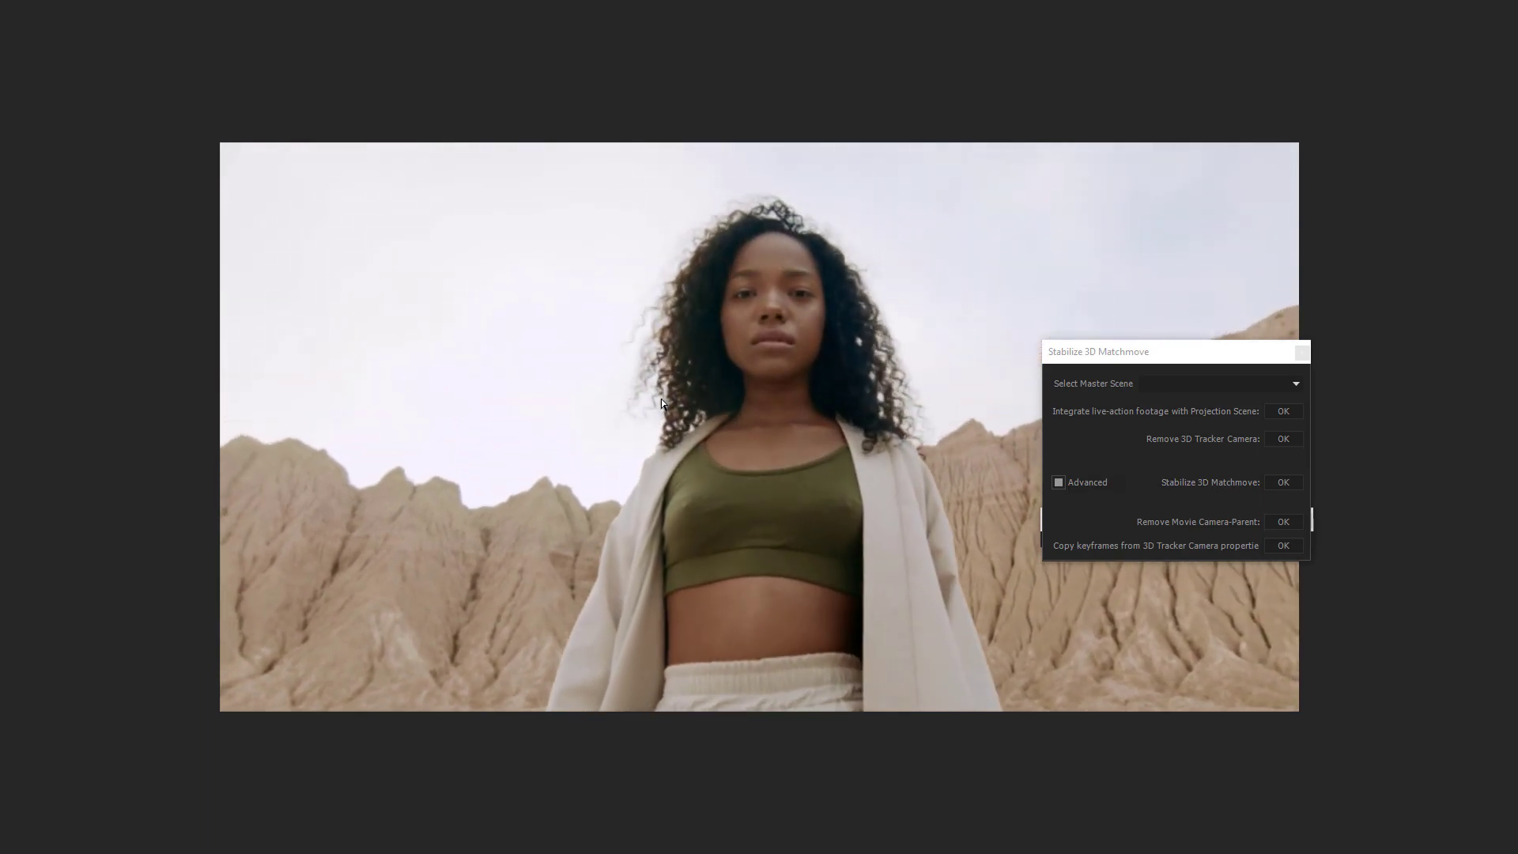
{"action": "key", "text": "space"}
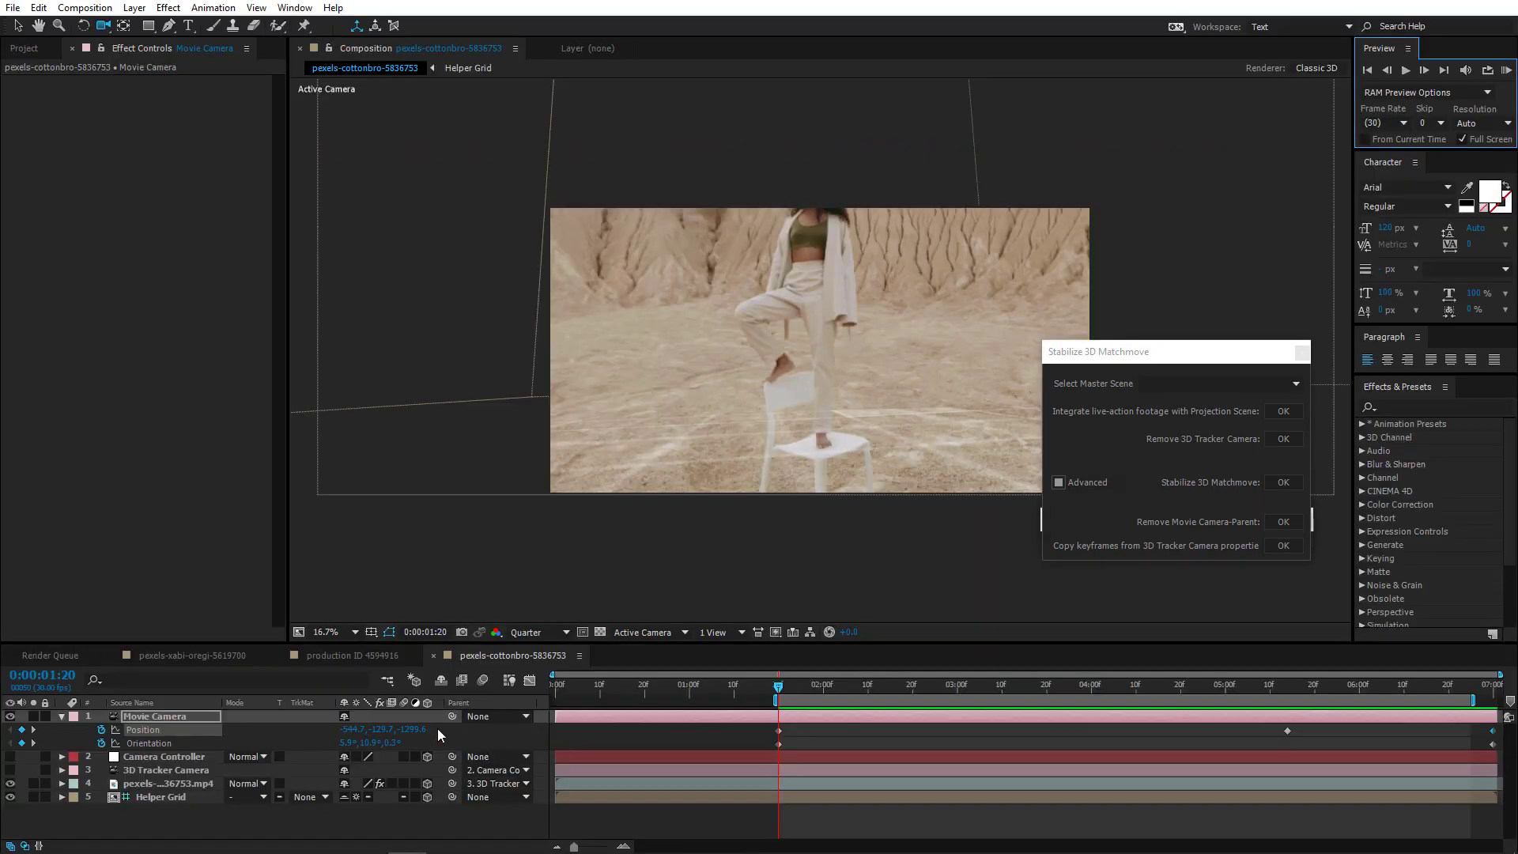
Hide the Helper Grid layer and trim the composition to the work area
{"action": "left_click", "coordinate": [11, 798]}
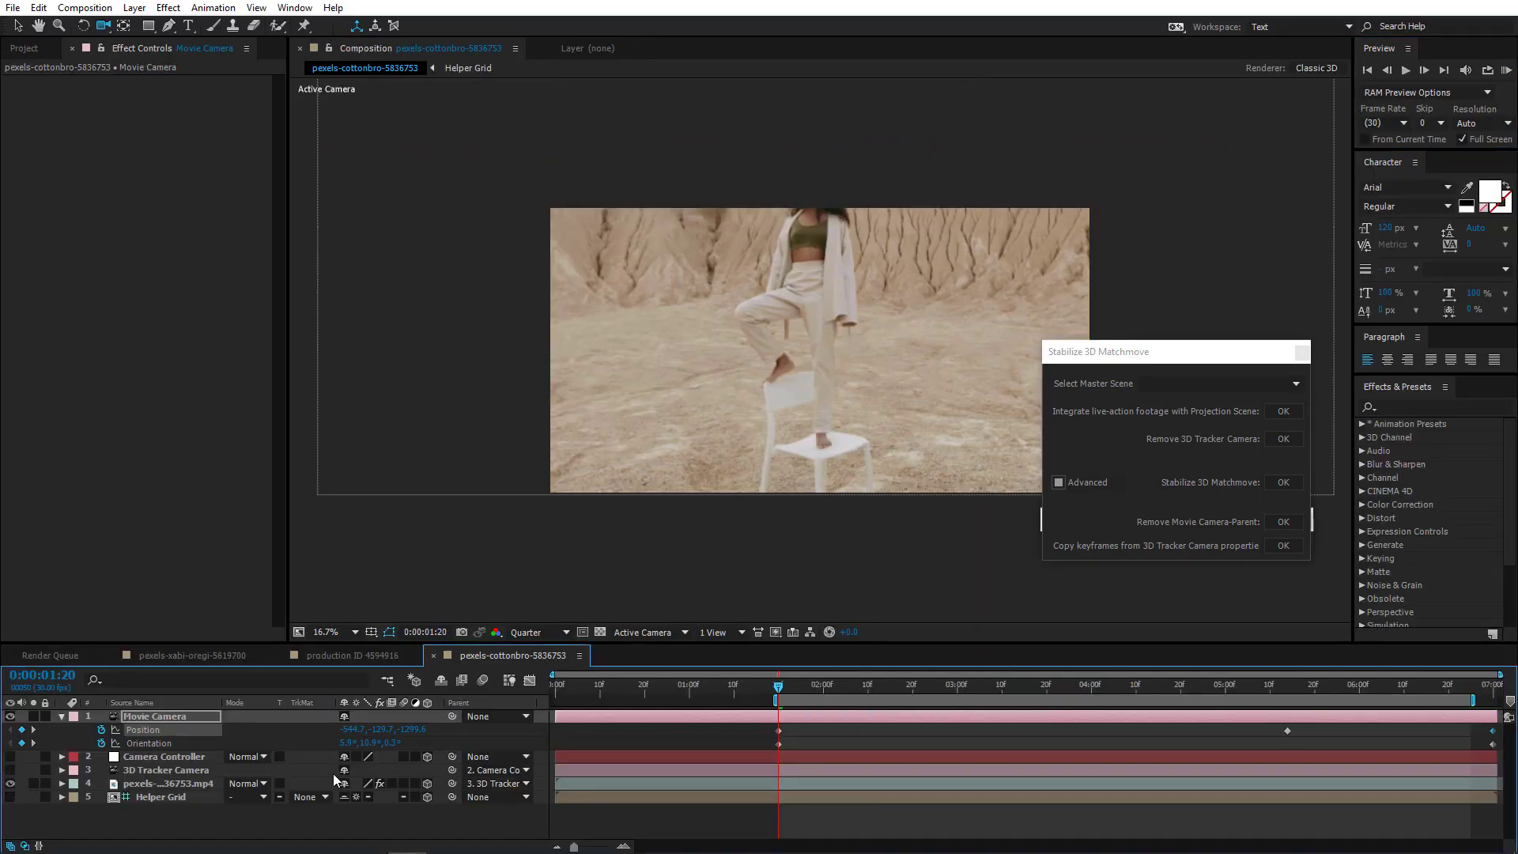
{"action": "right_click", "coordinate": [1064, 694]}
{"action": "left_click", "coordinate": [1119, 741]}
Set the composition's display resolution to Full and preview the trimmed camera move
{"action": "left_click", "coordinate": [551, 637]}
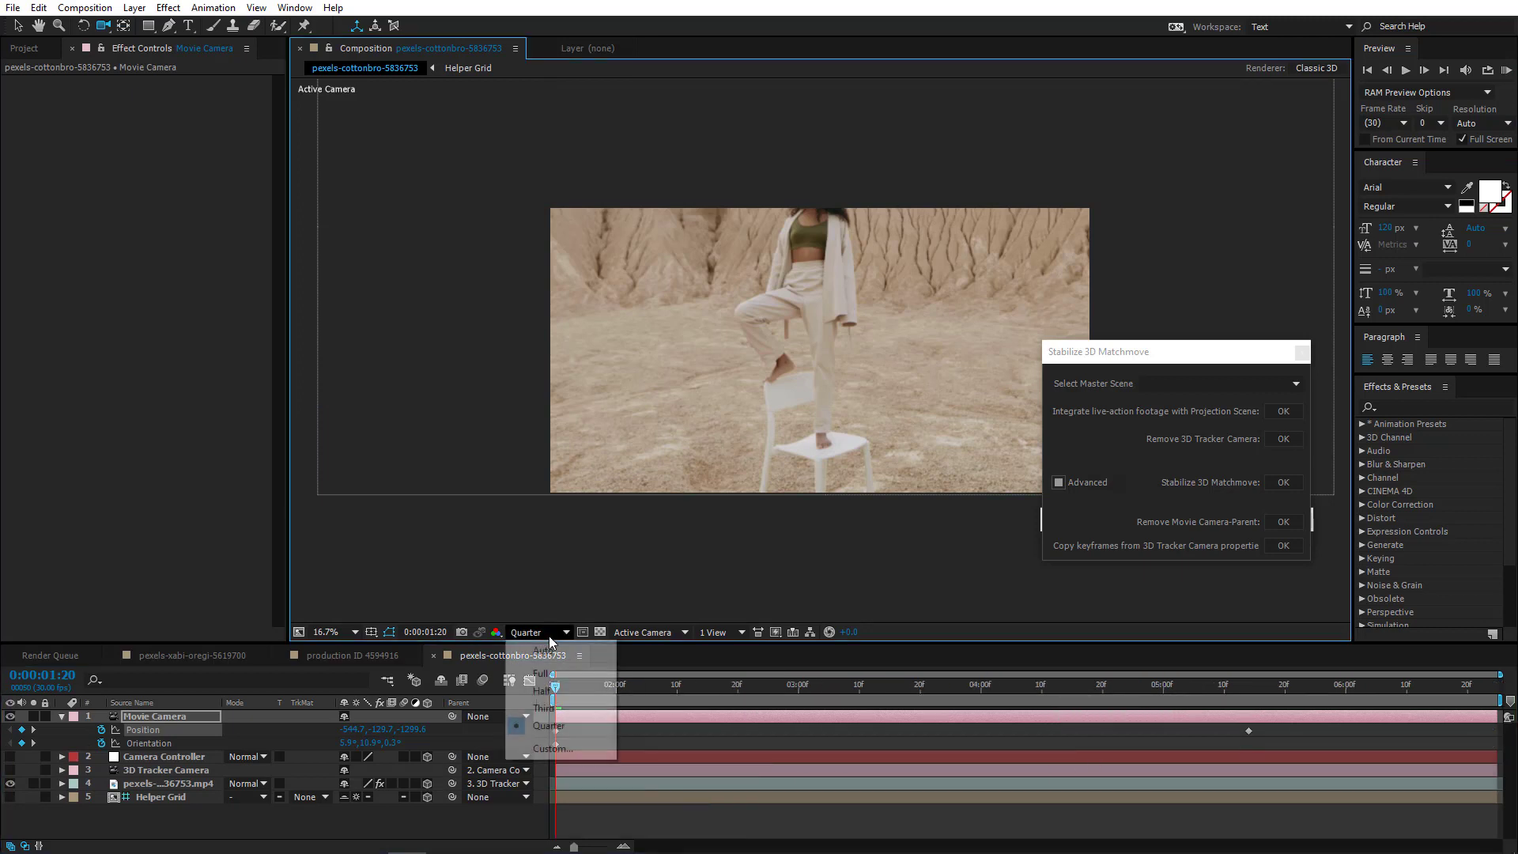
{"action": "left_click", "coordinate": [605, 674]}
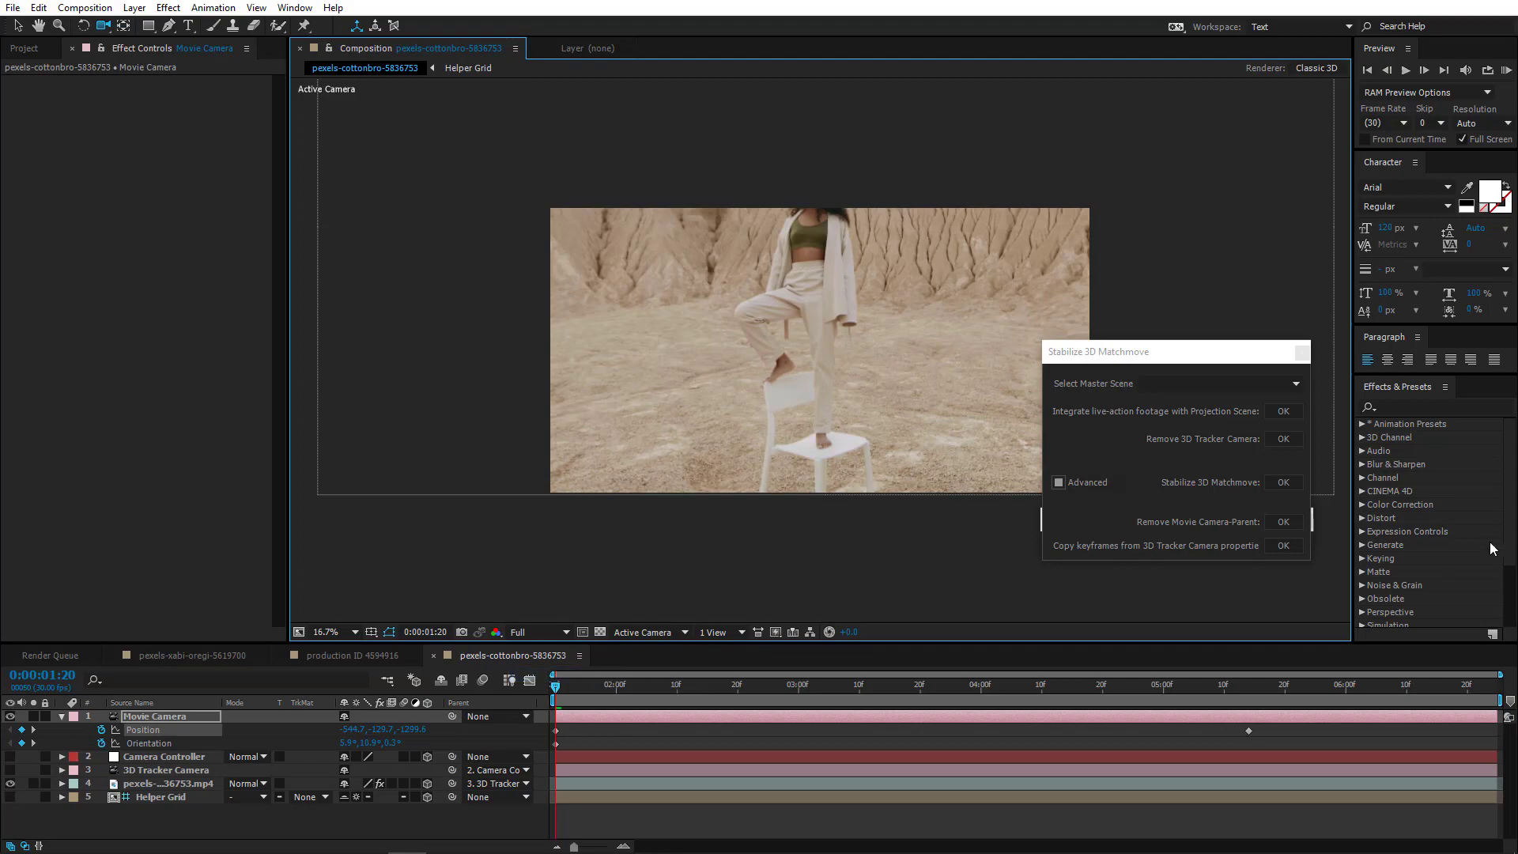
{"action": "left_click", "coordinate": [1507, 72]}
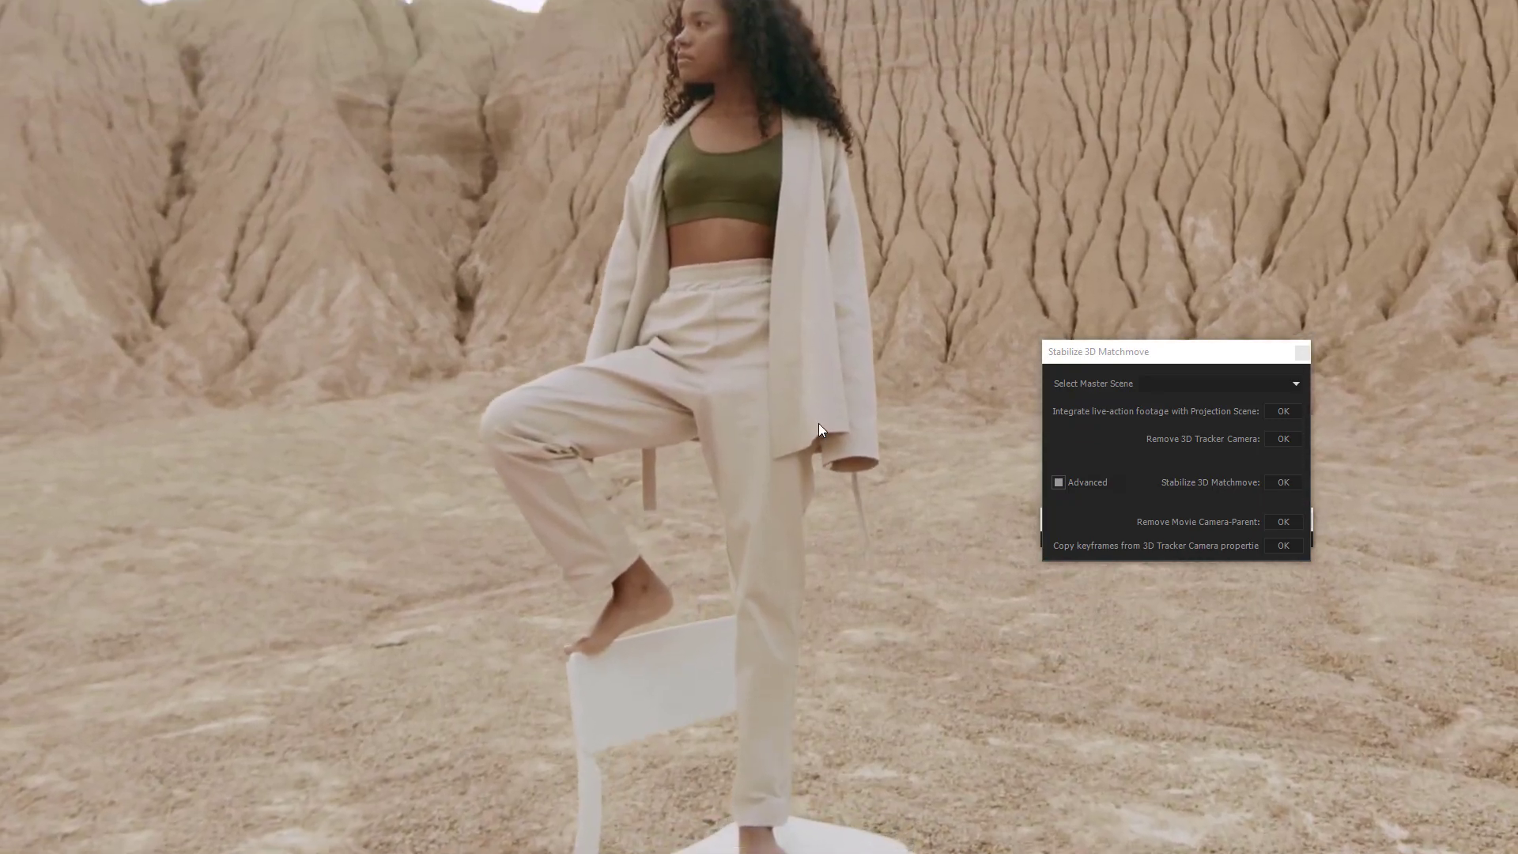
{"action": "key", "text": "space"}
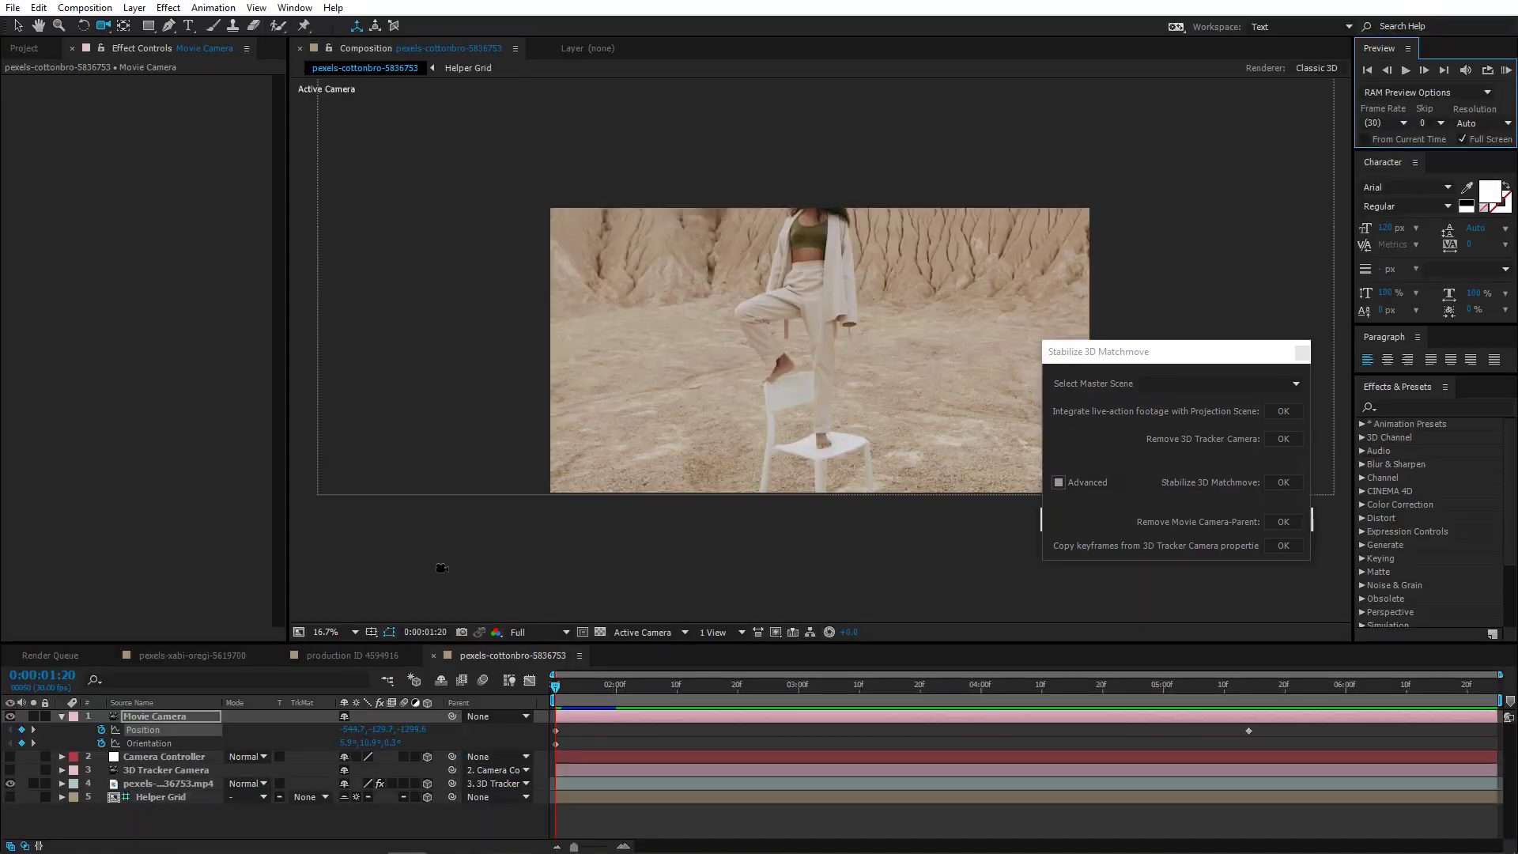
Fit the composition to the viewer and scrub through the stabilized desert shot
{"action": "left_click", "coordinate": [332, 633]}
{"action": "left_click", "coordinate": [359, 363]}
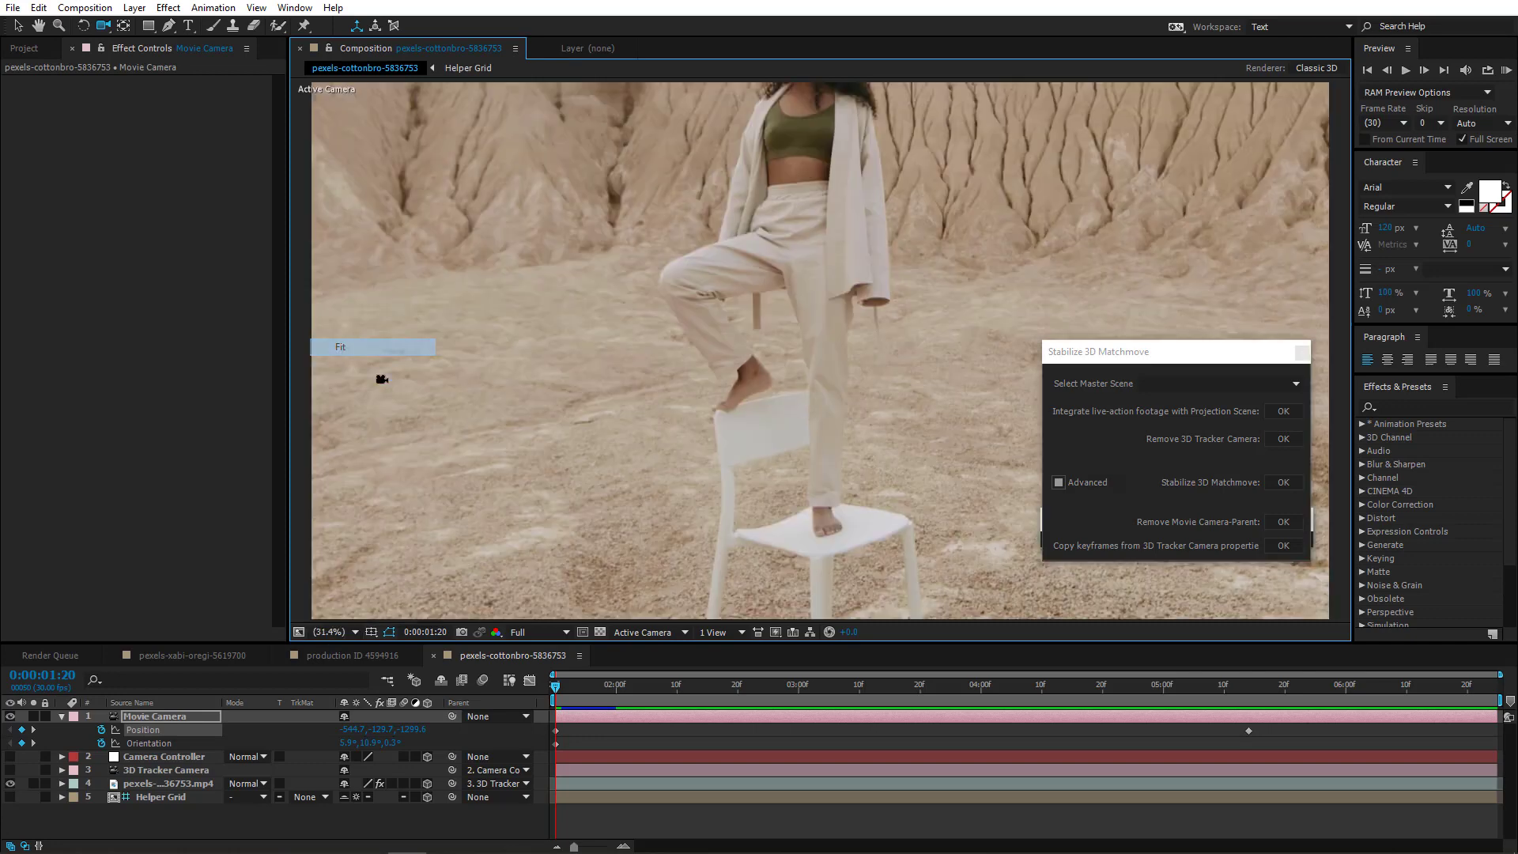
{"action": "left_click_drag", "start_coordinate": [1143, 696], "coordinate": [1247, 694]}
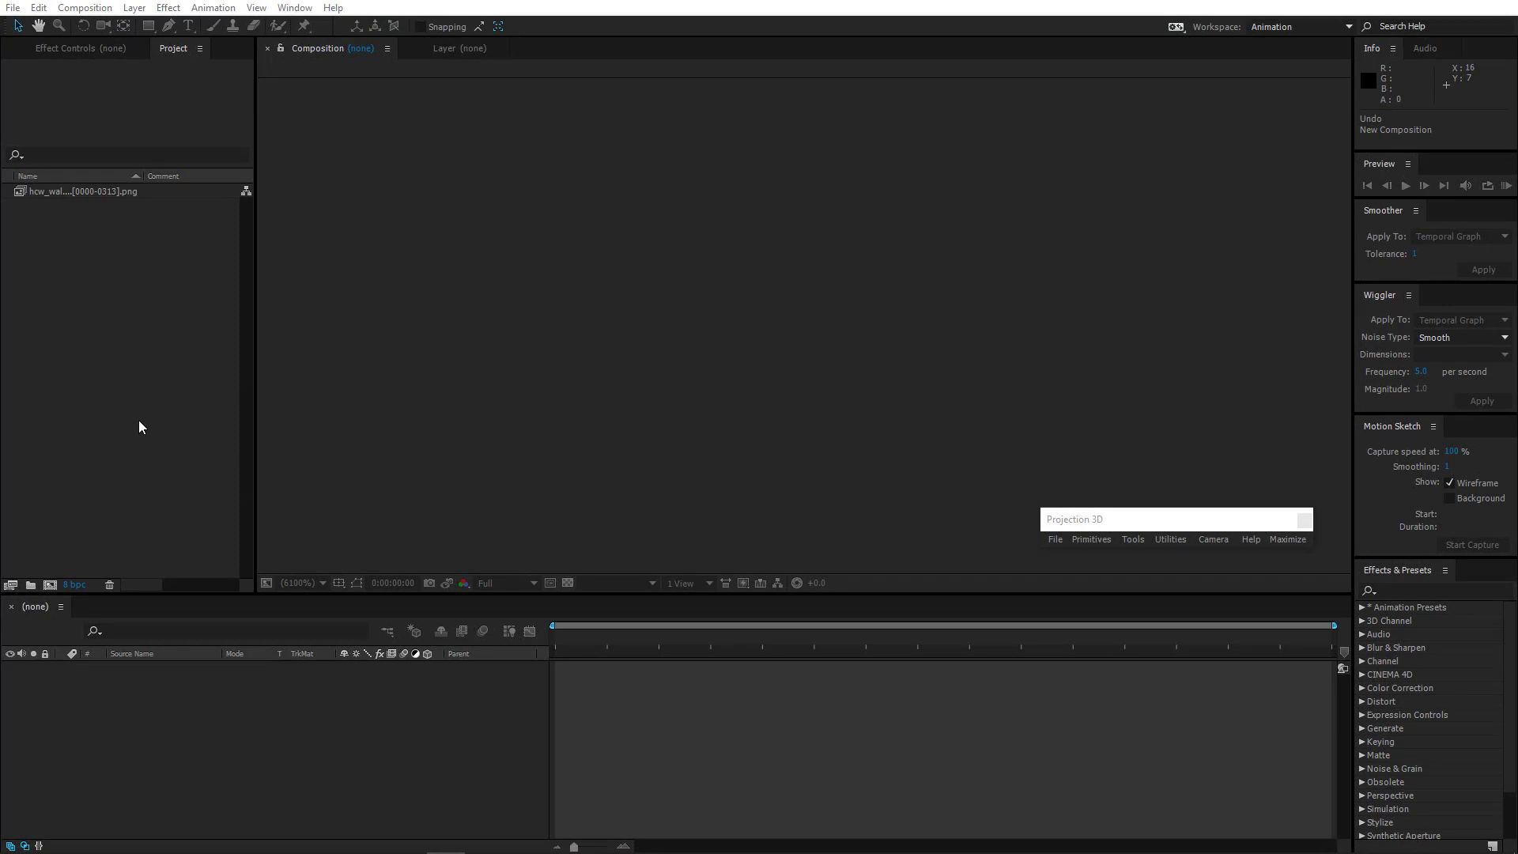
In the green-screen project, create a 1920 x 1080 composition at 30 fps with a duration of 0:00:10:00
{"action": "right_click", "coordinate": [89, 372]}
{"action": "left_click", "coordinate": [107, 381]}
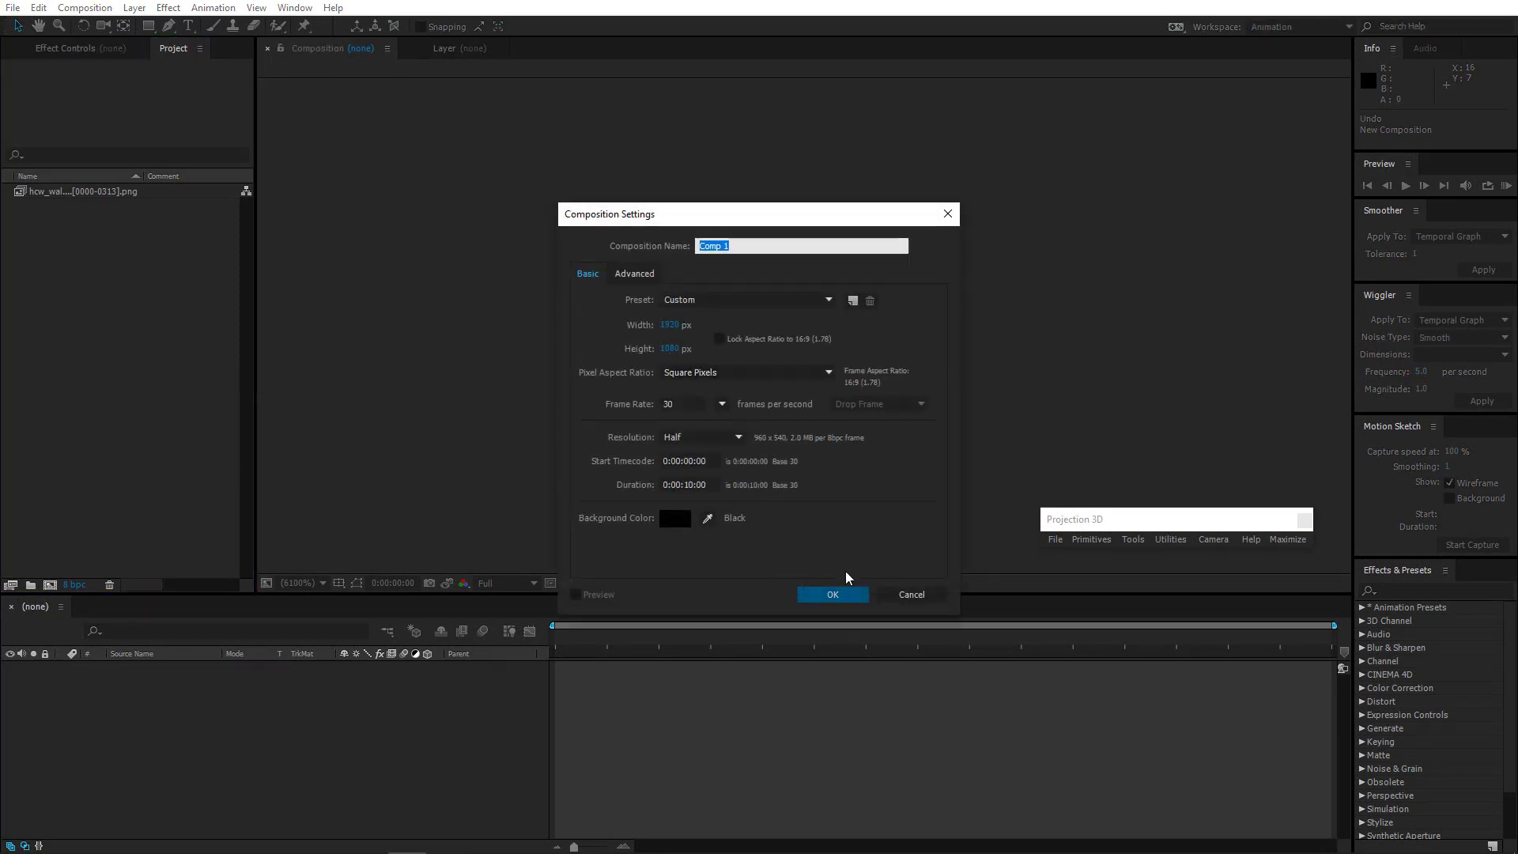
{"action": "left_click", "coordinate": [830, 595]}
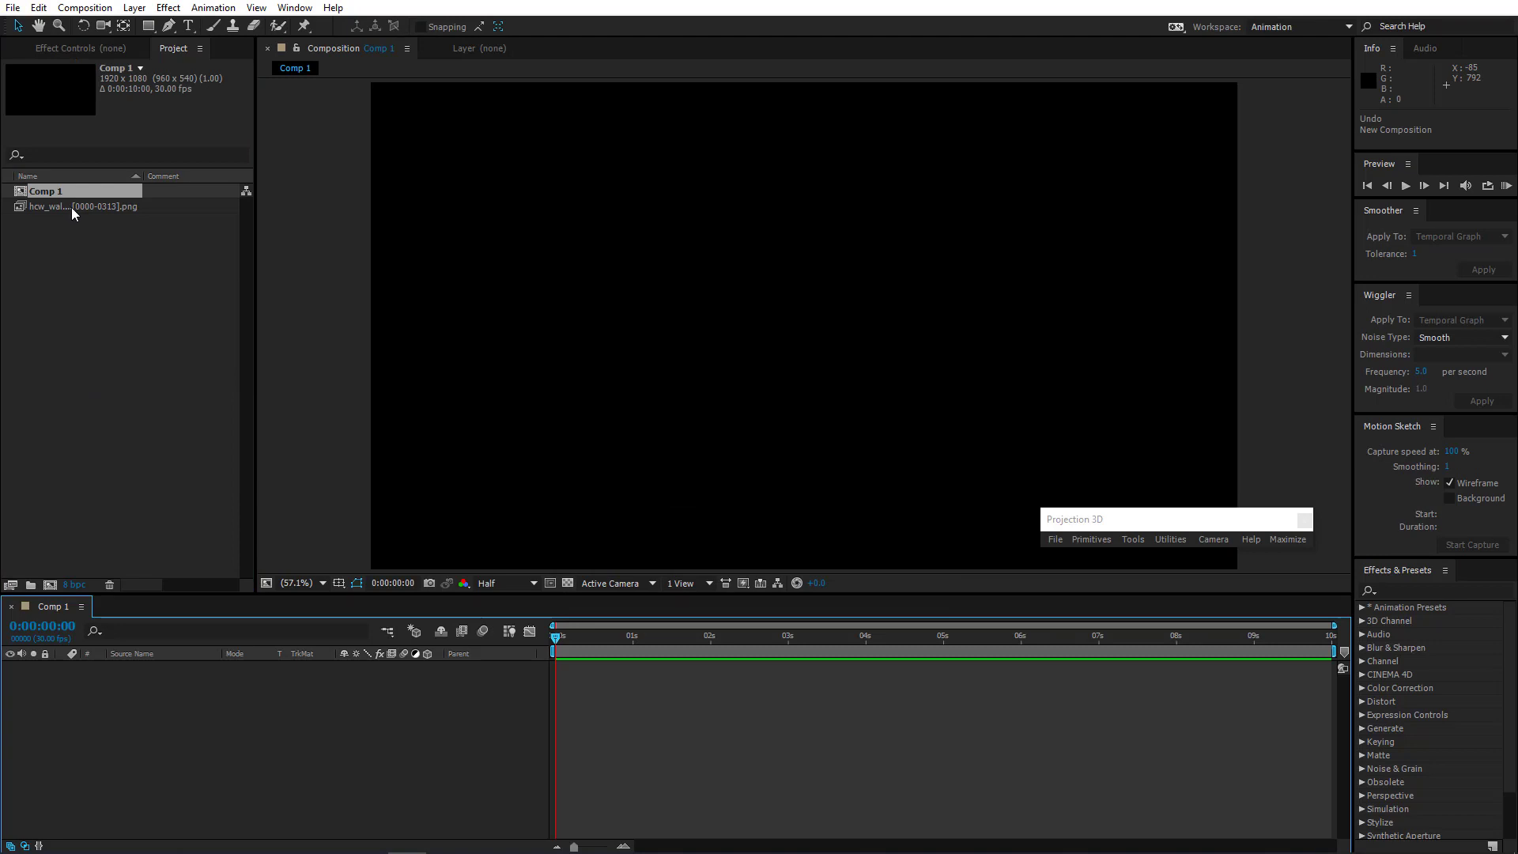
Add the hcw_walking_sitting image sequence to Comp 1 and stretch it to fit the composition
{"action": "left_click_drag", "start_coordinate": [72, 212], "coordinate": [119, 377]}
{"action": "left_click_drag", "start_coordinate": [232, 740], "coordinate": [225, 739]}
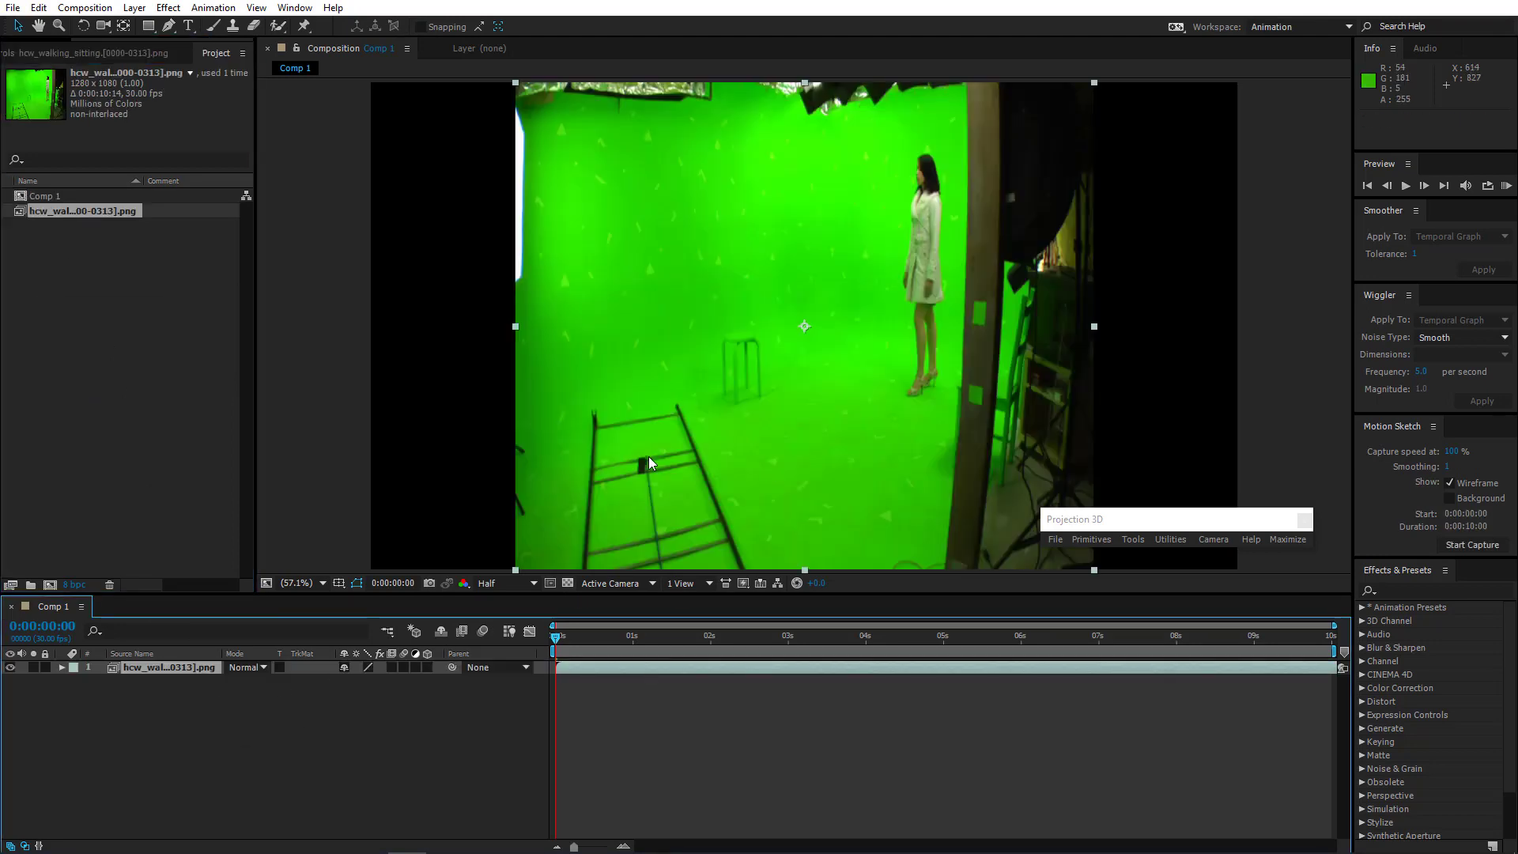
{"action": "key", "text": "ctrl+alt+f"}
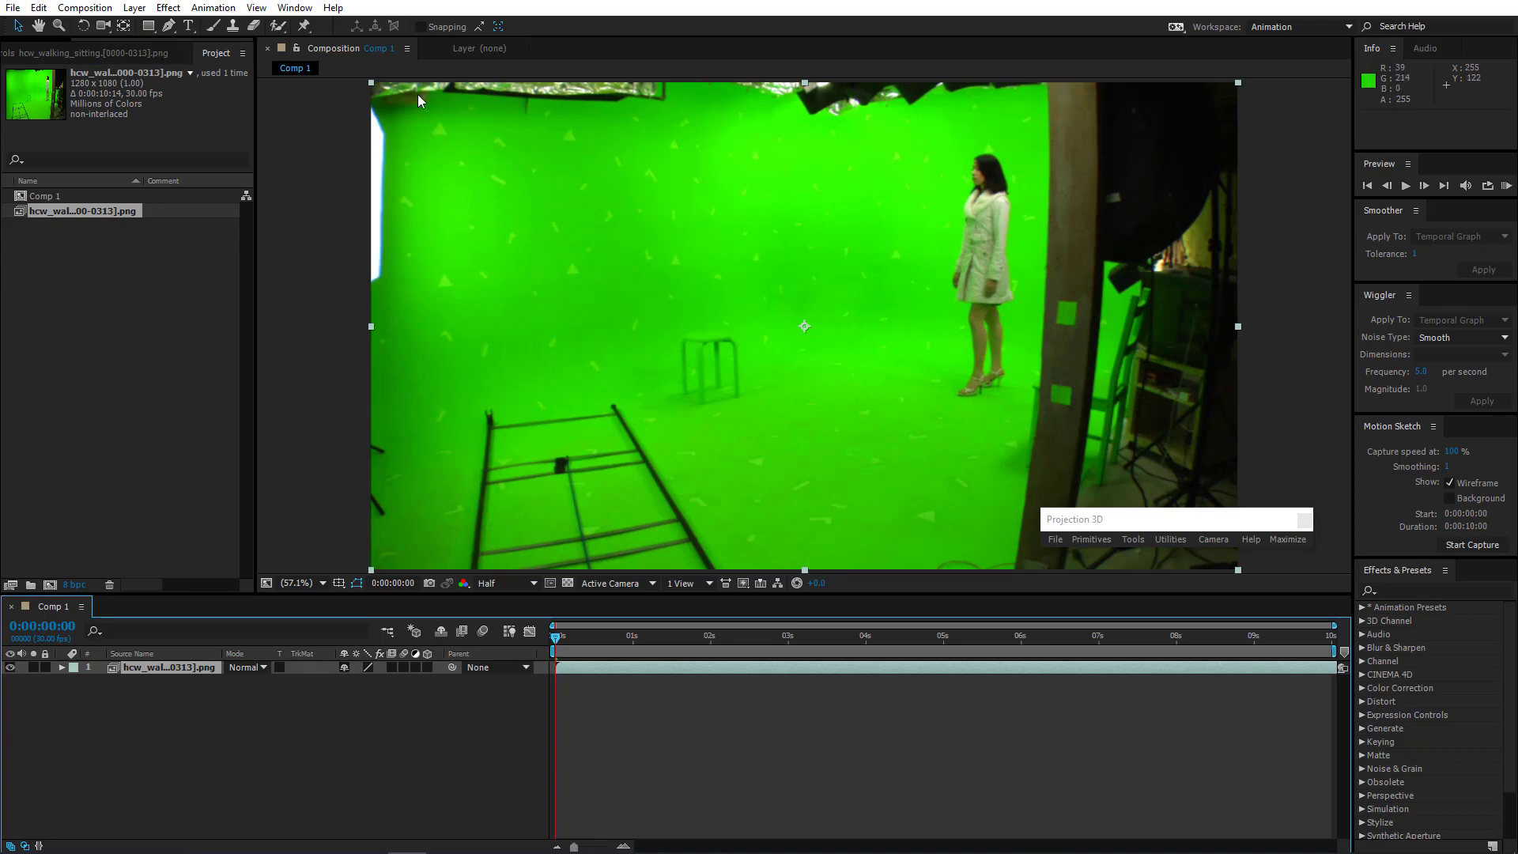
Draw a closed four-point mask with the Pen tool around the standing woman at 0:00:00:00
{"action": "left_click", "coordinate": [173, 26]}
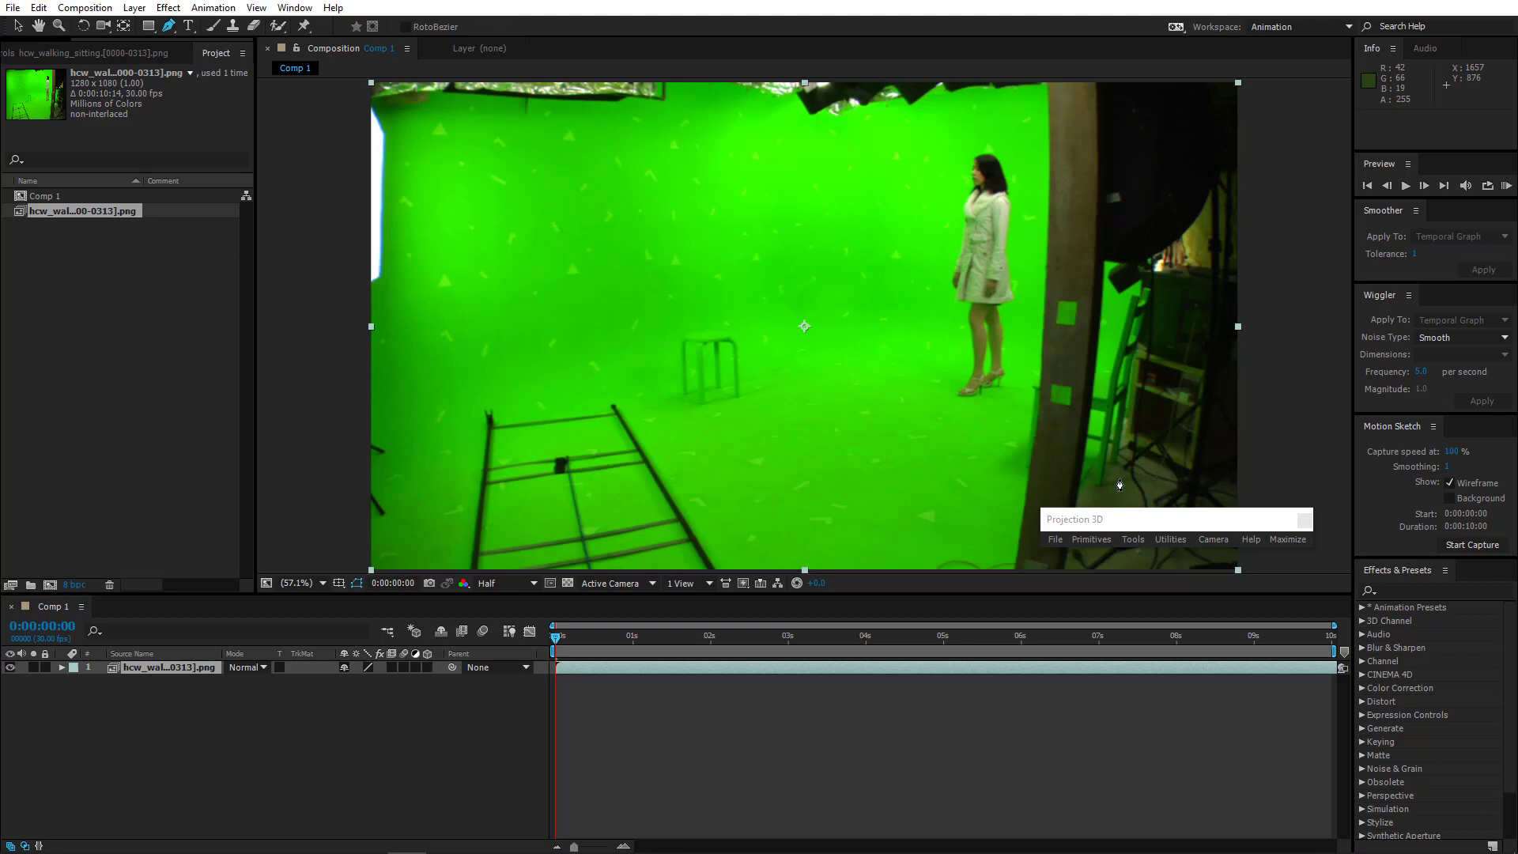
{"action": "left_click", "coordinate": [947, 412]}
{"action": "left_click", "coordinate": [1023, 393]}
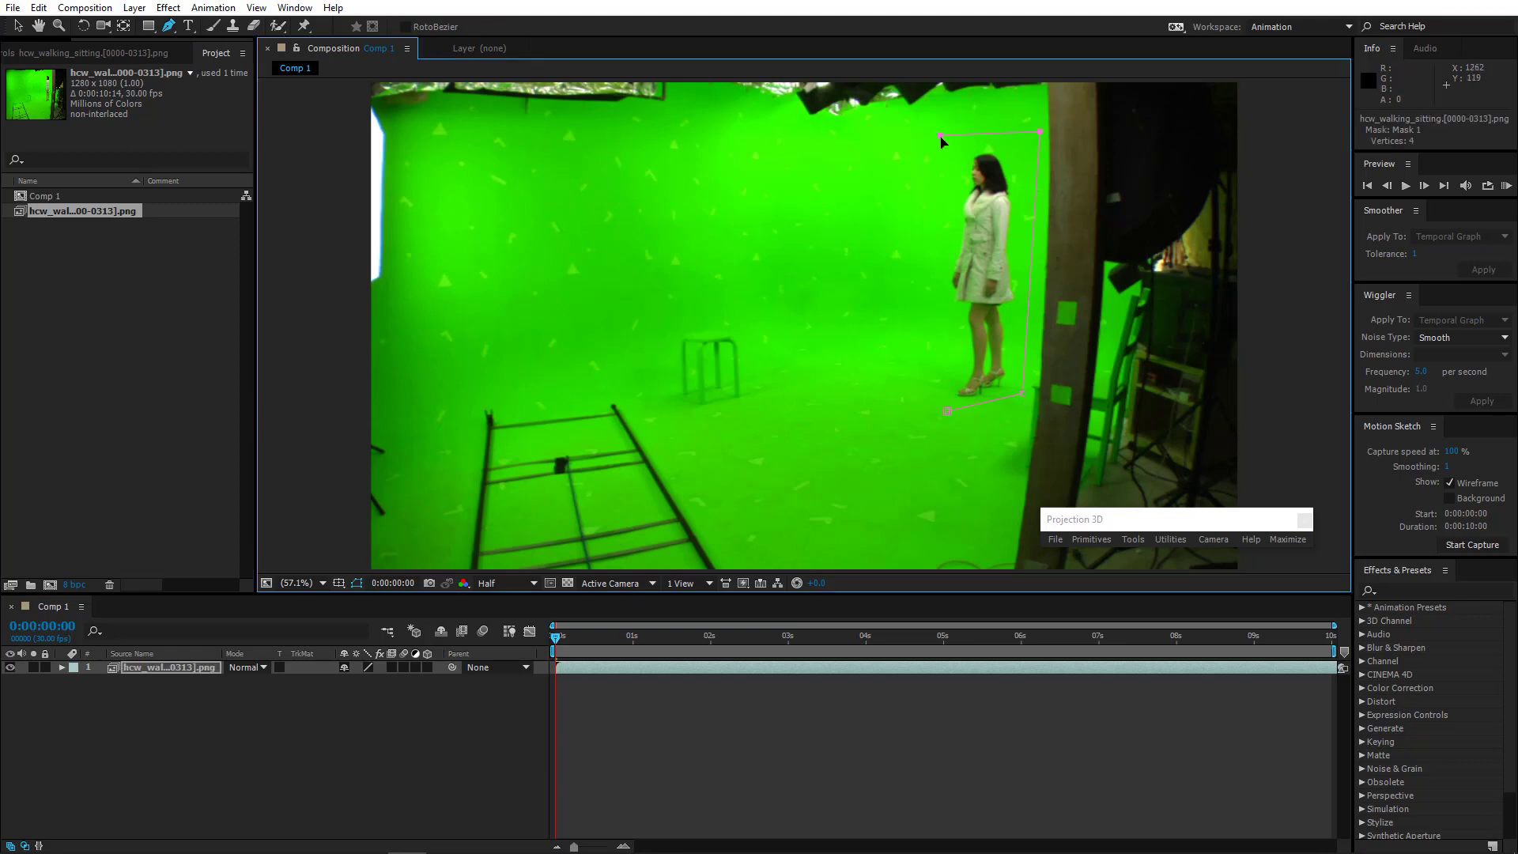
{"action": "left_click", "coordinate": [940, 413]}
{"action": "left_click_drag", "start_coordinate": [940, 413], "coordinate": [935, 415]}
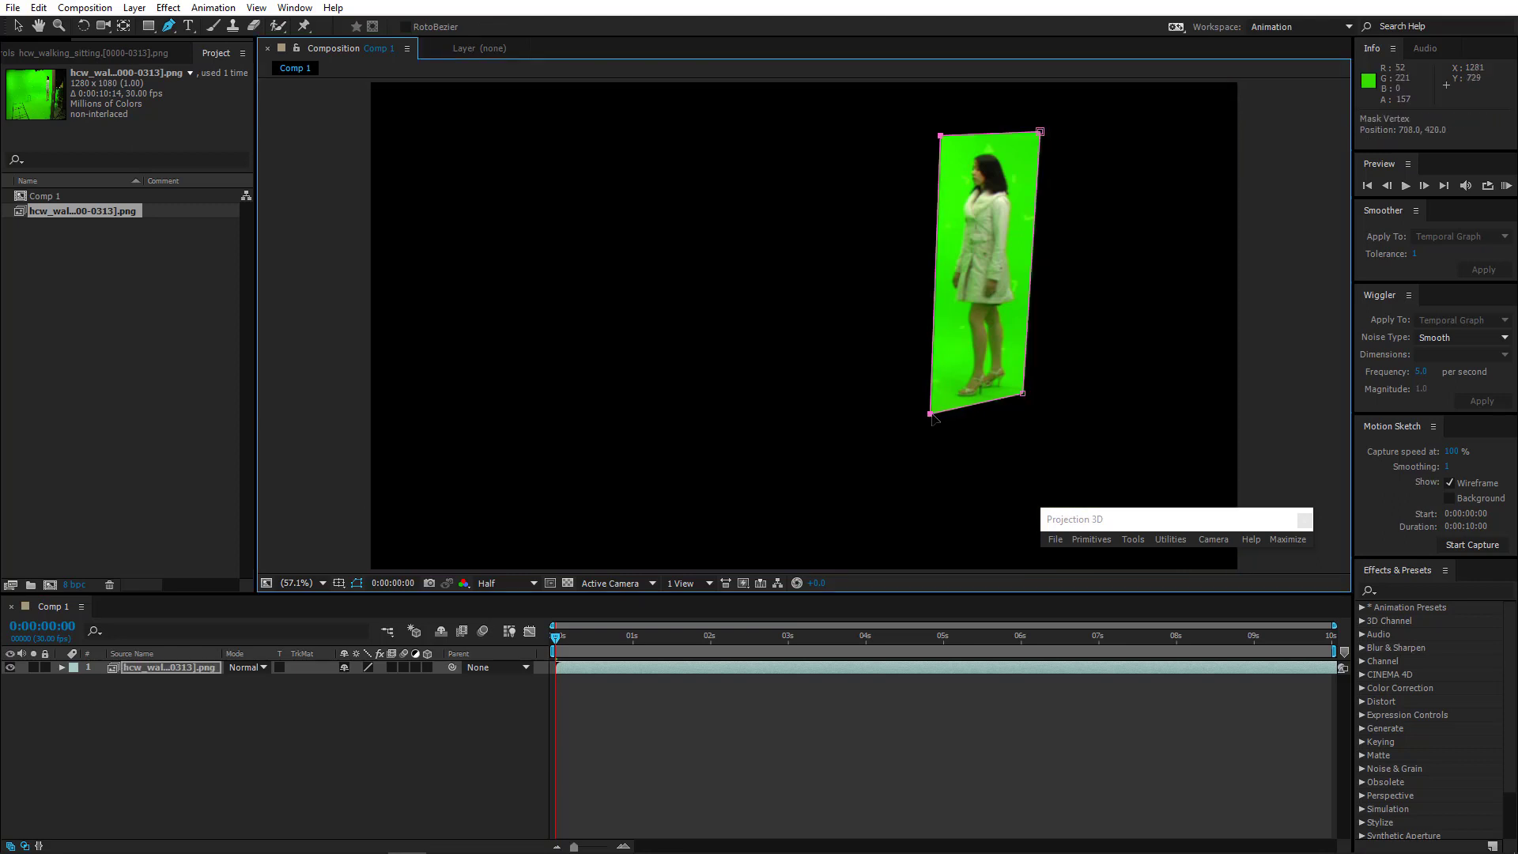
Set the mask's mode to None and start keyframing its Mask Path at 0:00:00:00
{"action": "key", "text": "m"}
{"action": "left_click", "coordinate": [364, 681]}
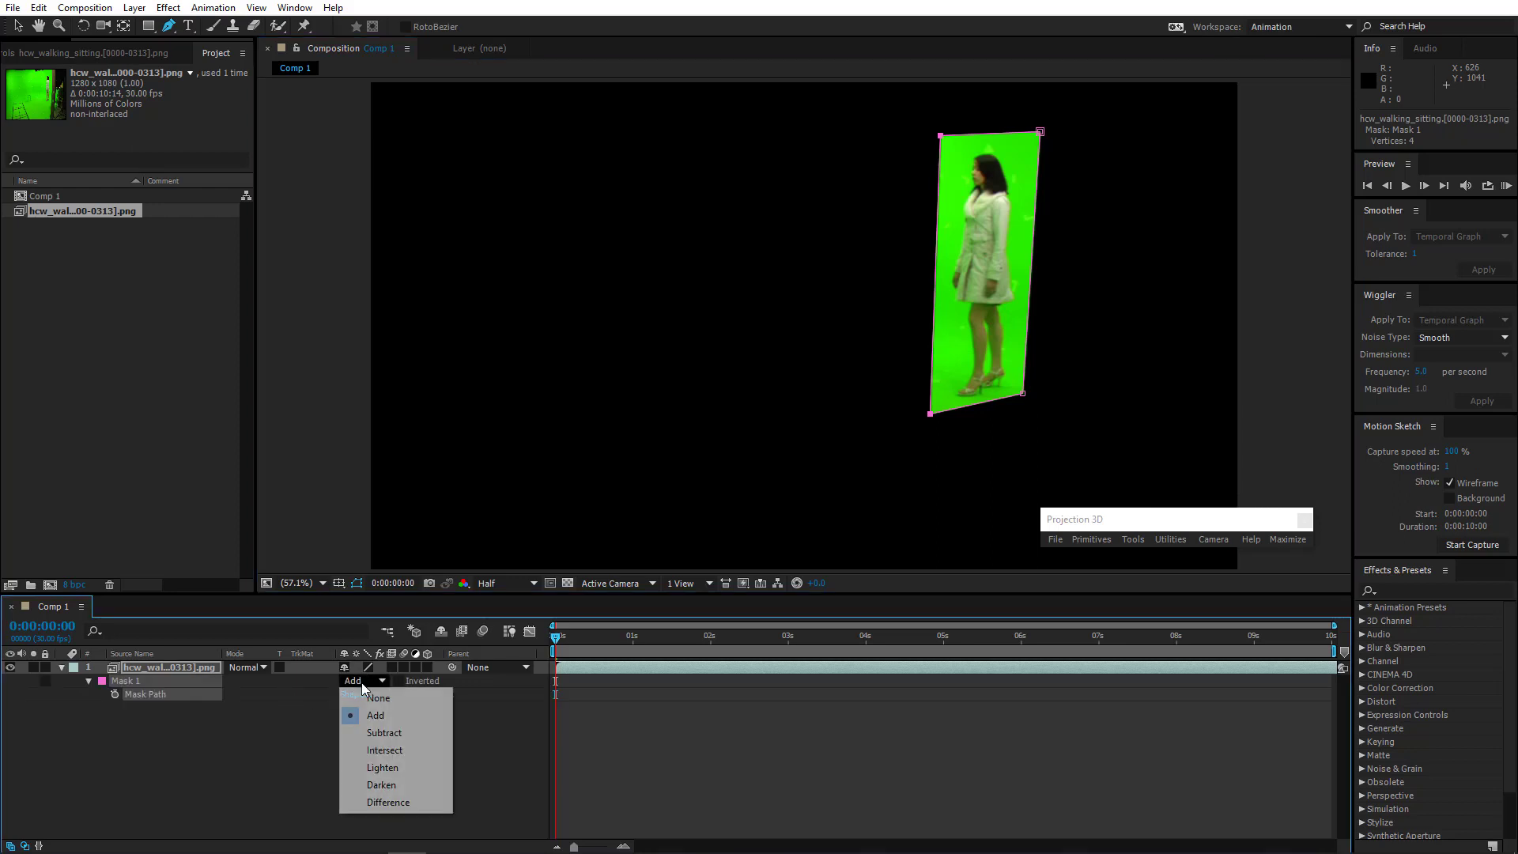
{"action": "left_click", "coordinate": [367, 692]}
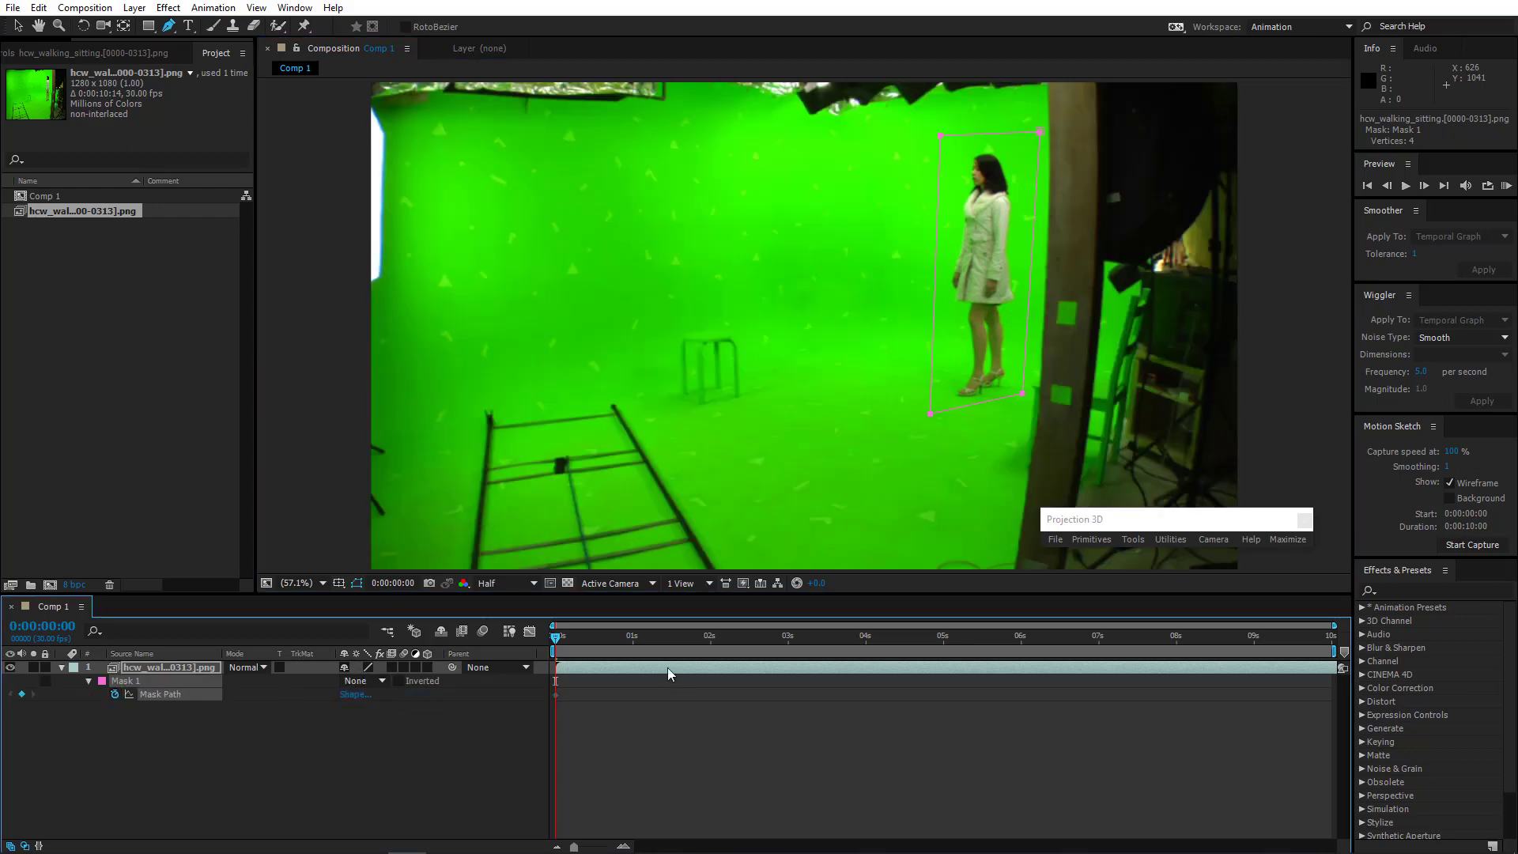
Reshape the mask around the walking woman's wider stance at 0:00:01:00
{"action": "left_click", "coordinate": [633, 643]}
{"action": "left_click_drag", "start_coordinate": [930, 419], "coordinate": [878, 419]}
{"action": "key", "text": "v"}
{"action": "left_click_drag", "start_coordinate": [1003, 396], "coordinate": [1014, 411]}
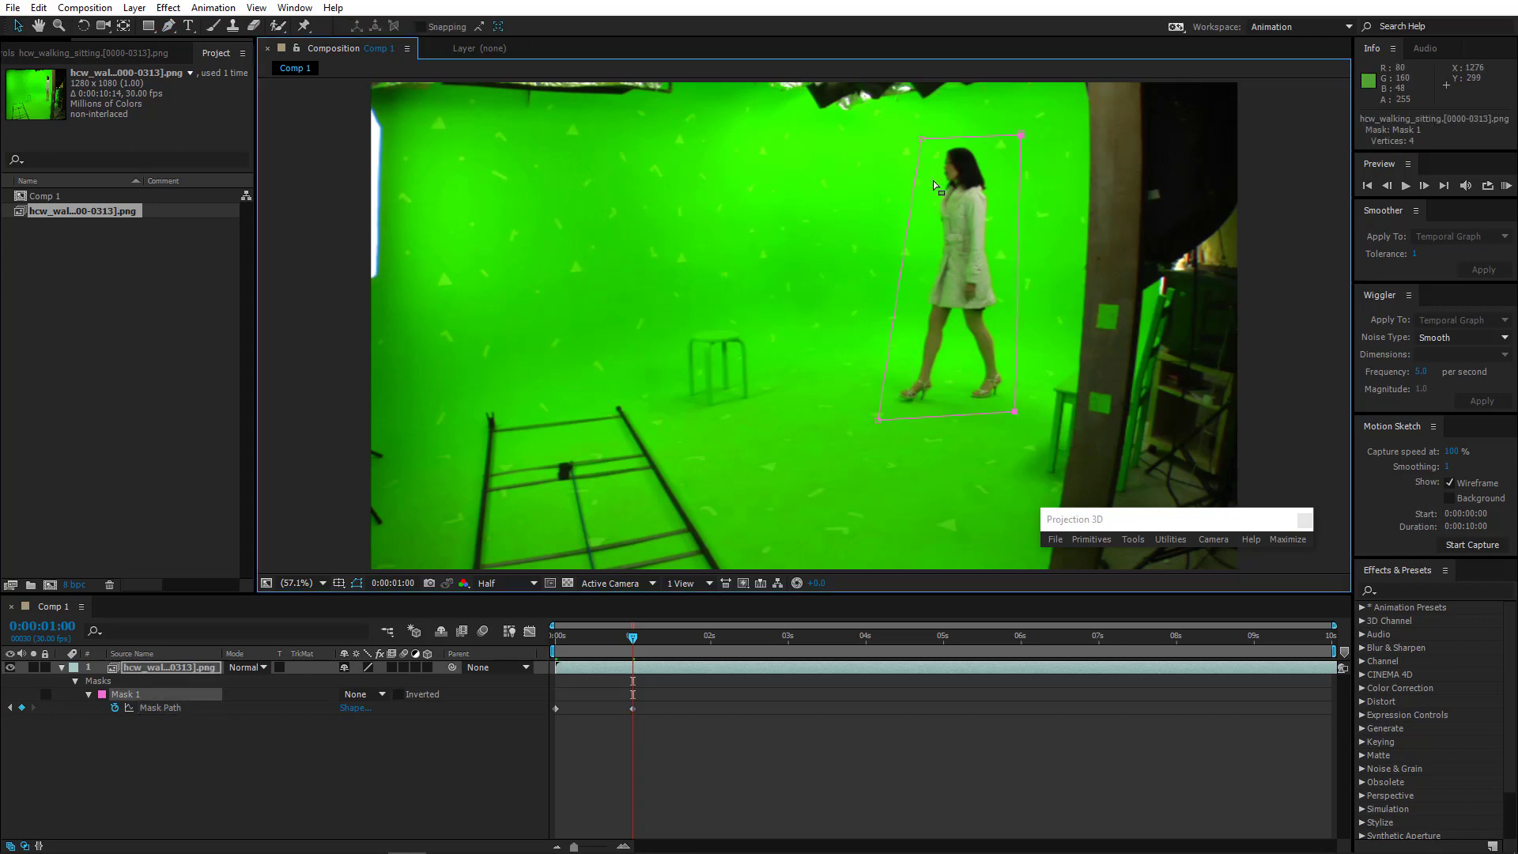
Move the mask over the woman at 0:00:02:00 and enlarge it to enclose her whole body and feet
{"action": "key", "text": "space"}
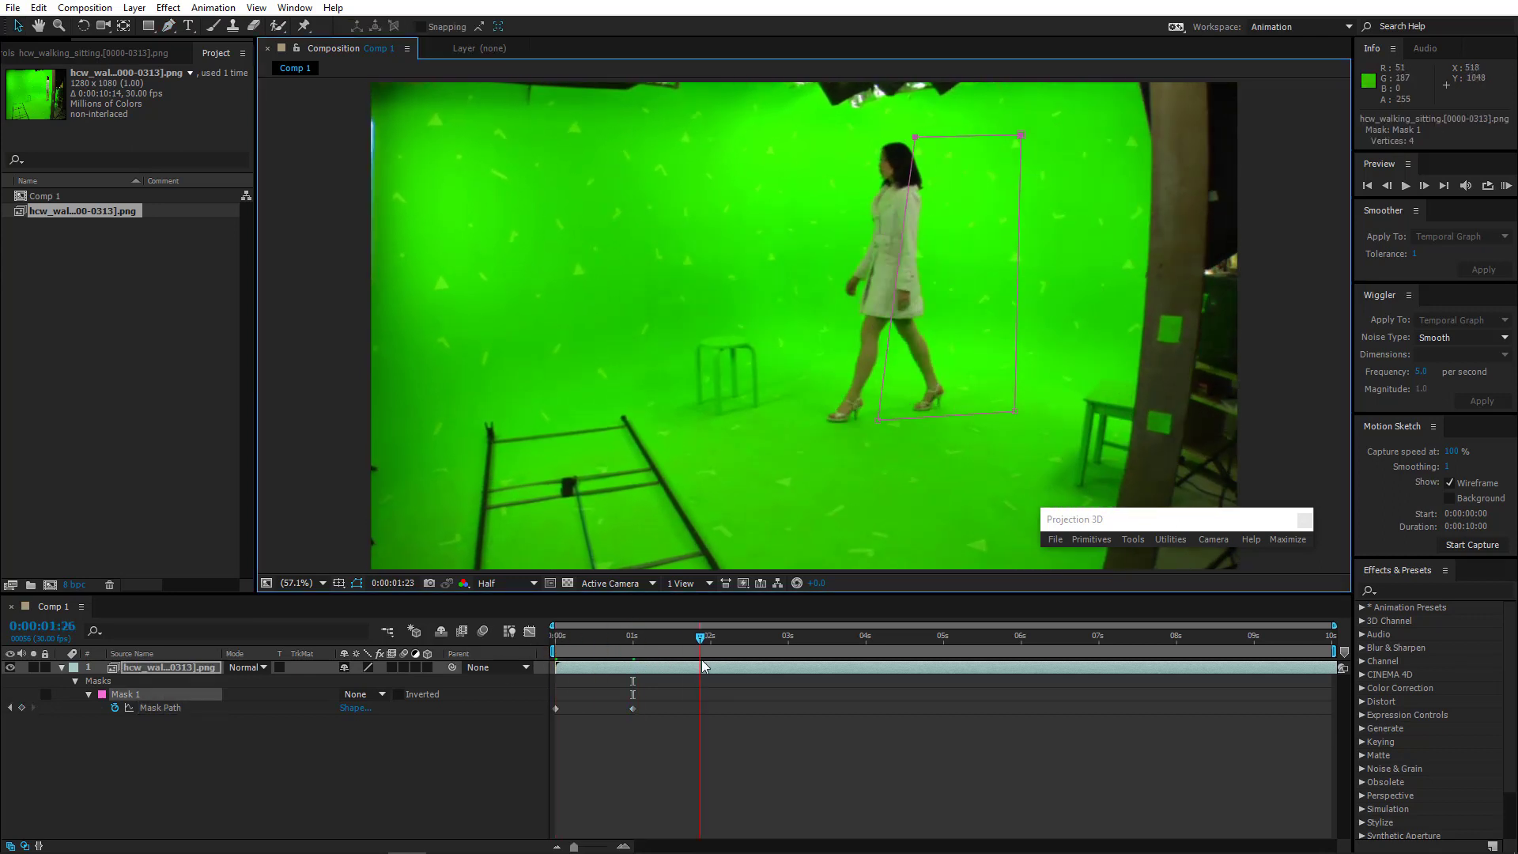
{"action": "double_click", "coordinate": [995, 361]}
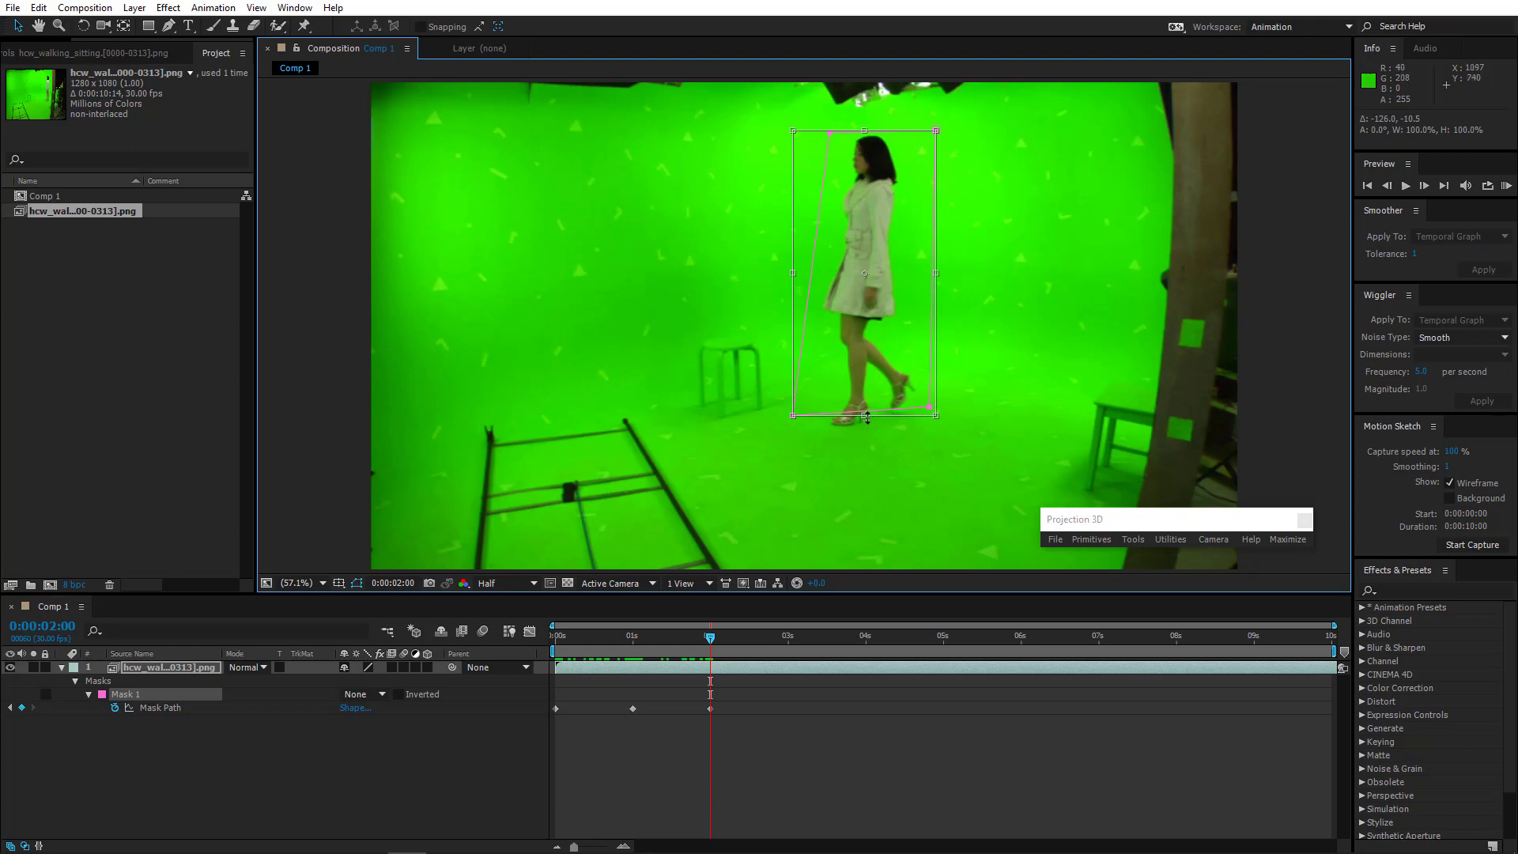
{"action": "left_click_drag", "start_coordinate": [865, 416], "coordinate": [869, 451]}
{"action": "left_click_drag", "start_coordinate": [936, 290], "coordinate": [946, 290]}
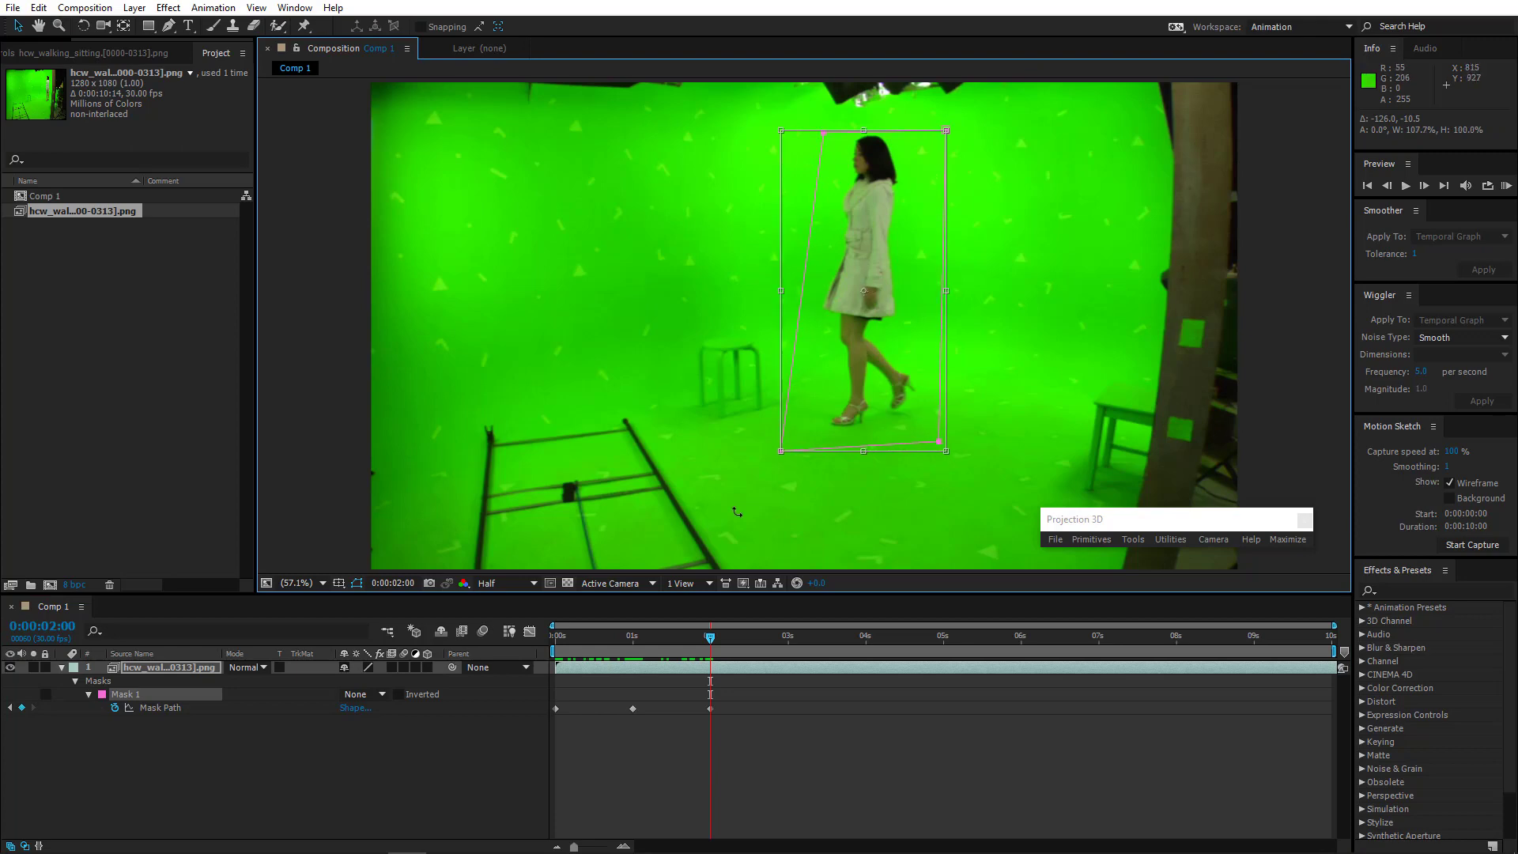
Move and widen the mask around the woman at 0:00:03:00, and fine-tune its shape at 0:00:03:01
{"action": "left_click_drag", "start_coordinate": [710, 637], "coordinate": [789, 669]}
{"action": "key", "text": "ctrl+t"}
{"action": "left_click_drag", "start_coordinate": [879, 379], "coordinate": [793, 370]}
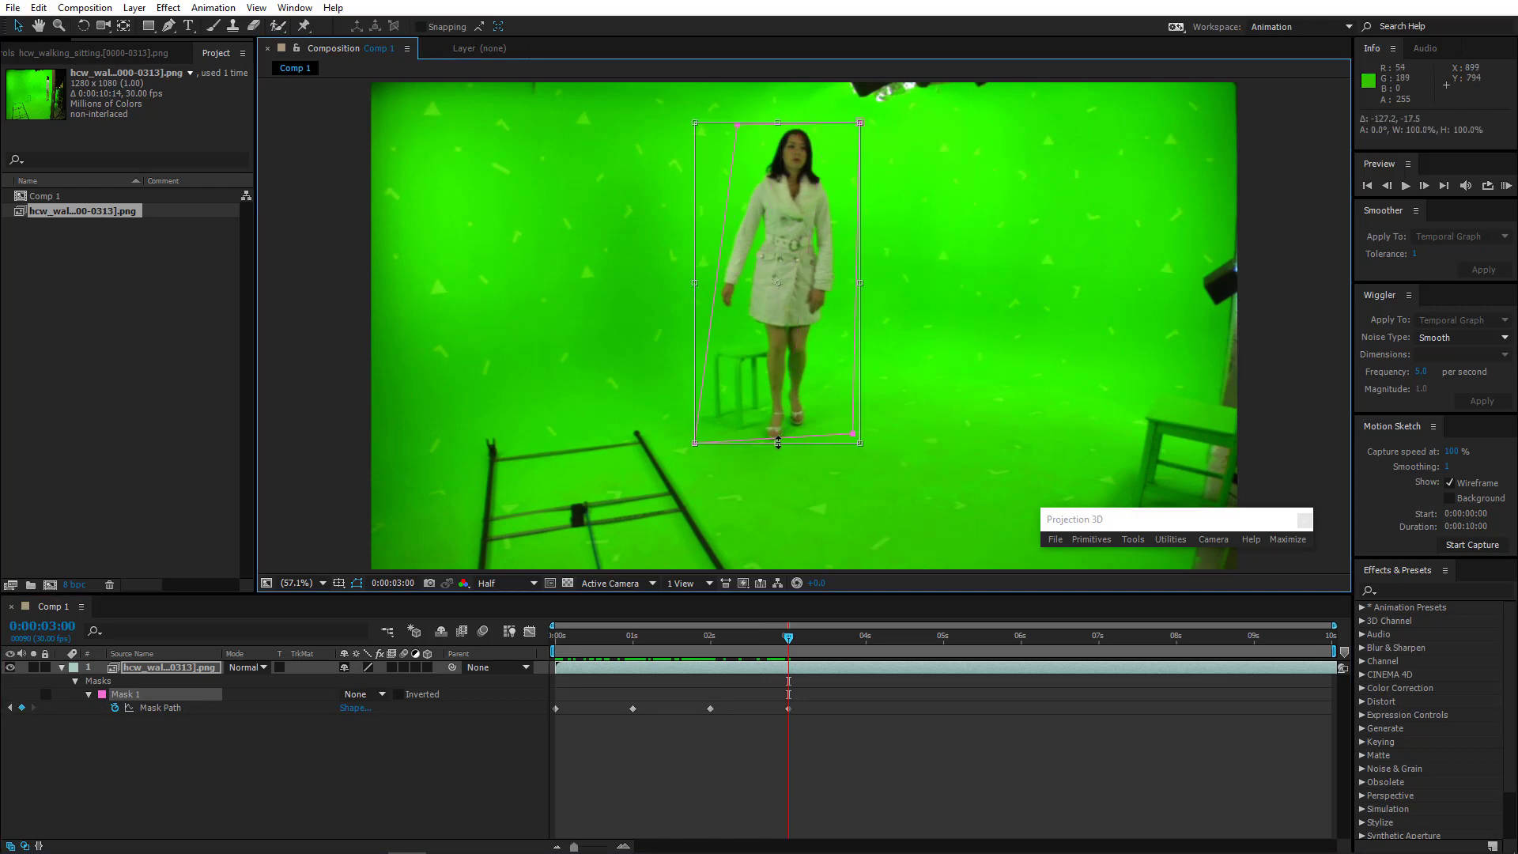
{"action": "left_click_drag", "start_coordinate": [778, 443], "coordinate": [778, 460]}
{"action": "left_click_drag", "start_coordinate": [695, 291], "coordinate": [672, 292]}
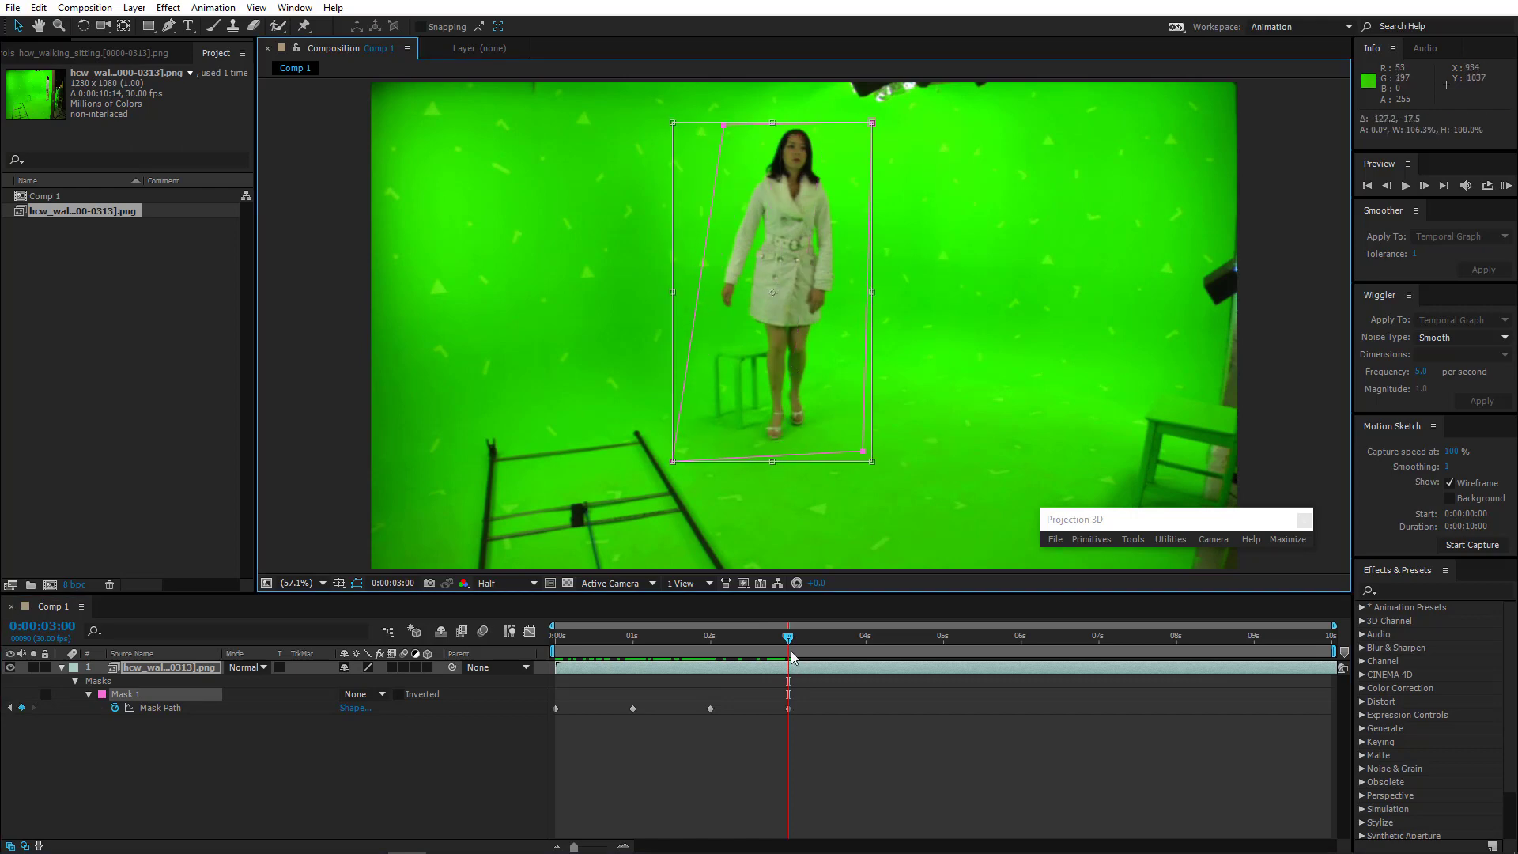
{"action": "mouse_move", "coordinate": [793, 657]}
{"action": "left_mouse_down"}
{"action": "mouse_move", "coordinate": [750, 657]}
{"action": "mouse_move", "coordinate": [795, 659]}
{"action": "left_mouse_up"}
{"action": "left_click_drag", "start_coordinate": [864, 451], "coordinate": [852, 450]}
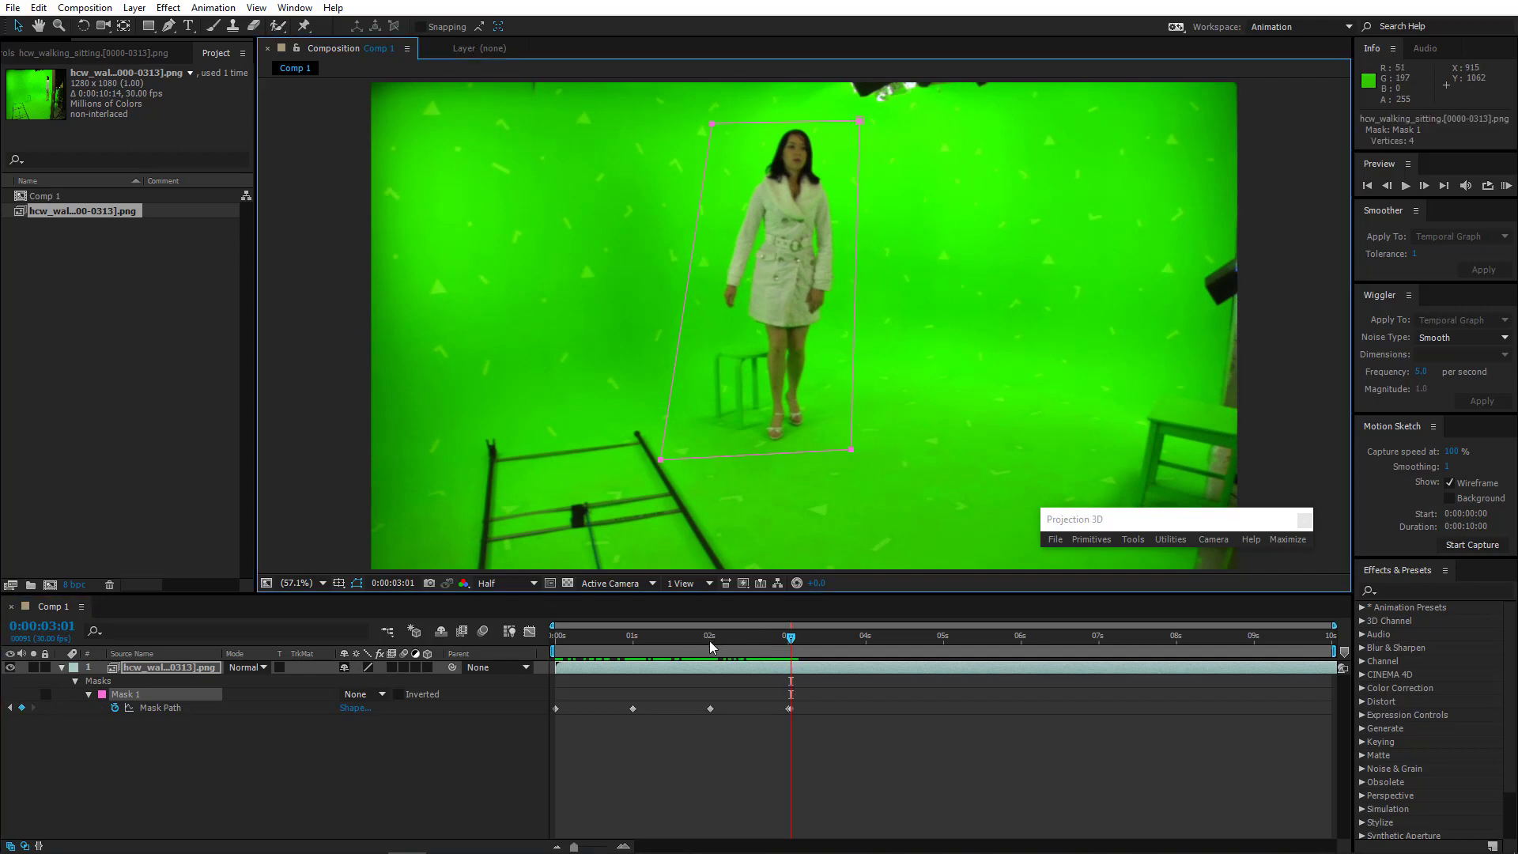
Add a Mask Path keyframe at 0:00:04:00 and reshape the mask around the seated woman at 0:00:05:00
{"action": "left_click_drag", "start_coordinate": [710, 647], "coordinate": [867, 650]}
{"action": "left_click", "coordinate": [22, 708]}
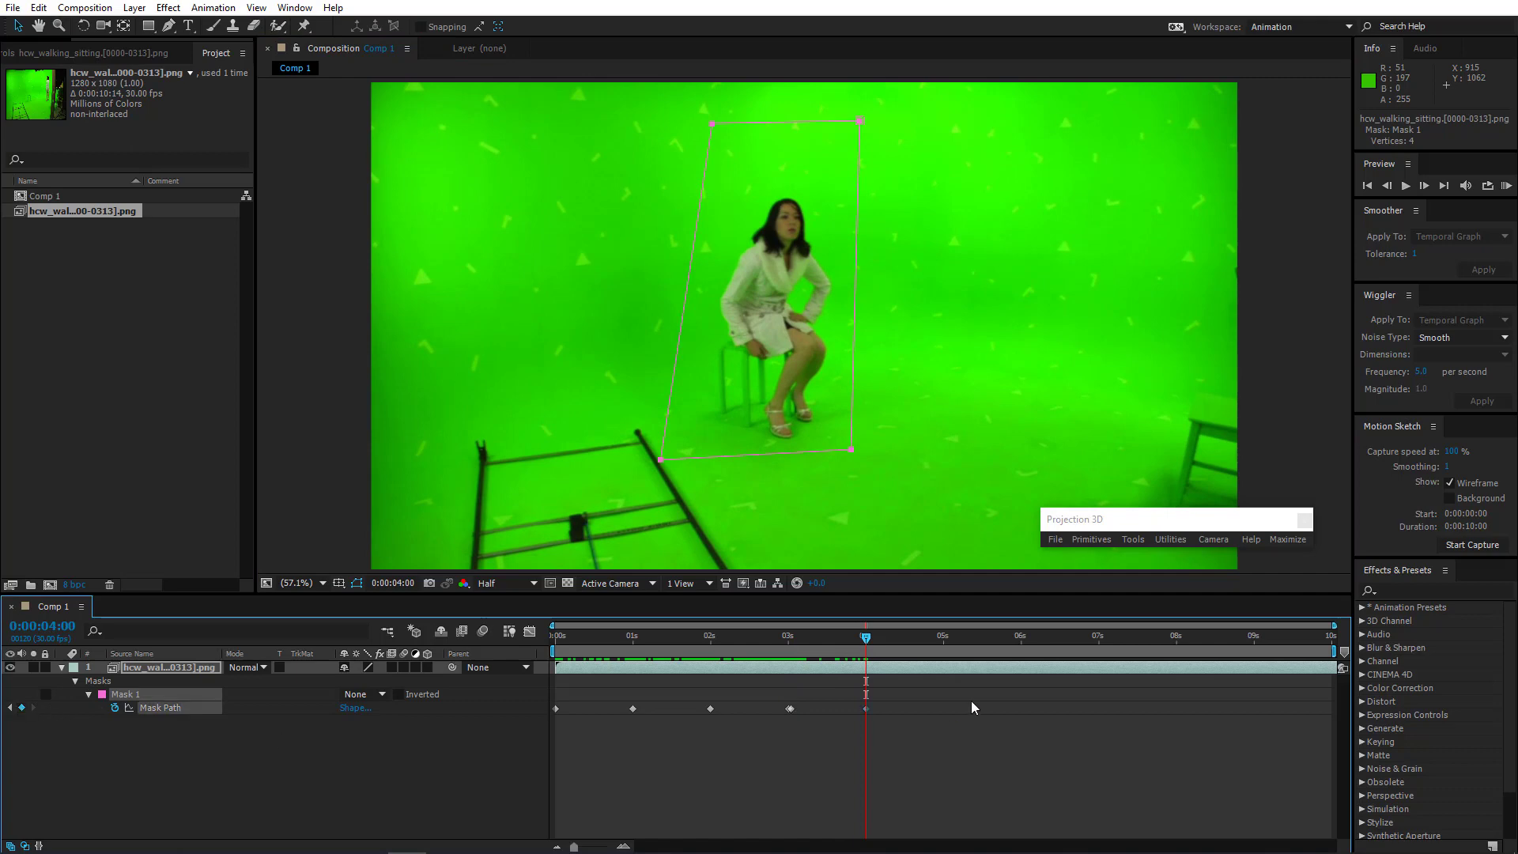
{"action": "left_click", "coordinate": [943, 647]}
{"action": "left_click_drag", "start_coordinate": [852, 448], "coordinate": [865, 452]}
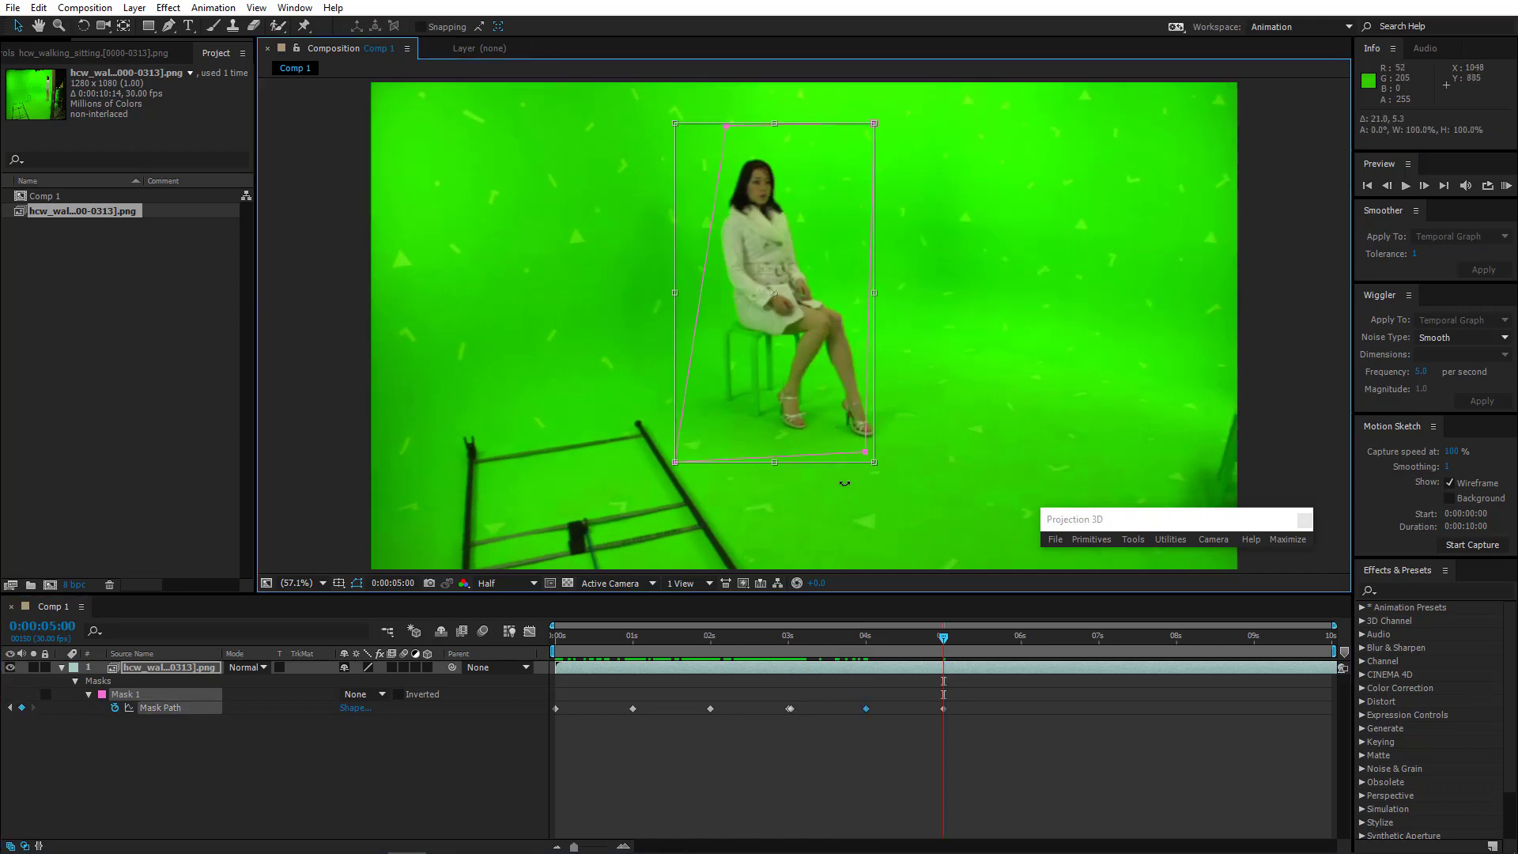
{"action": "left_click", "coordinate": [744, 478]}
{"action": "left_click_drag", "start_coordinate": [675, 462], "coordinate": [684, 453]}
{"action": "left_click_drag", "start_coordinate": [865, 451], "coordinate": [905, 464]}
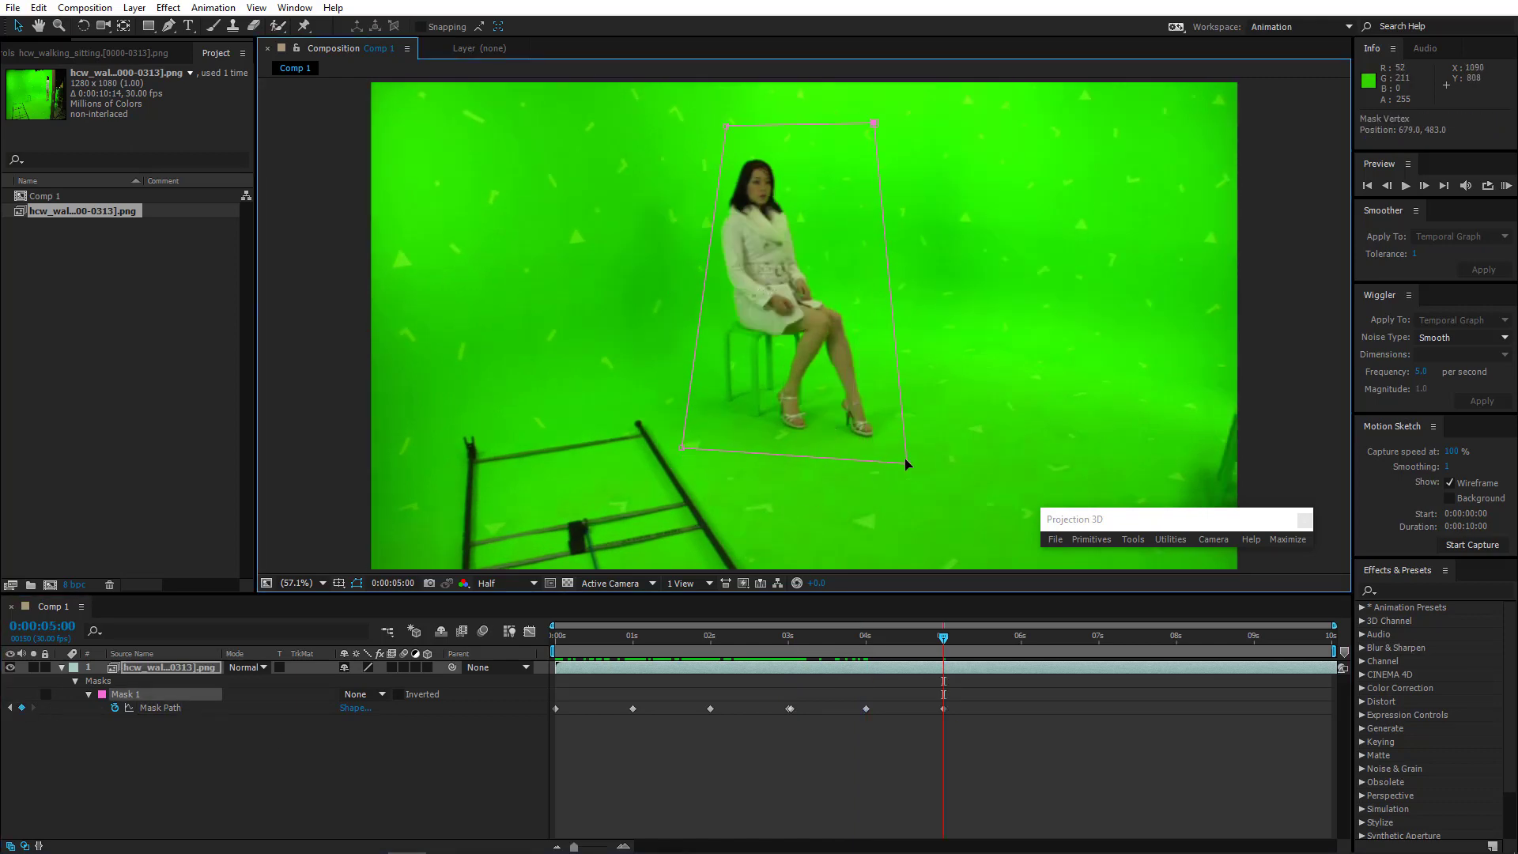
Extend the mask's corners at 0:00:05:29 to enclose the seated woman's outstretched leg
{"action": "left_click_drag", "start_coordinate": [868, 644], "coordinate": [1021, 662]}
{"action": "left_click_drag", "start_coordinate": [905, 464], "coordinate": [959, 478]}
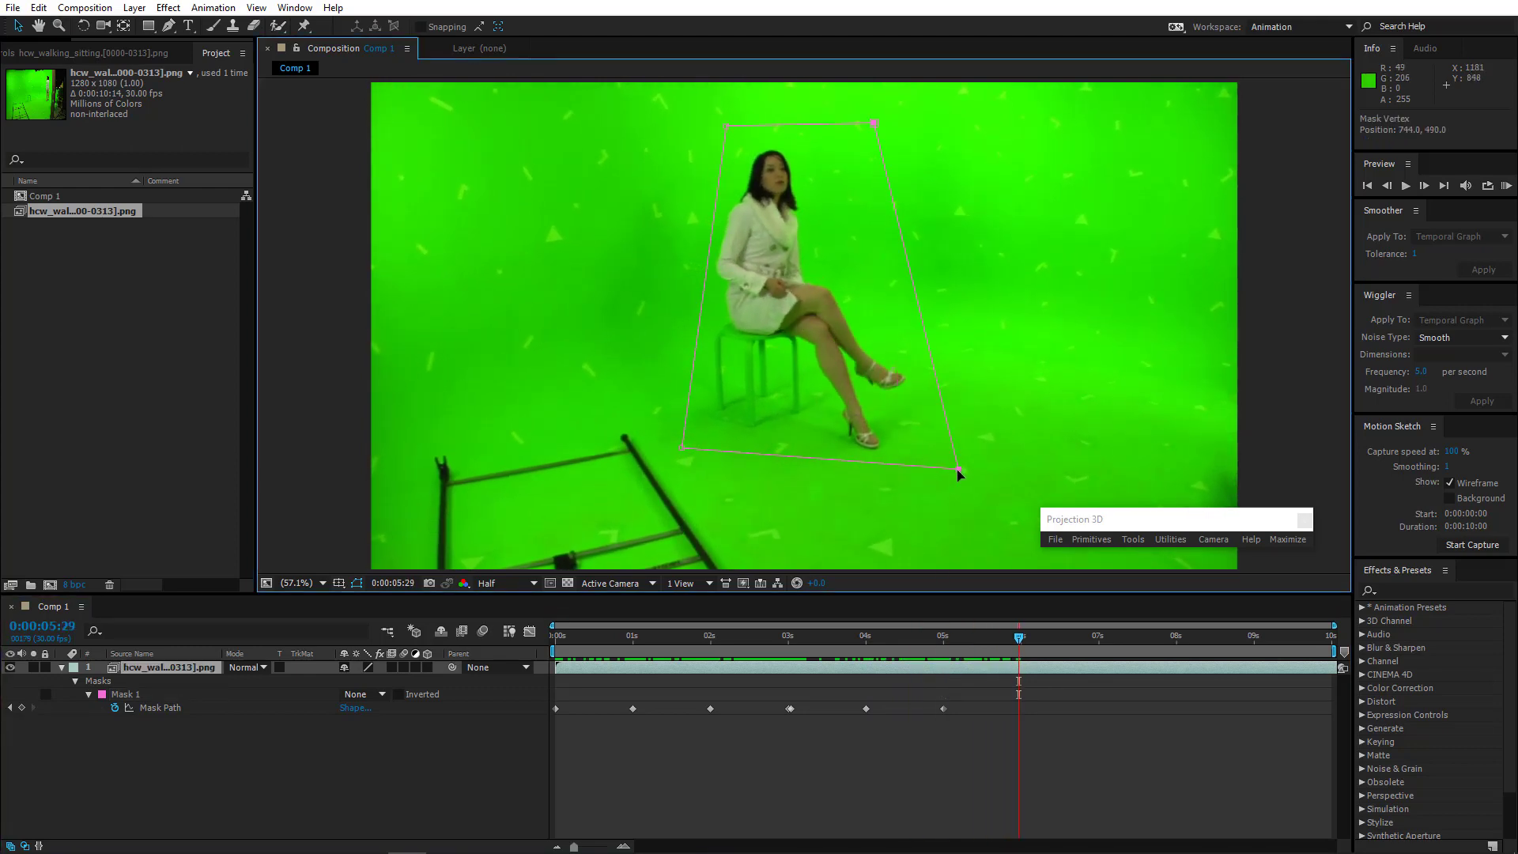
{"action": "left_click", "coordinate": [967, 648]}
{"action": "left_click_drag", "start_coordinate": [966, 649], "coordinate": [1019, 661]}
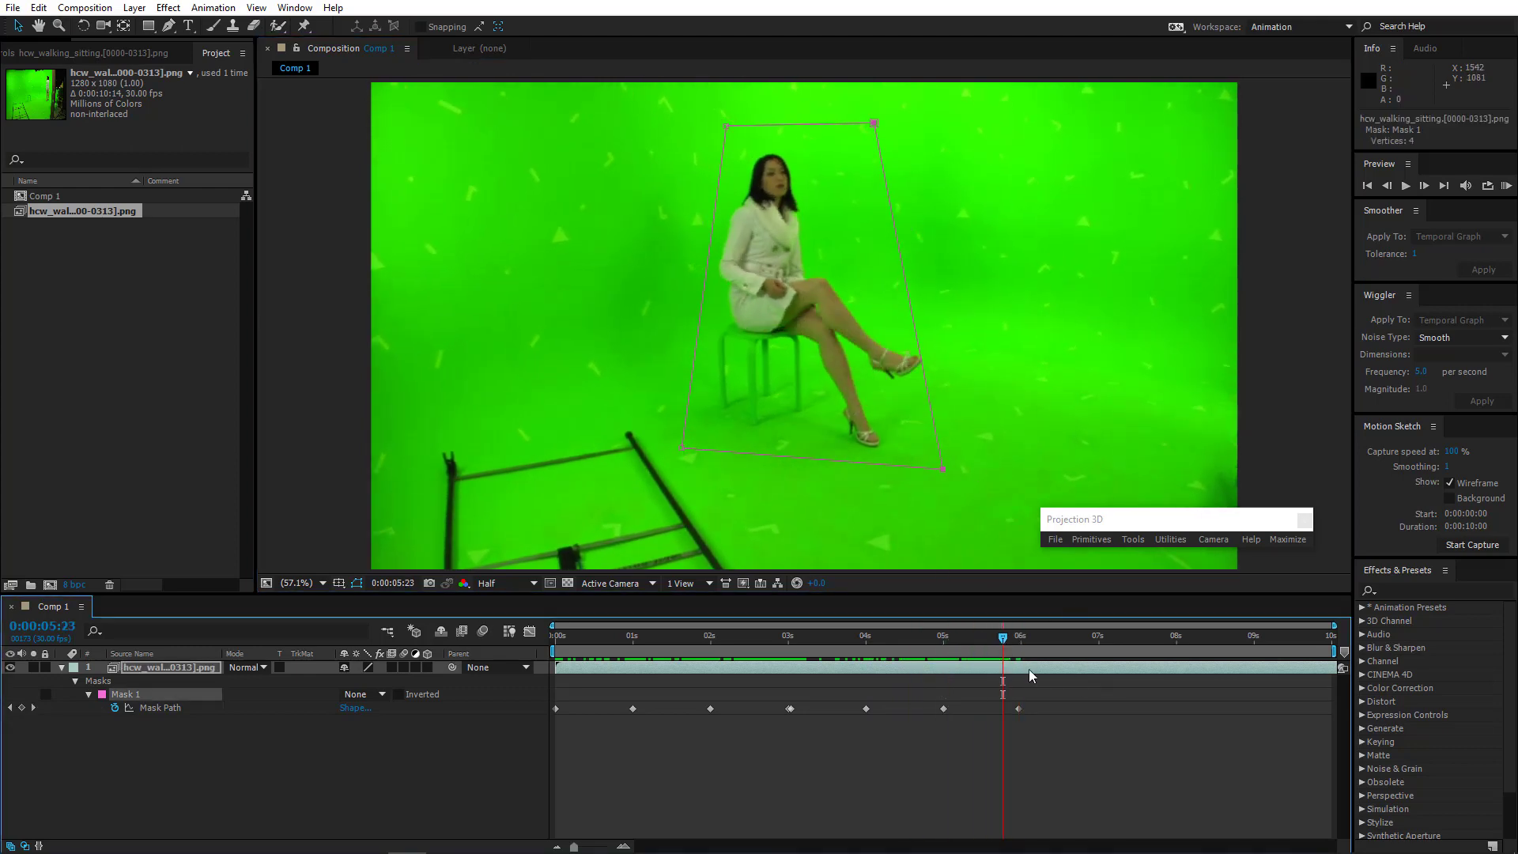
{"action": "left_click_drag", "start_coordinate": [874, 125], "coordinate": [892, 124]}
Shift the whole mask to follow the seated woman at 0:00:07:00
{"action": "left_click_drag", "start_coordinate": [1019, 656], "coordinate": [1099, 668]}
{"action": "key", "text": "ctrl+t"}
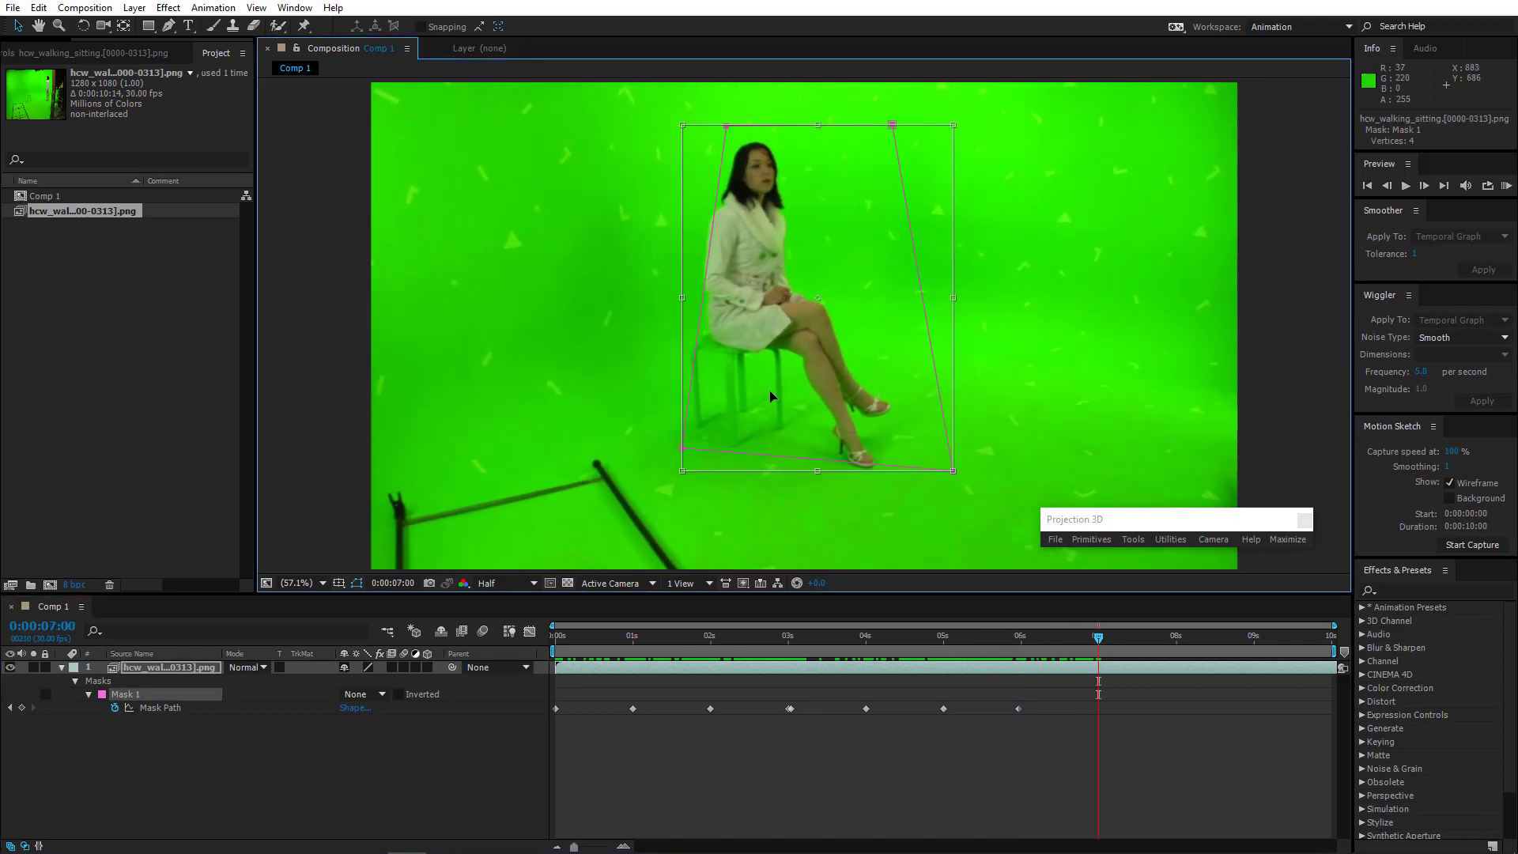
{"action": "left_click_drag", "start_coordinate": [770, 397], "coordinate": [747, 406]}
Lower the mask's two bottom corners beneath the woman's feet and the stool at 0:00:08:00
{"action": "left_click_drag", "start_coordinate": [1027, 639], "coordinate": [1177, 664]}
{"action": "left_click_drag", "start_coordinate": [929, 480], "coordinate": [945, 511]}
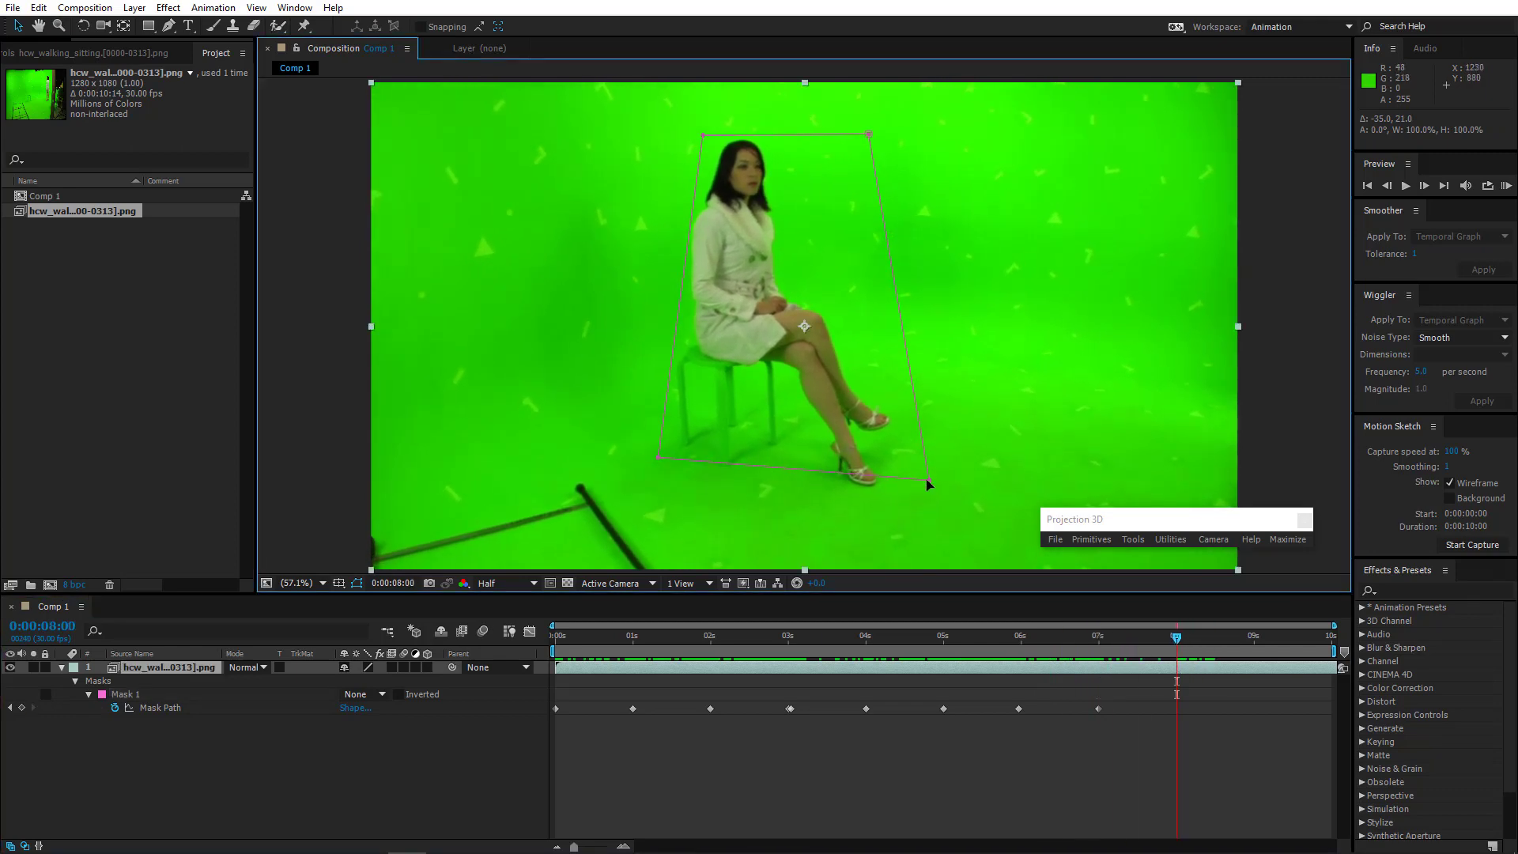
{"action": "left_click_drag", "start_coordinate": [658, 457], "coordinate": [659, 490]}
Refine the mask's corners around the seated woman at 0:00:09:00 and check its fit up to 0:00:09:29
{"action": "left_click", "coordinate": [1253, 637]}
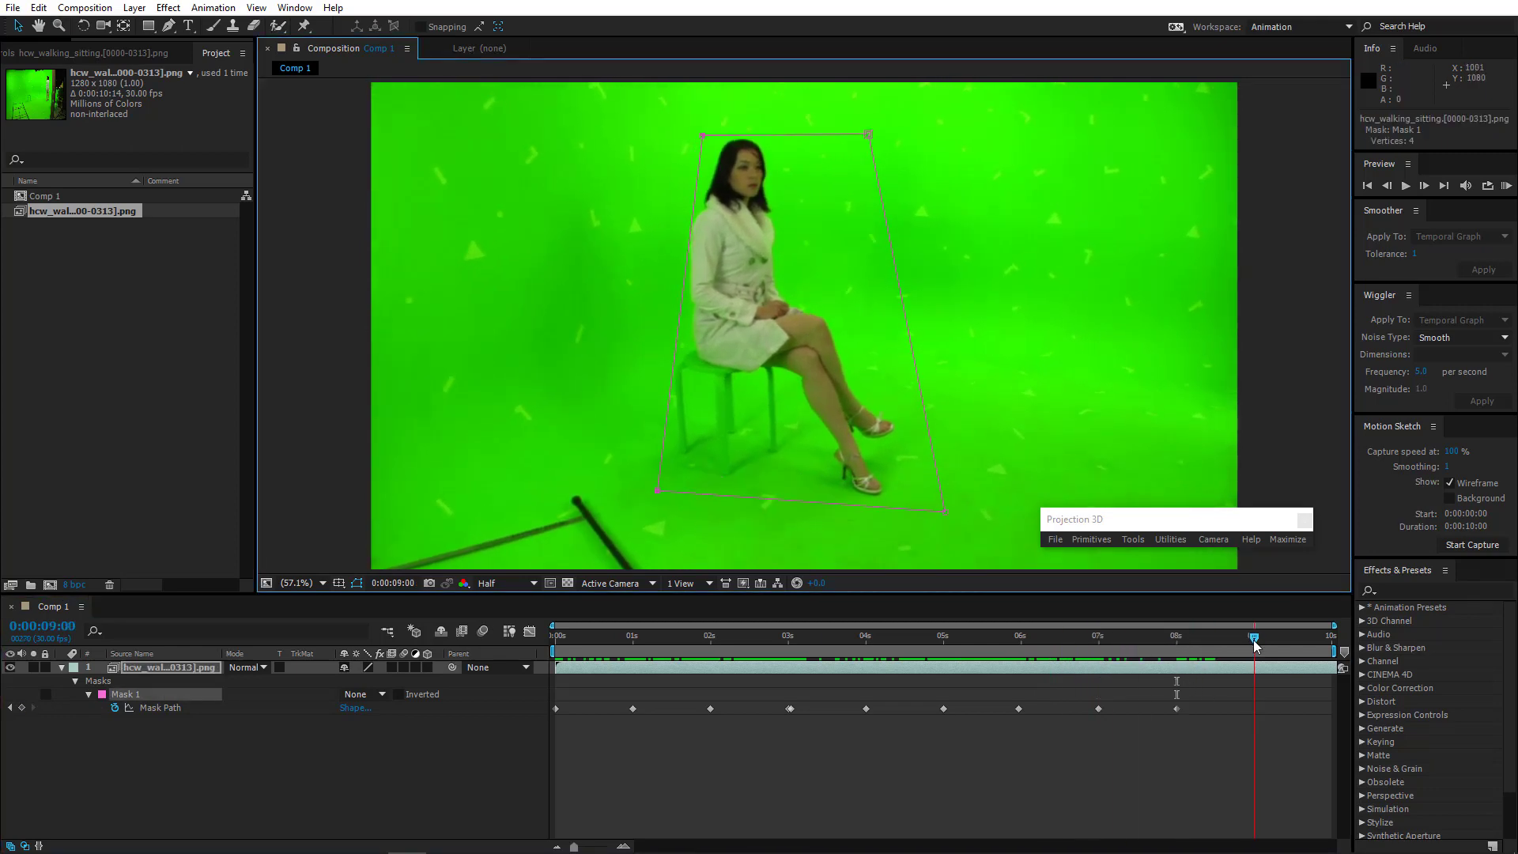
{"action": "left_click_drag", "start_coordinate": [703, 136], "coordinate": [696, 136]}
{"action": "left_click_drag", "start_coordinate": [945, 511], "coordinate": [946, 520]}
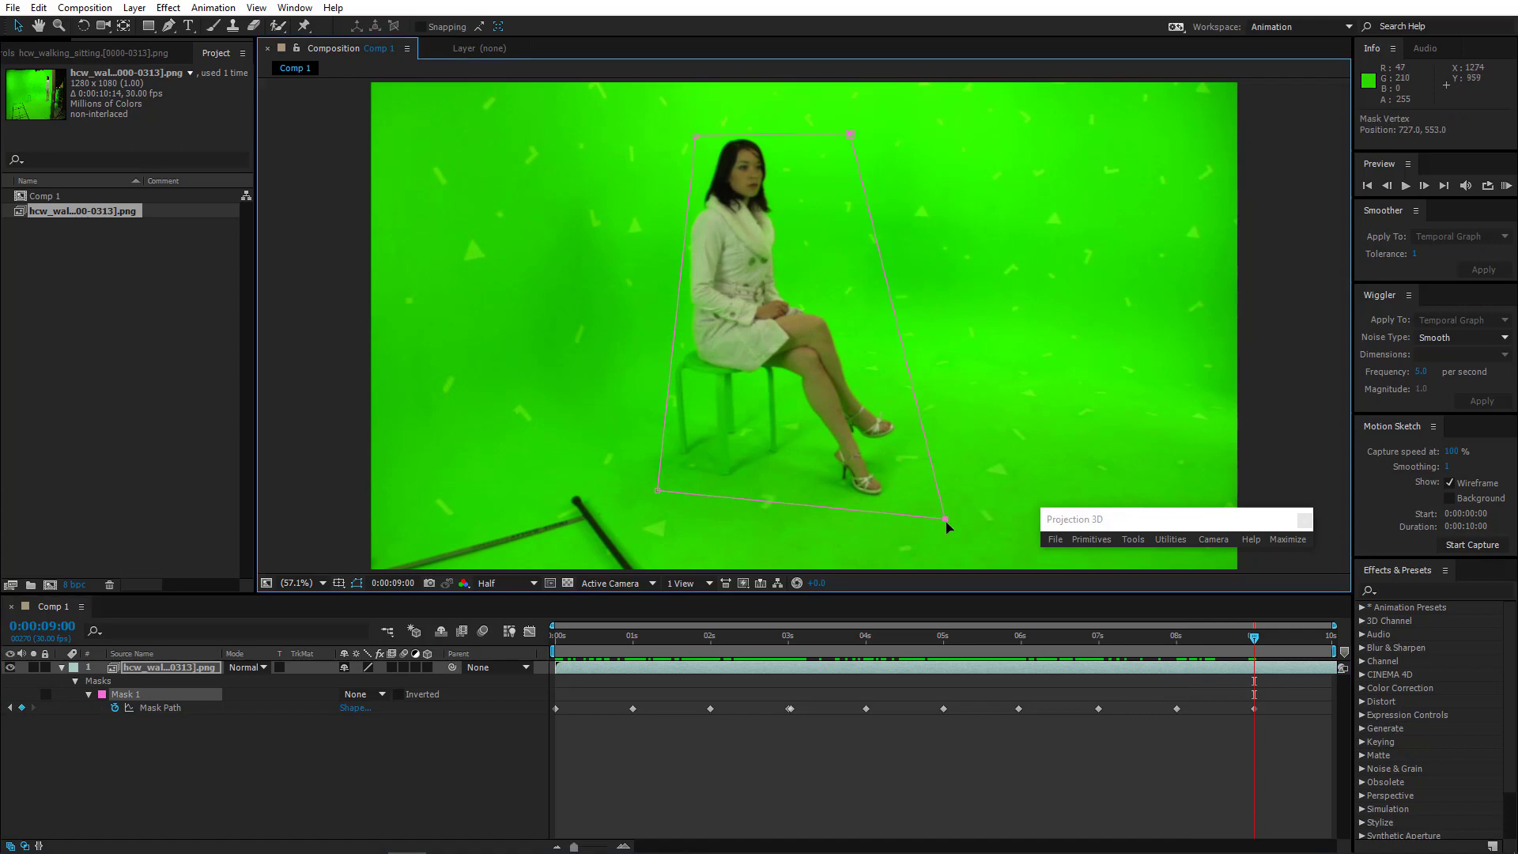
{"action": "left_click_drag", "start_coordinate": [657, 490], "coordinate": [656, 498]}
{"action": "left_click_drag", "start_coordinate": [1174, 642], "coordinate": [1402, 661]}
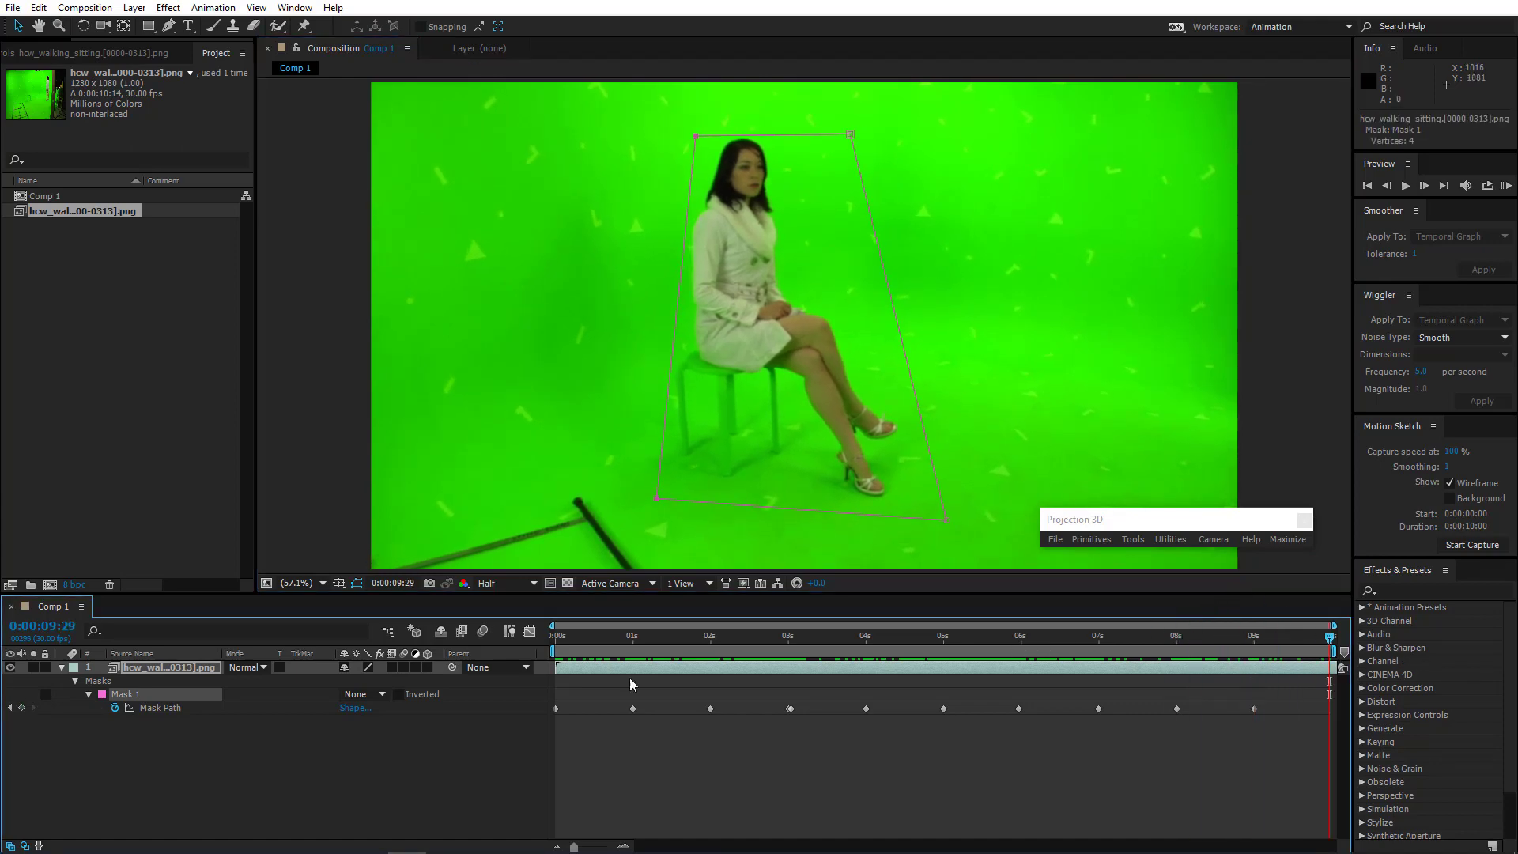
Set Mask 1 to Subtract and pre-compose the masked clip layer, moving all attributes into the new composition
{"action": "left_click", "coordinate": [382, 695]}
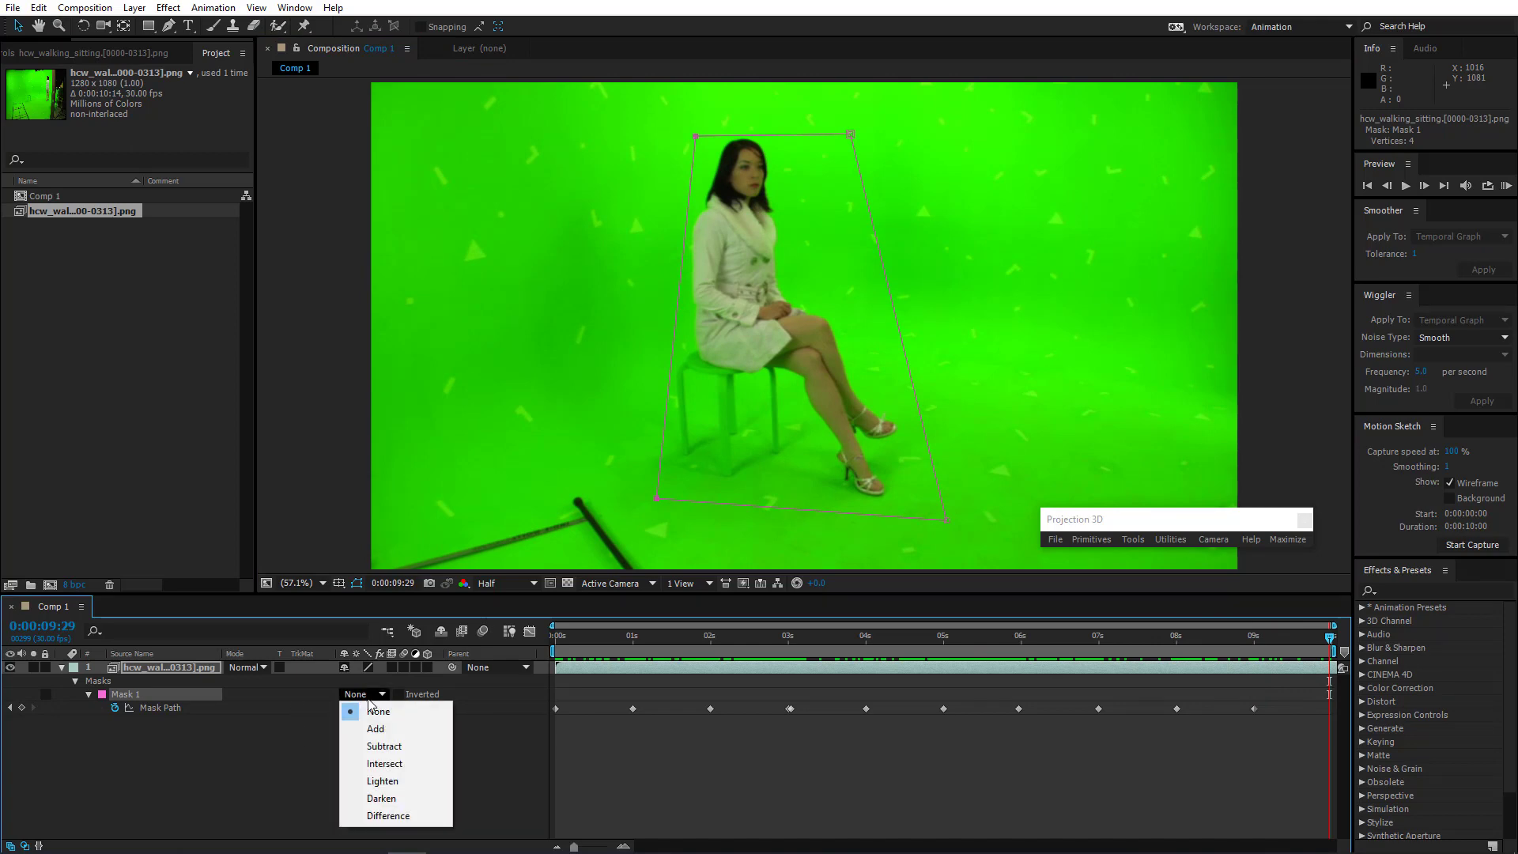
{"action": "left_click", "coordinate": [385, 748]}
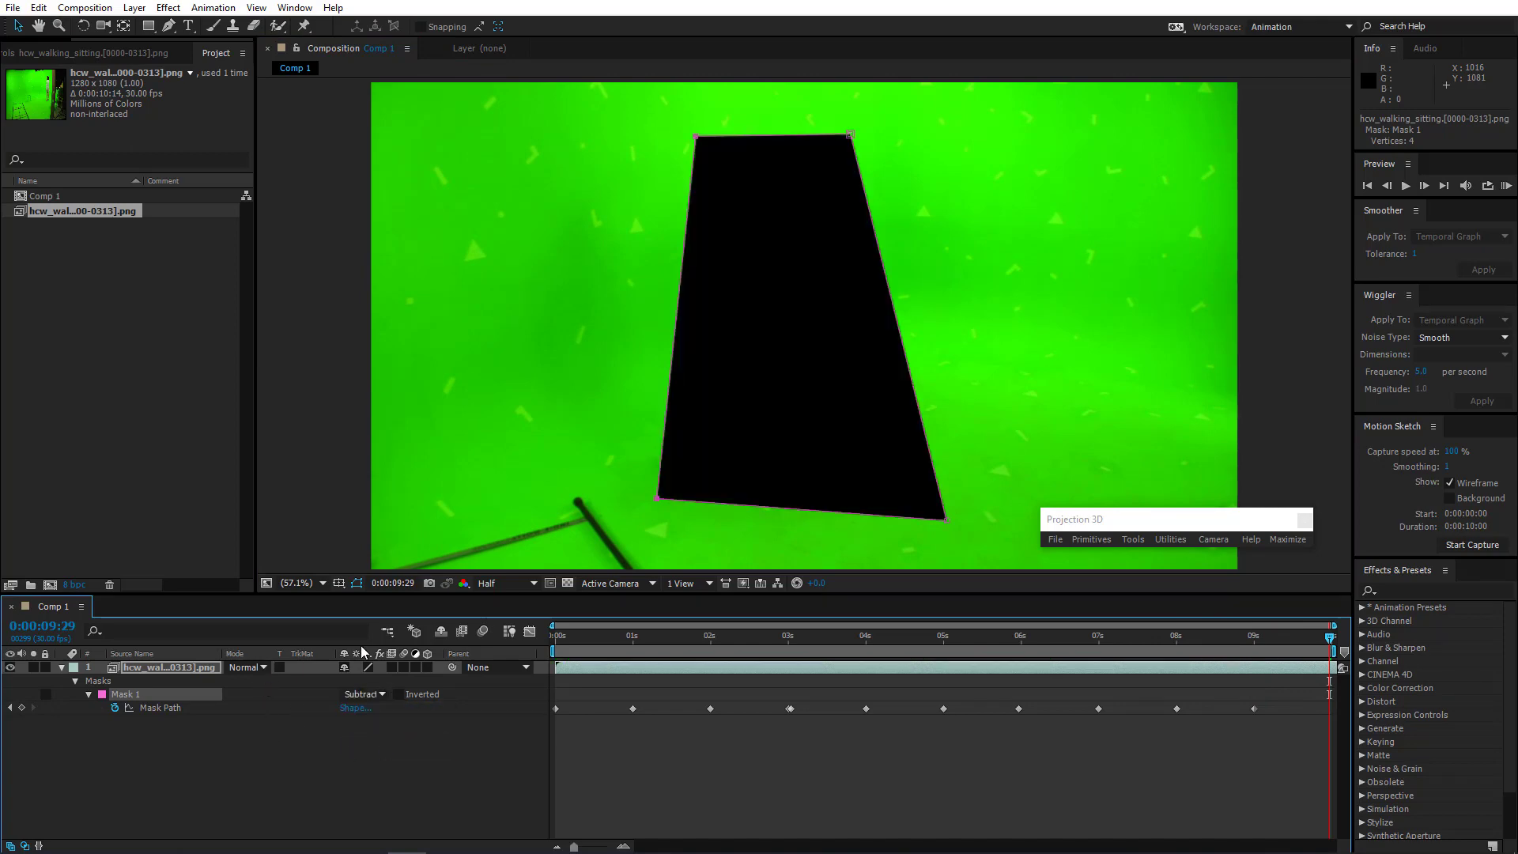
{"action": "left_click", "coordinate": [159, 674]}
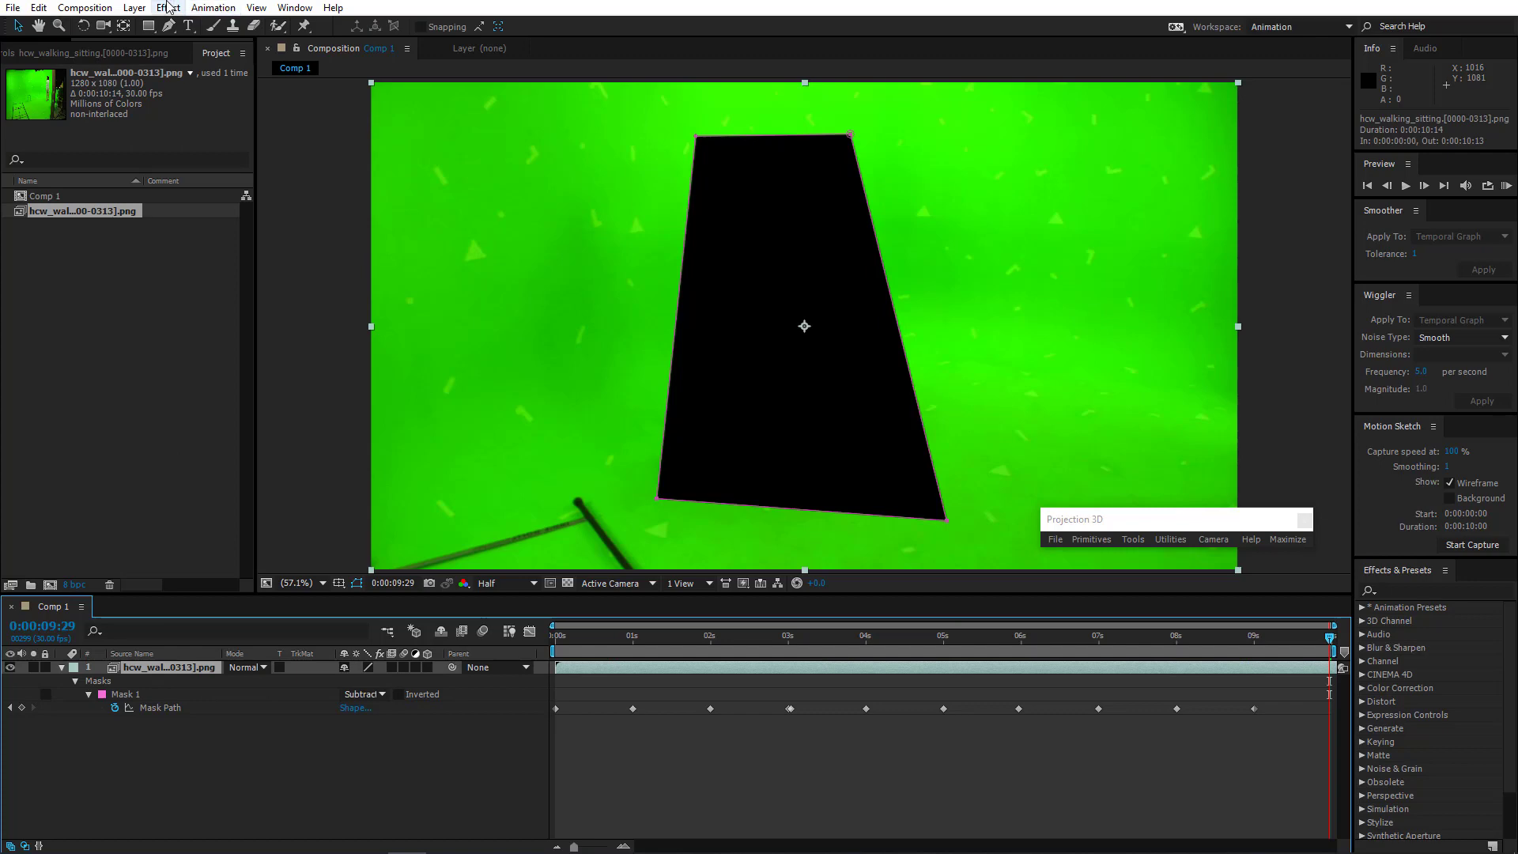
{"action": "left_click", "coordinate": [133, 7]}
{"action": "left_click", "coordinate": [176, 599]}
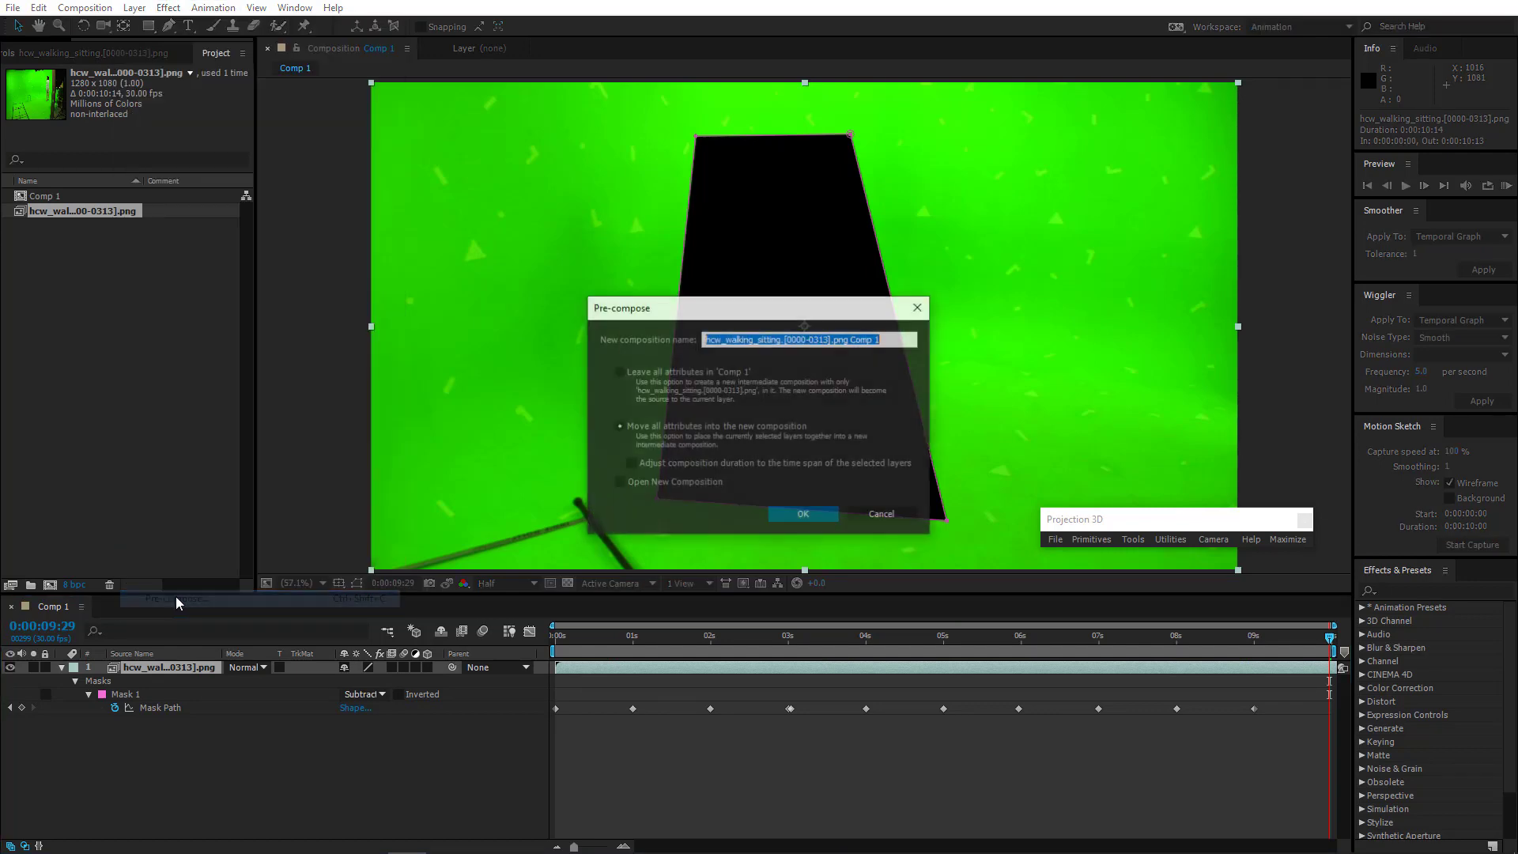
{"action": "left_click", "coordinate": [803, 514]}
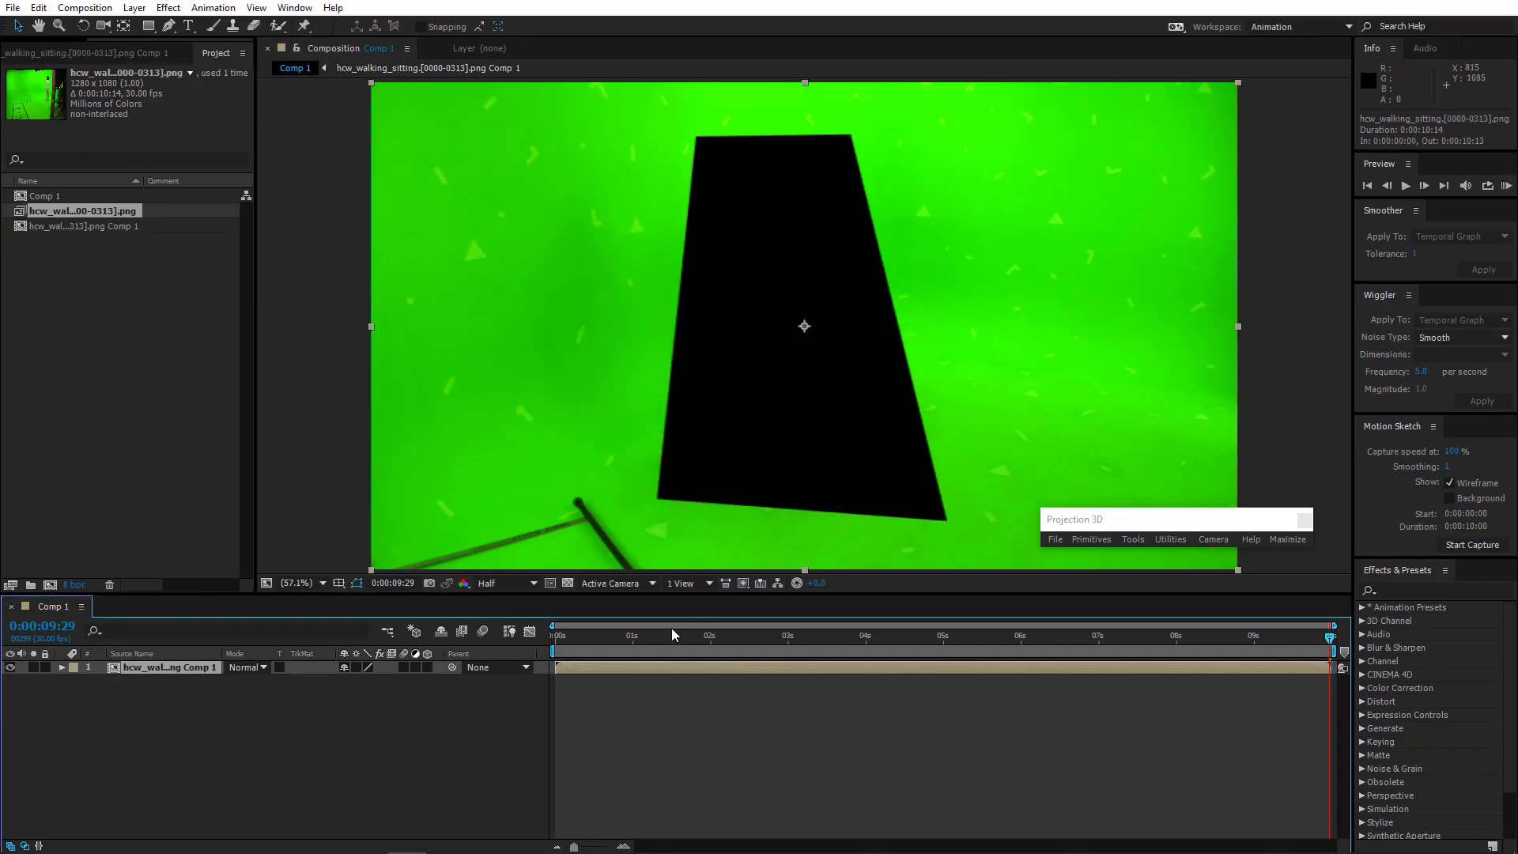
Run the 3D camera track on the pre-composed clip layer in Comp 1
{"action": "left_click_drag", "start_coordinate": [648, 636], "coordinate": [2, 711]}
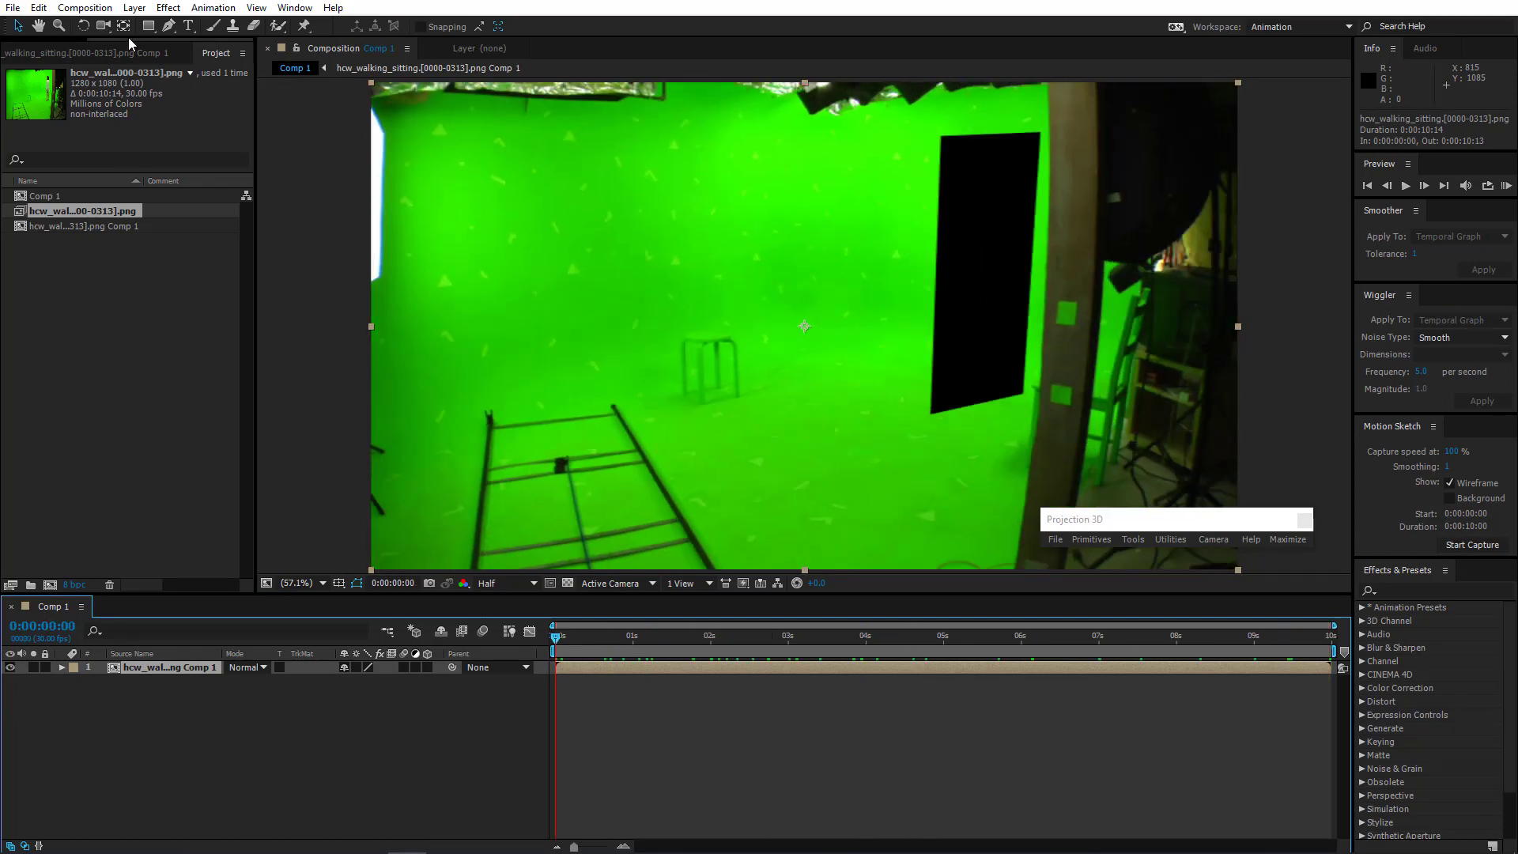
{"action": "left_click", "coordinate": [213, 7]}
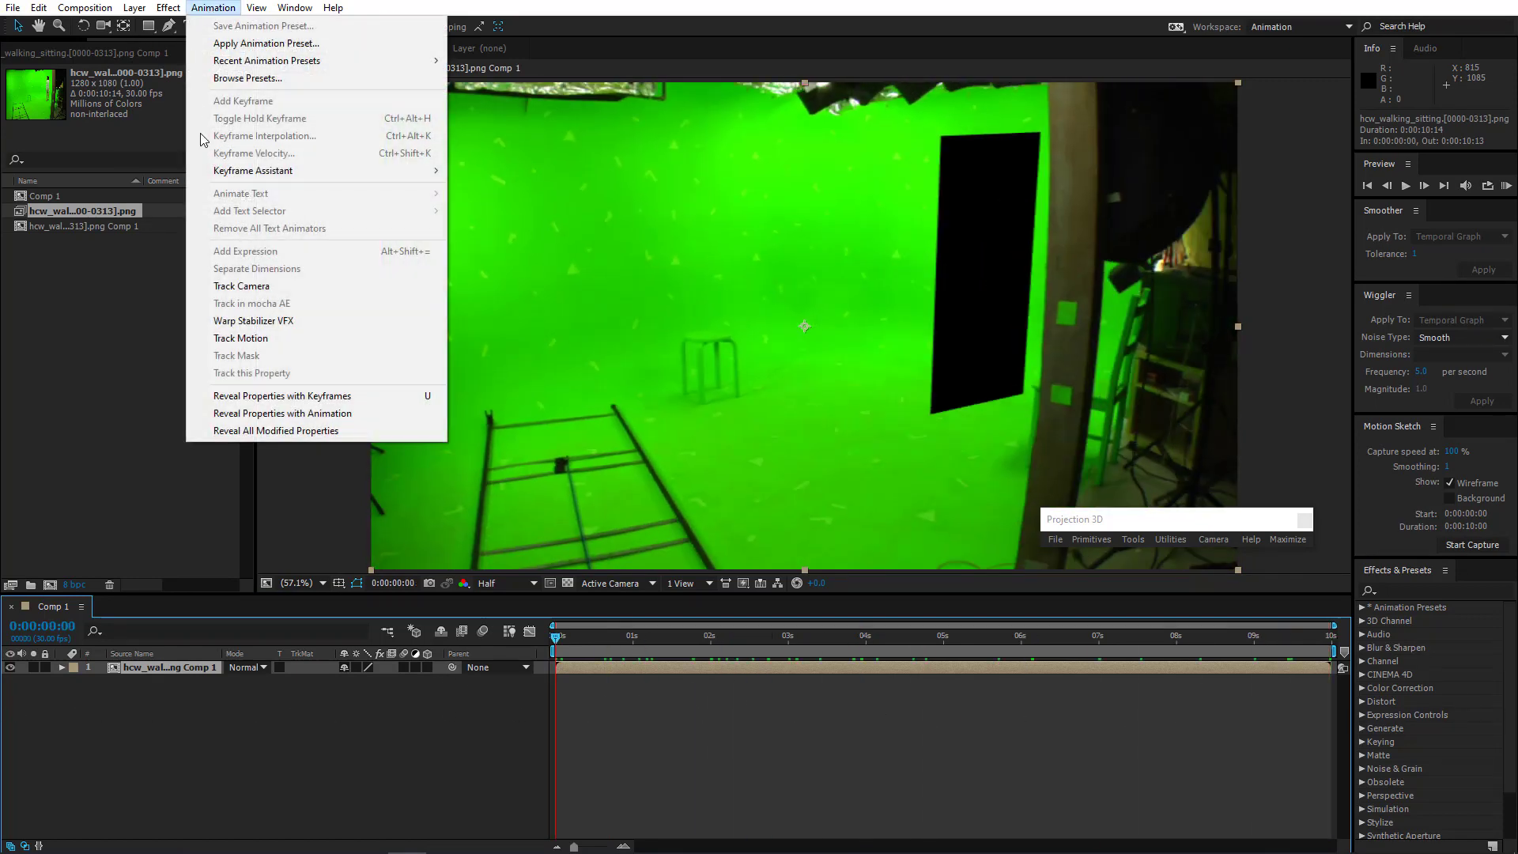
{"action": "left_click", "coordinate": [235, 288]}
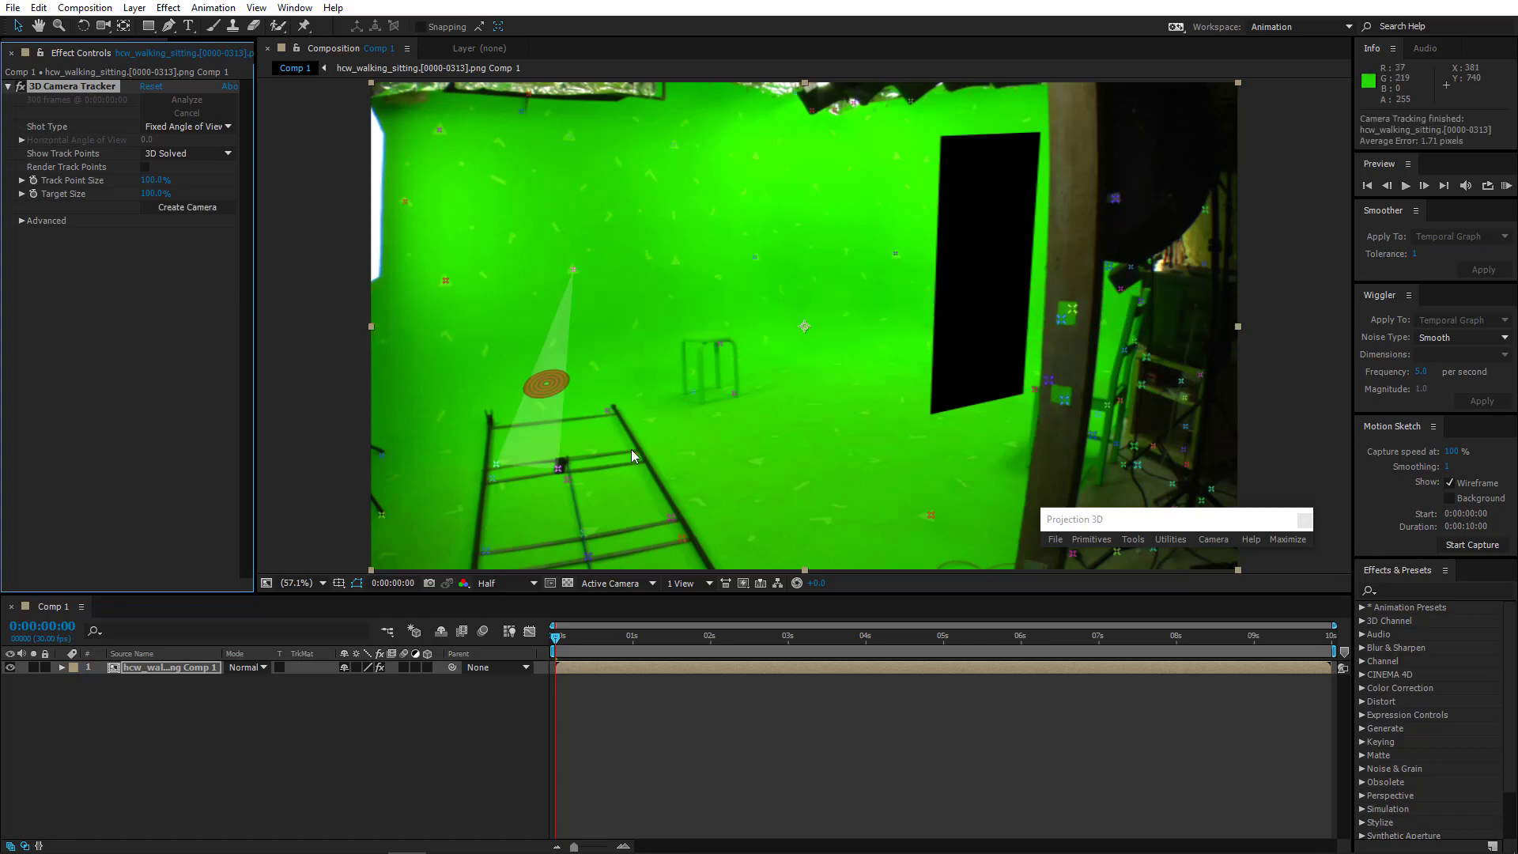
Set the ground plane and origin from four floor track points around the masked area at 0:00:06:08
{"action": "left_click", "coordinate": [621, 636]}
{"action": "left_click_drag", "start_coordinate": [636, 648], "coordinate": [1054, 635]}
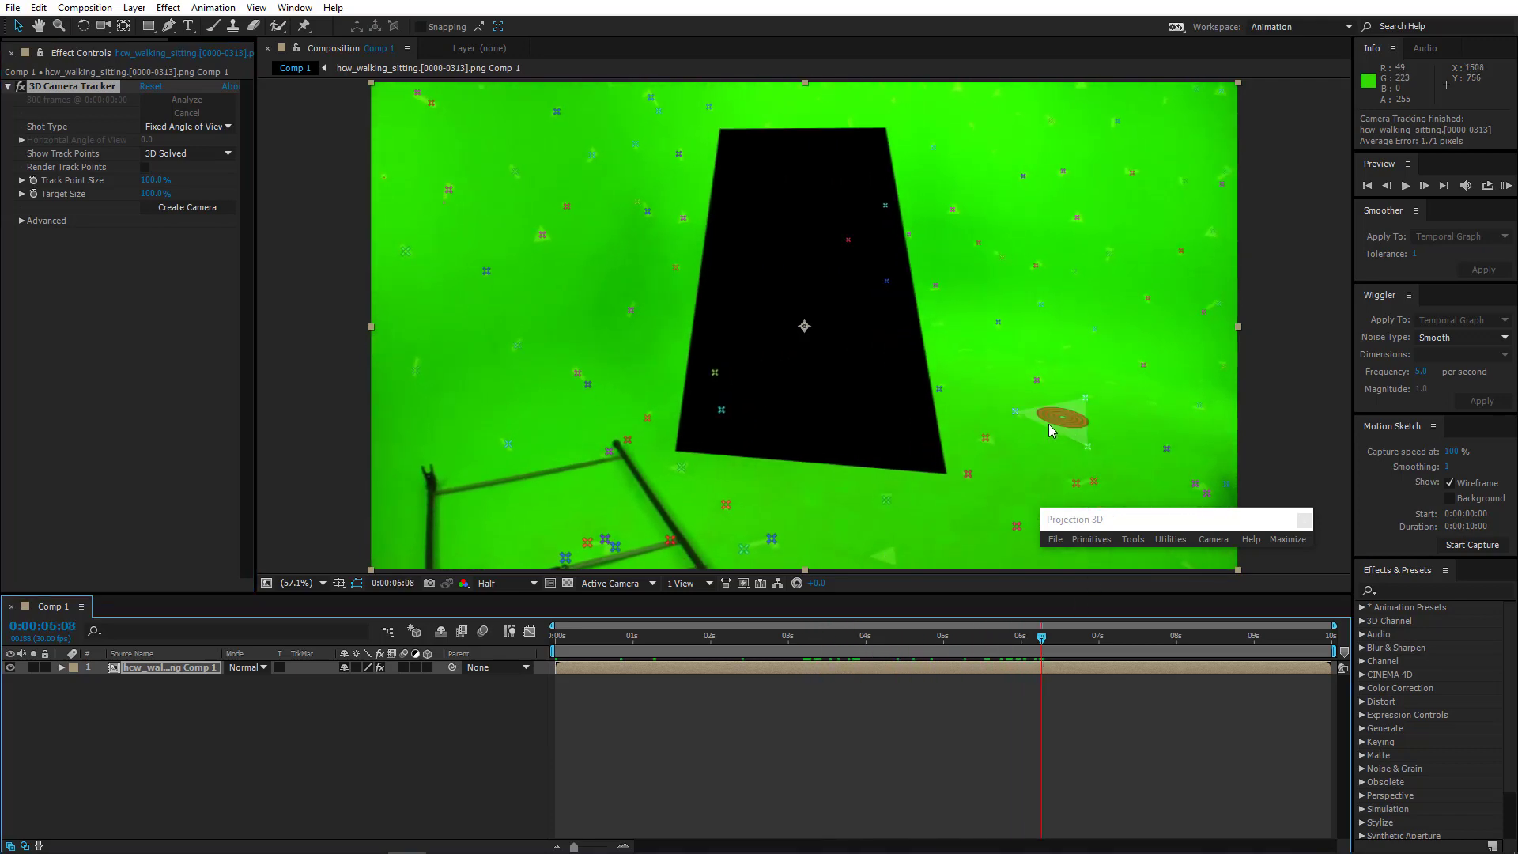
{"action": "left_click", "coordinate": [1015, 413]}
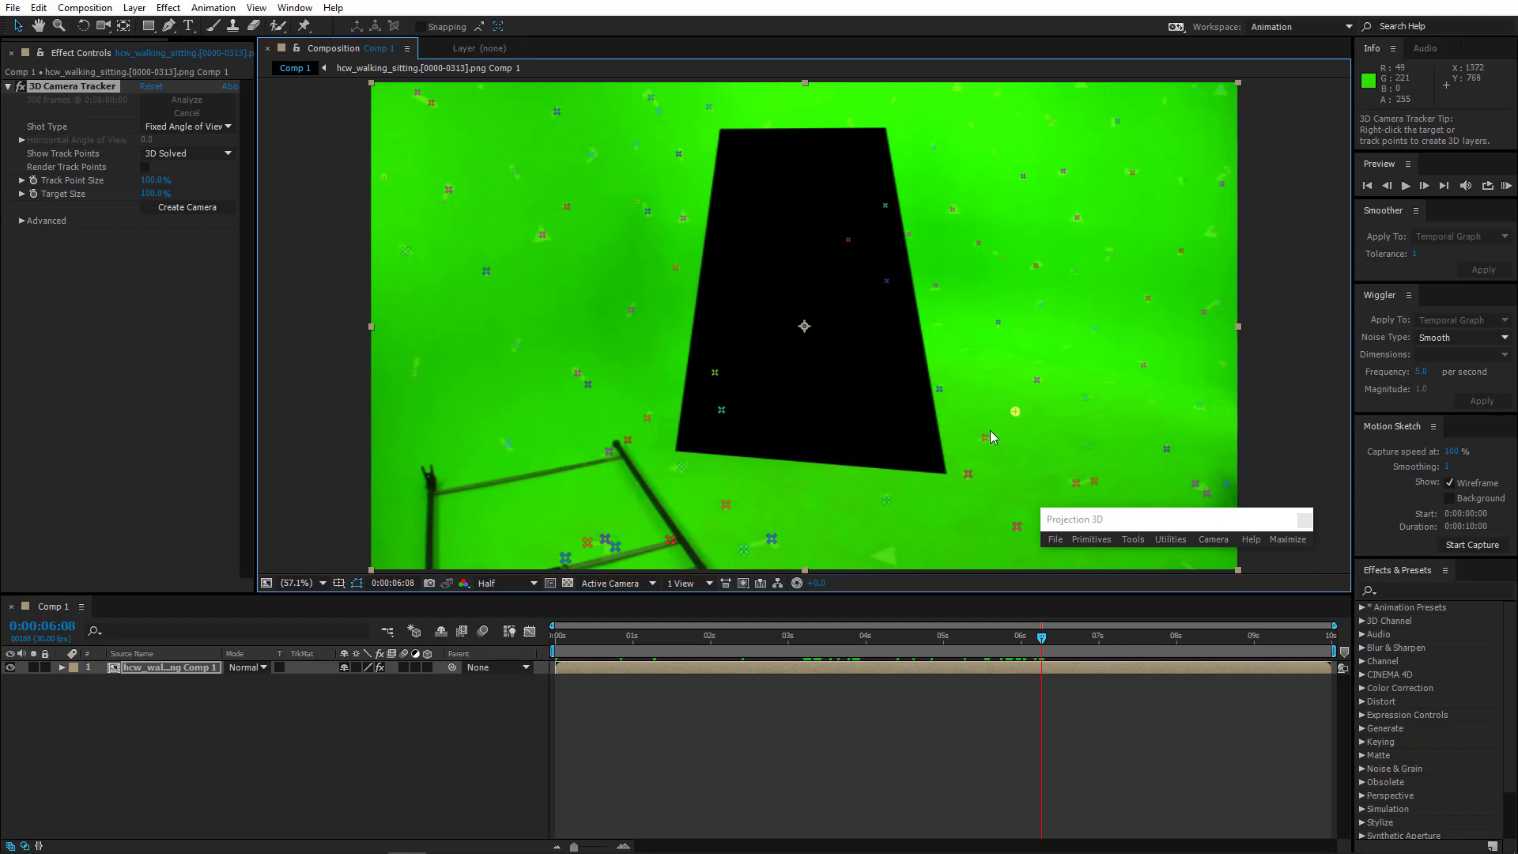
{"action": "left_click", "coordinate": [985, 438], "text": "shift"}
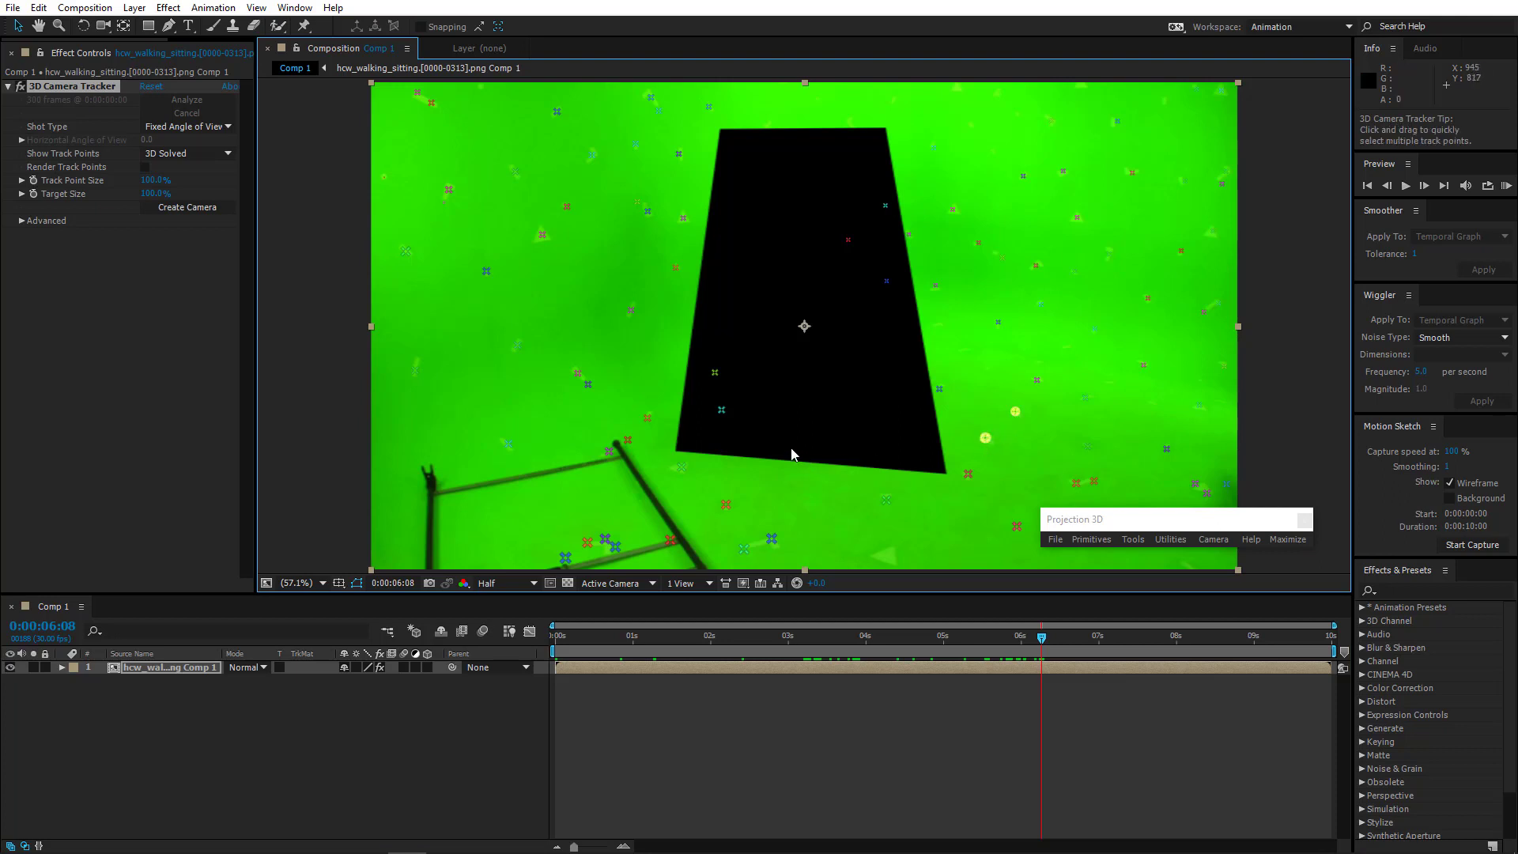
{"action": "left_click", "coordinate": [645, 416], "text": "shift"}
{"action": "left_click", "coordinate": [628, 441], "text": "shift"}
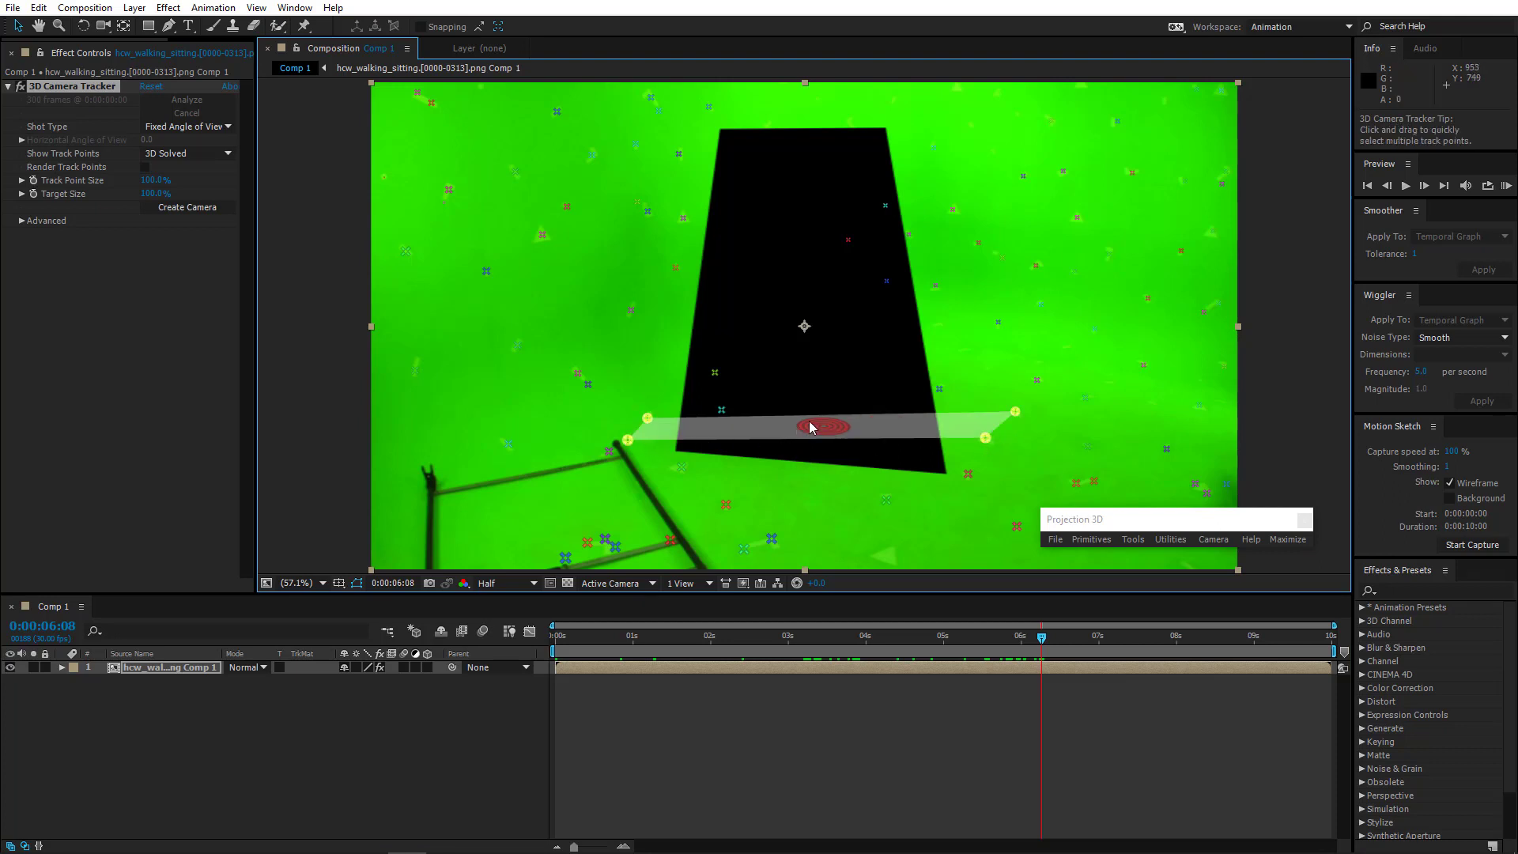
{"action": "right_click", "coordinate": [856, 421]}
{"action": "left_click", "coordinate": [886, 566]}
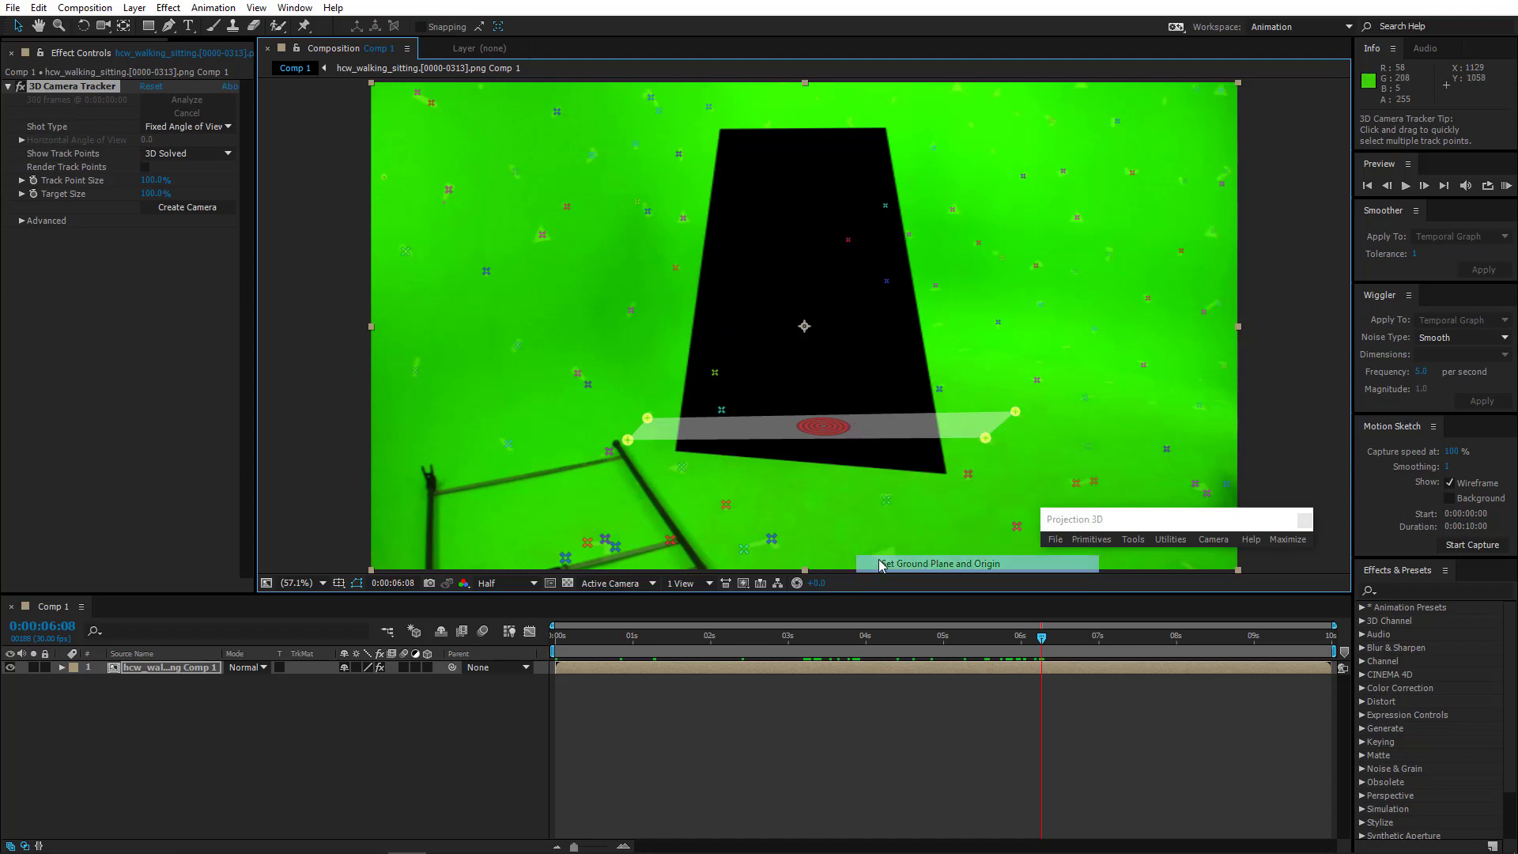
Create a null and camera from the selected floor track points and check the null's track over the timeline
{"action": "right_click", "coordinate": [808, 441]}
{"action": "left_click", "coordinate": [862, 475]}
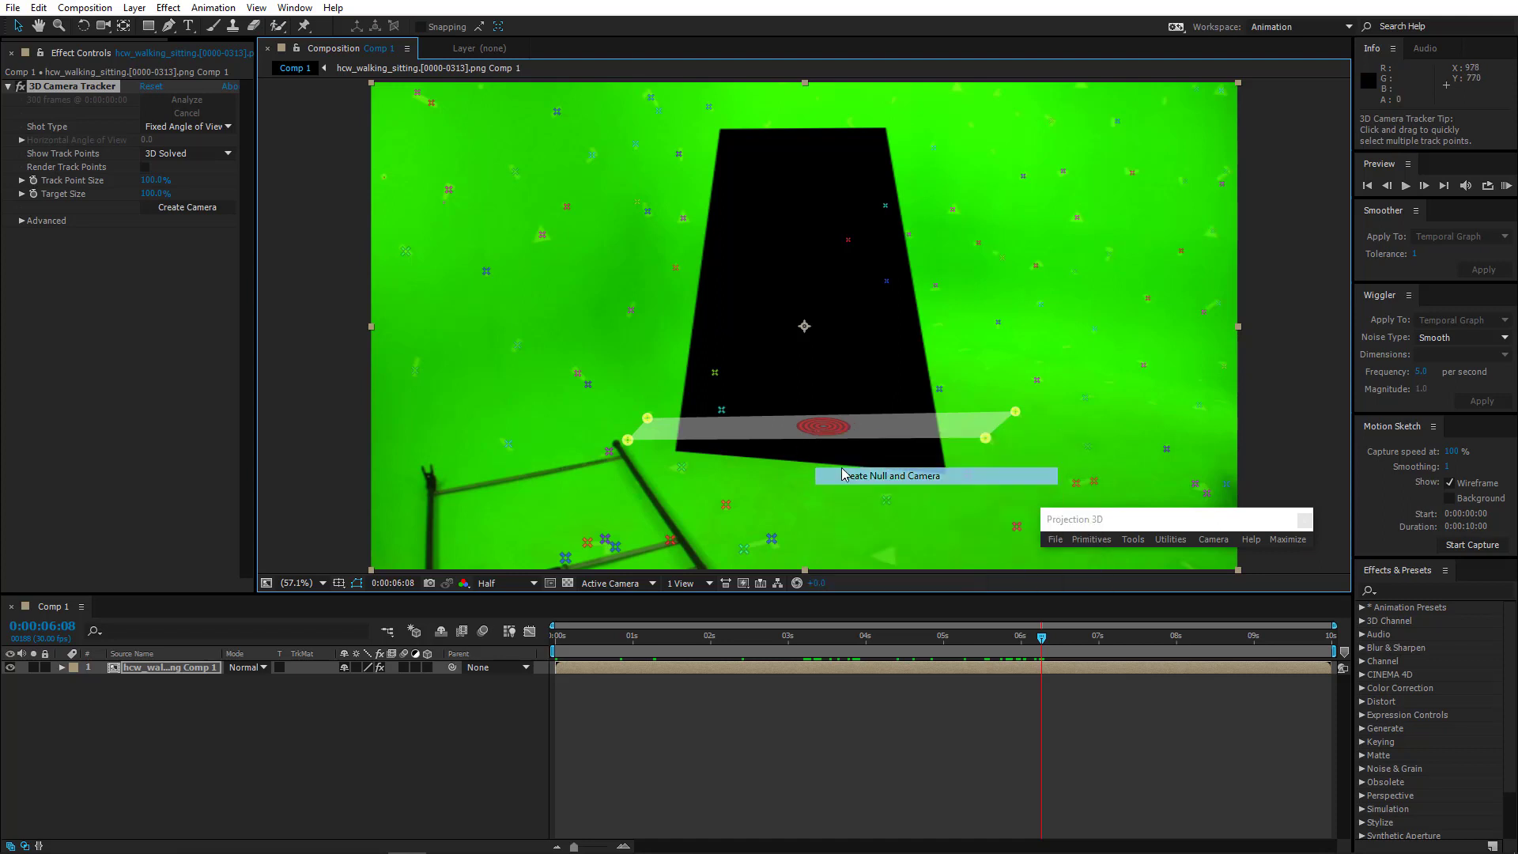
{"action": "left_click_drag", "start_coordinate": [572, 646], "coordinate": [1330, 640]}
{"action": "left_click", "coordinate": [176, 668]}
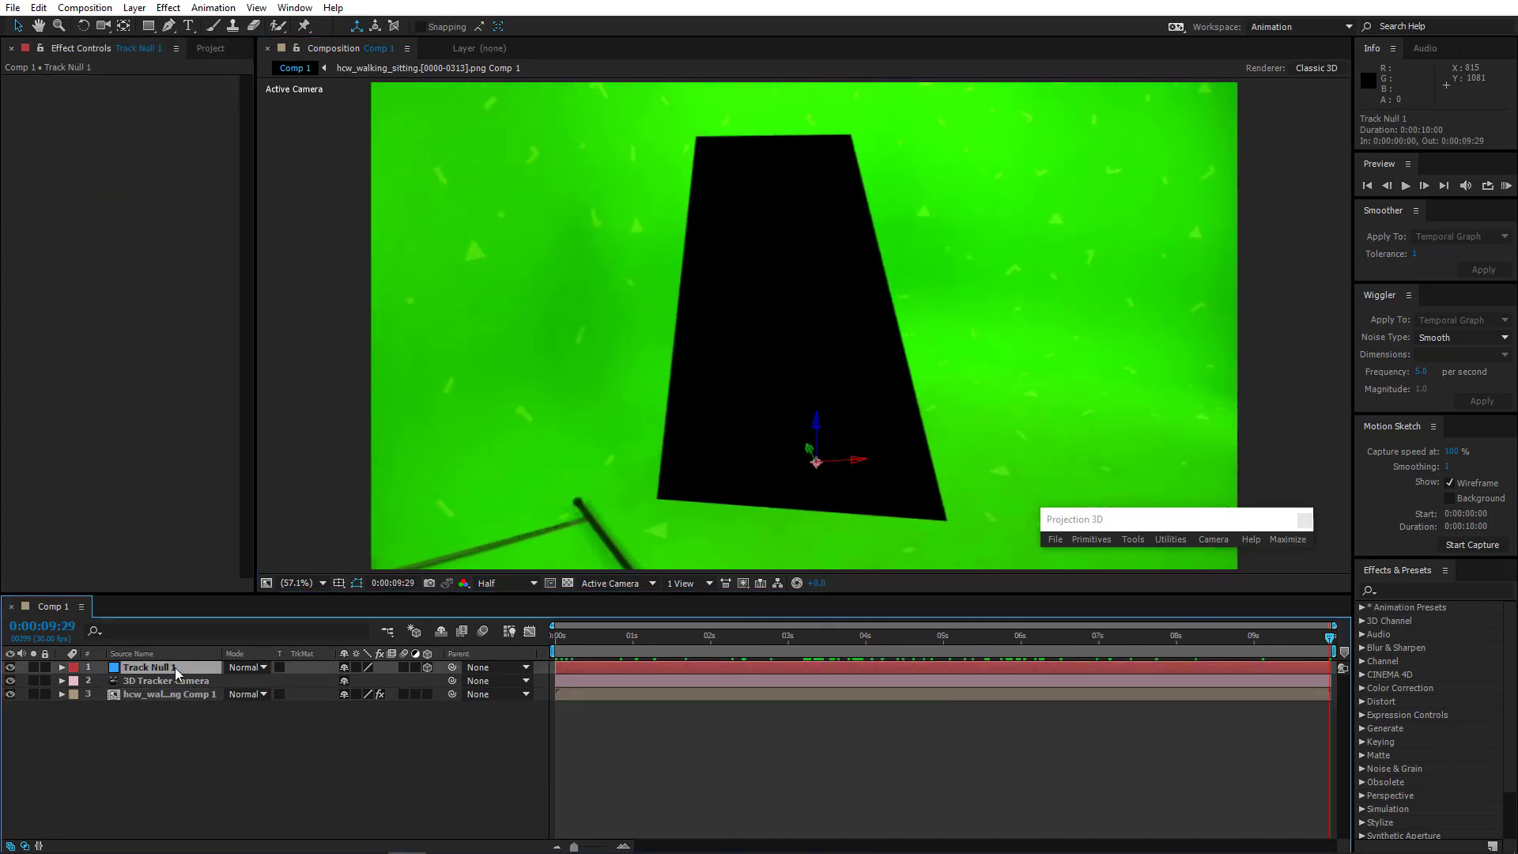
{"action": "left_click_drag", "start_coordinate": [630, 647], "coordinate": [1403, 700]}
Change Mask 1 to Add inside the pre-composed clip and return to Comp 1
{"action": "double_click", "coordinate": [204, 696]}
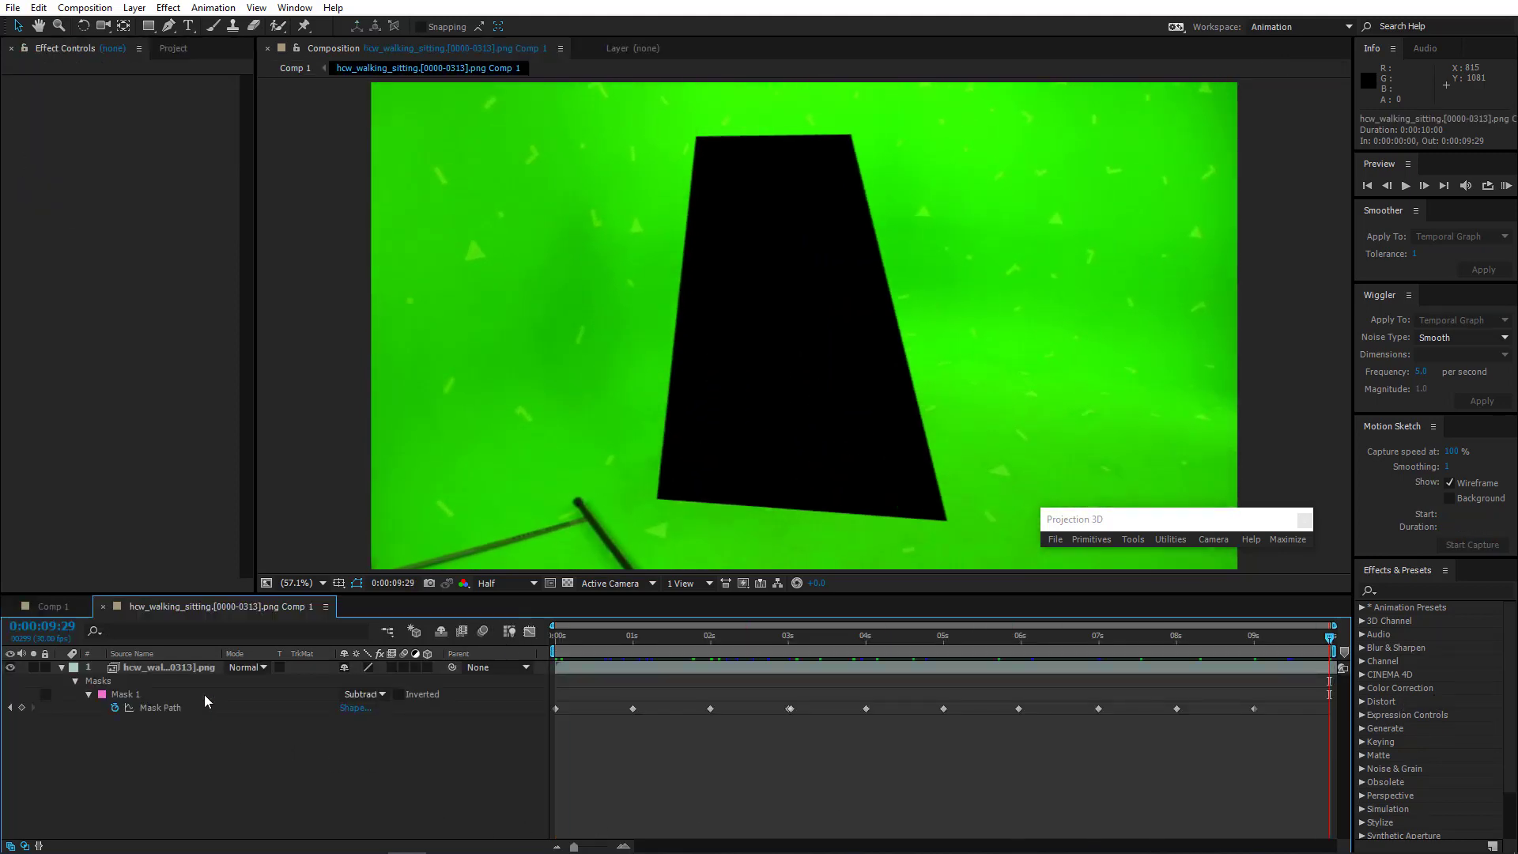
{"action": "left_click", "coordinate": [360, 694]}
{"action": "left_click", "coordinate": [377, 722]}
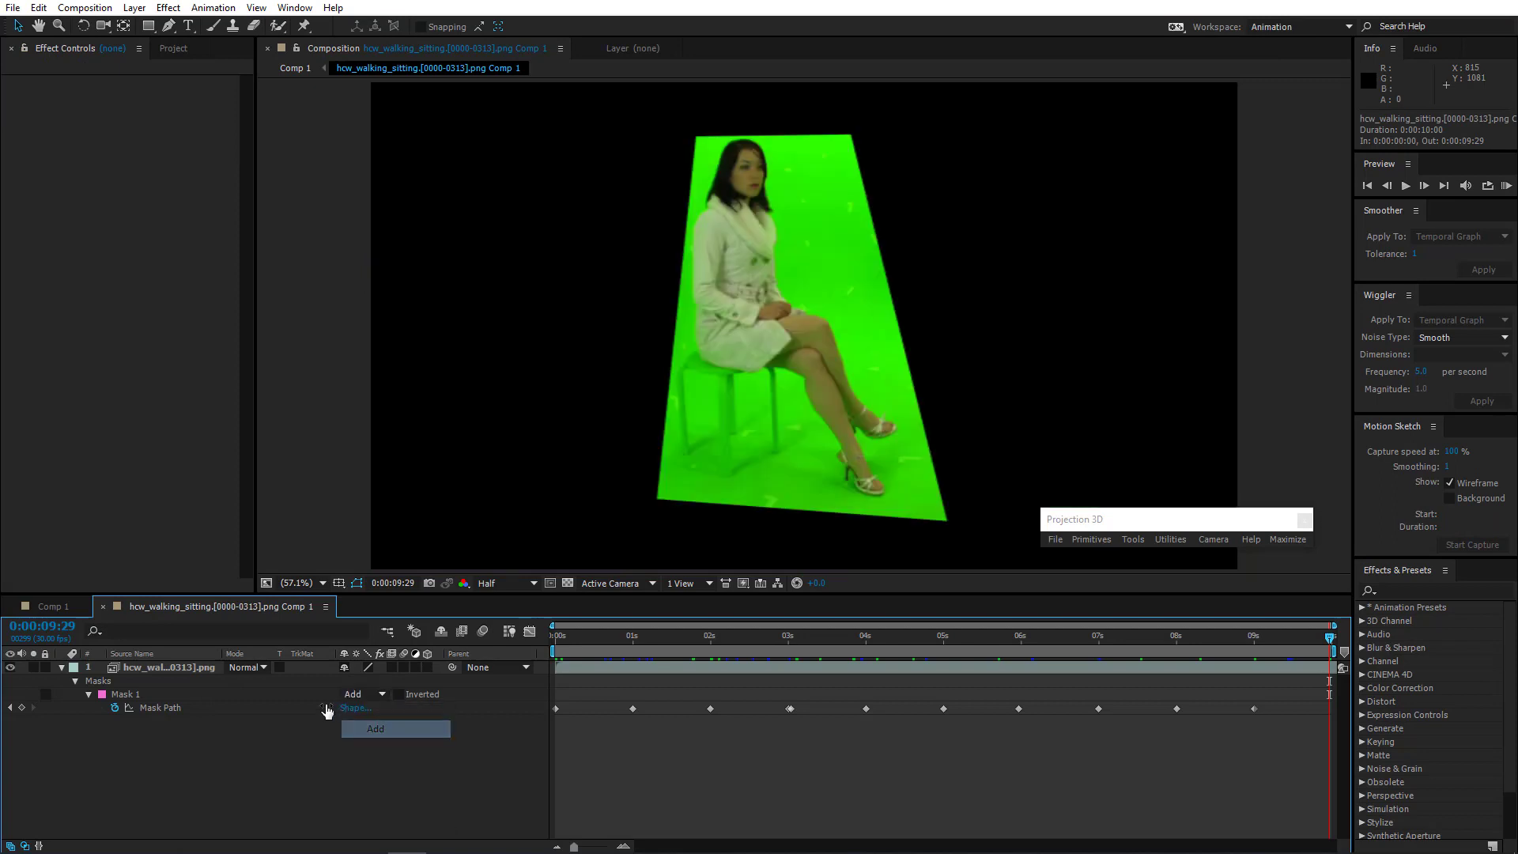
{"action": "left_click", "coordinate": [47, 605]}
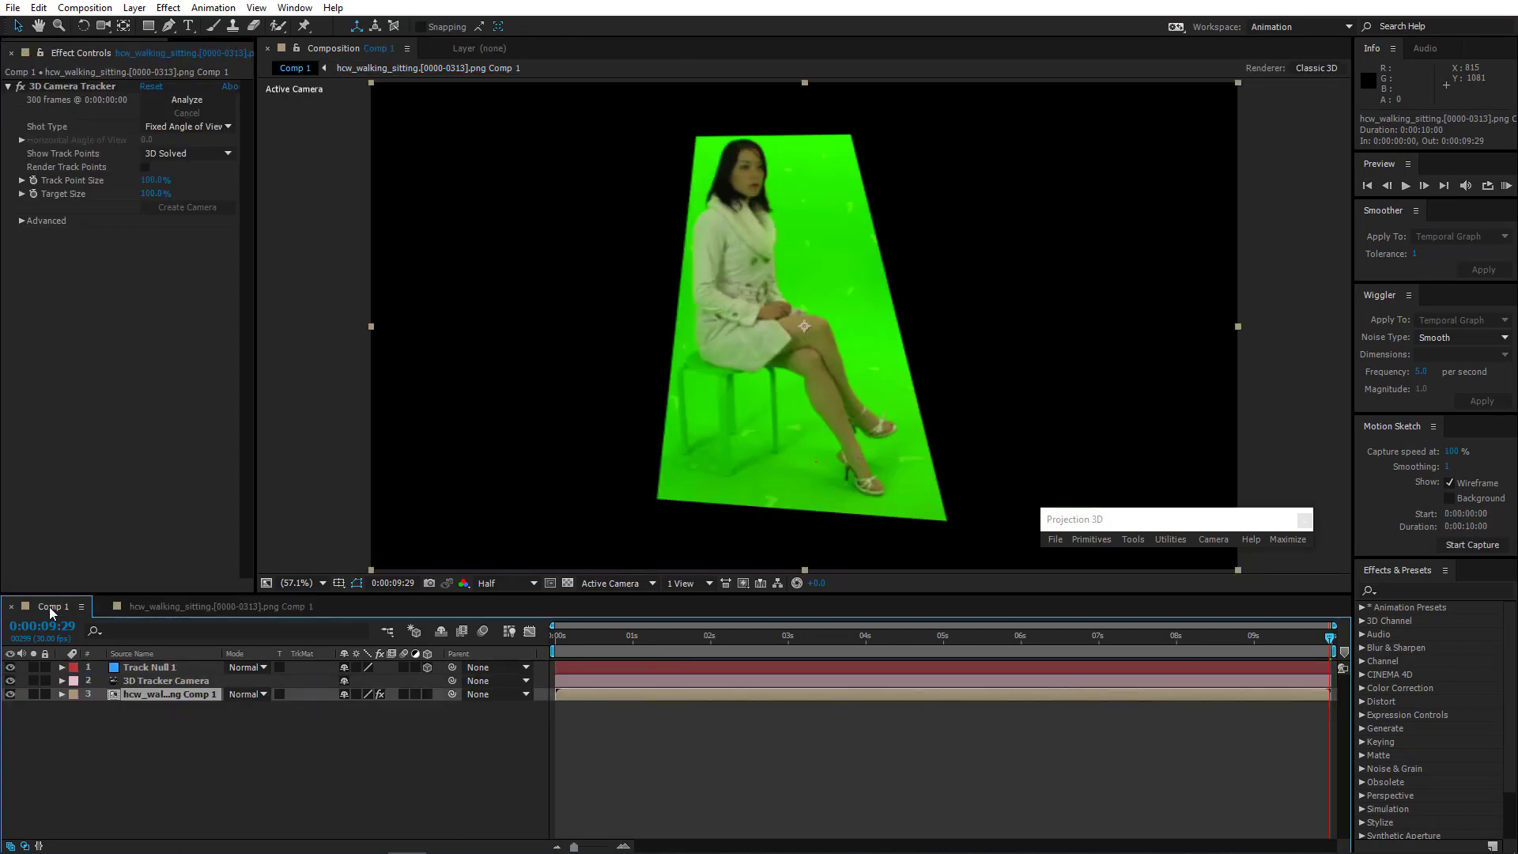
Apply Keylight (1.2) to the pre-composed clip layer and sample the green backdrop as its Screen Colour
{"action": "left_click", "coordinate": [168, 7]}
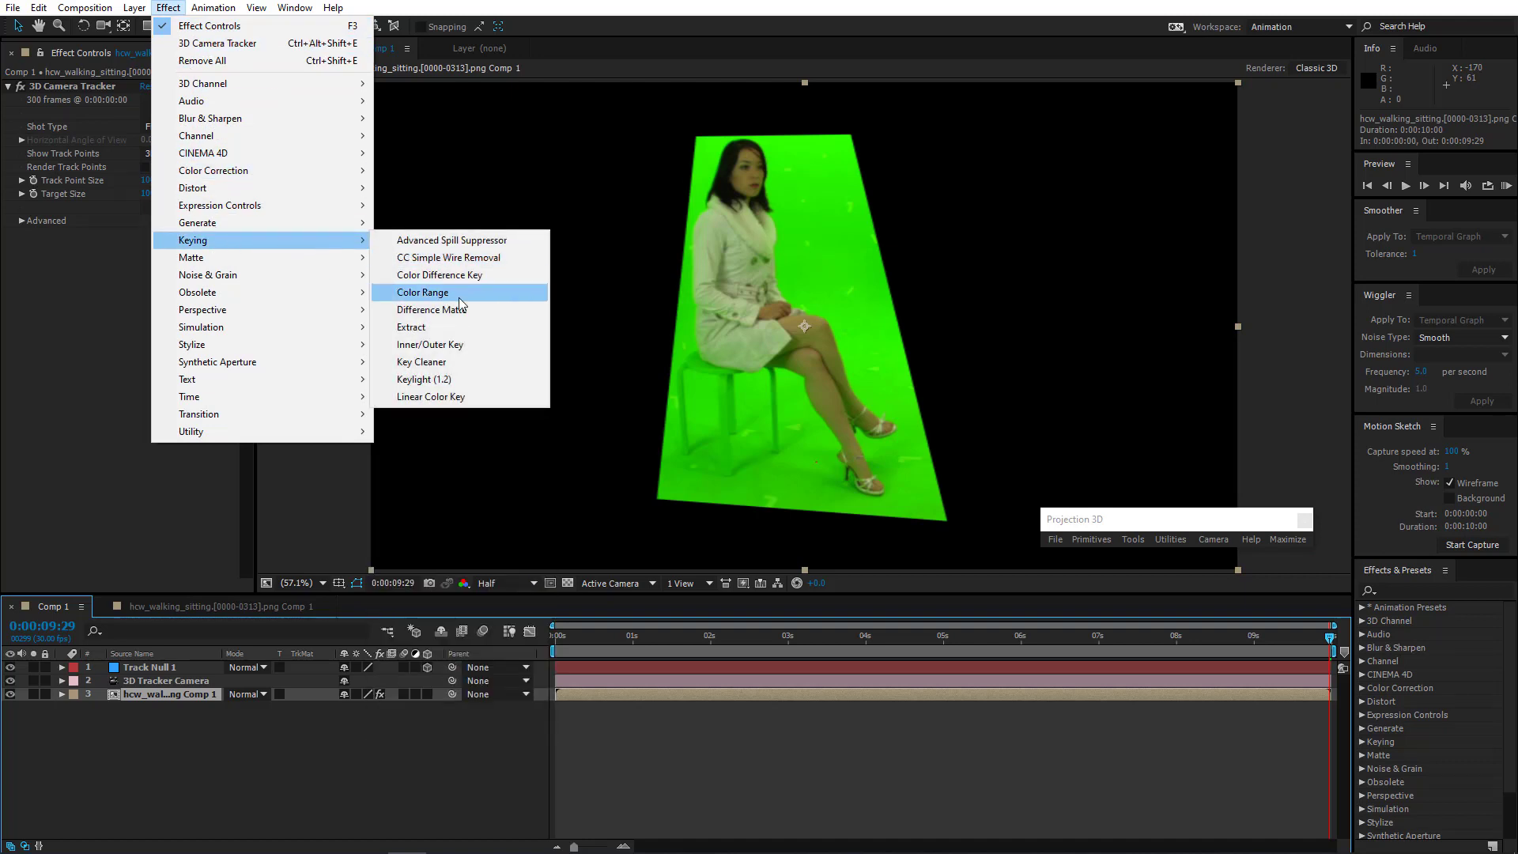
{"action": "left_click", "coordinate": [411, 380]}
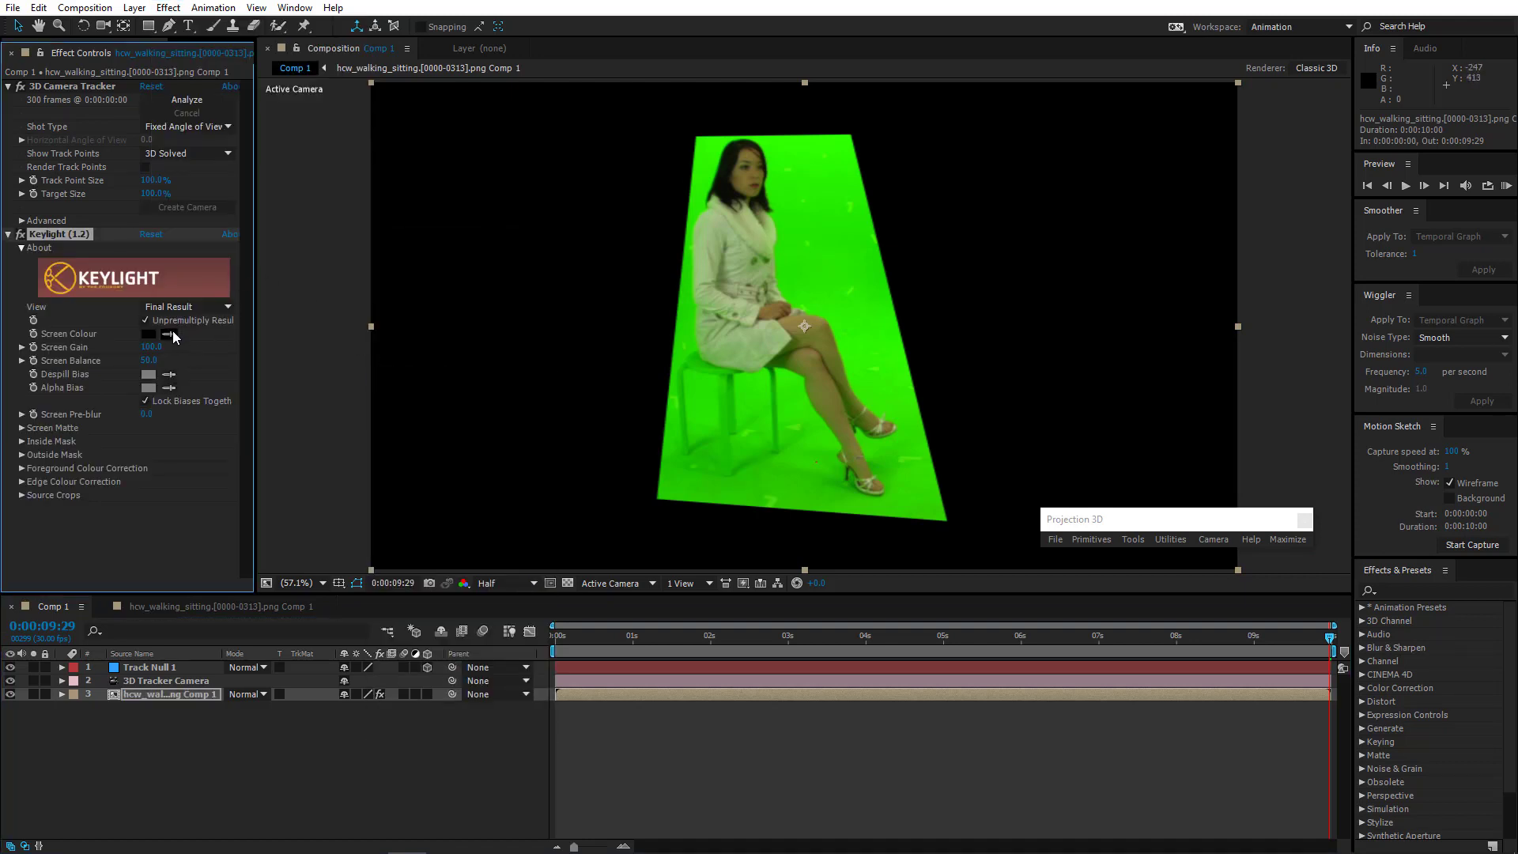
{"action": "left_click", "coordinate": [794, 411]}
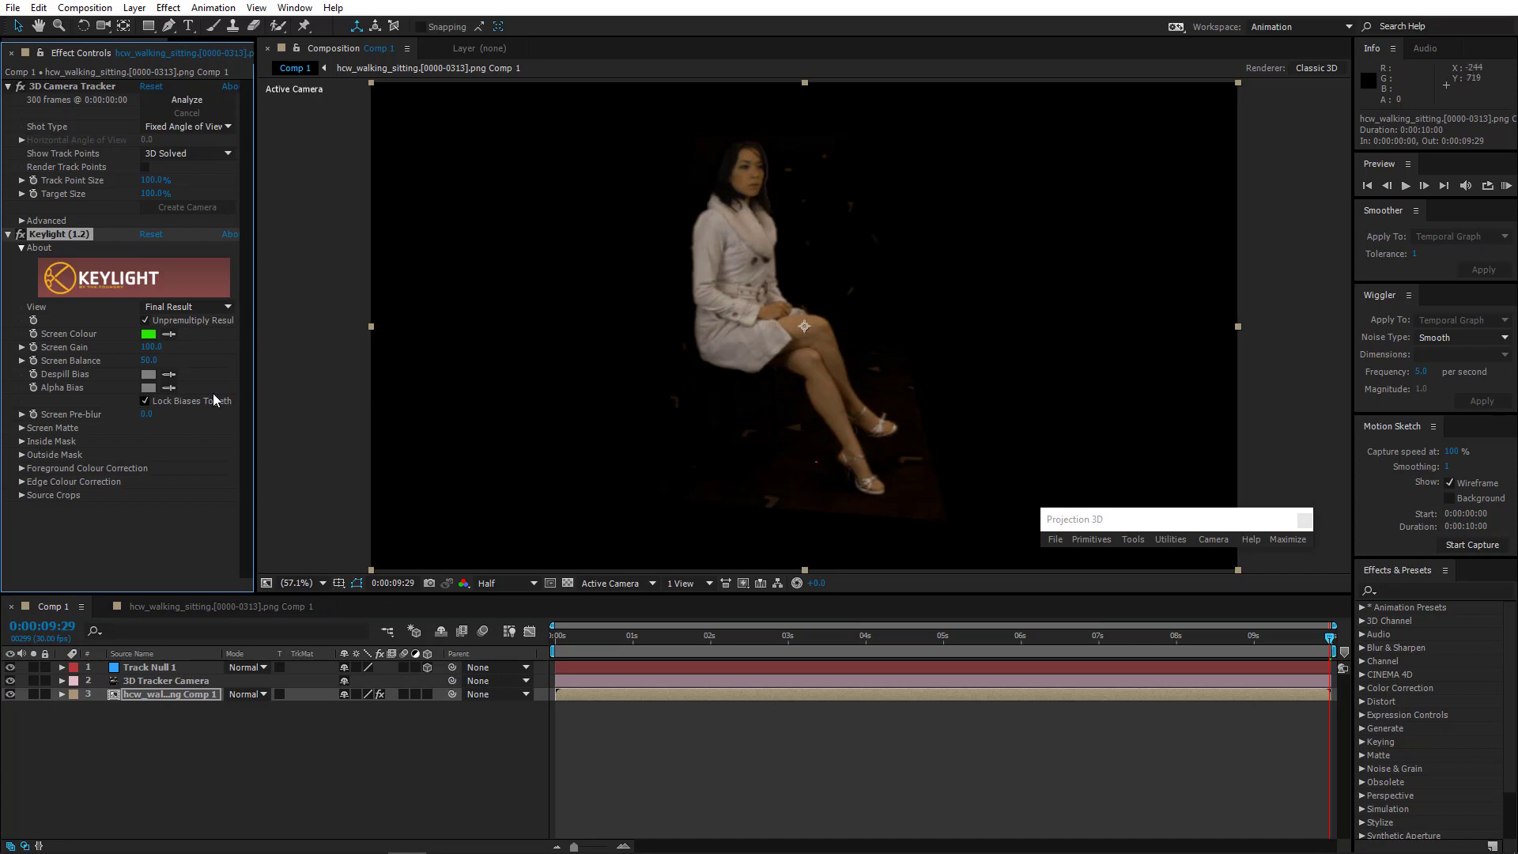
Set Keylight's Screen Matte to Clip Black 27 and Clip White 56, checking the matte against transparency and over the timeline
{"action": "left_click", "coordinate": [21, 428]}
{"action": "left_click_drag", "start_coordinate": [150, 441], "coordinate": [164, 440]}
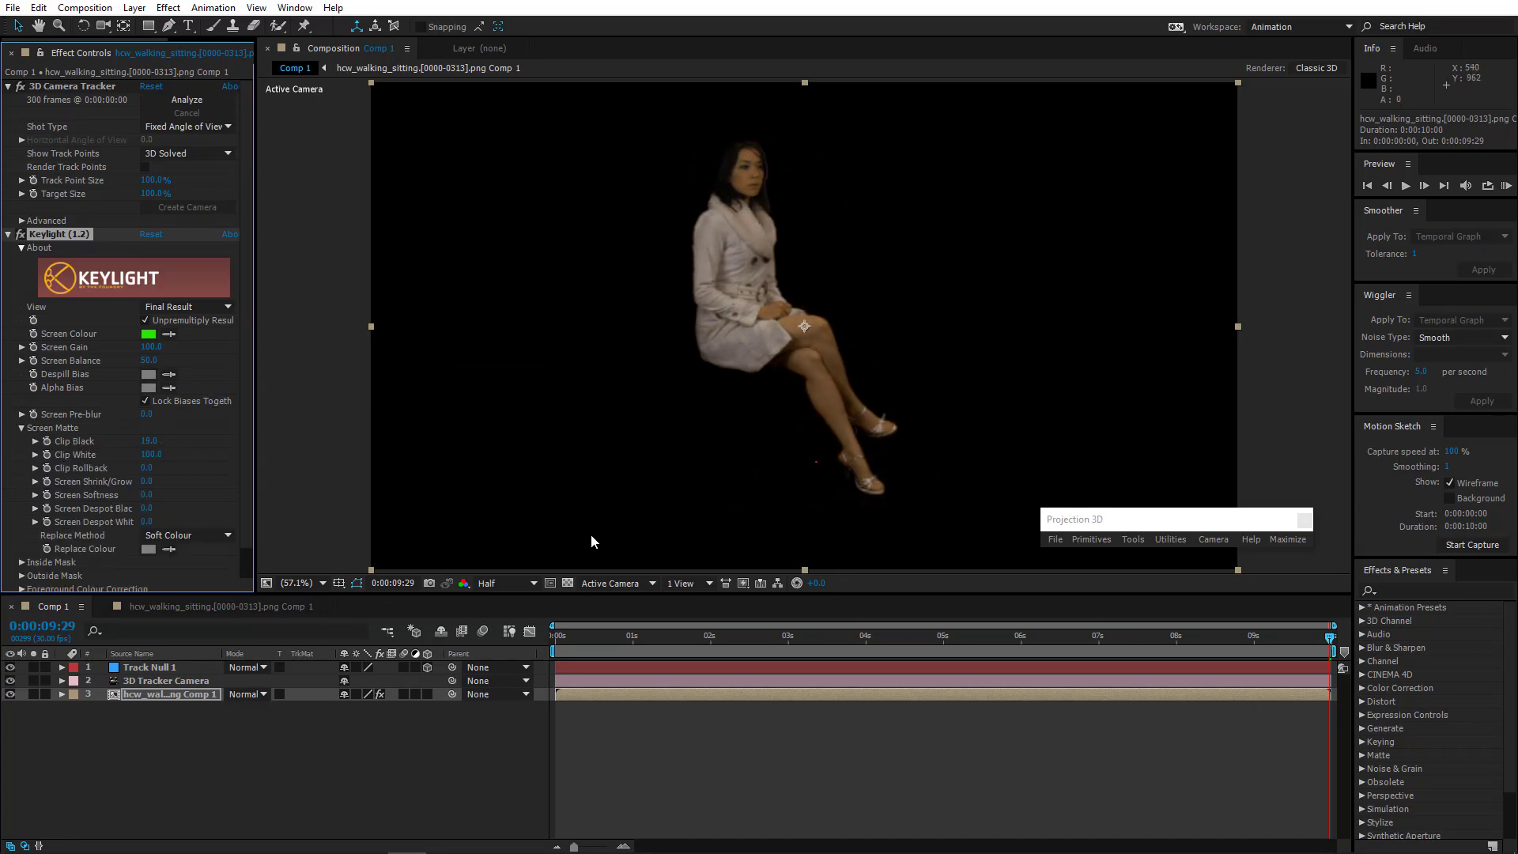
{"action": "left_click", "coordinate": [570, 584]}
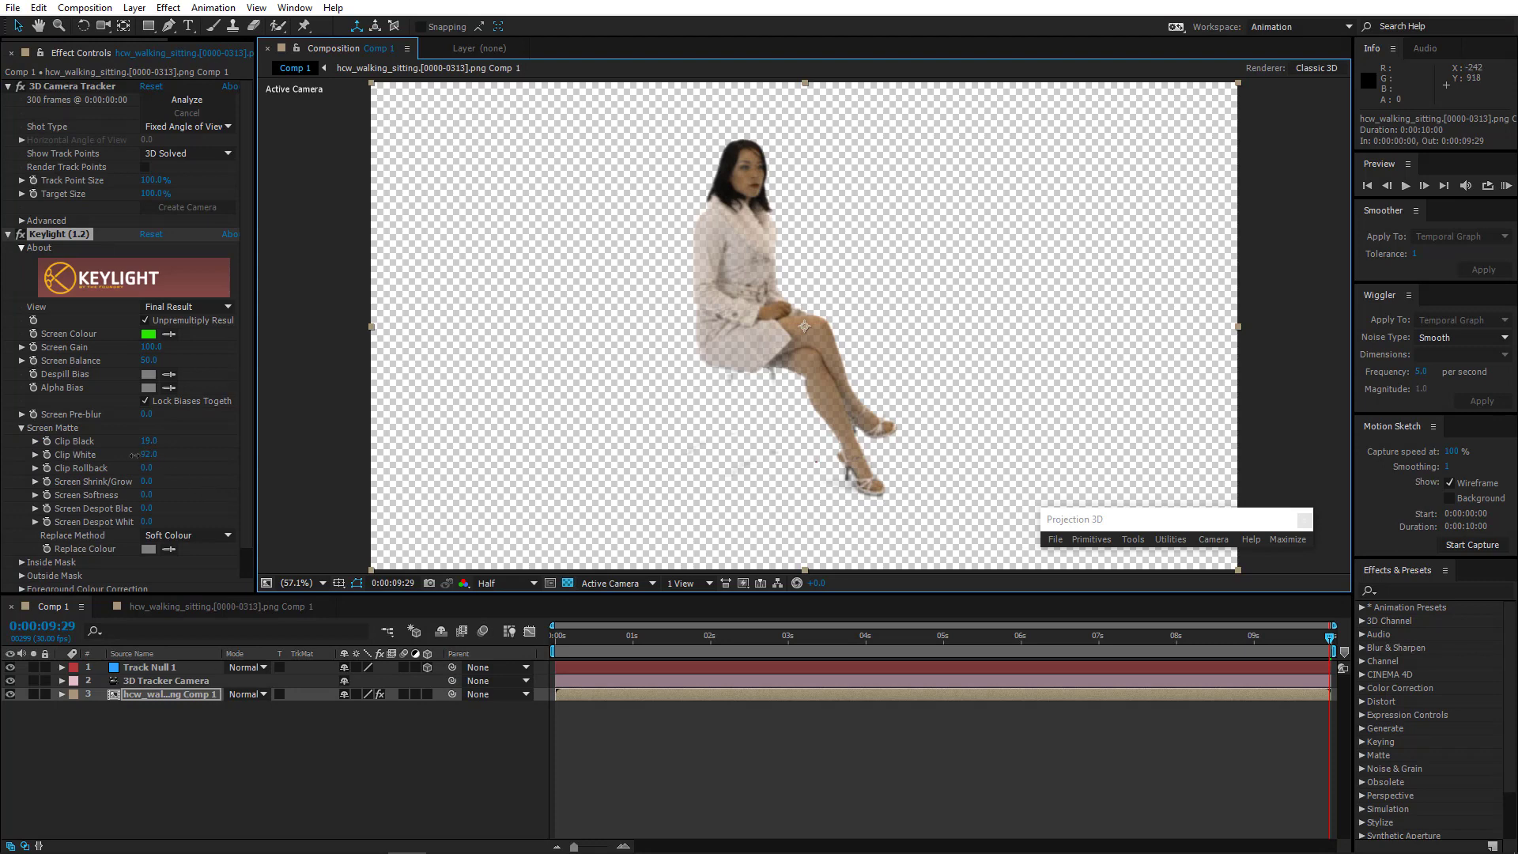
{"action": "mouse_move", "coordinate": [135, 455]}
{"action": "left_mouse_down"}
{"action": "mouse_move", "coordinate": [117, 458]}
{"action": "mouse_move", "coordinate": [161, 443]}
{"action": "left_mouse_up"}
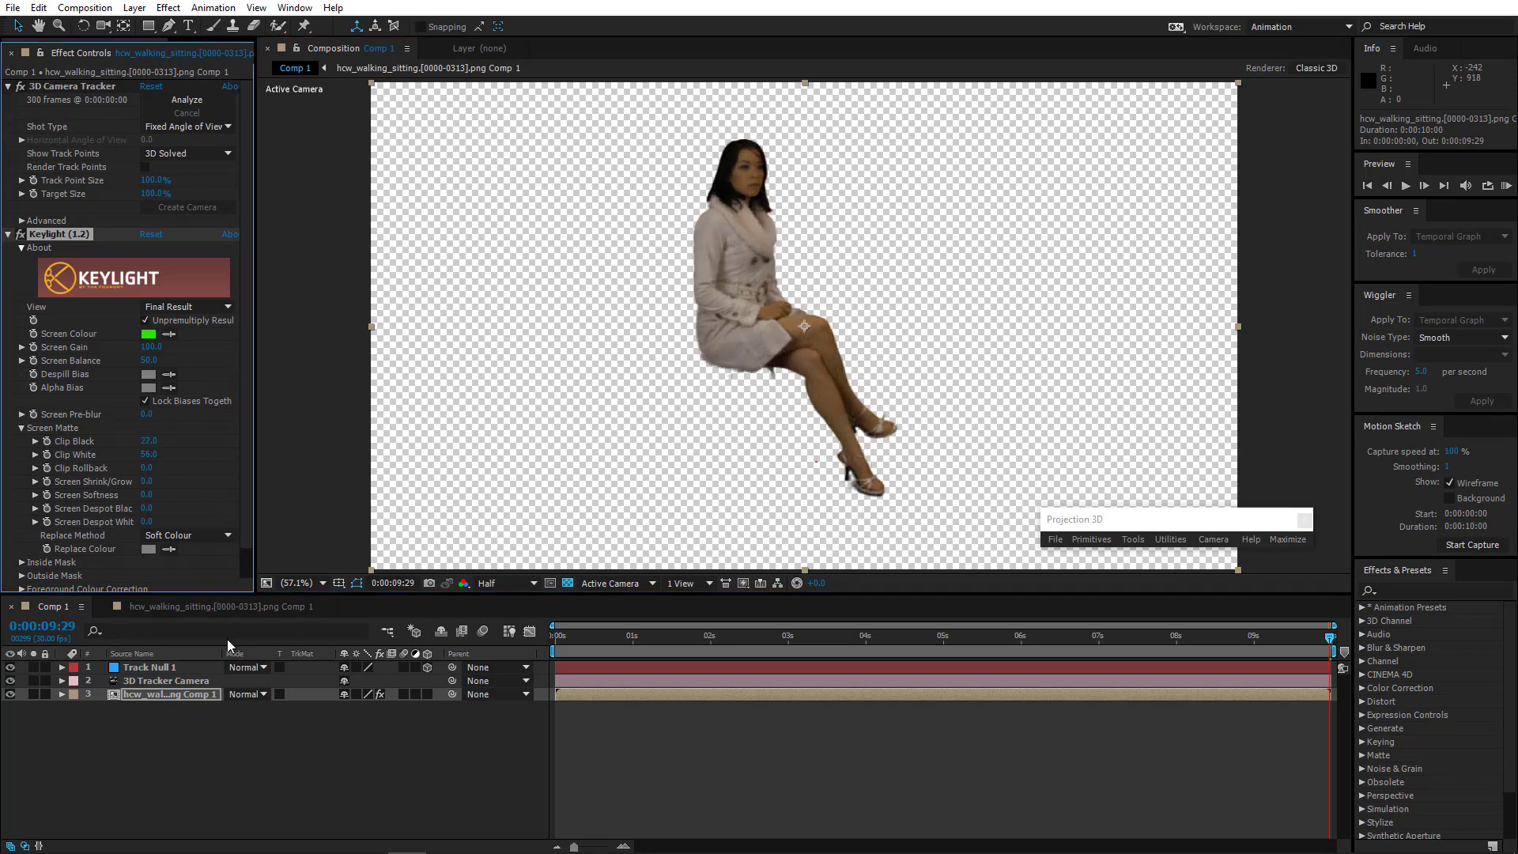
{"action": "left_click", "coordinate": [568, 583]}
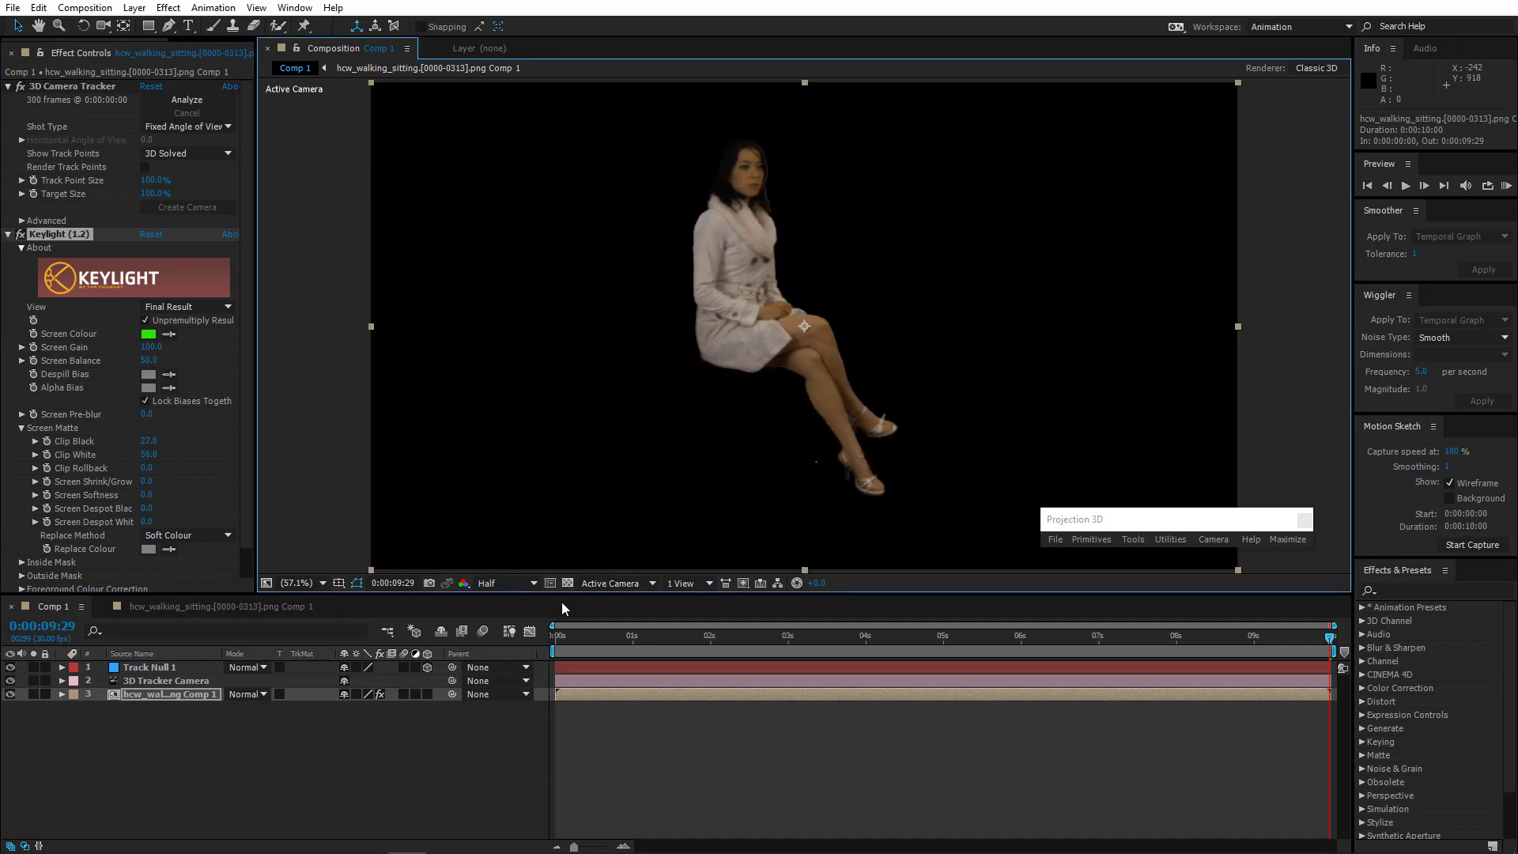
{"action": "left_click_drag", "start_coordinate": [579, 649], "coordinate": [231, 694]}
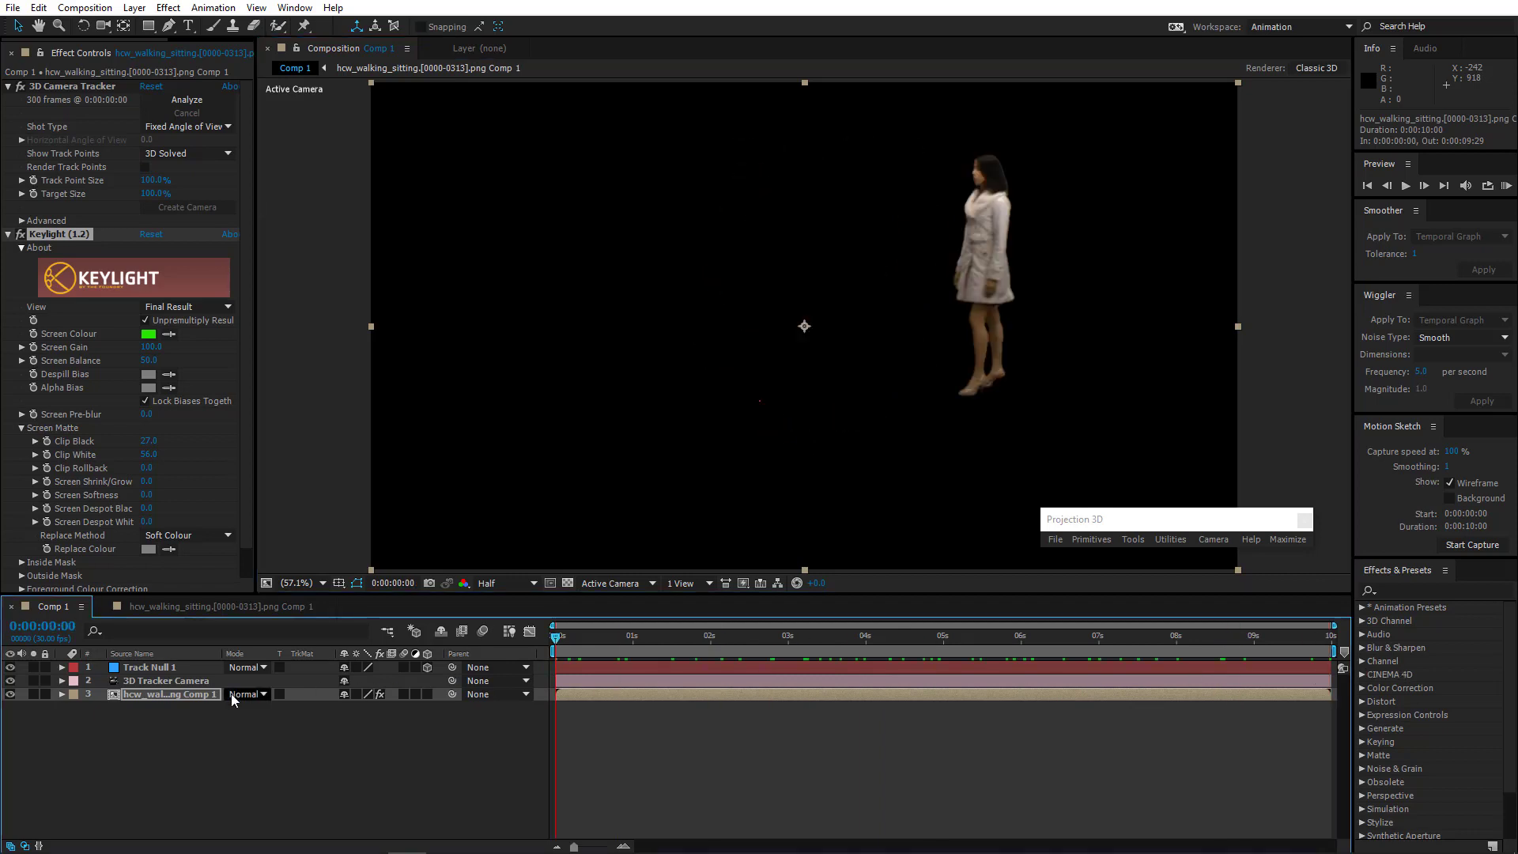
Run Stabilize 3D Matchmove on all layers of Comp 1 at 0:00:00:00
{"action": "left_click", "coordinate": [169, 736]}
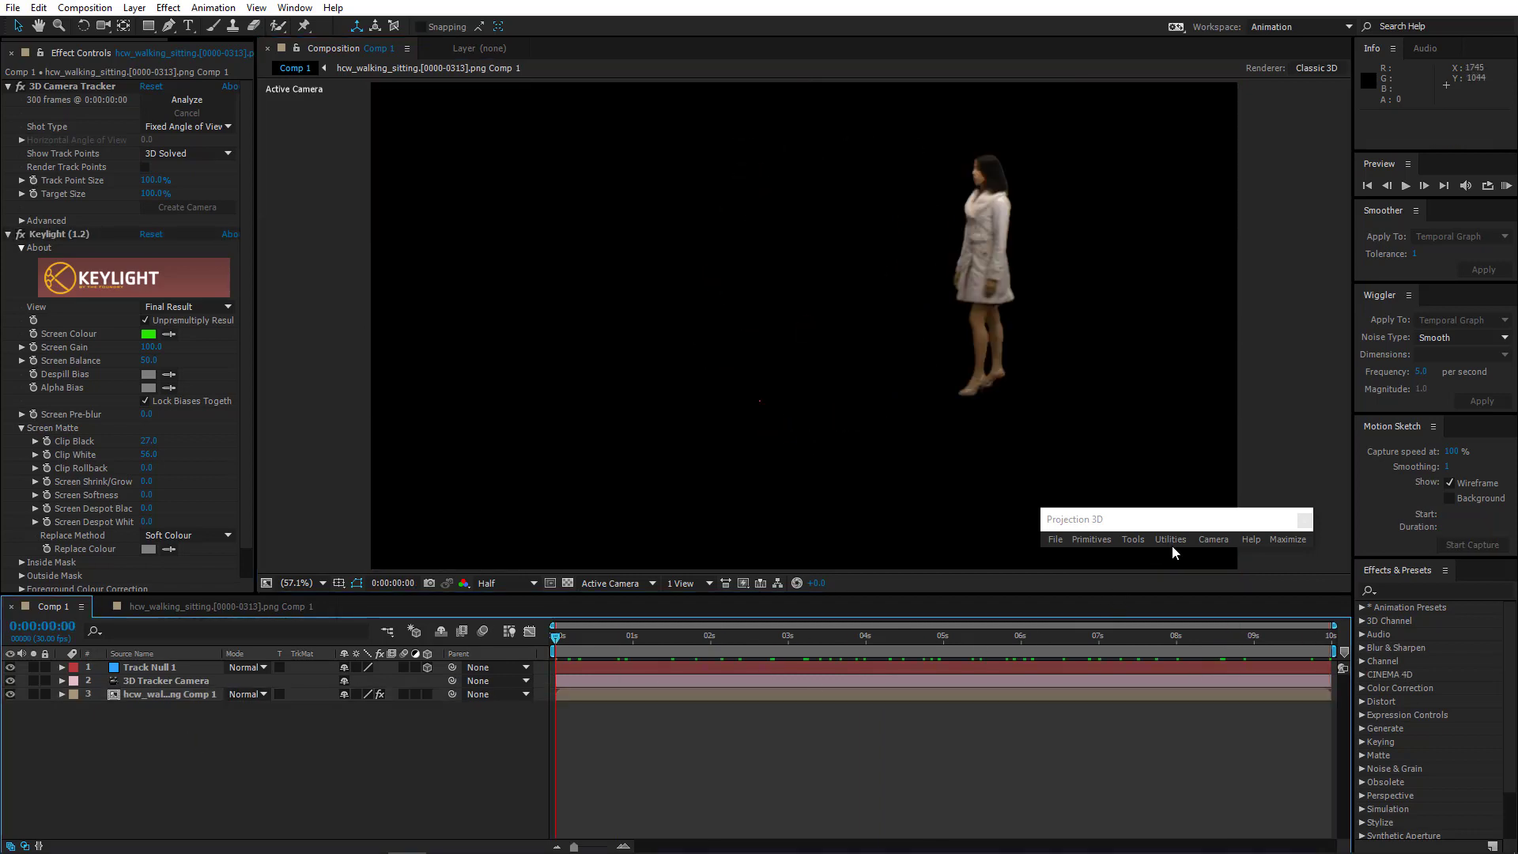
{"action": "left_click", "coordinate": [1212, 540]}
{"action": "left_click", "coordinate": [1238, 614]}
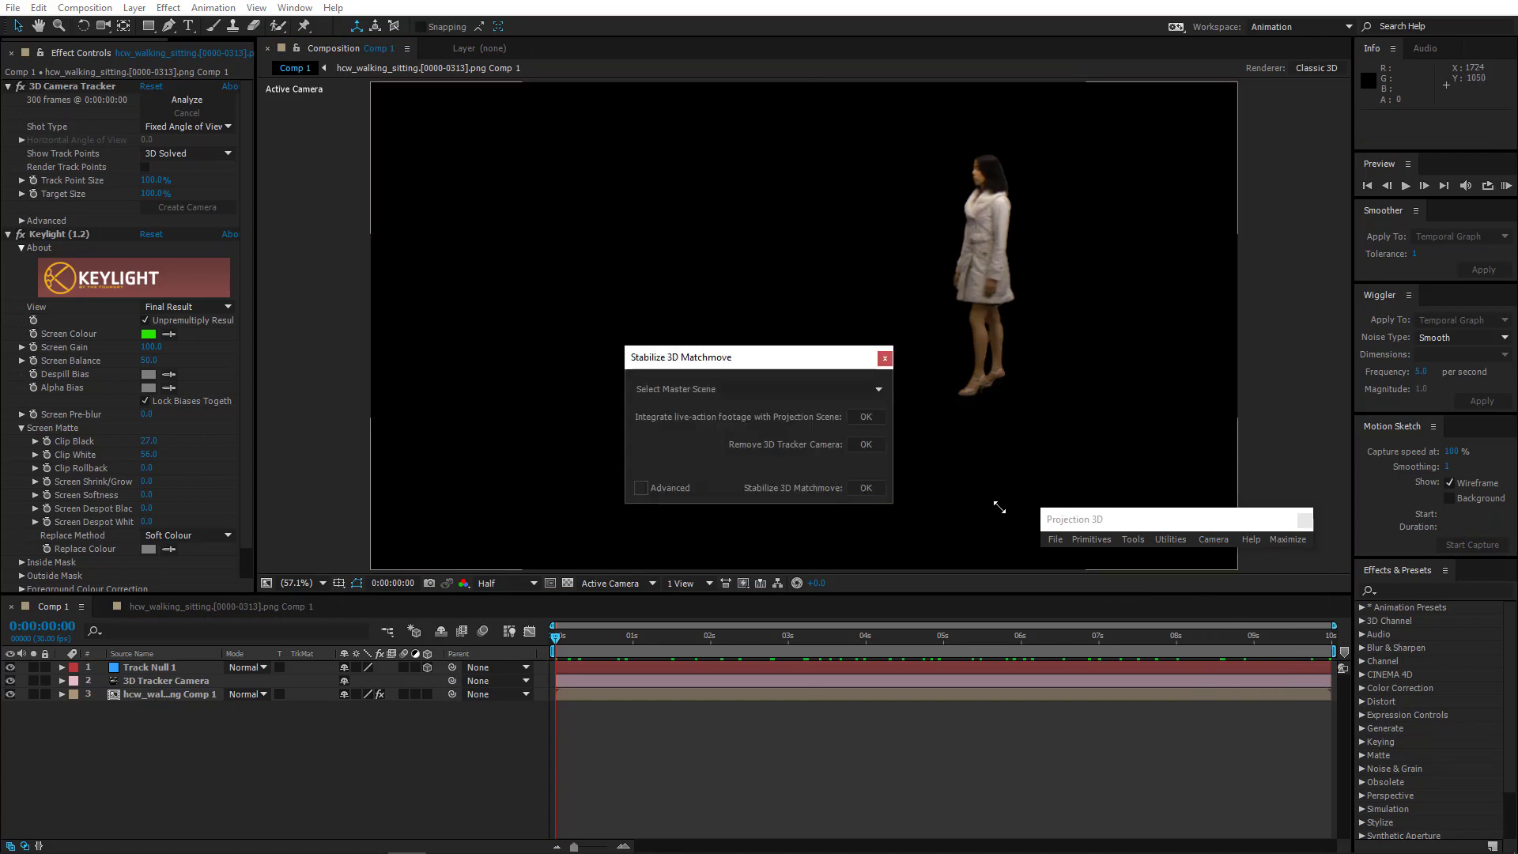
{"action": "left_click_drag", "start_coordinate": [811, 364], "coordinate": [1228, 359]}
{"action": "left_click", "coordinate": [380, 710]}
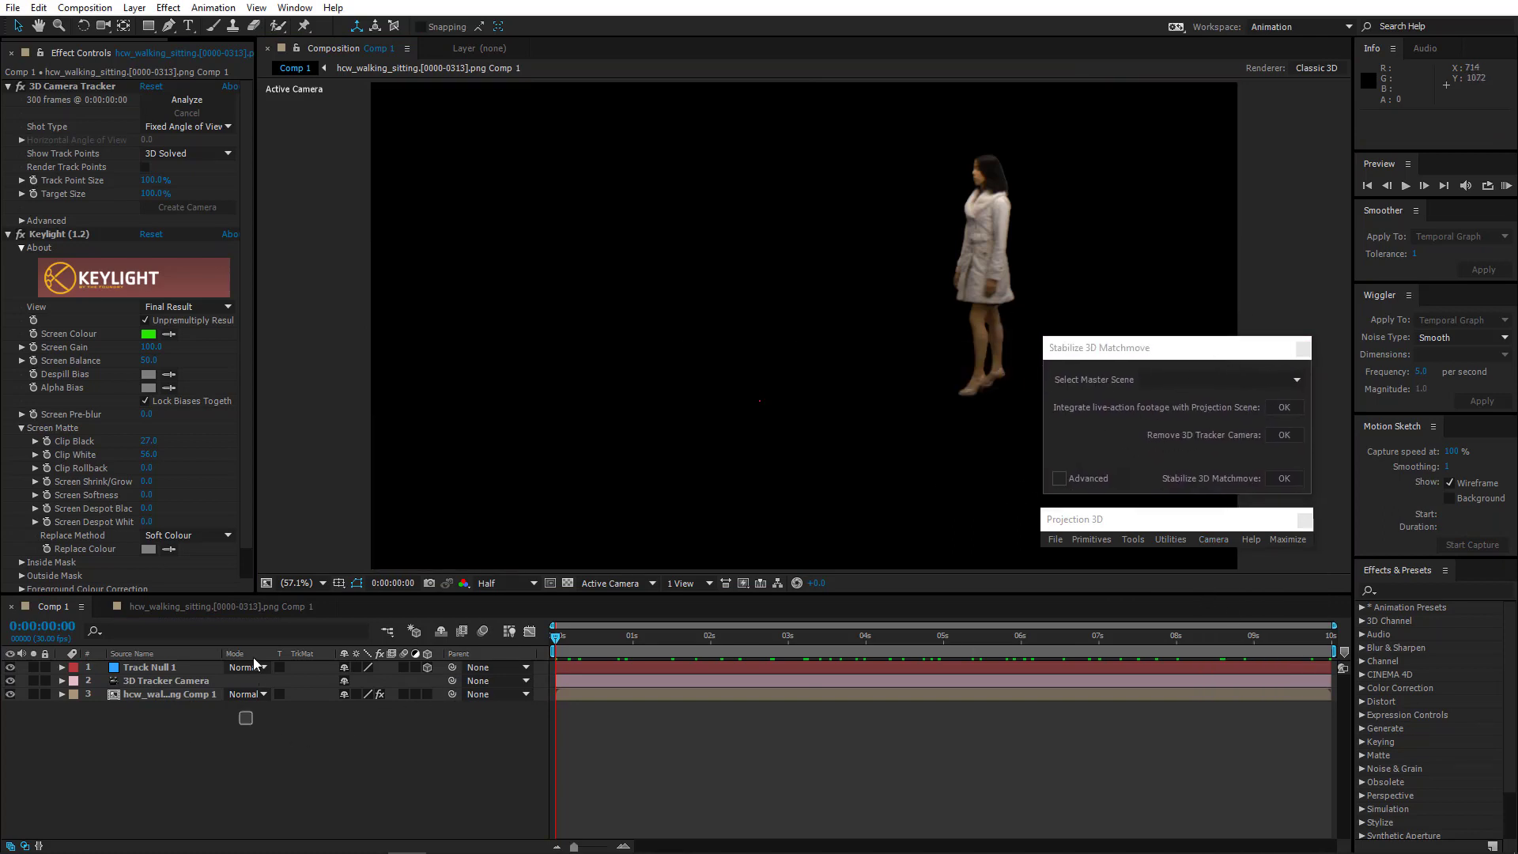
{"action": "key", "text": "ctrl+a"}
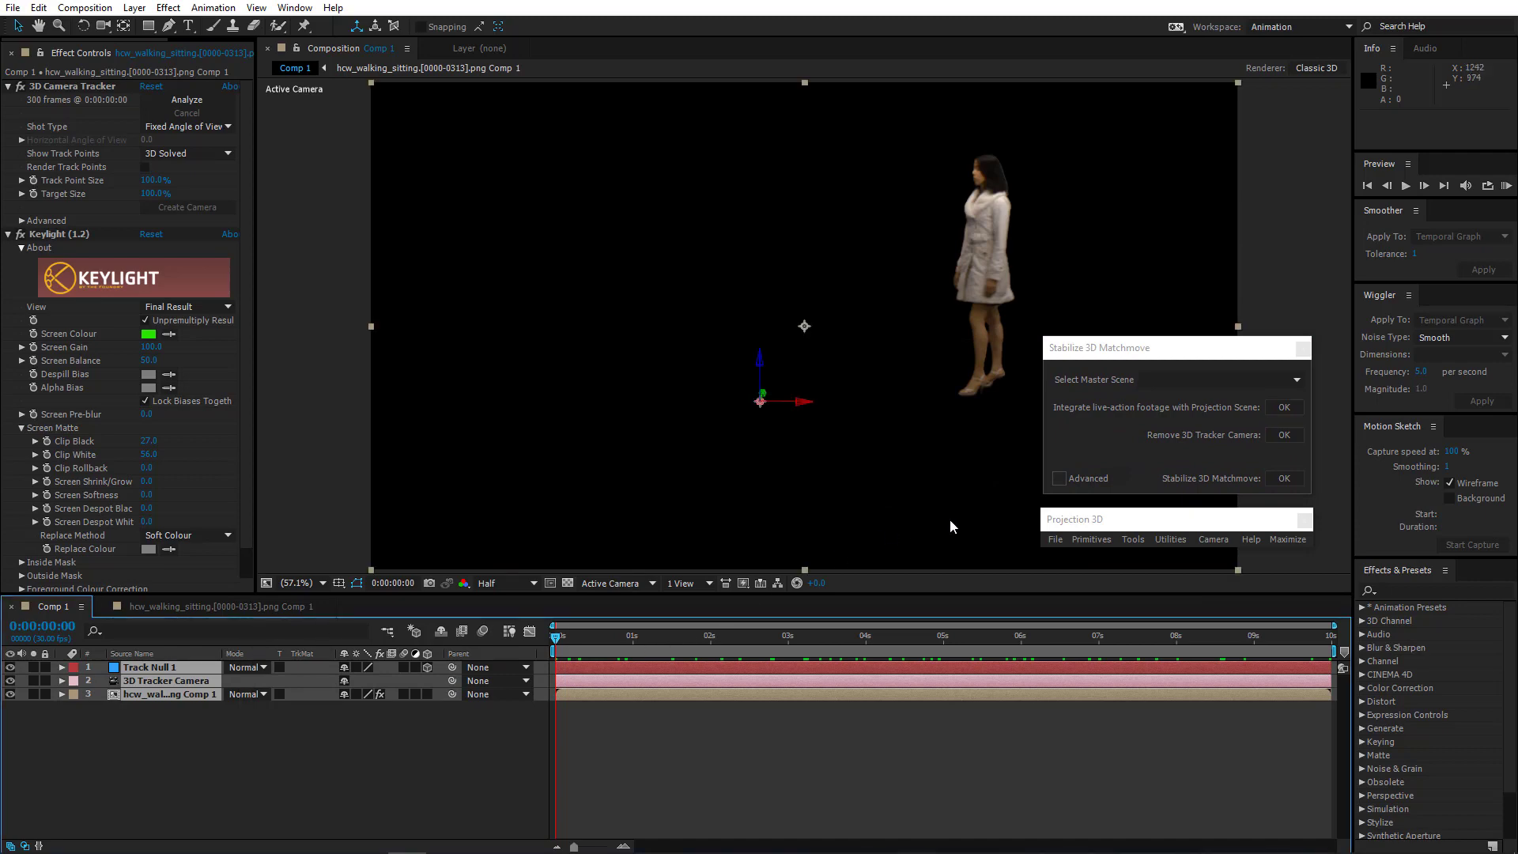
{"action": "left_click", "coordinate": [1286, 479]}
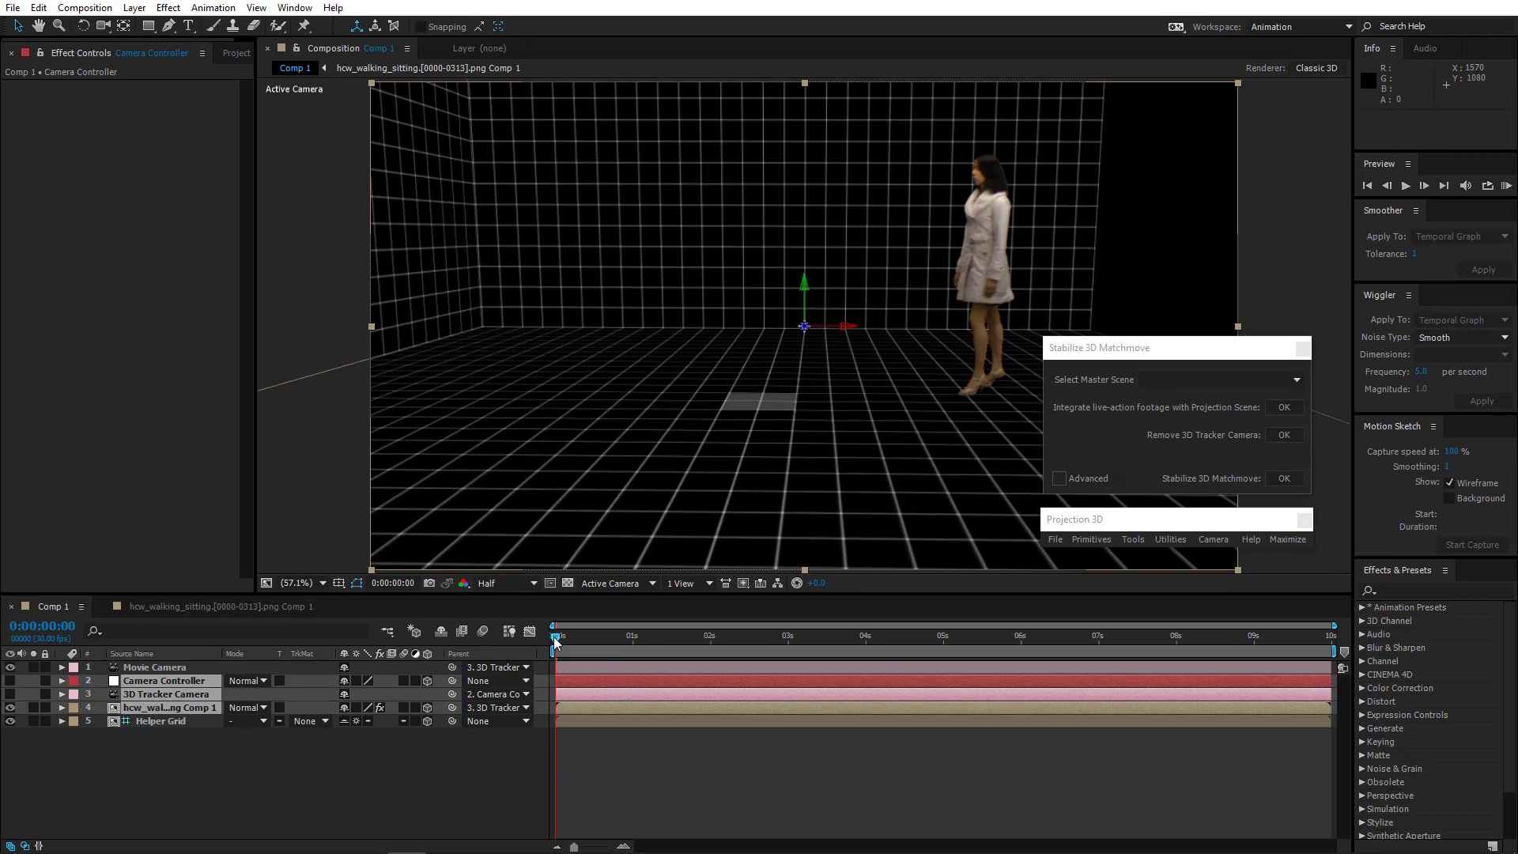
Check the stabilized woman against the helper grid over the timeline and view the scene from Custom View 1
{"action": "left_click_drag", "start_coordinate": [557, 642], "coordinate": [472, 685]}
{"action": "left_click_drag", "start_coordinate": [283, 691], "coordinate": [268, 691]}
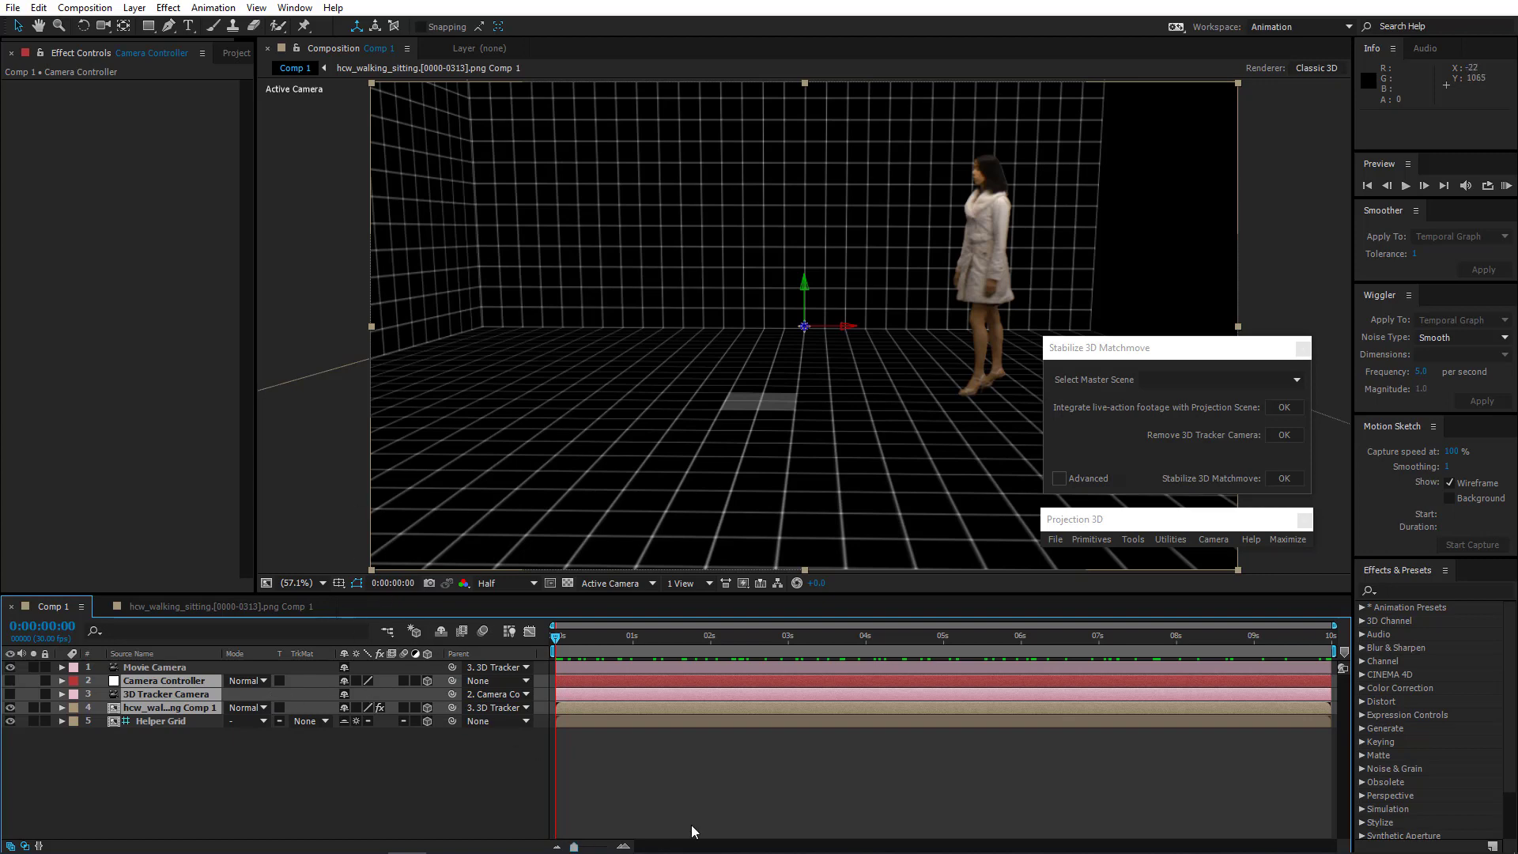
{"action": "left_click", "coordinate": [418, 763]}
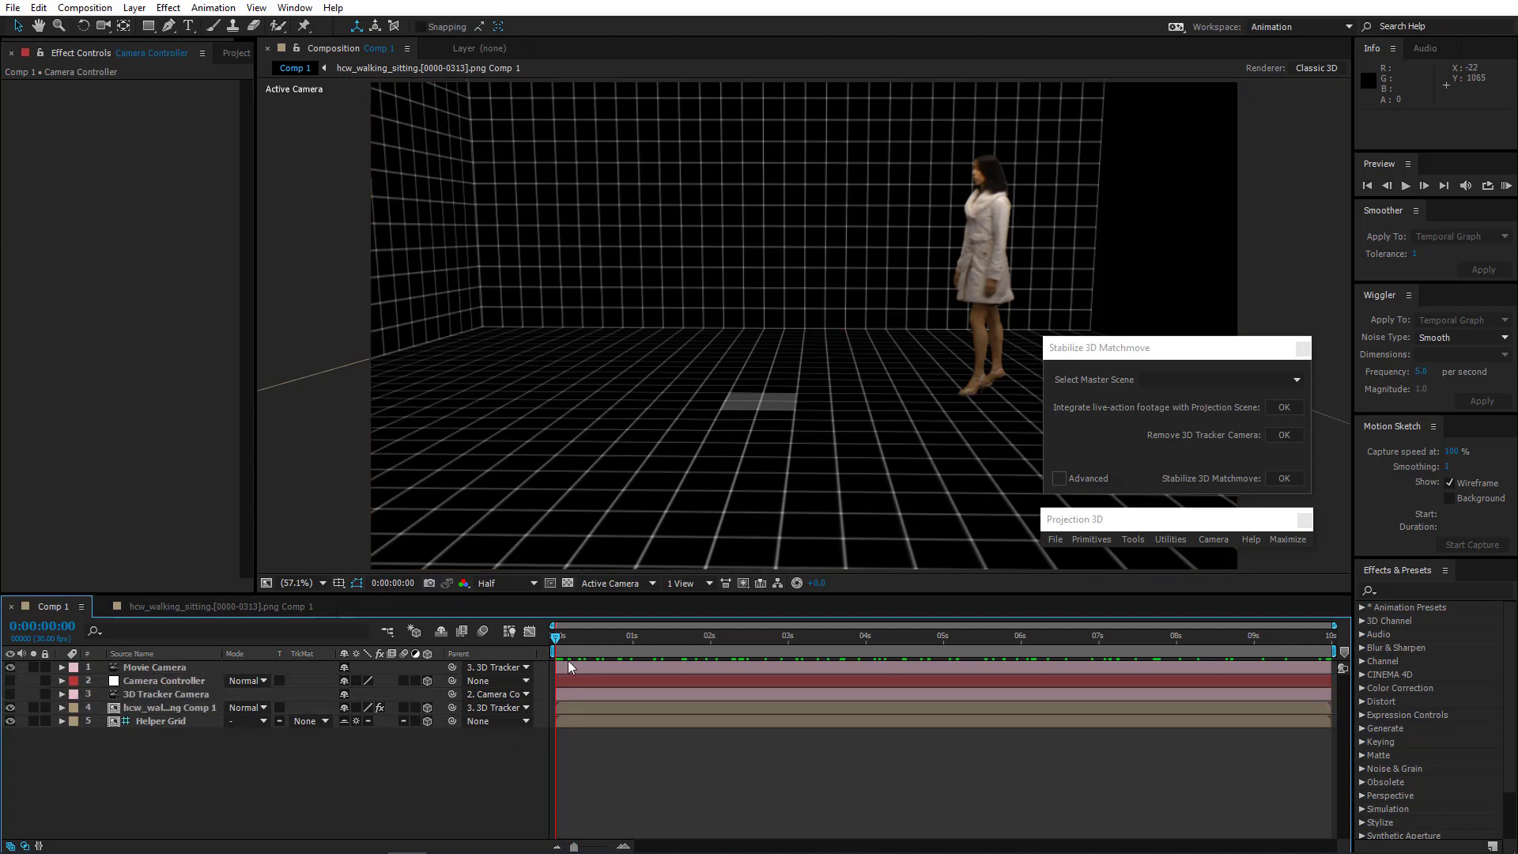
{"action": "left_click", "coordinate": [614, 585]}
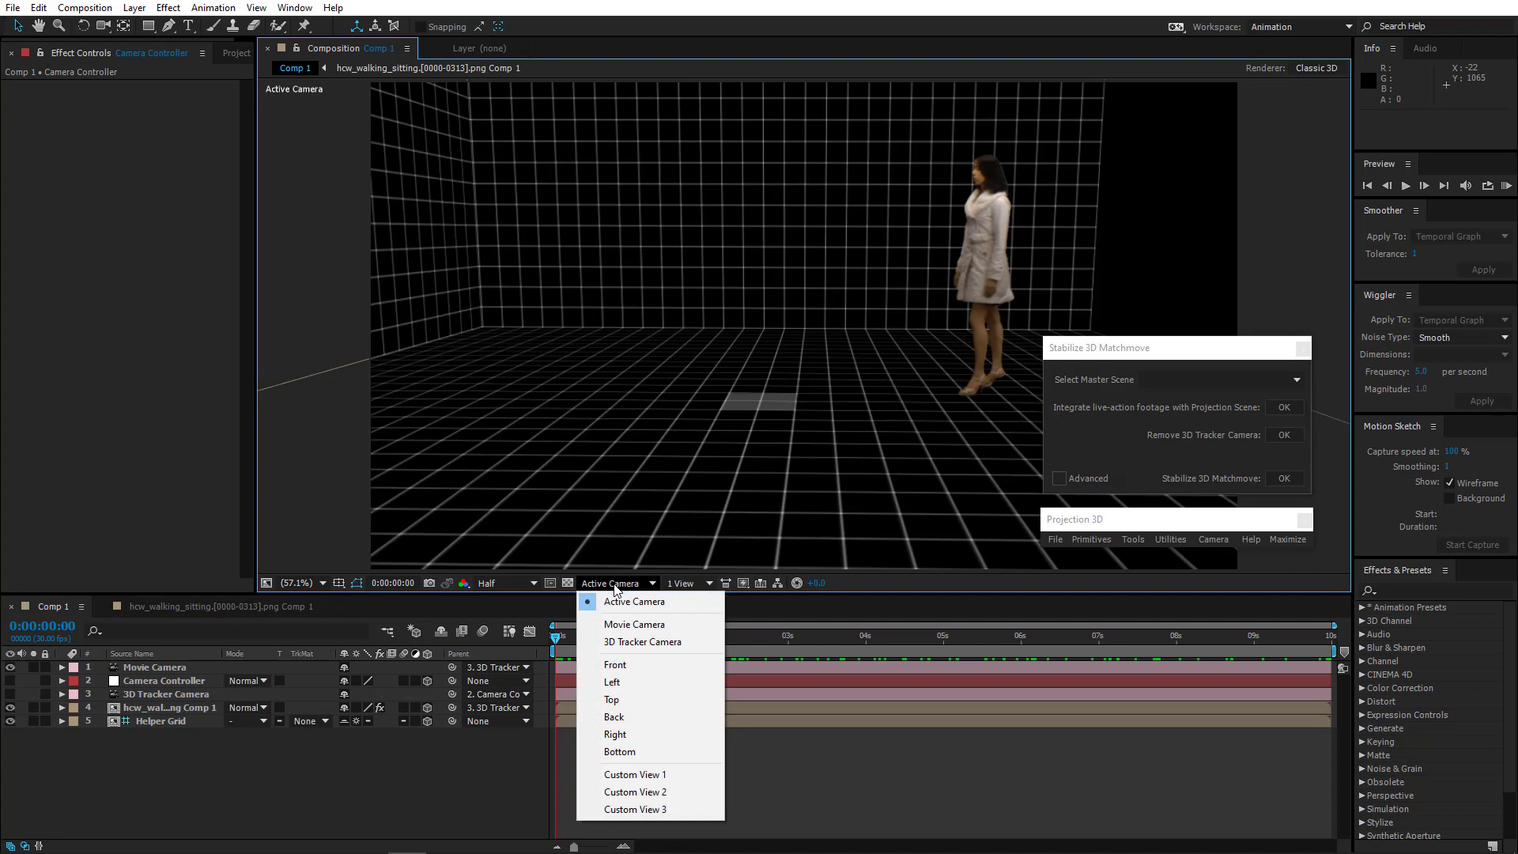
{"action": "left_click", "coordinate": [634, 774]}
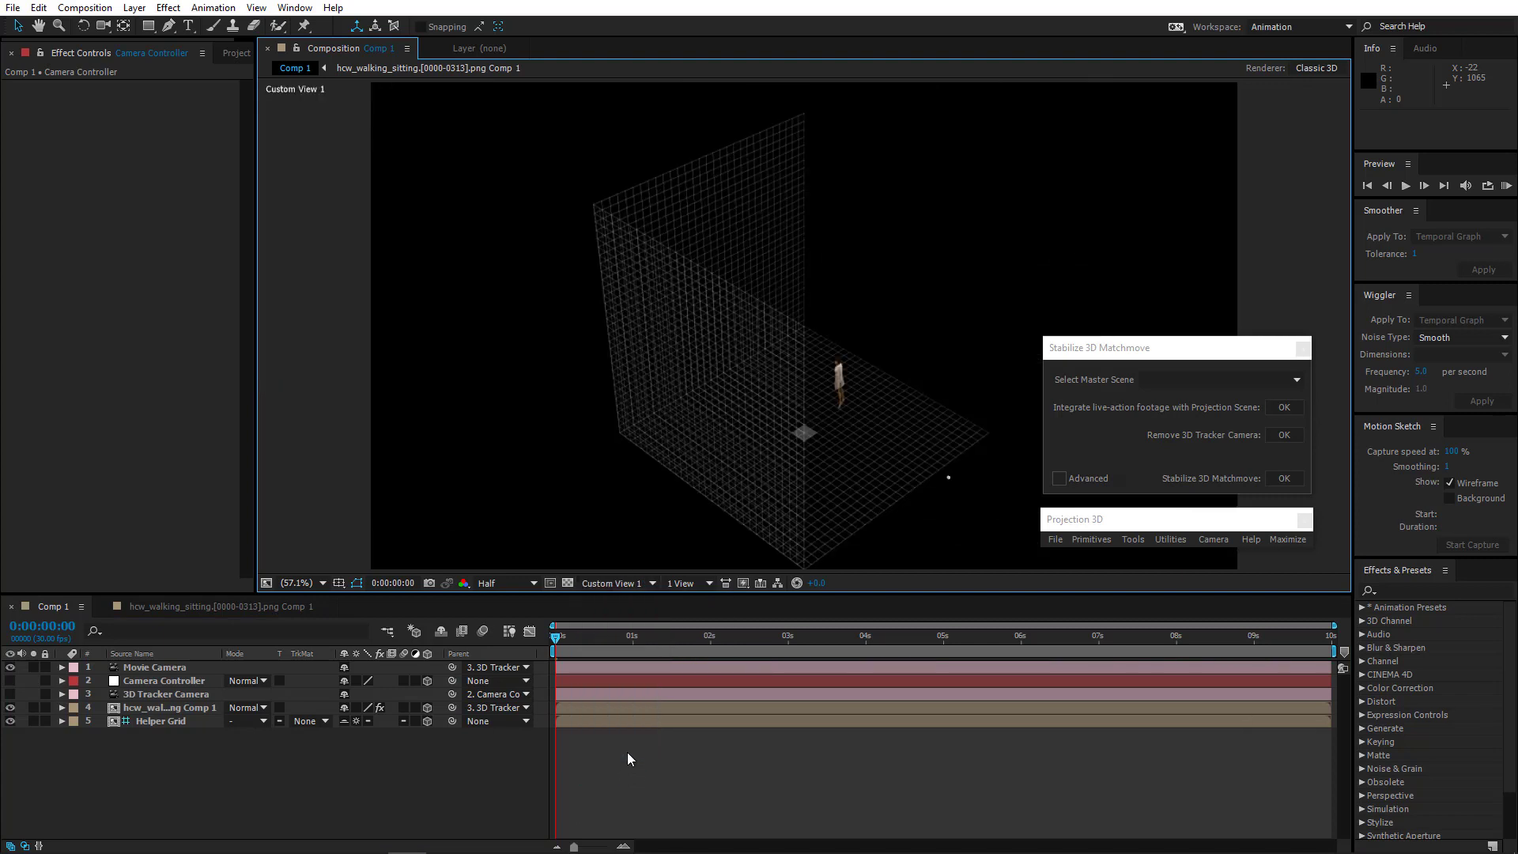
Orbit Custom View 1 towards the back wall and check the stabilized woman's walk on the helper grid over the timeline
{"action": "left_click", "coordinate": [103, 27]}
{"action": "left_click_drag", "start_coordinate": [759, 461], "coordinate": [678, 411]}
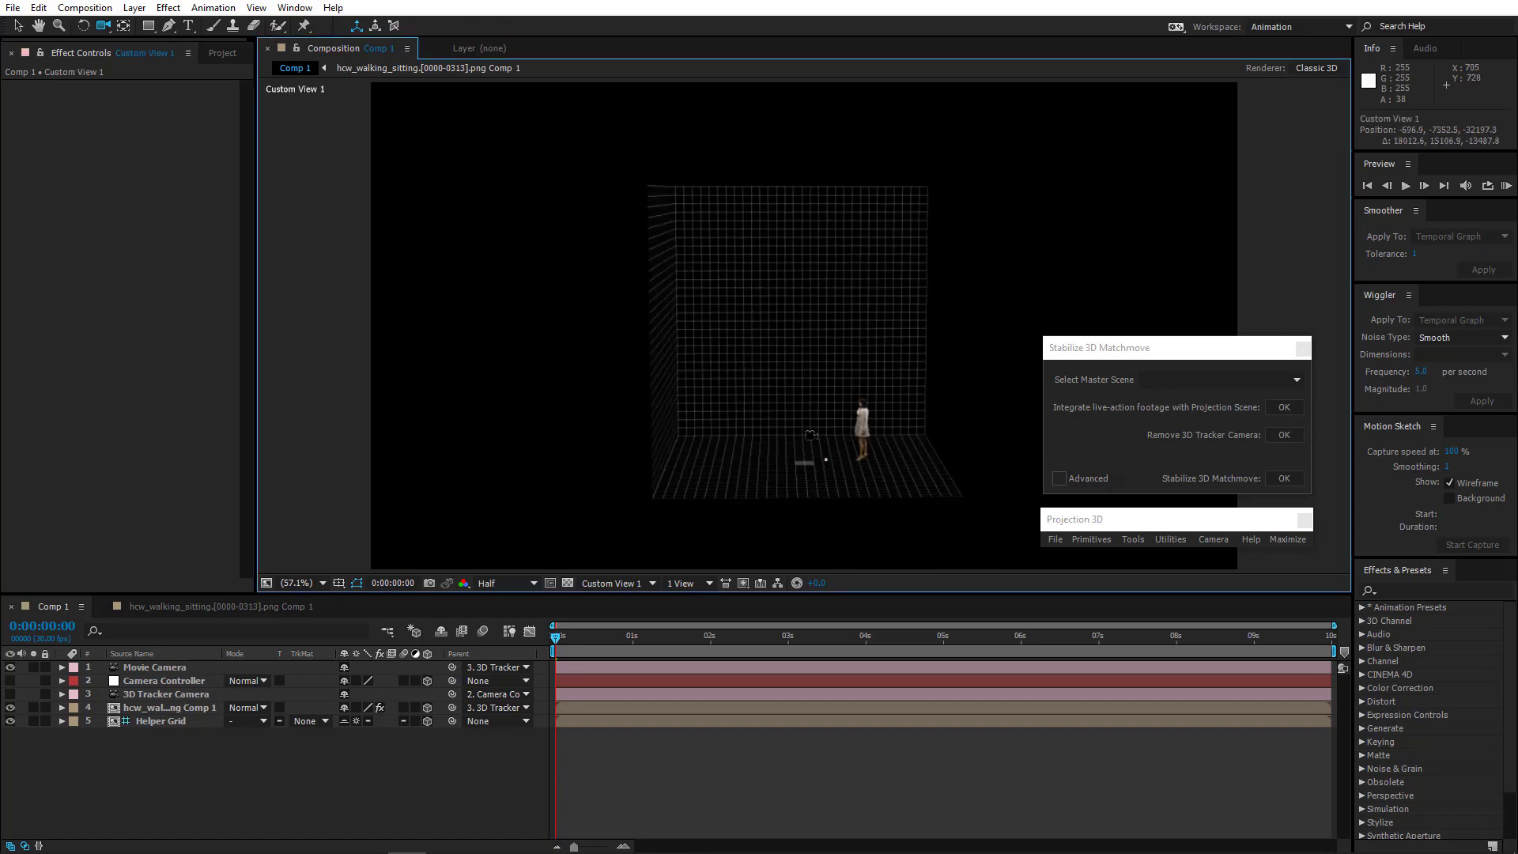
{"action": "left_click_drag", "start_coordinate": [813, 435], "coordinate": [1040, 186]}
{"action": "left_click_drag", "start_coordinate": [954, 241], "coordinate": [946, 288]}
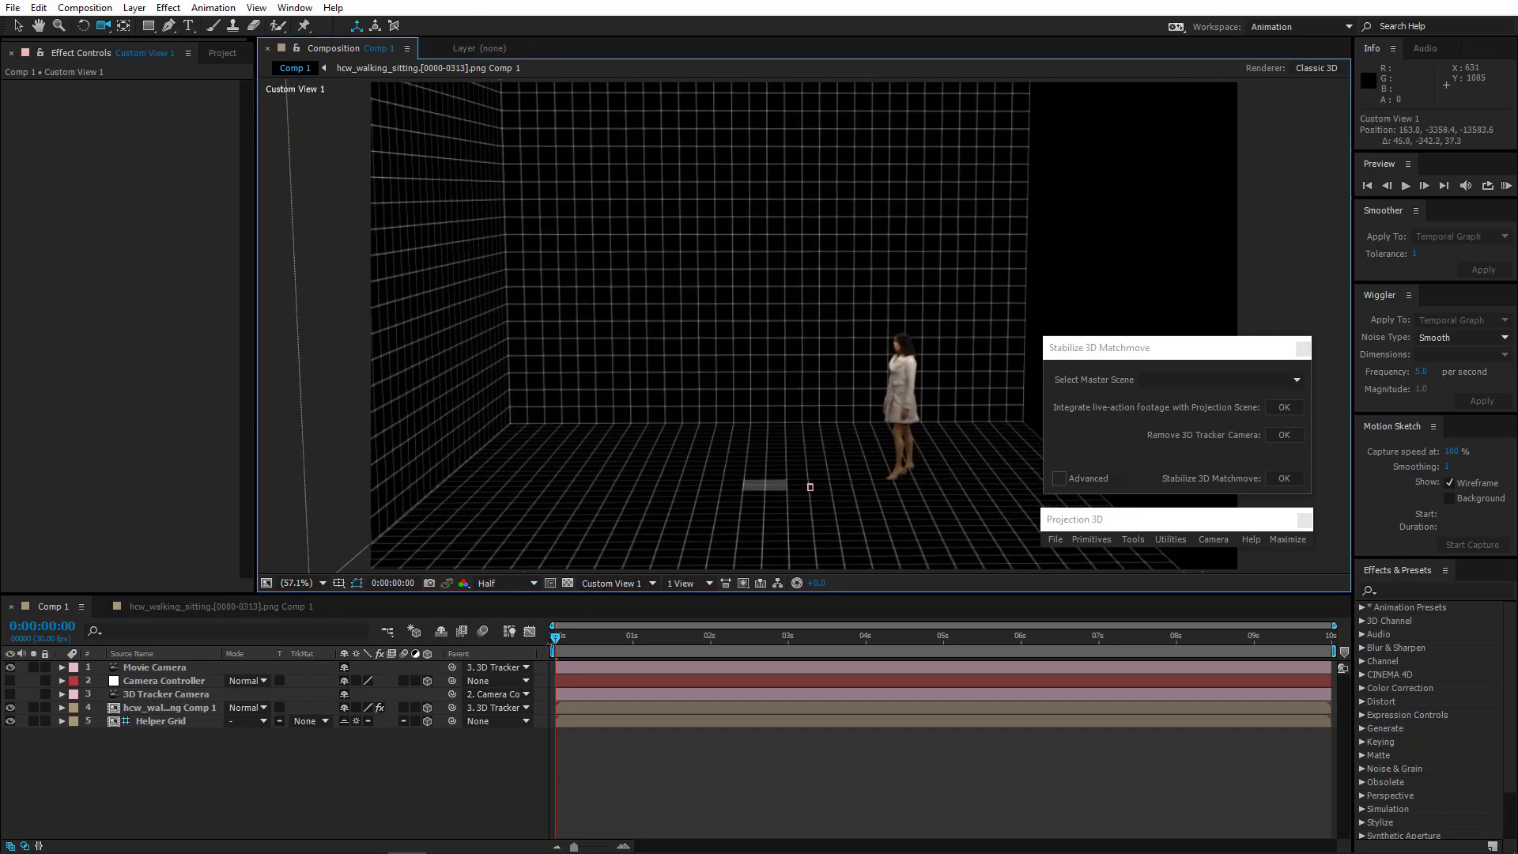
{"action": "left_click_drag", "start_coordinate": [557, 641], "coordinate": [1157, 685]}
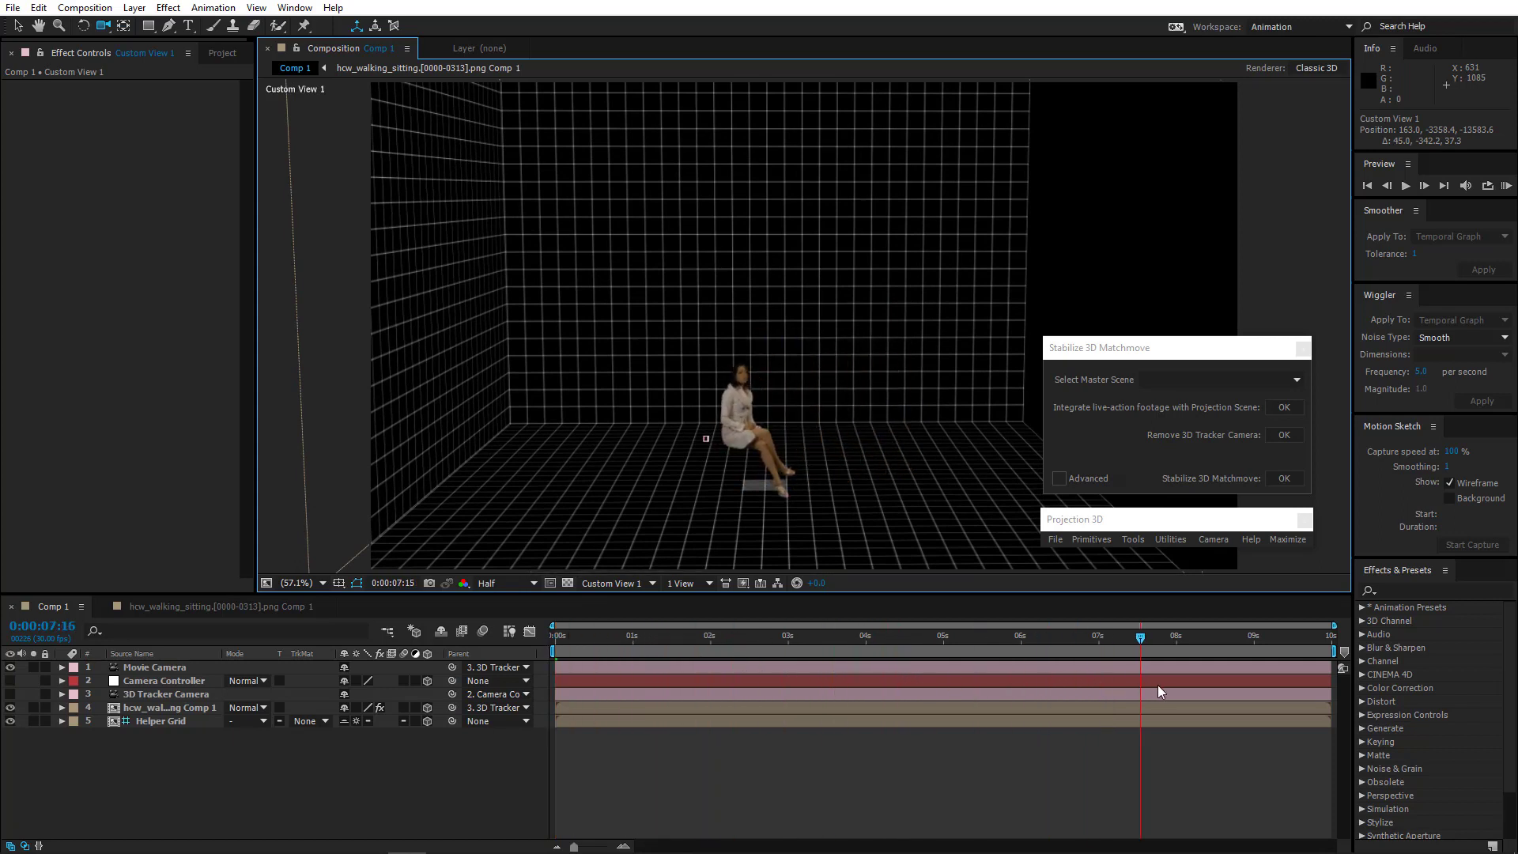
{"action": "left_click_drag", "start_coordinate": [1055, 703], "coordinate": [463, 718]}
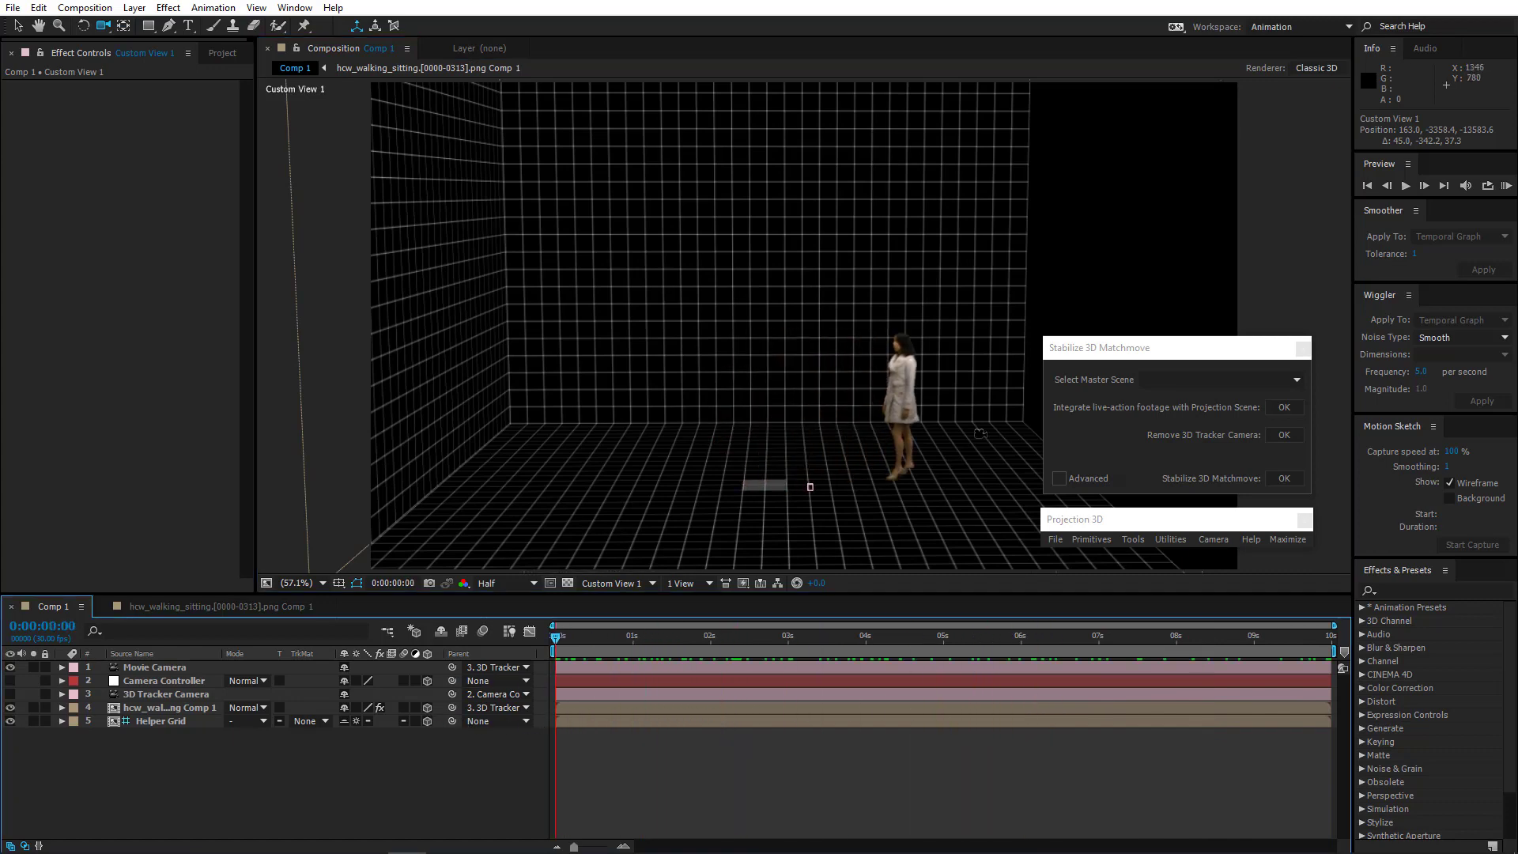
{"action": "left_click_drag", "start_coordinate": [1022, 379], "coordinate": [863, 493]}
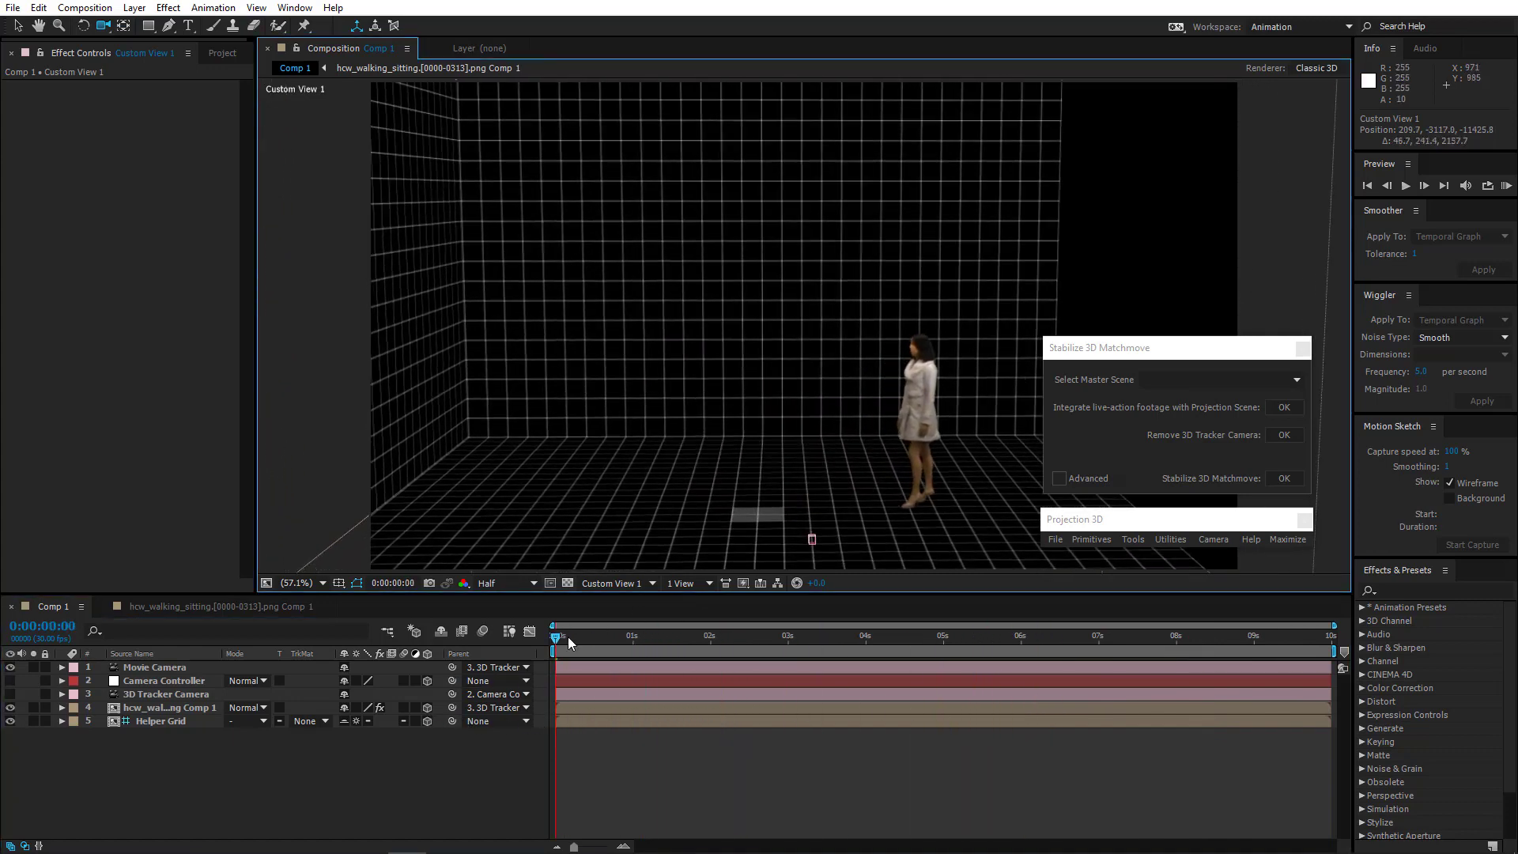
{"action": "left_click_drag", "start_coordinate": [558, 638], "coordinate": [403, 775]}
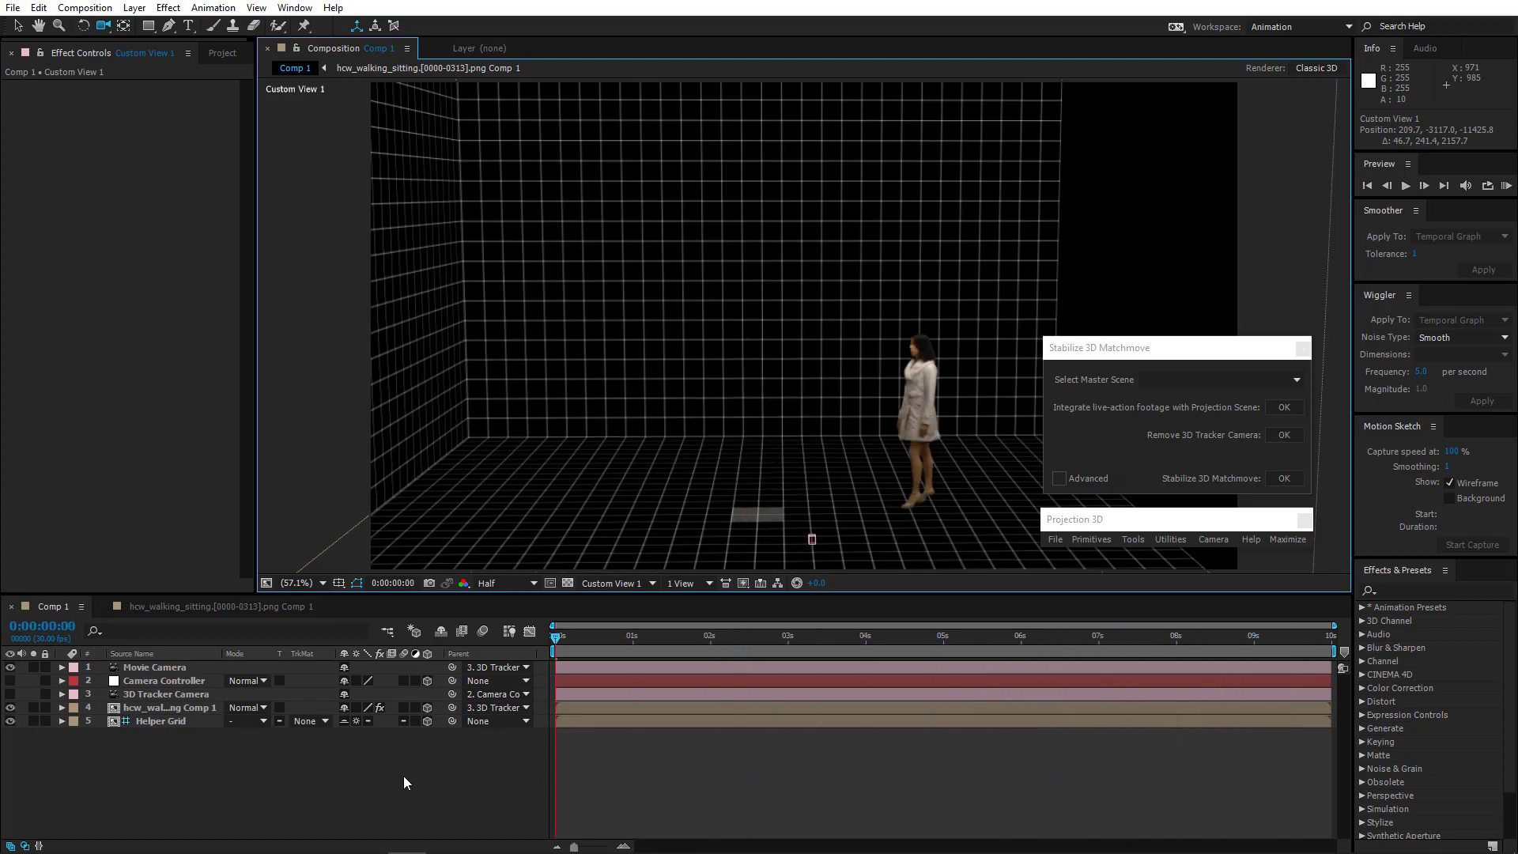
{"action": "left_click", "coordinate": [361, 778]}
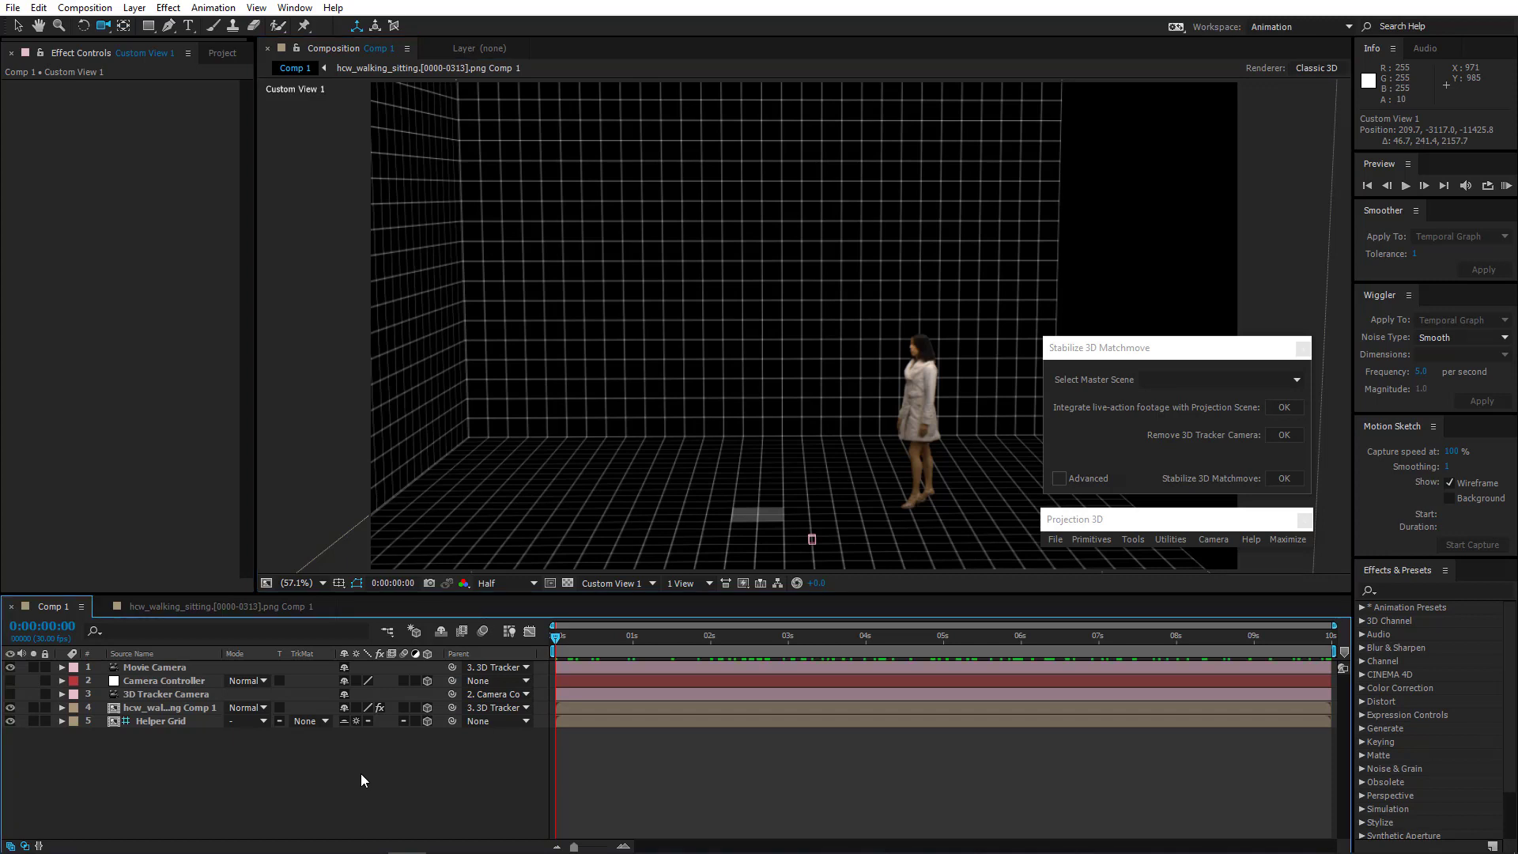
Check the woman's motion against the helper grid through the Active Camera over the timeline
{"action": "left_click", "coordinate": [617, 583]}
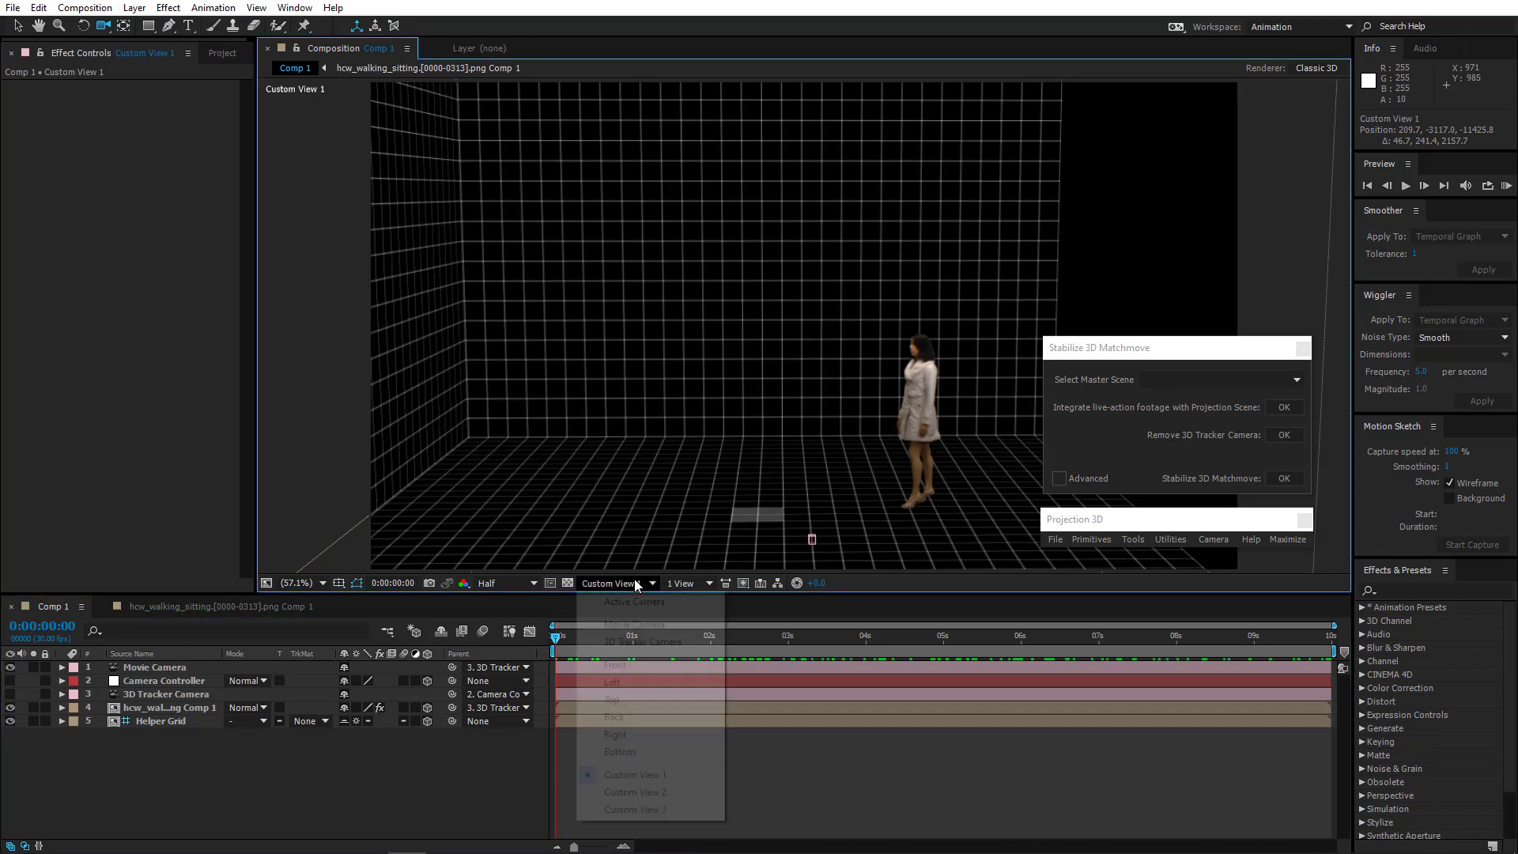
{"action": "left_click", "coordinate": [636, 600]}
{"action": "left_click_drag", "start_coordinate": [572, 635], "coordinate": [776, 662]}
{"action": "left_click_drag", "start_coordinate": [870, 677], "coordinate": [492, 704]}
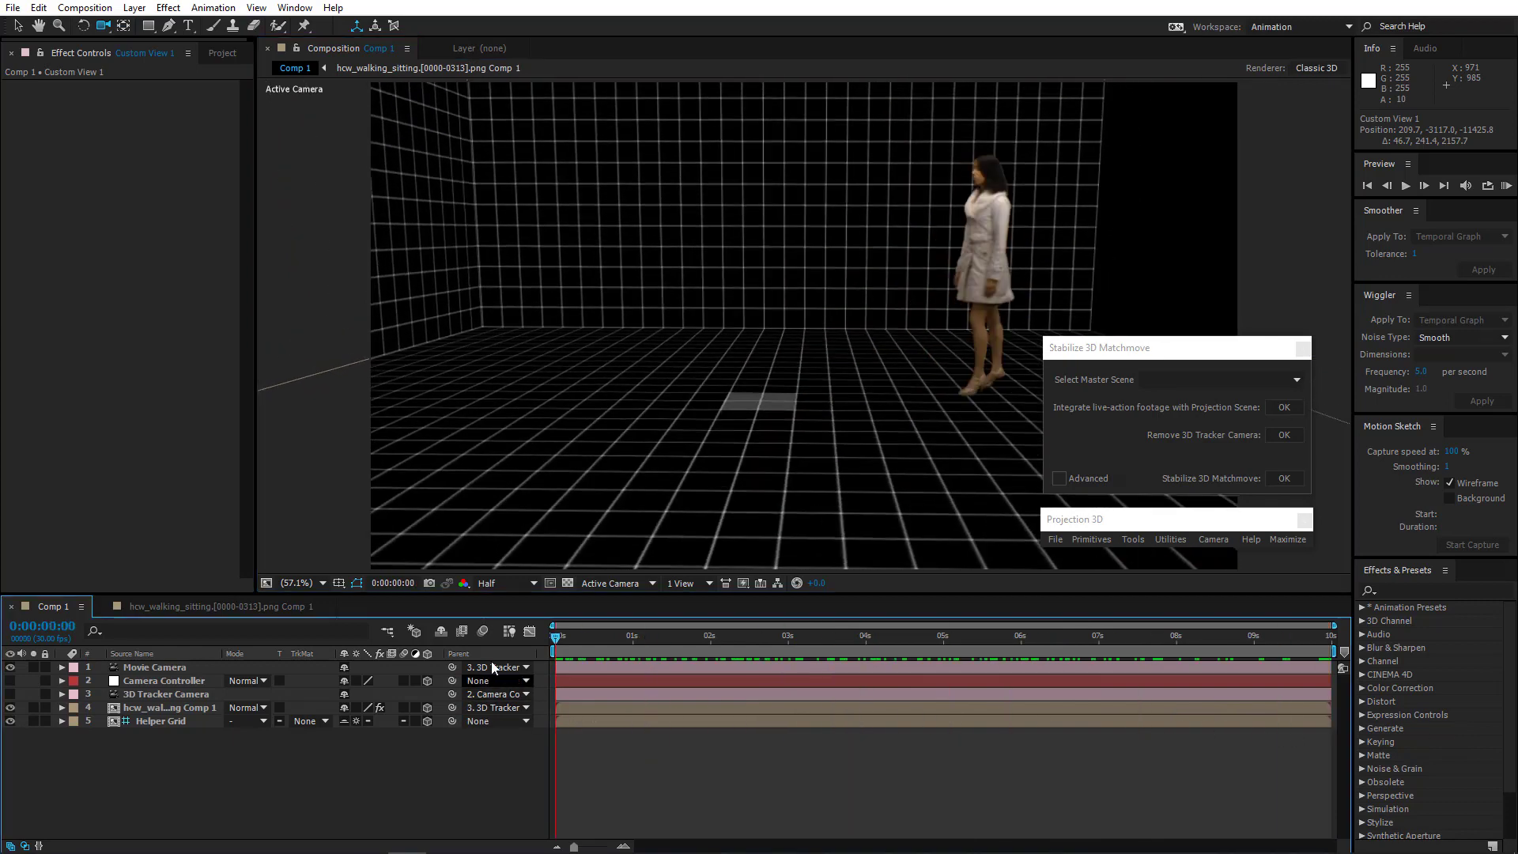
Return to Custom View 1 and inspect the woman from several angles at different times in the timeline
{"action": "left_click", "coordinate": [586, 583]}
{"action": "left_click", "coordinate": [642, 762]}
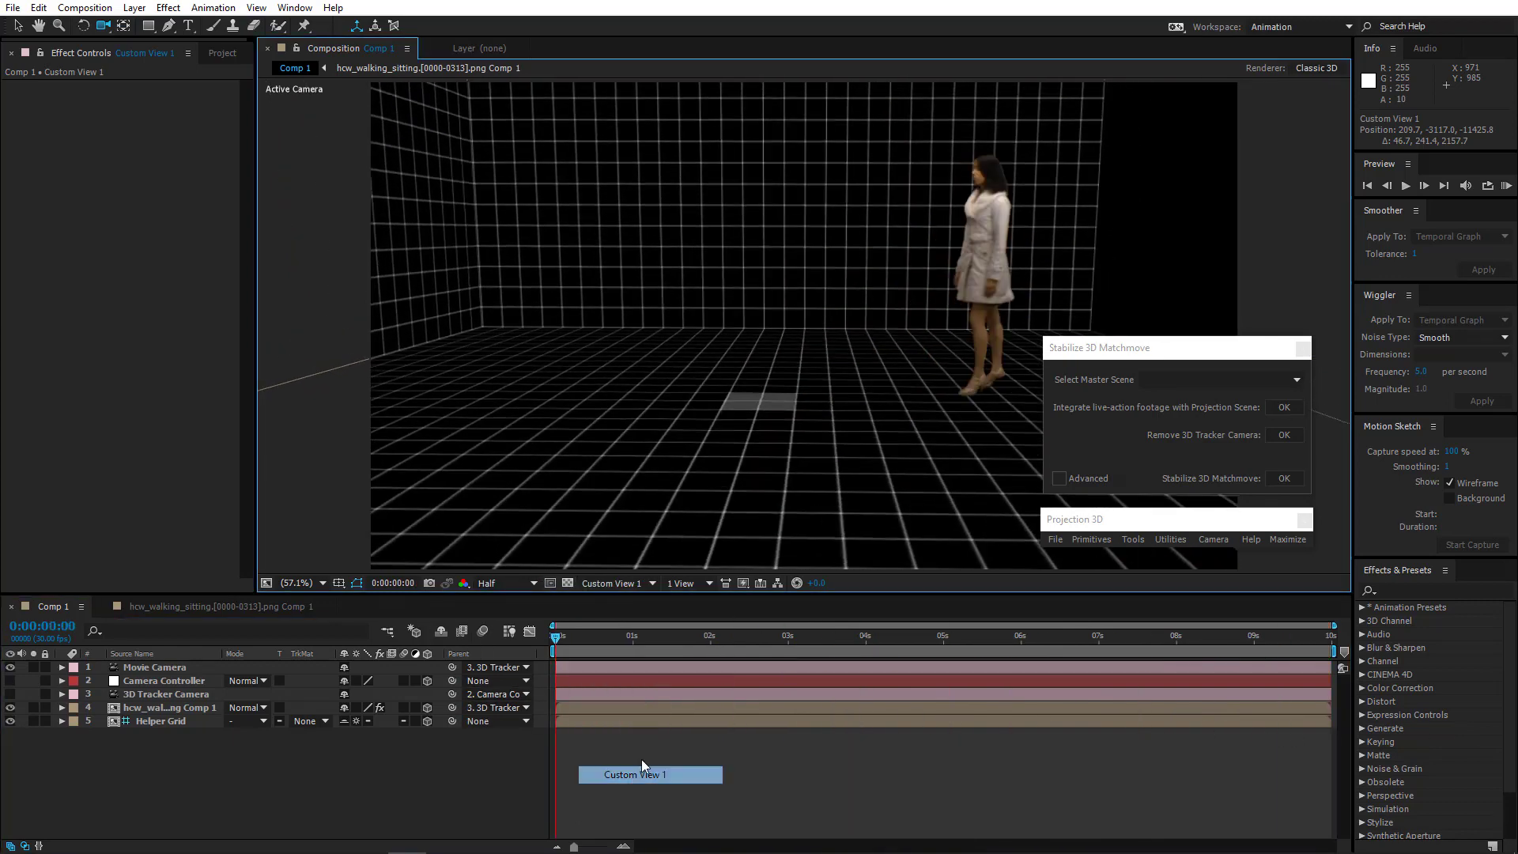
{"action": "left_click_drag", "start_coordinate": [681, 638], "coordinate": [907, 650]}
{"action": "left_click_drag", "start_coordinate": [921, 495], "coordinate": [763, 190]}
{"action": "left_click_drag", "start_coordinate": [578, 642], "coordinate": [1040, 681]}
{"action": "left_click_drag", "start_coordinate": [964, 490], "coordinate": [747, 467]}
{"action": "left_click_drag", "start_coordinate": [591, 630], "coordinate": [393, 706]}
{"action": "left_click_drag", "start_coordinate": [760, 499], "coordinate": [721, 452]}
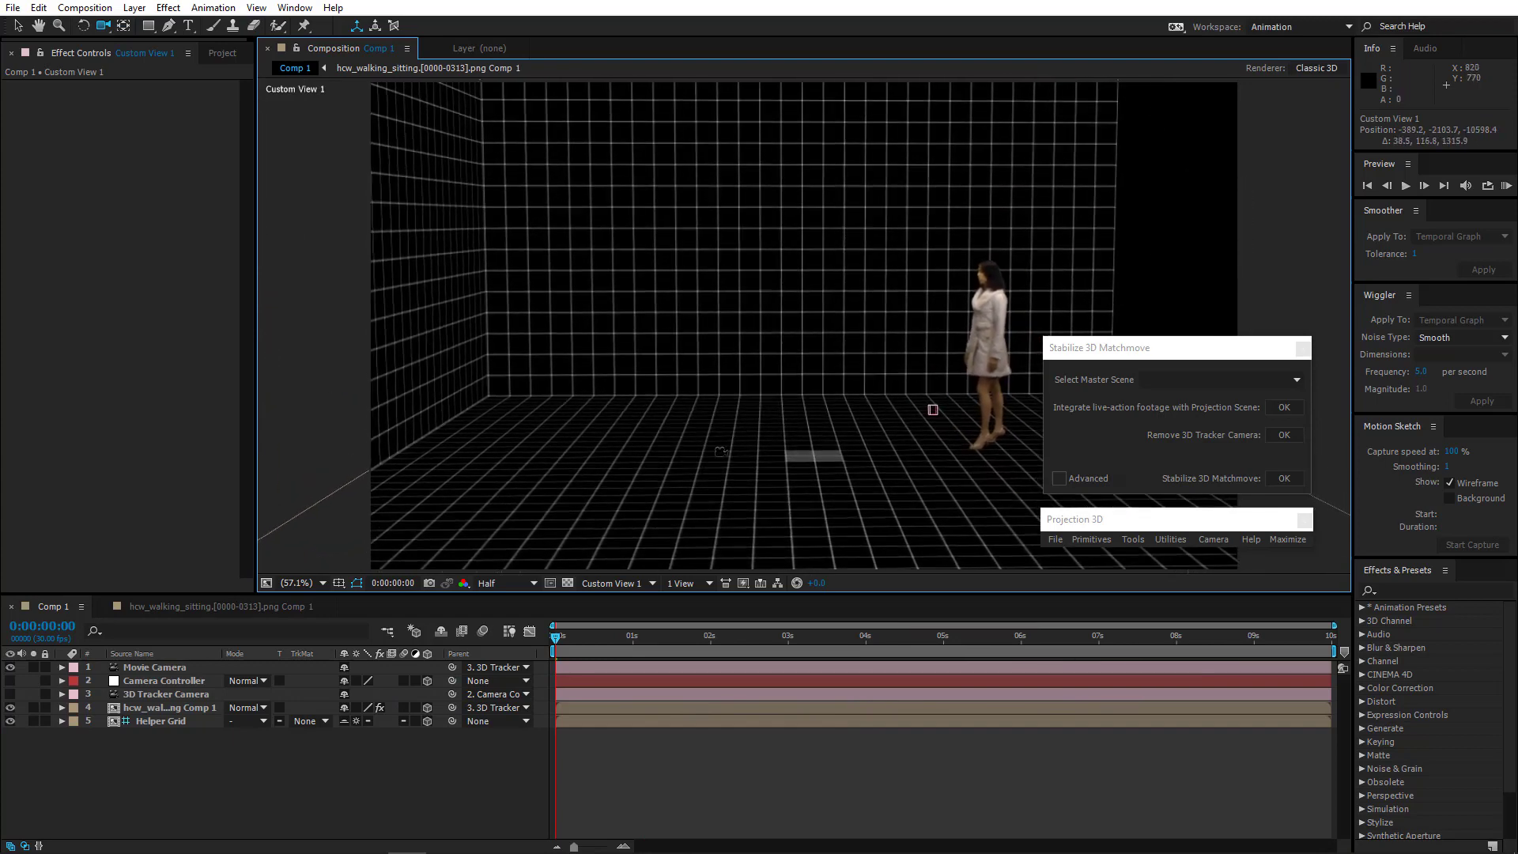
Add a Projection 3D cube scaled to 242% and place it on the grid floor at about X -1447
{"action": "left_click", "coordinate": [1099, 544]}
{"action": "left_click", "coordinate": [1082, 555]}
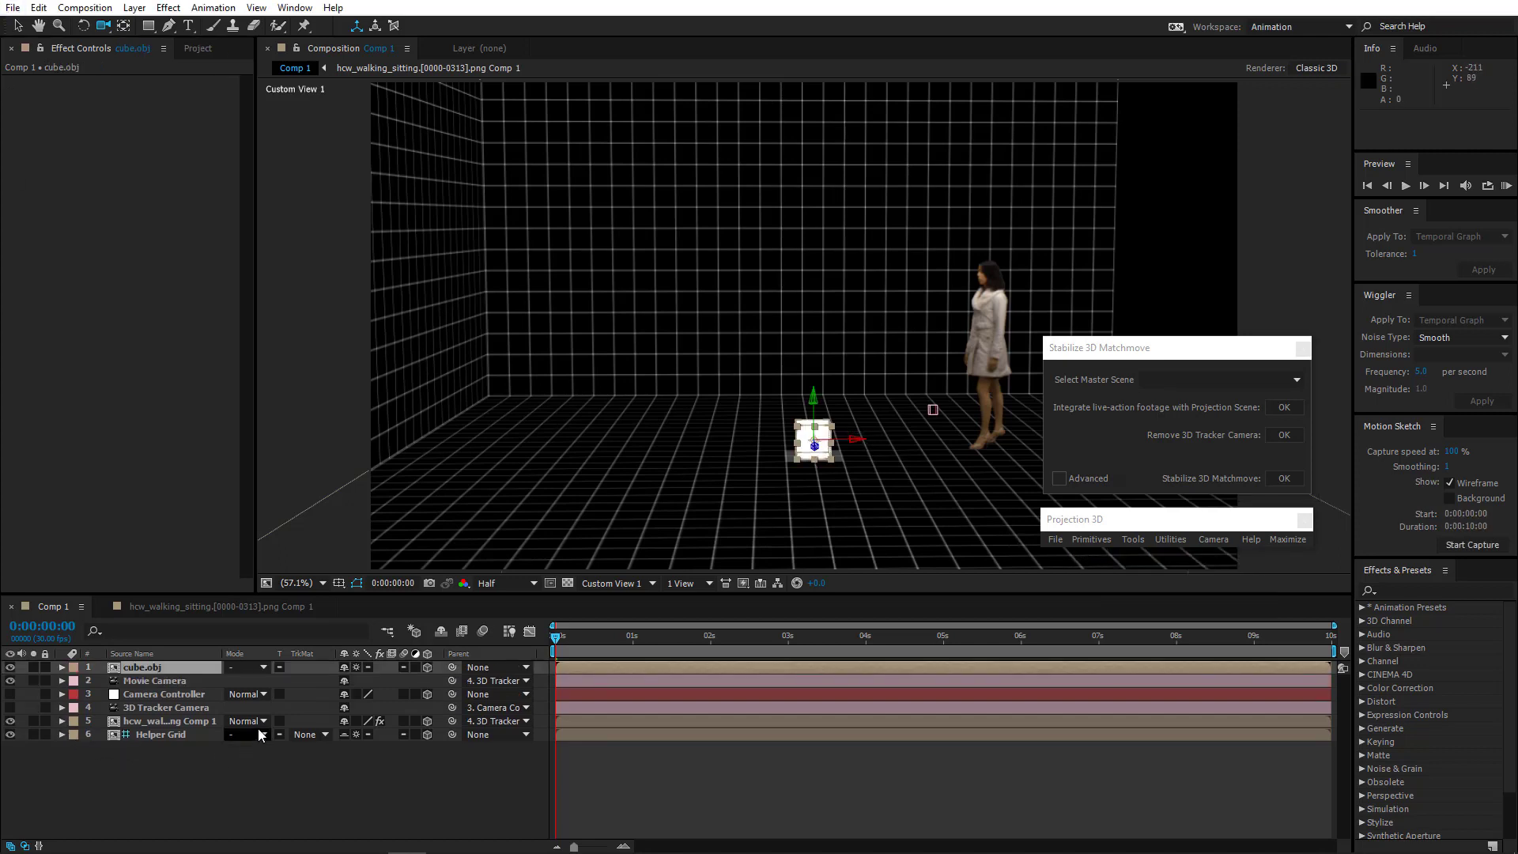
{"action": "key", "text": "s"}
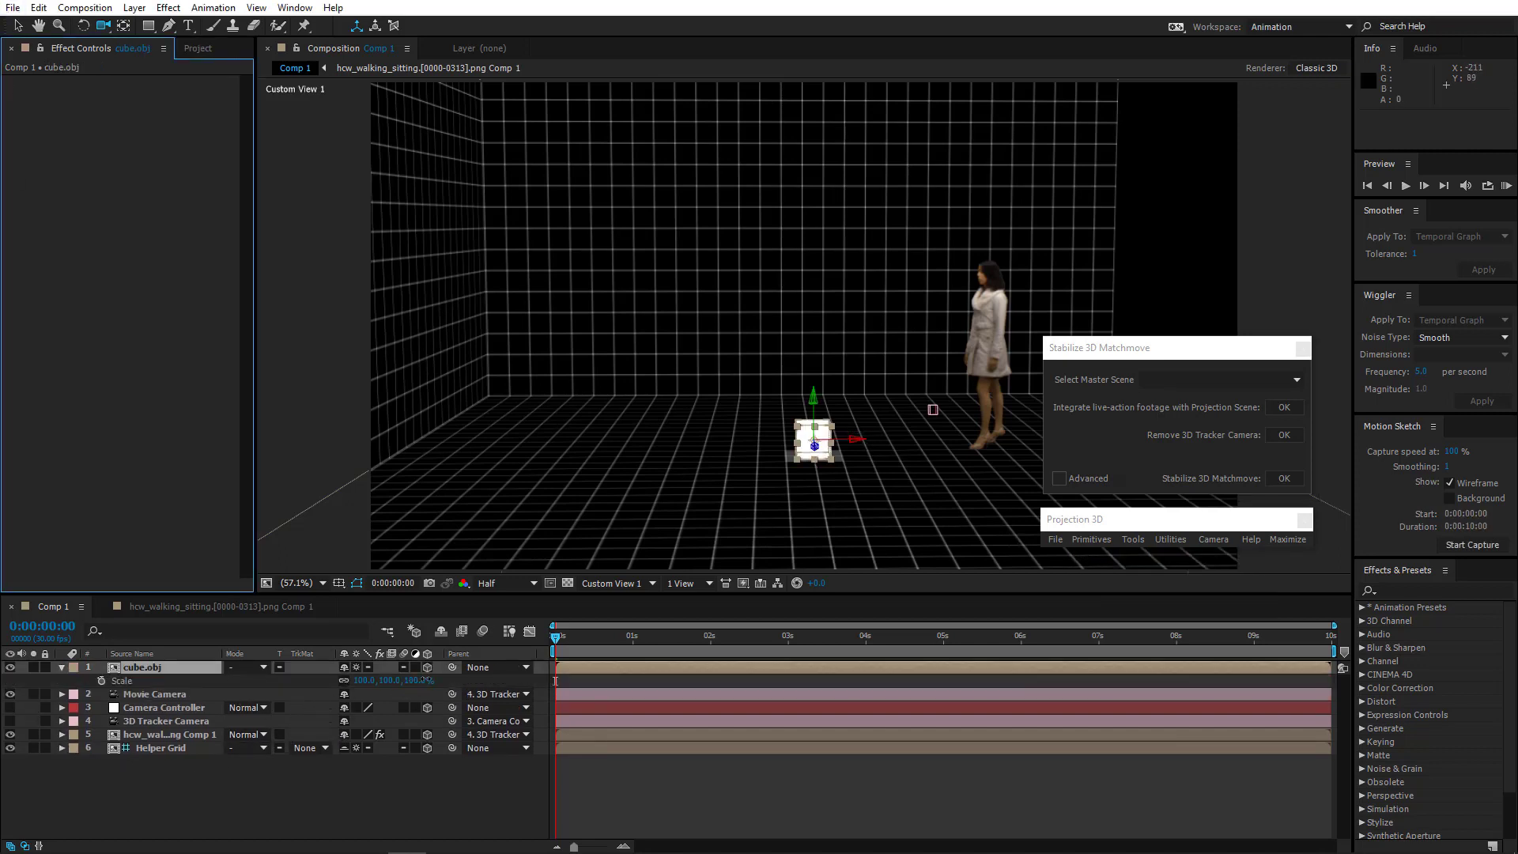
{"action": "left_click_drag", "start_coordinate": [427, 680], "coordinate": [539, 680]}
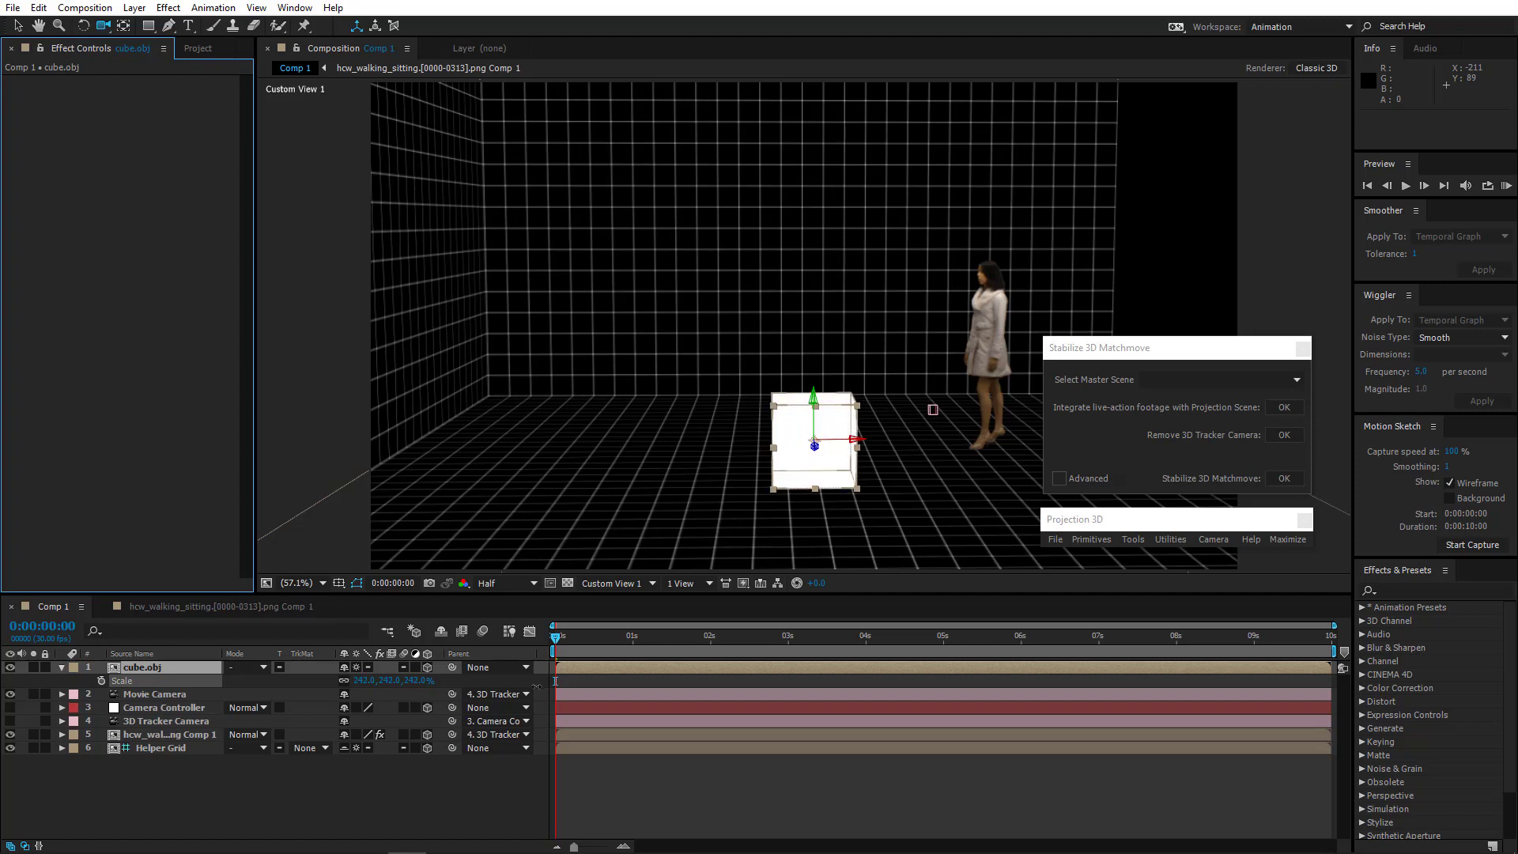
{"action": "left_click", "coordinate": [16, 27]}
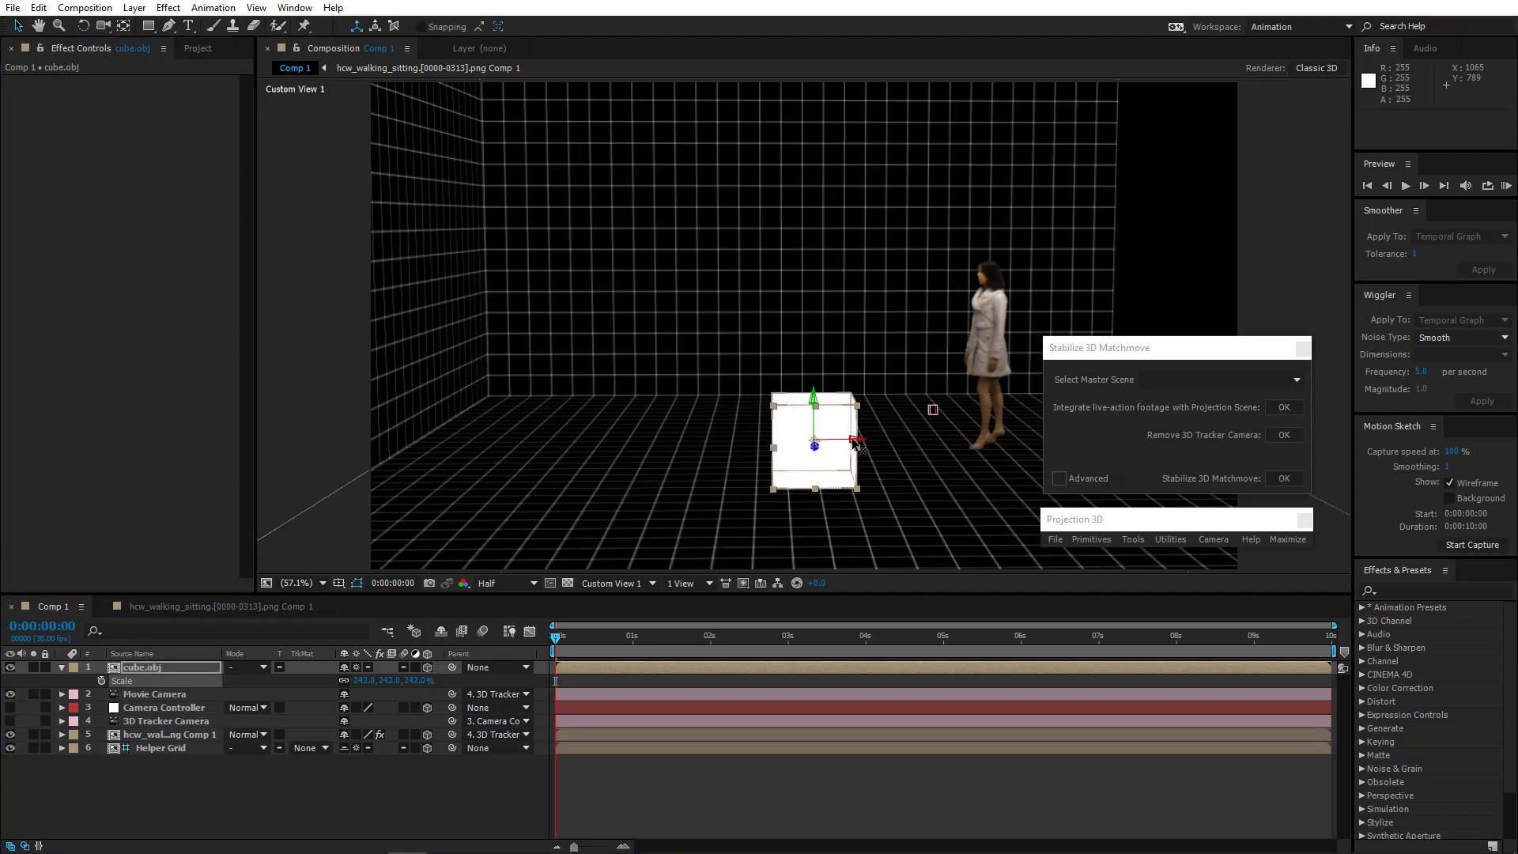
{"action": "left_click_drag", "start_coordinate": [854, 442], "coordinate": [686, 443]}
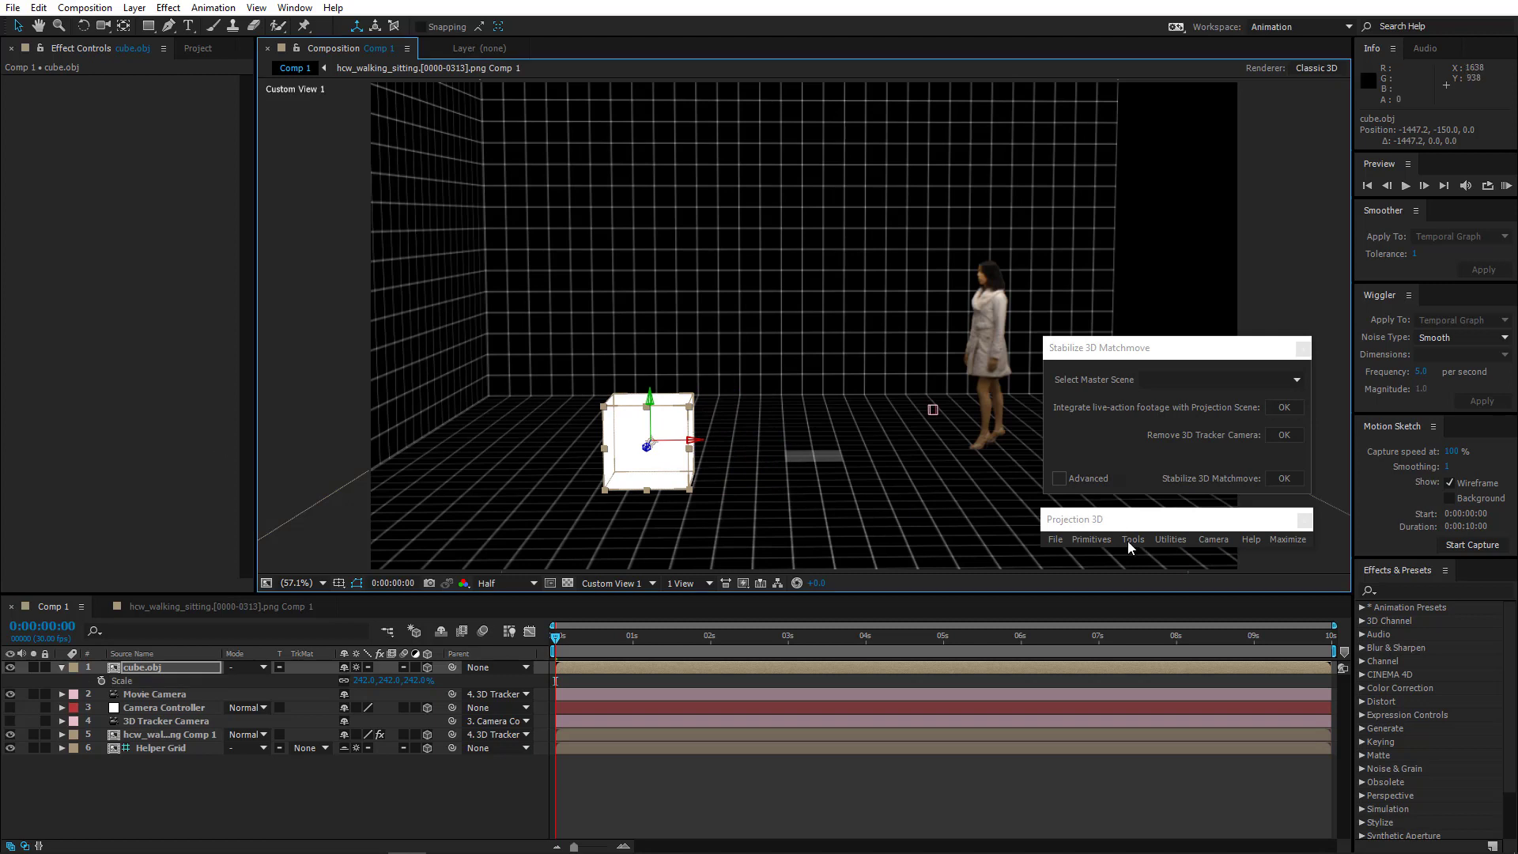
Add a Projection 3D stair primitive and move it along X to about 375, between the cube and the woman
{"action": "left_click", "coordinate": [1098, 539]}
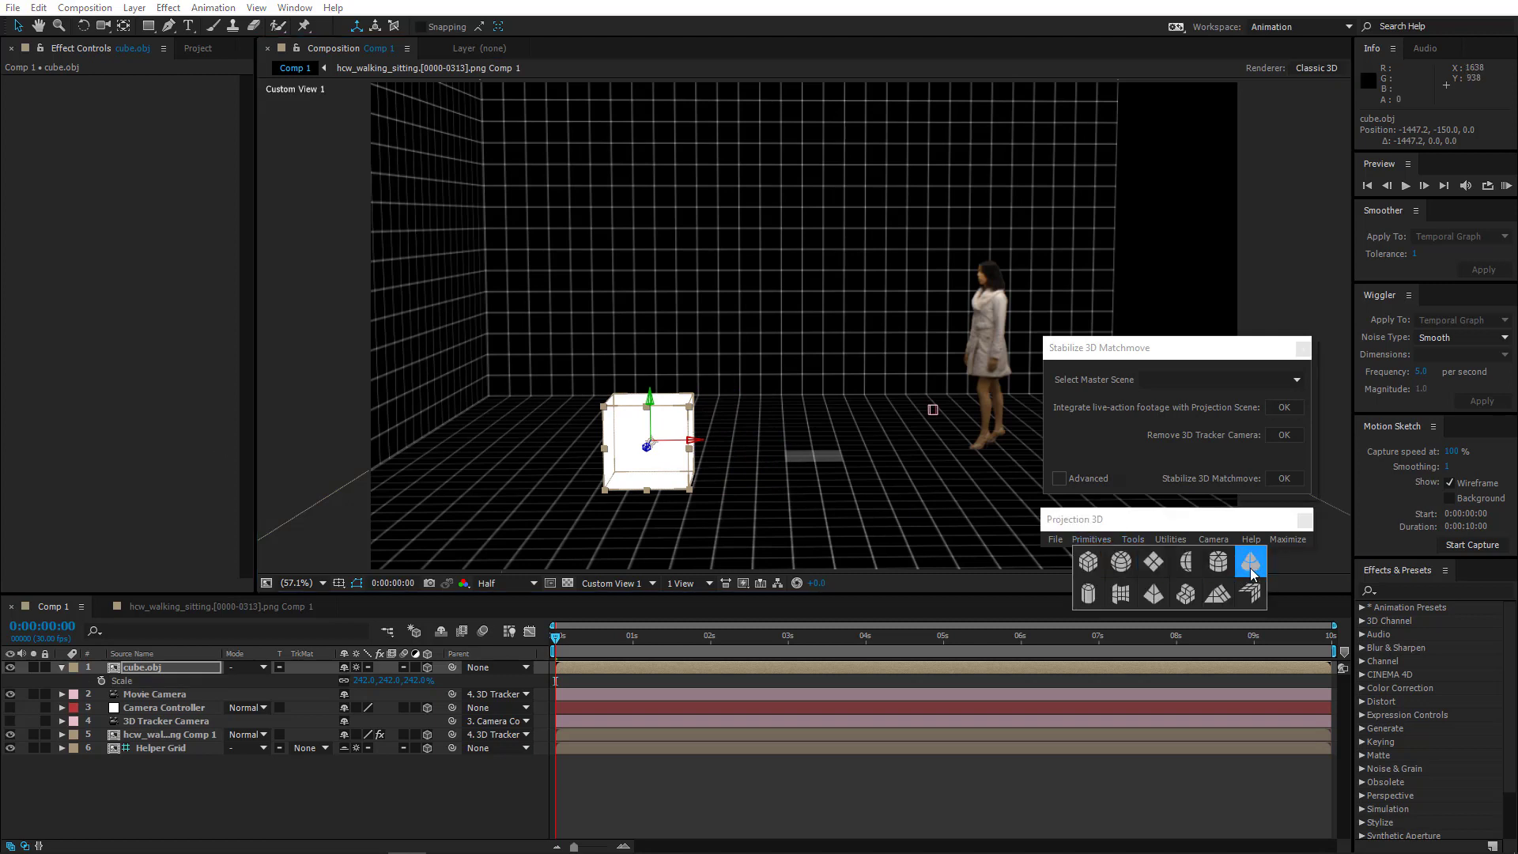
{"action": "left_click", "coordinate": [1184, 594]}
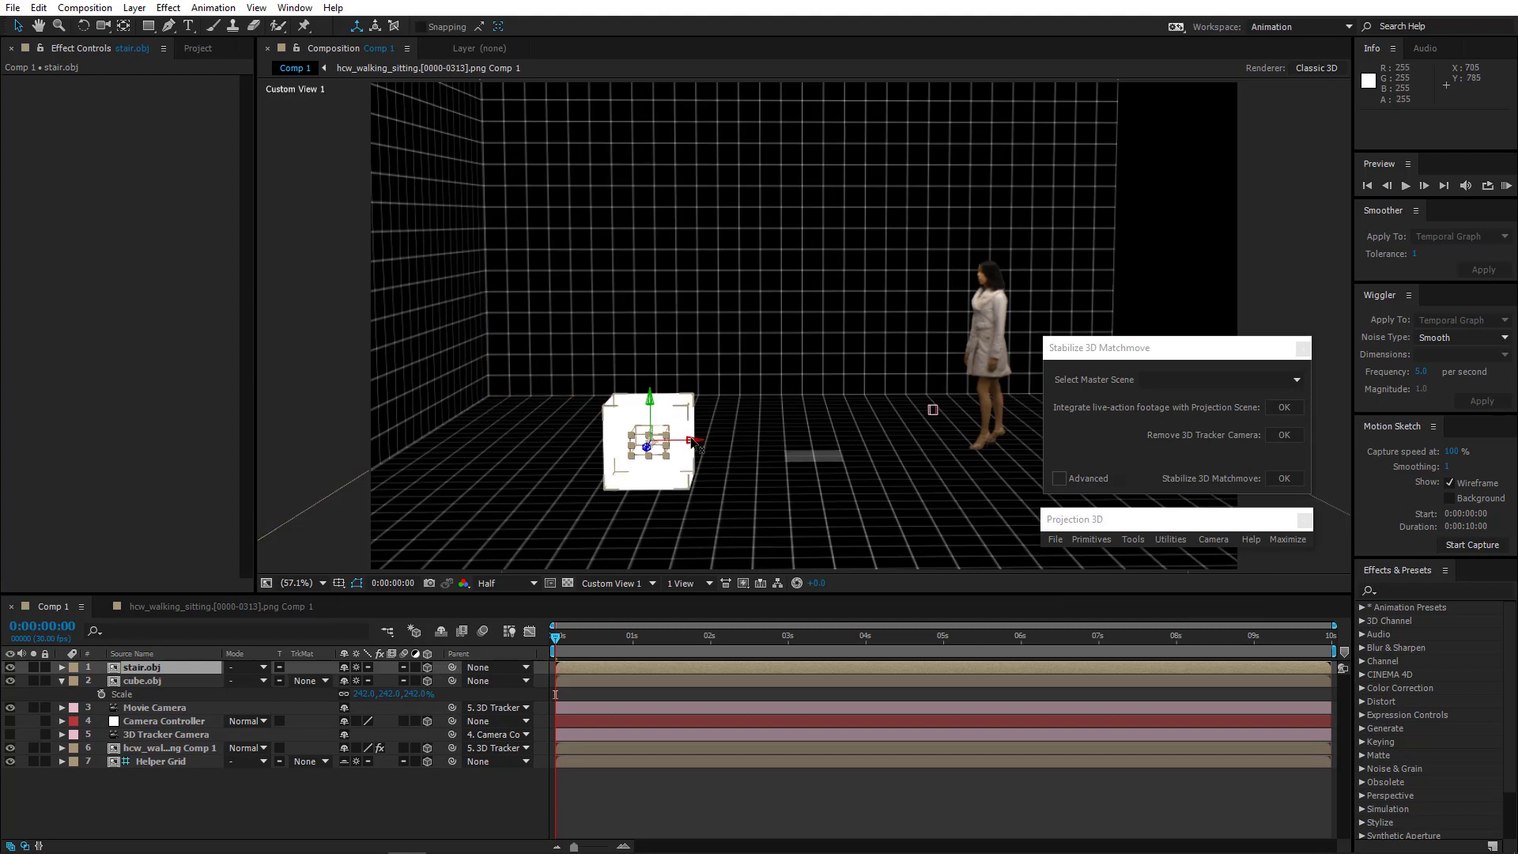
{"action": "left_click_drag", "start_coordinate": [693, 443], "coordinate": [900, 440]}
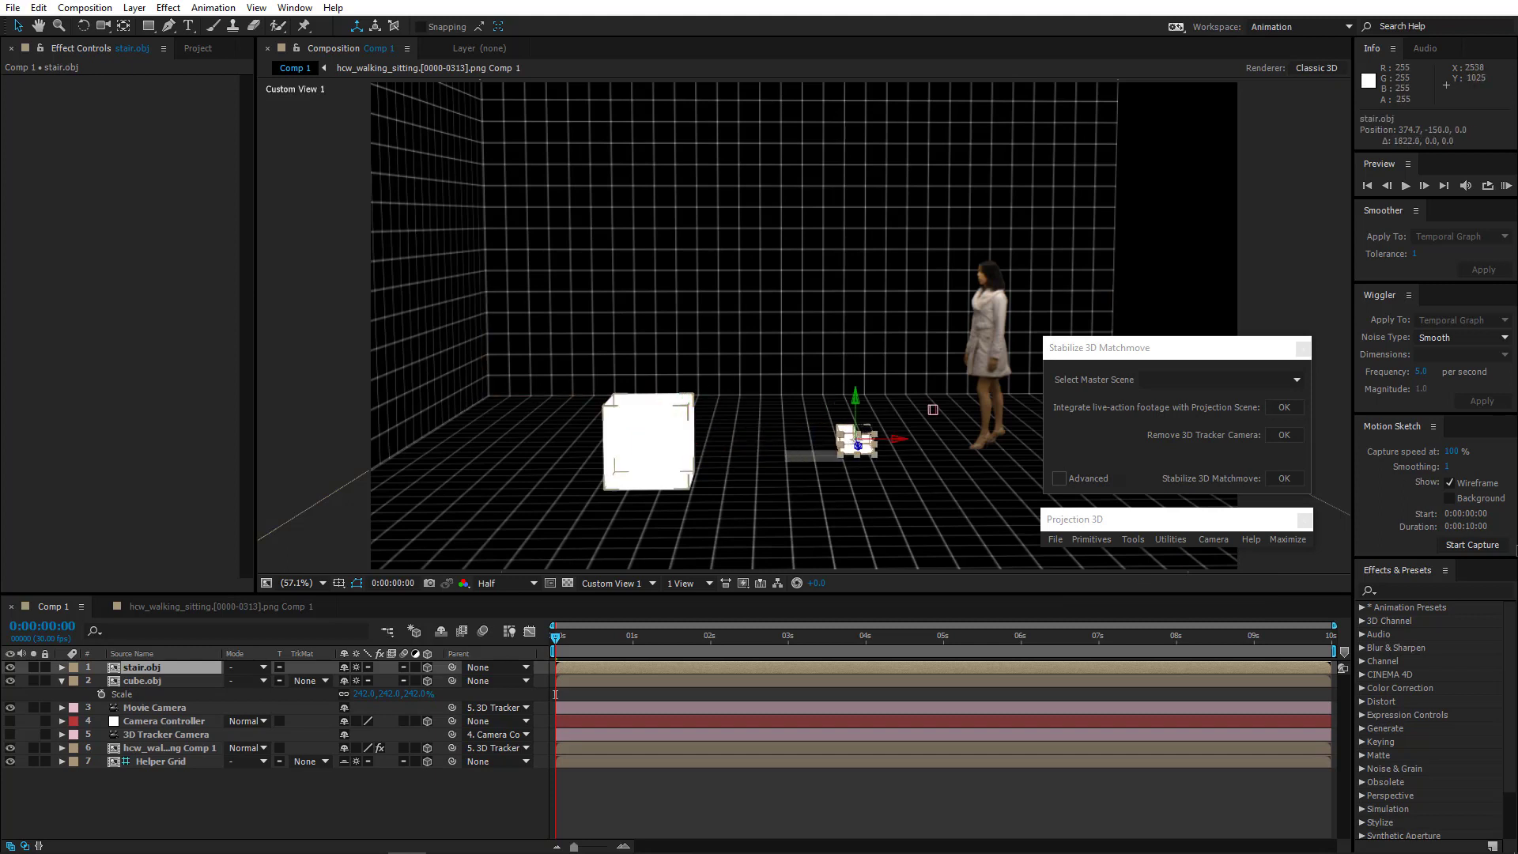
Move the stair.obj layer forward along Z to about -1634 and scale it uniformly to 234%
{"action": "left_click_drag", "start_coordinate": [1516, 546], "coordinate": [1516, 546]}
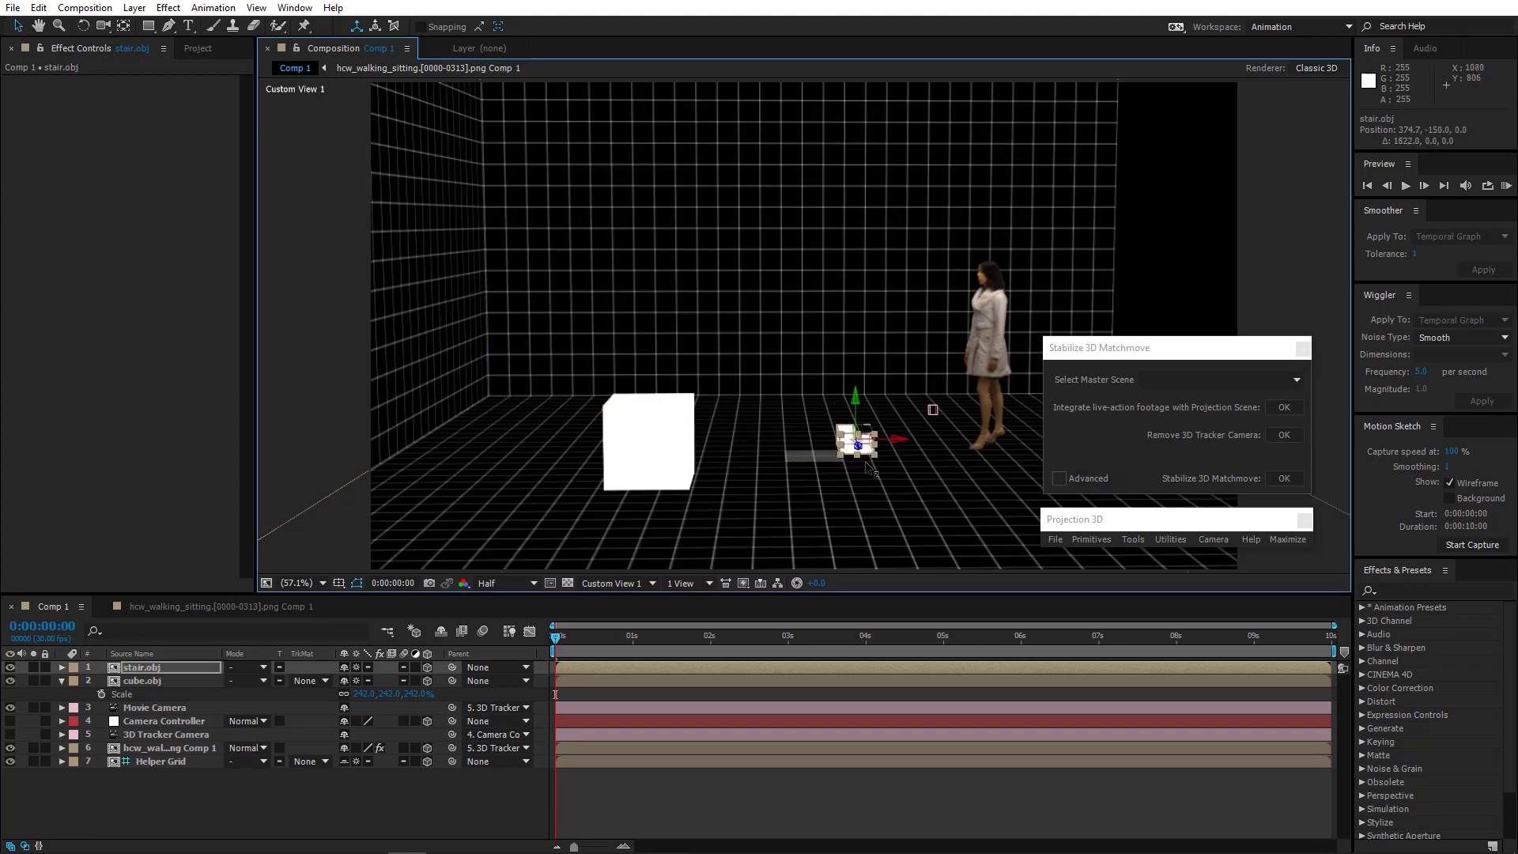
{"action": "left_click_drag", "start_coordinate": [869, 467], "coordinate": [884, 502]}
{"action": "key", "text": "s"}
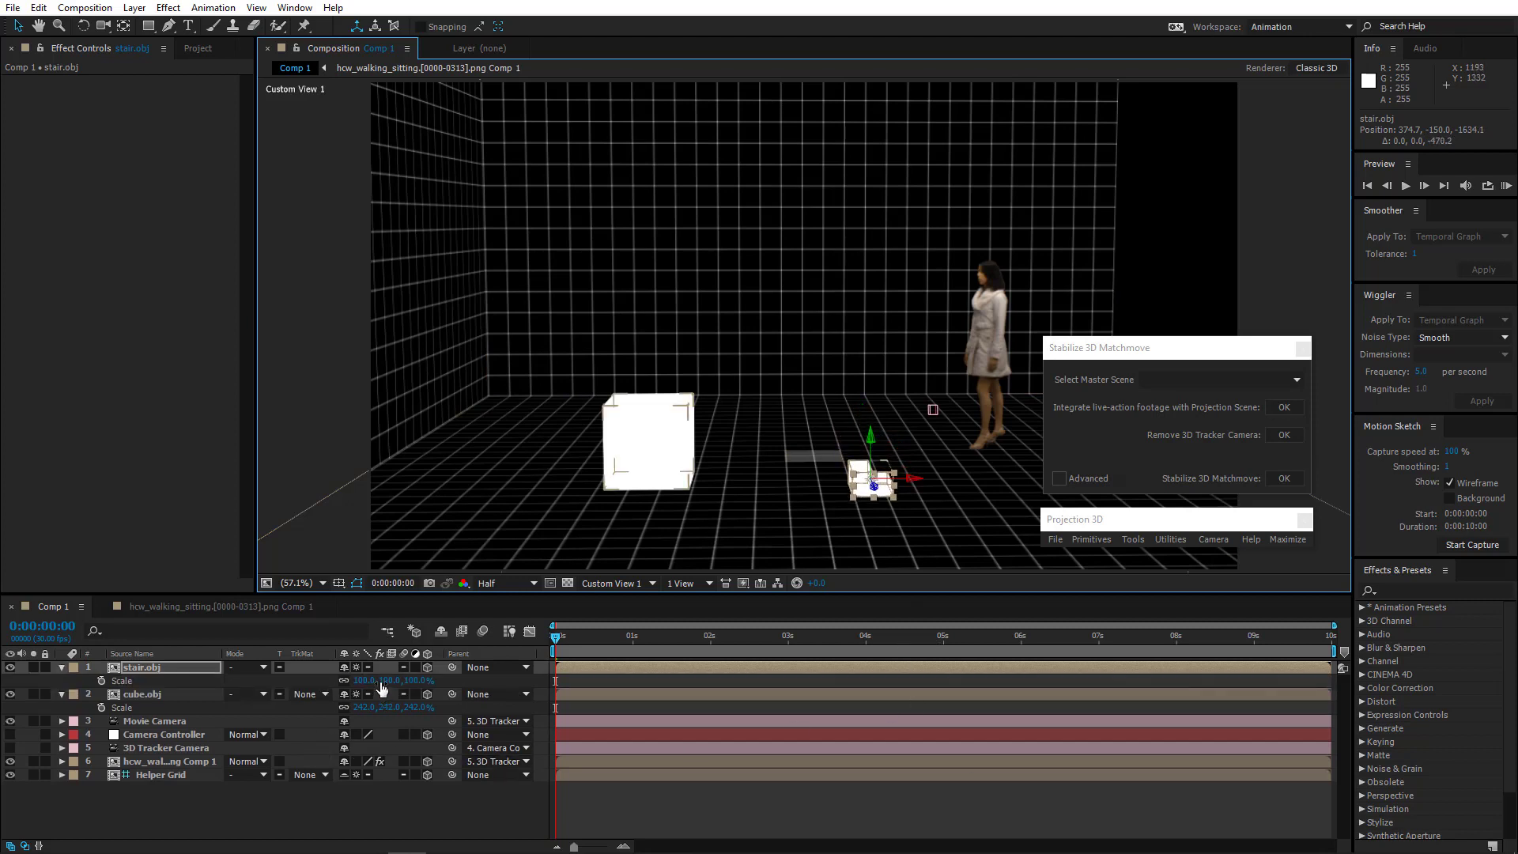
{"action": "left_click_drag", "start_coordinate": [382, 688], "coordinate": [900, 703]}
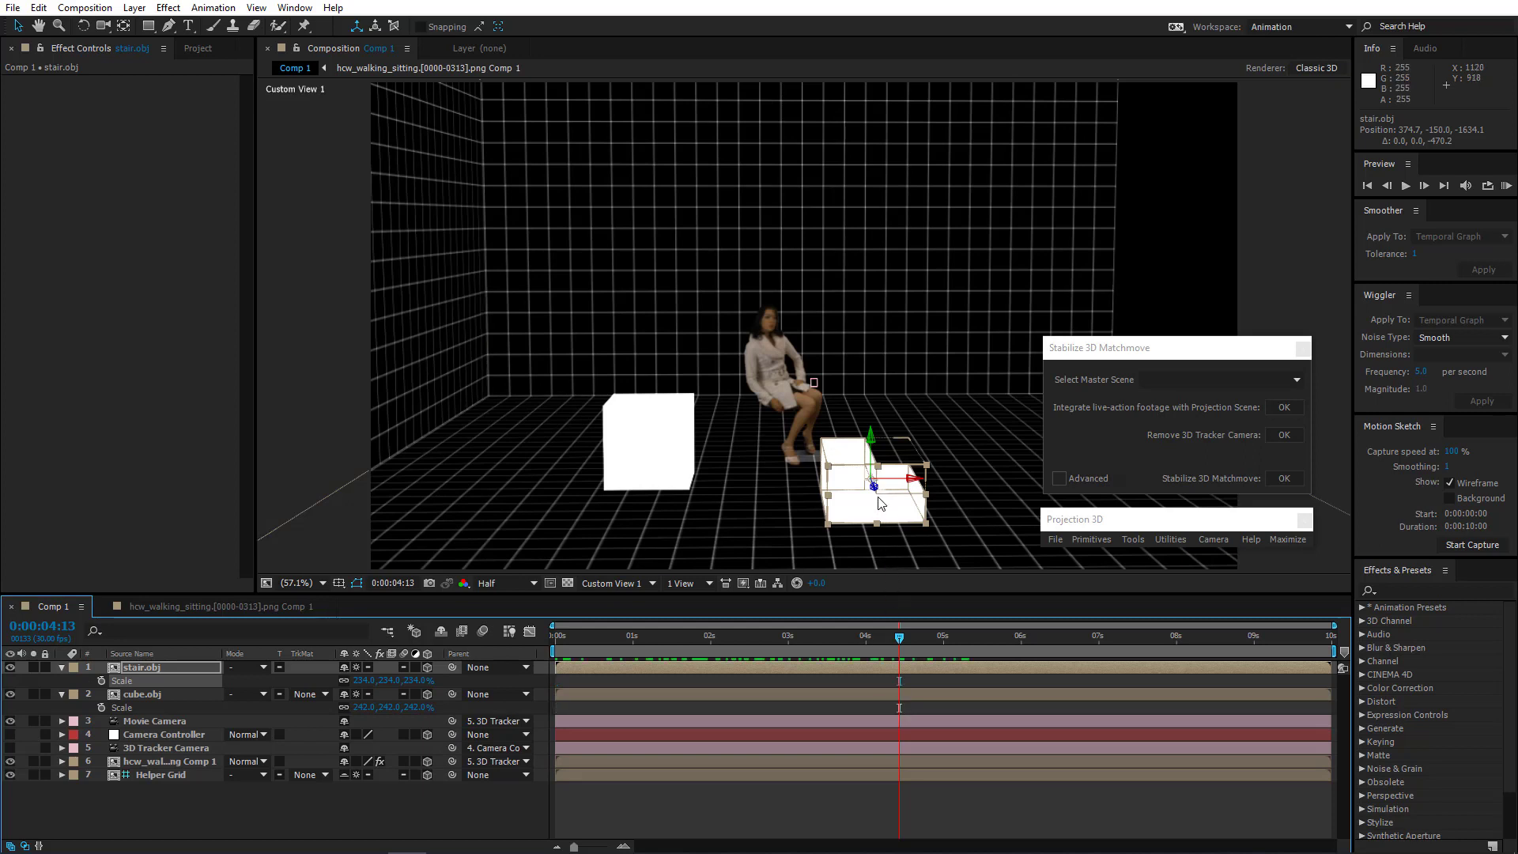
Position stair.obj beneath the seated woman at about -183.6, -150, 876.6, checking its alignment at different times in the footage
{"action": "left_click_drag", "start_coordinate": [874, 485], "coordinate": [624, 32]}
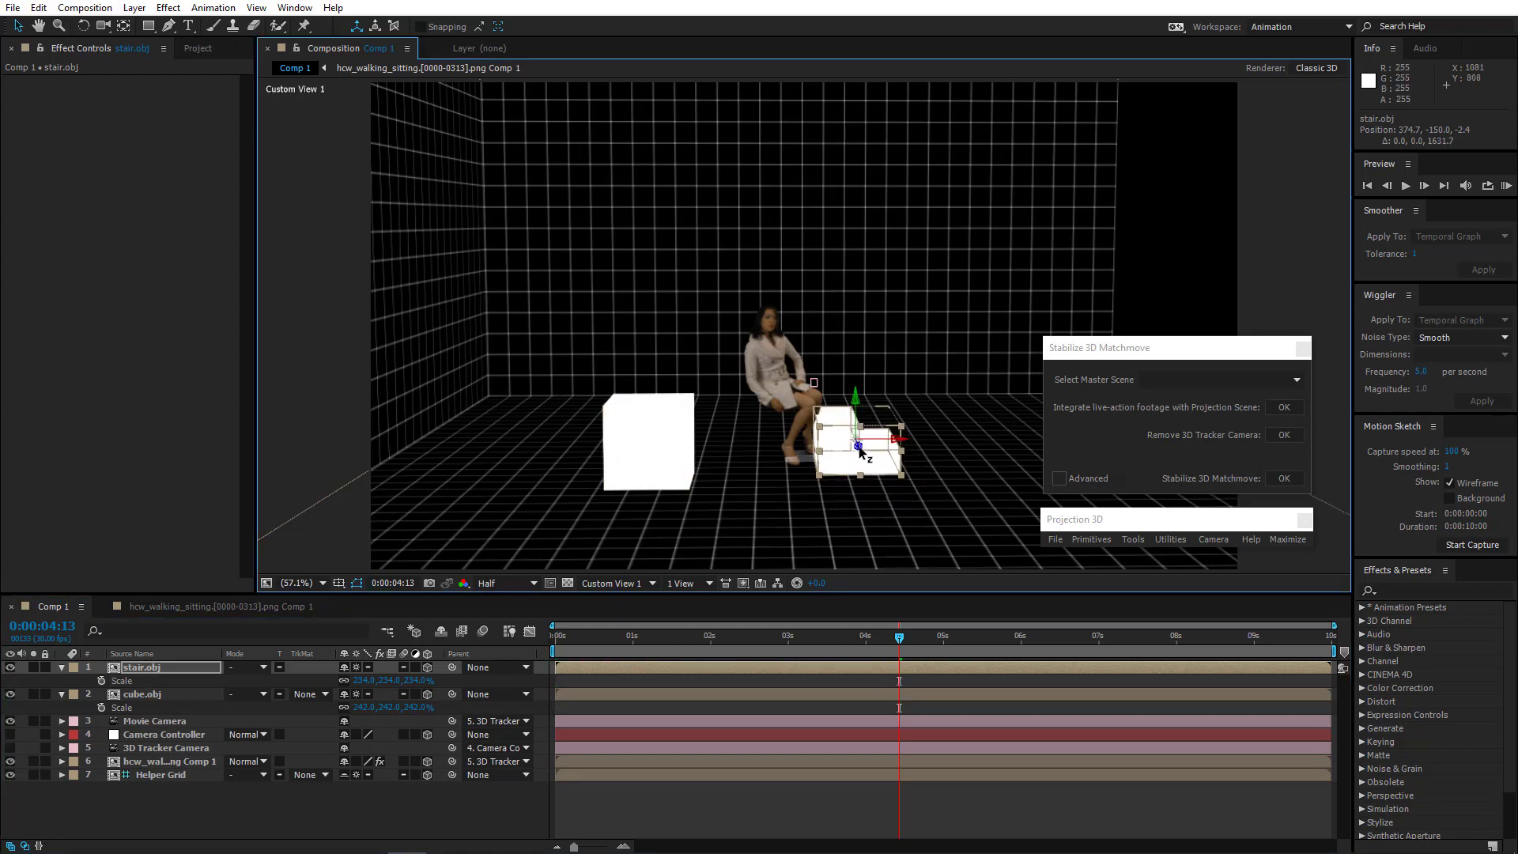
{"action": "left_click_drag", "start_coordinate": [860, 448], "coordinate": [589, 3]}
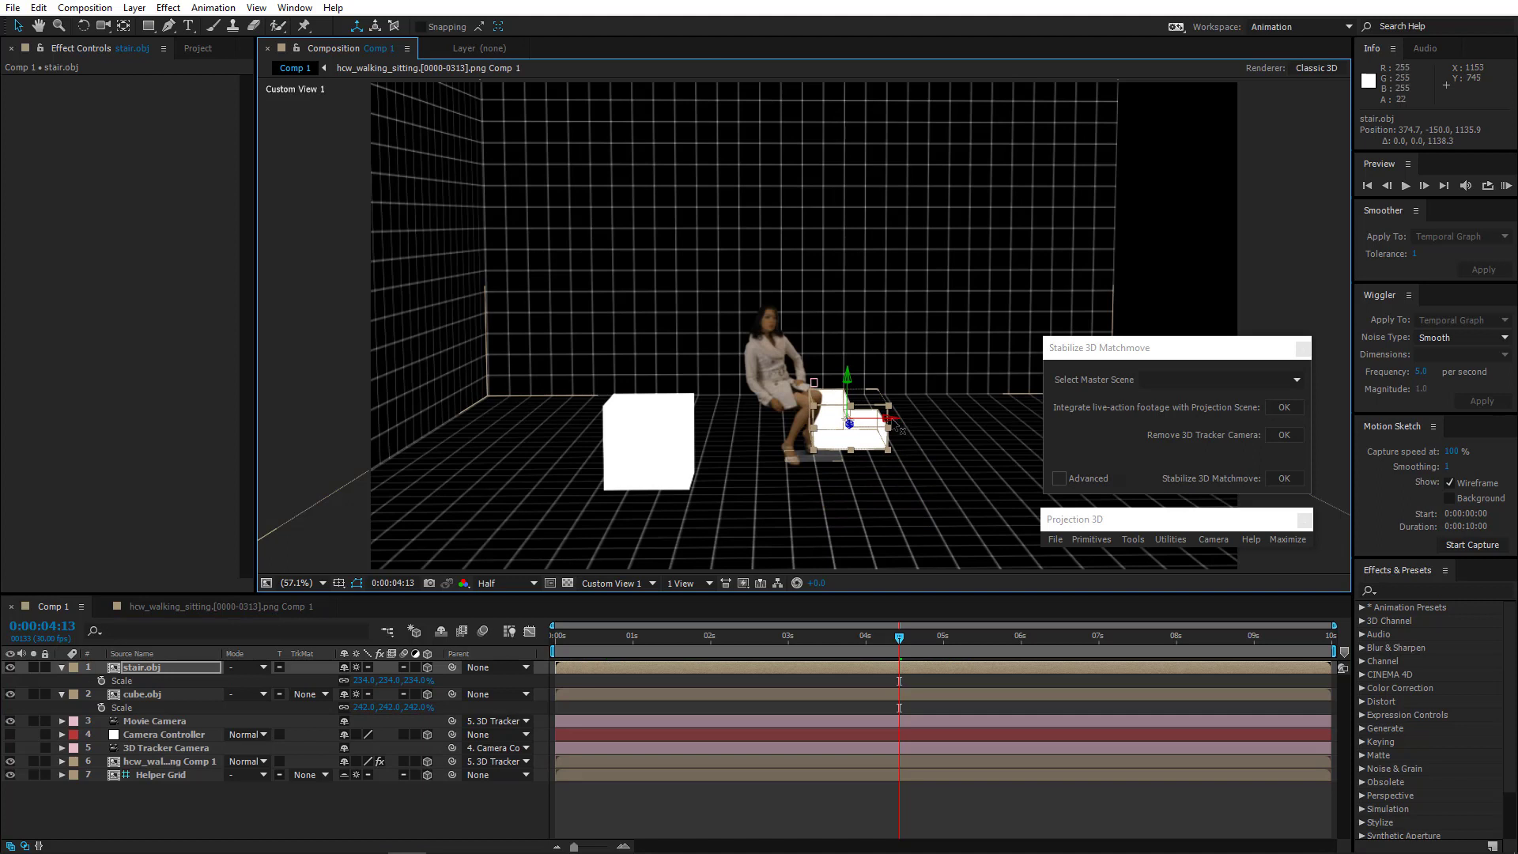
{"action": "left_click_drag", "start_coordinate": [902, 428], "coordinate": [631, 433]}
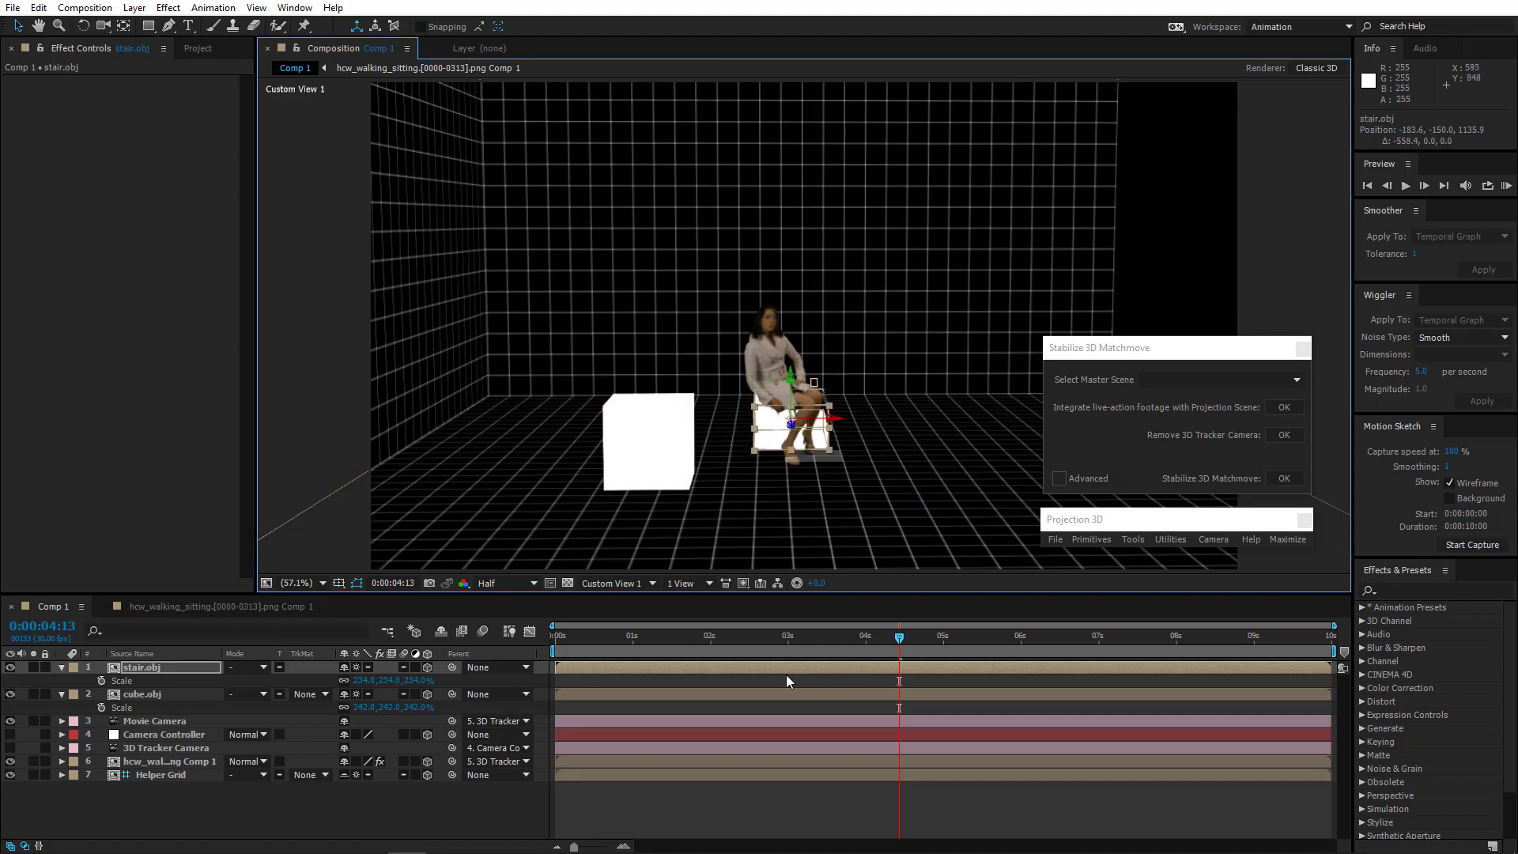
{"action": "left_click_drag", "start_coordinate": [592, 644], "coordinate": [1416, 766]}
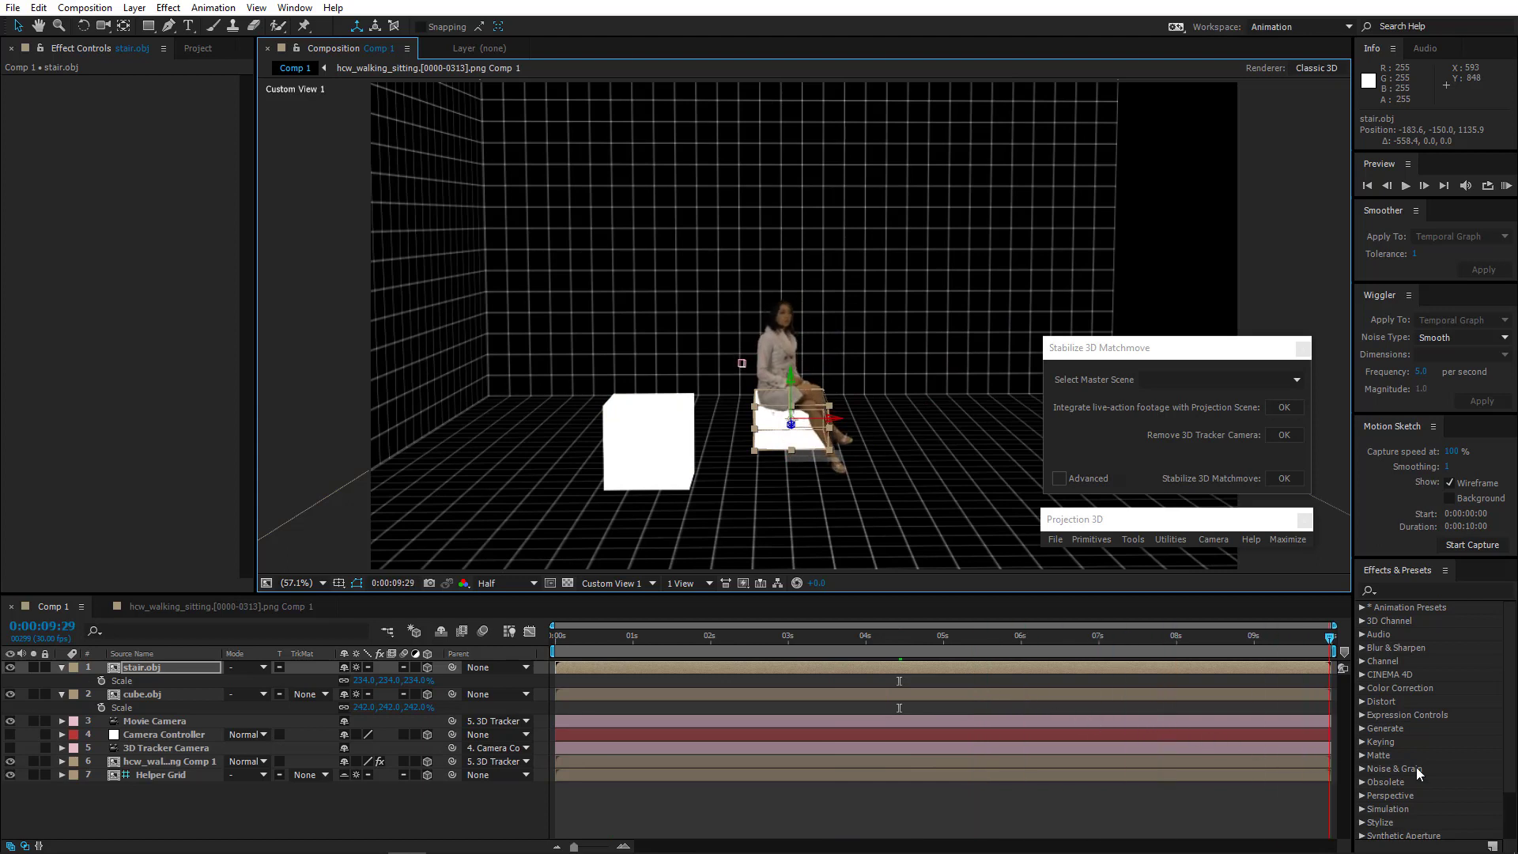
{"action": "left_click_drag", "start_coordinate": [1325, 805], "coordinate": [1155, 786]}
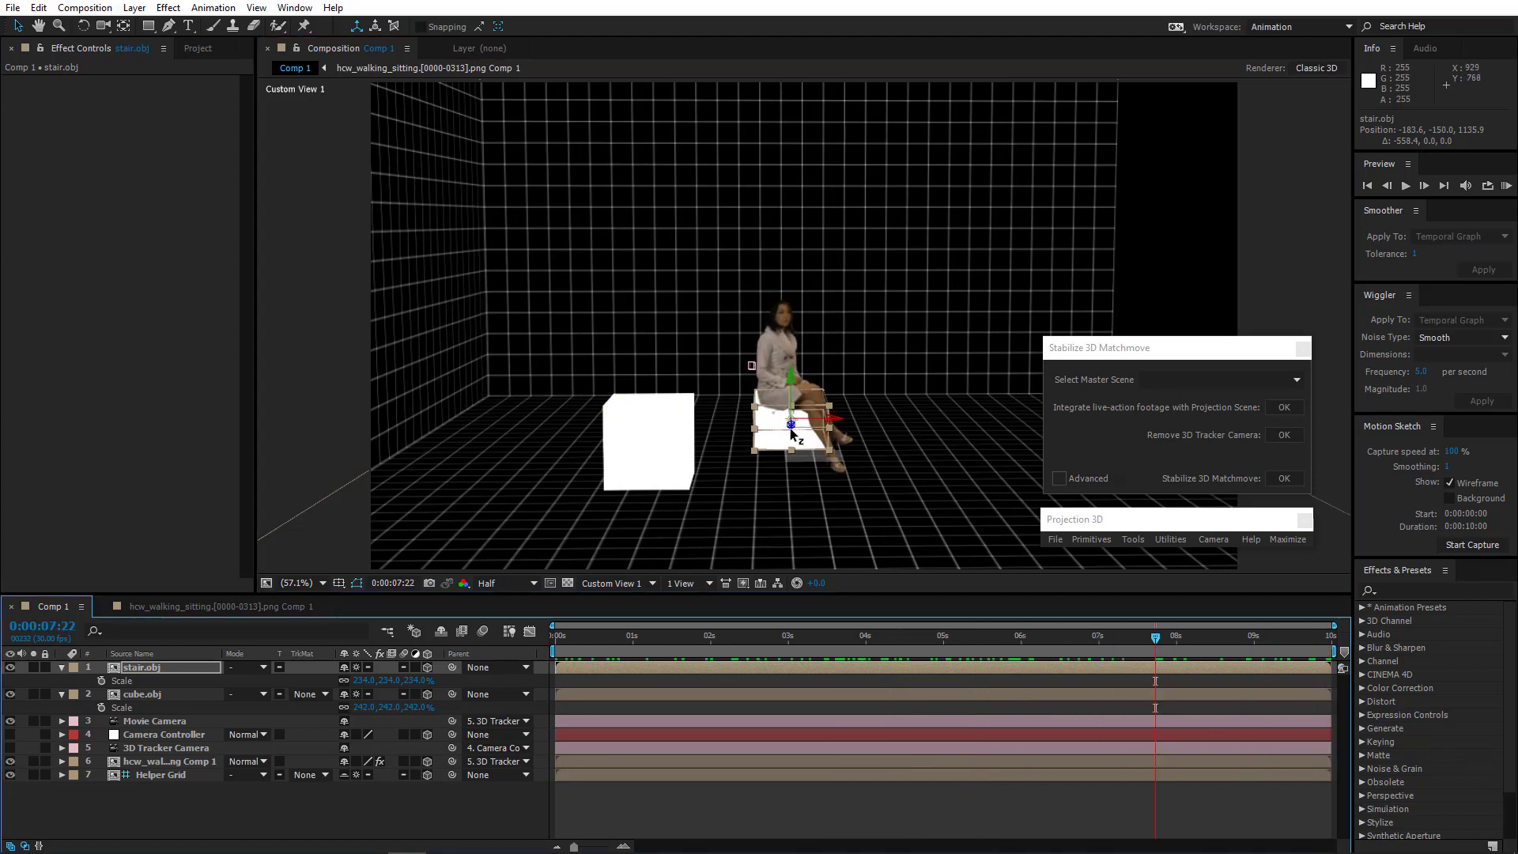
{"action": "left_click_drag", "start_coordinate": [793, 442], "coordinate": [792, 454]}
{"action": "left_click_drag", "start_coordinate": [552, 648], "coordinate": [1065, 660]}
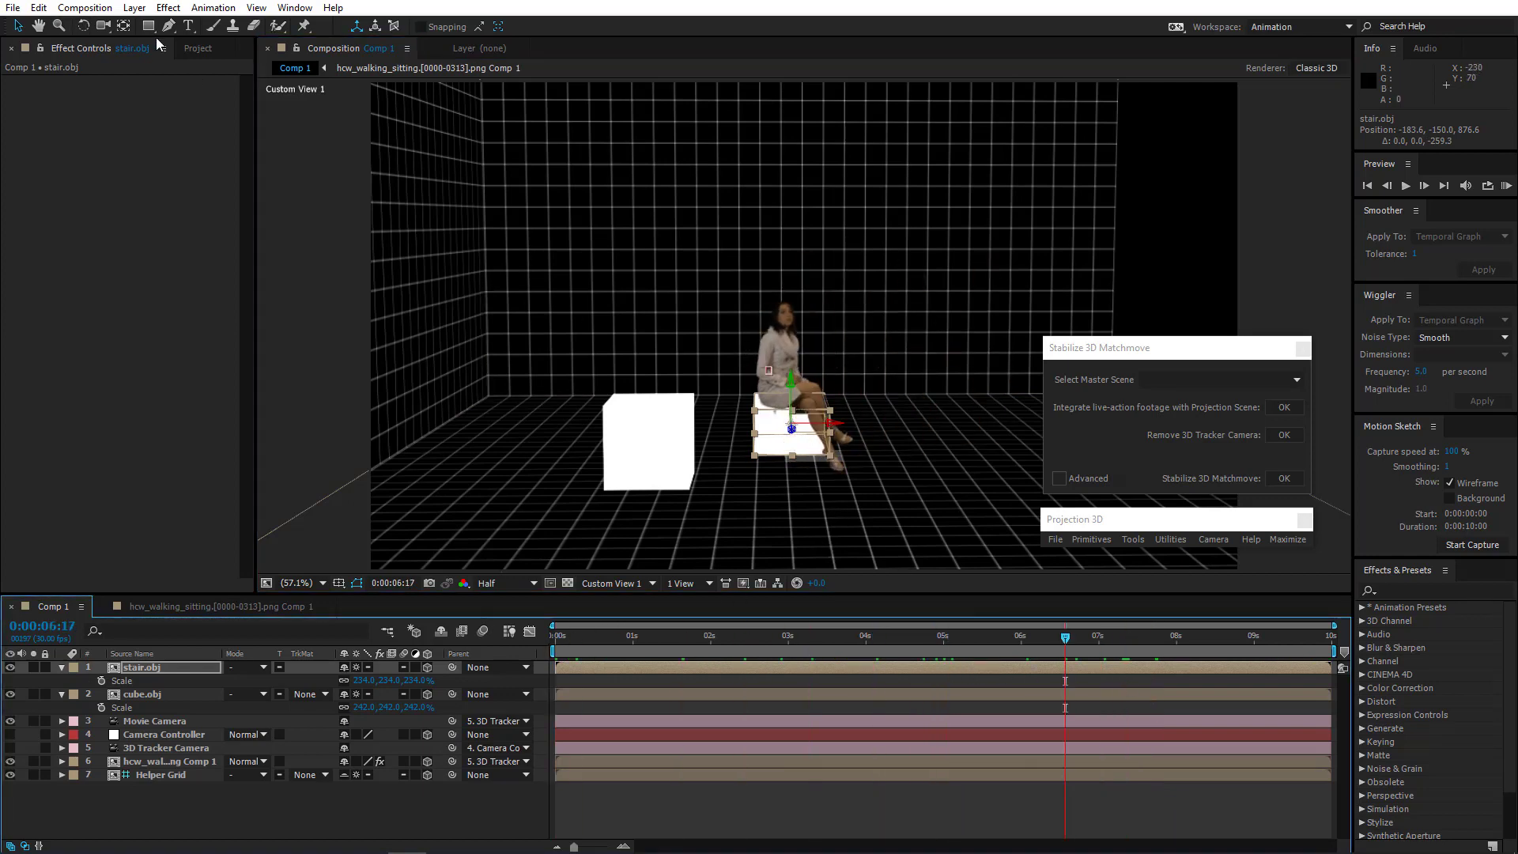
Orbit the custom view around the stair and scrub back through the footage to check the woman's alignment with it
{"action": "left_click", "coordinate": [104, 26]}
{"action": "left_click_drag", "start_coordinate": [659, 440], "coordinate": [638, 442]}
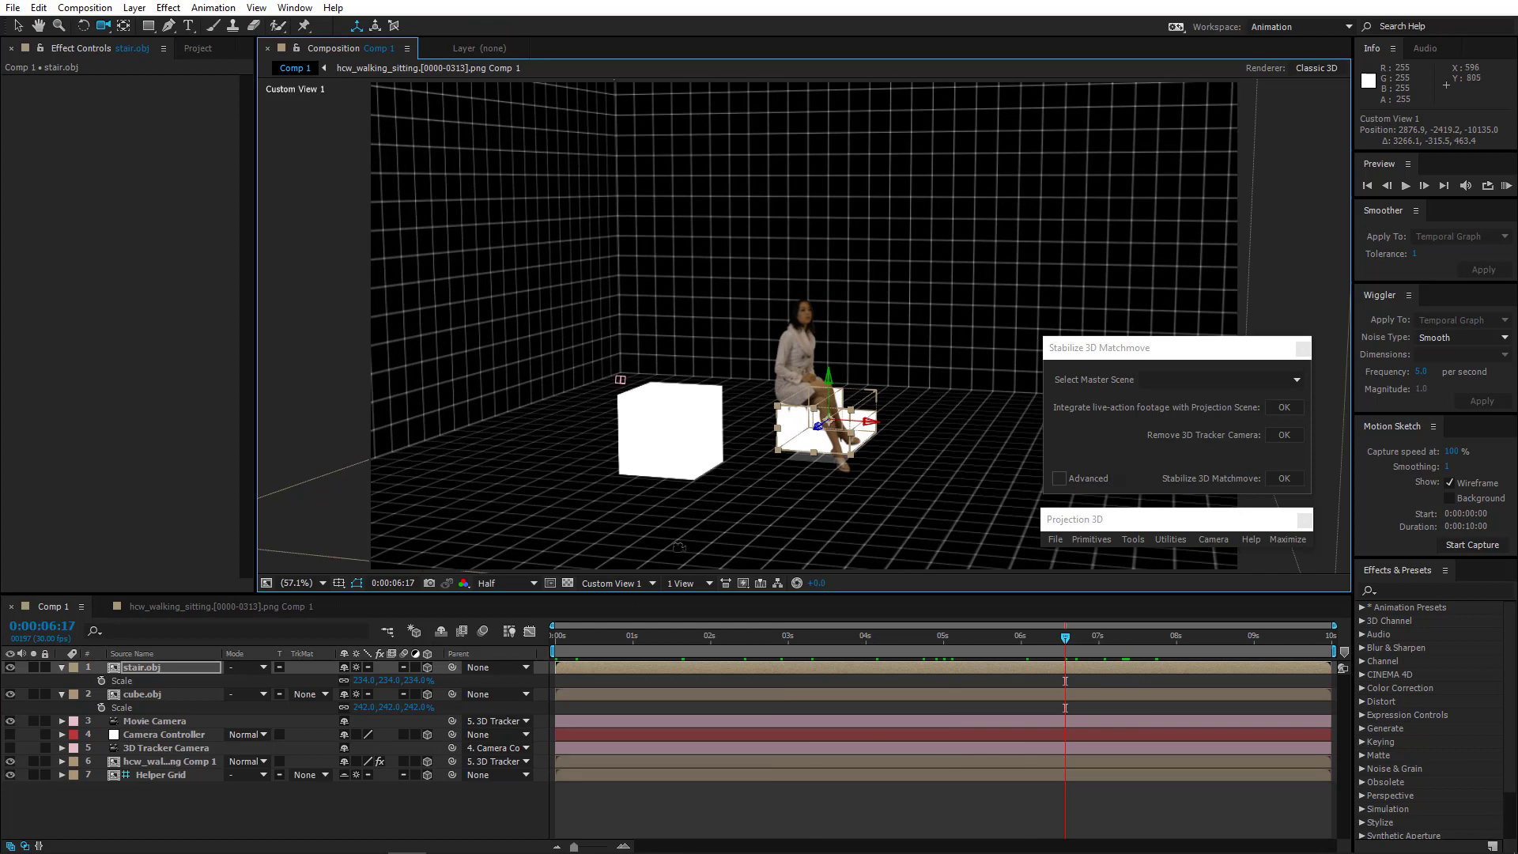
{"action": "left_click_drag", "start_coordinate": [561, 651], "coordinate": [530, 734]}
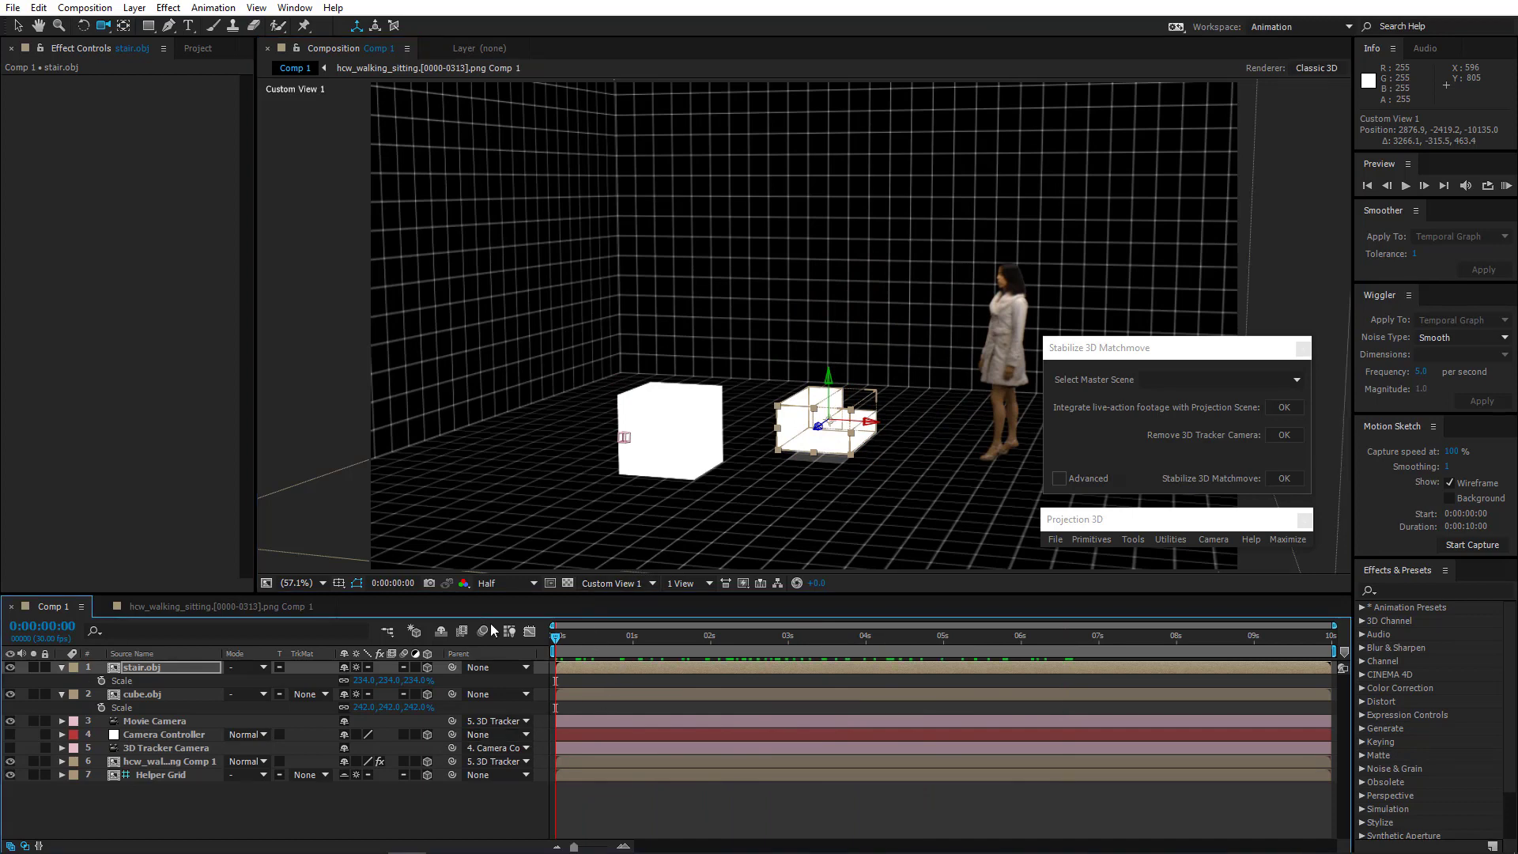
Delete the stair.obj and cube.obj layers from Comp 1
{"action": "left_click", "coordinate": [163, 667]}
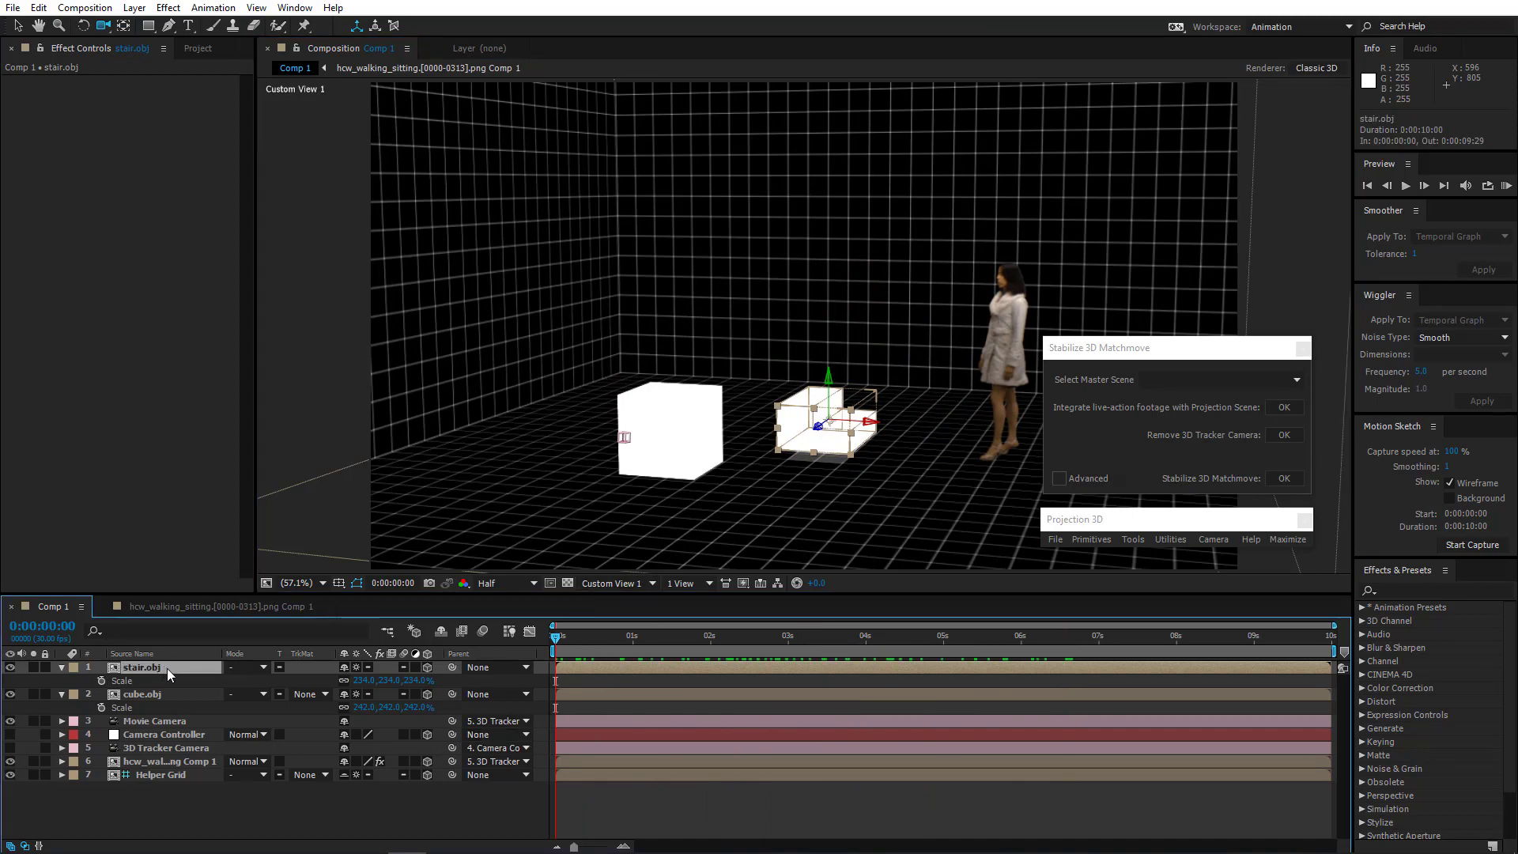
{"action": "key", "text": "Delete"}
{"action": "left_click", "coordinate": [146, 668]}
{"action": "key", "text": "Delete"}
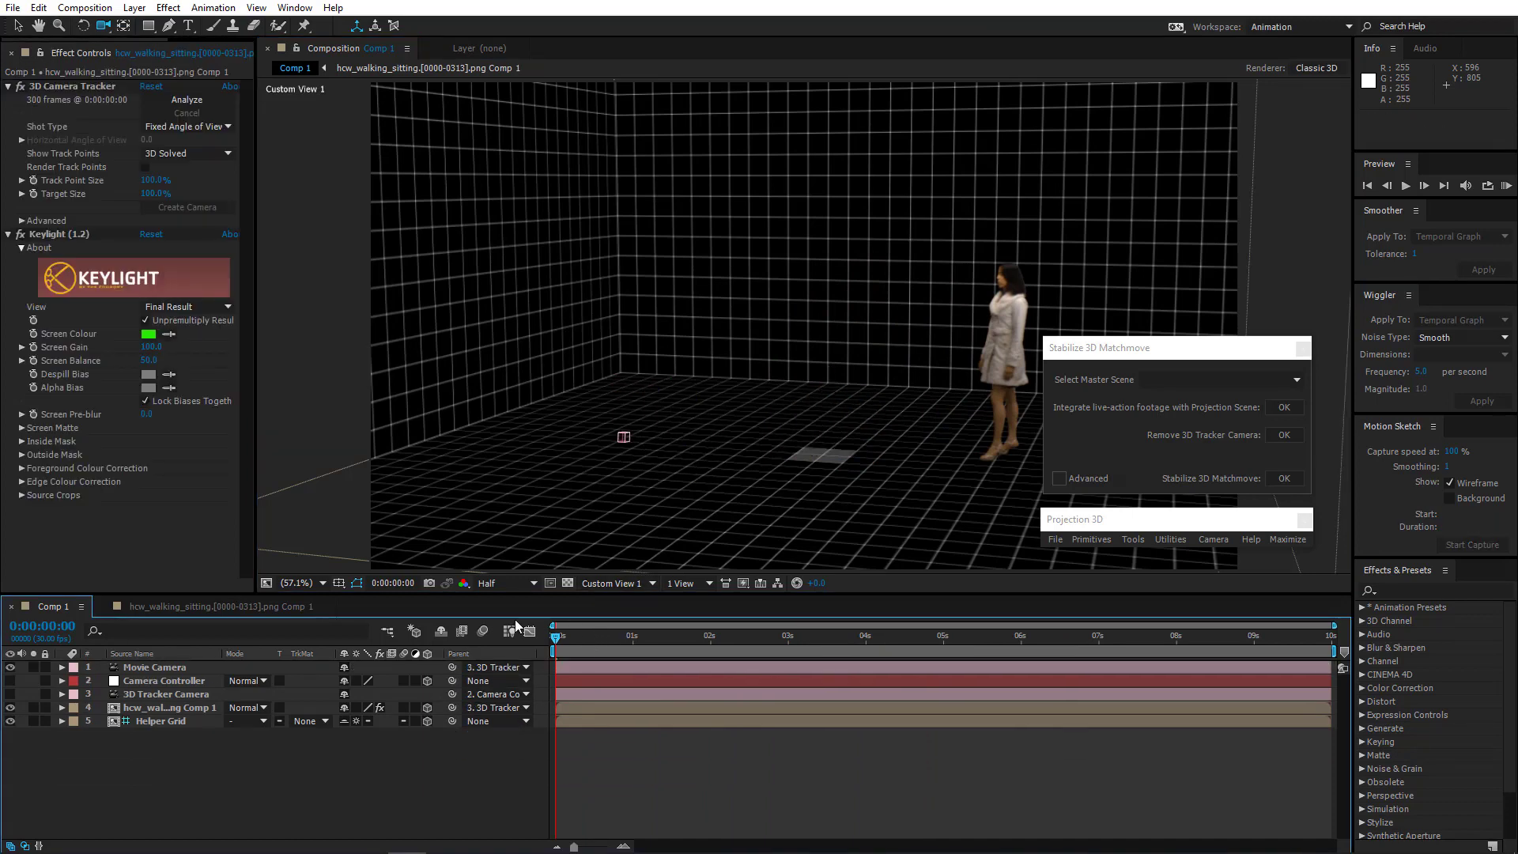
Switch the composition view to Active Camera and scrub through the walking and sitting footage
{"action": "left_click", "coordinate": [602, 585]}
{"action": "left_click", "coordinate": [636, 602]}
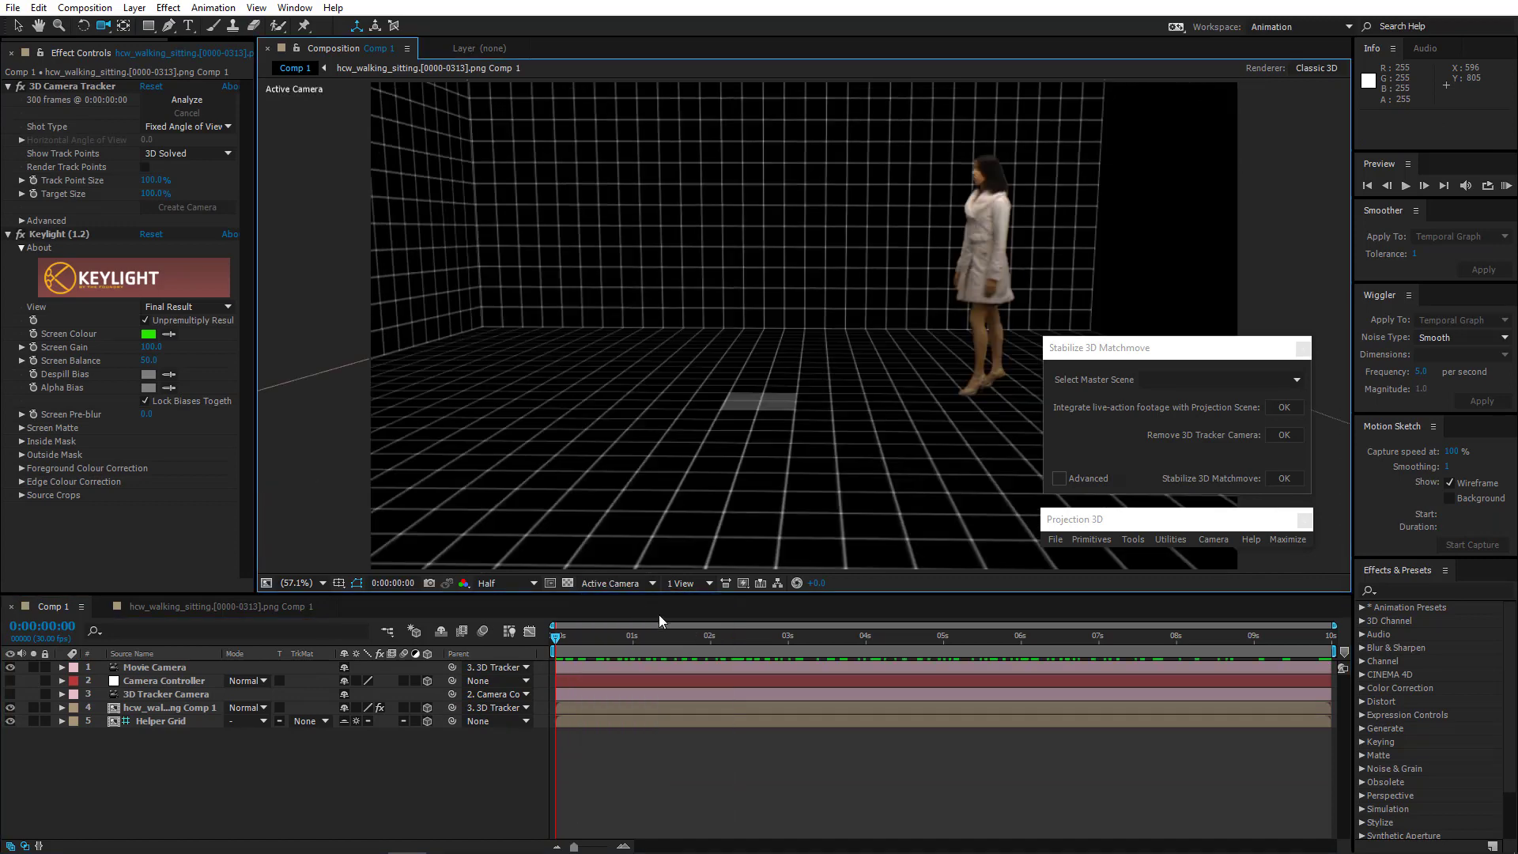
{"action": "left_click_drag", "start_coordinate": [568, 634], "coordinate": [520, 681]}
Enable Position and Orientation keyframes on Movie Camera at 0:00:00:00 and pull the camera back to Z about -15032
{"action": "left_click", "coordinate": [164, 667]}
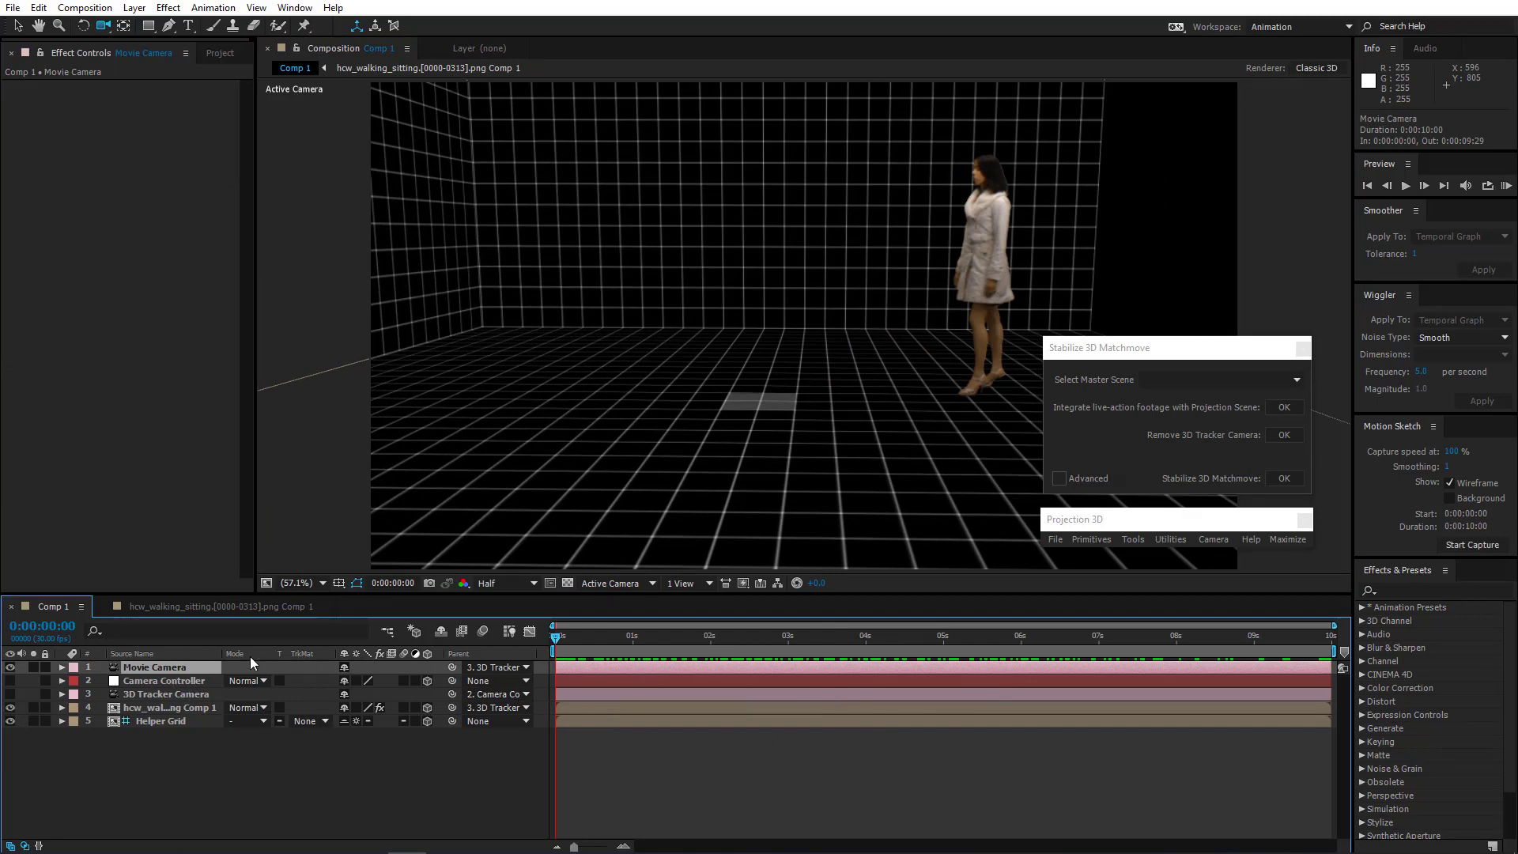
{"action": "key", "text": "p"}
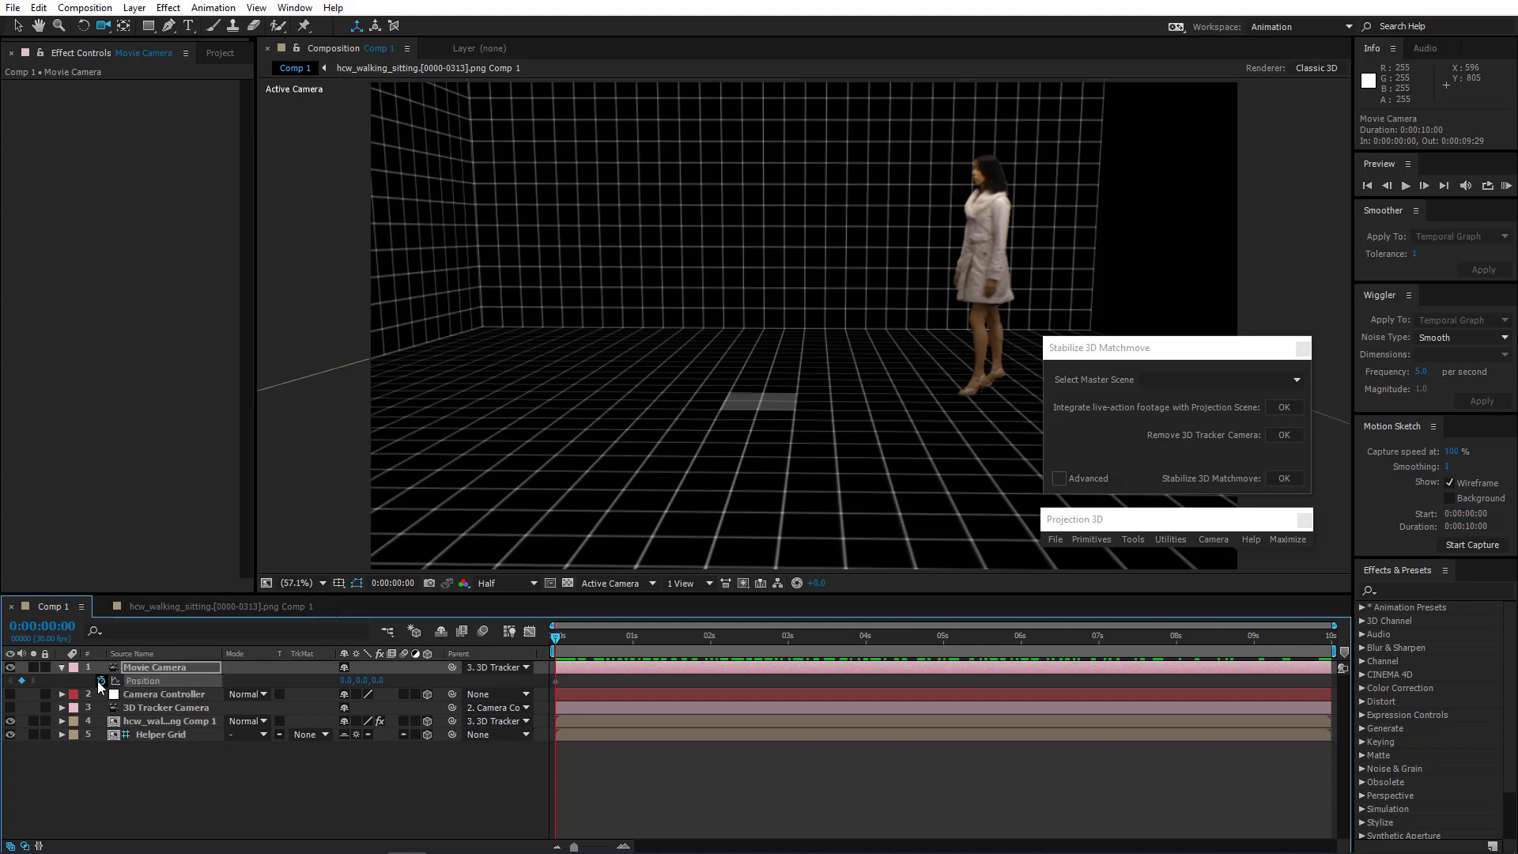
{"action": "key", "text": "r"}
{"action": "left_click", "coordinate": [103, 681]}
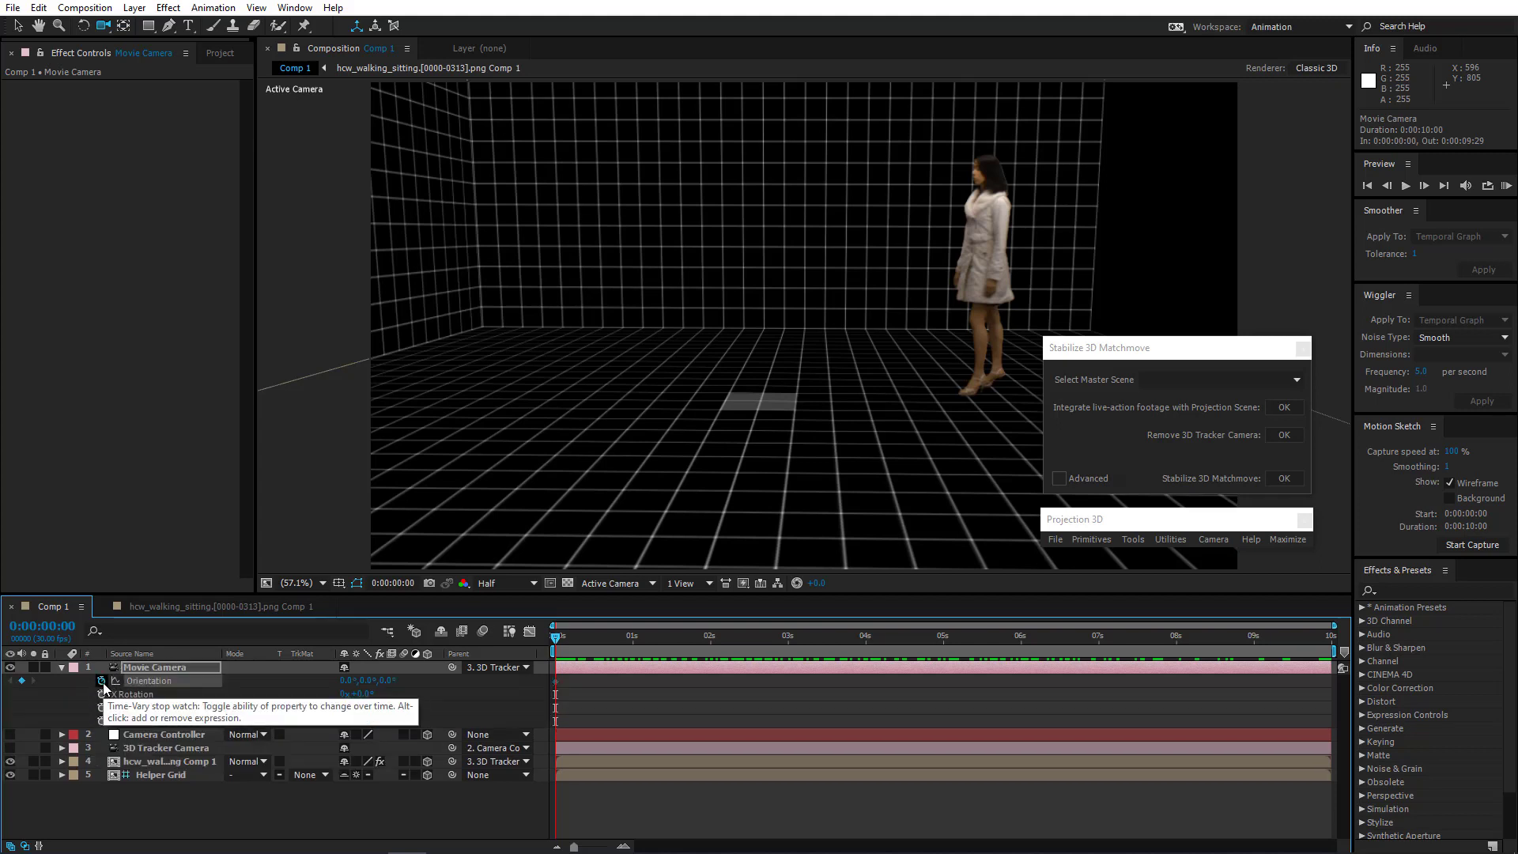
{"action": "key", "text": "u"}
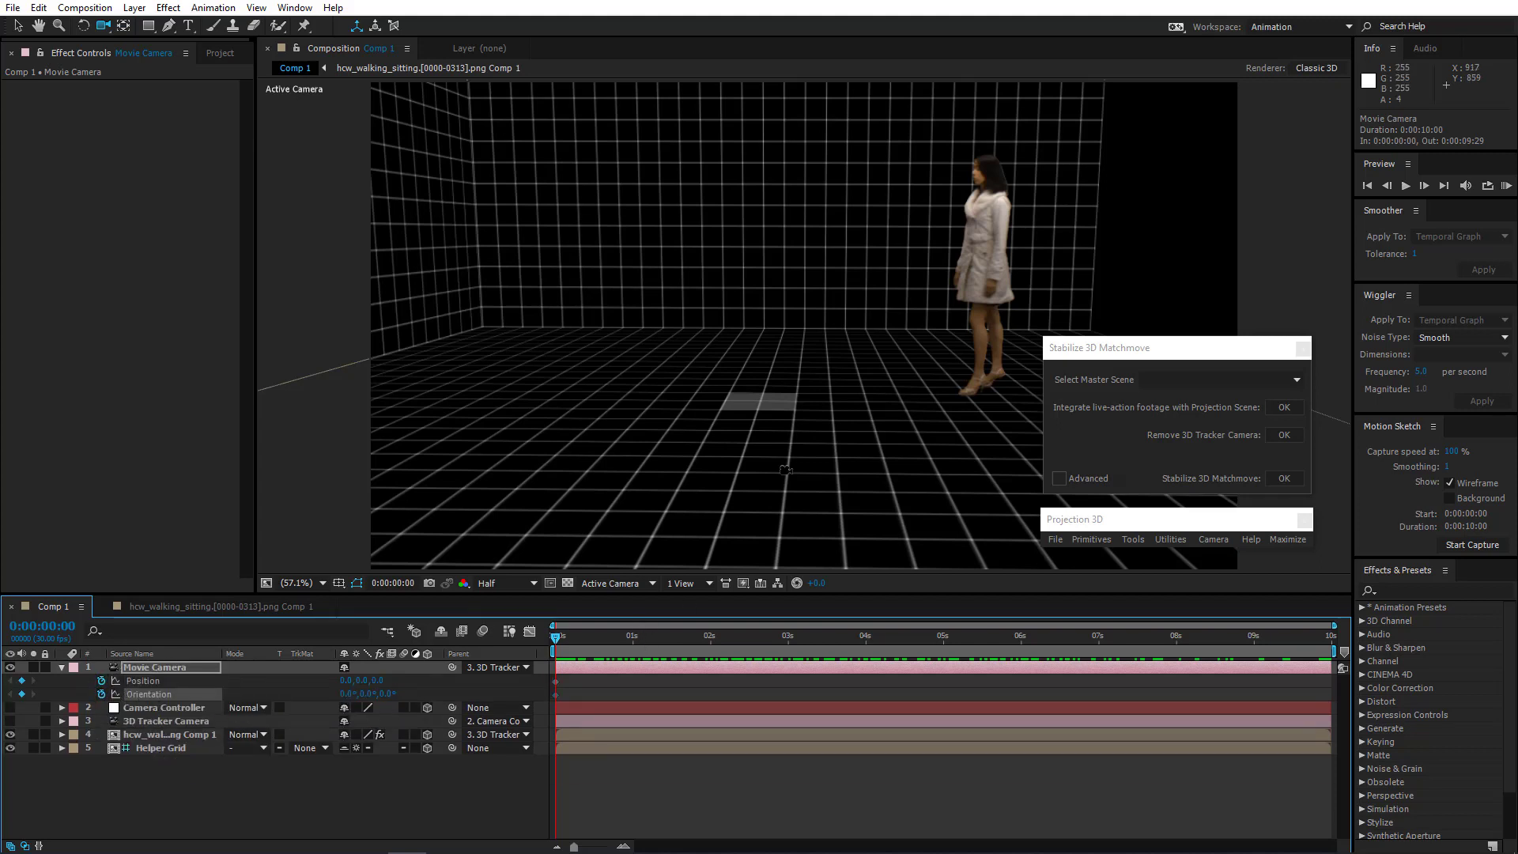
{"action": "left_click_drag", "start_coordinate": [800, 366], "coordinate": [783, 514]}
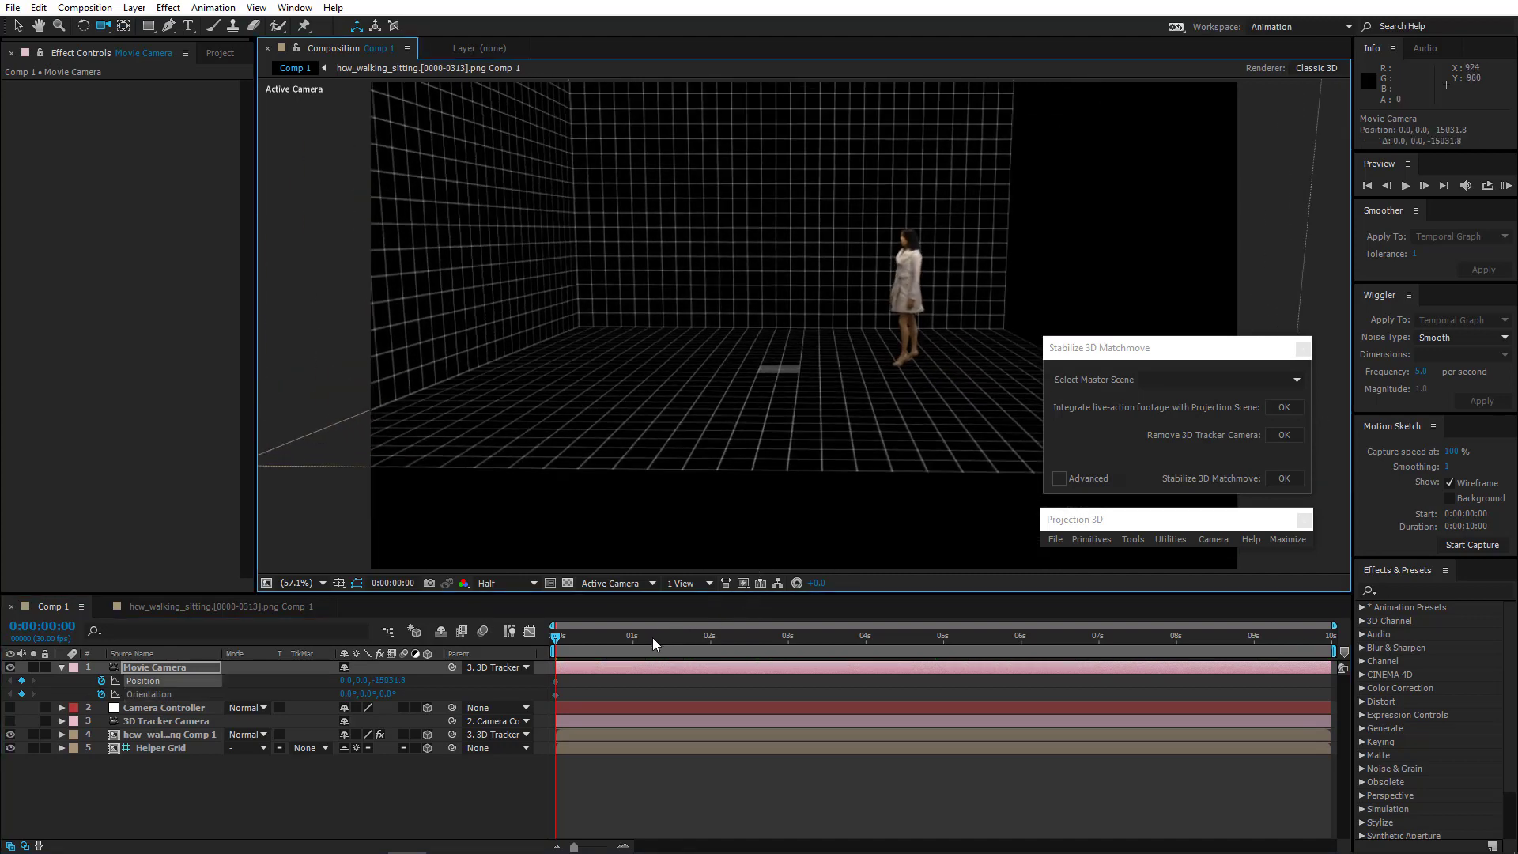
Orbit Movie Camera at 0:00:09:29 to keyframe its position at about -297, 3316, -14668, and preview the camera move
{"action": "left_click_drag", "start_coordinate": [652, 637], "coordinate": [1439, 648]}
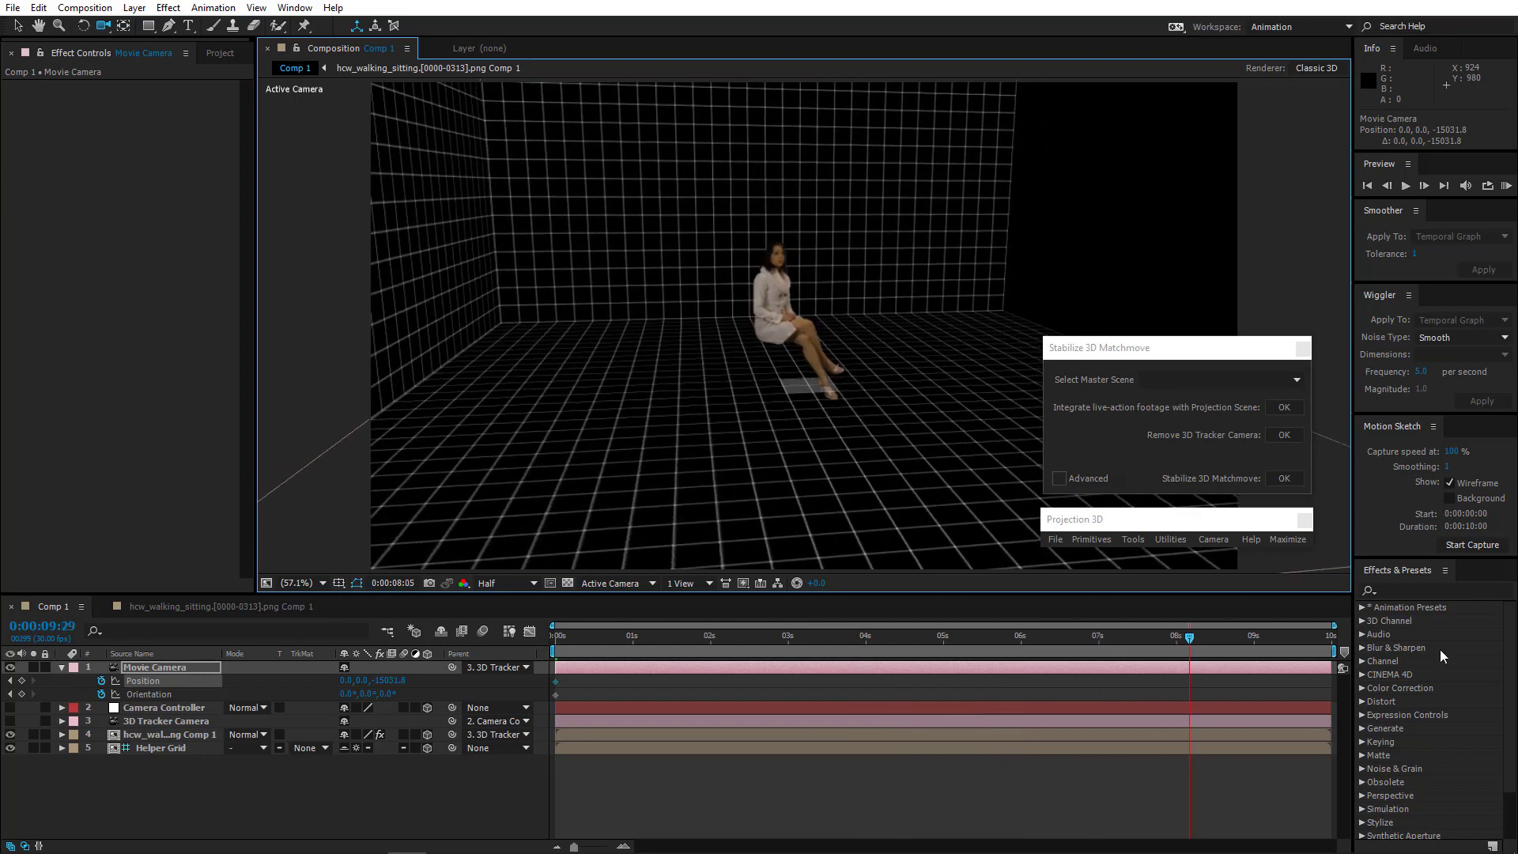
{"action": "left_click_drag", "start_coordinate": [865, 412], "coordinate": [831, 388]}
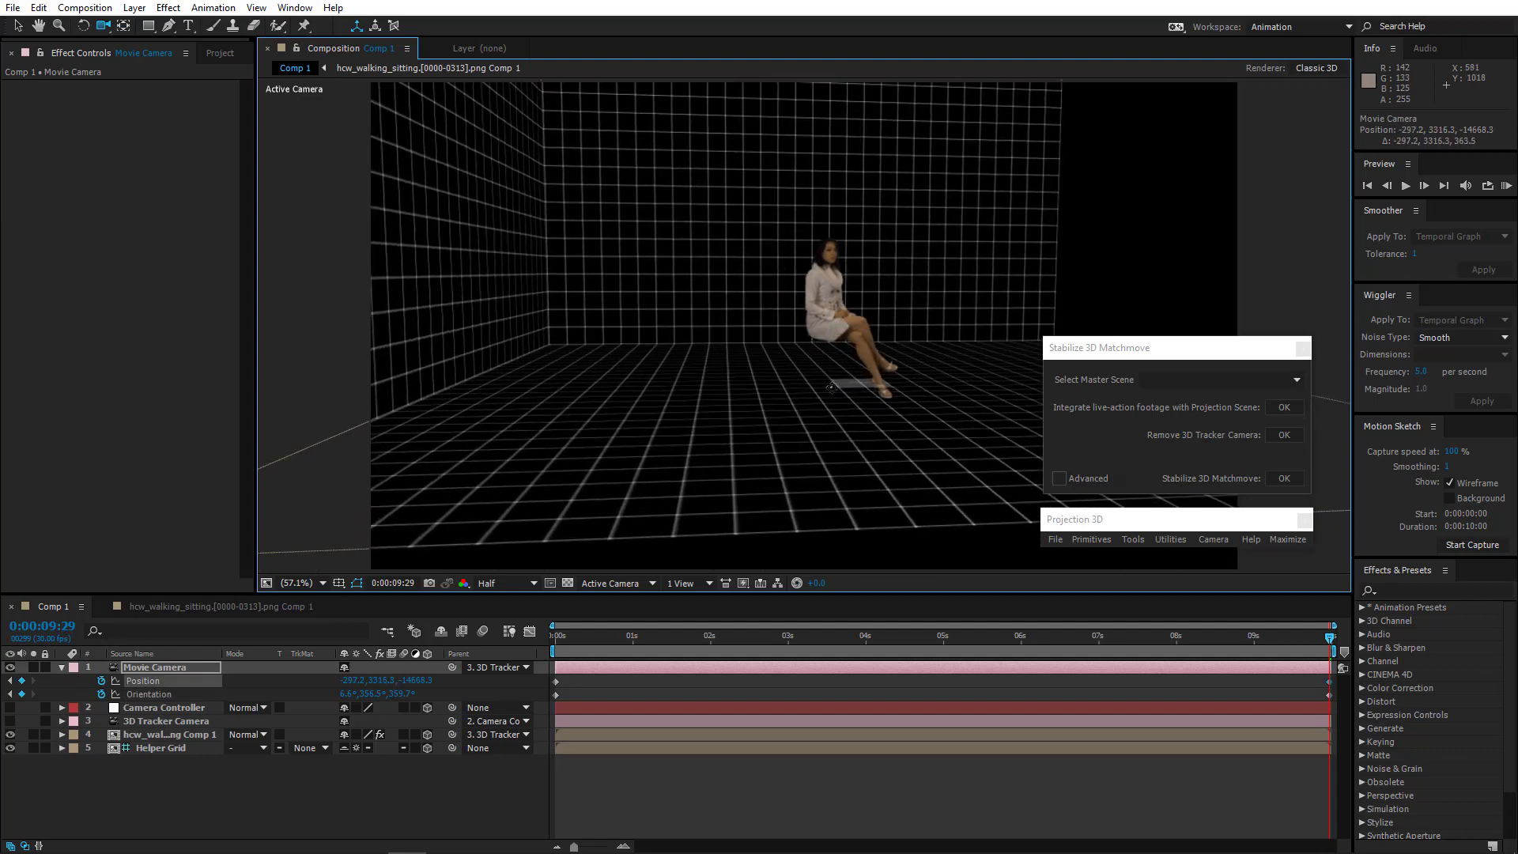
{"action": "left_click_drag", "start_coordinate": [576, 642], "coordinate": [1380, 664]}
{"action": "left_click_drag", "start_coordinate": [1506, 654], "coordinate": [248, 661]}
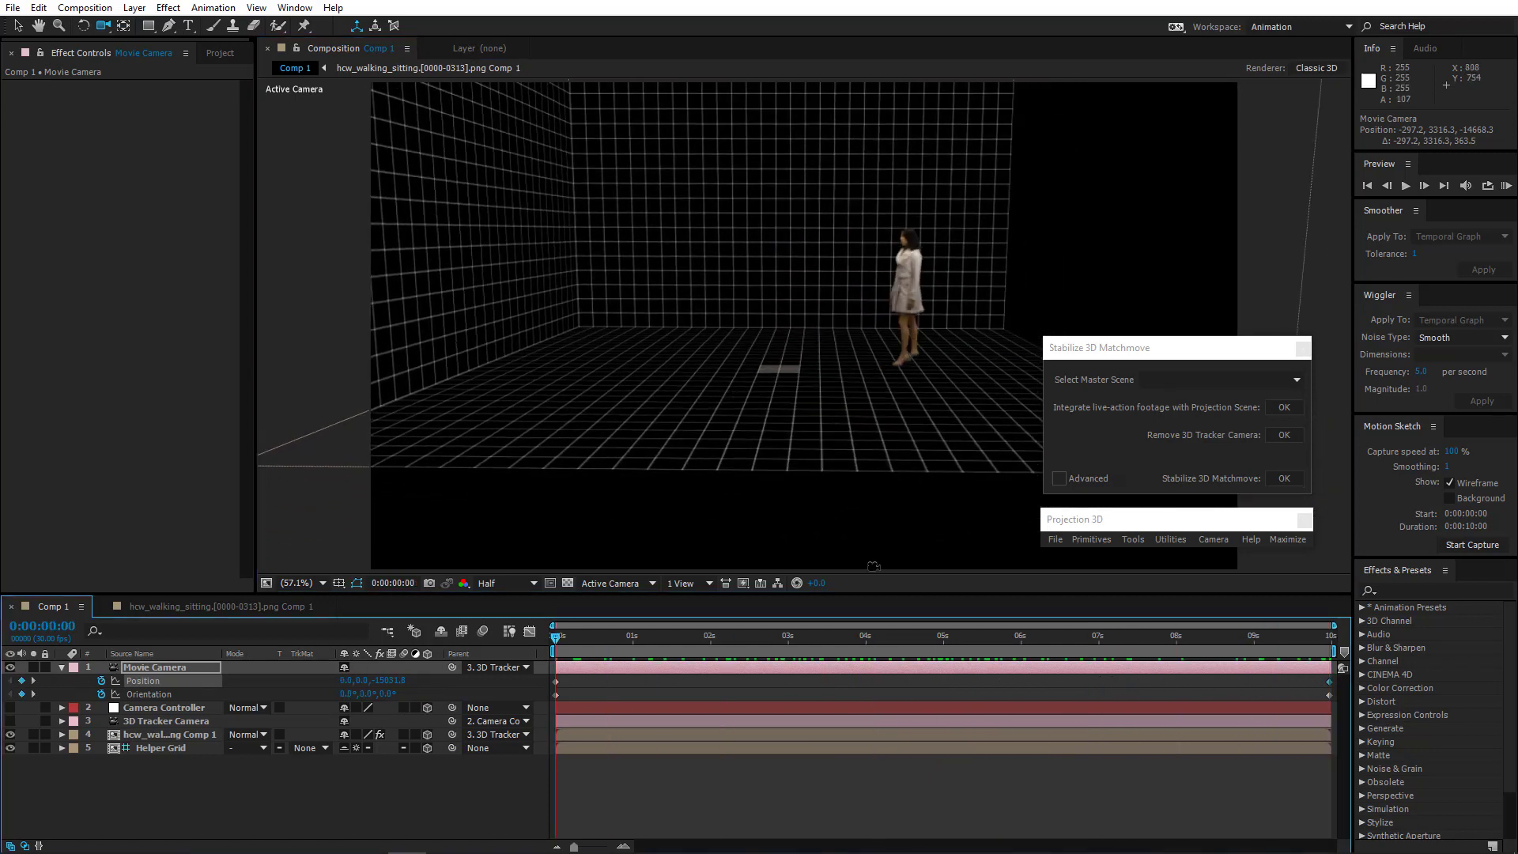
Move Movie Camera close to the seated woman at 0:00:09:29, to about -1212, 1600, 242, and preview the move
{"action": "key", "text": "End"}
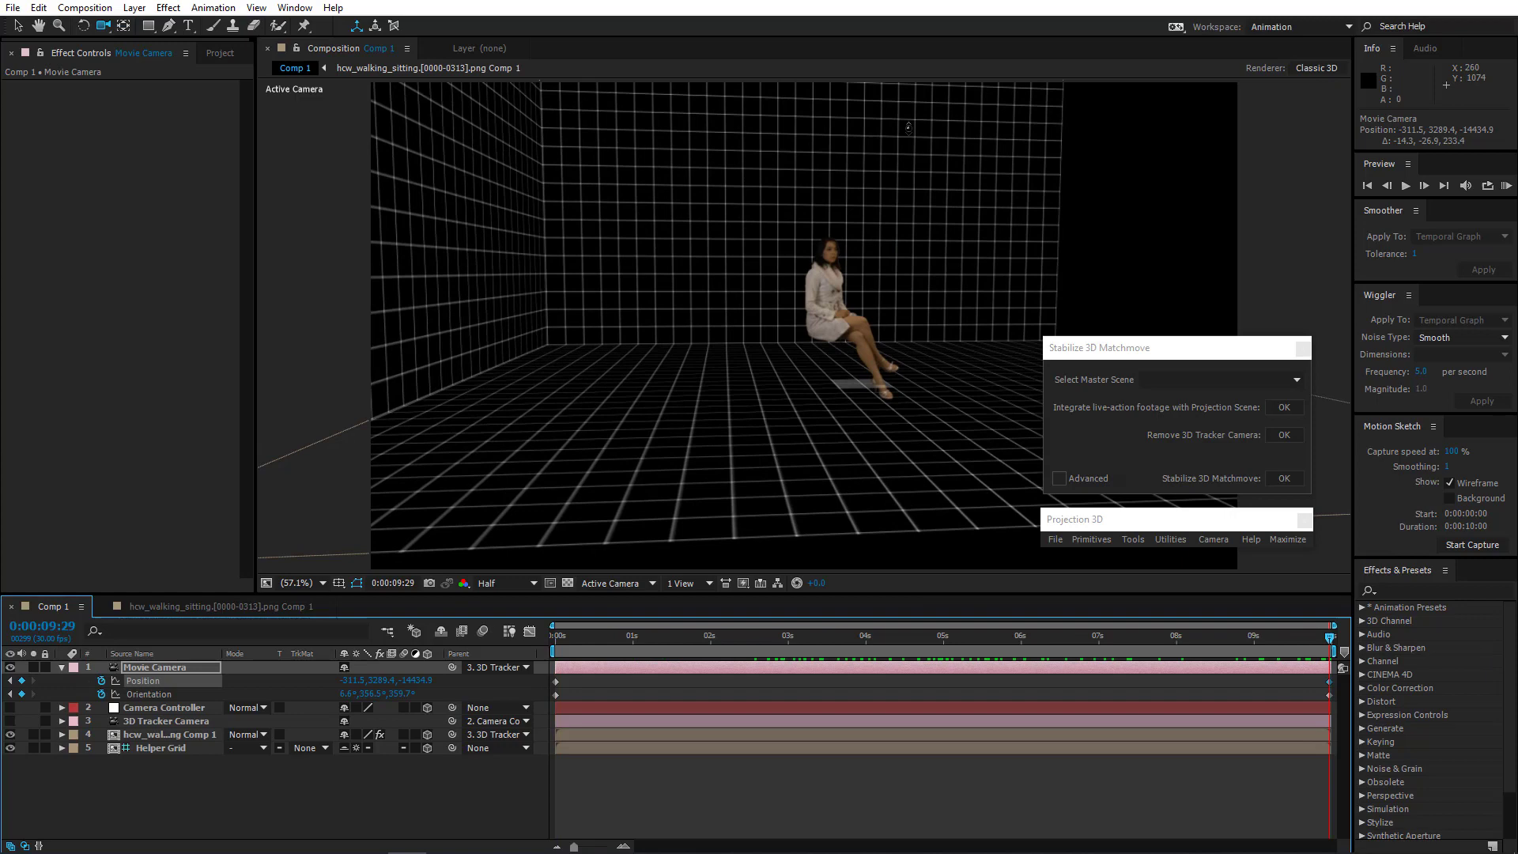
{"action": "left_click_drag", "start_coordinate": [909, 127], "coordinate": [782, 506]}
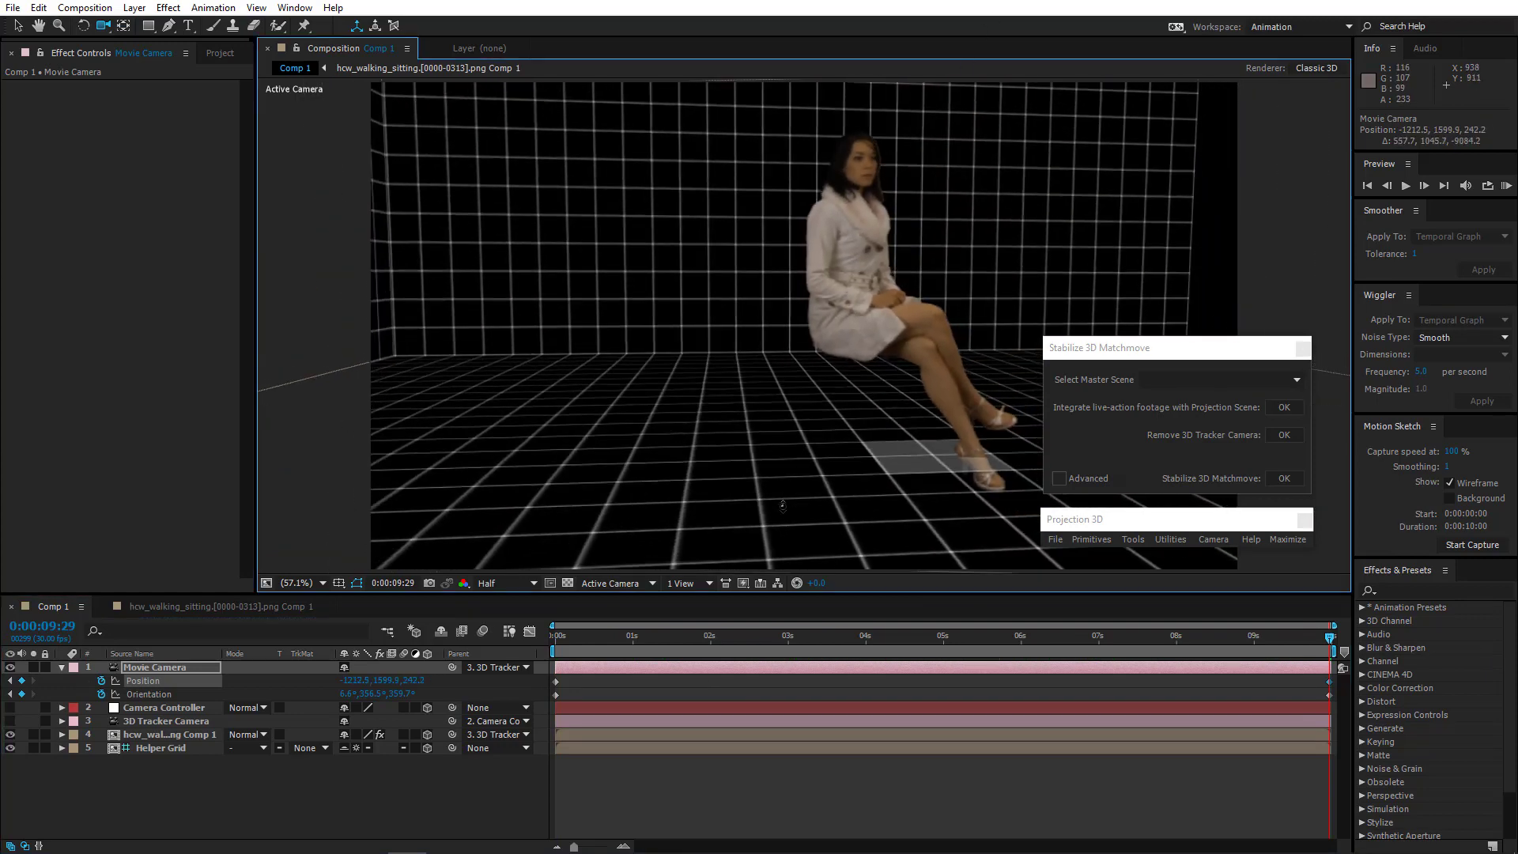
{"action": "left_click_drag", "start_coordinate": [569, 638], "coordinate": [288, 727]}
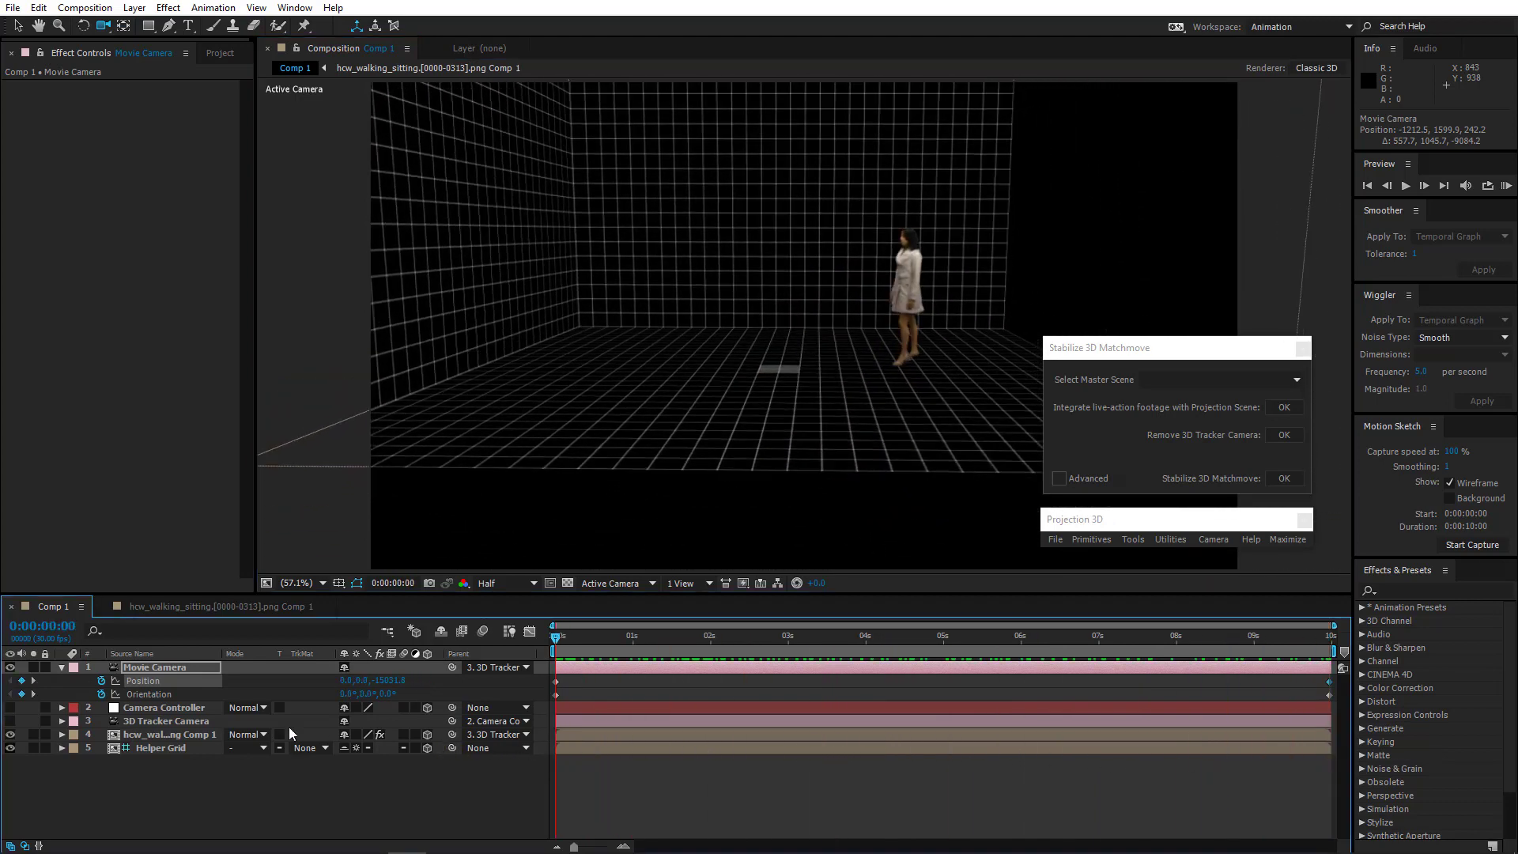
Reveal the keyframed properties of 3D Tracker Camera and Movie Camera to compare their animation
{"action": "left_click", "coordinate": [158, 719]}
{"action": "key", "text": "u"}
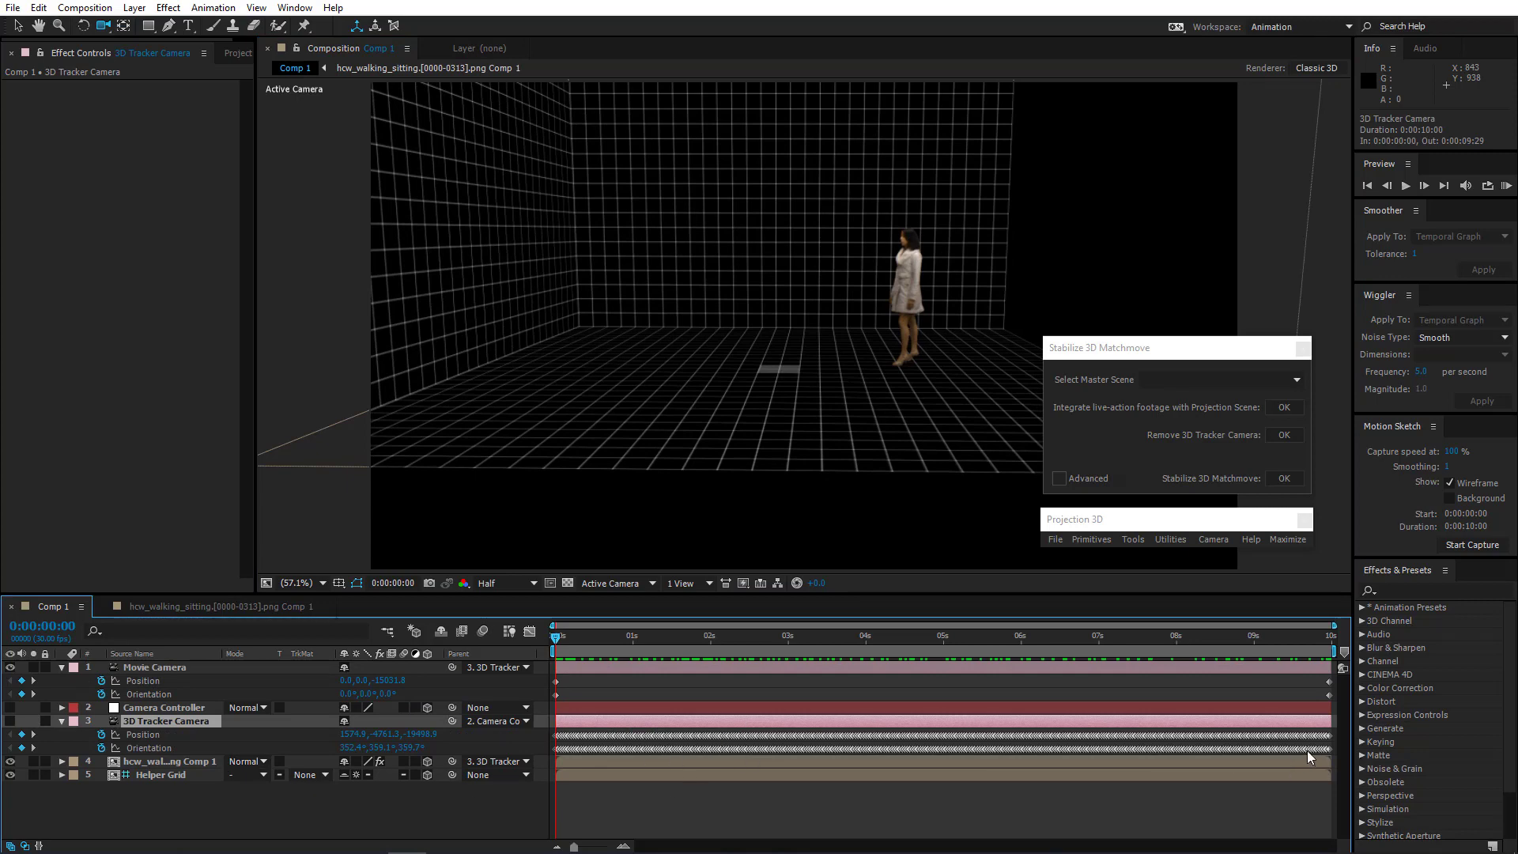
{"action": "key", "text": "u"}
{"action": "left_click", "coordinate": [166, 668]}
{"action": "key", "text": "u"}
{"action": "key", "text": "u"}
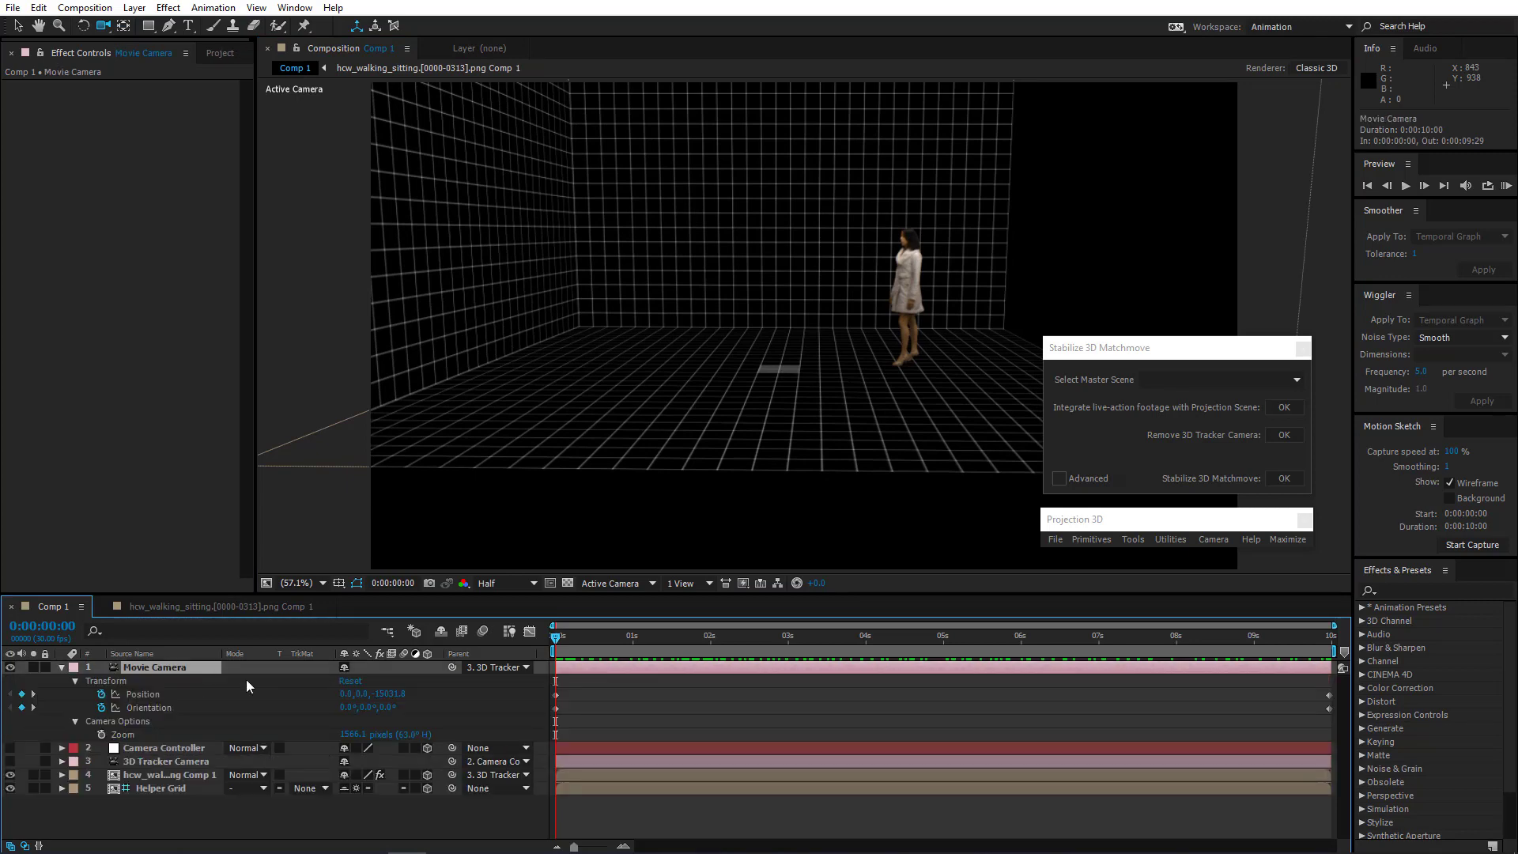
Orbit Movie Camera at 0:00:03:27 to add keyframes at about -11264, 1121, -5837, and preview the camera move
{"action": "left_click_drag", "start_coordinate": [563, 635], "coordinate": [857, 679]}
{"action": "left_click_drag", "start_coordinate": [876, 505], "coordinate": [770, 699]}
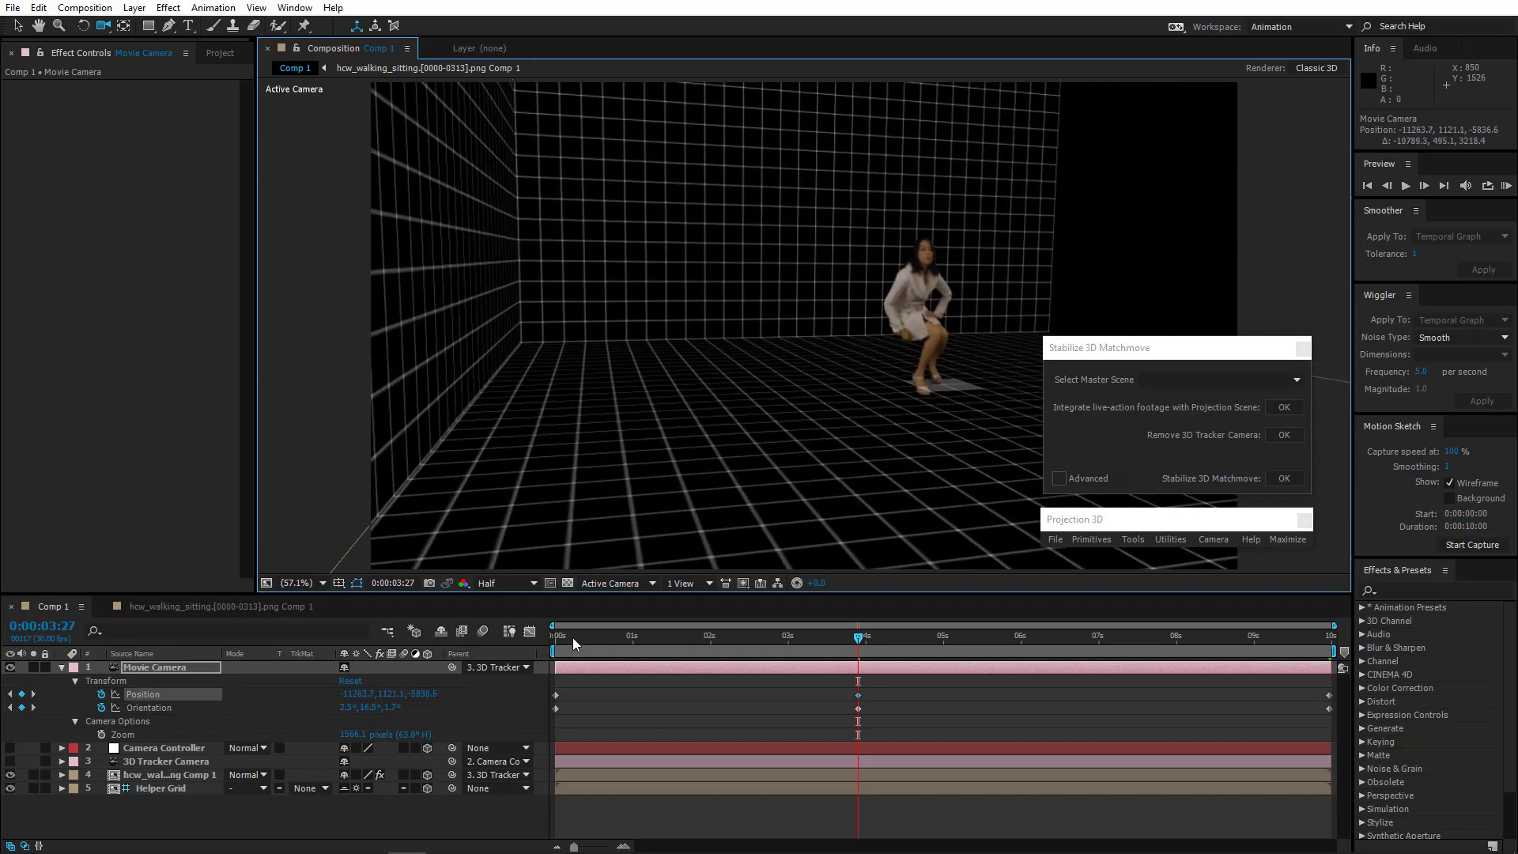
{"action": "left_click_drag", "start_coordinate": [572, 637], "coordinate": [1445, 714]}
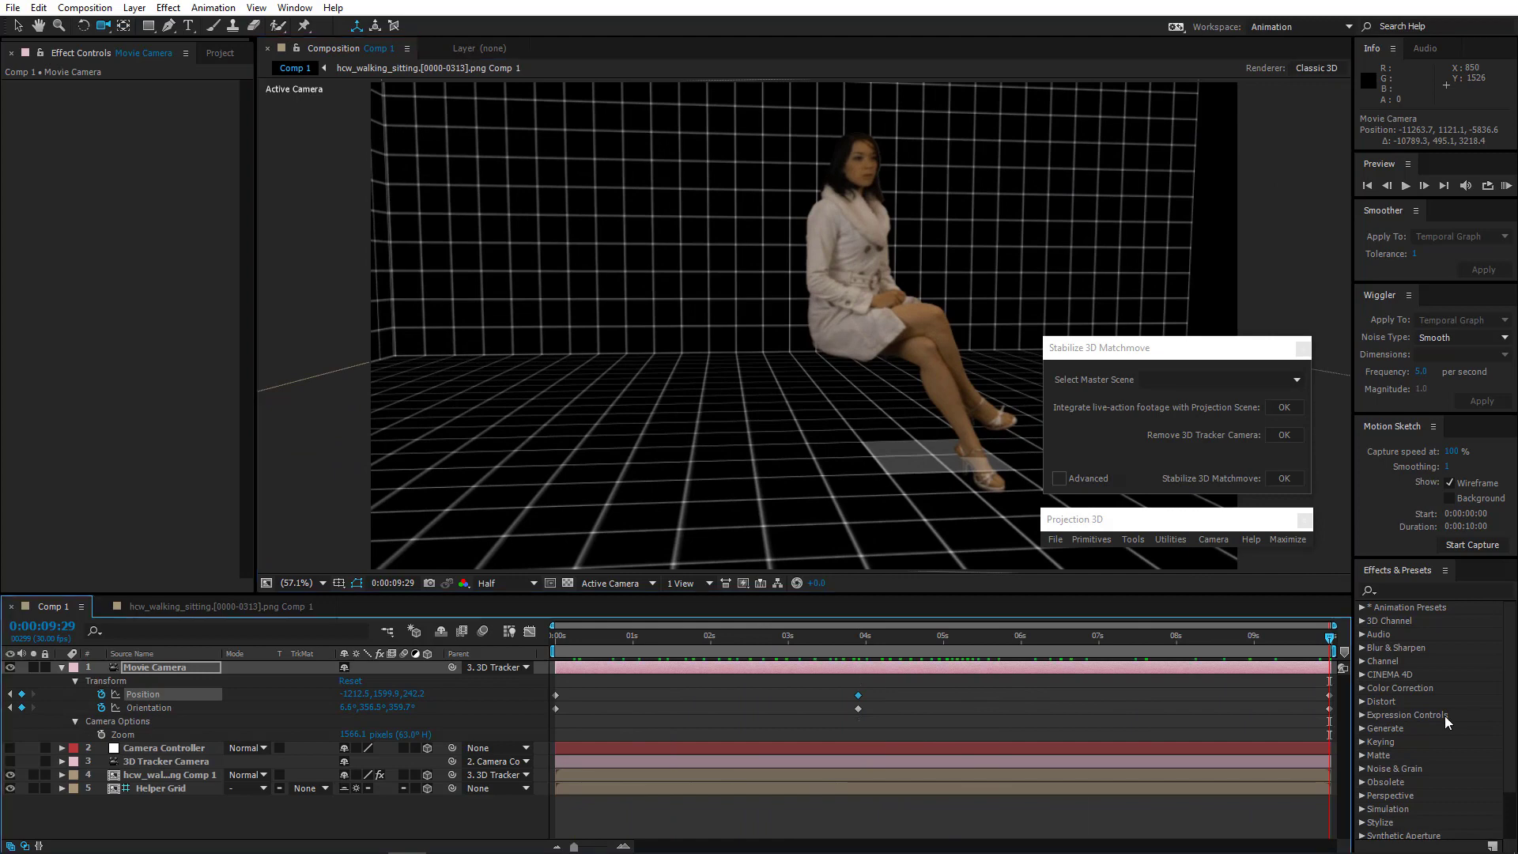
{"action": "key", "text": "Home"}
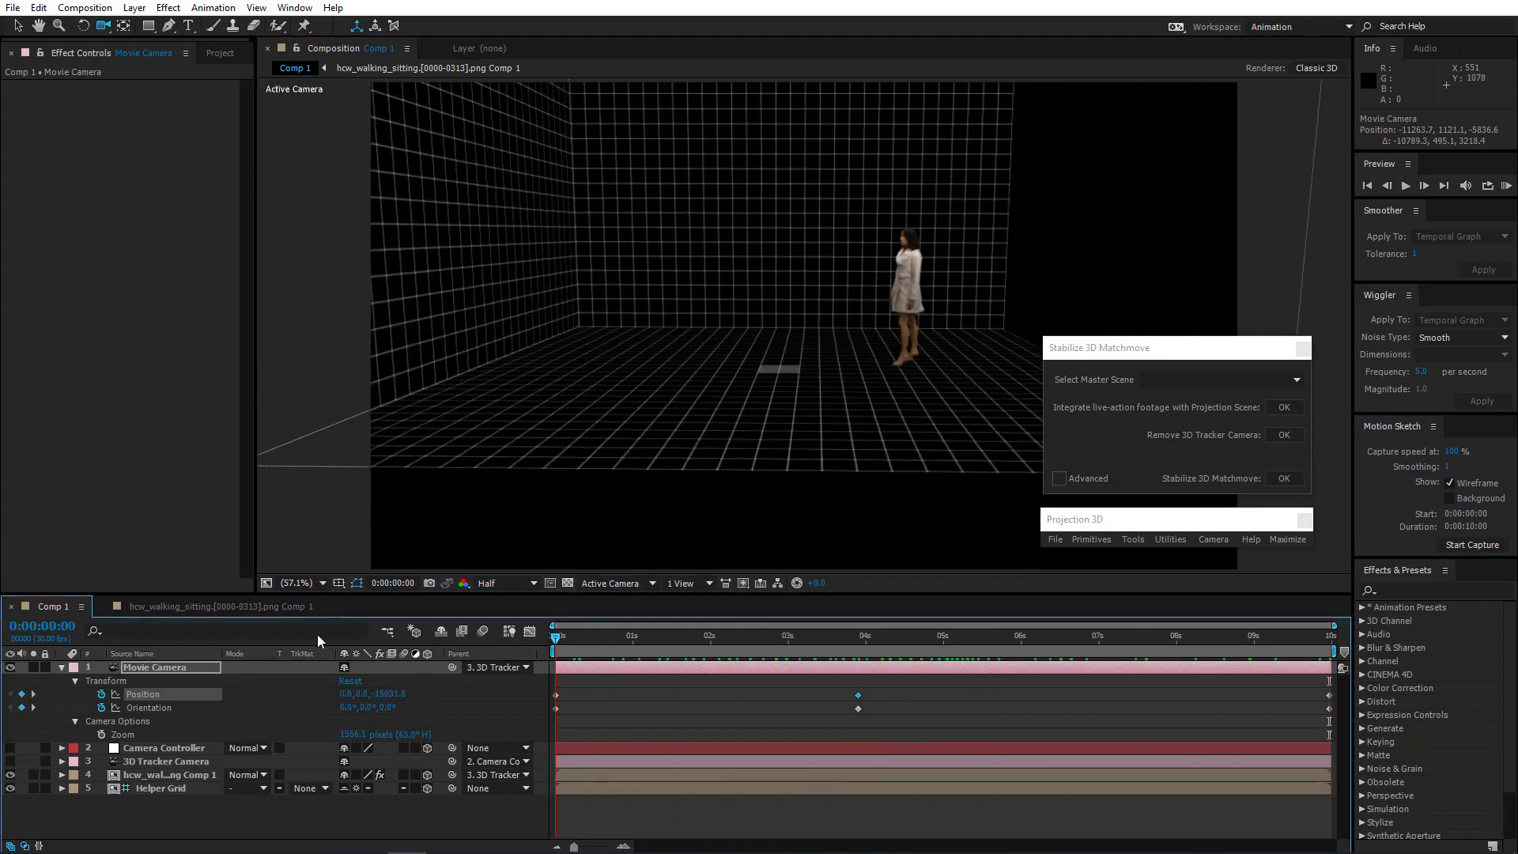
Undo the Movie Camera keyframes at 0:00:03:27 and the close-up camera move at 0:00:09:29
{"action": "key", "text": "ctrl+z"}
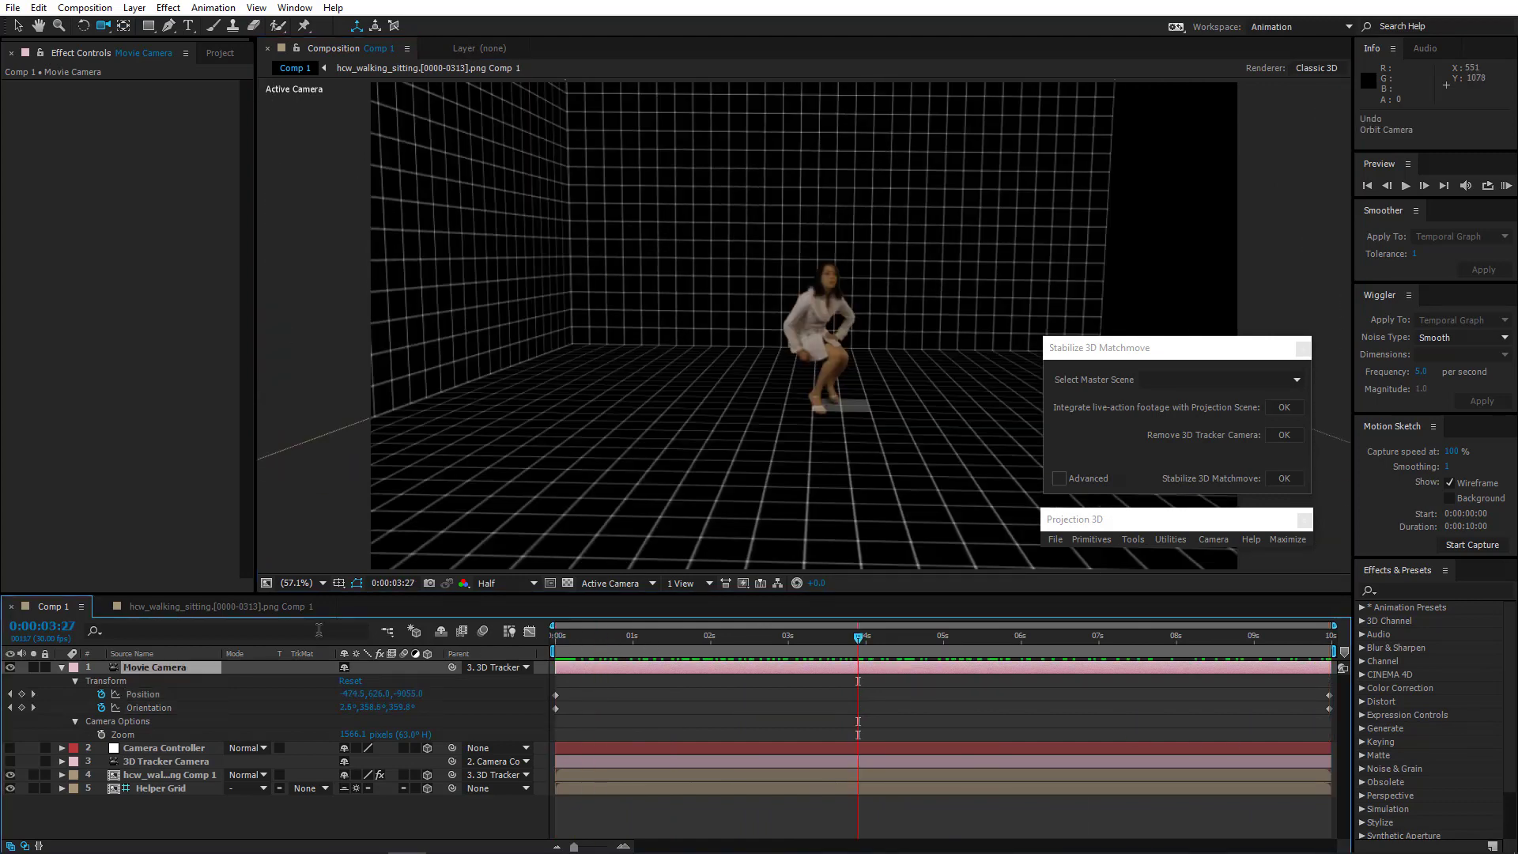
{"action": "key", "text": "ctrl+z"}
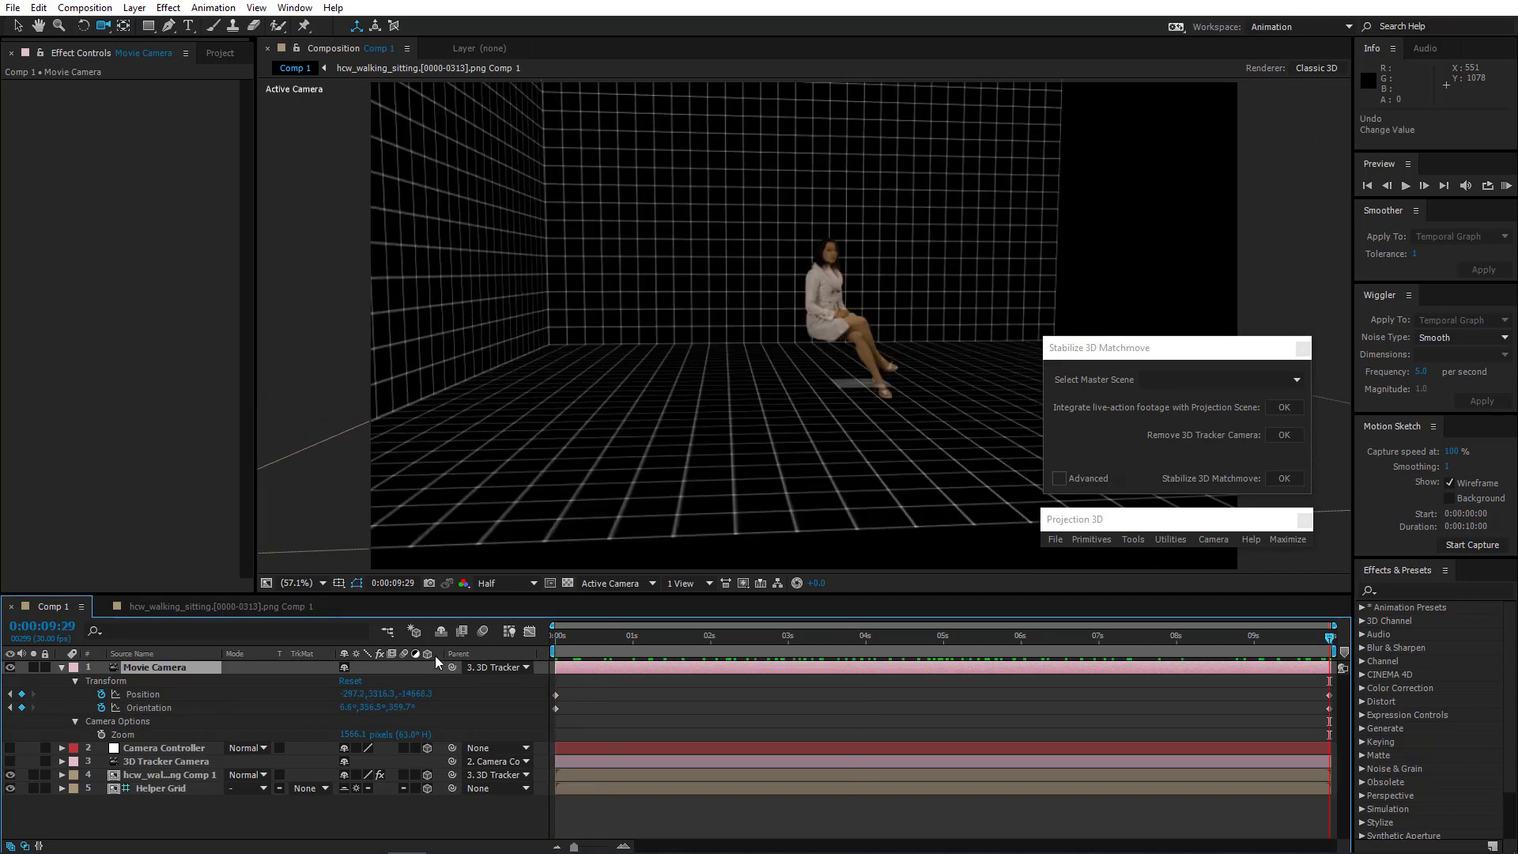
Set Movie Camera's focal length to 15 mm and preview the wide-angle shot across the timeline
{"action": "left_click", "coordinate": [62, 667]}
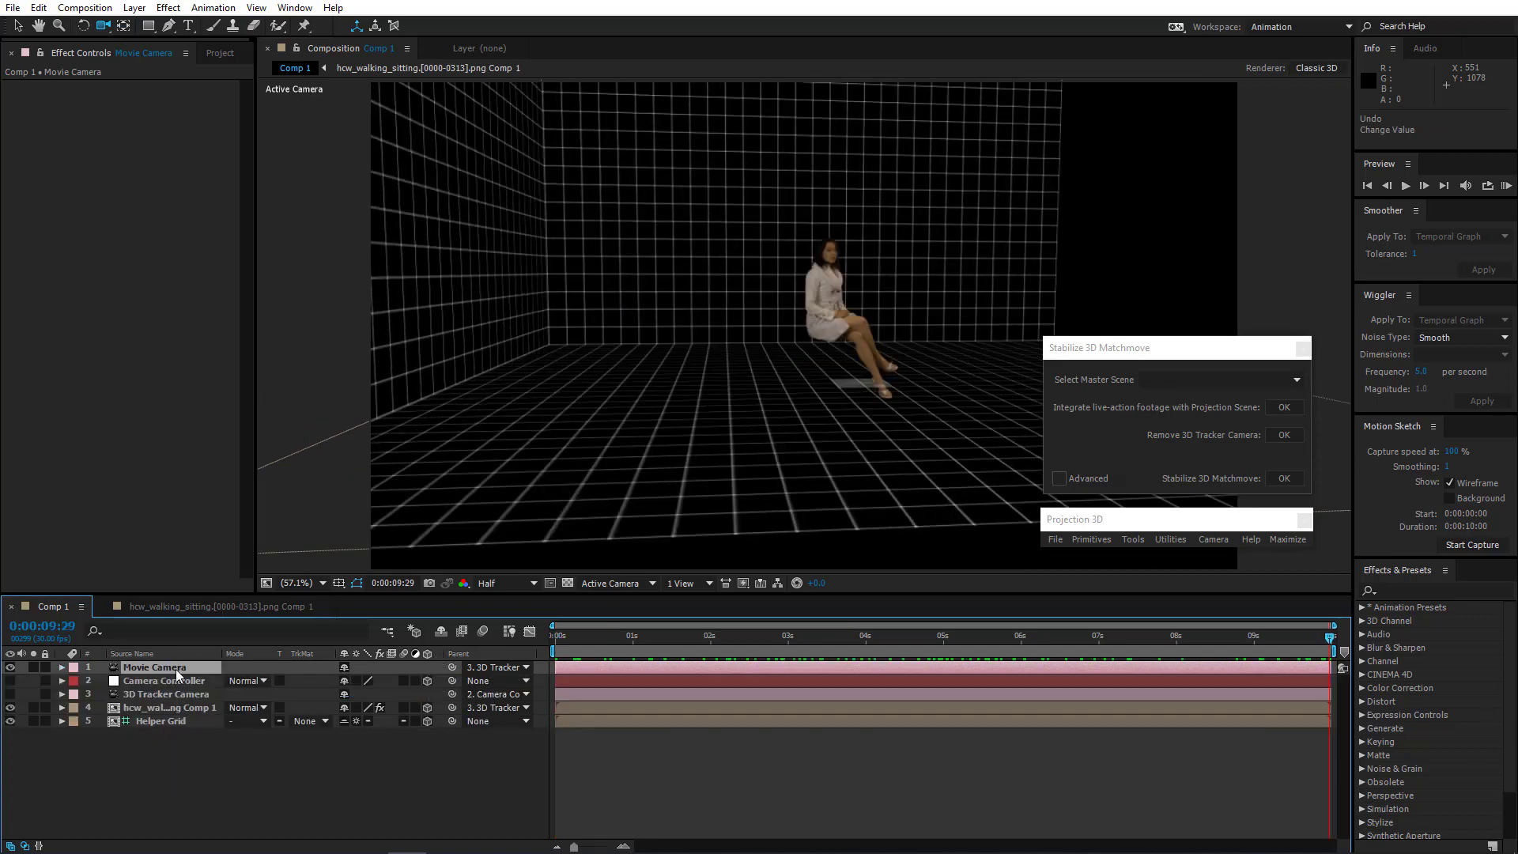
{"action": "double_click", "coordinate": [154, 667]}
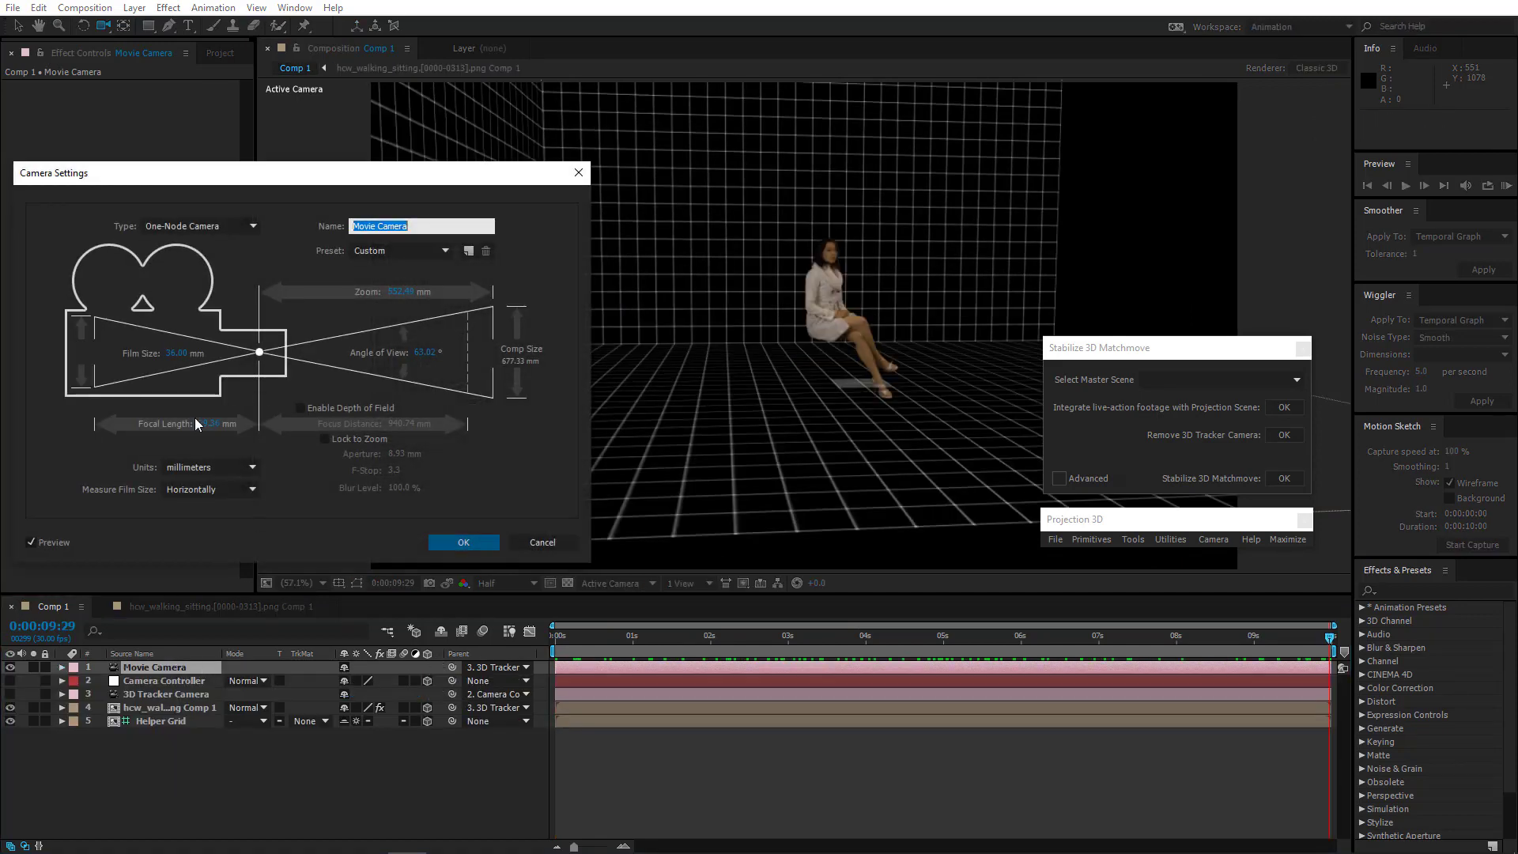
{"action": "left_click", "coordinate": [210, 425]}
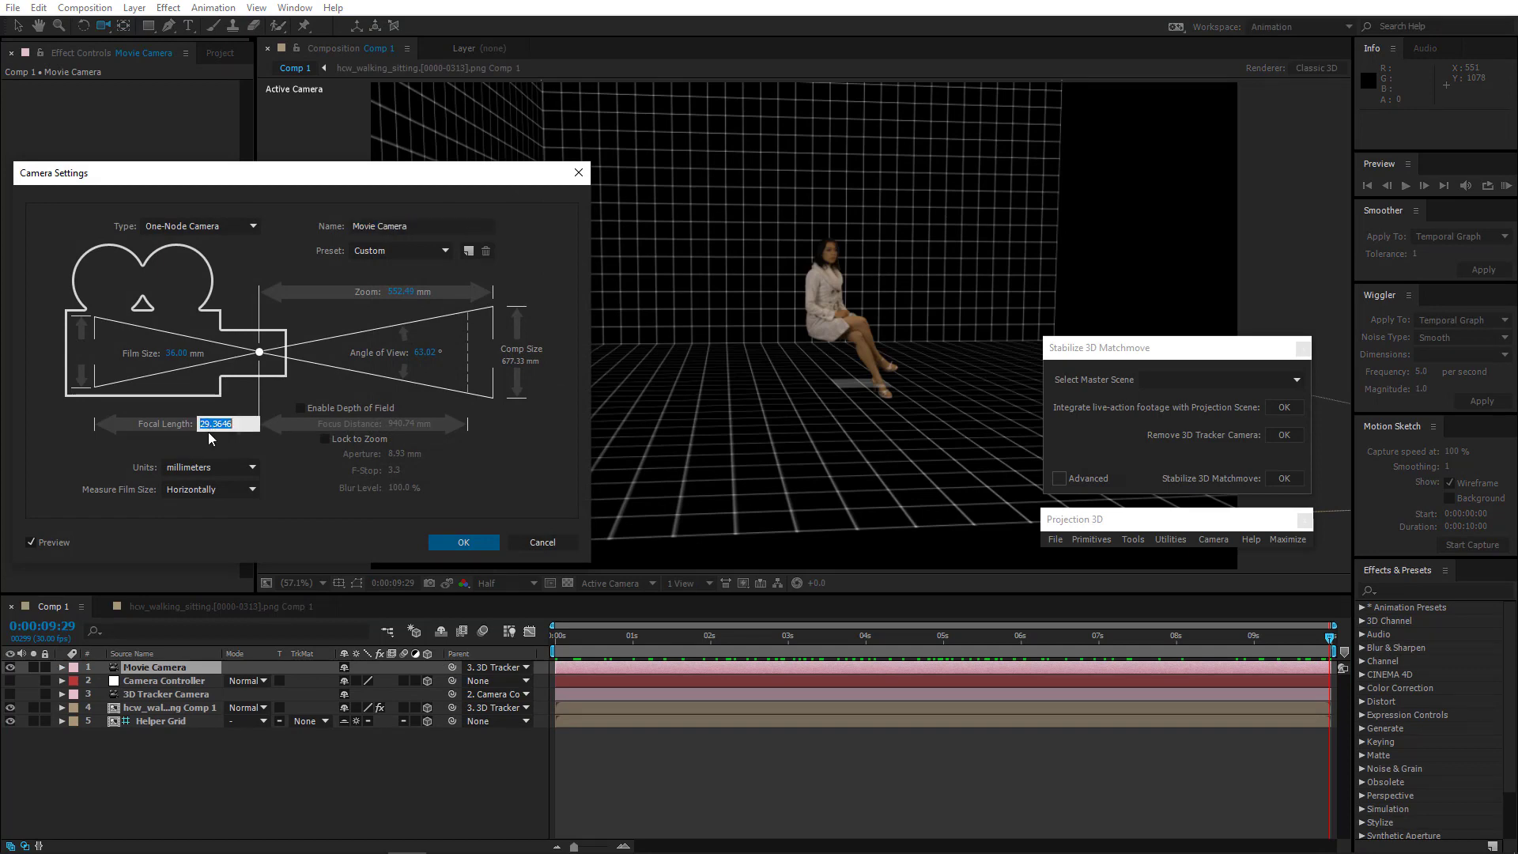
{"action": "type", "text": "15"}
{"action": "left_click", "coordinate": [457, 542]}
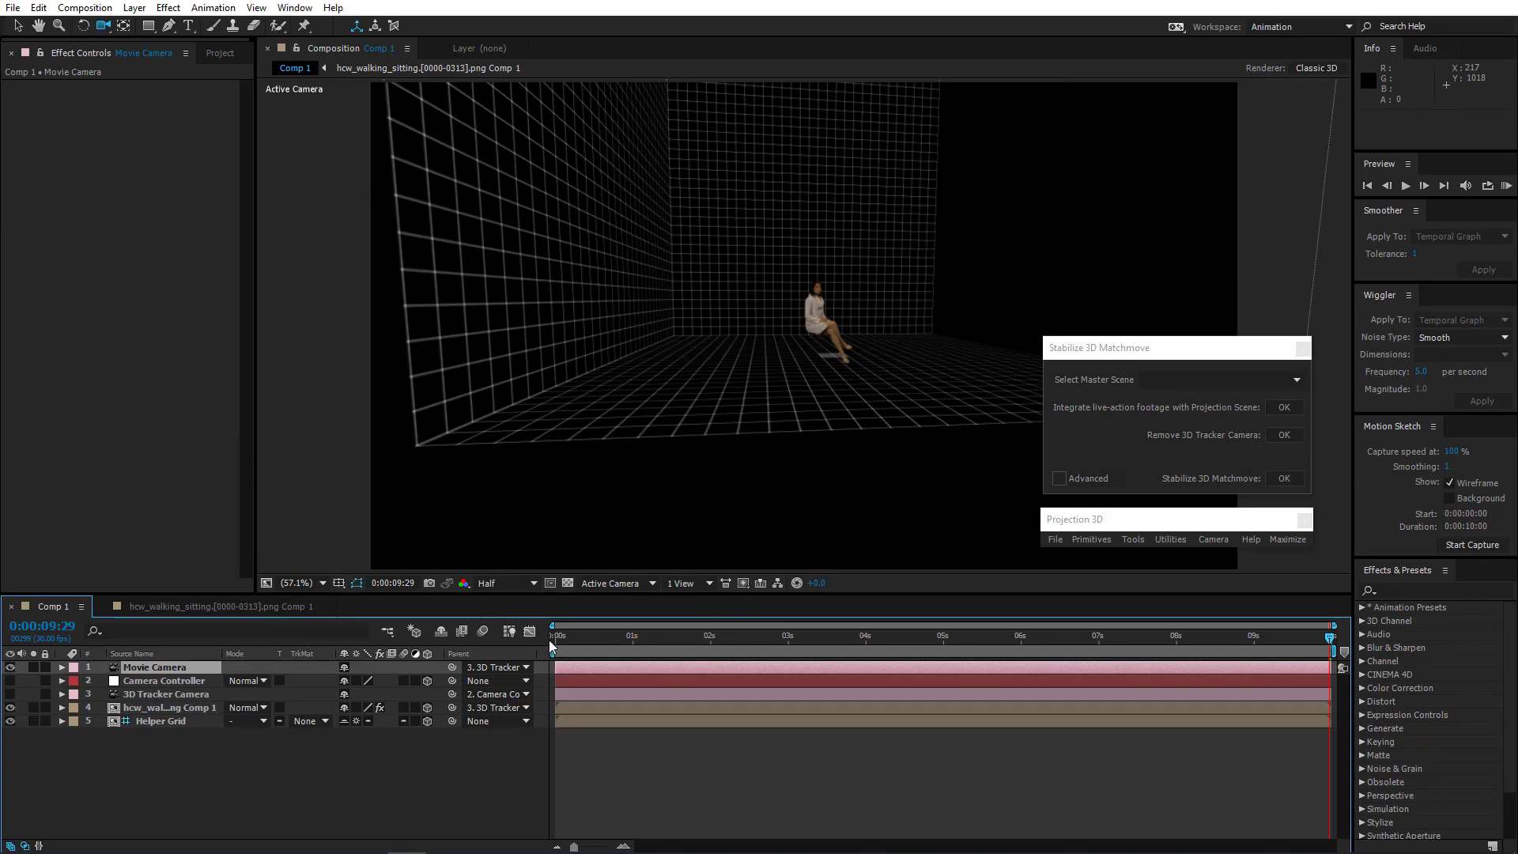
{"action": "left_click_drag", "start_coordinate": [549, 639], "coordinate": [1368, 739]}
Set Movie Camera's focal length to 50 mm and preview the tighter shot along the timeline
{"action": "double_click", "coordinate": [148, 668]}
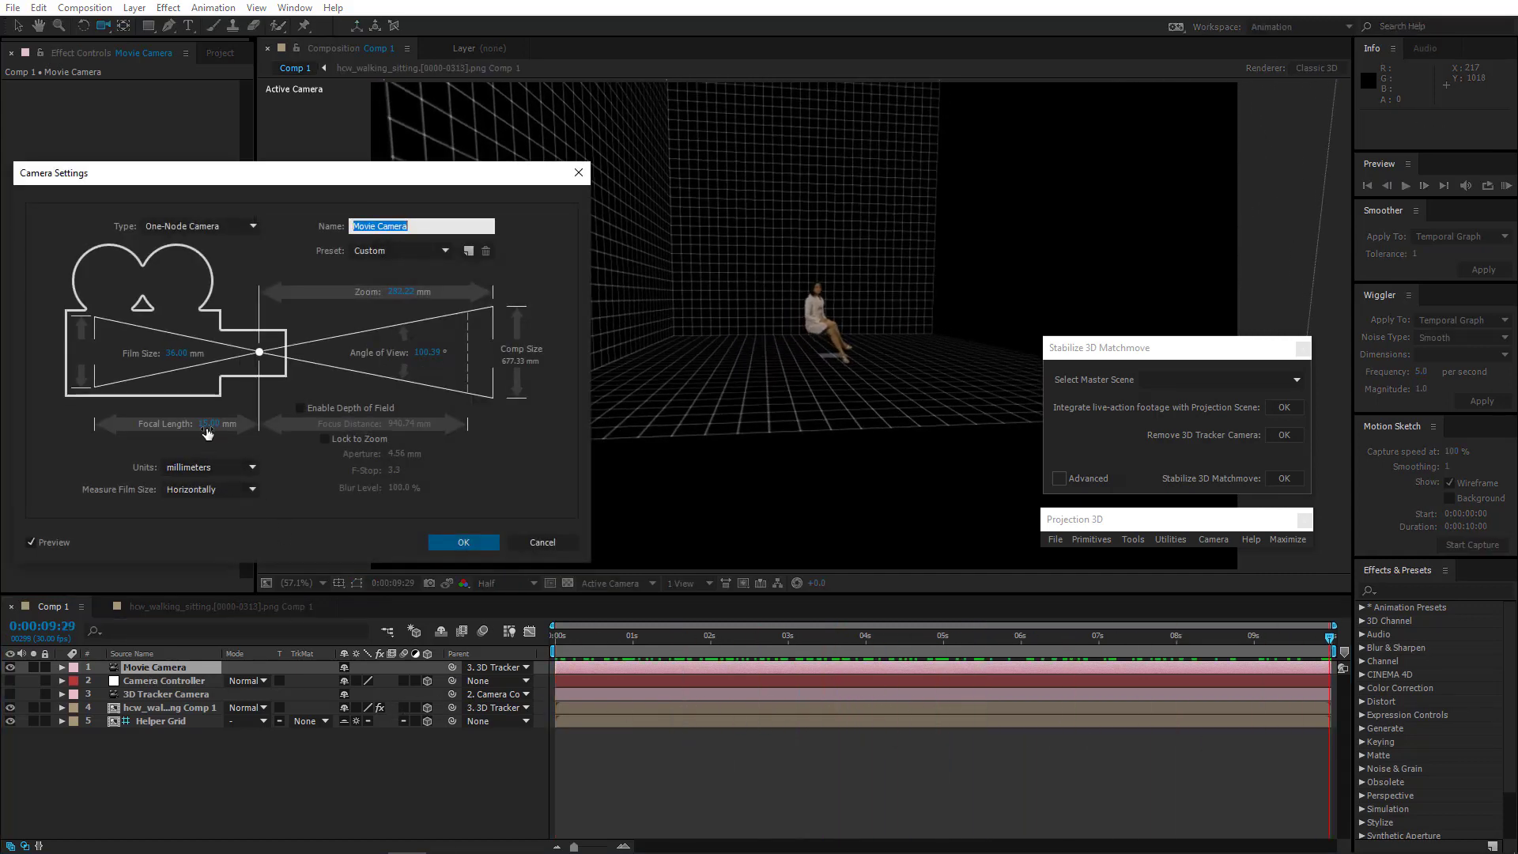
{"action": "left_click", "coordinate": [207, 425]}
{"action": "left_click", "coordinate": [464, 542]}
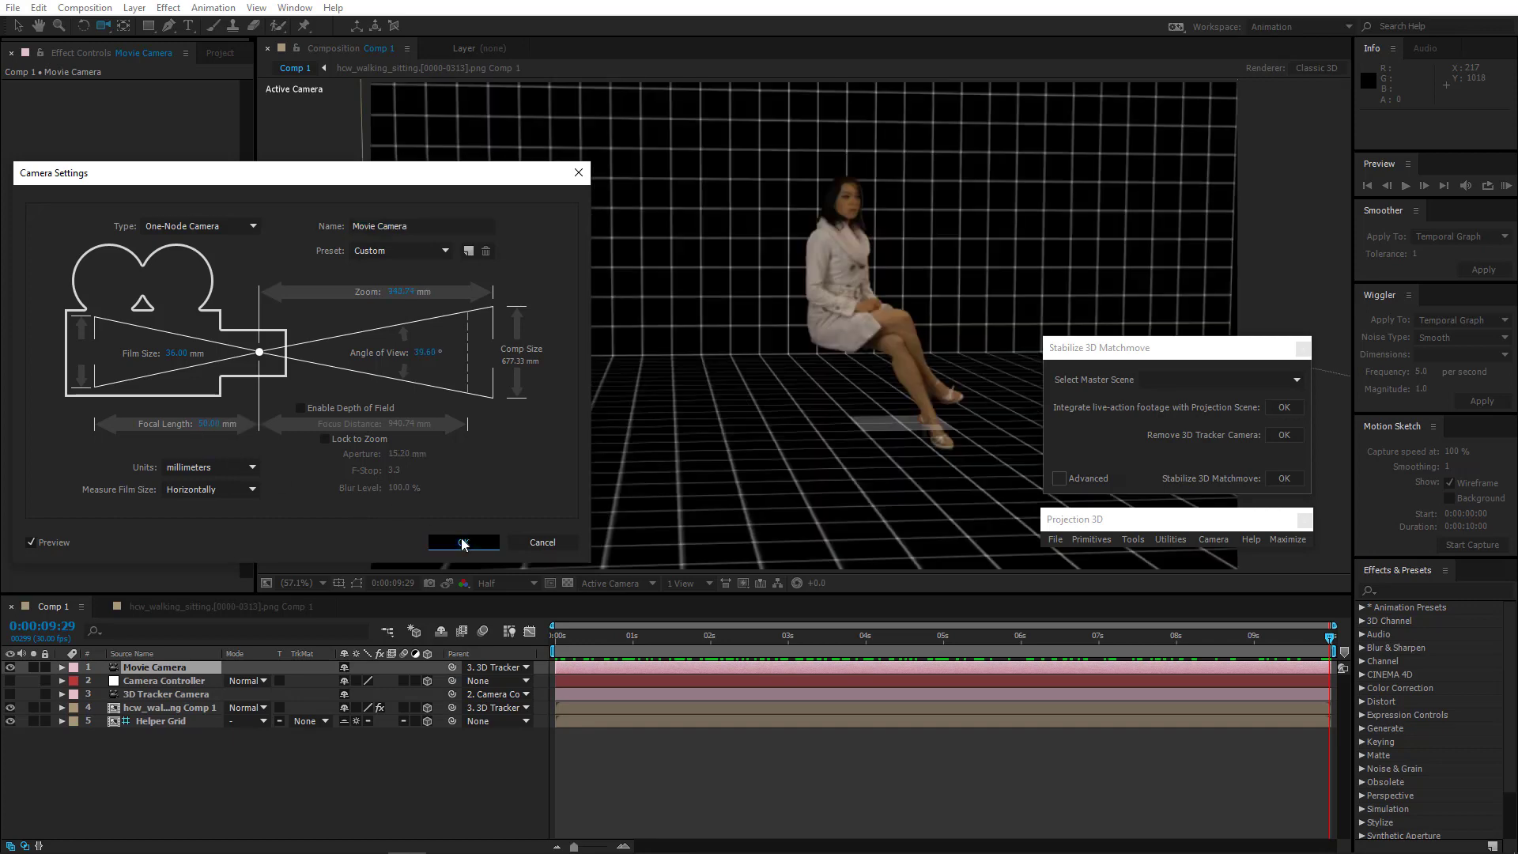
{"action": "left_click_drag", "start_coordinate": [621, 639], "coordinate": [857, 671]}
{"action": "left_click_drag", "start_coordinate": [951, 681], "coordinate": [477, 704]}
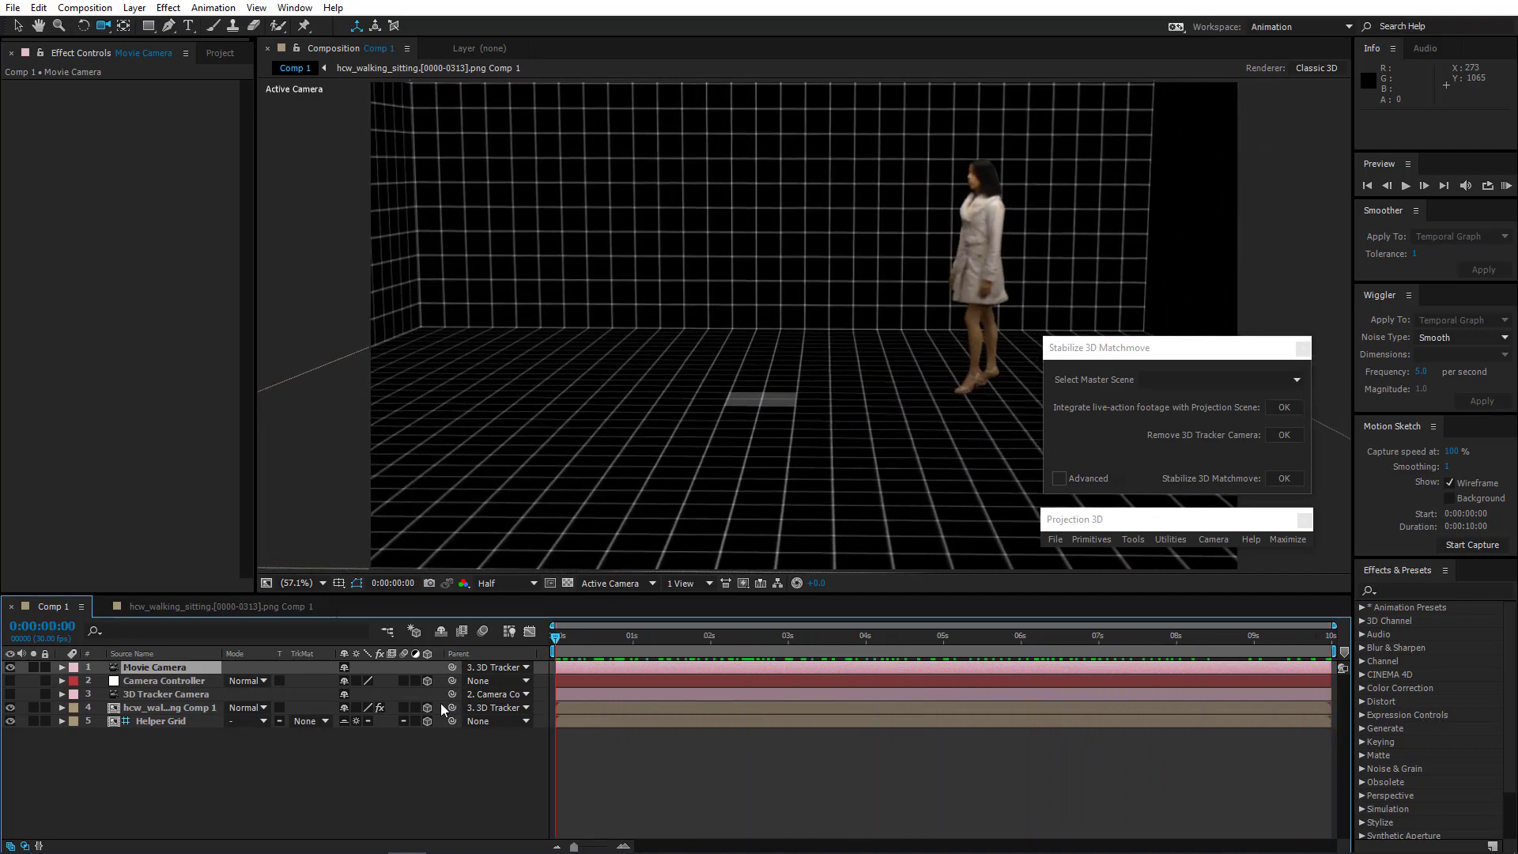
Shorten Movie Camera's focal length to widen the view of the standing woman
{"action": "double_click", "coordinate": [154, 668]}
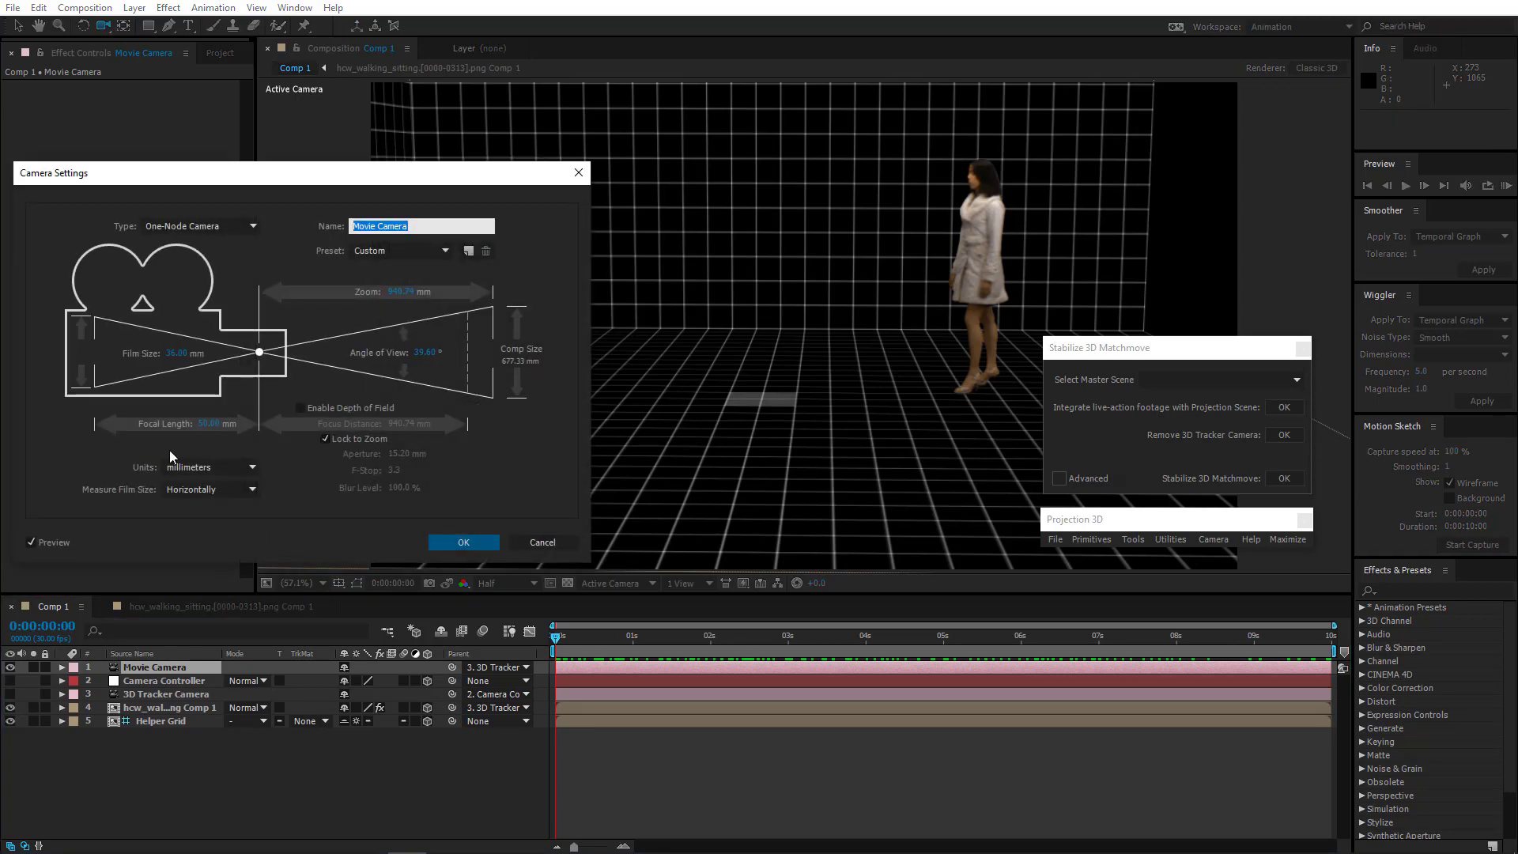
{"action": "left_click", "coordinate": [208, 424]}
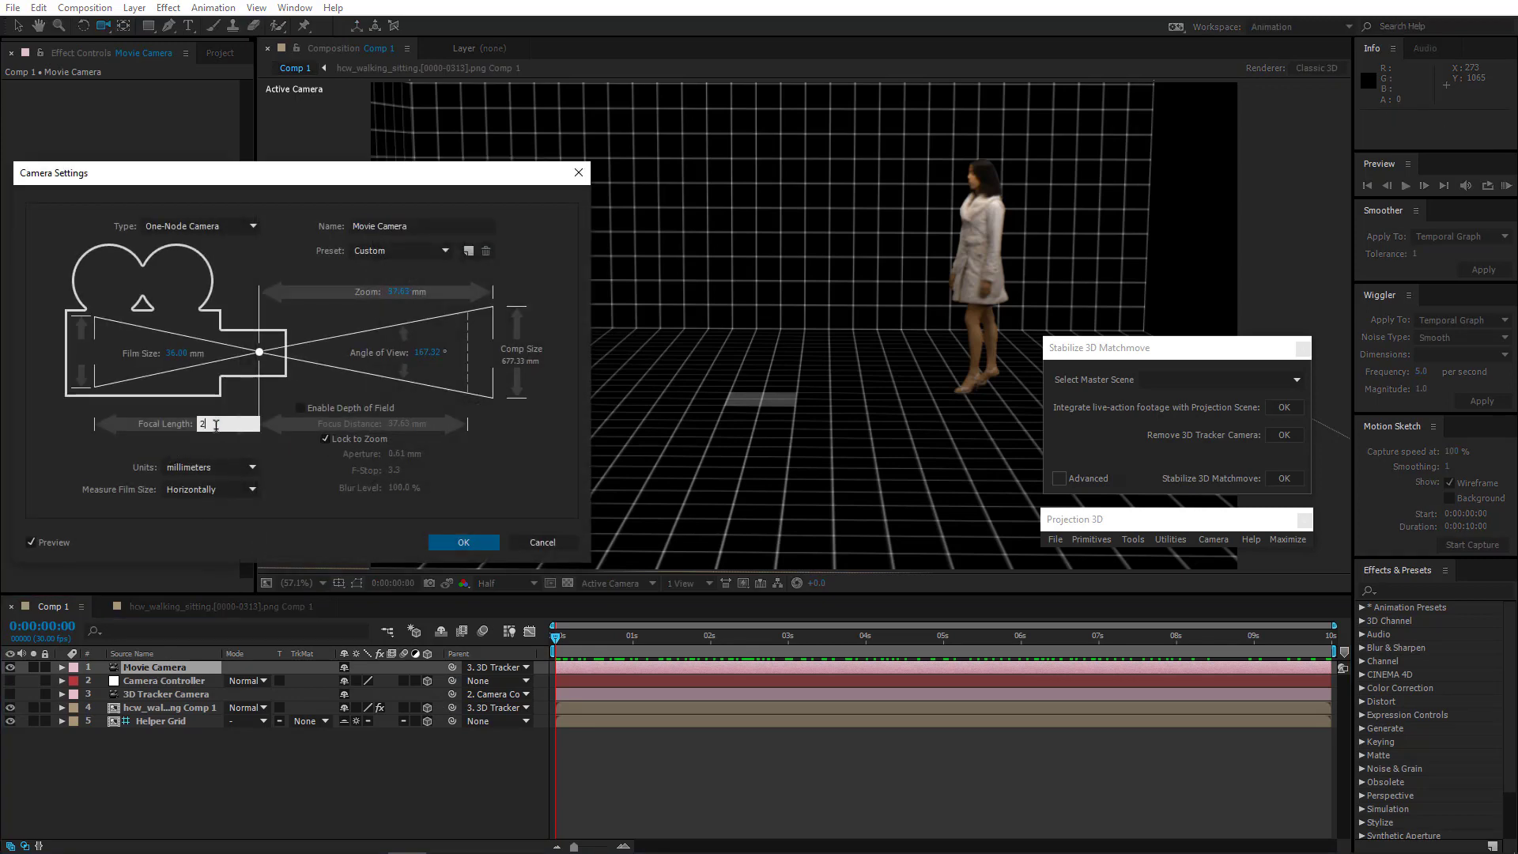
{"action": "left_click", "coordinate": [465, 543]}
Reveal Movie Camera's keyframes, move it at 0:00:00:00 to about 2352, 8609, -15032, and preview the move through to the last frame
{"action": "key", "text": "u"}
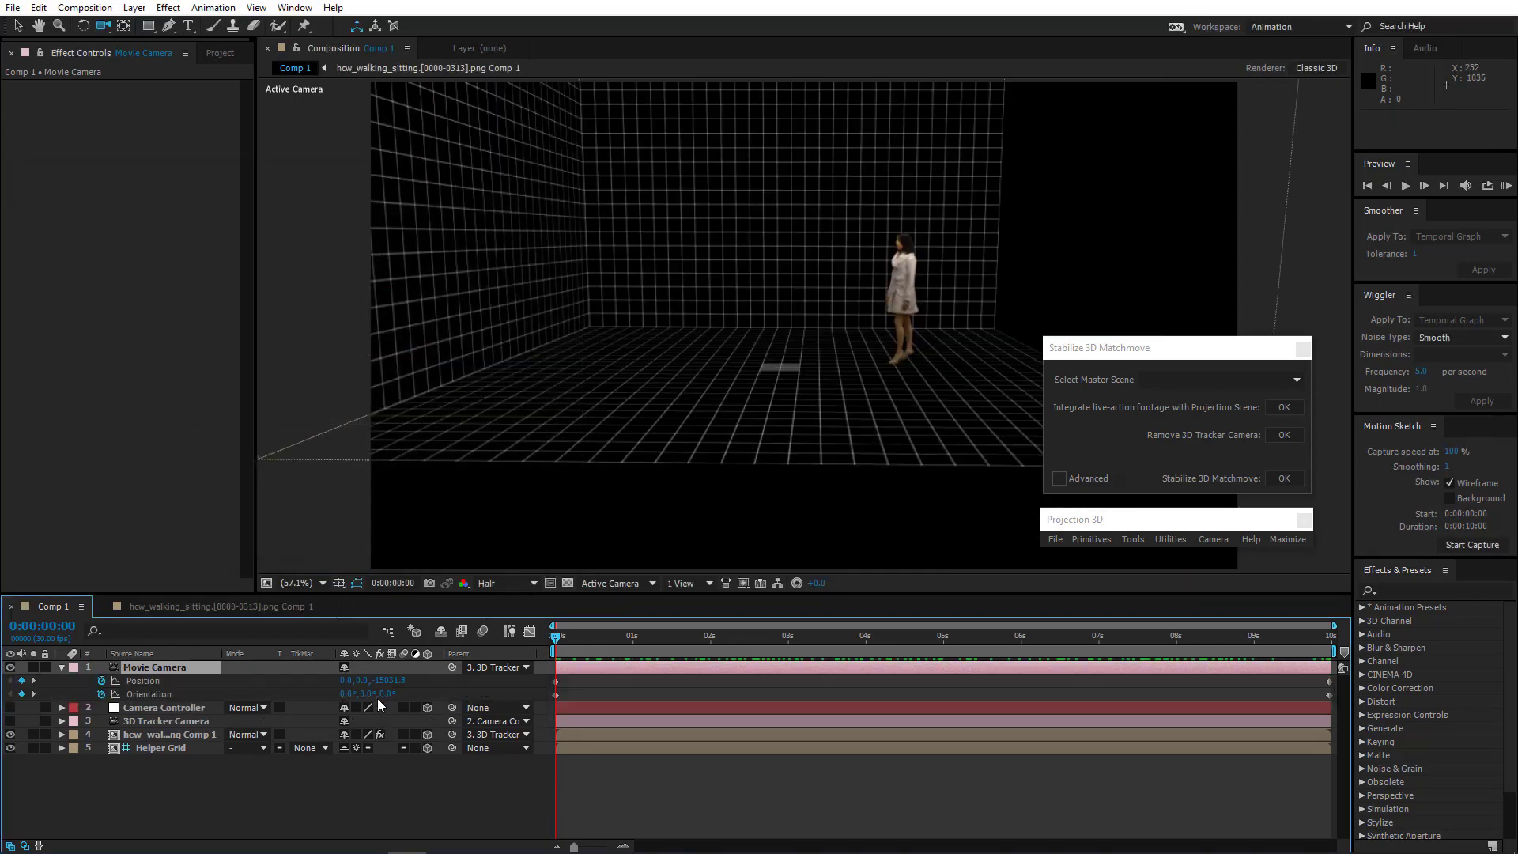
{"action": "left_click_drag", "start_coordinate": [926, 455], "coordinate": [841, 269]}
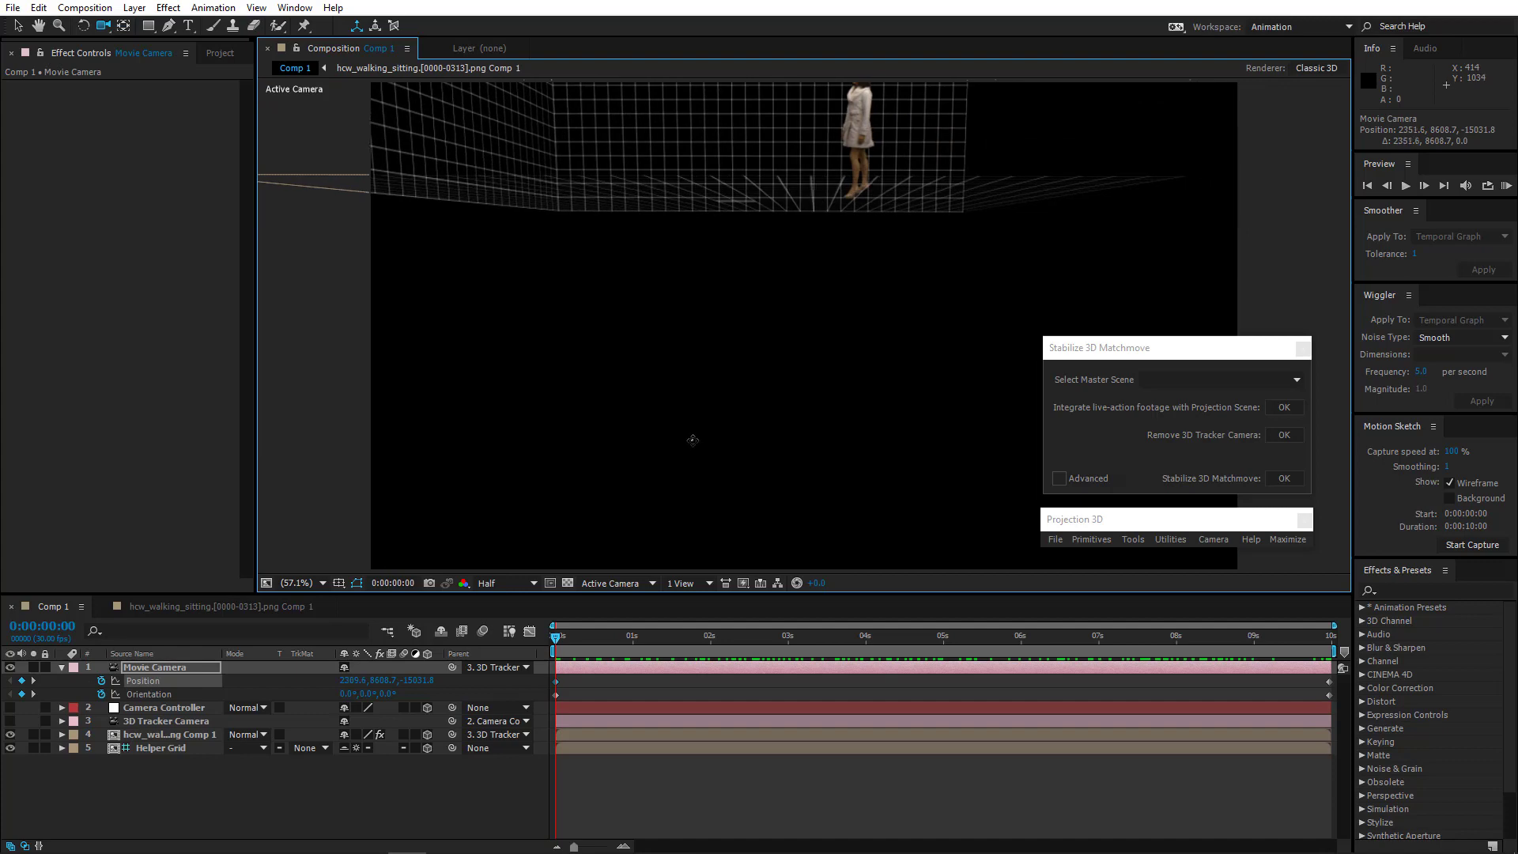
{"action": "left_click_drag", "start_coordinate": [555, 639], "coordinate": [1382, 790]}
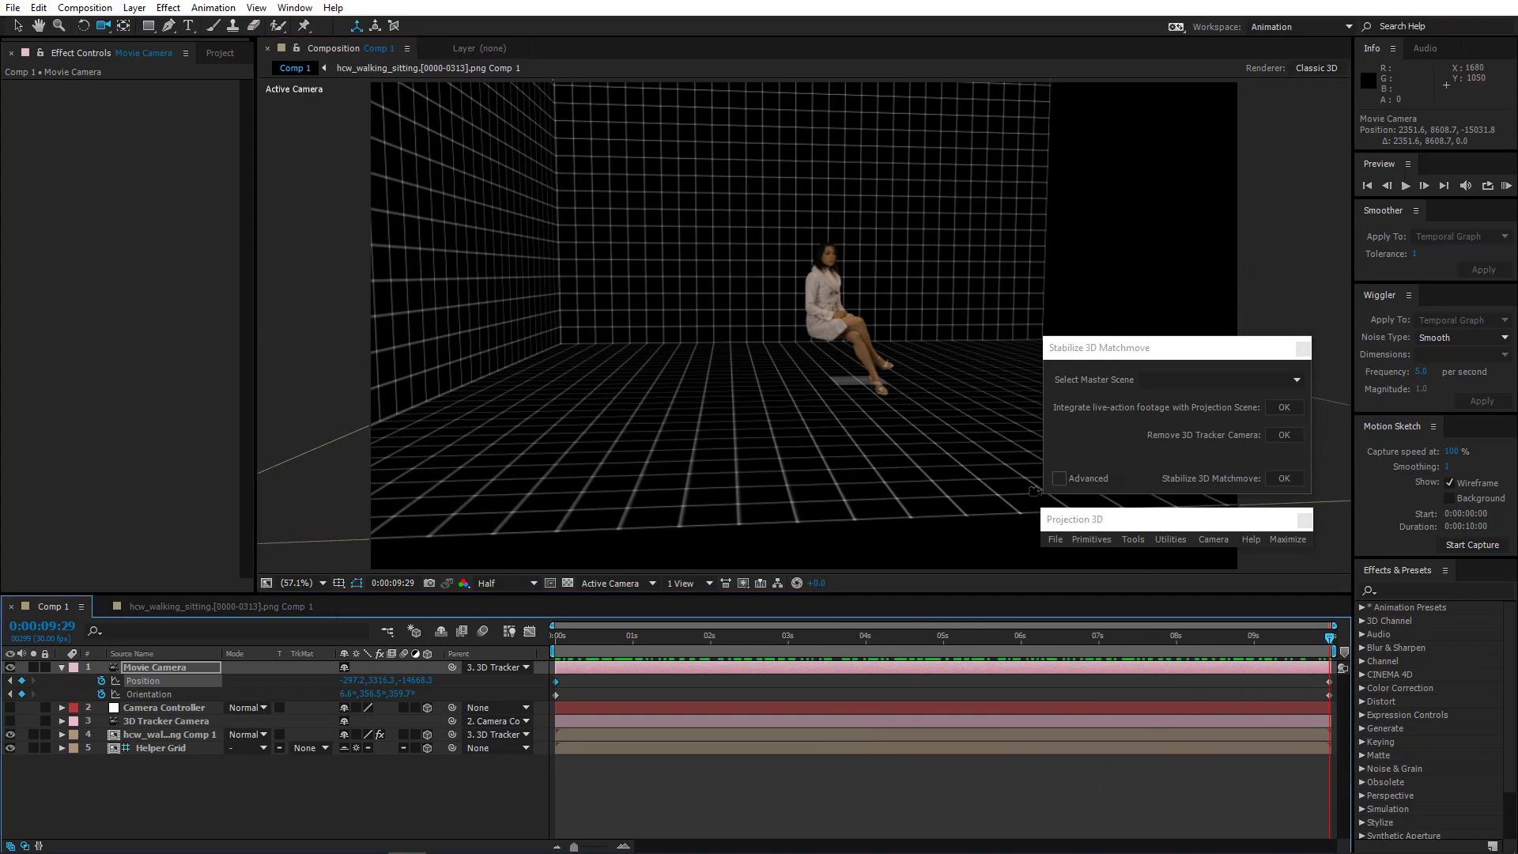
Move Movie Camera closer to the seated woman at 0:00:09:29, to about -804, 2365, -6407, and preview the animation
{"action": "left_click_drag", "start_coordinate": [989, 375], "coordinate": [1007, 346]}
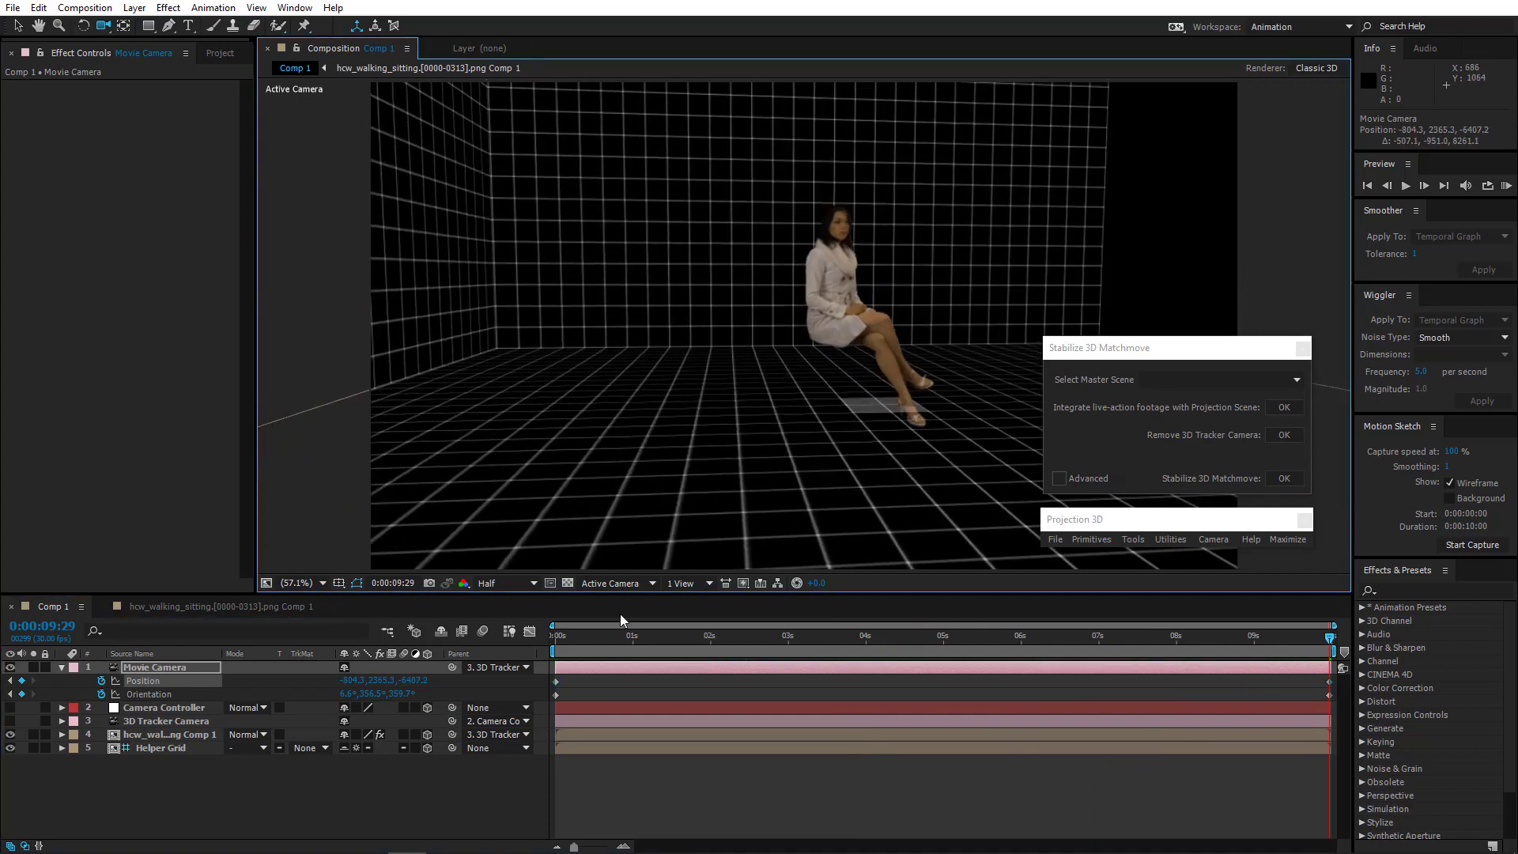
{"action": "left_click_drag", "start_coordinate": [577, 642], "coordinate": [1415, 680]}
{"action": "left_click_drag", "start_coordinate": [1278, 642], "coordinate": [283, 768]}
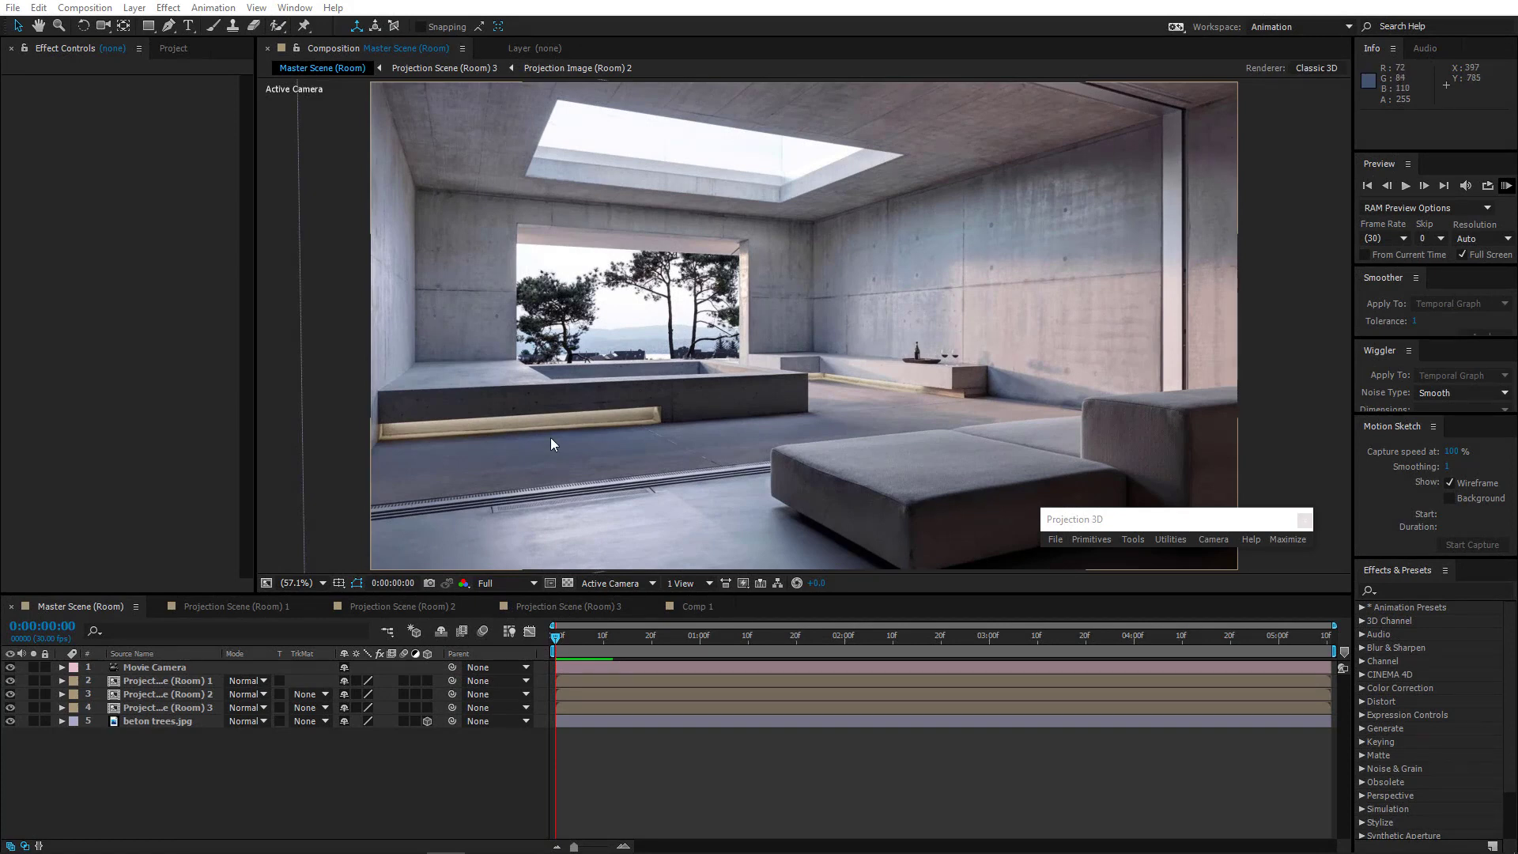
Open Comp 1 in the room project, scrub through the walking-woman footage, and return to the first frame
{"action": "left_click", "coordinate": [693, 606]}
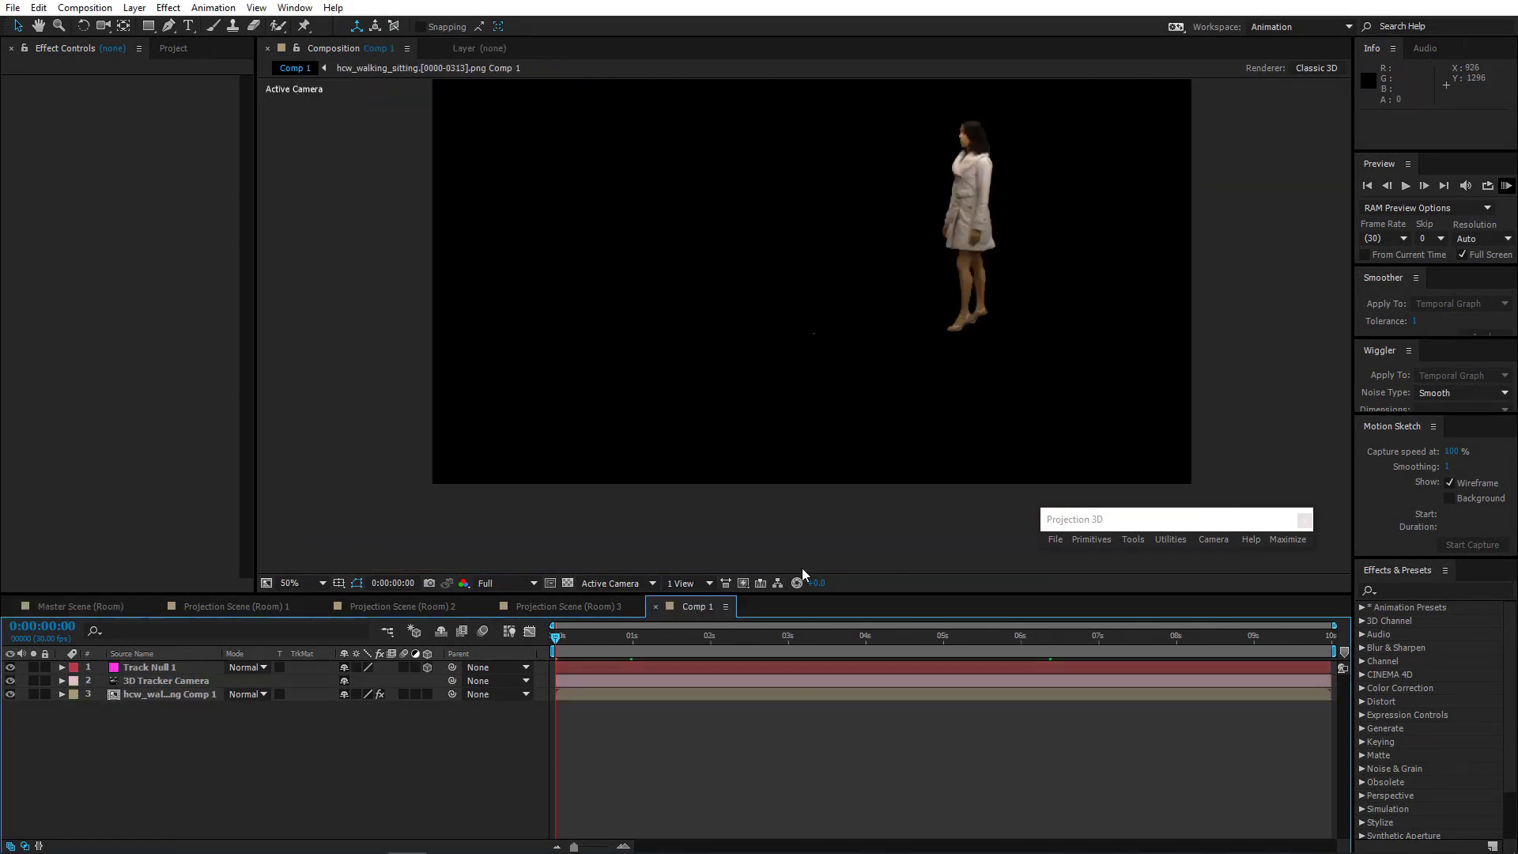
{"action": "left_click_drag", "start_coordinate": [571, 623], "coordinate": [1348, 680]}
{"action": "key", "text": "Home"}
Inspect the footage layer's 3D Camera Tracker and Keylight effects and its mask, as well as the 3D Tracker Camera and Track Null 1
{"action": "left_click", "coordinate": [158, 695]}
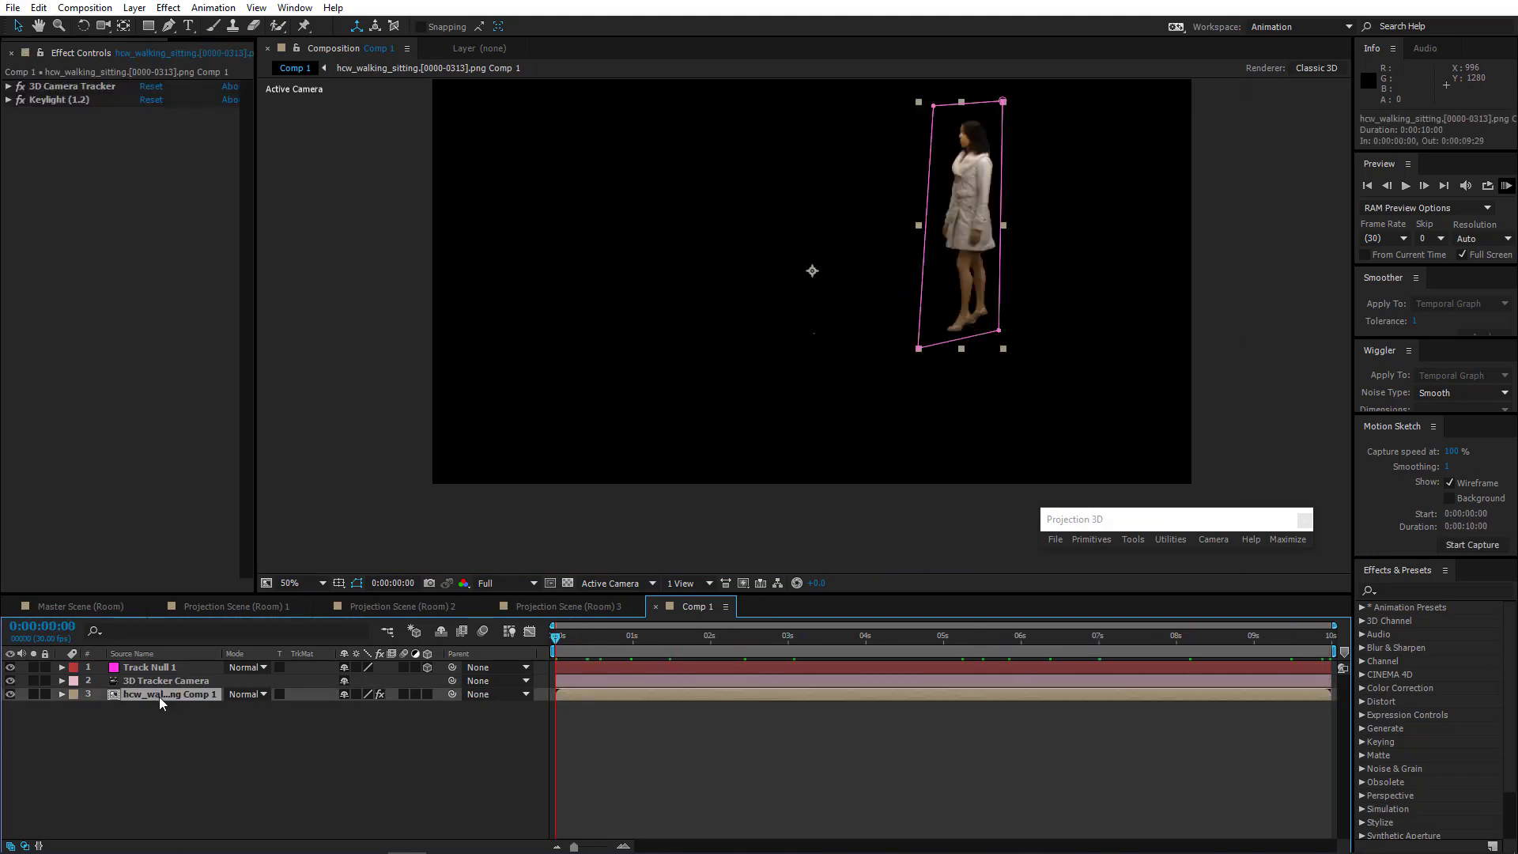
{"action": "left_click", "coordinate": [76, 85]}
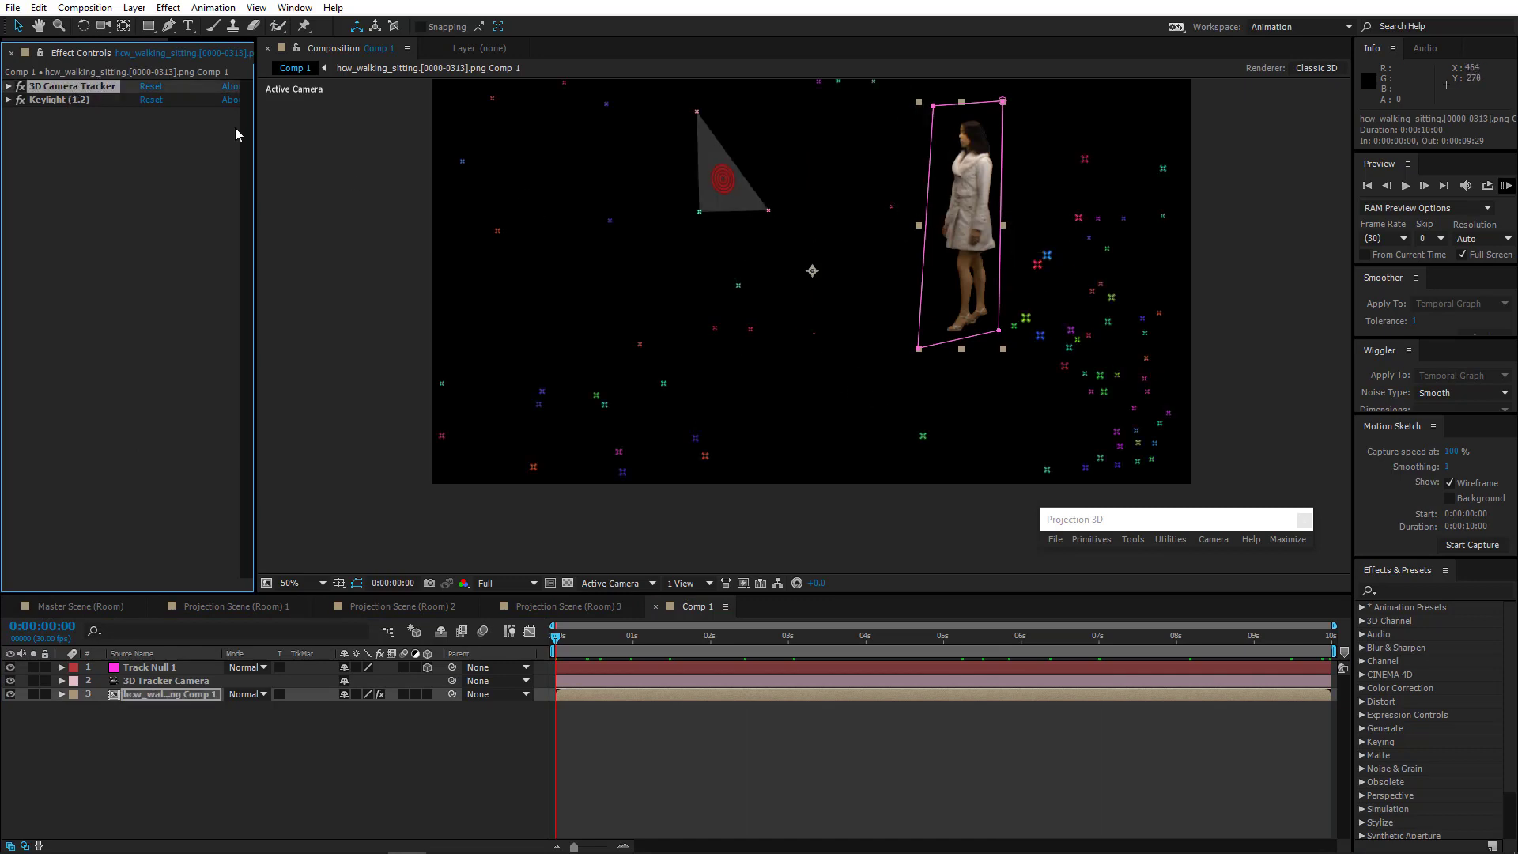
{"action": "left_click", "coordinate": [83, 101]}
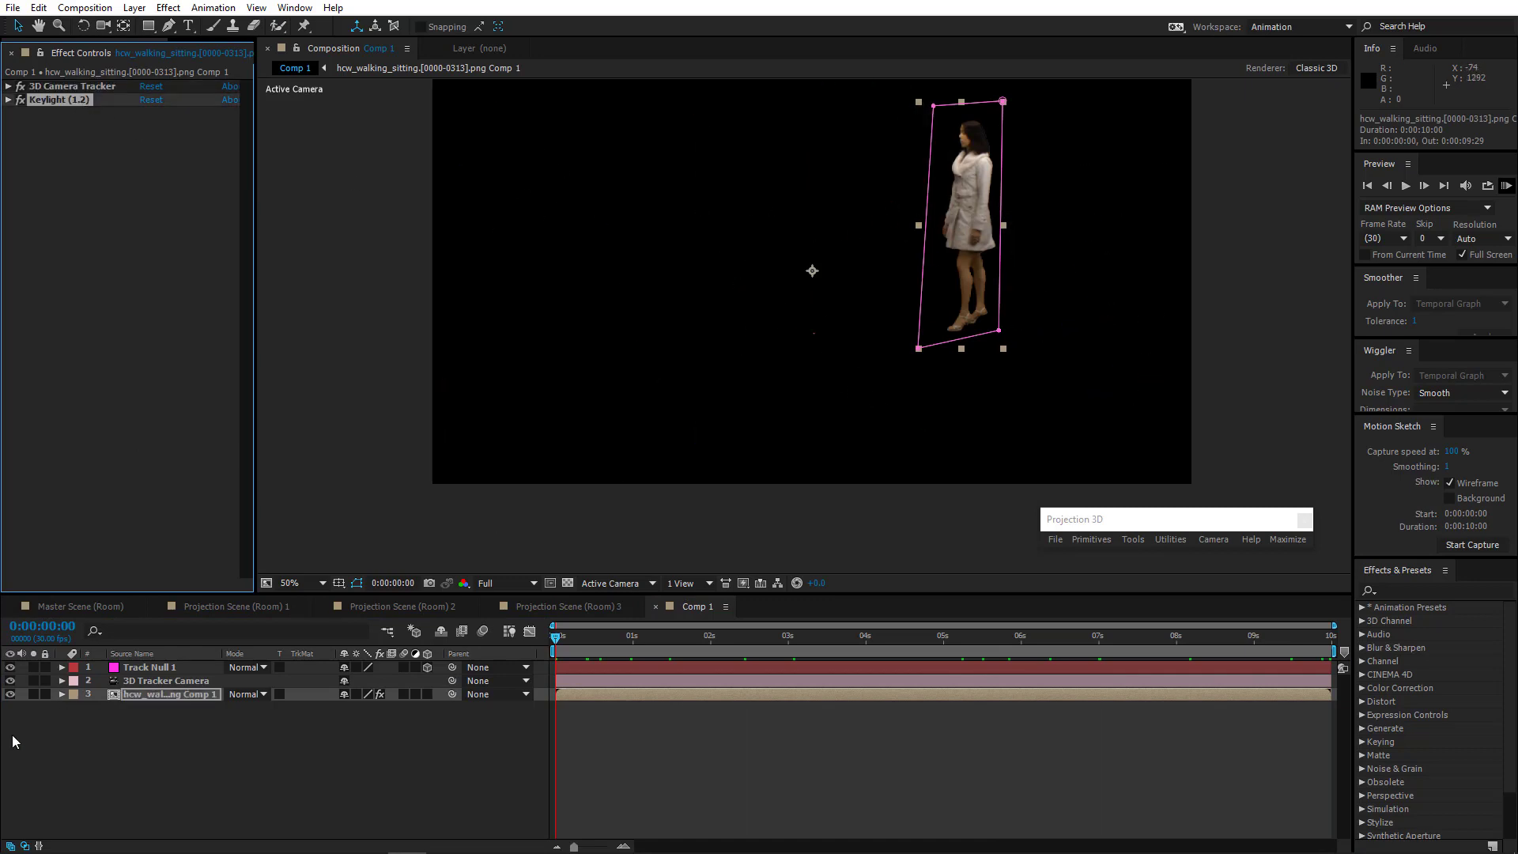
{"action": "left_click", "coordinate": [155, 695]}
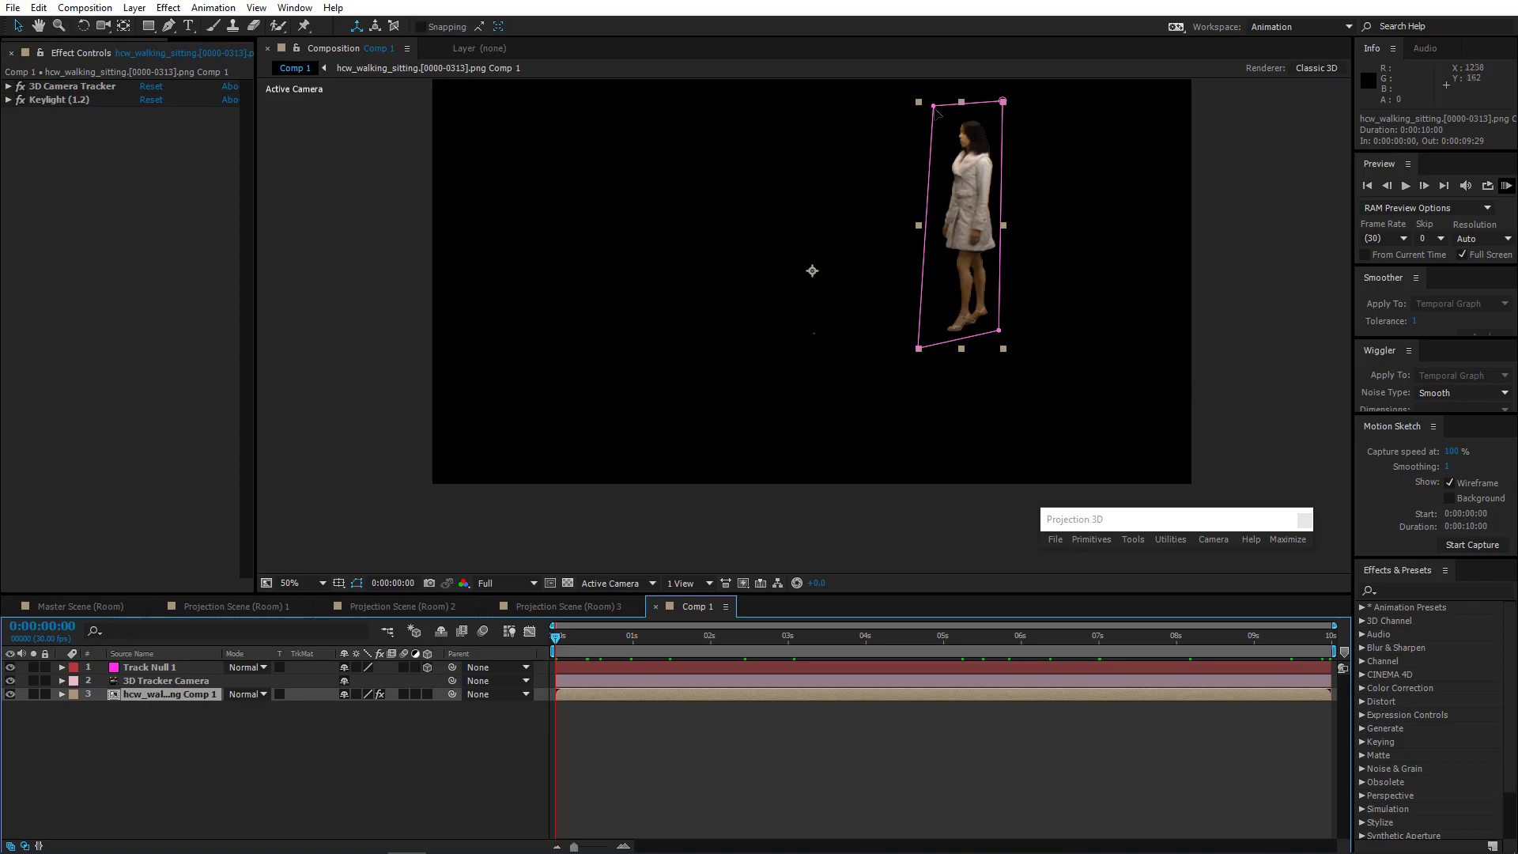
{"action": "left_click", "coordinate": [143, 734]}
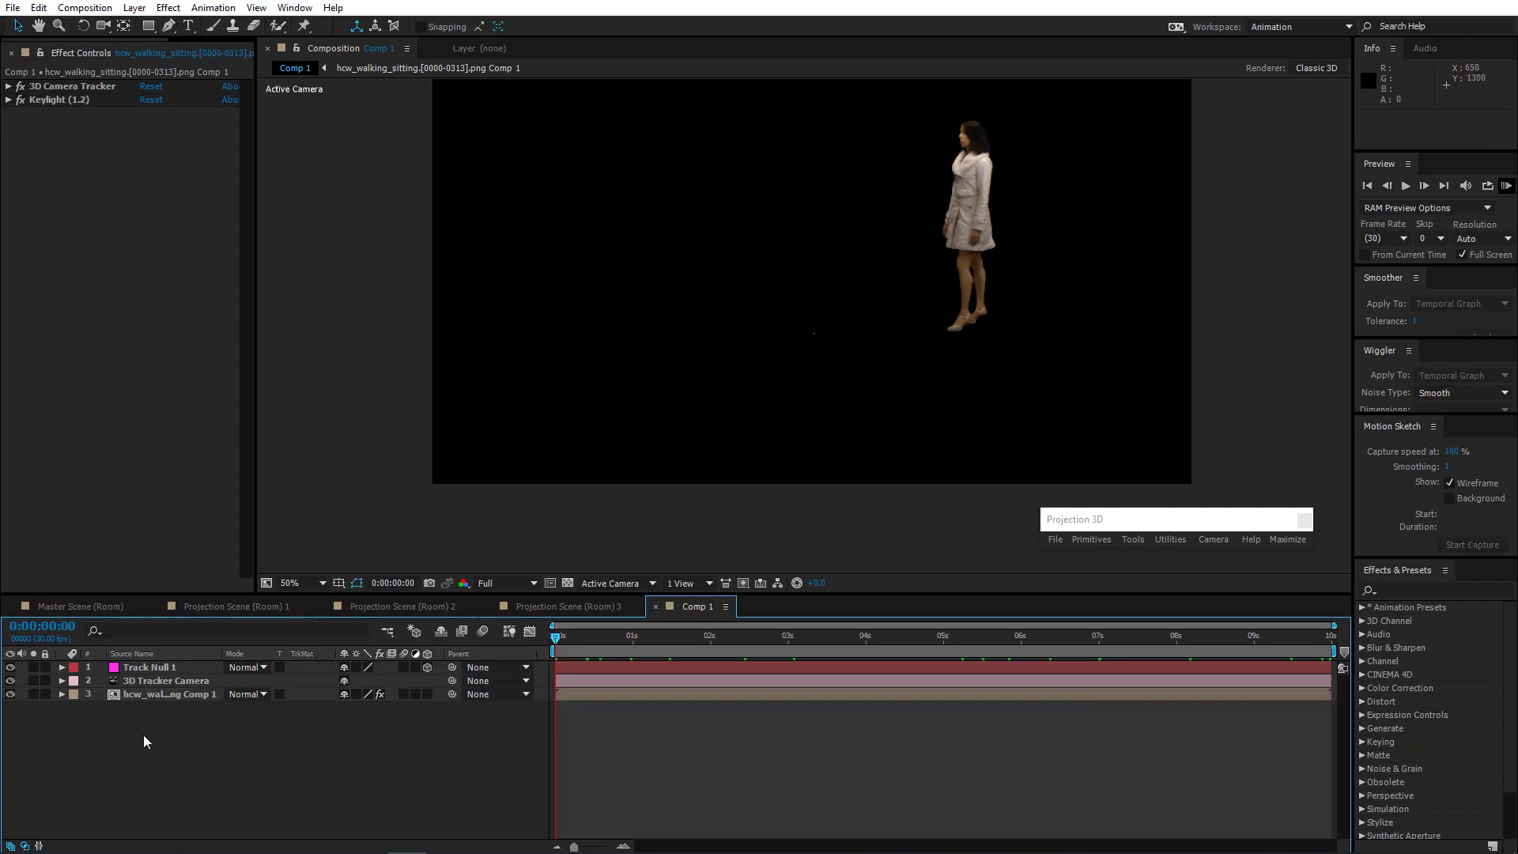
{"action": "left_click", "coordinate": [150, 679]}
{"action": "left_click", "coordinate": [136, 667]}
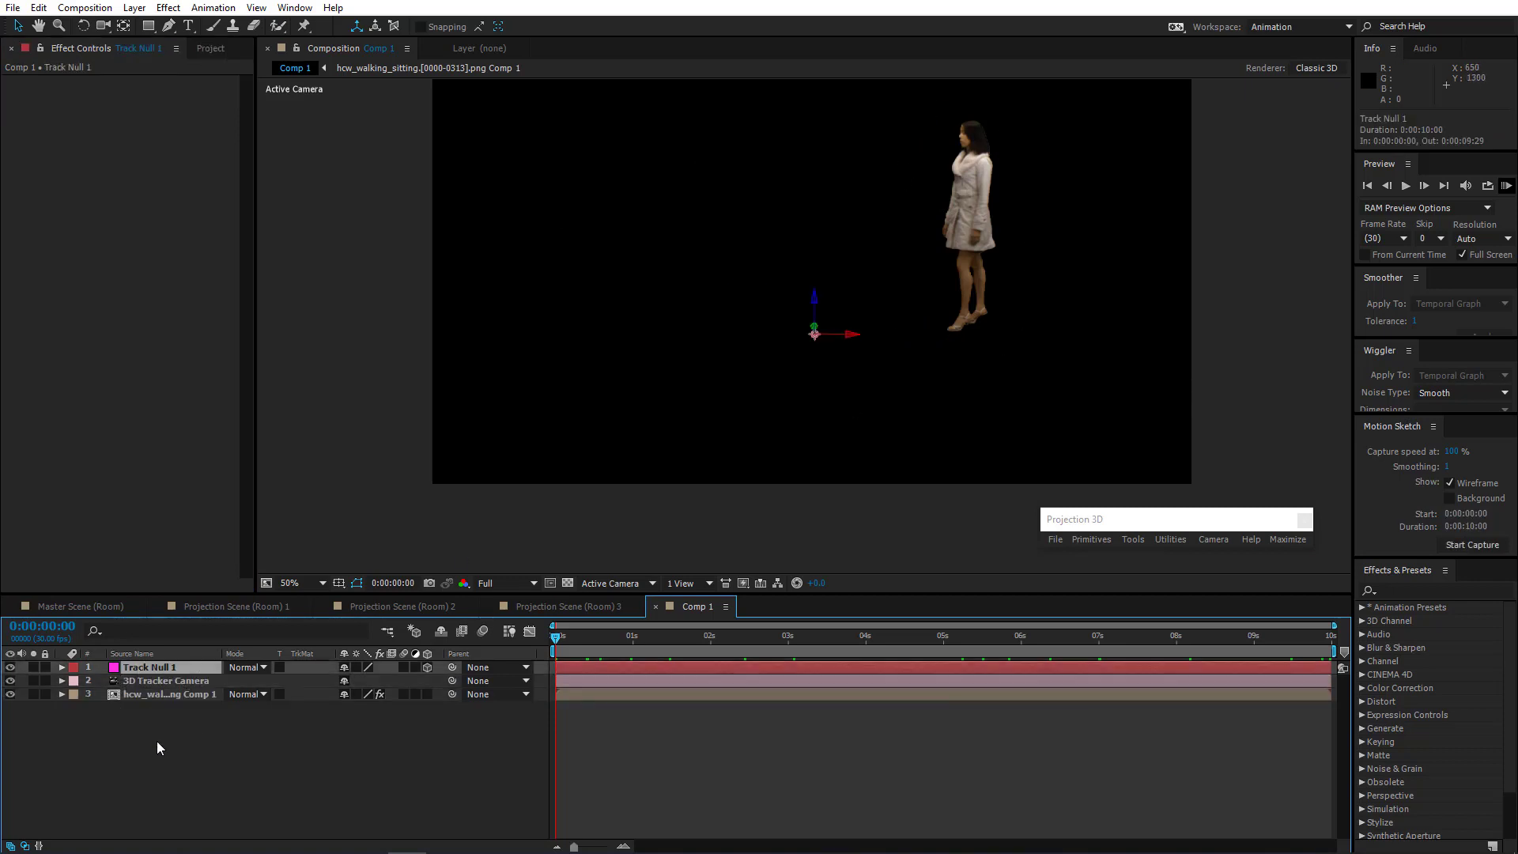
Select Track Null 1, 3D Tracker Camera and the footage layer, and open Projection 3D's Stabilize 3D Matchmove tool clear of the woman
{"action": "left_click_drag", "start_coordinate": [177, 718], "coordinate": [191, 657]}
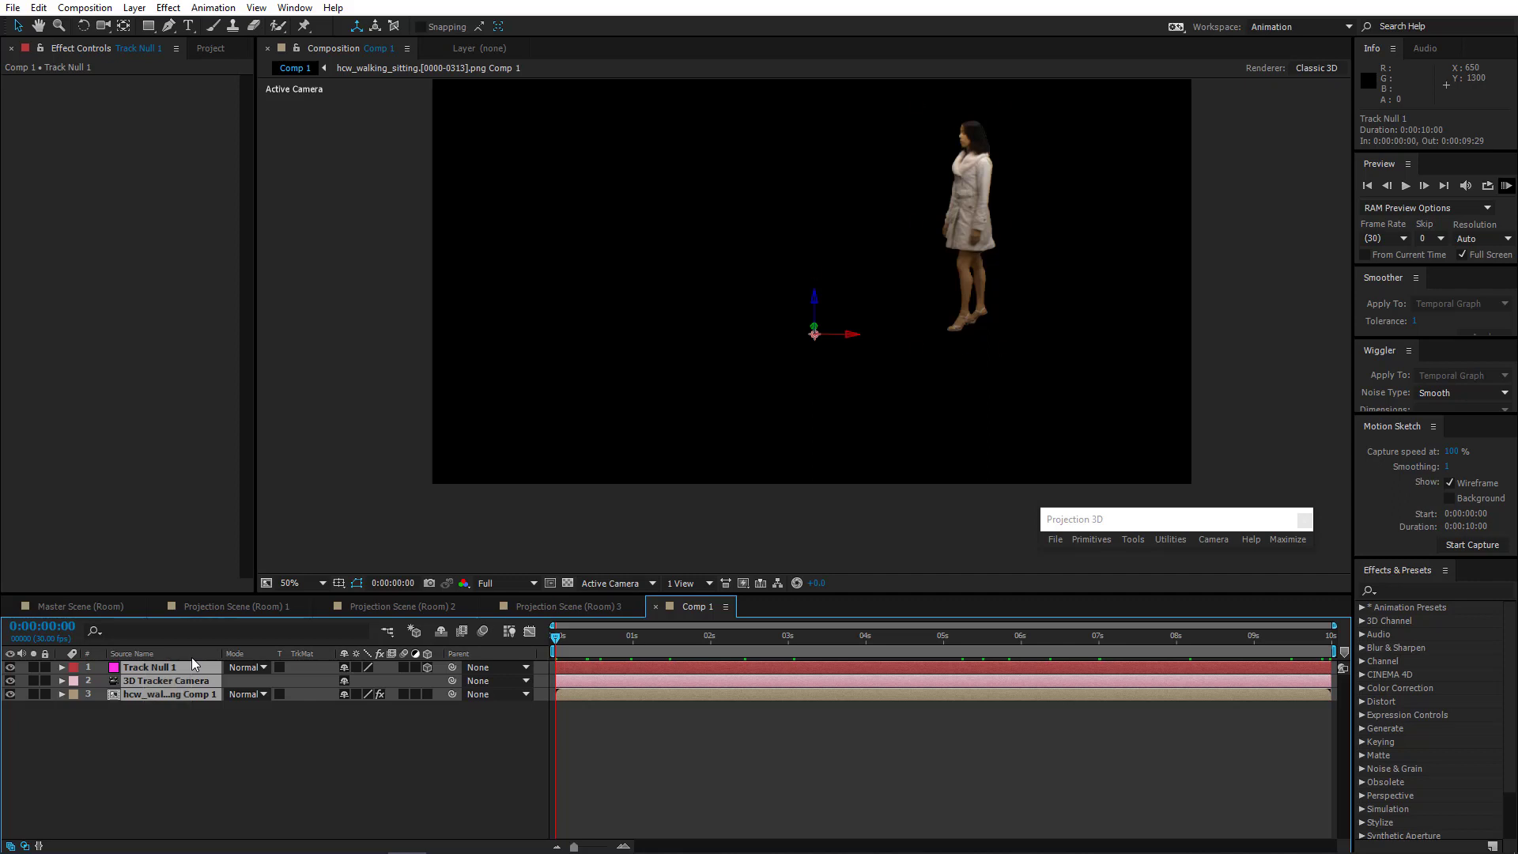
{"action": "left_click", "coordinate": [1214, 539]}
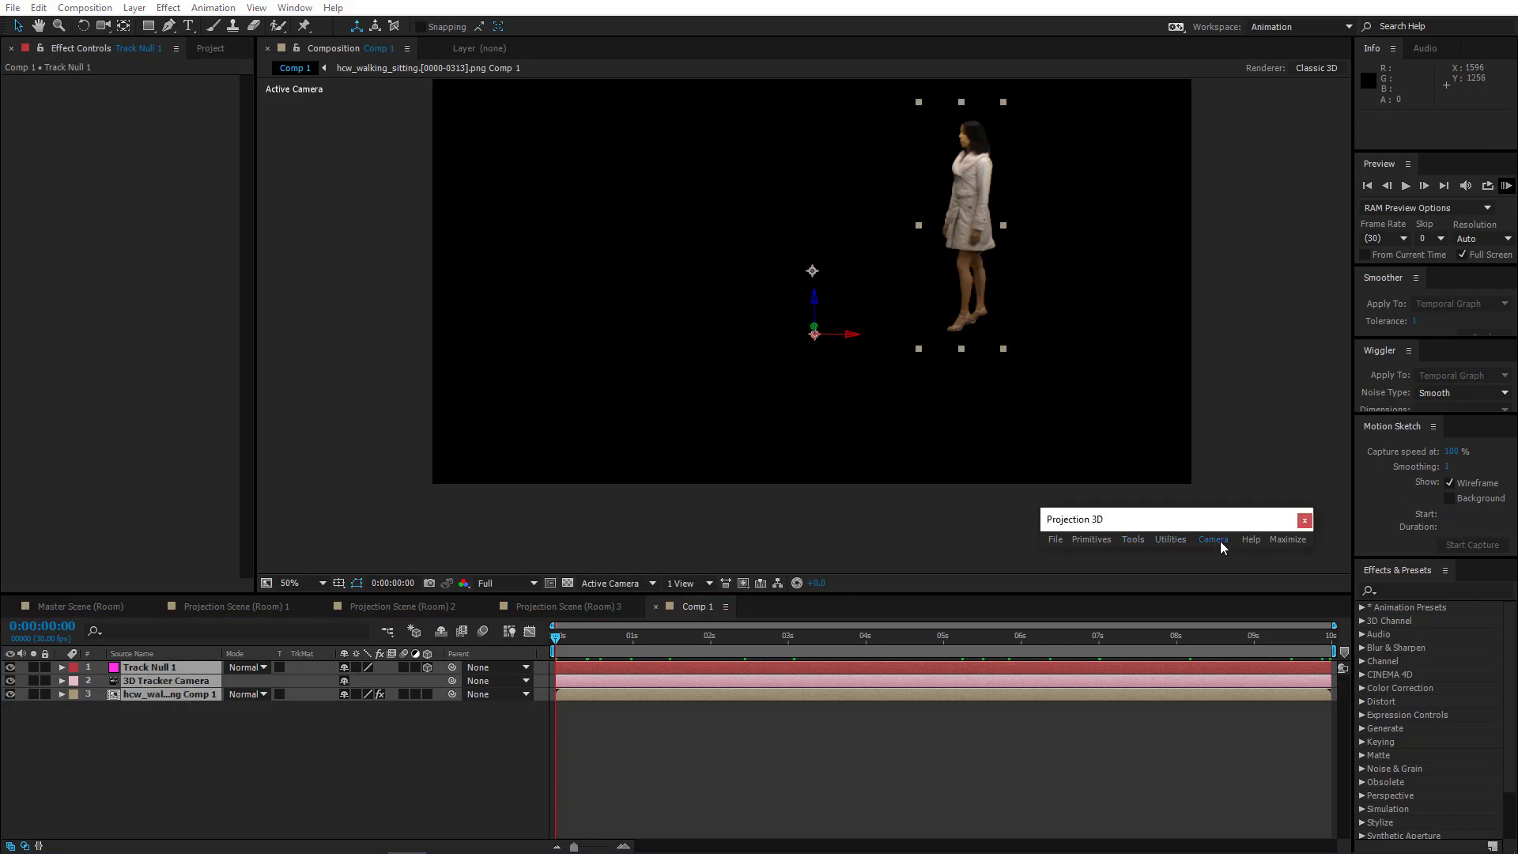
{"action": "left_click", "coordinate": [1246, 612]}
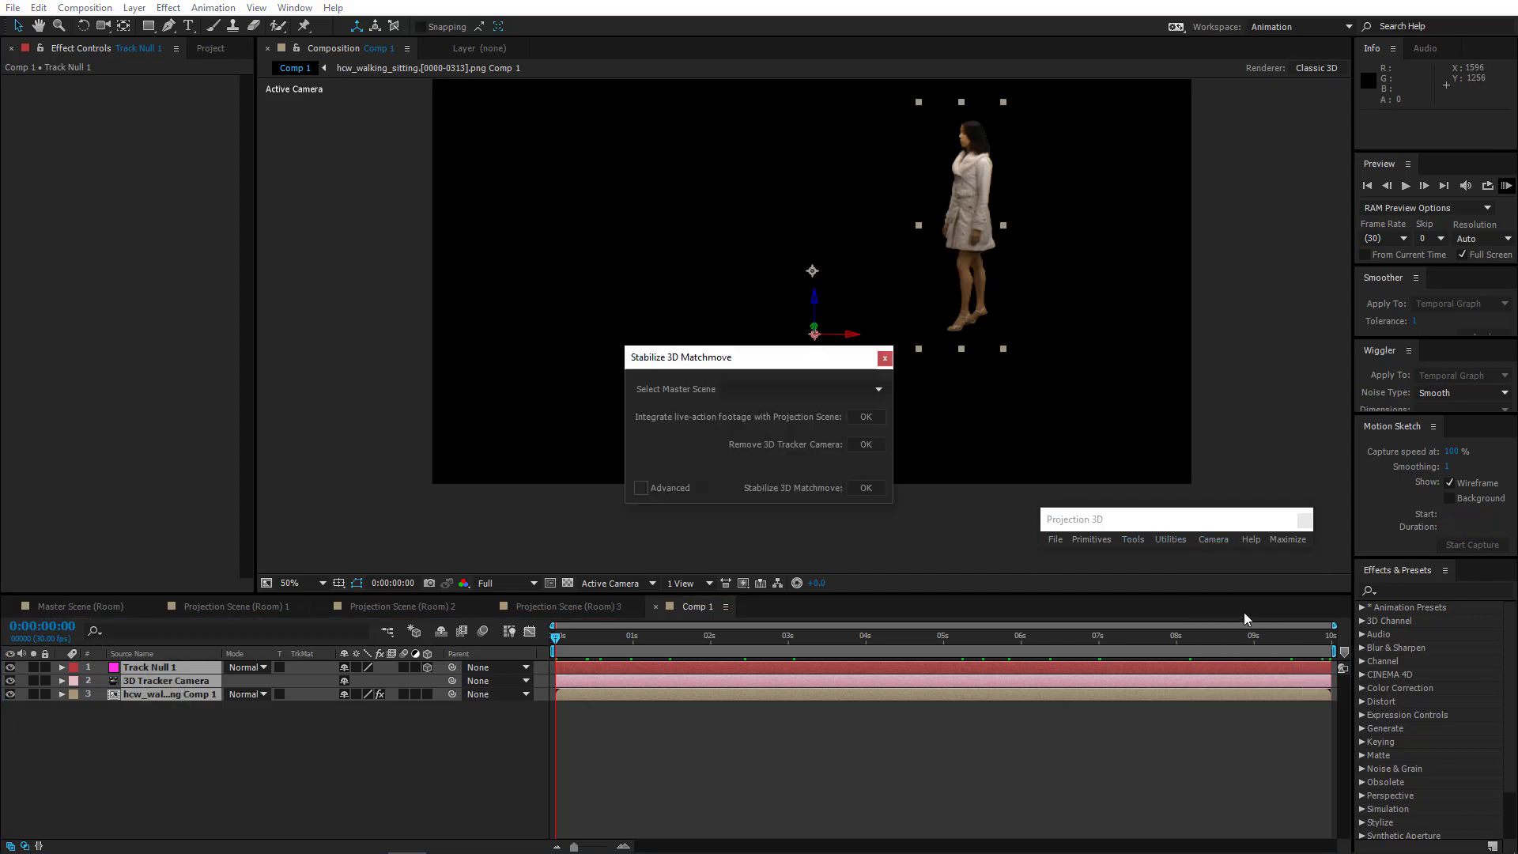
{"action": "left_click_drag", "start_coordinate": [734, 348], "coordinate": [1151, 353]}
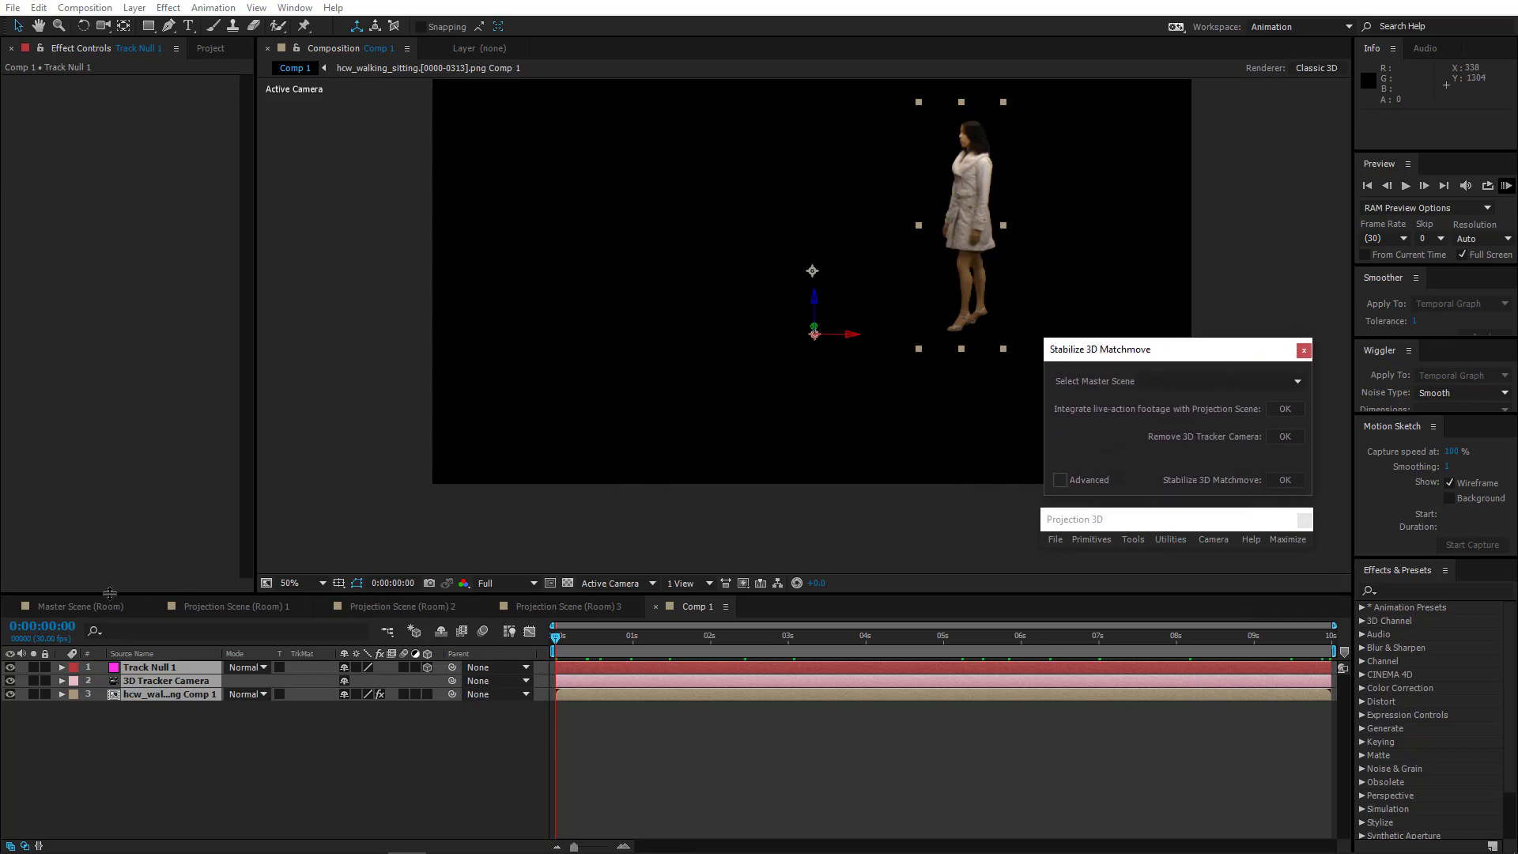
Integrate Comp 1's selected live-action layers into Master Scene (Room), and open that scene with its shy layers hidden
{"action": "left_click", "coordinate": [79, 606]}
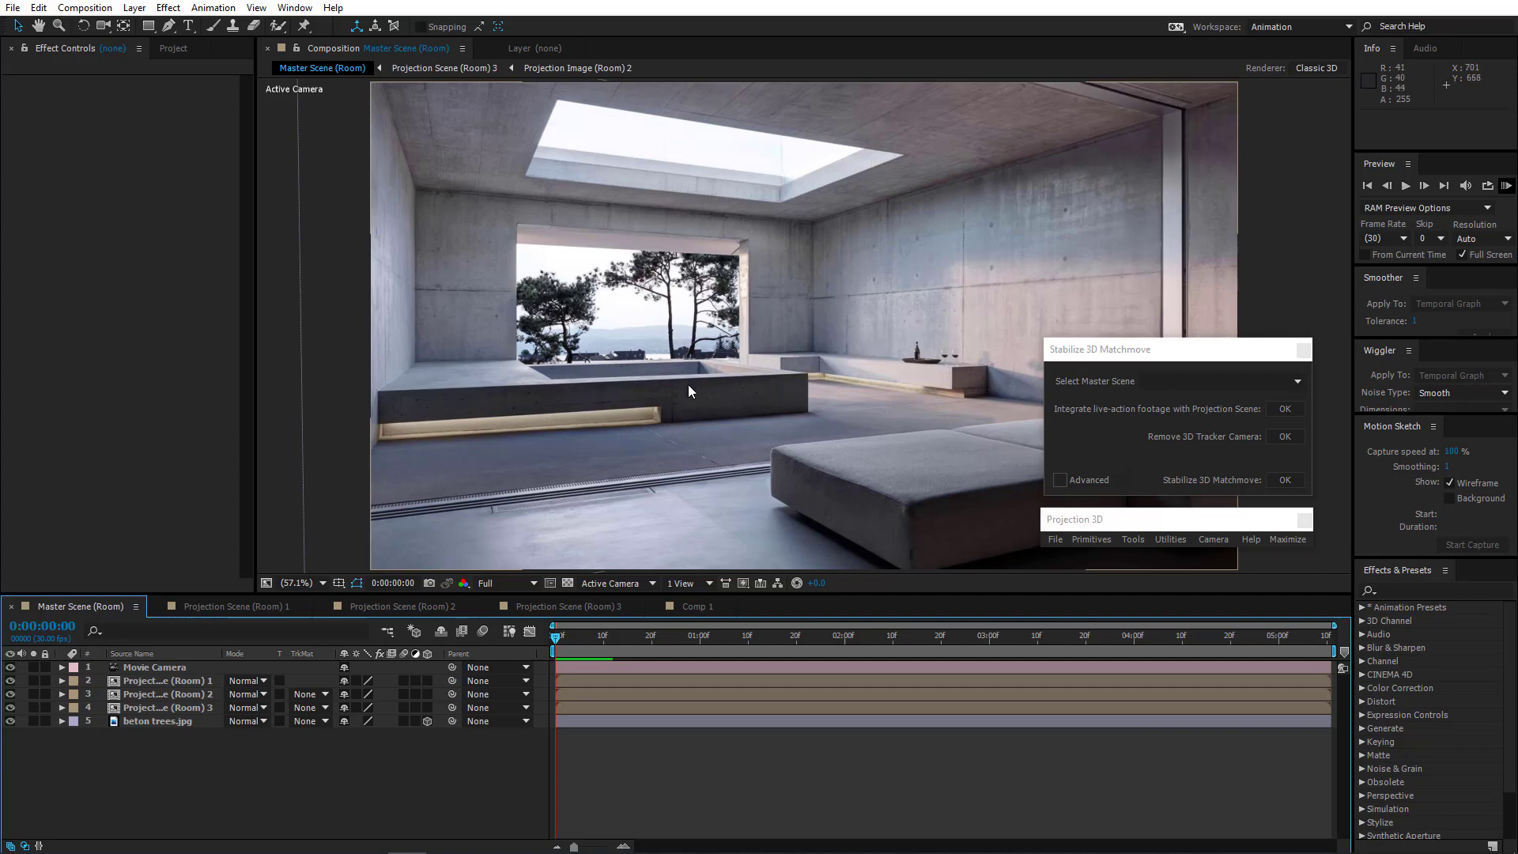
{"action": "left_click", "coordinate": [686, 606]}
{"action": "left_click", "coordinate": [1250, 382]}
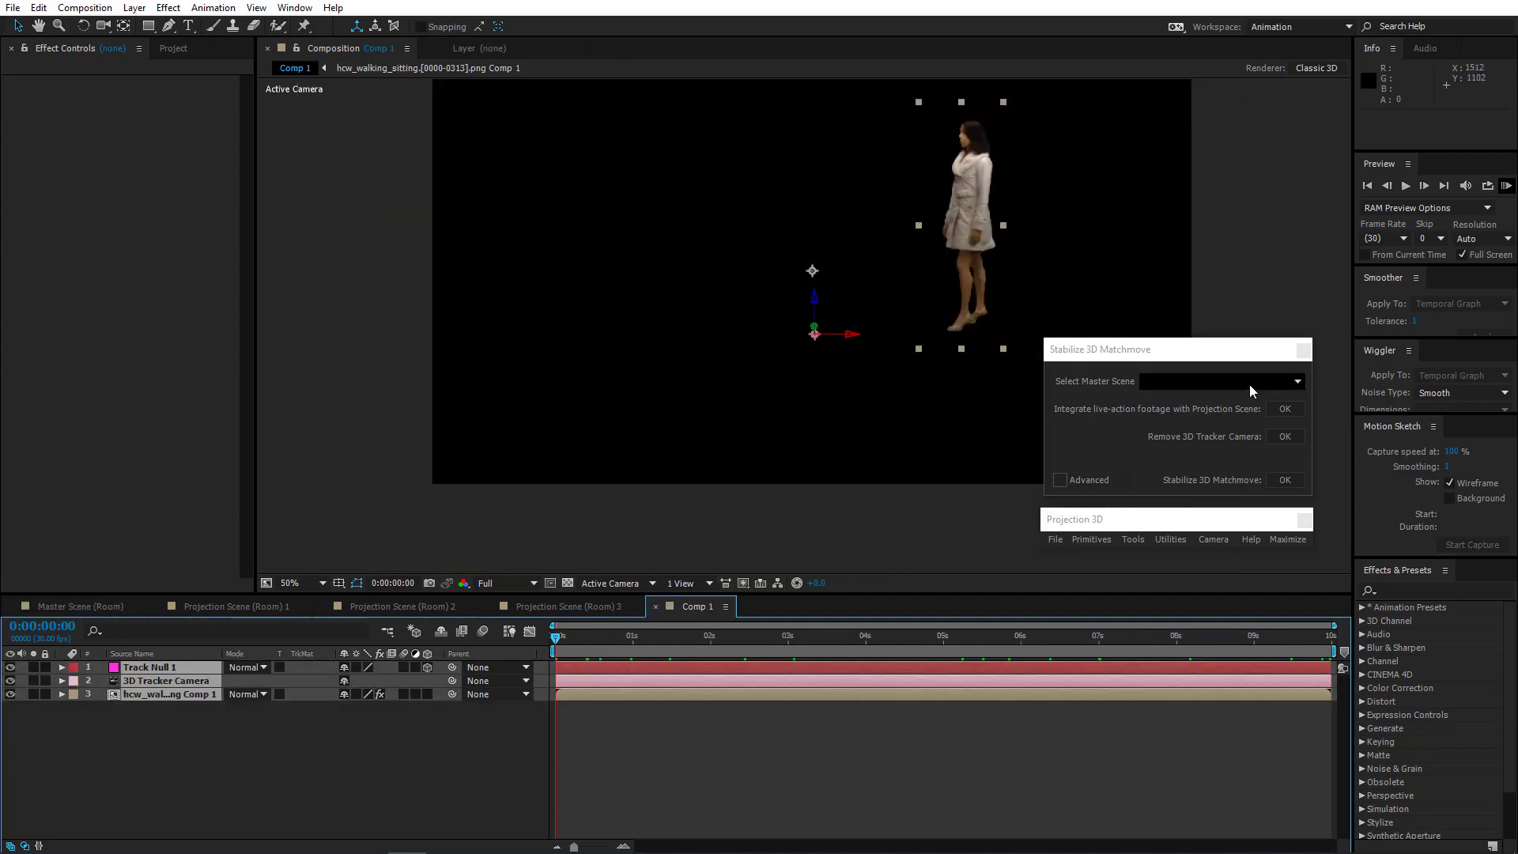
{"action": "left_click", "coordinate": [1193, 398]}
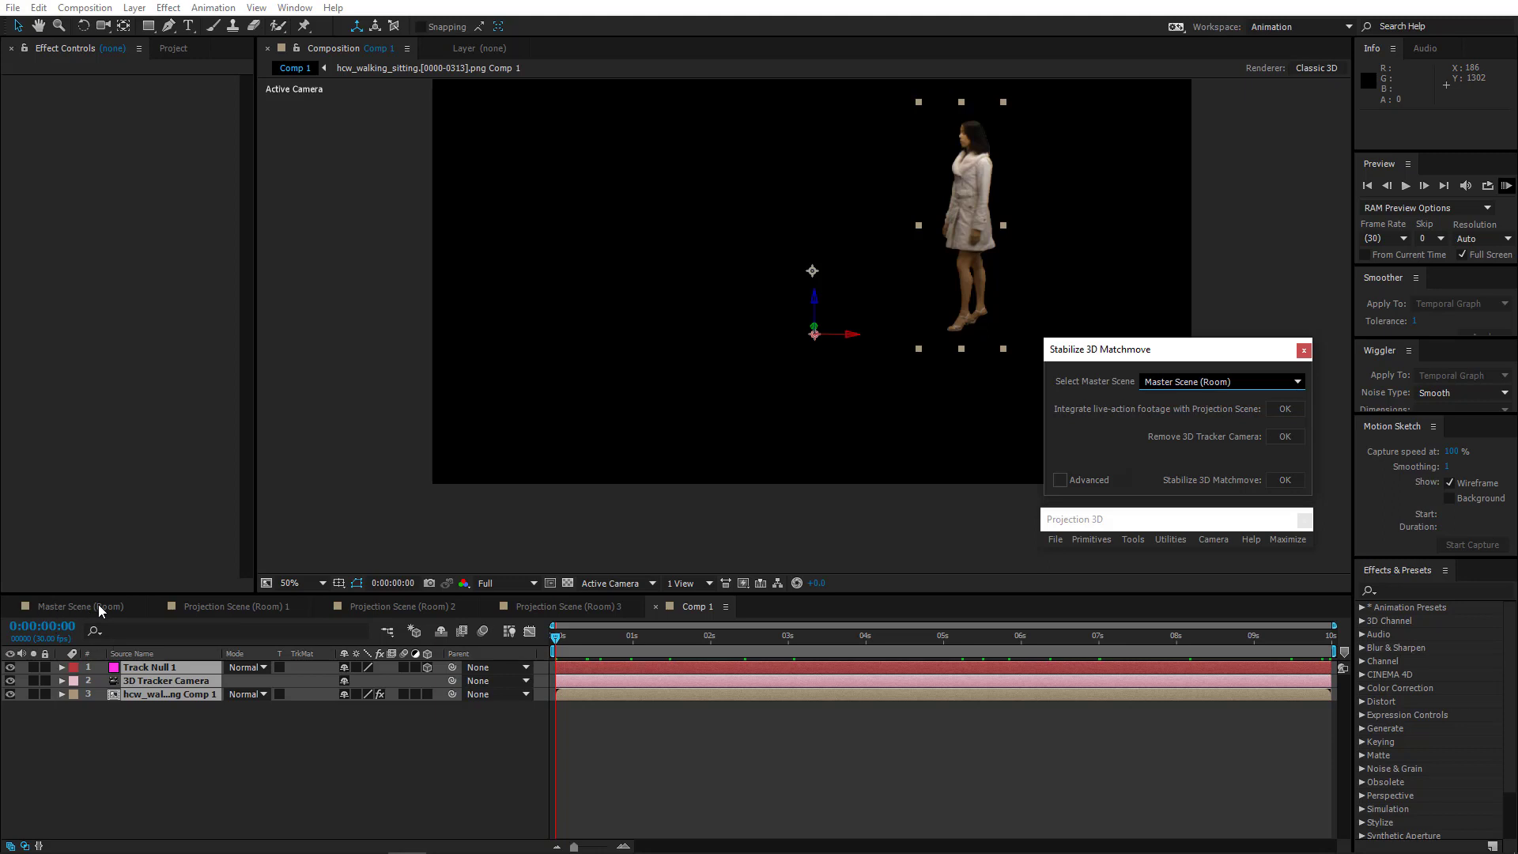
{"action": "left_click", "coordinate": [1278, 410]}
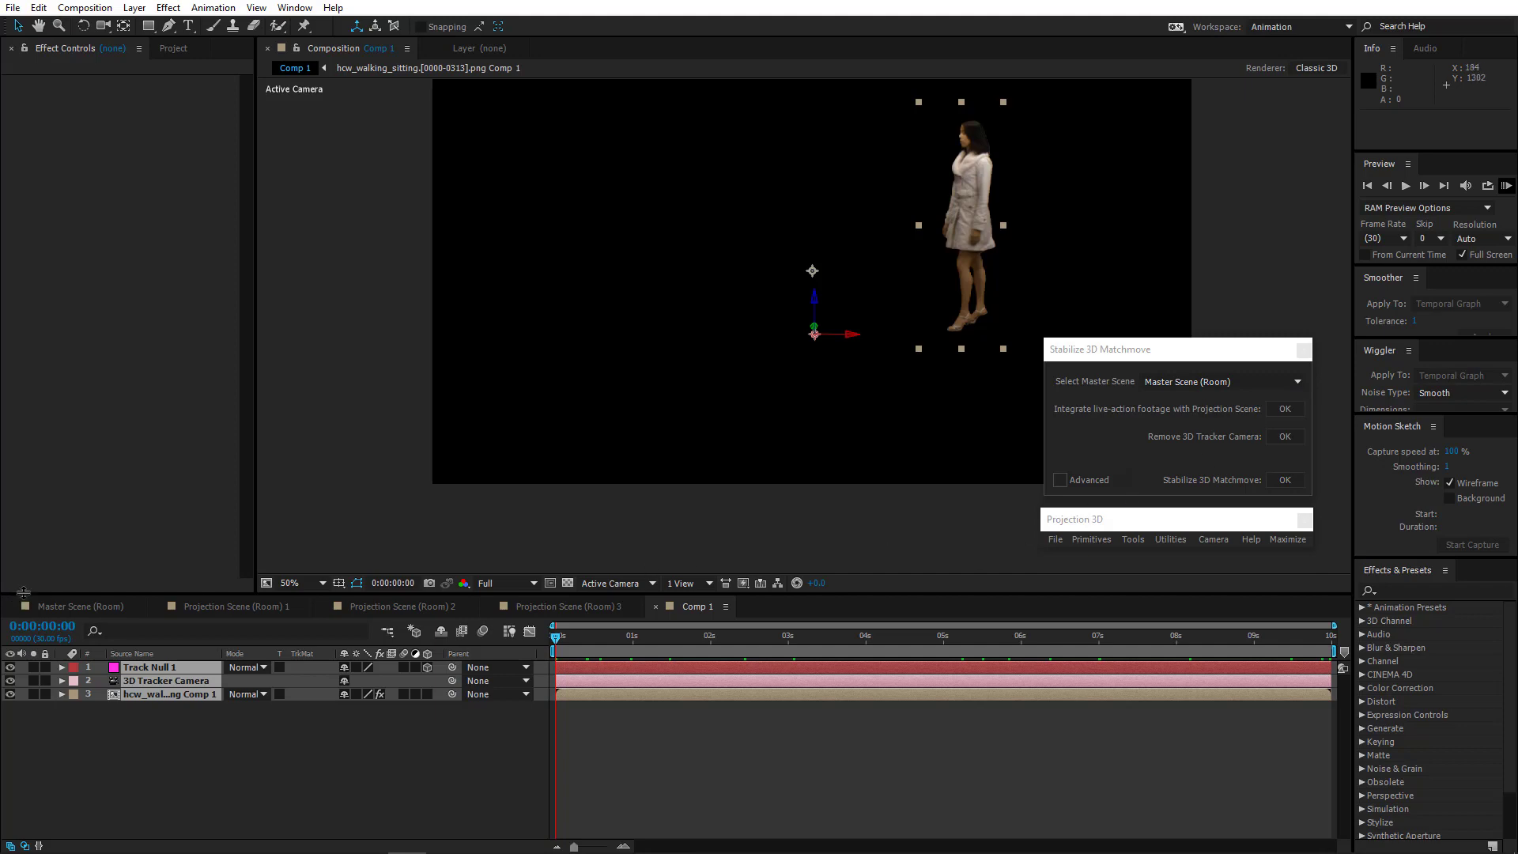
{"action": "left_click", "coordinate": [53, 606]}
{"action": "left_click", "coordinate": [441, 631]}
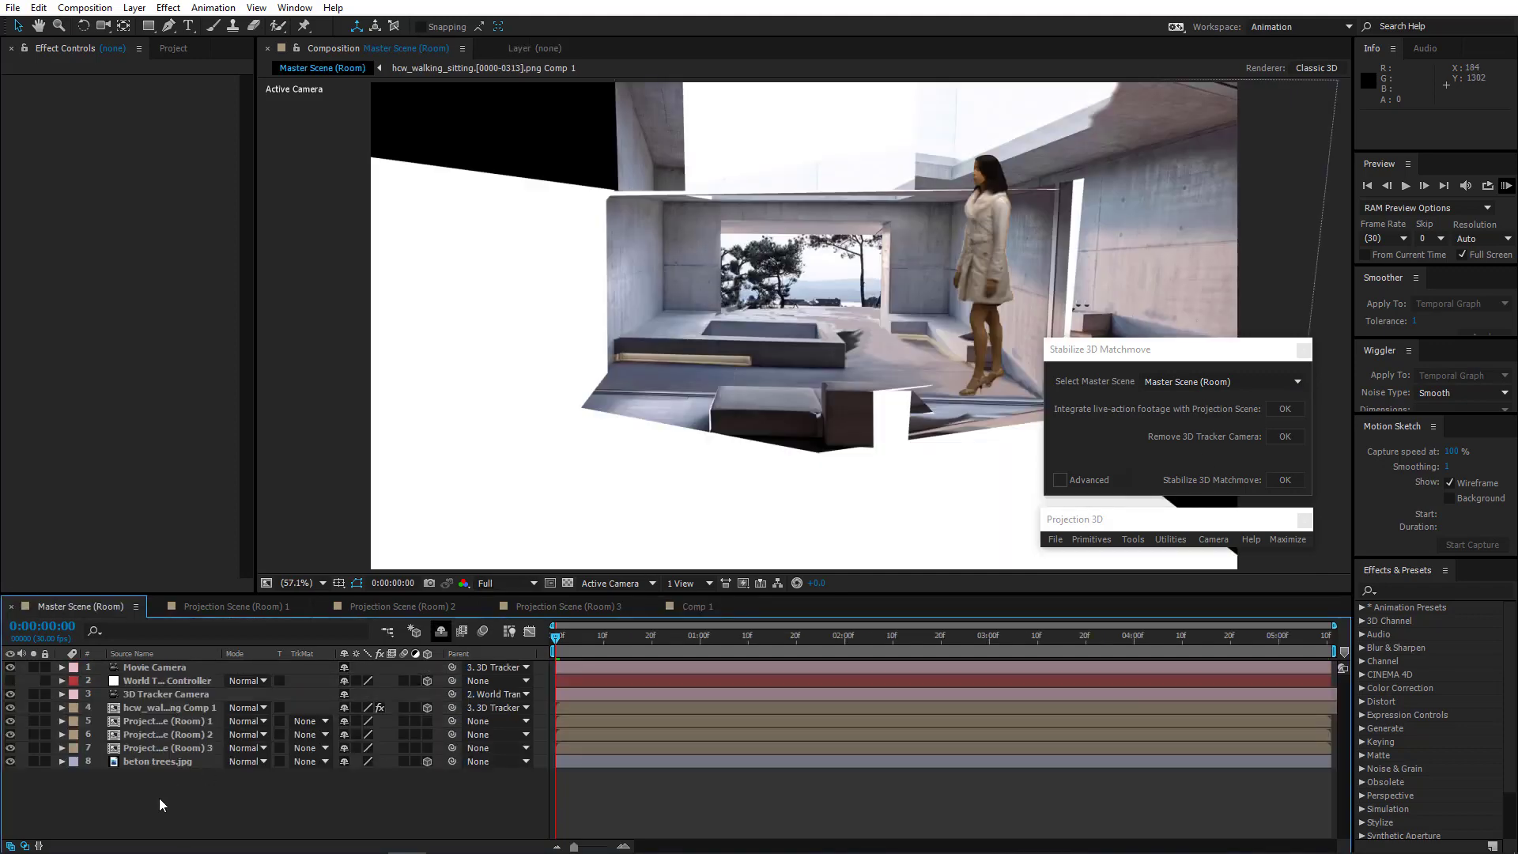
Set the World Transform Controller's scale to 14% in Master Scene (Room)
{"action": "left_click", "coordinate": [169, 680]}
{"action": "key", "text": "s"}
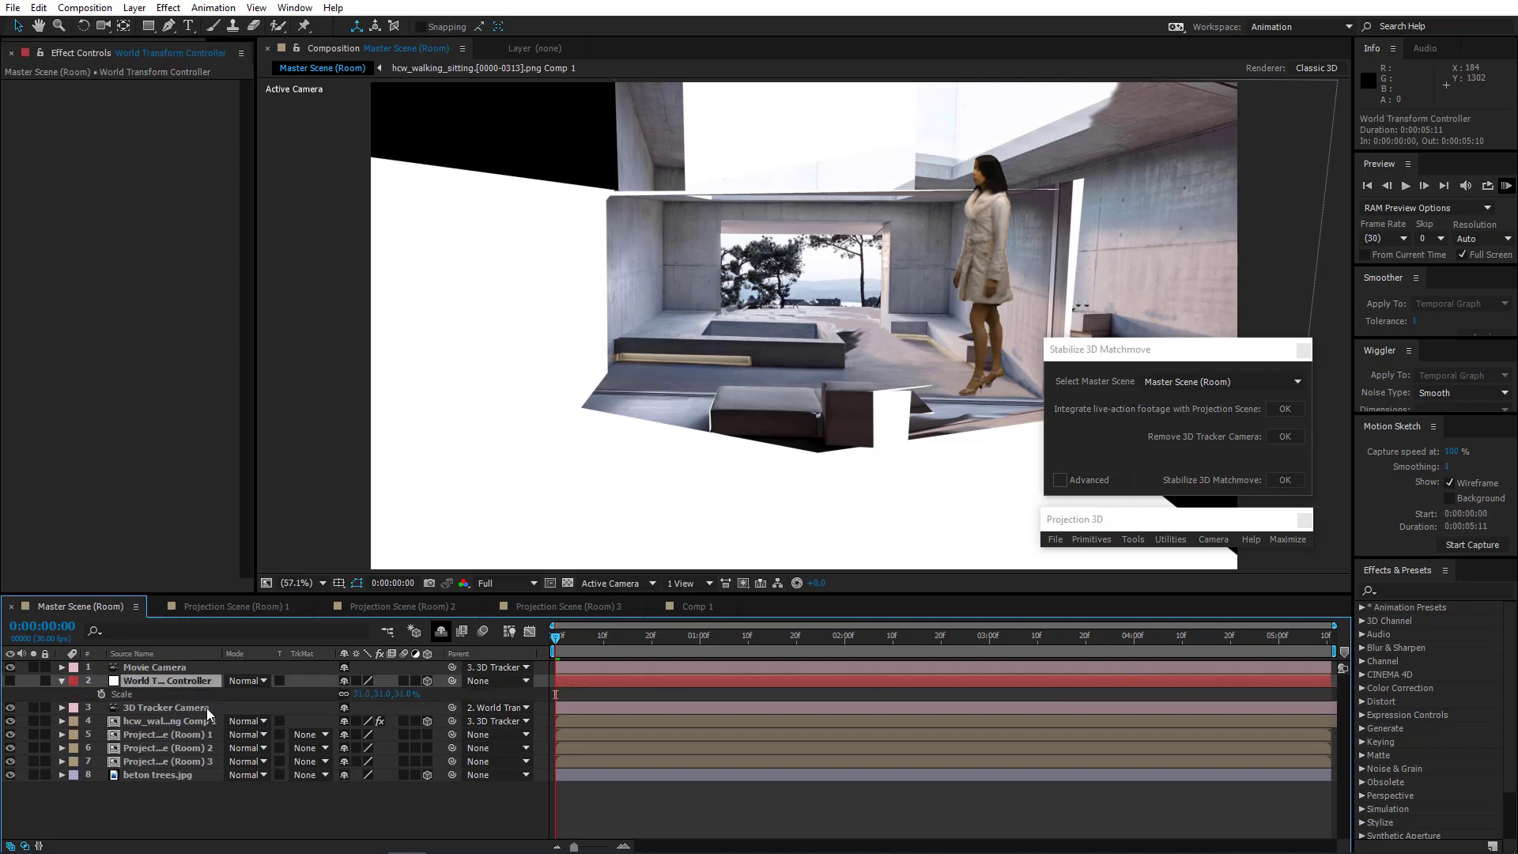
{"action": "left_click", "coordinate": [358, 695]}
{"action": "key", "text": "Return"}
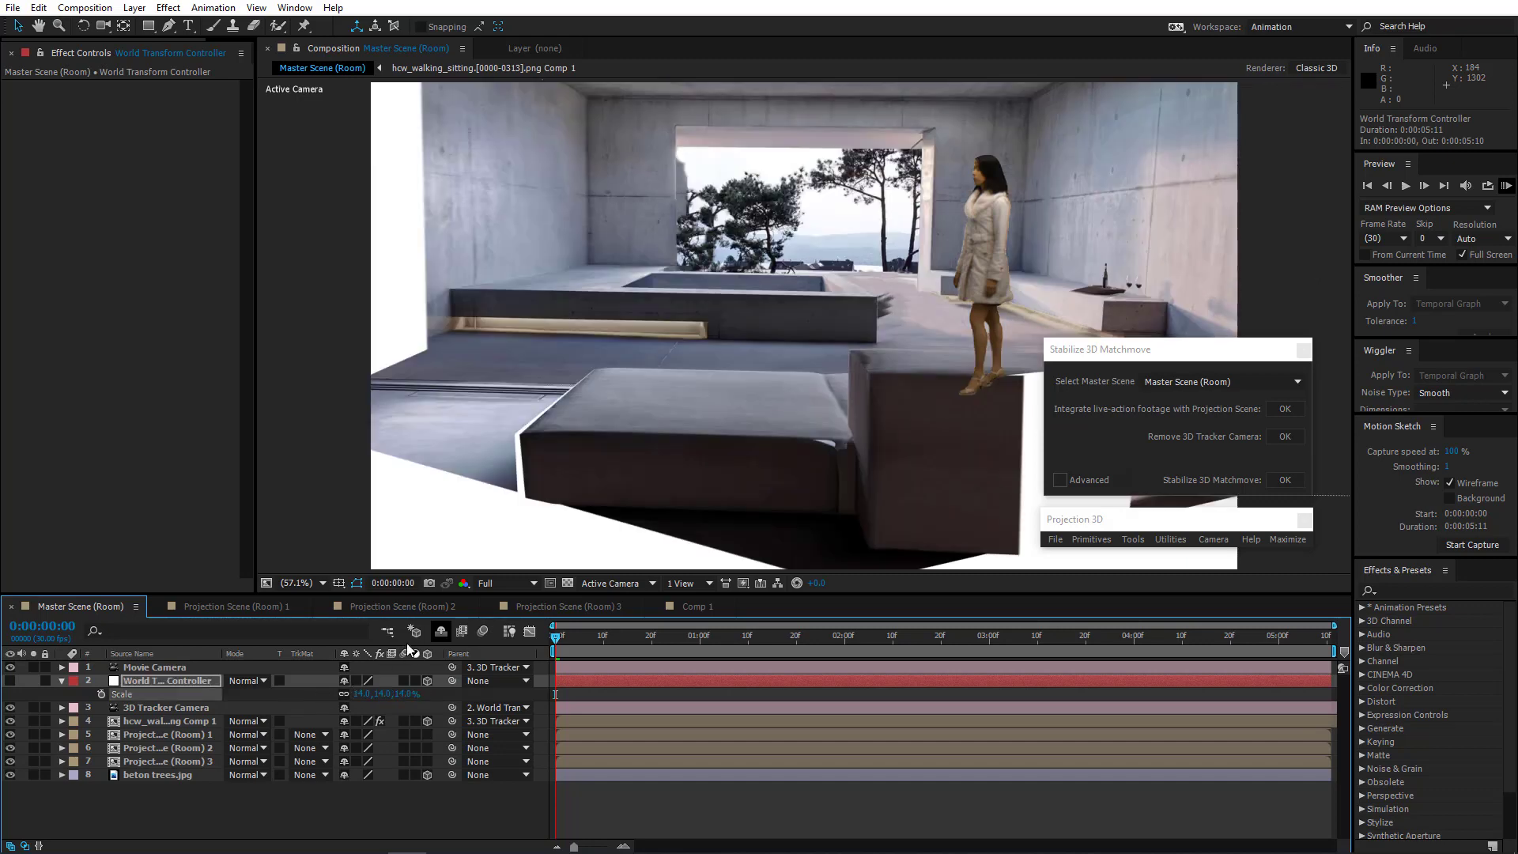
Lower the preview resolution to Third and move the World Transform Controller along Z to about 1194
{"action": "left_click", "coordinate": [491, 585]}
{"action": "left_click", "coordinate": [498, 664]}
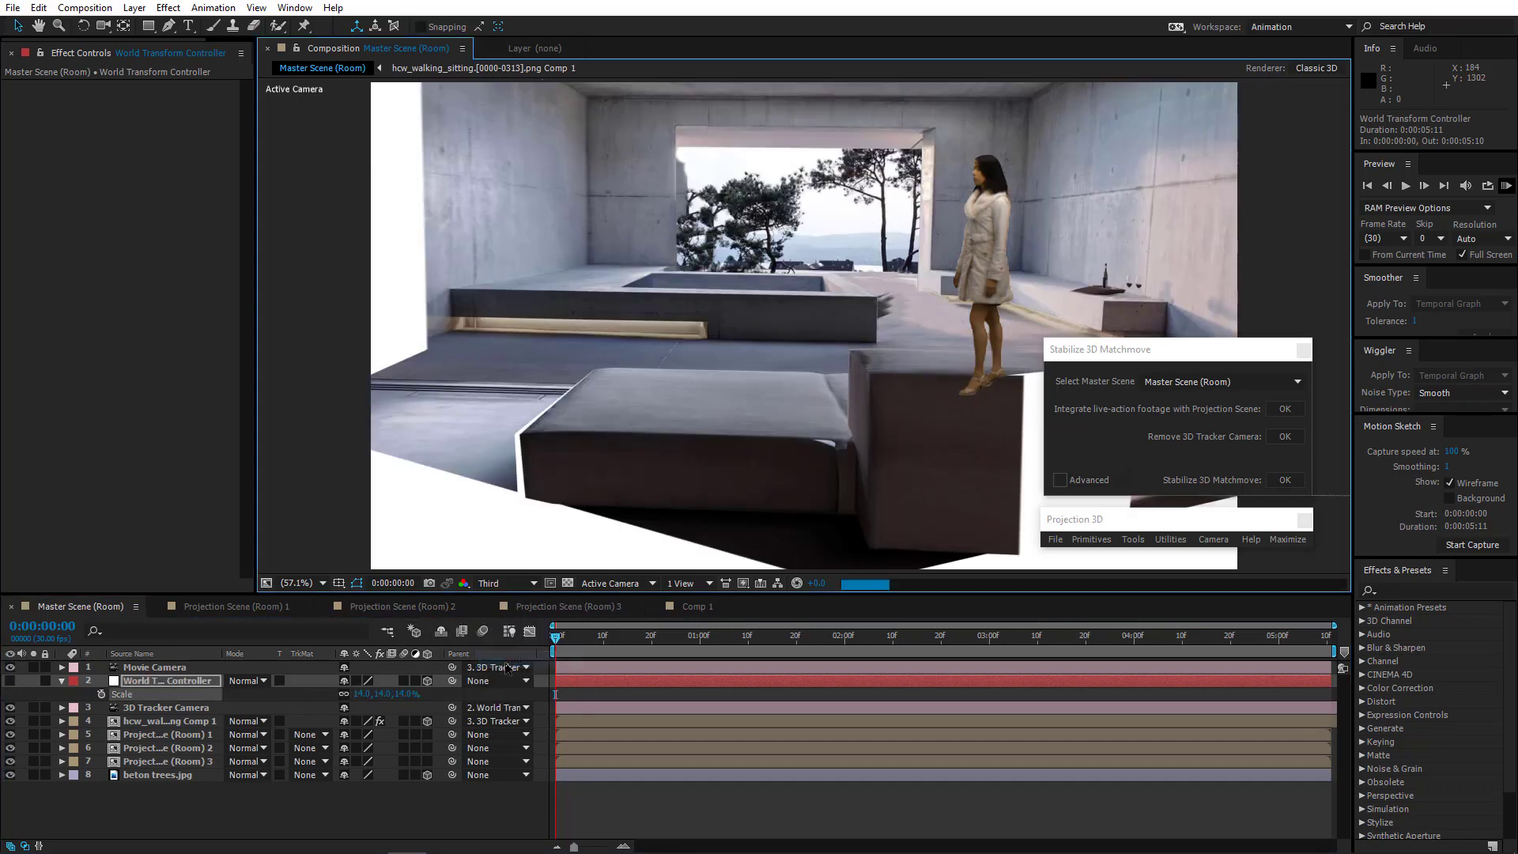
{"action": "left_click", "coordinate": [179, 683]}
{"action": "key", "text": "p"}
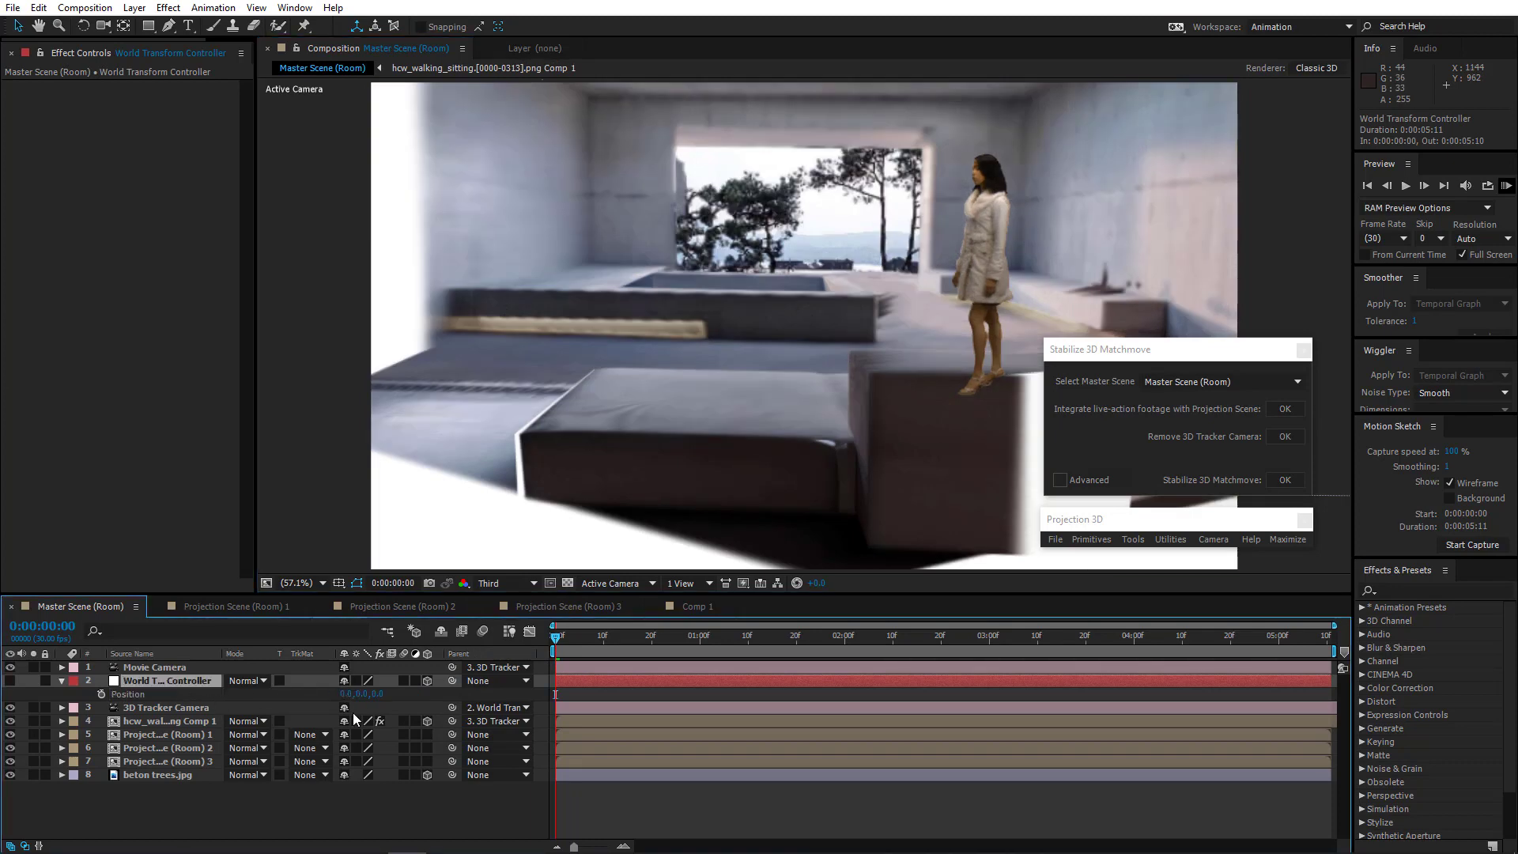
{"action": "left_click_drag", "start_coordinate": [377, 699], "coordinate": [1273, 648]}
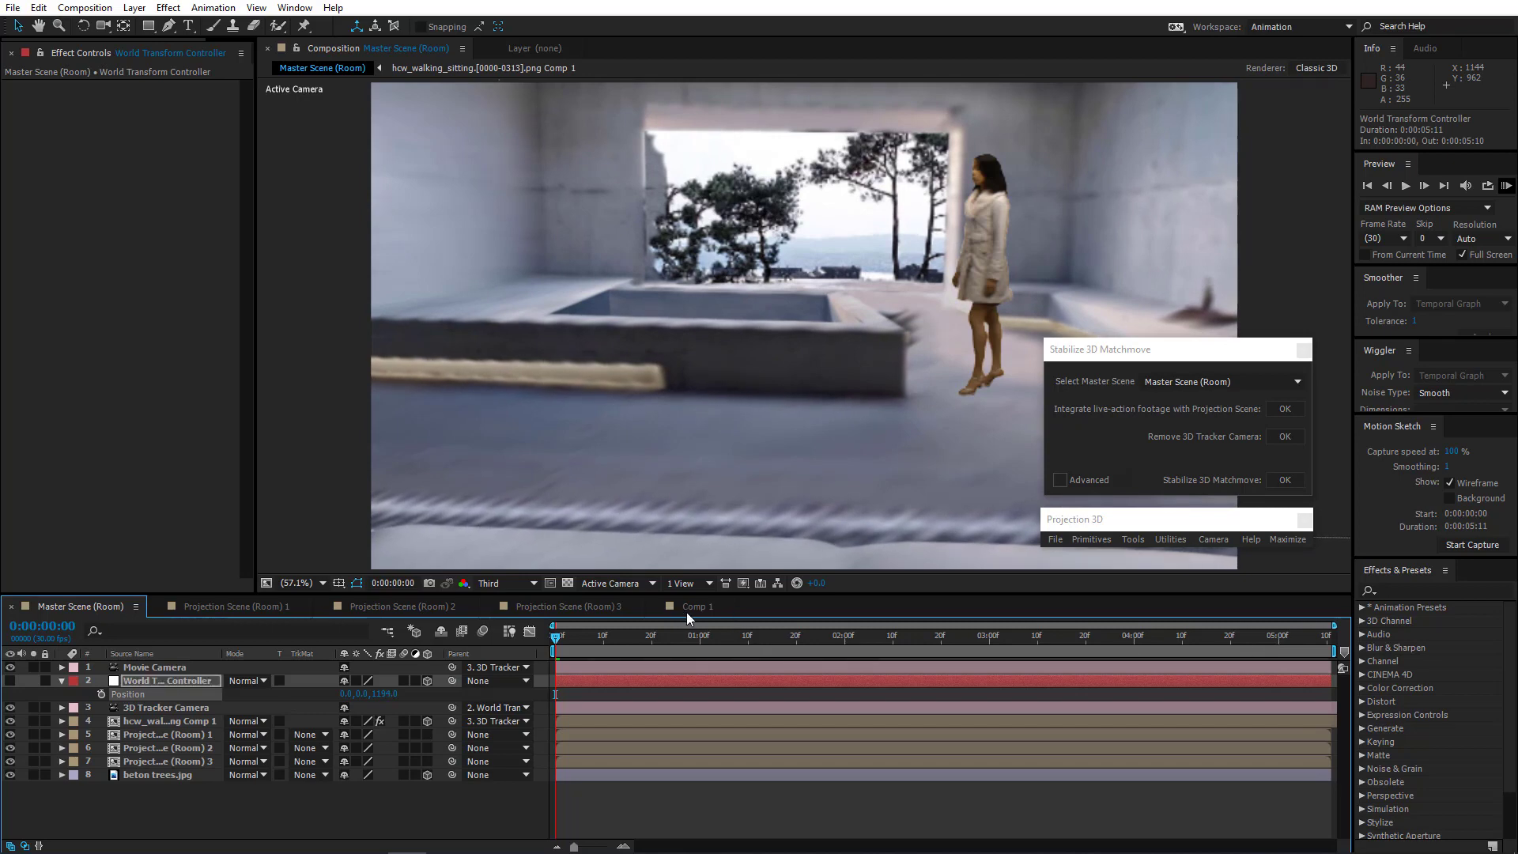
Rotate the World Transform Controller about Y to roughly 22° and check the woman's placement up to the last frame
{"action": "key", "text": "r"}
{"action": "left_click_drag", "start_coordinate": [367, 719], "coordinate": [381, 716]}
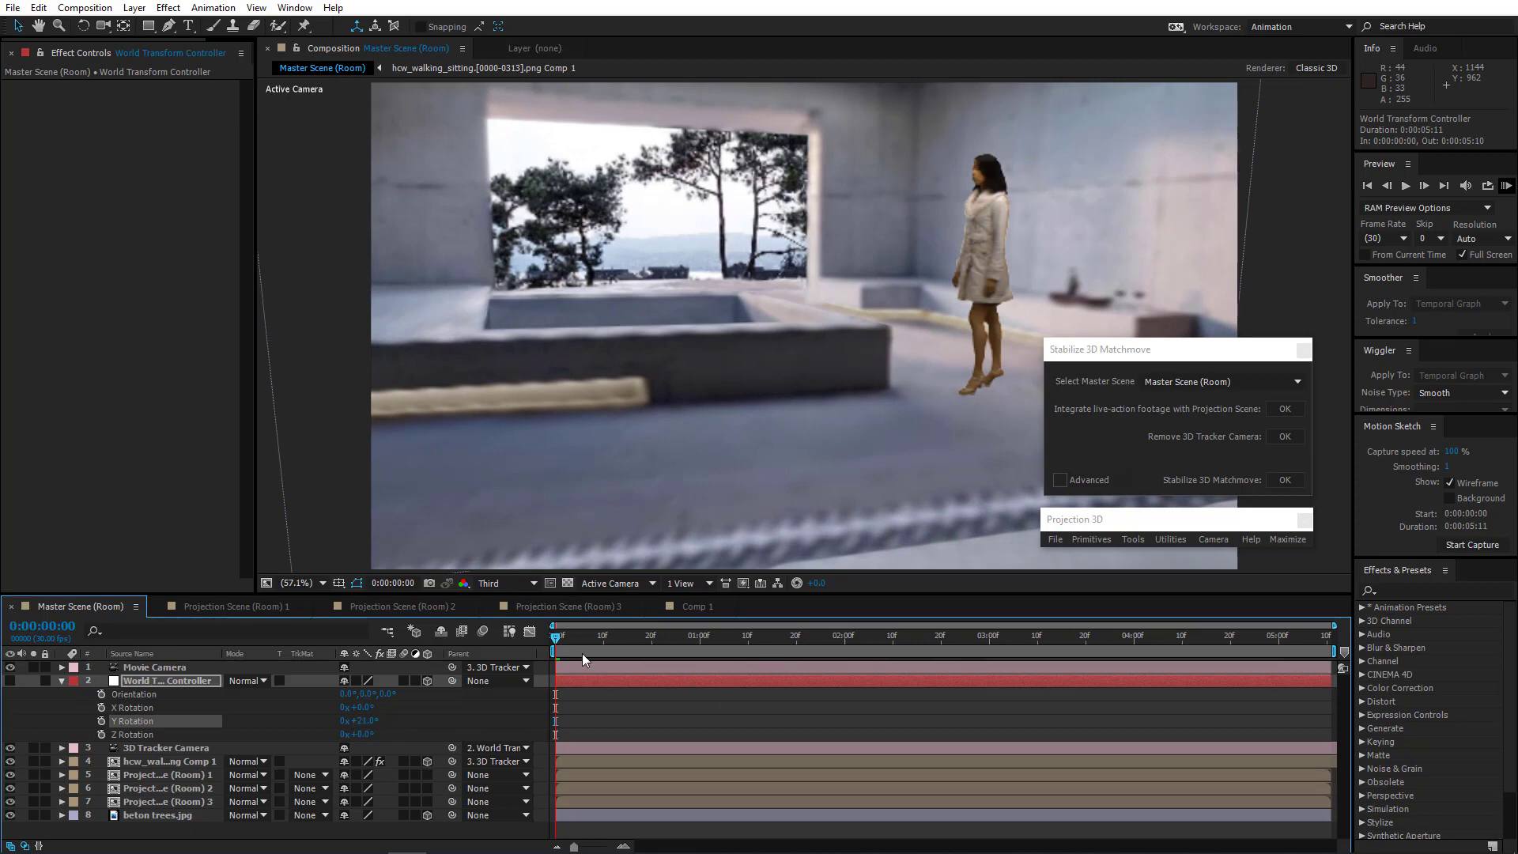
{"action": "left_click_drag", "start_coordinate": [610, 645], "coordinate": [1416, 652]}
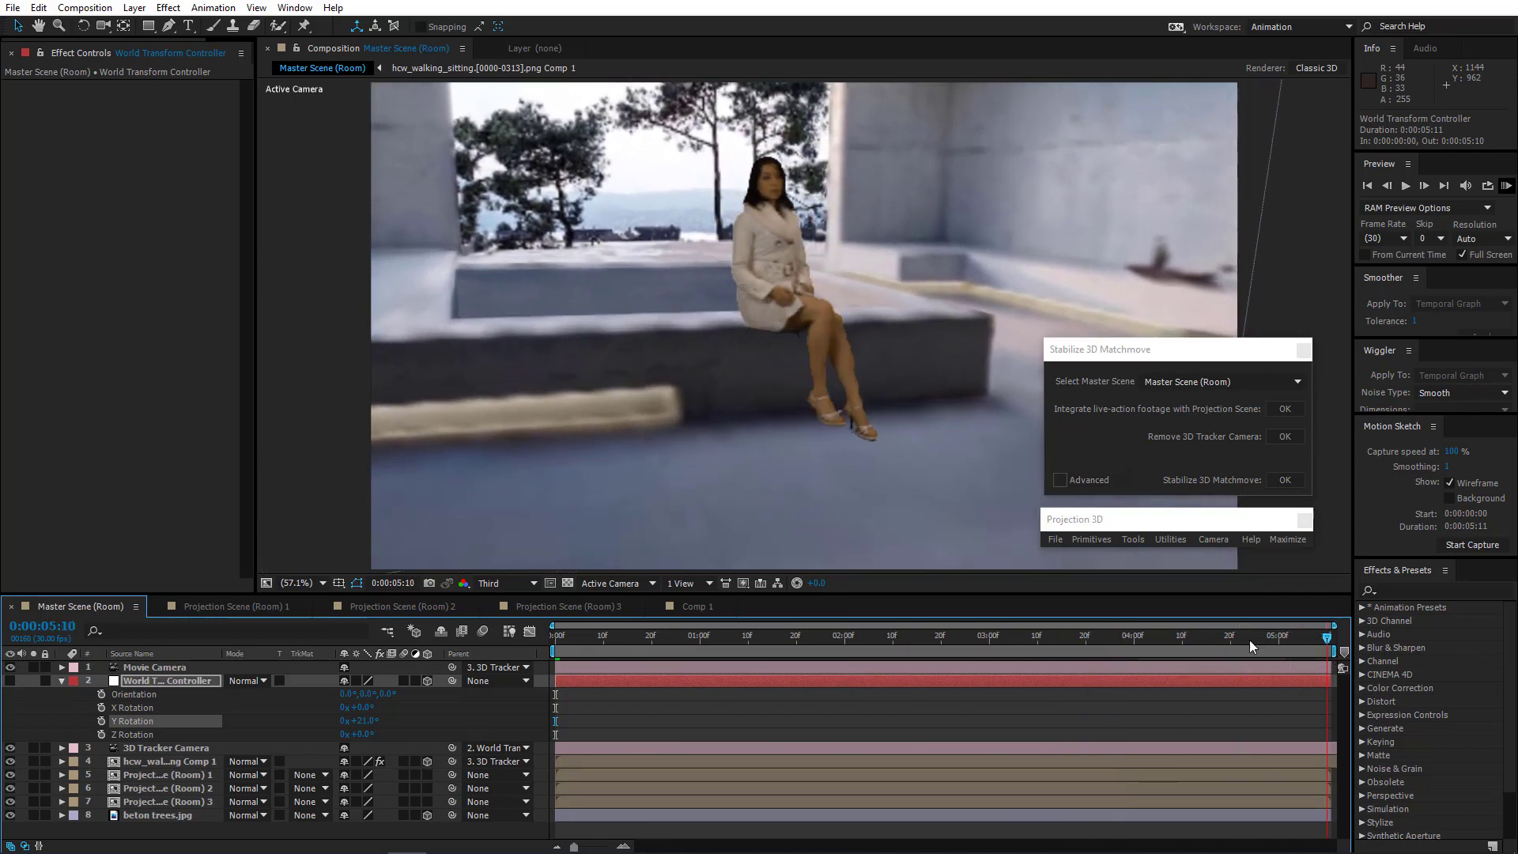
Move the World Transform Controller along Z to about 1212, checking the woman against the low wall throughout the timeline
{"action": "left_click_drag", "start_coordinate": [1250, 640], "coordinate": [1352, 654]}
{"action": "key", "text": "p"}
{"action": "left_click_drag", "start_coordinate": [388, 695], "coordinate": [400, 694]}
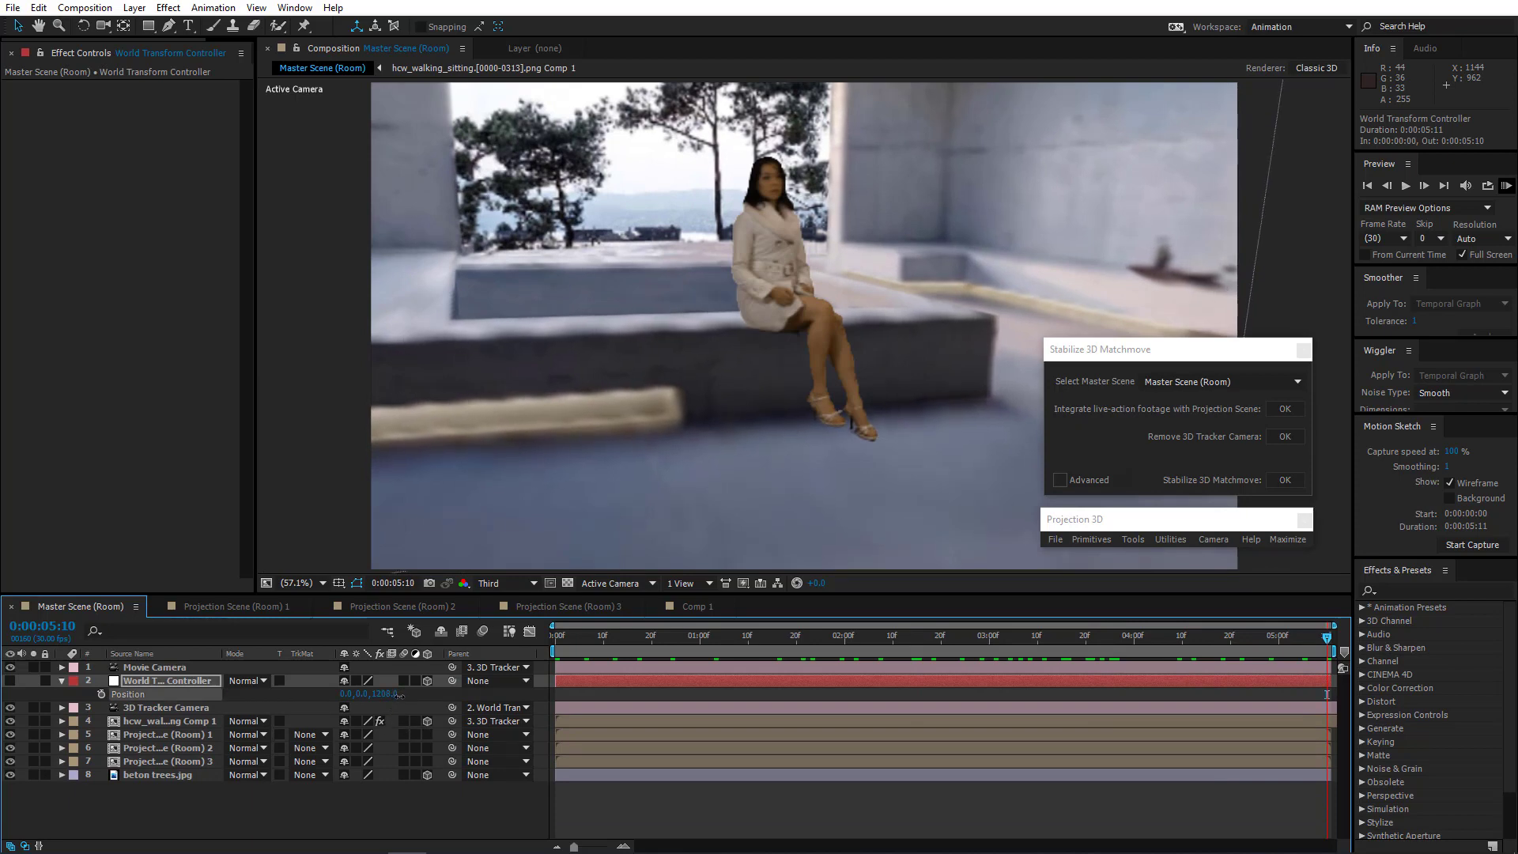
{"action": "left_click_drag", "start_coordinate": [566, 637], "coordinate": [1464, 653]}
{"action": "left_click_drag", "start_coordinate": [391, 693], "coordinate": [395, 695]}
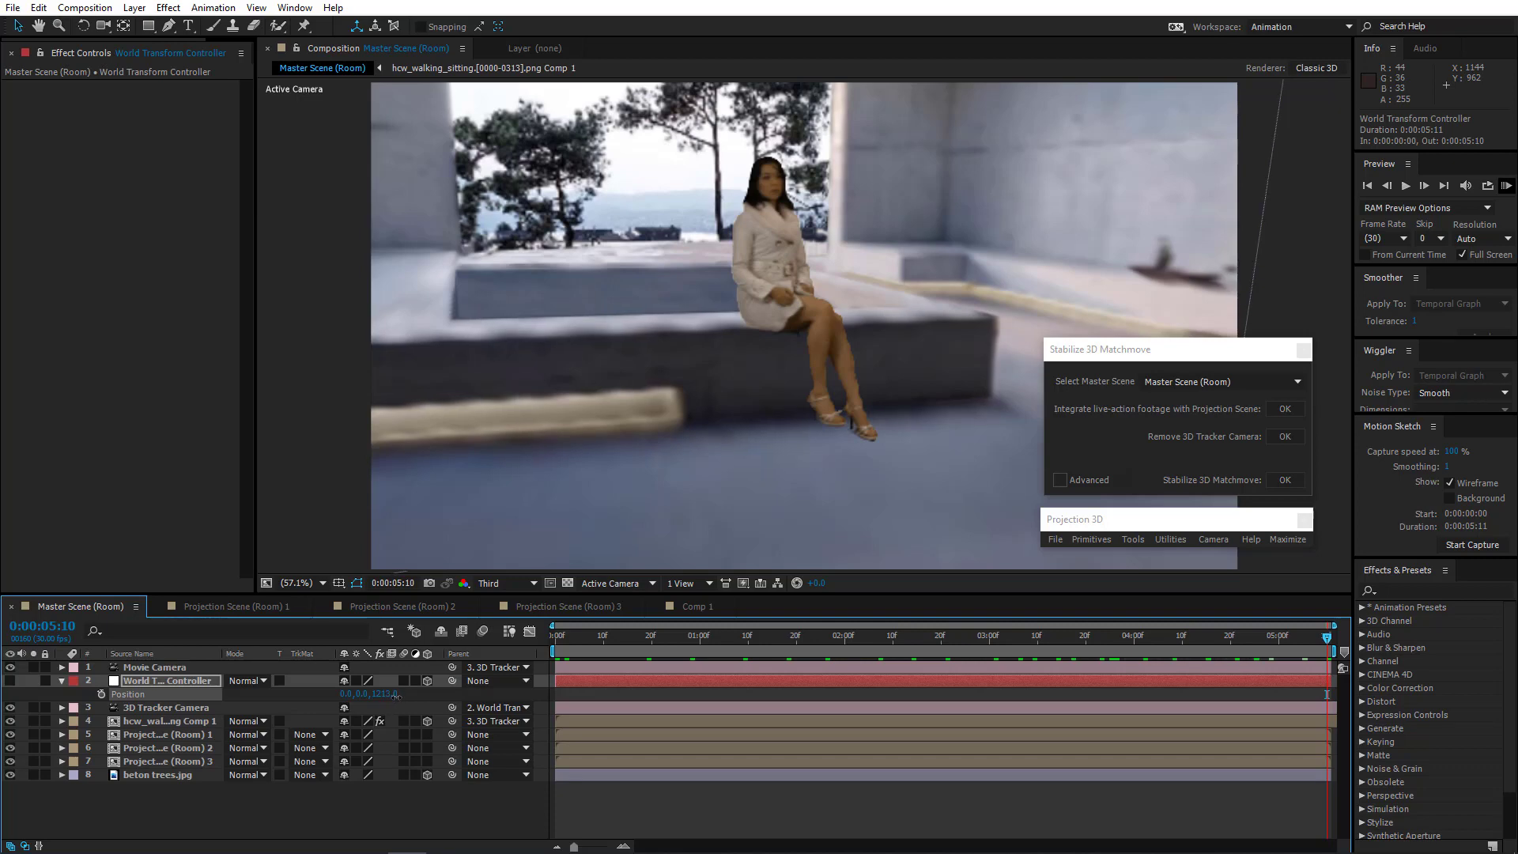
{"action": "mouse_move", "coordinate": [544, 650]}
{"action": "left_mouse_down"}
{"action": "mouse_move", "coordinate": [1249, 647]}
{"action": "mouse_move", "coordinate": [1132, 662]}
{"action": "mouse_move", "coordinate": [555, 650]}
{"action": "left_mouse_up"}
Raise the preview resolution to Half and try a Y rotation of 21° on the World Transform Controller, then undo the rotation
{"action": "left_click", "coordinate": [498, 589]}
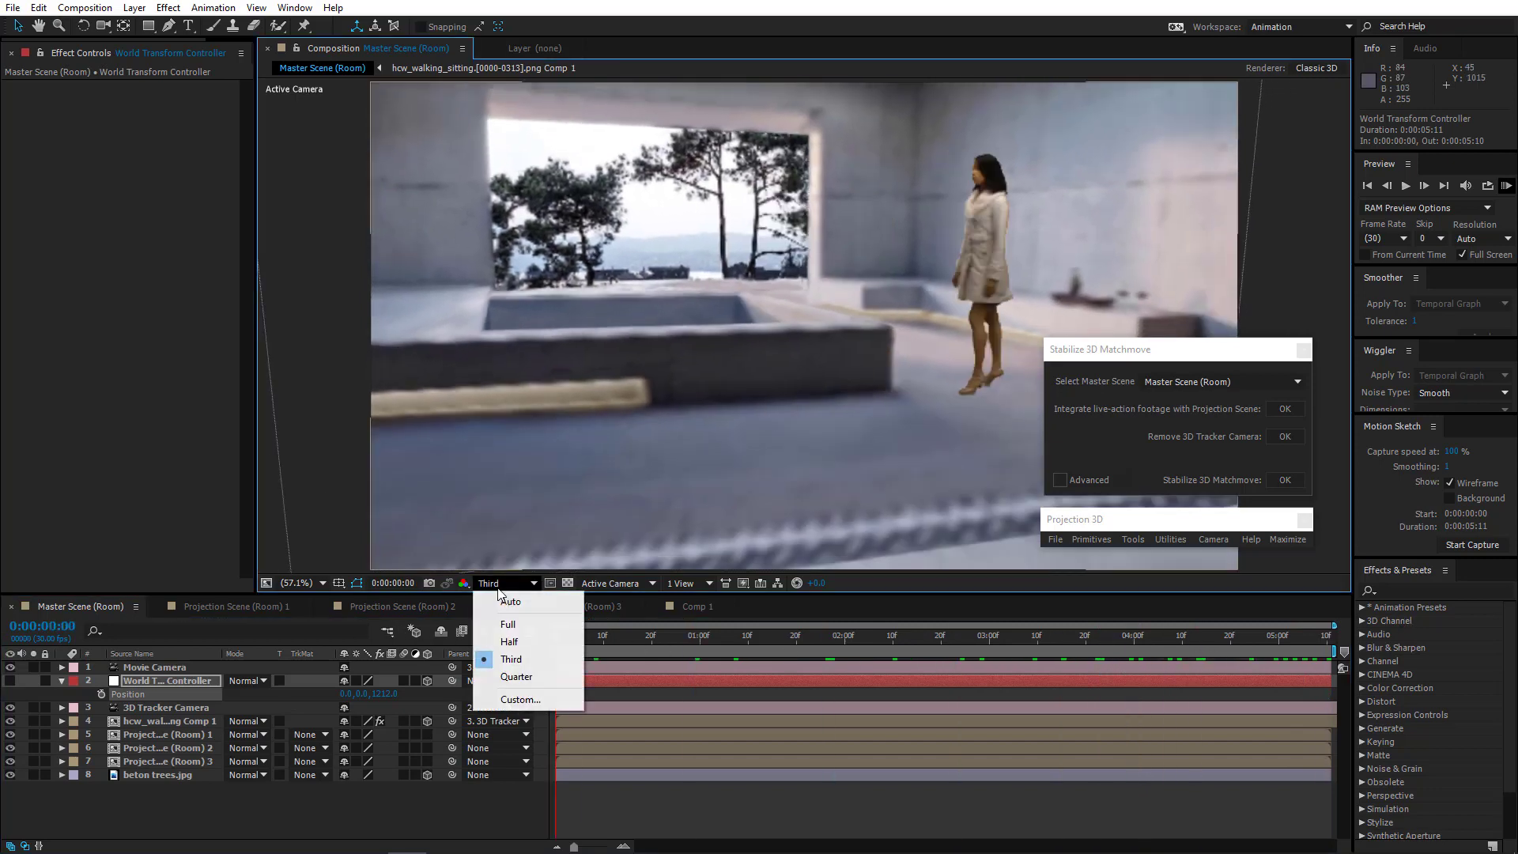
{"action": "left_click", "coordinate": [509, 641]}
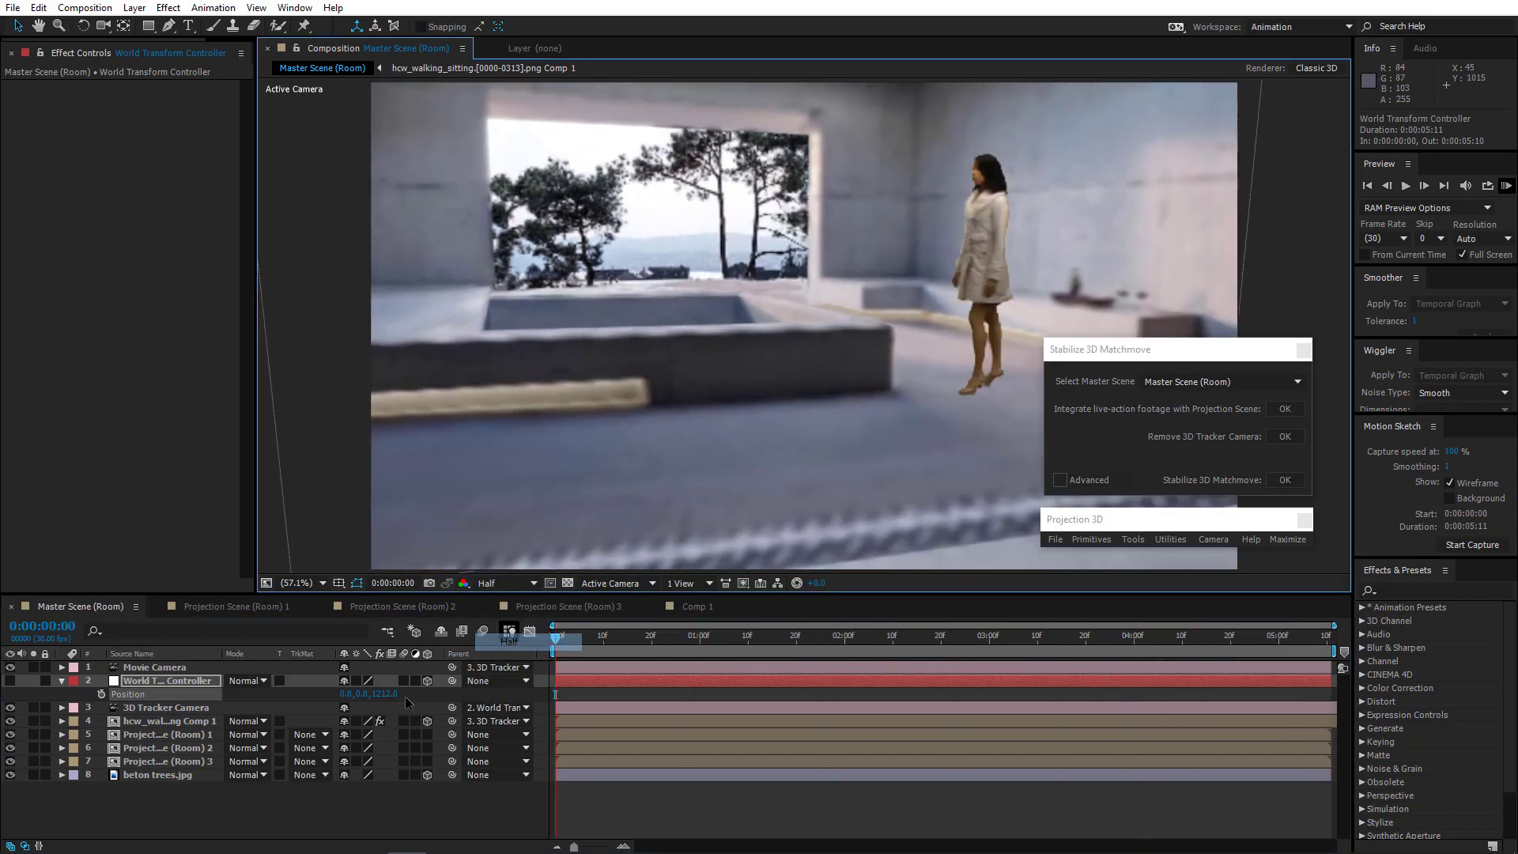
{"action": "left_click", "coordinate": [157, 680]}
{"action": "key", "text": "r"}
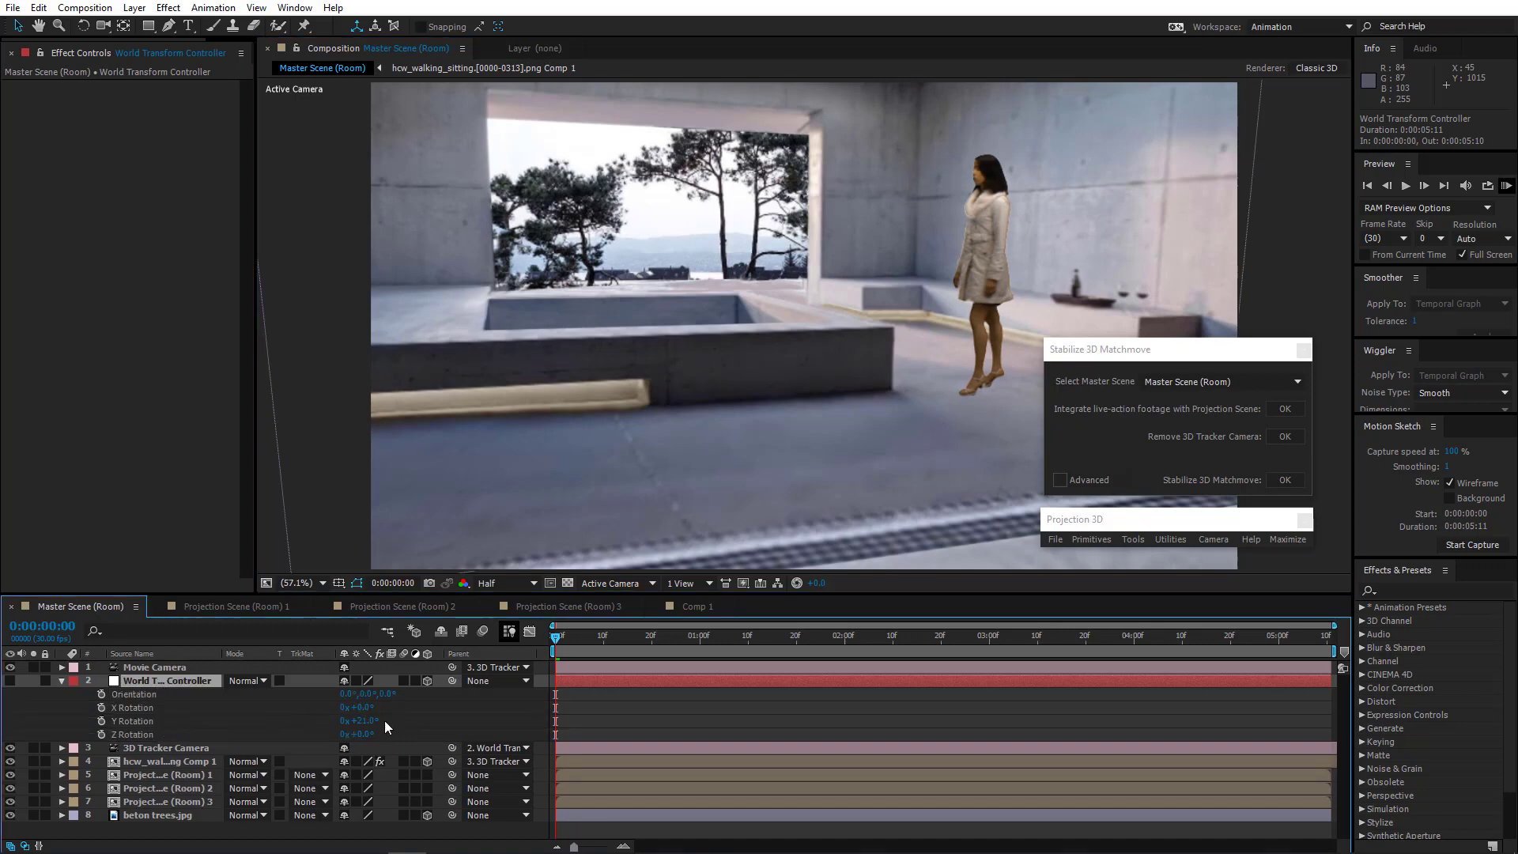
{"action": "left_click", "coordinate": [362, 720]}
{"action": "type", "text": "21"}
{"action": "key", "text": "Return"}
{"action": "left_click_drag", "start_coordinate": [822, 638], "coordinate": [1387, 643]}
{"action": "key", "text": "ctrl+z"}
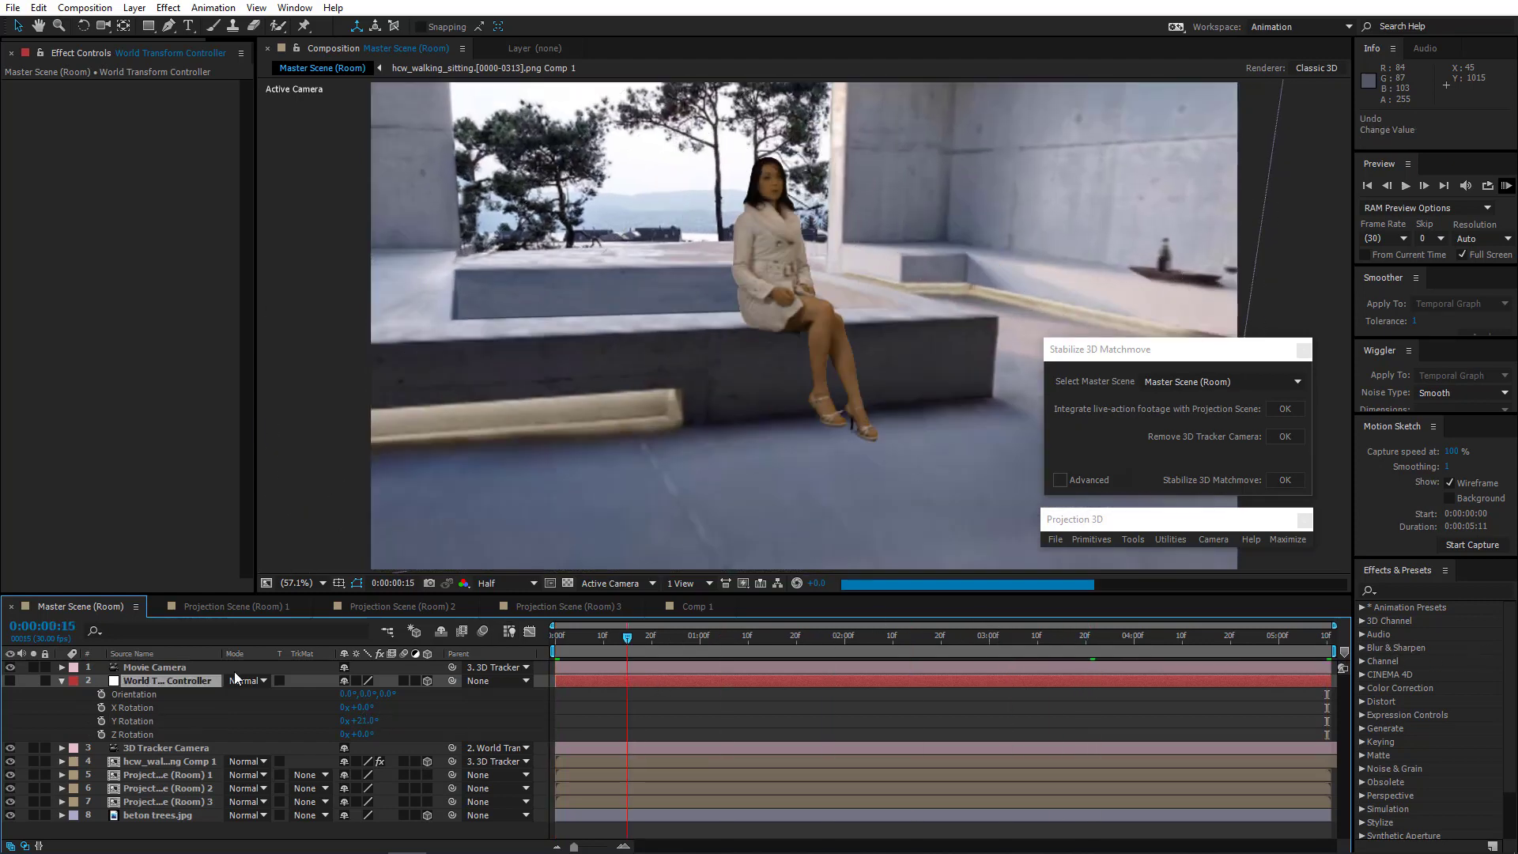
Add position and orientation keyframes to the Movie Camera at the first frame and show only its animated properties
{"action": "key", "text": "Home"}
{"action": "left_click", "coordinate": [62, 681]}
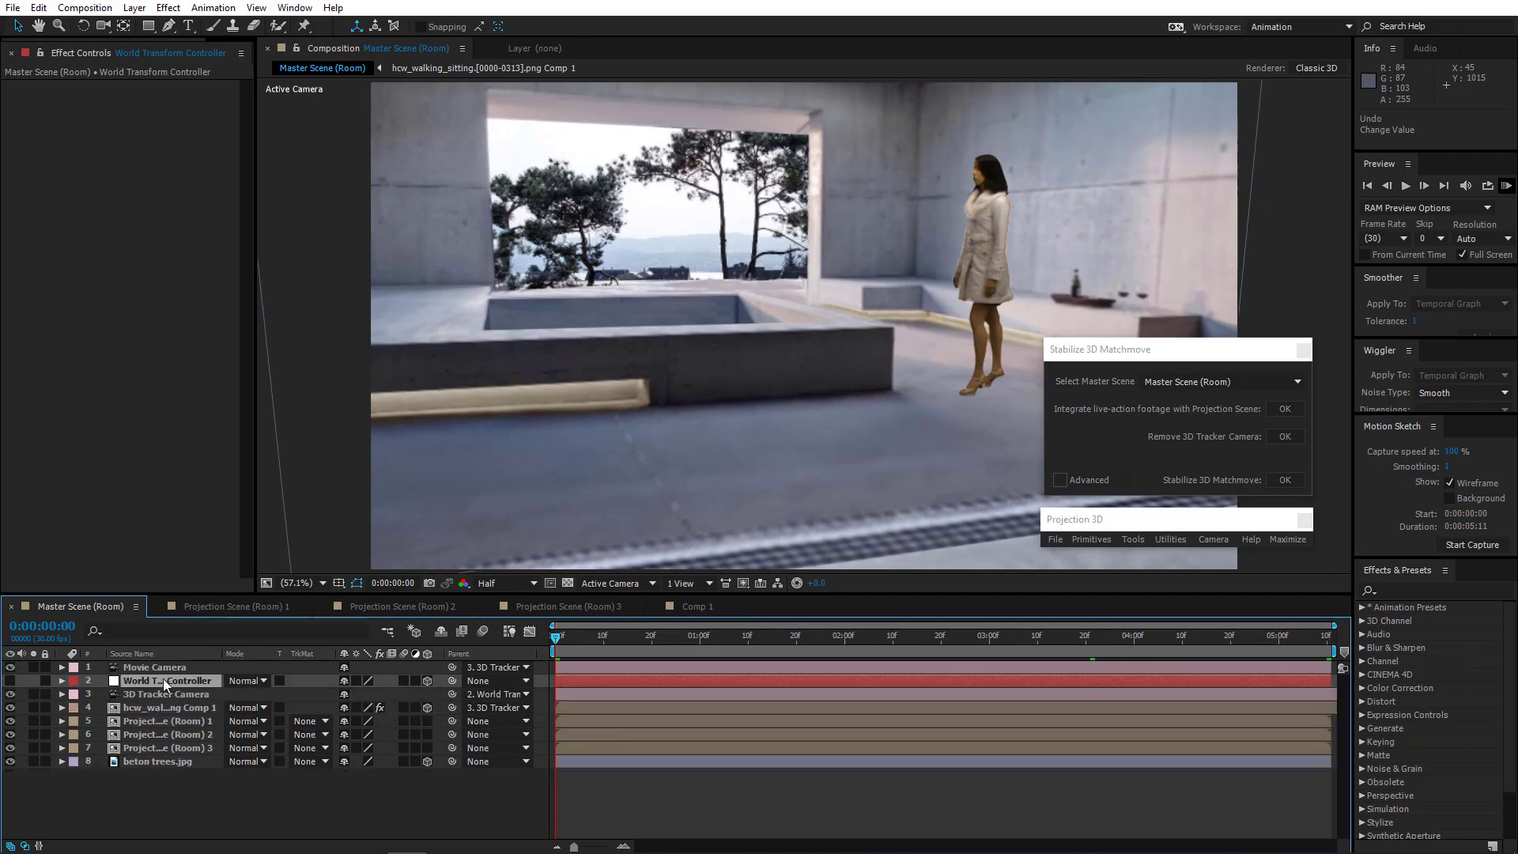
{"action": "left_click", "coordinate": [169, 667]}
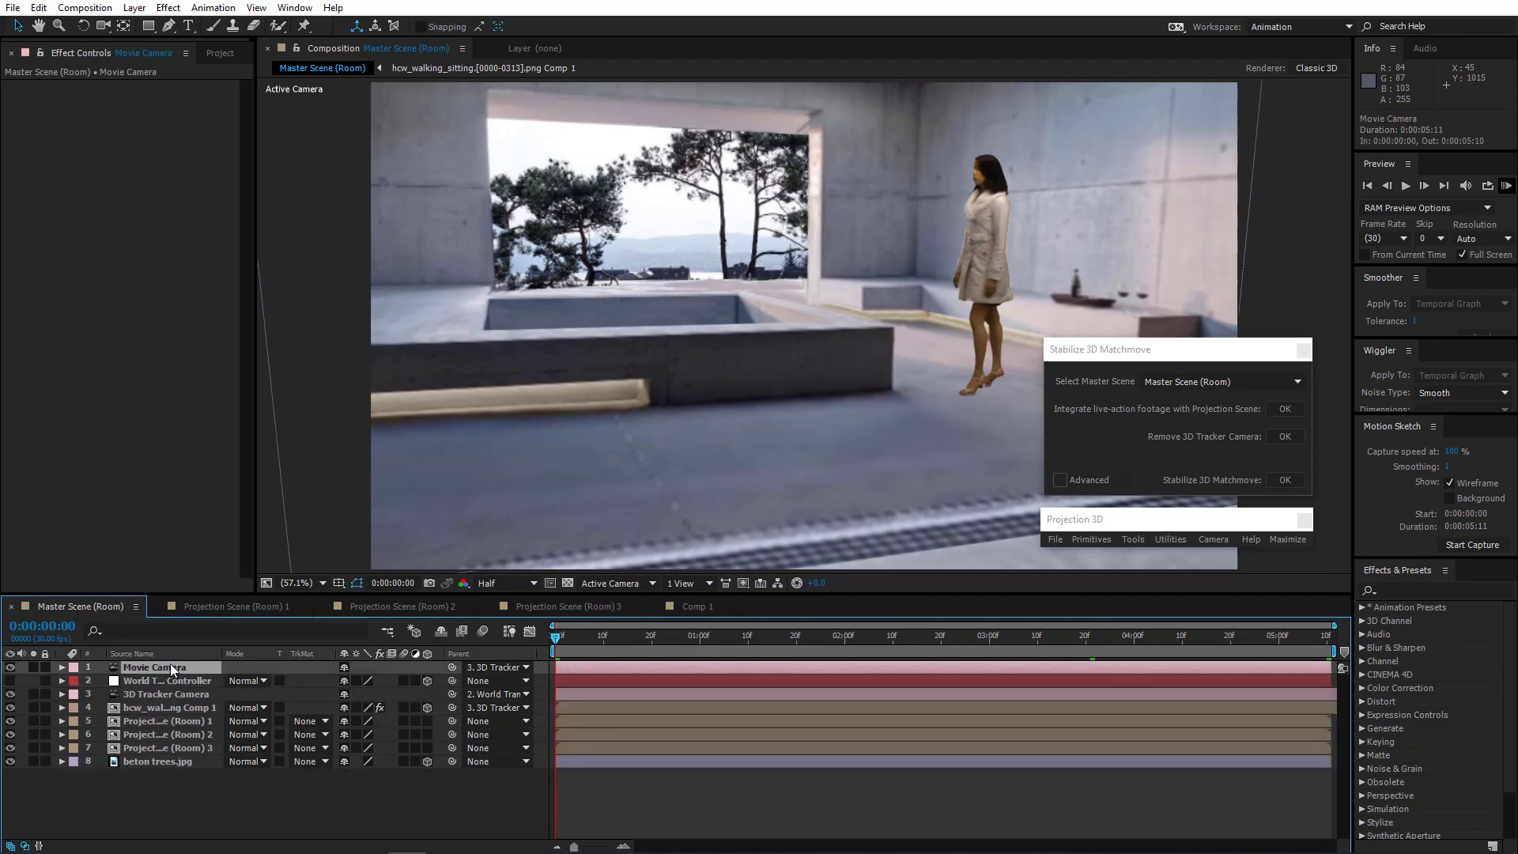
{"action": "key", "text": "p"}
{"action": "left_click", "coordinate": [102, 681]}
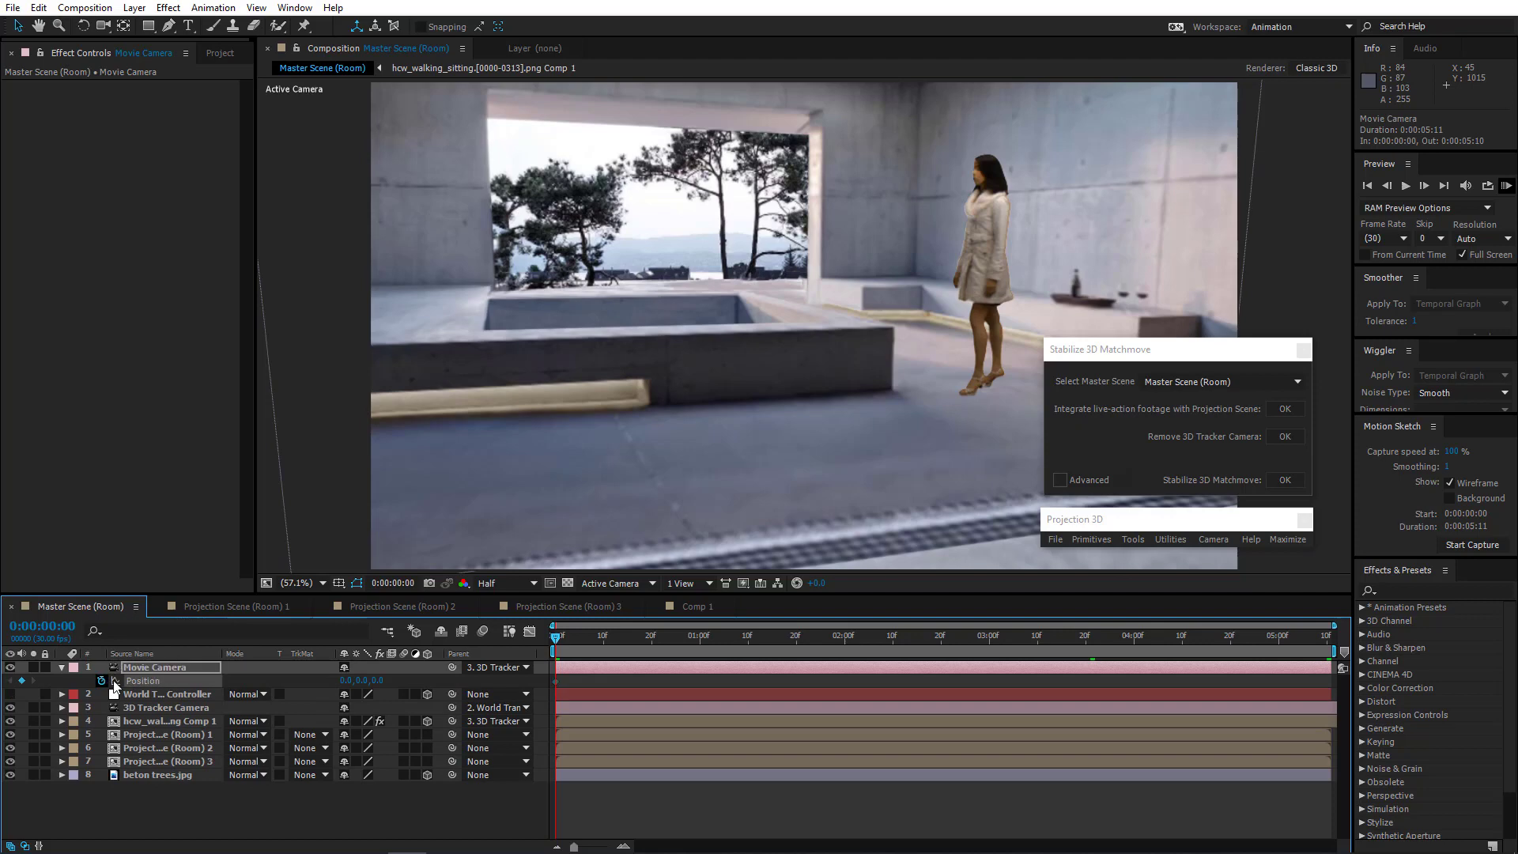
{"action": "key", "text": "p"}
{"action": "key", "text": "r"}
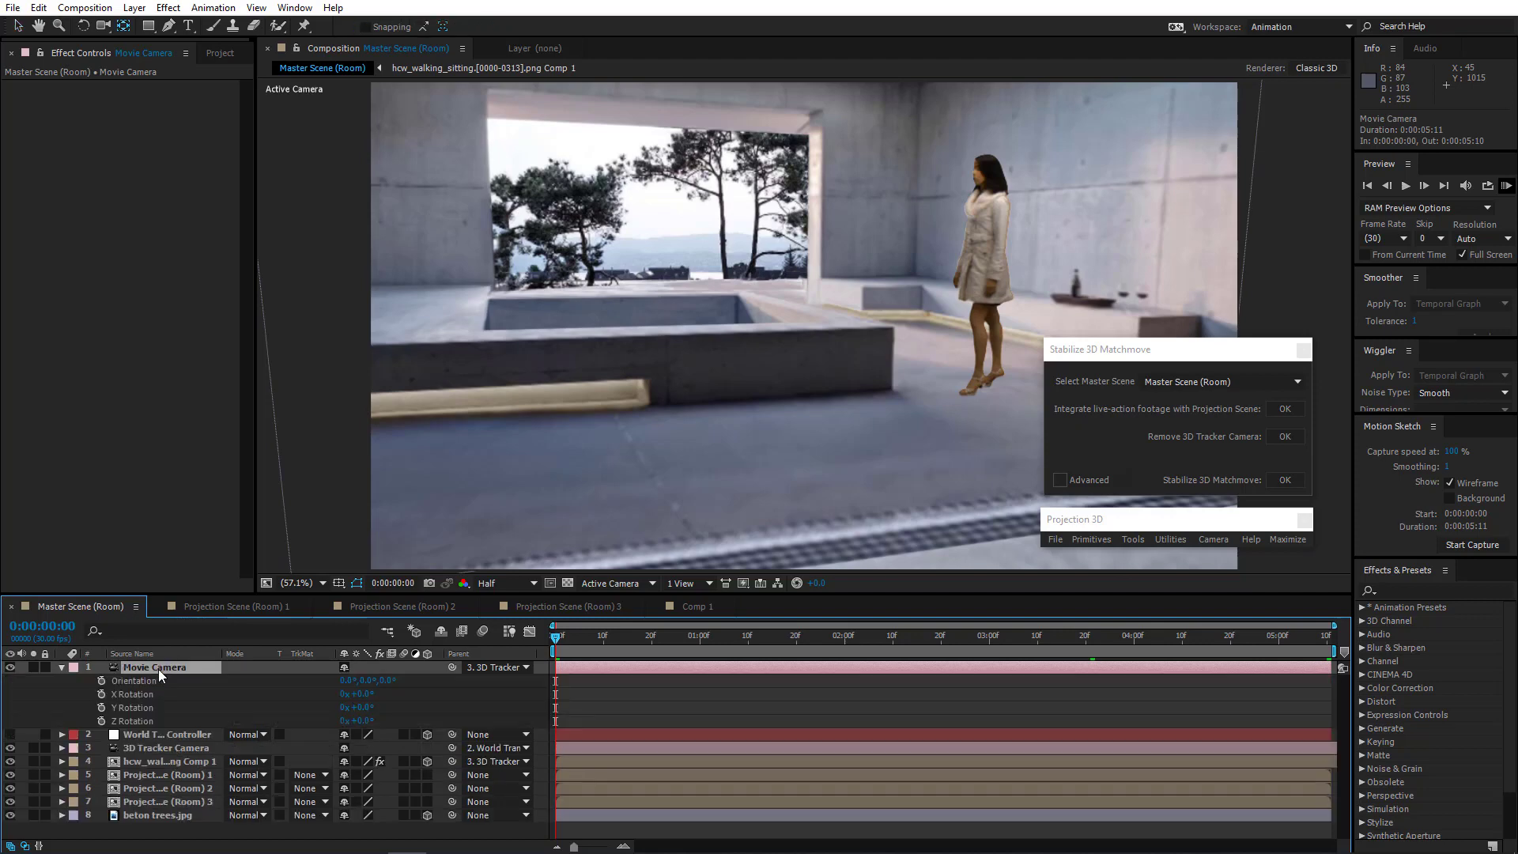
{"action": "left_click", "coordinate": [102, 681]}
{"action": "key", "text": "u"}
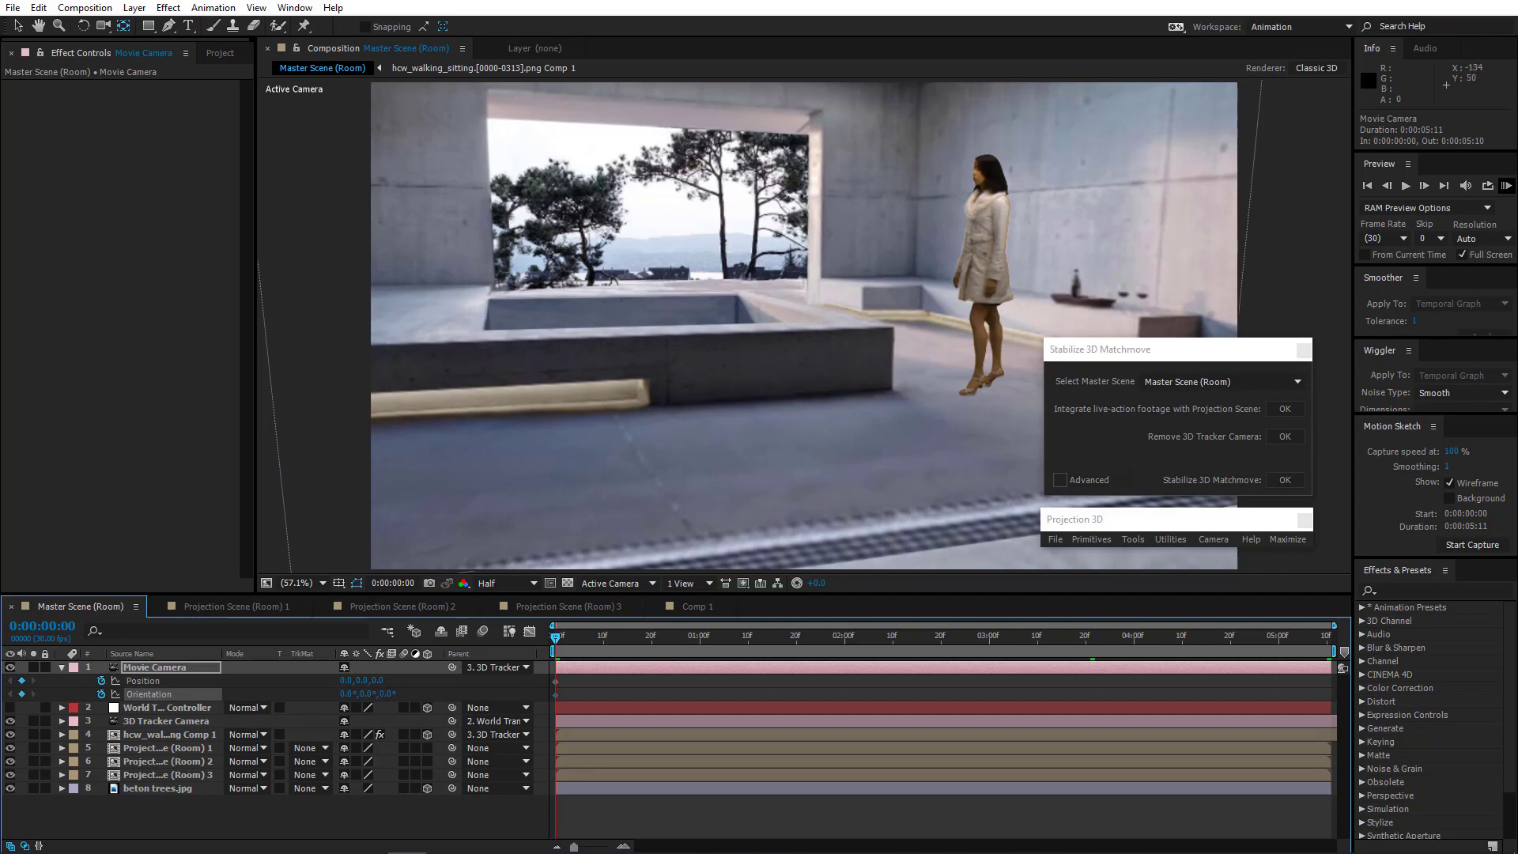
Lower the preview resolution to Third, pull the Movie Camera back from the woman at the first frame, and orient it to about 3.0°, 4.4°, 0.4°
{"action": "left_click", "coordinate": [104, 26]}
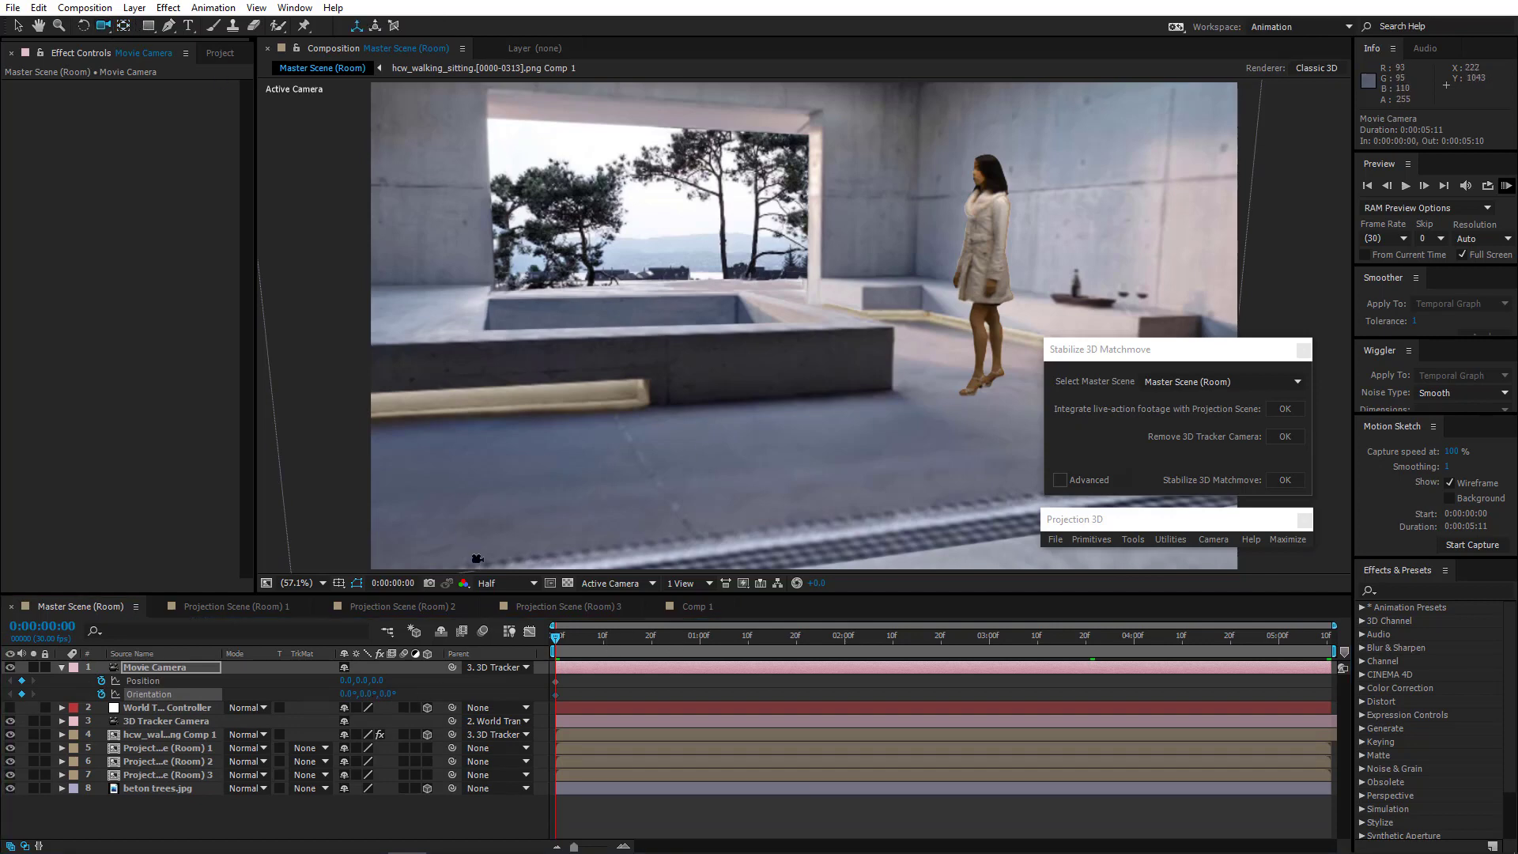
{"action": "left_click", "coordinate": [506, 582]}
{"action": "left_click", "coordinate": [511, 659]}
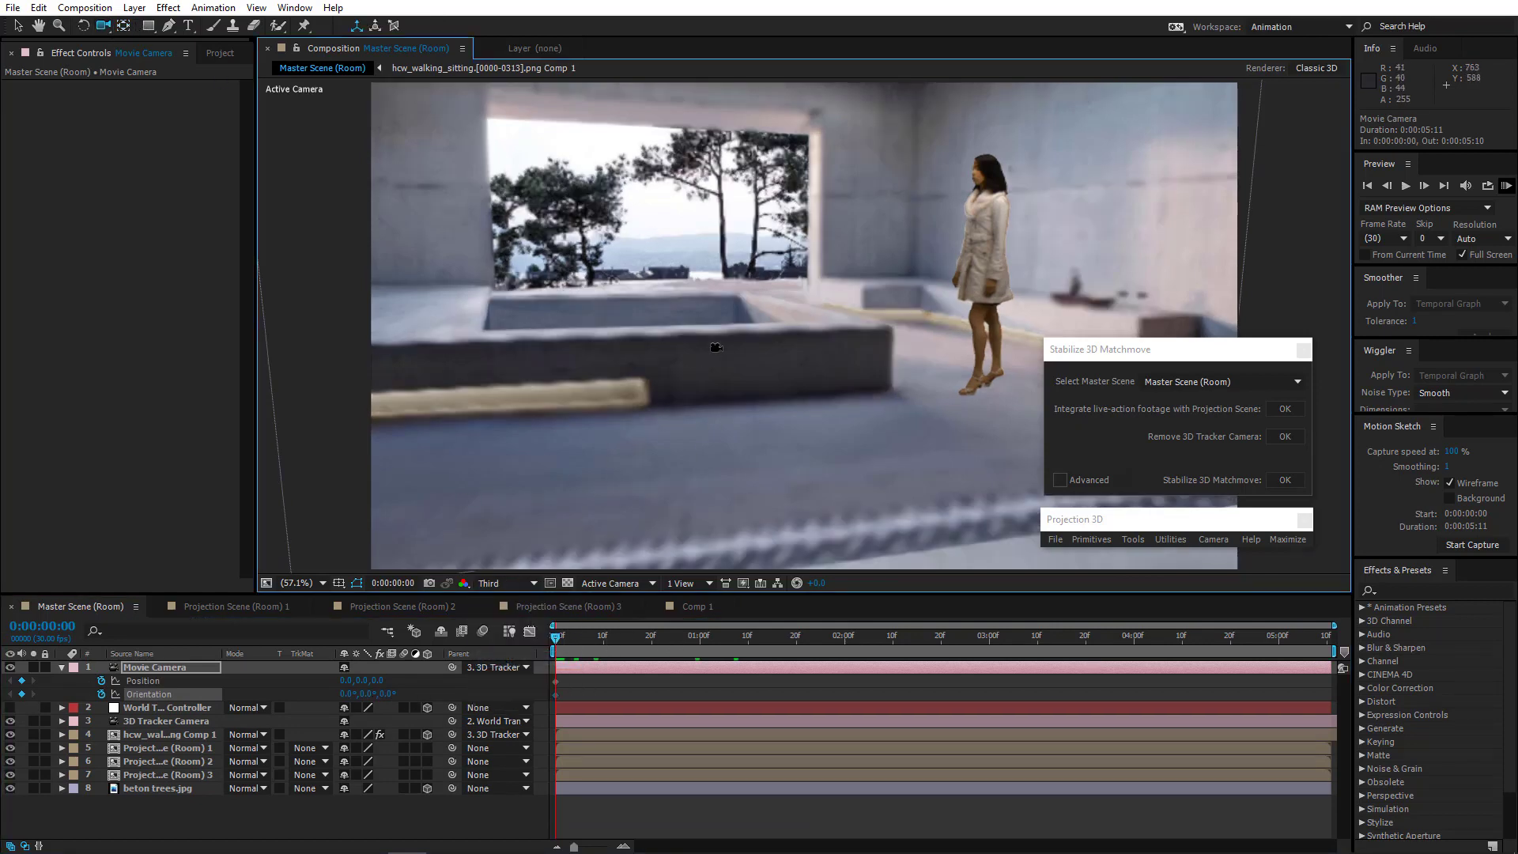
{"action": "left_click_drag", "start_coordinate": [716, 346], "coordinate": [678, 389]}
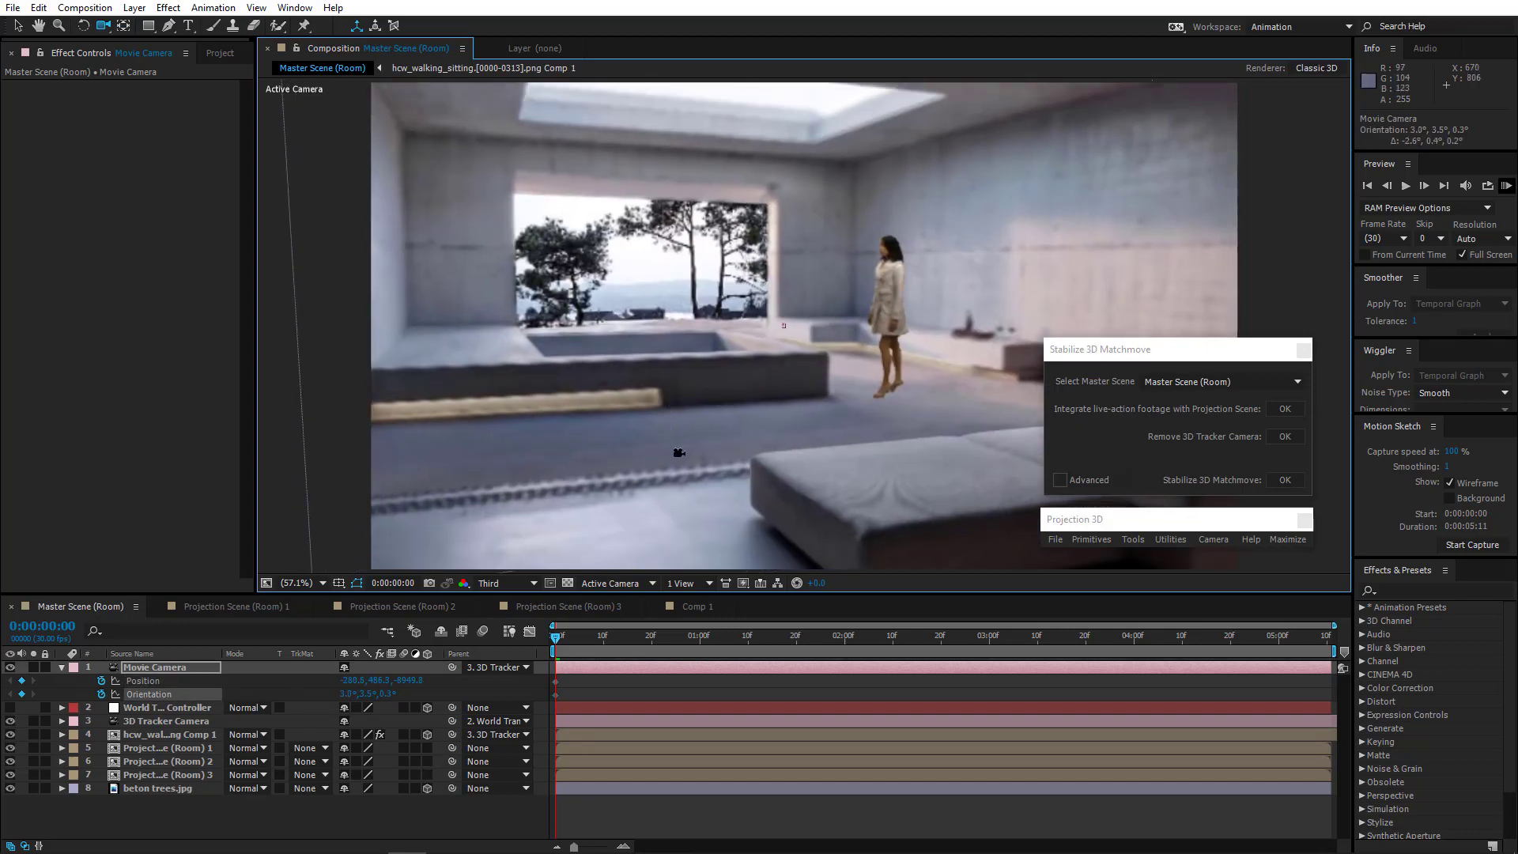
{"action": "left_click_drag", "start_coordinate": [684, 445], "coordinate": [685, 445]}
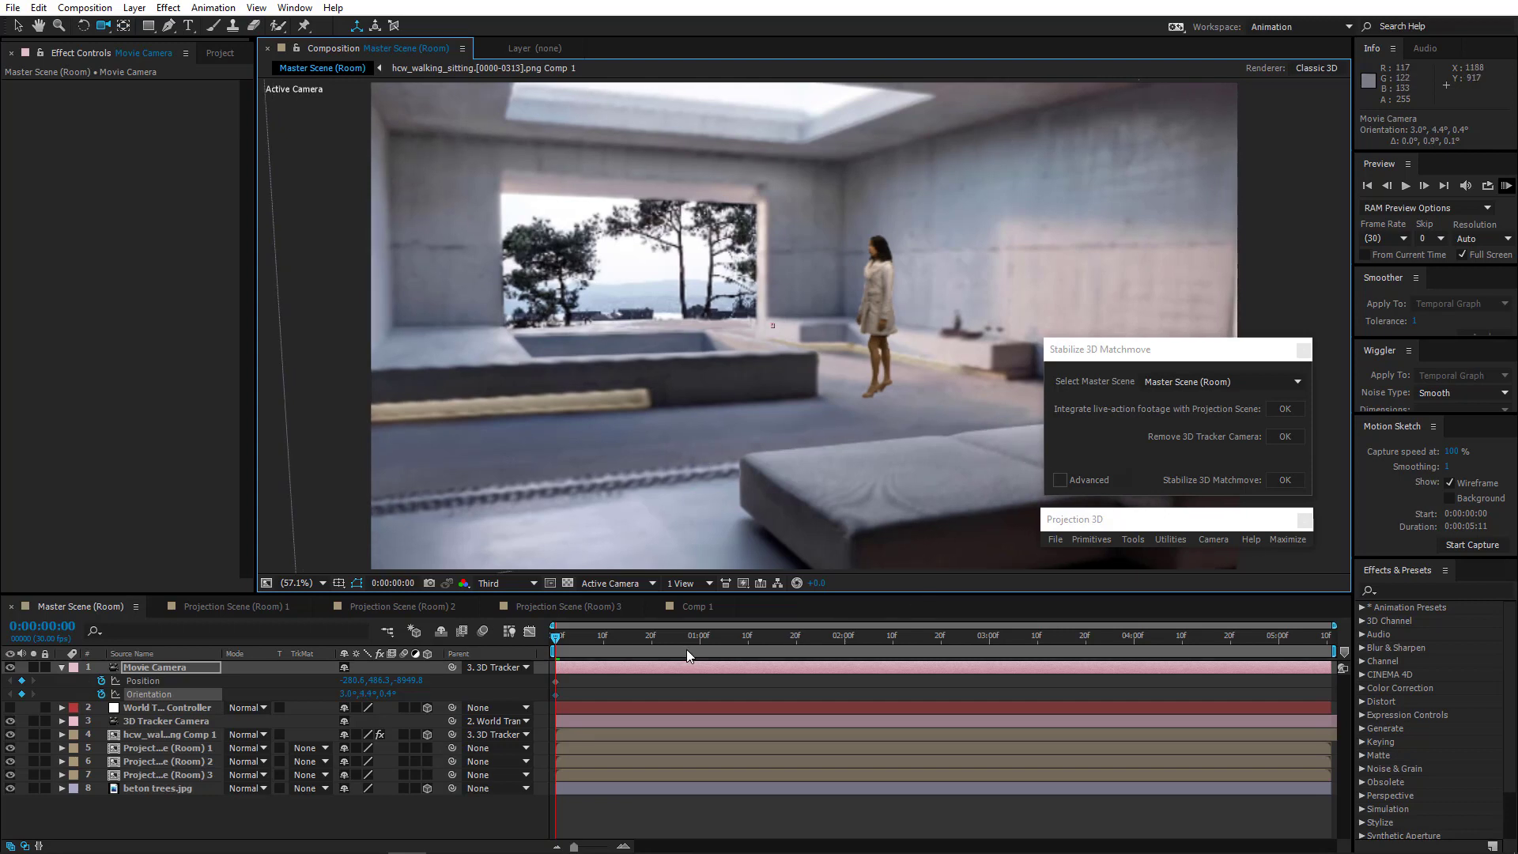
Refine the Movie Camera's opening orientation to about 4.8°, 5.2°, 0.4° and move it to about 5, -20, -41 at 0:00:05:10
{"action": "left_click_drag", "start_coordinate": [743, 637], "coordinate": [1387, 640]}
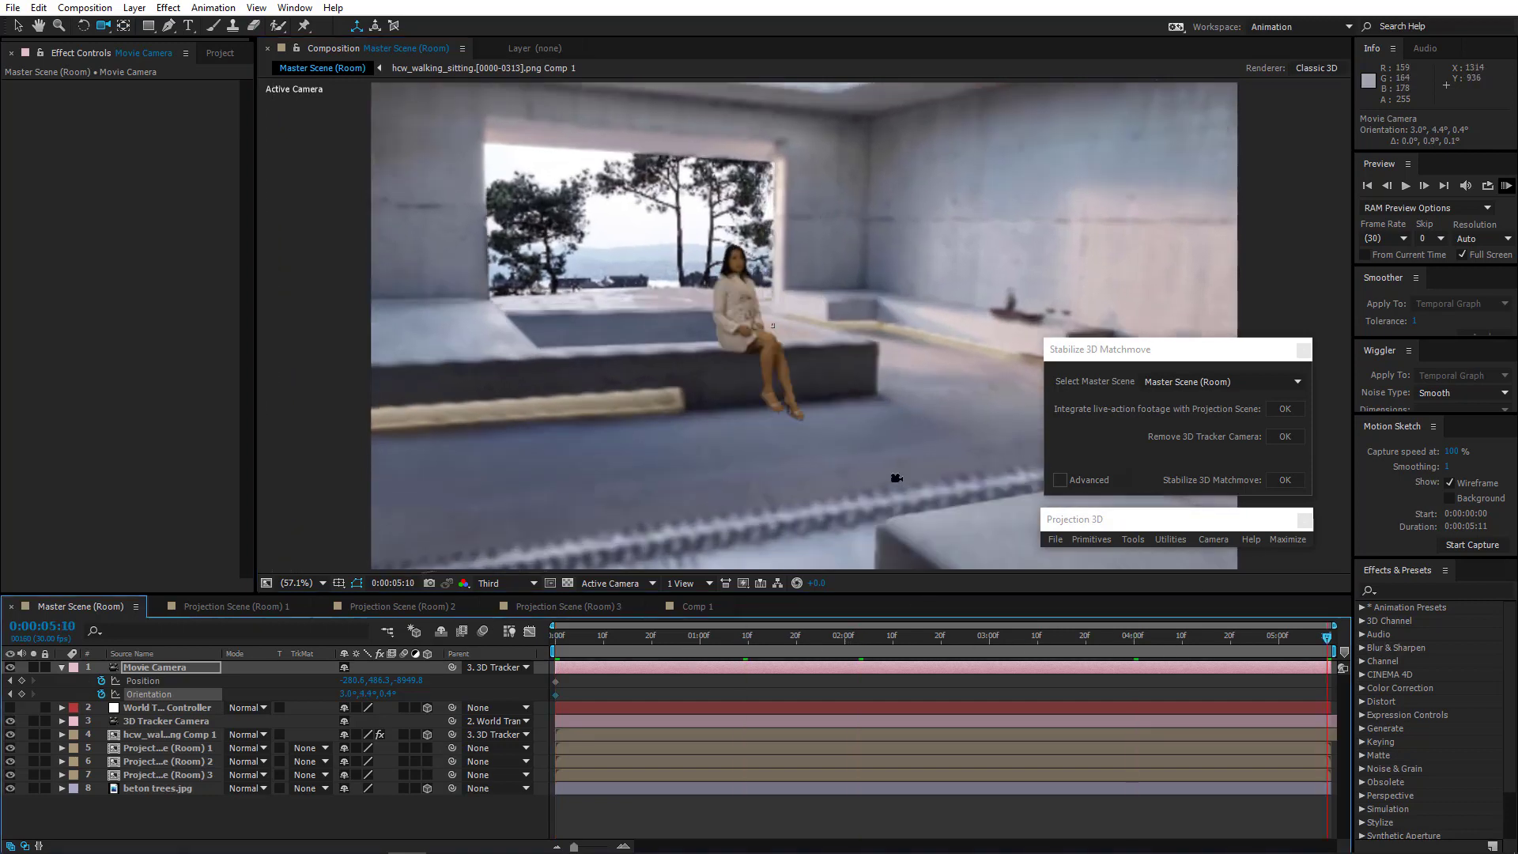
{"action": "left_click_drag", "start_coordinate": [834, 428], "coordinate": [880, 474]}
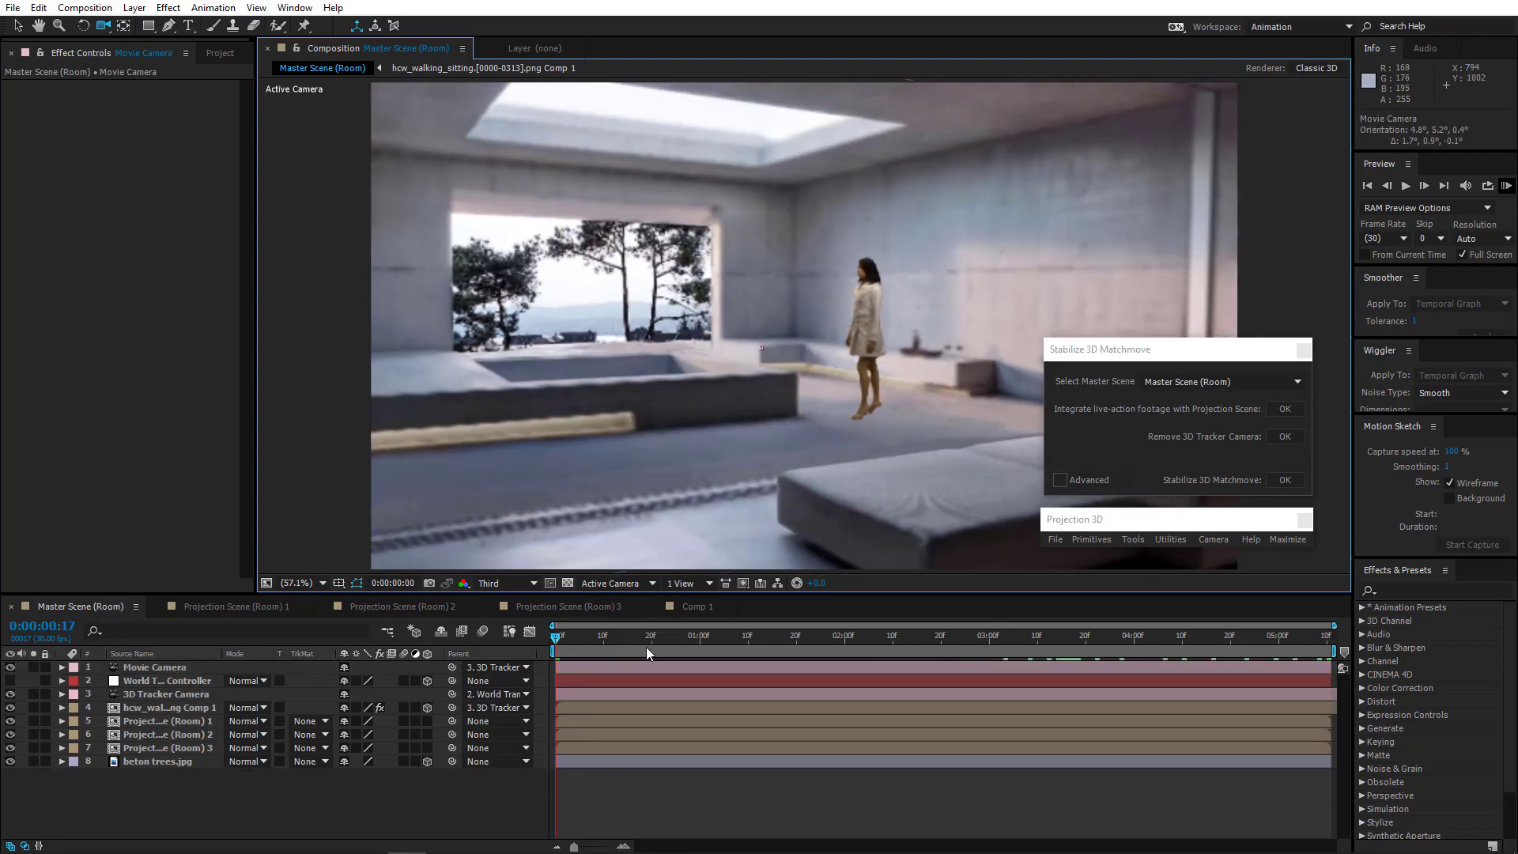
{"action": "left_click_drag", "start_coordinate": [647, 647], "coordinate": [1326, 677]}
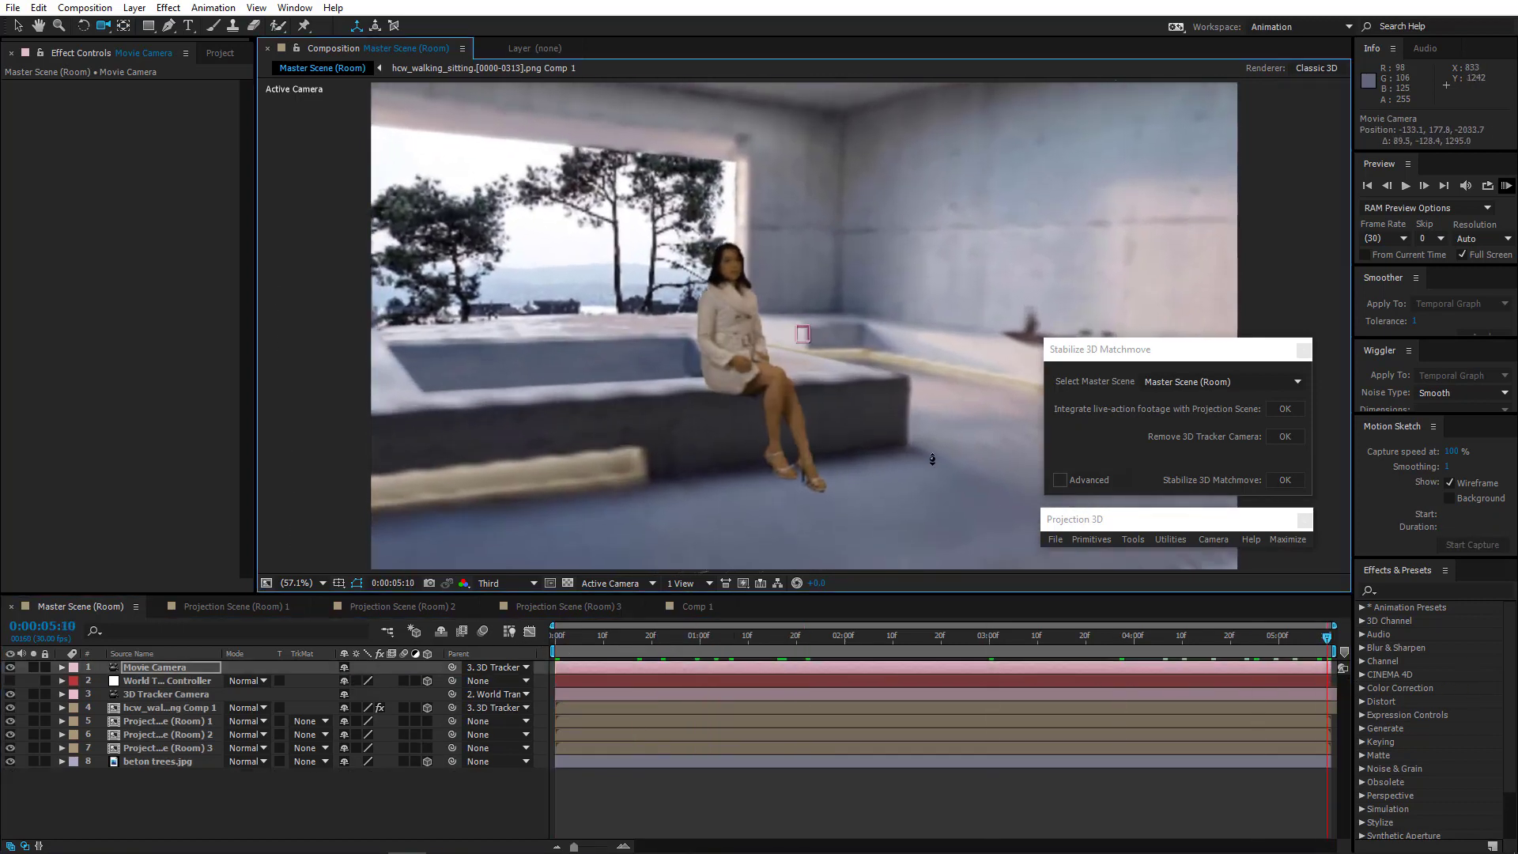
{"action": "left_click_drag", "start_coordinate": [939, 411], "coordinate": [919, 457]}
Set the preview resolution to Full, turn off full-screen playback, and run a RAM preview of the camera move from the first frame
{"action": "key", "text": "Home"}
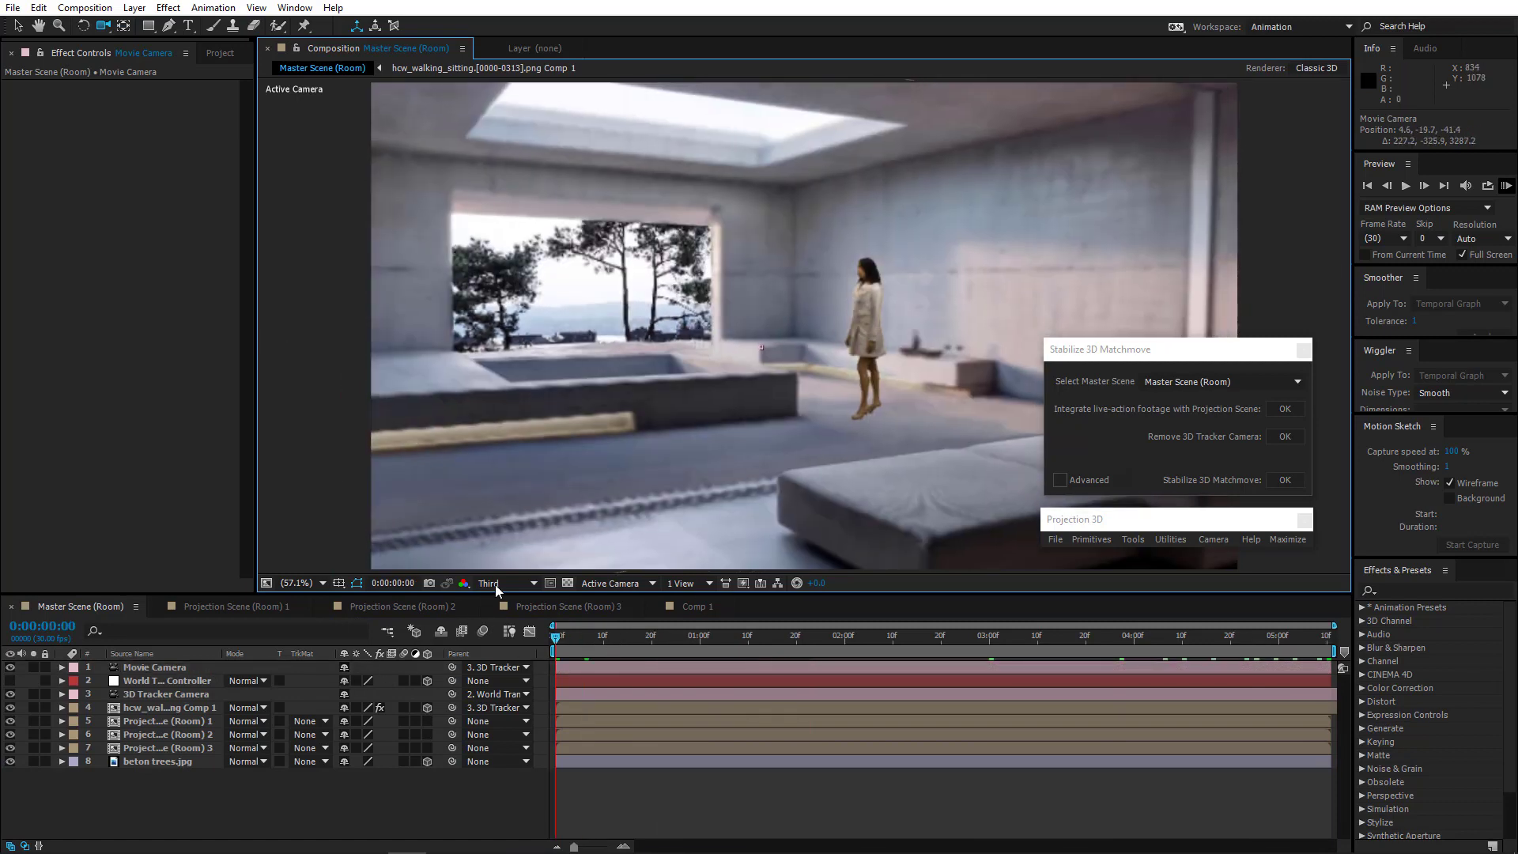
{"action": "left_click", "coordinate": [500, 583]}
{"action": "left_click", "coordinate": [516, 625]}
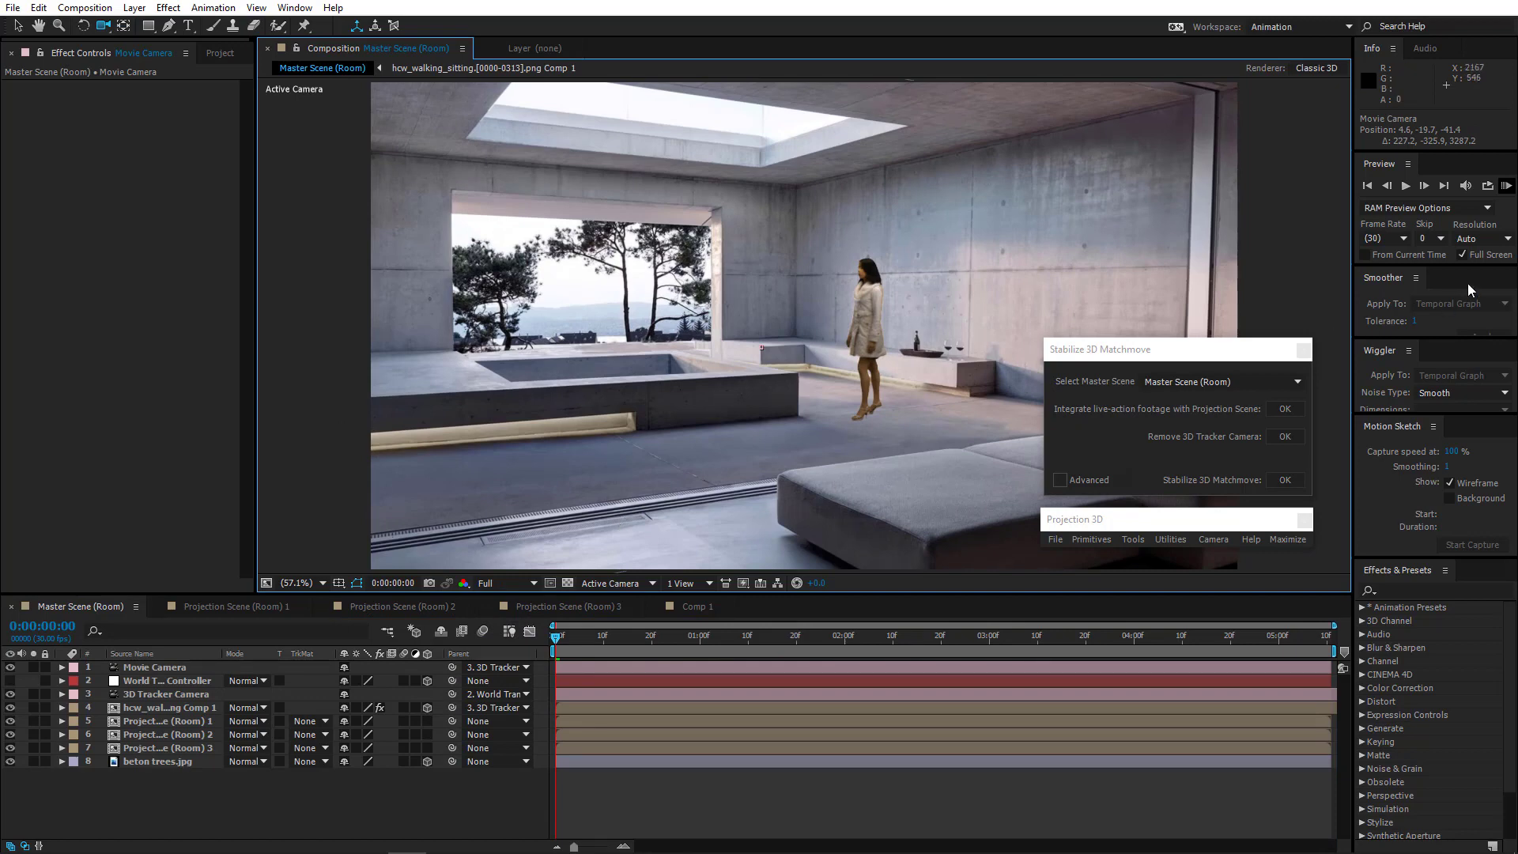
{"action": "left_click", "coordinate": [1483, 260]}
{"action": "left_click", "coordinate": [1507, 187]}
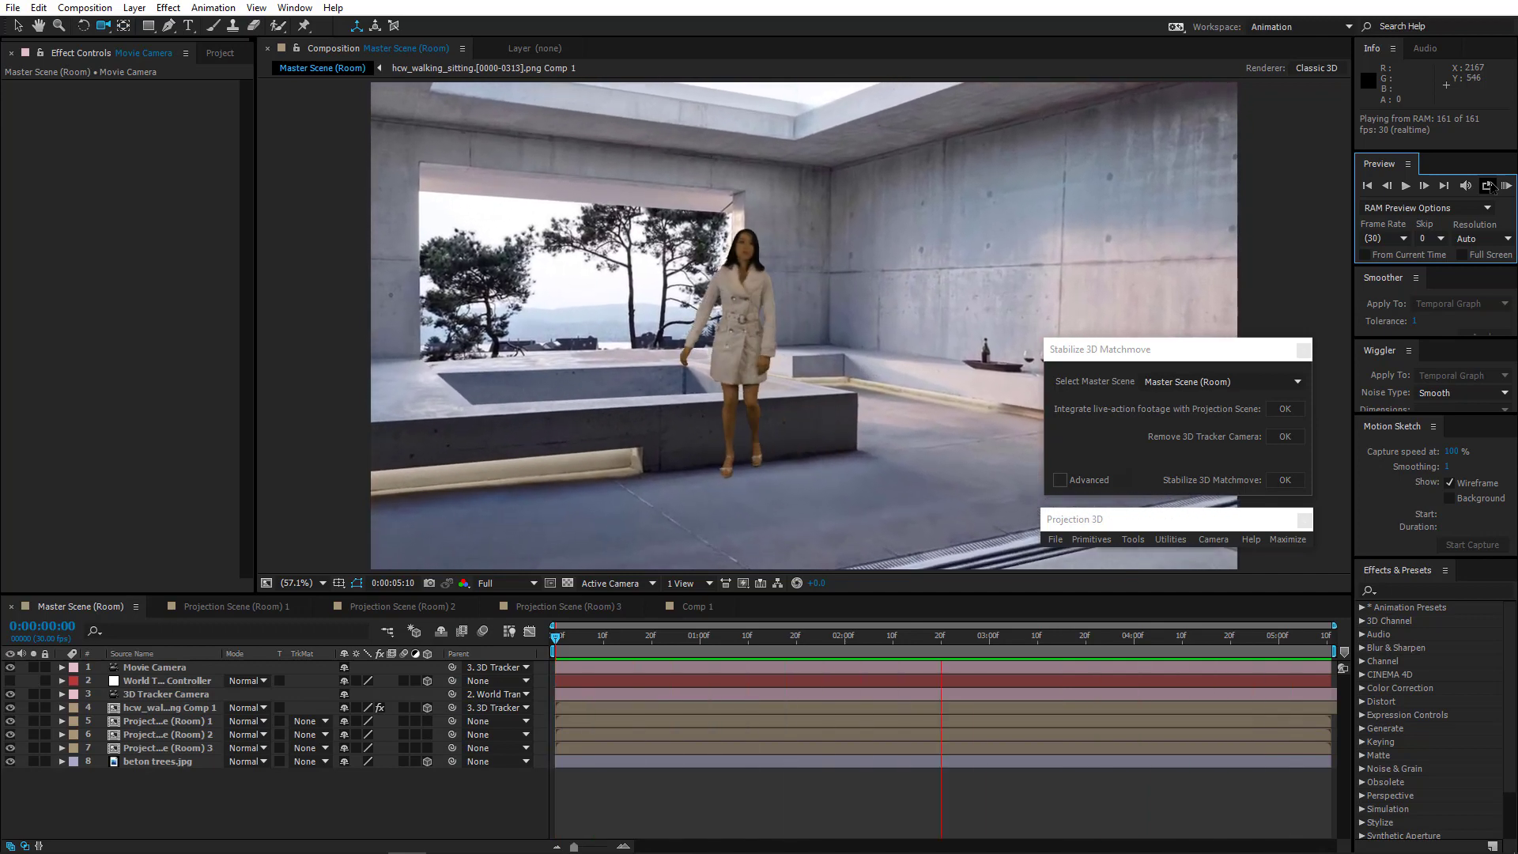
{"action": "left_click", "coordinate": [737, 394]}
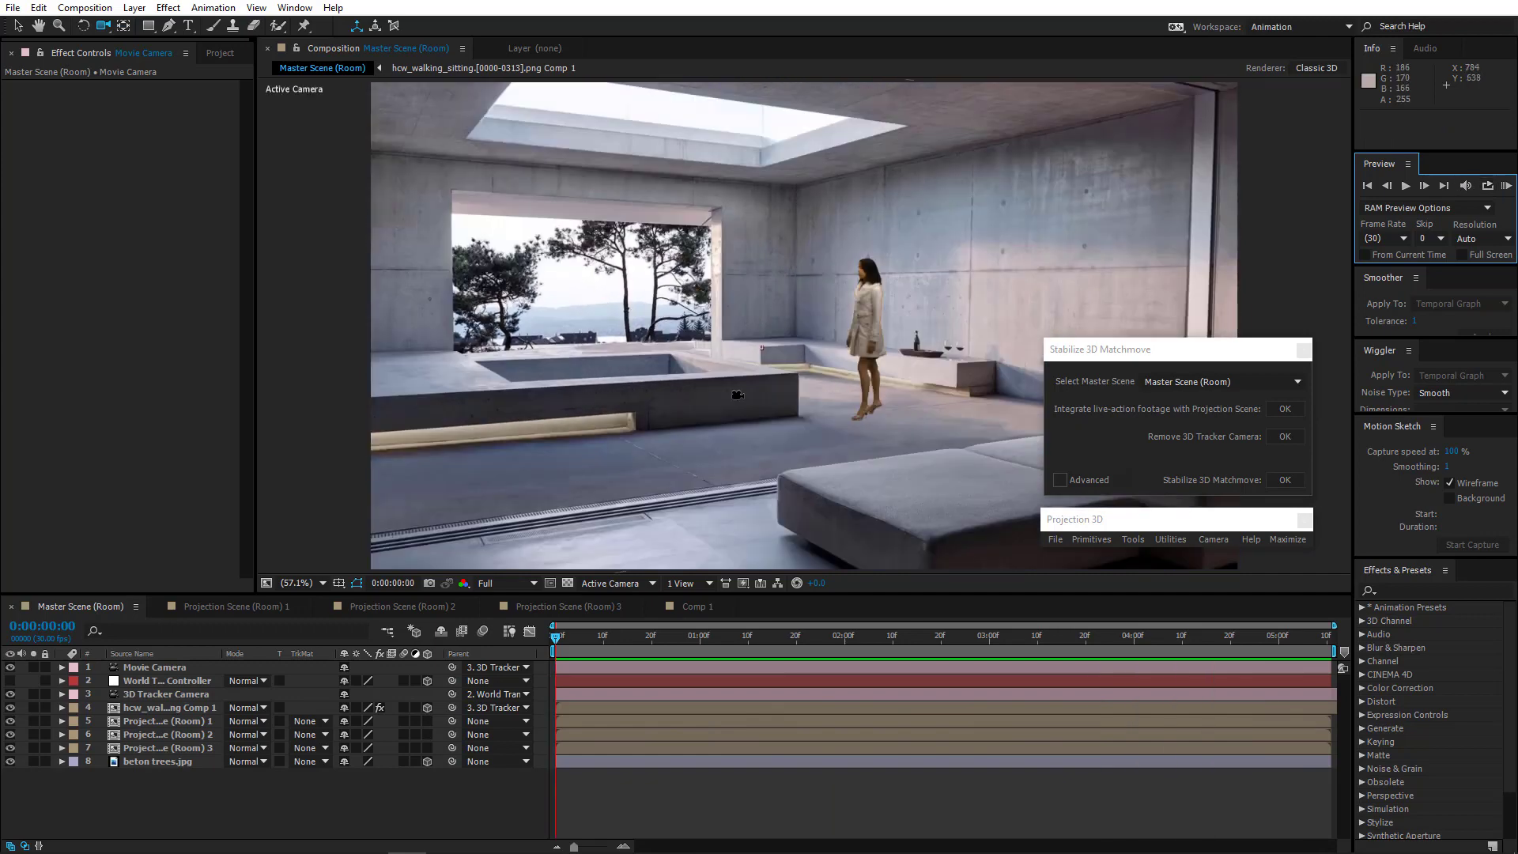
Select the Movie Camera, enable Stabilize 3D Matchmove's advanced options, and remove the Movie Camera's parent
{"action": "left_click", "coordinate": [166, 669]}
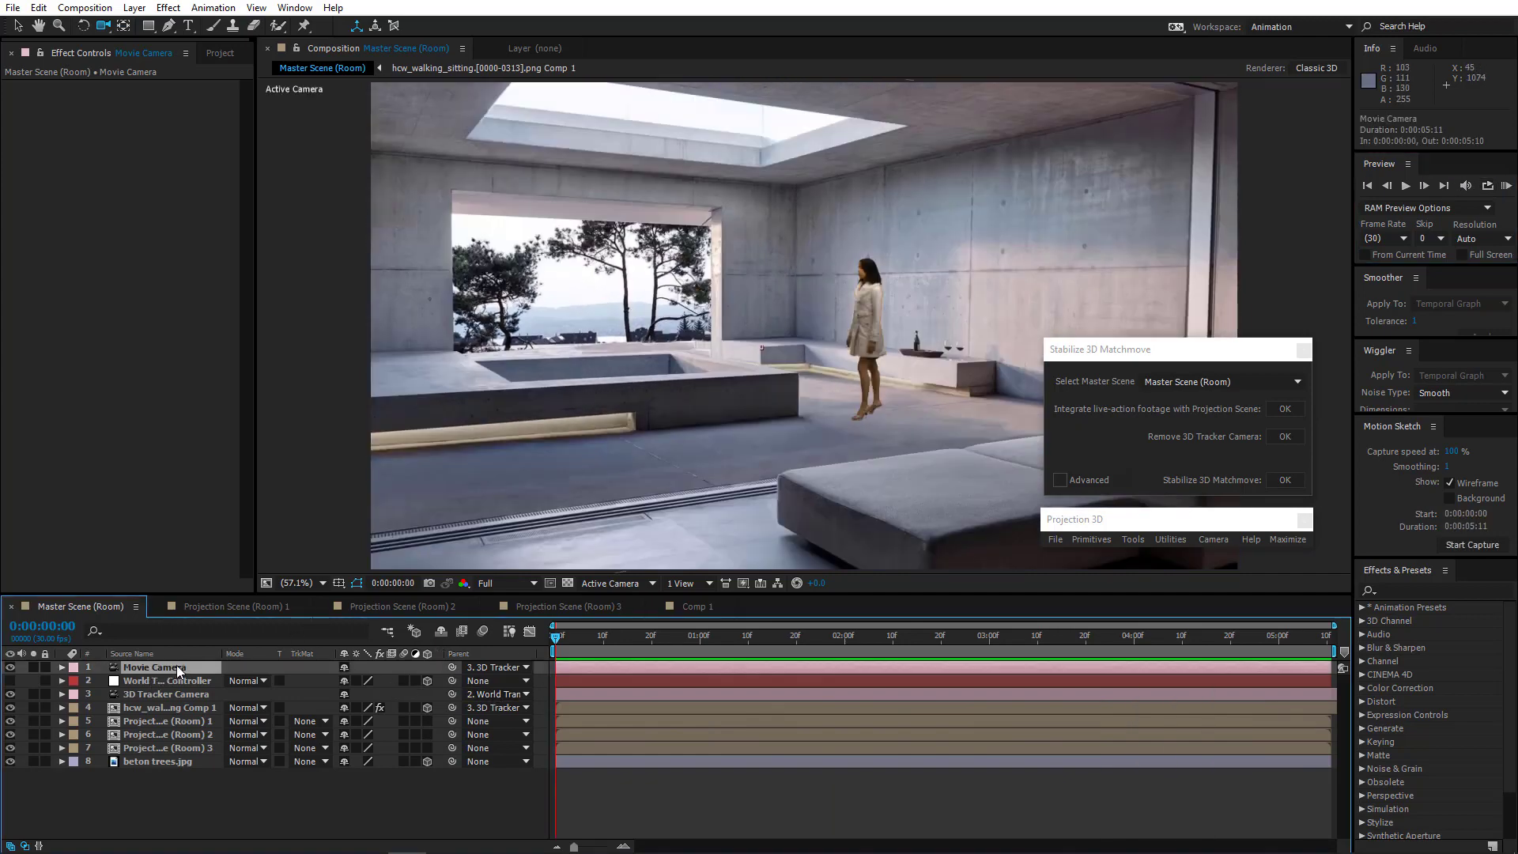
{"action": "left_click", "coordinate": [1060, 481]}
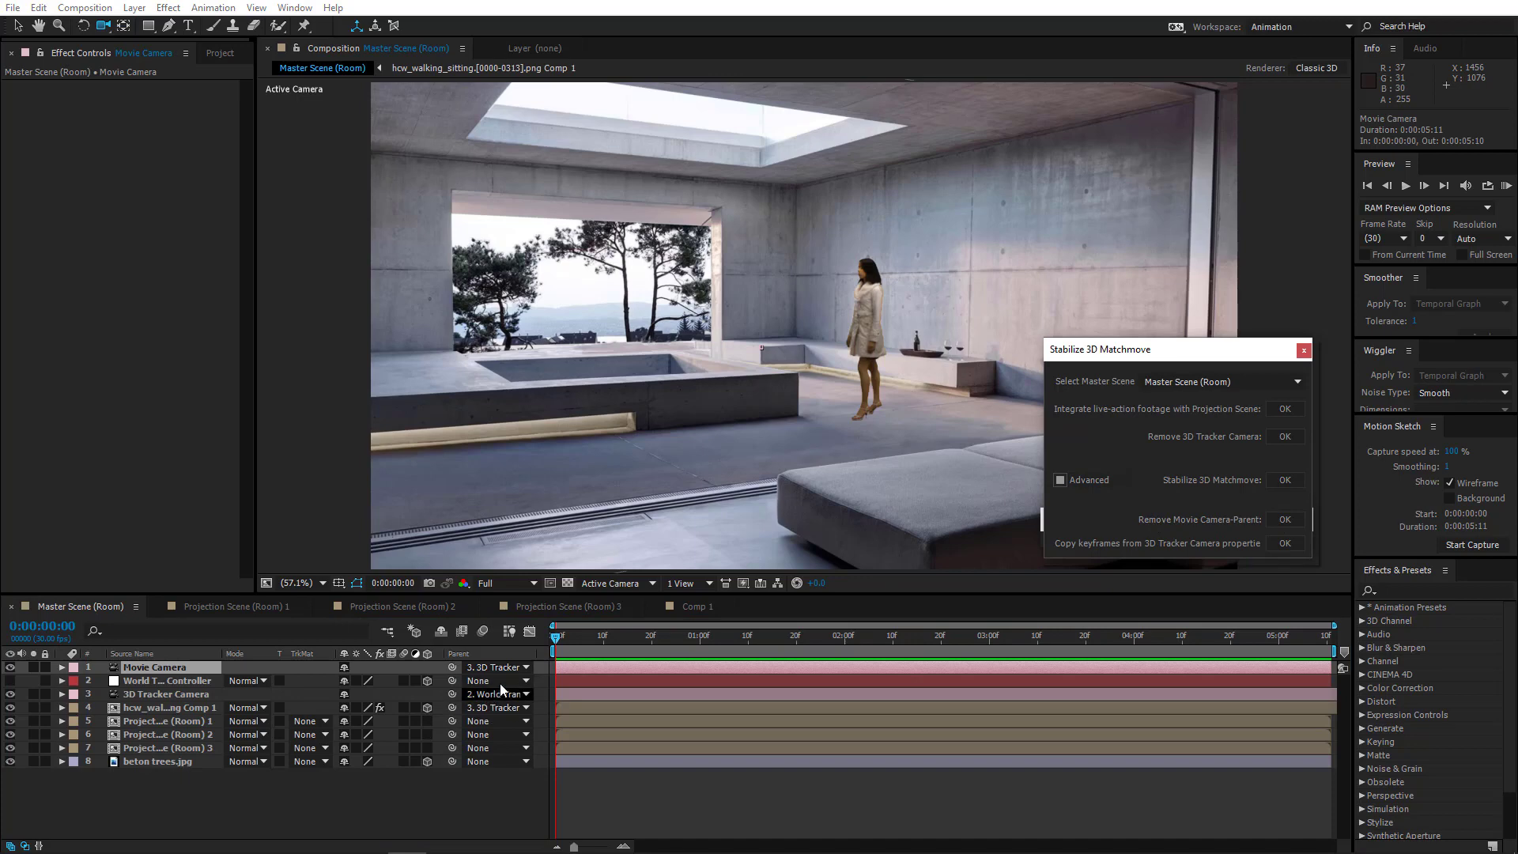
{"action": "left_click", "coordinate": [1284, 521]}
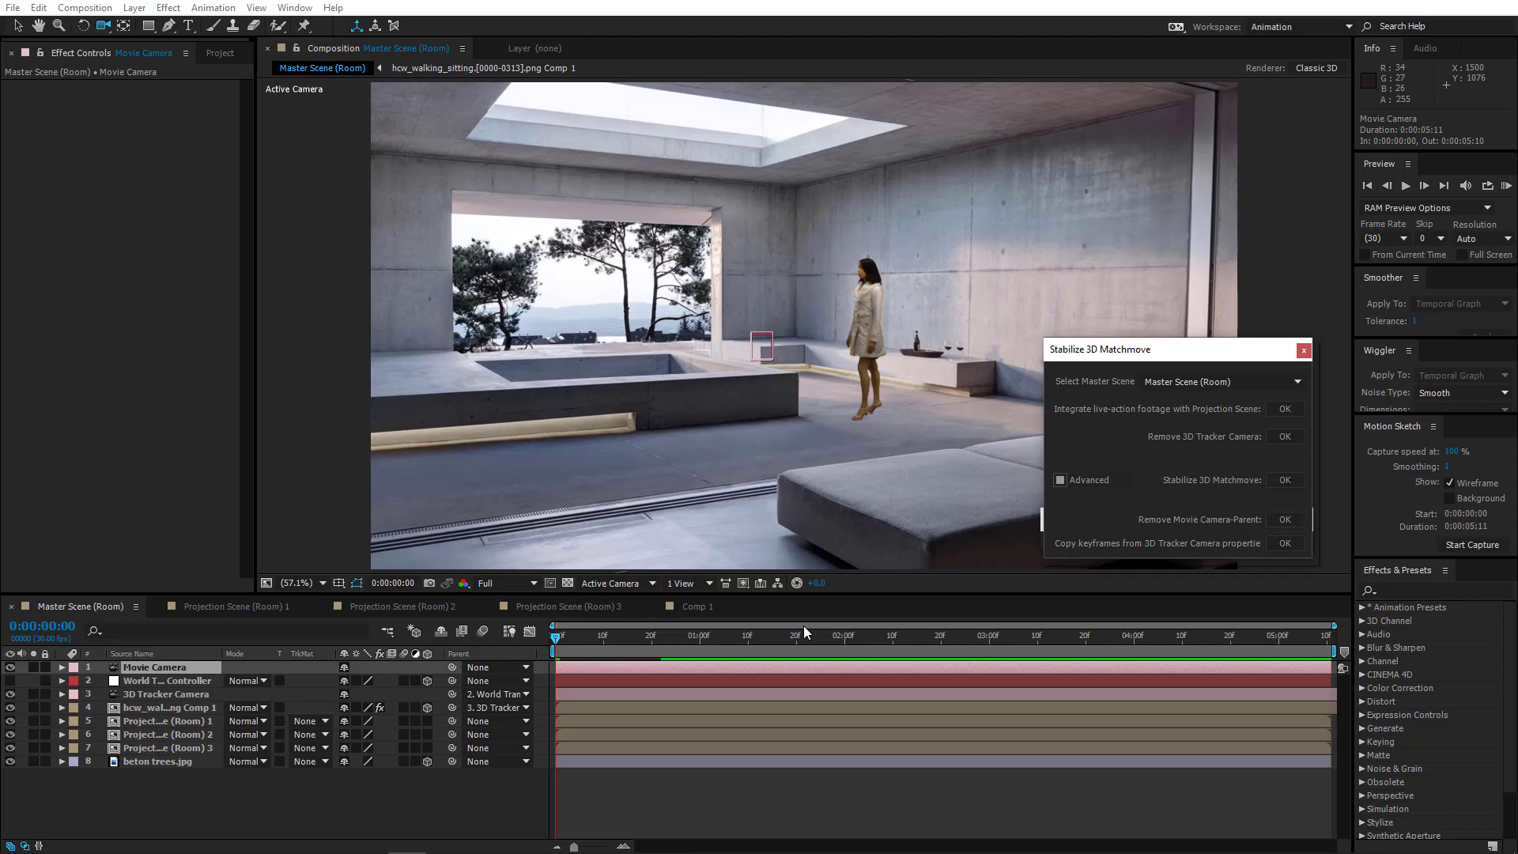
Reveal the Movie Camera's keyframes, lower the preview resolution to Quarter, and scrub through the unparented camera move
{"action": "left_click", "coordinate": [166, 667]}
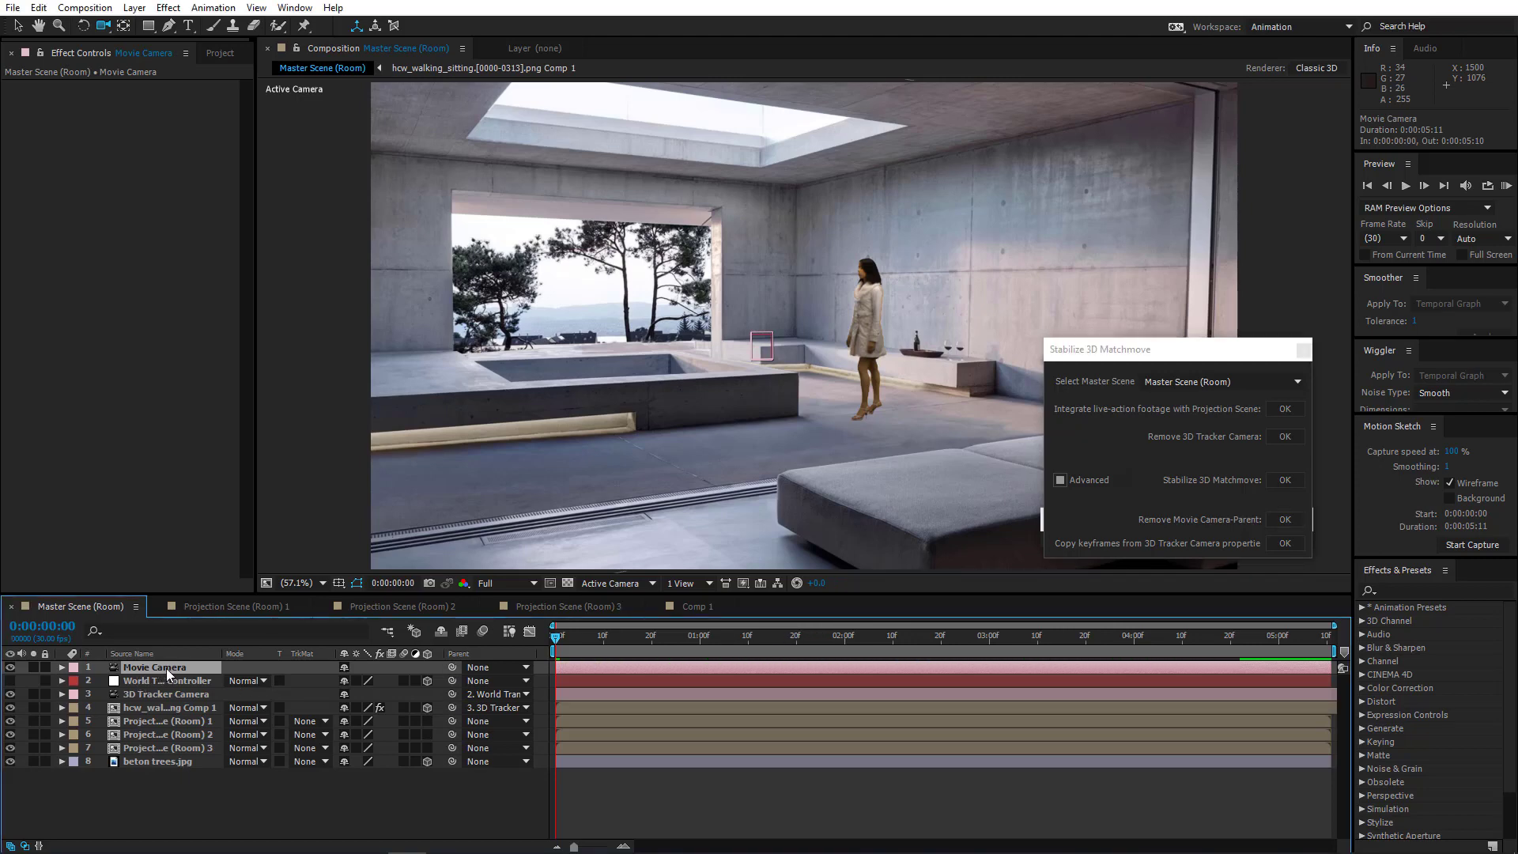
{"action": "key", "text": "u"}
{"action": "left_click_drag", "start_coordinate": [557, 641], "coordinate": [1396, 632]}
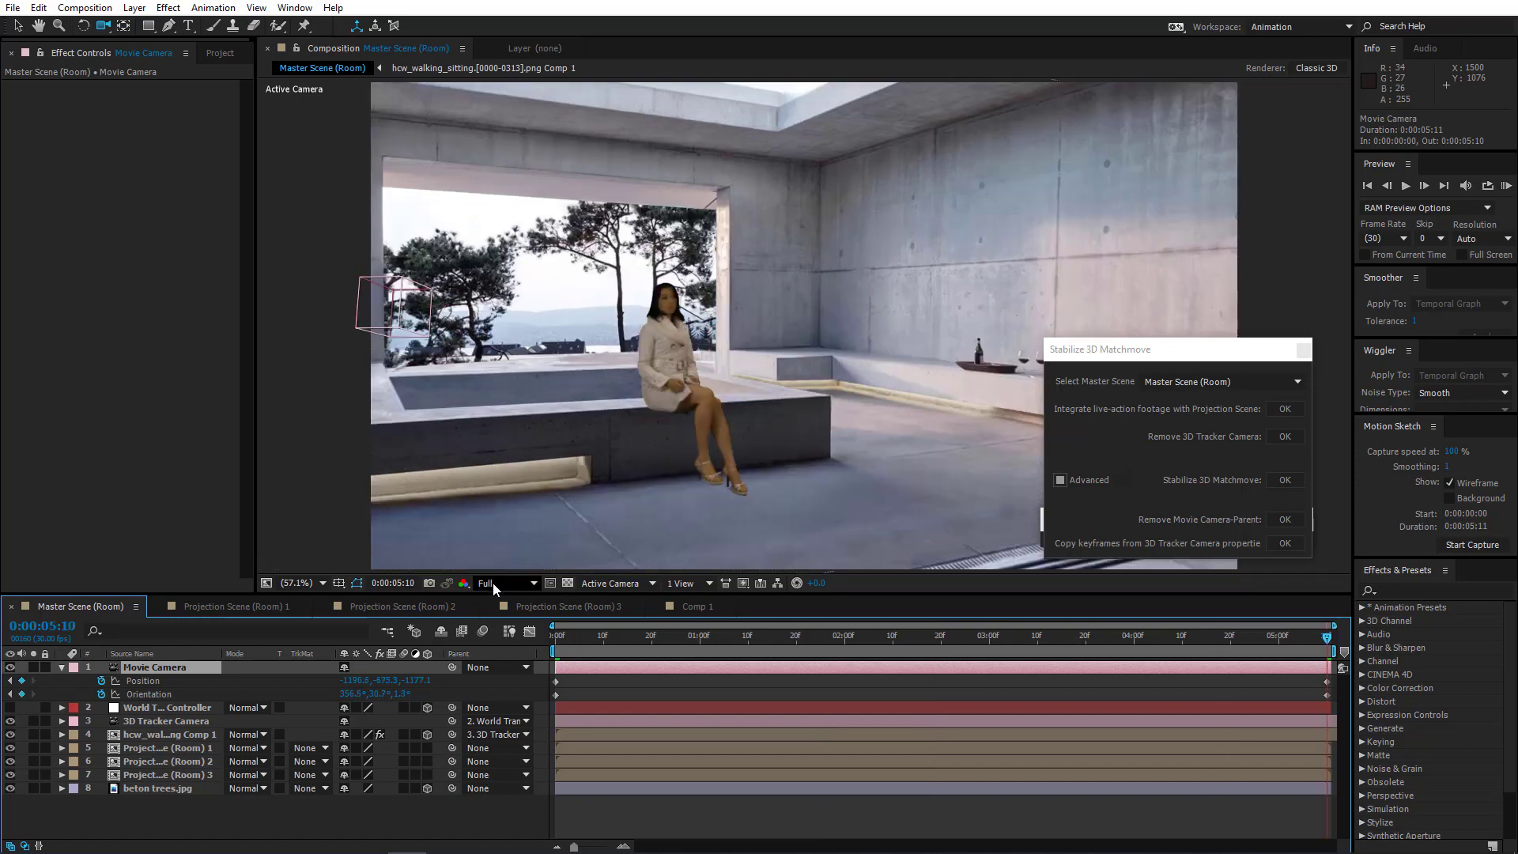
{"action": "left_click", "coordinate": [491, 582]}
{"action": "left_click", "coordinate": [553, 664]}
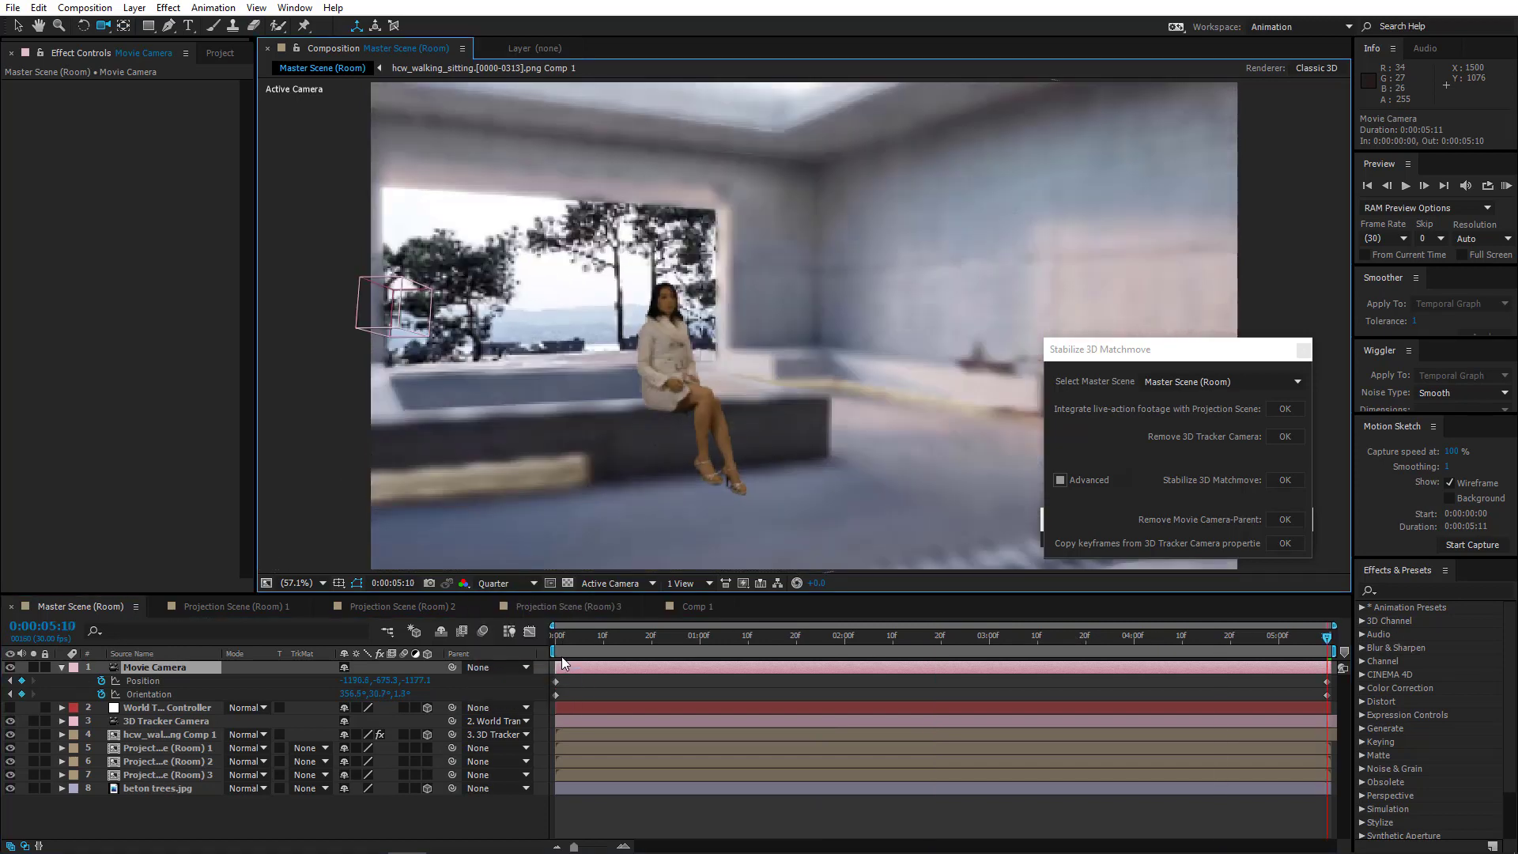
{"action": "left_click_drag", "start_coordinate": [610, 645], "coordinate": [491, 641]}
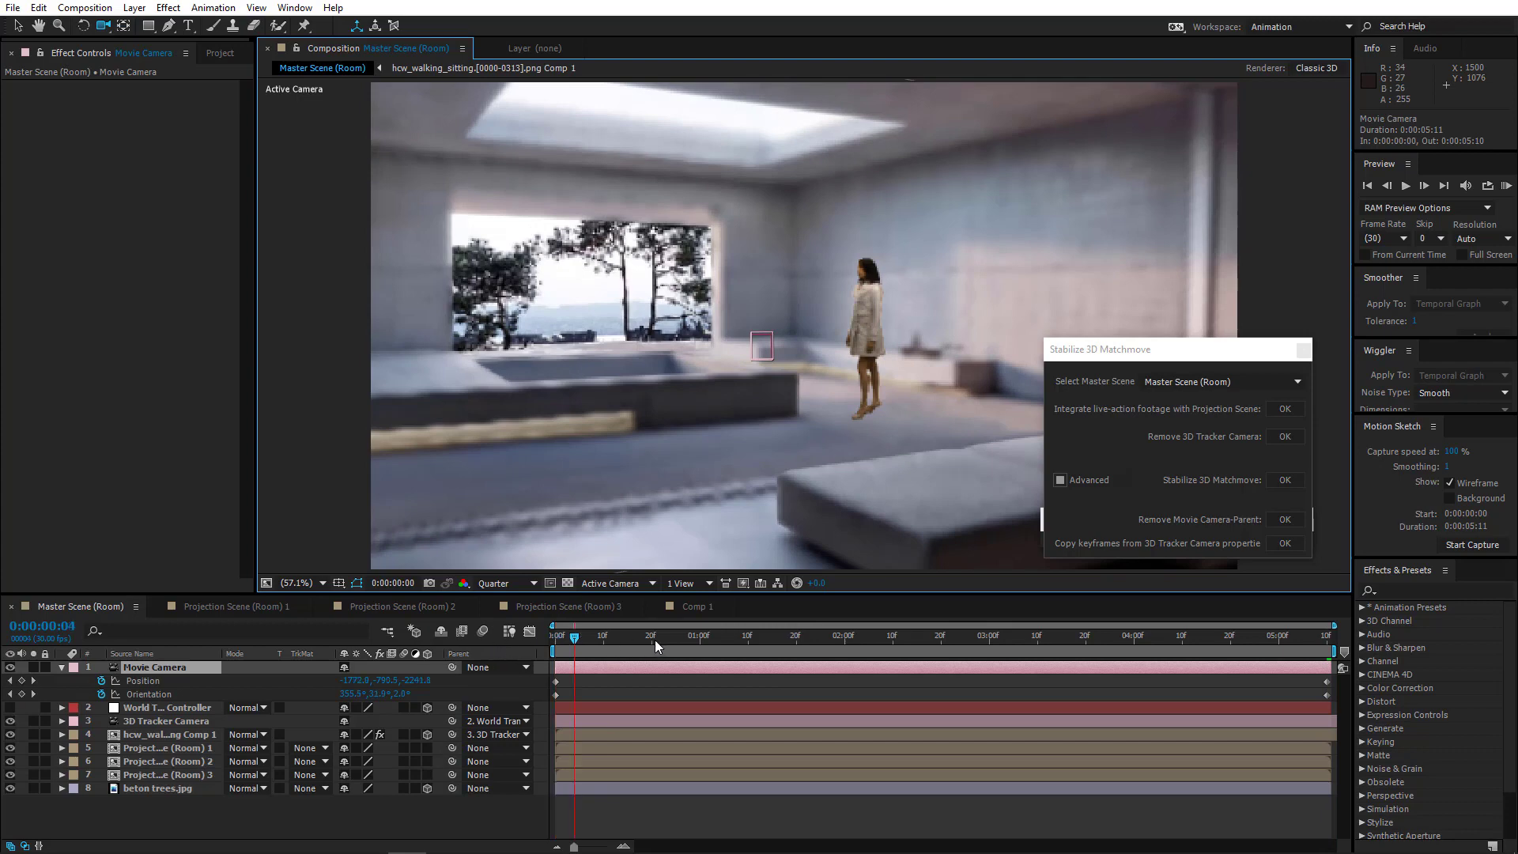
{"action": "left_click_drag", "start_coordinate": [654, 639], "coordinate": [1475, 560]}
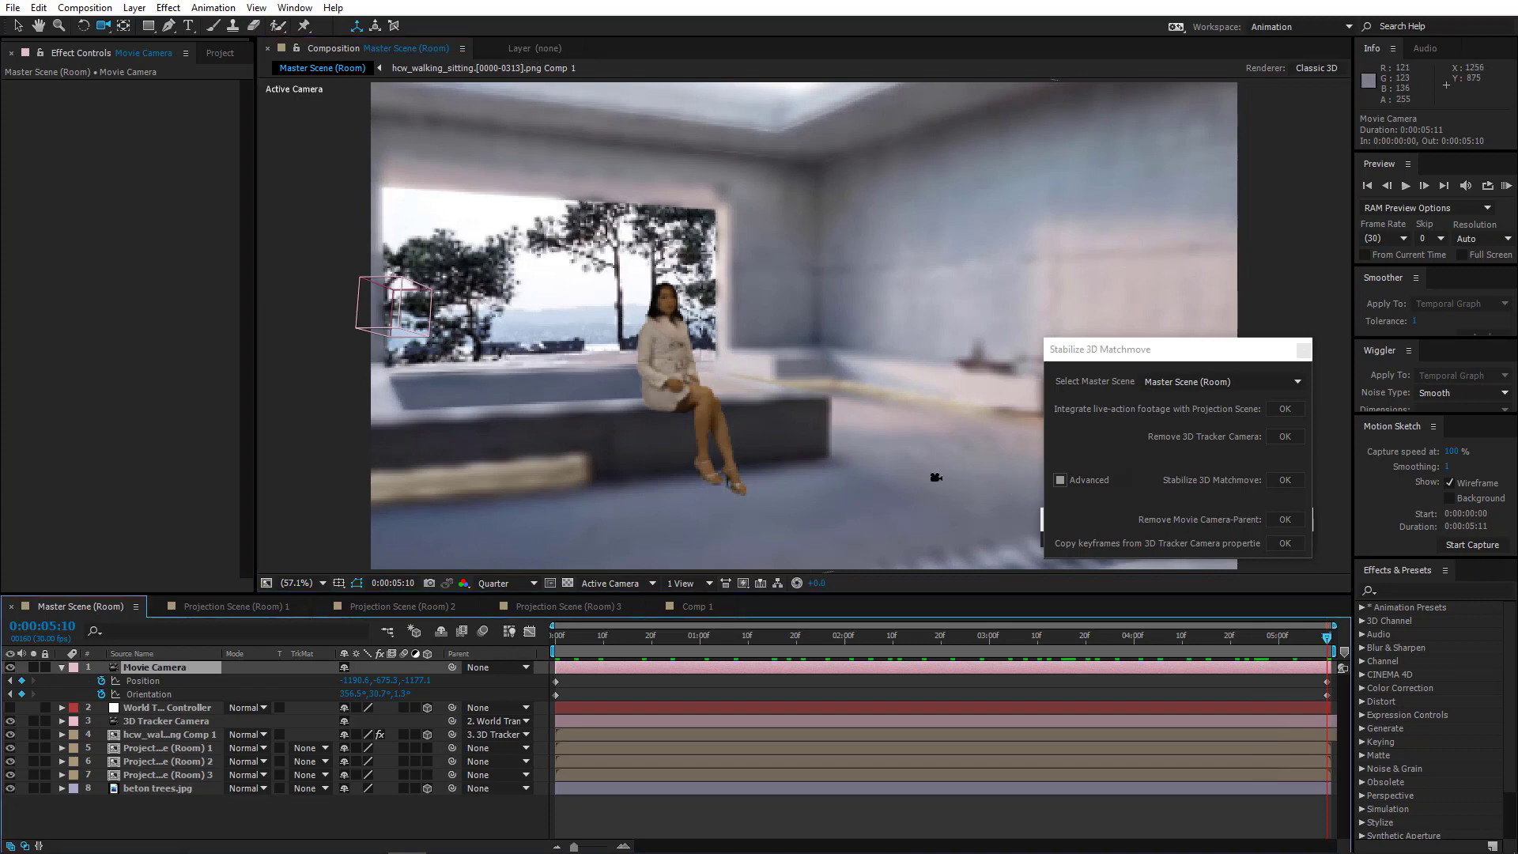
Move the Movie Camera at 0:00:05:10 to about -1144, -671, -1099, return to the first frame, and set the preview resolution to Full
{"action": "left_click_drag", "start_coordinate": [883, 455], "coordinate": [887, 449]}
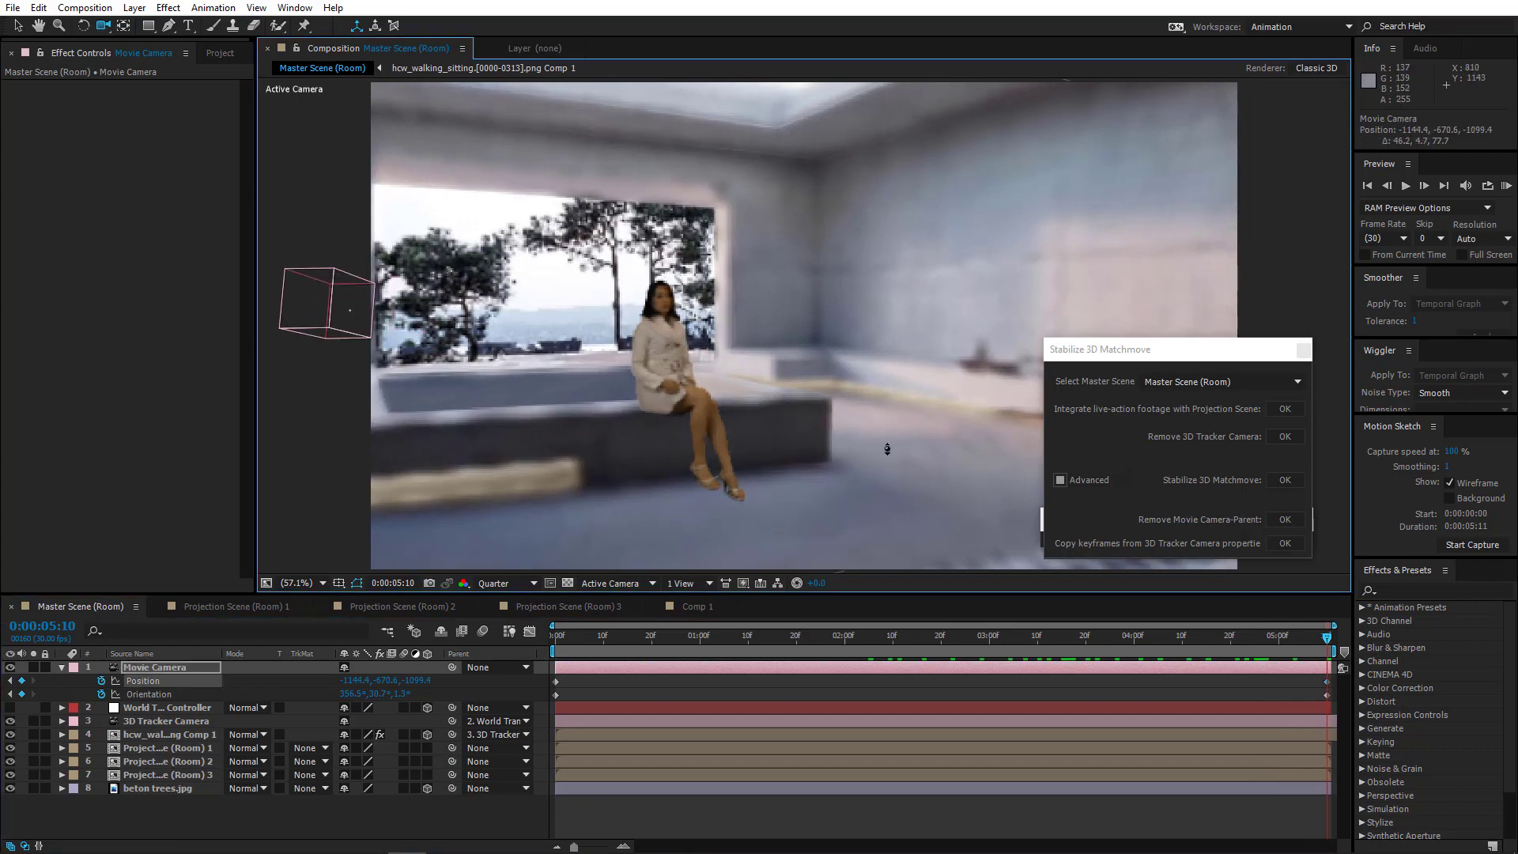
{"action": "key", "text": "Home"}
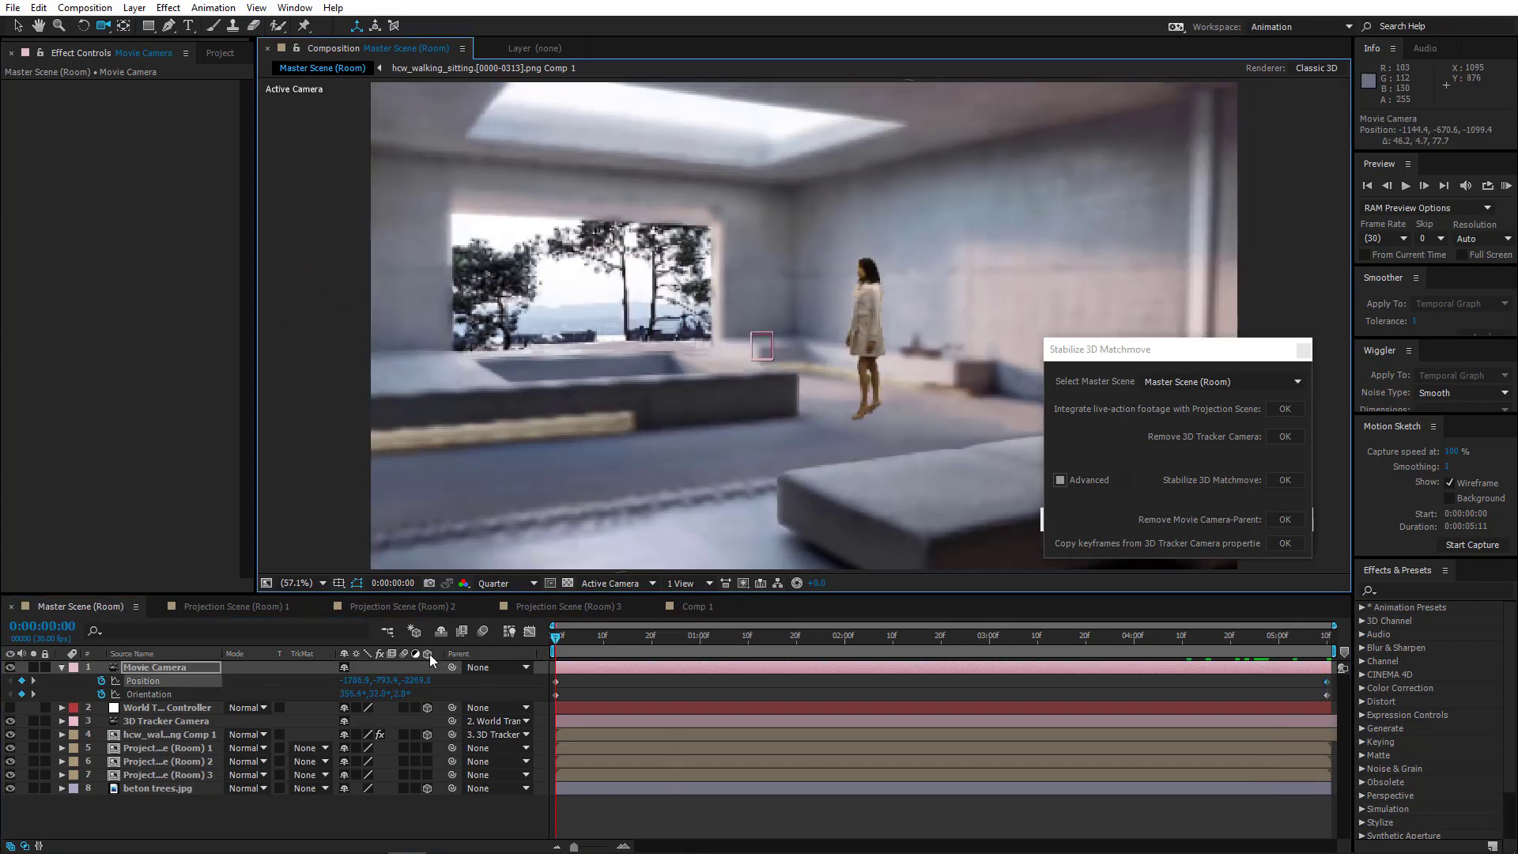
{"action": "left_click", "coordinate": [508, 581]}
{"action": "left_click", "coordinate": [530, 623]}
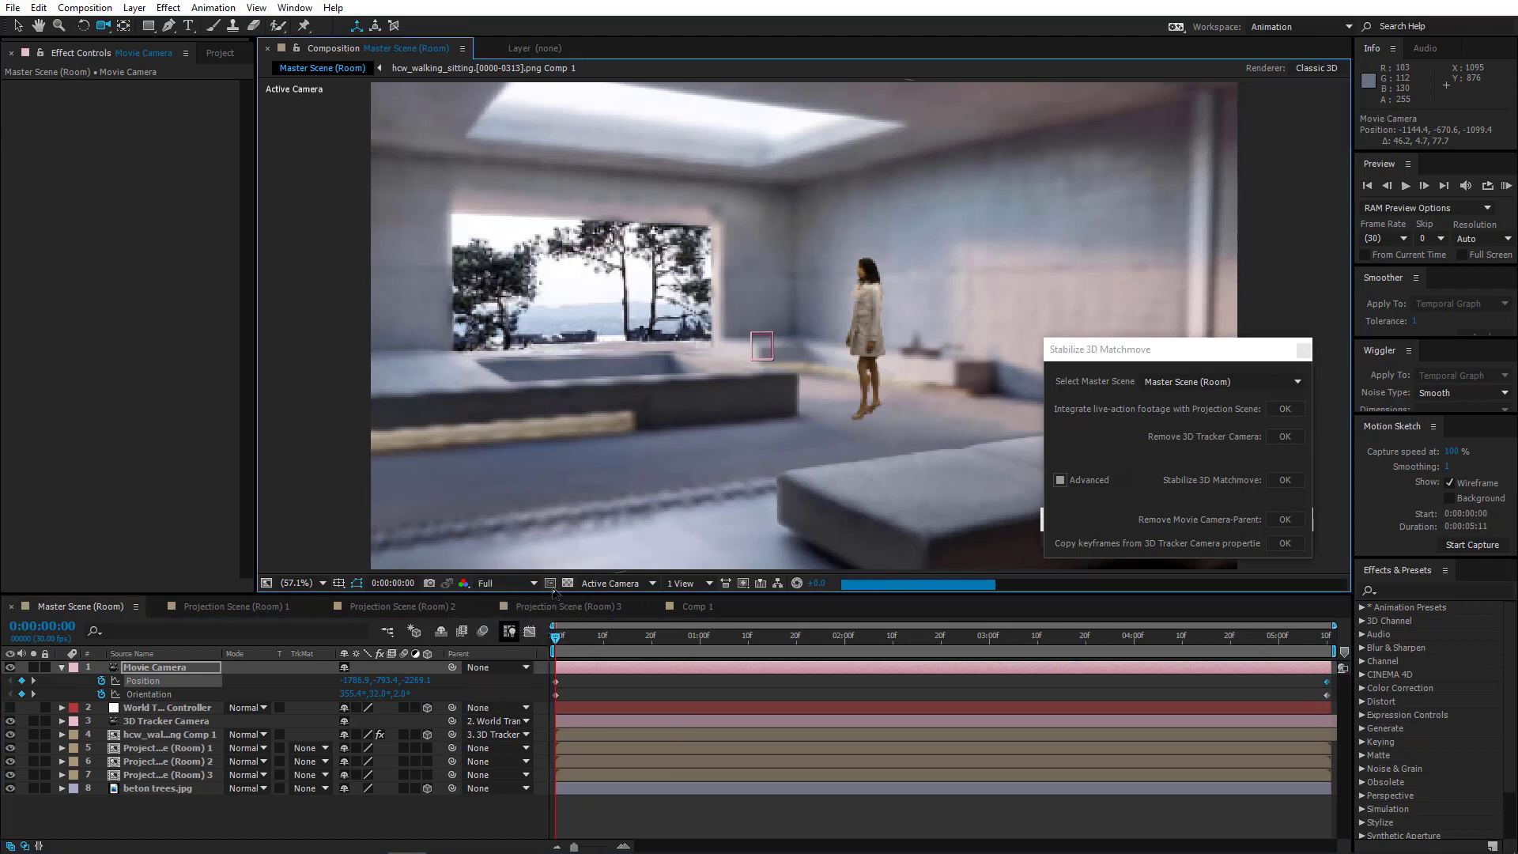
Run a RAM preview of the camera move, replay it with Full Screen enabled, and collapse the Movie Camera's properties
{"action": "key", "text": "KP_0"}
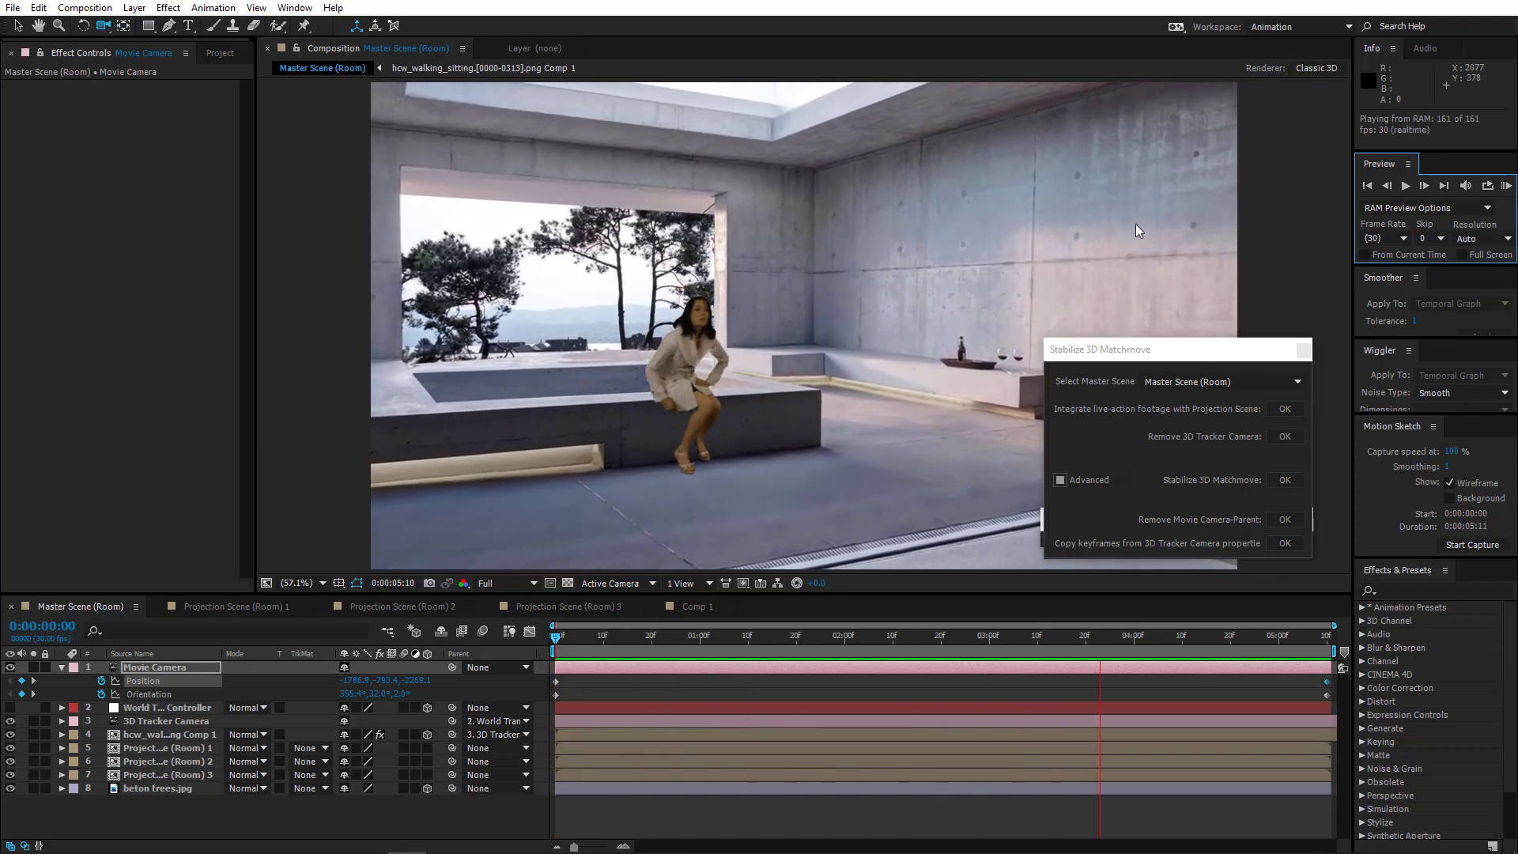
{"action": "left_click", "coordinate": [1491, 251]}
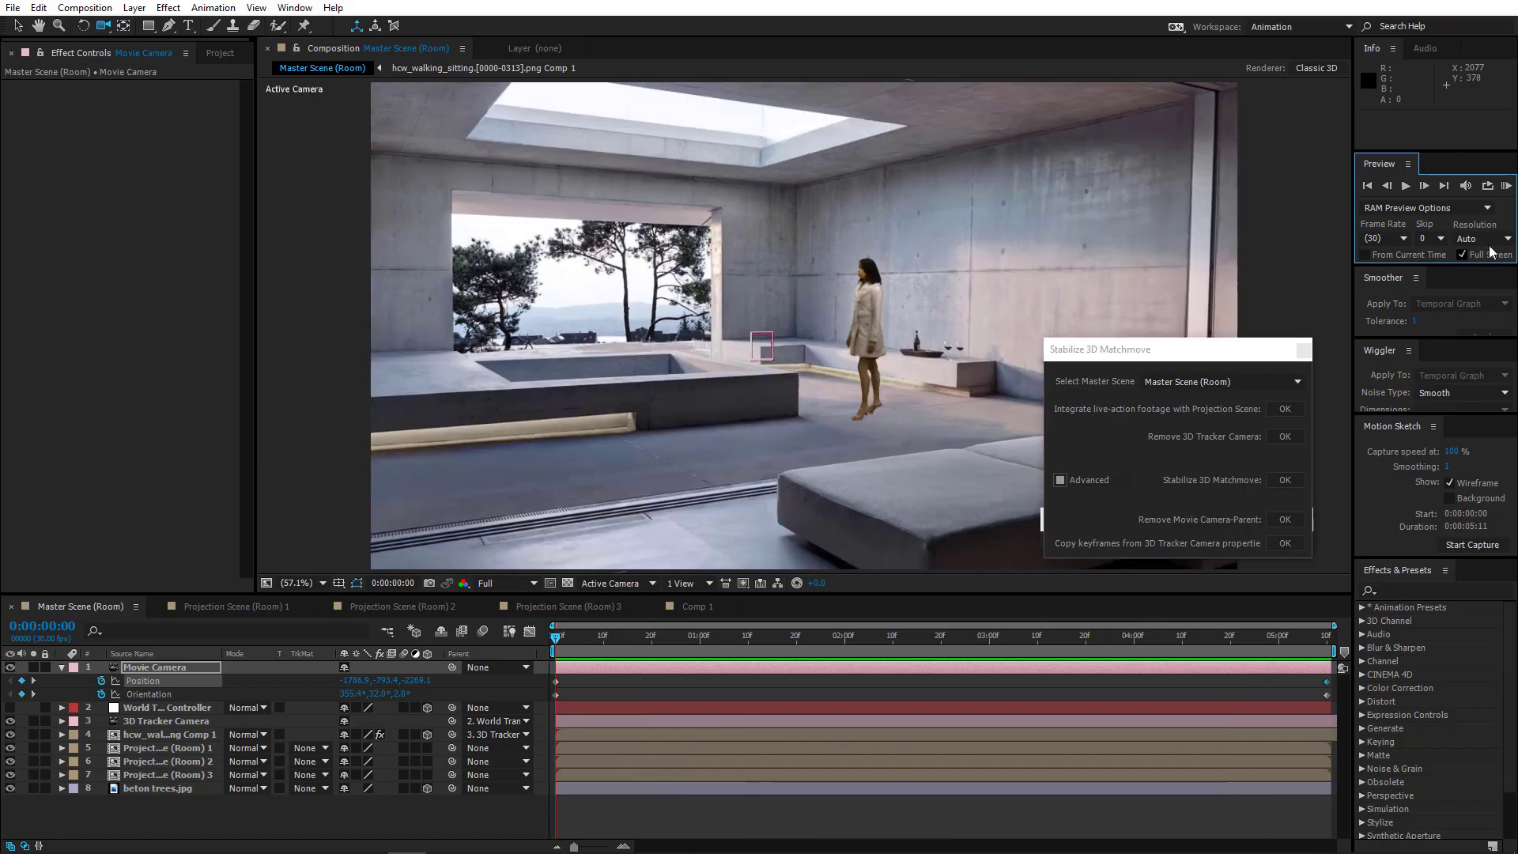
{"action": "left_click", "coordinate": [1503, 191]}
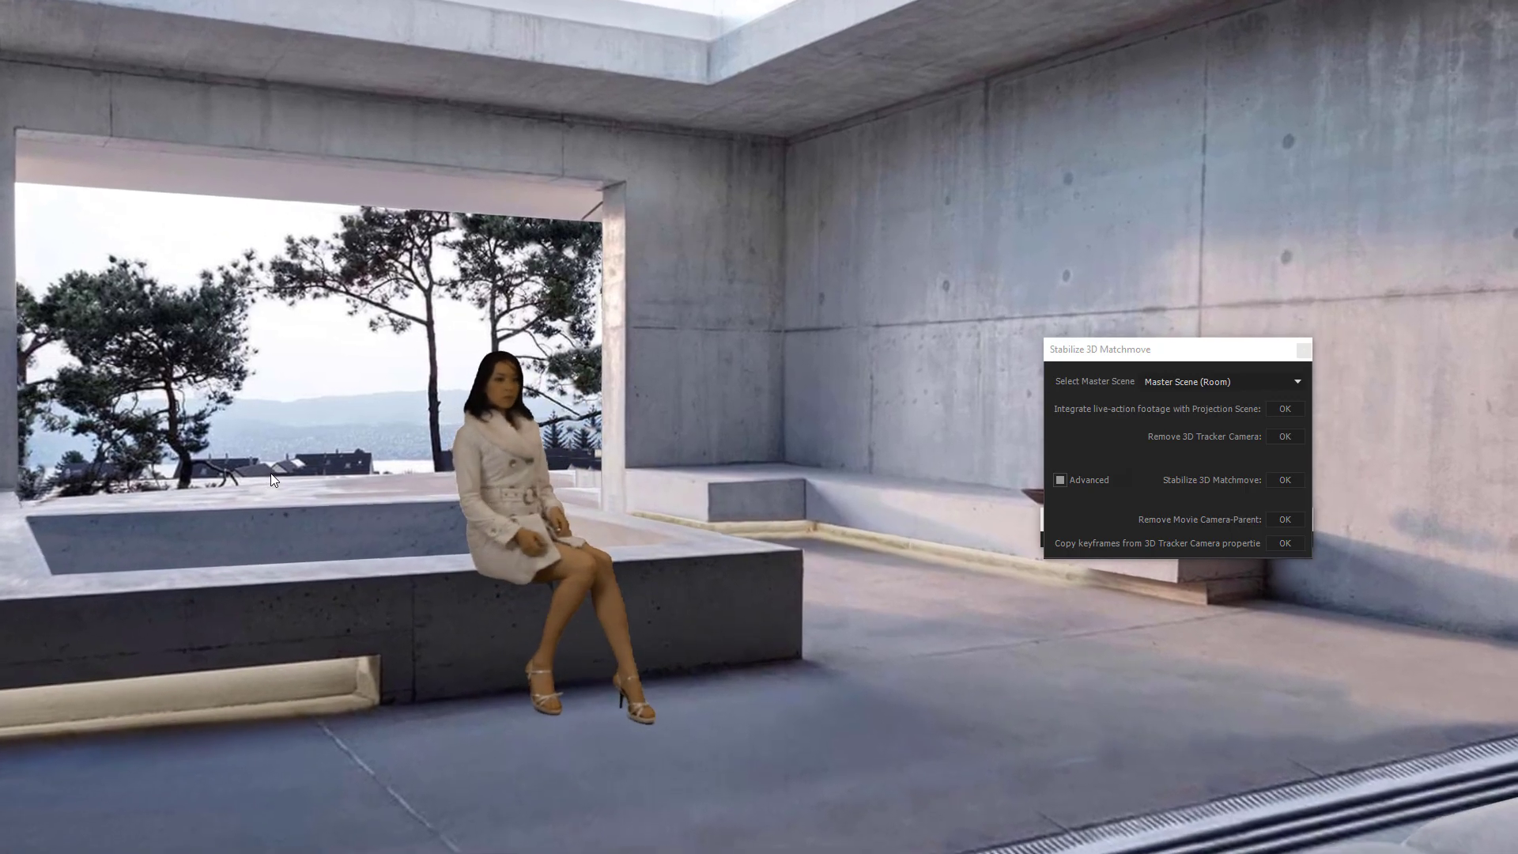
{"action": "key", "text": "space"}
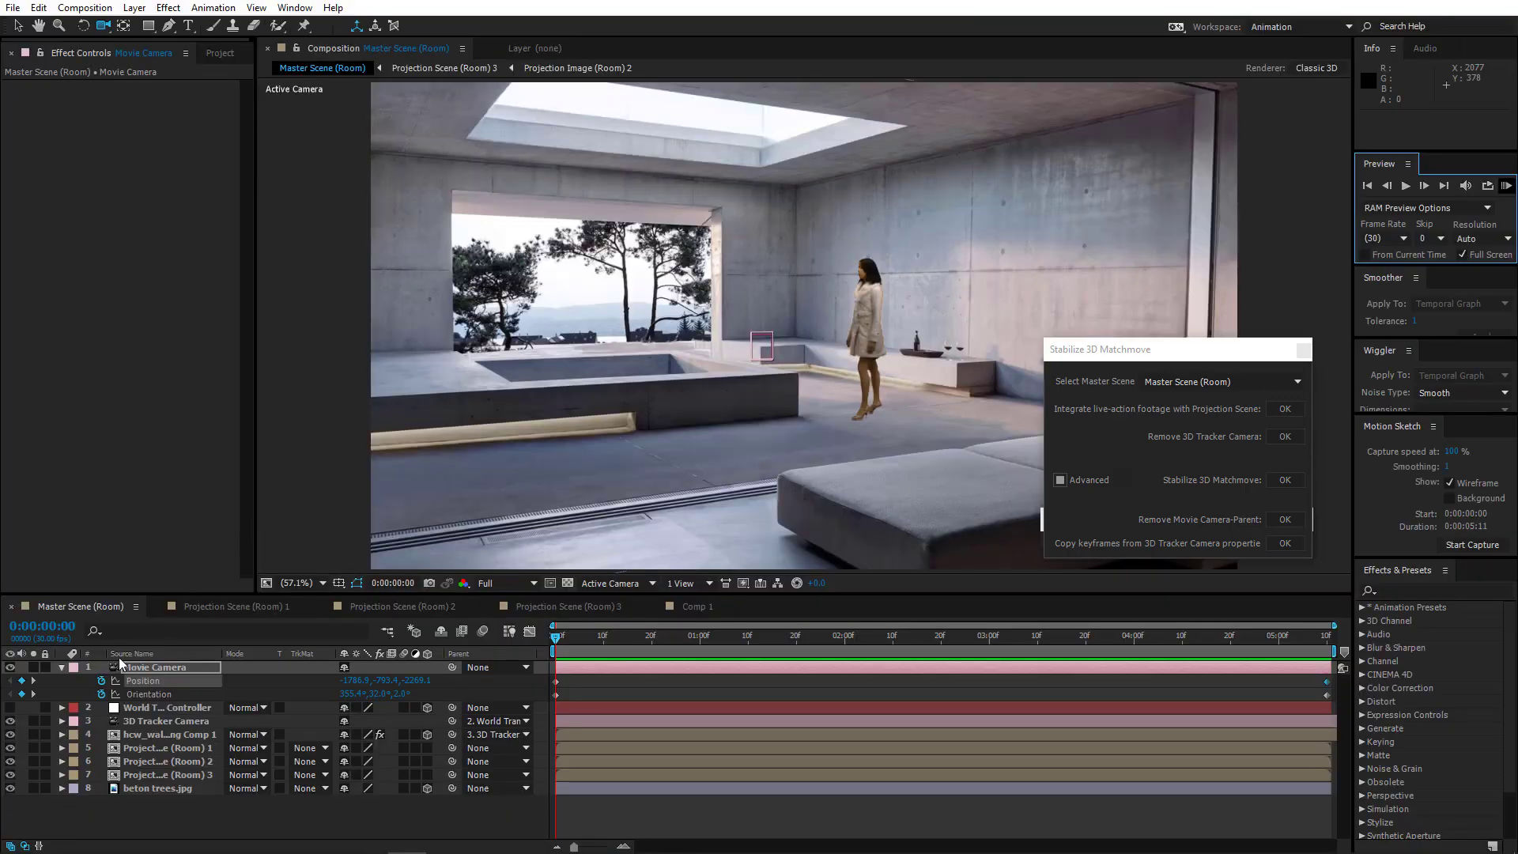
{"action": "left_click", "coordinate": [64, 666]}
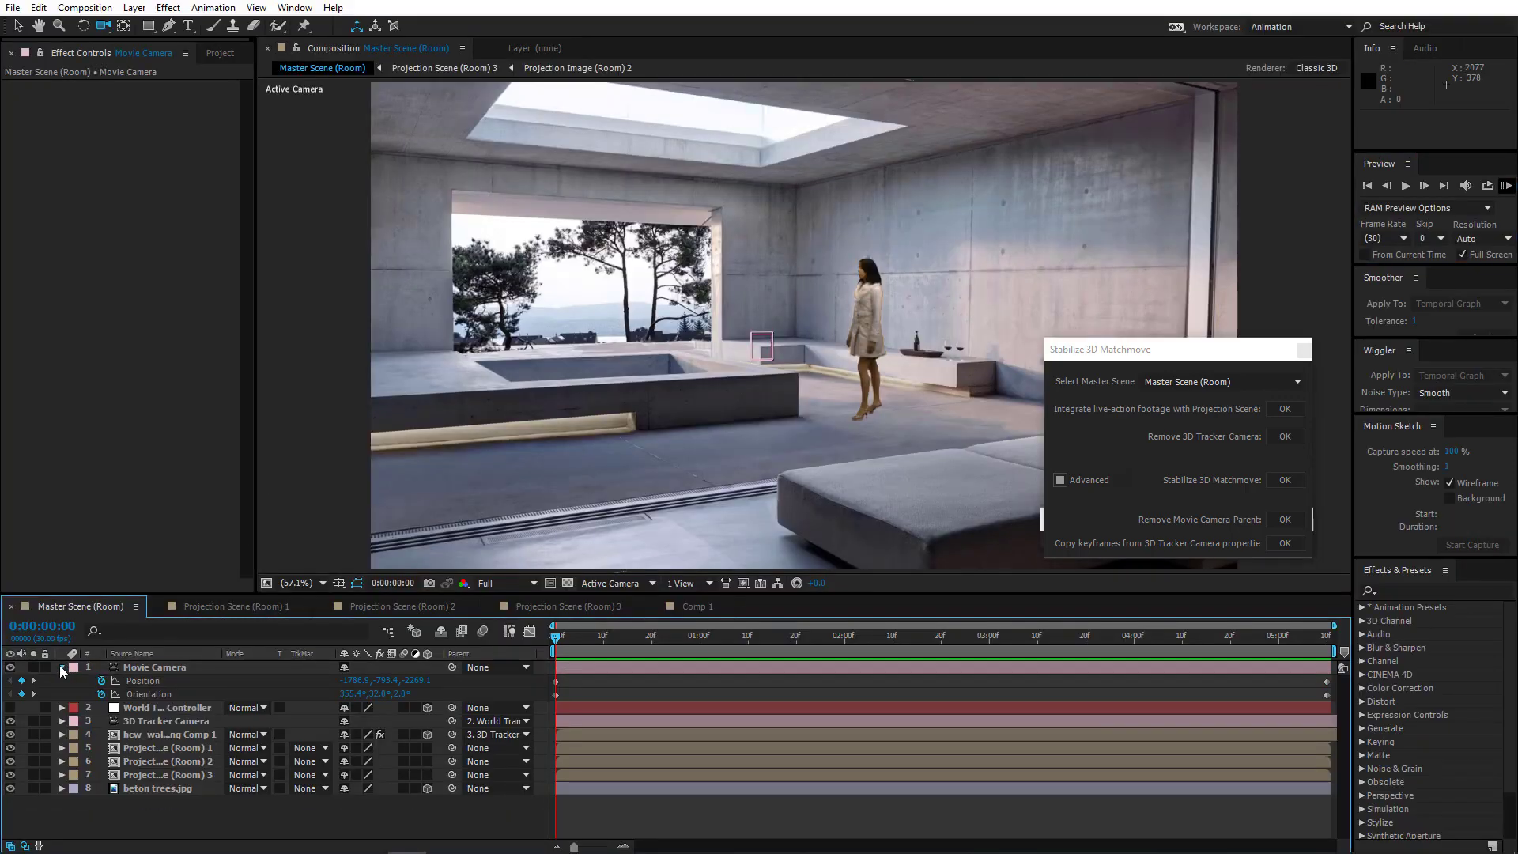
{"action": "left_click", "coordinate": [61, 666]}
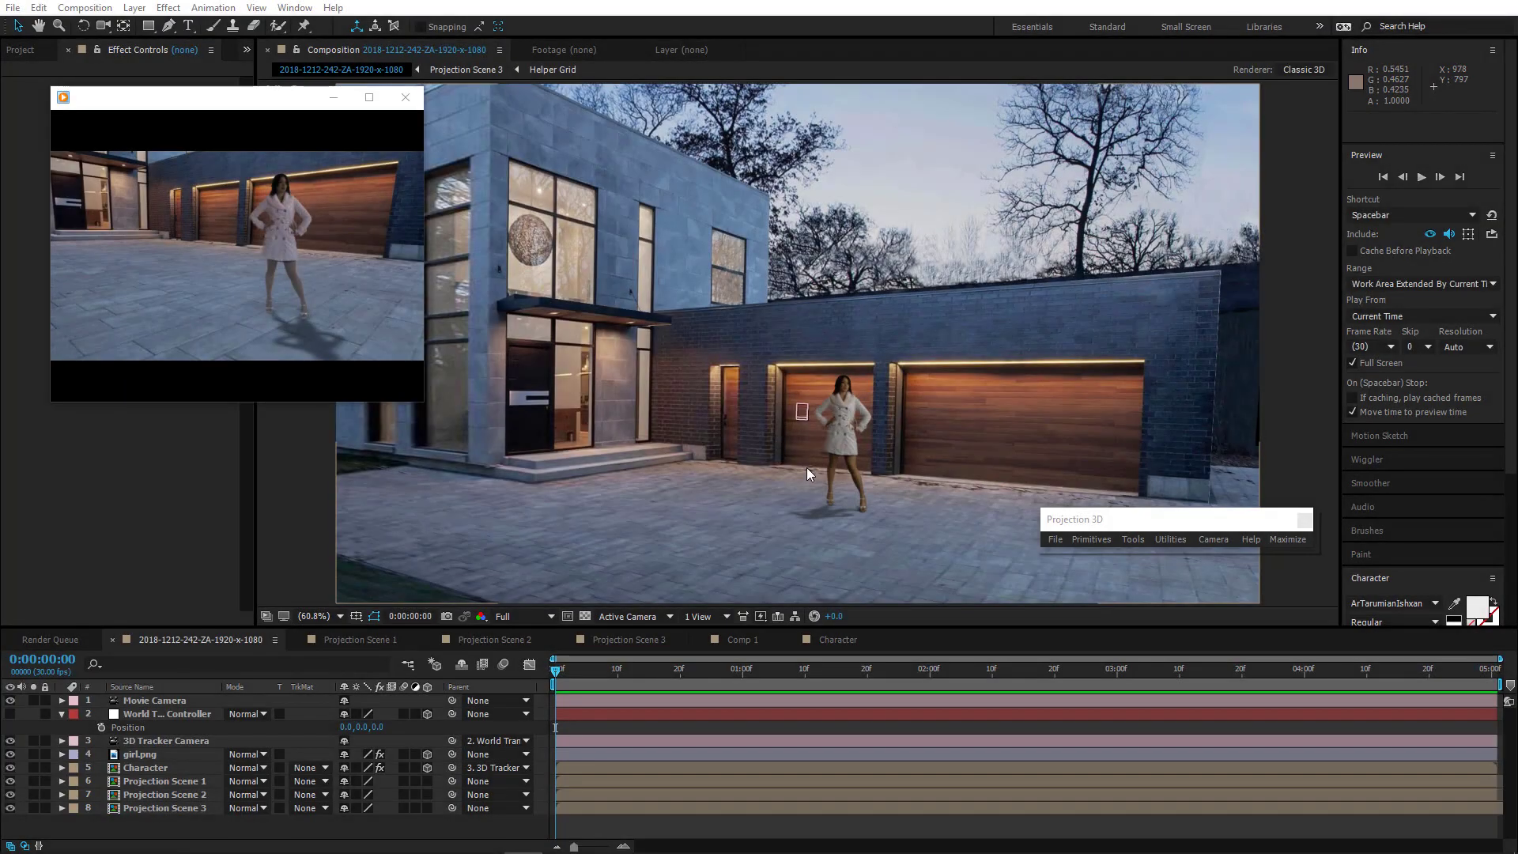
Play the original tracked girl clip at full screen in the media player and close the player
{"action": "double_click", "coordinate": [274, 217]}
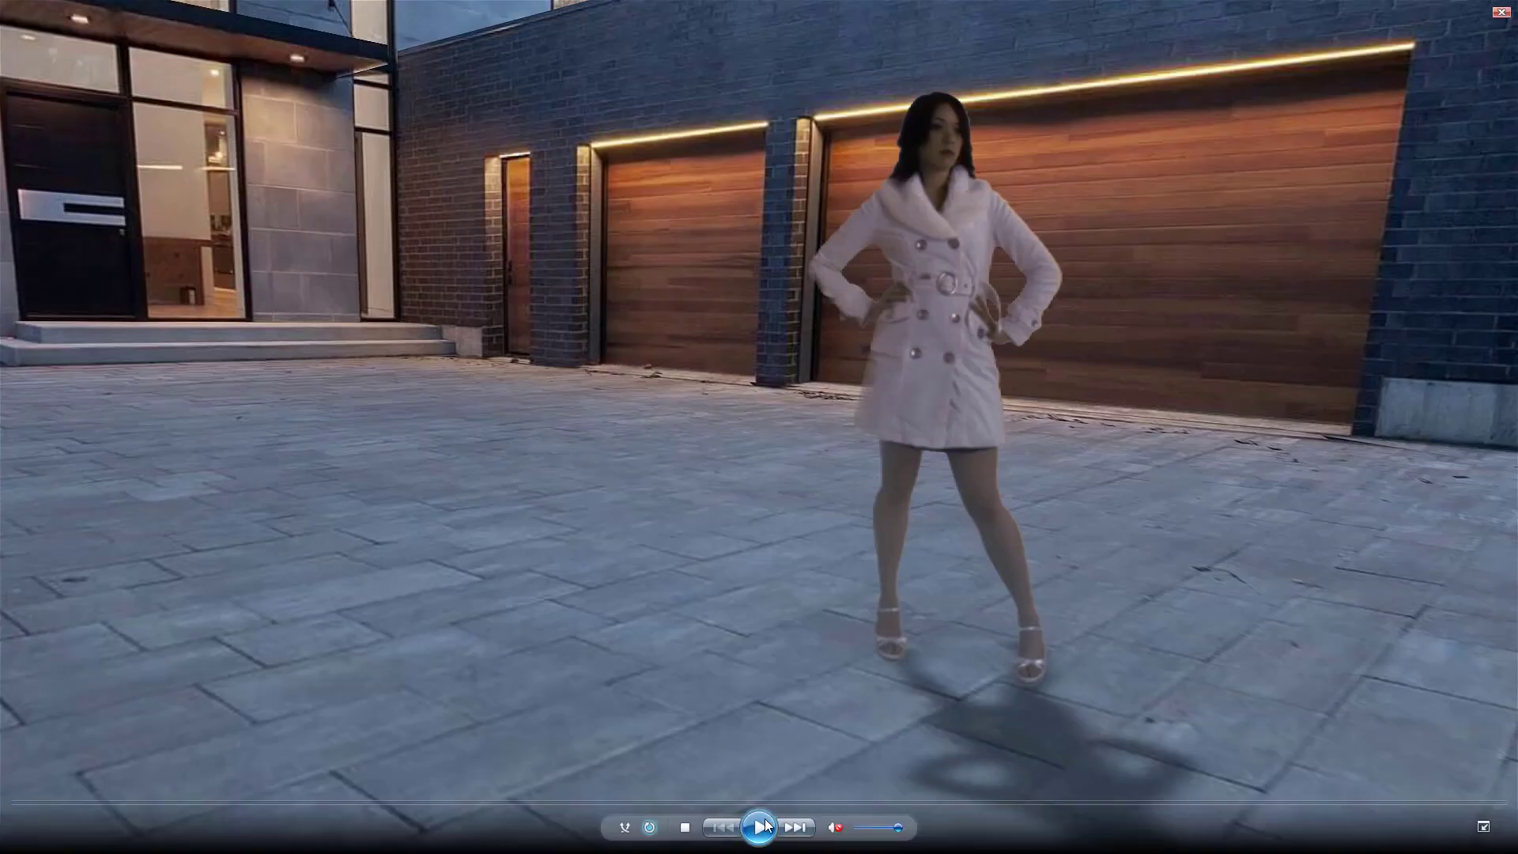
{"action": "left_click", "coordinate": [762, 826]}
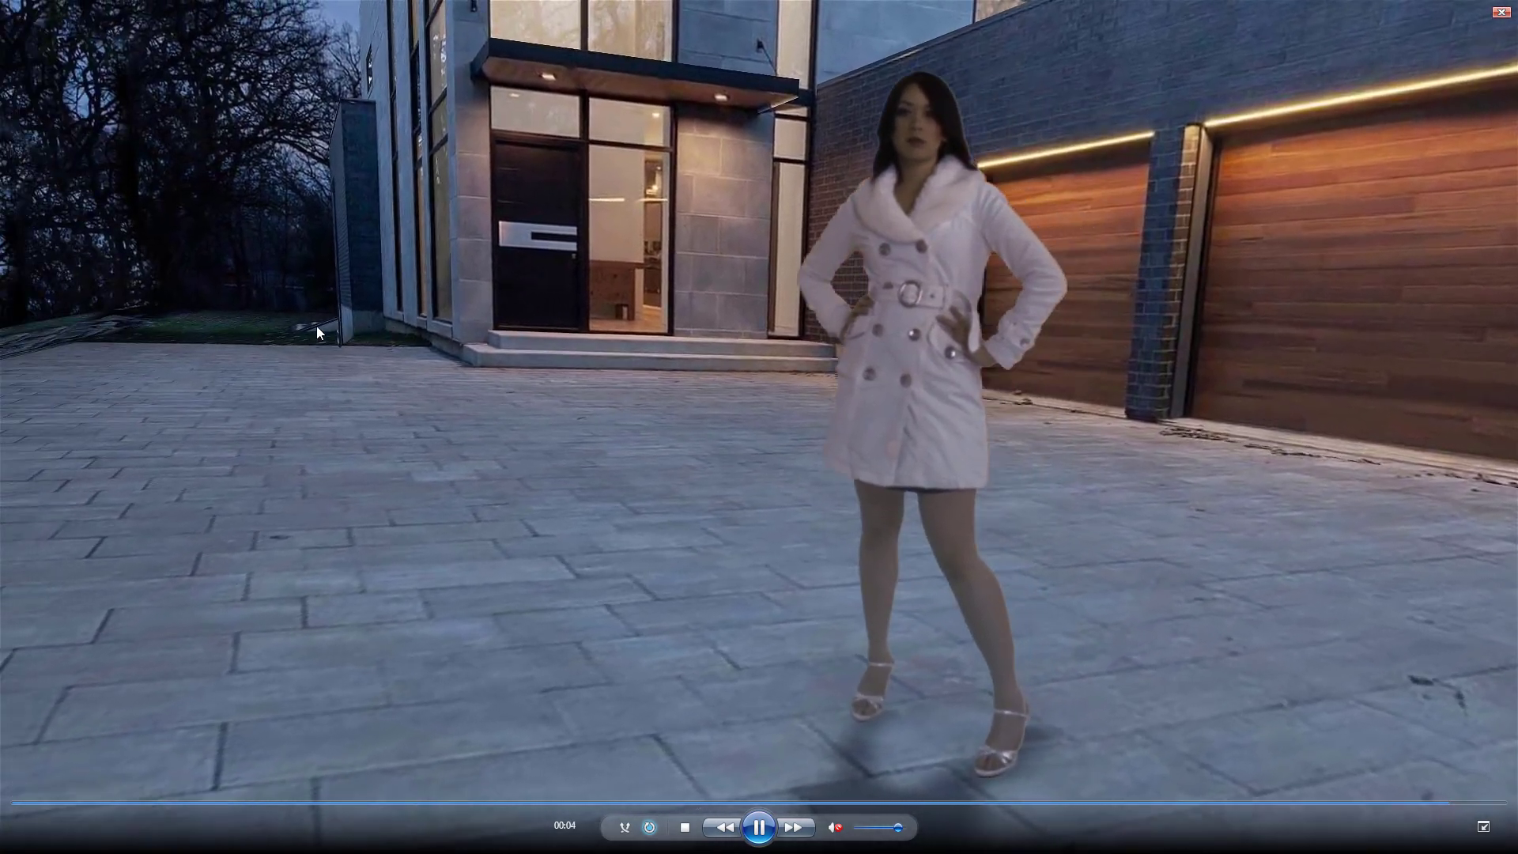
{"action": "double_click", "coordinate": [316, 325]}
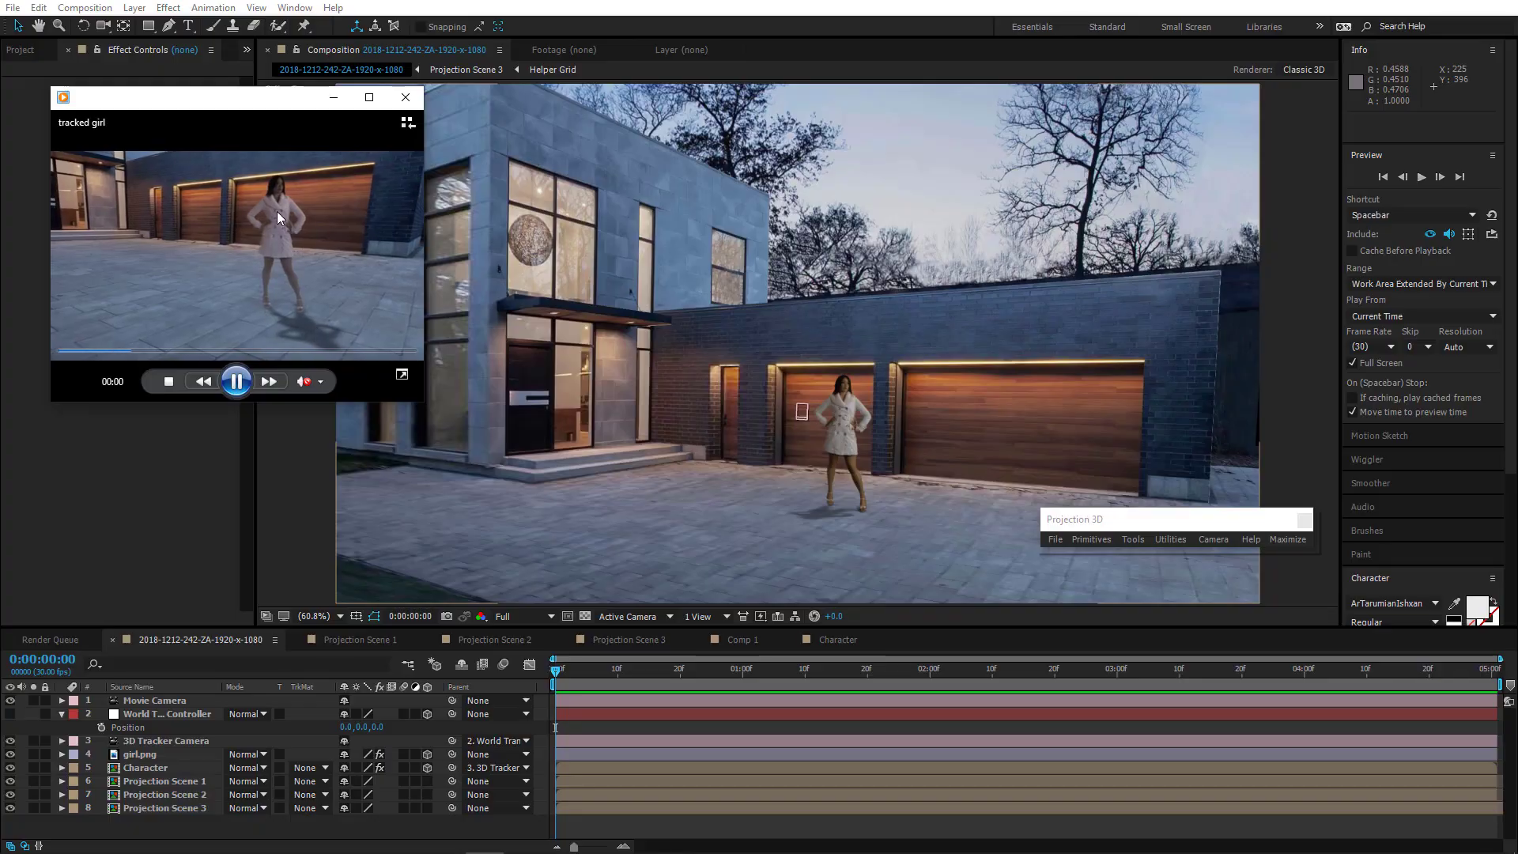
{"action": "left_click", "coordinate": [409, 103]}
Preview the house composition at full screen and return to the first frame
{"action": "left_click", "coordinate": [1417, 177]}
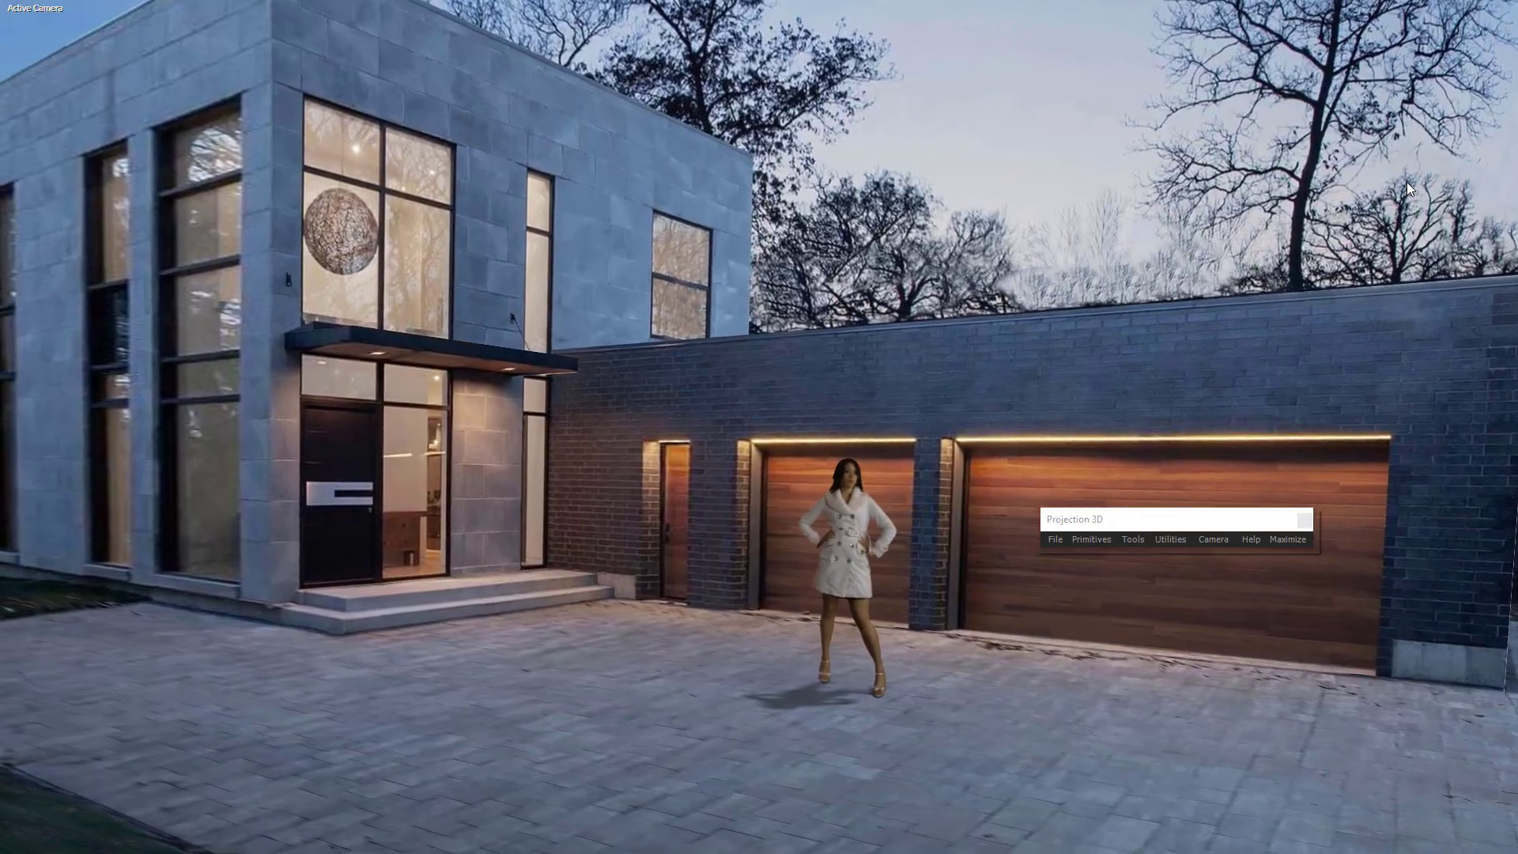
{"action": "key", "text": "Escape"}
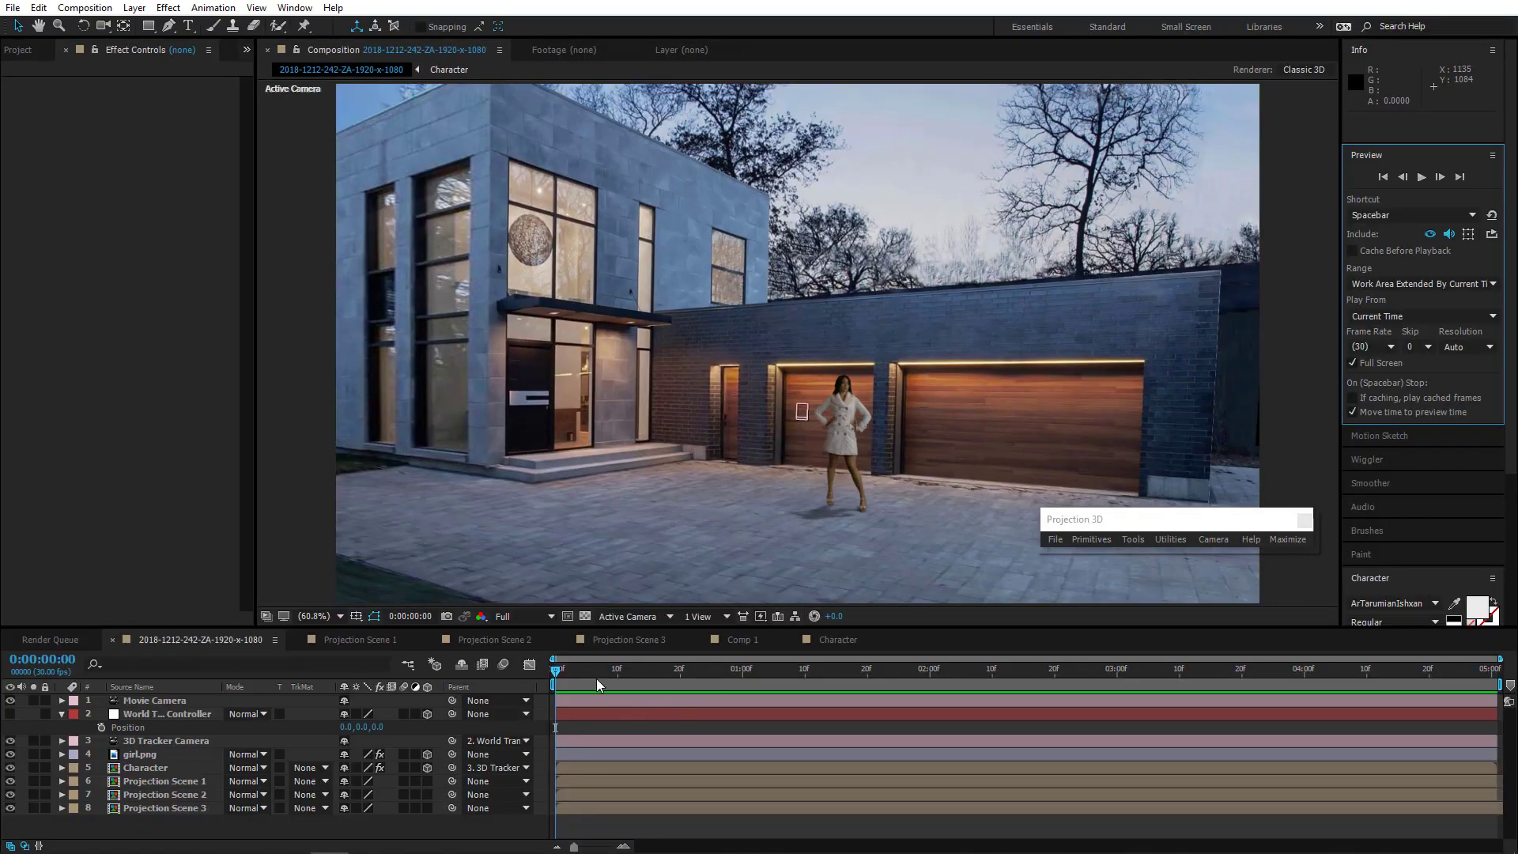
{"action": "left_click_drag", "start_coordinate": [599, 673], "coordinate": [500, 670]}
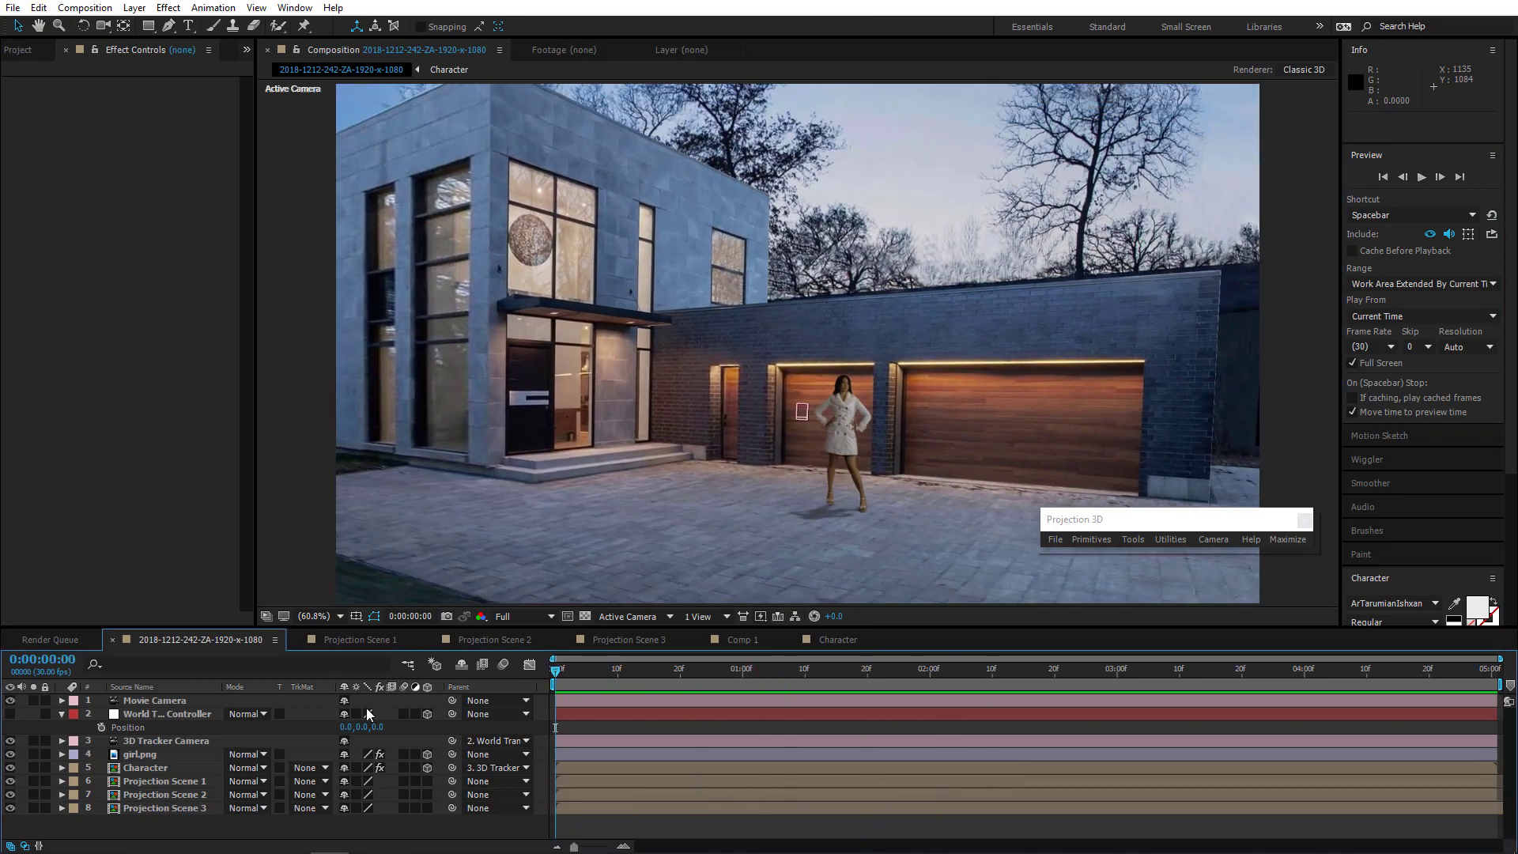
Move the World Transform Controller to about 636, 0, -637 and scrub through the shot
{"action": "left_click", "coordinate": [201, 715]}
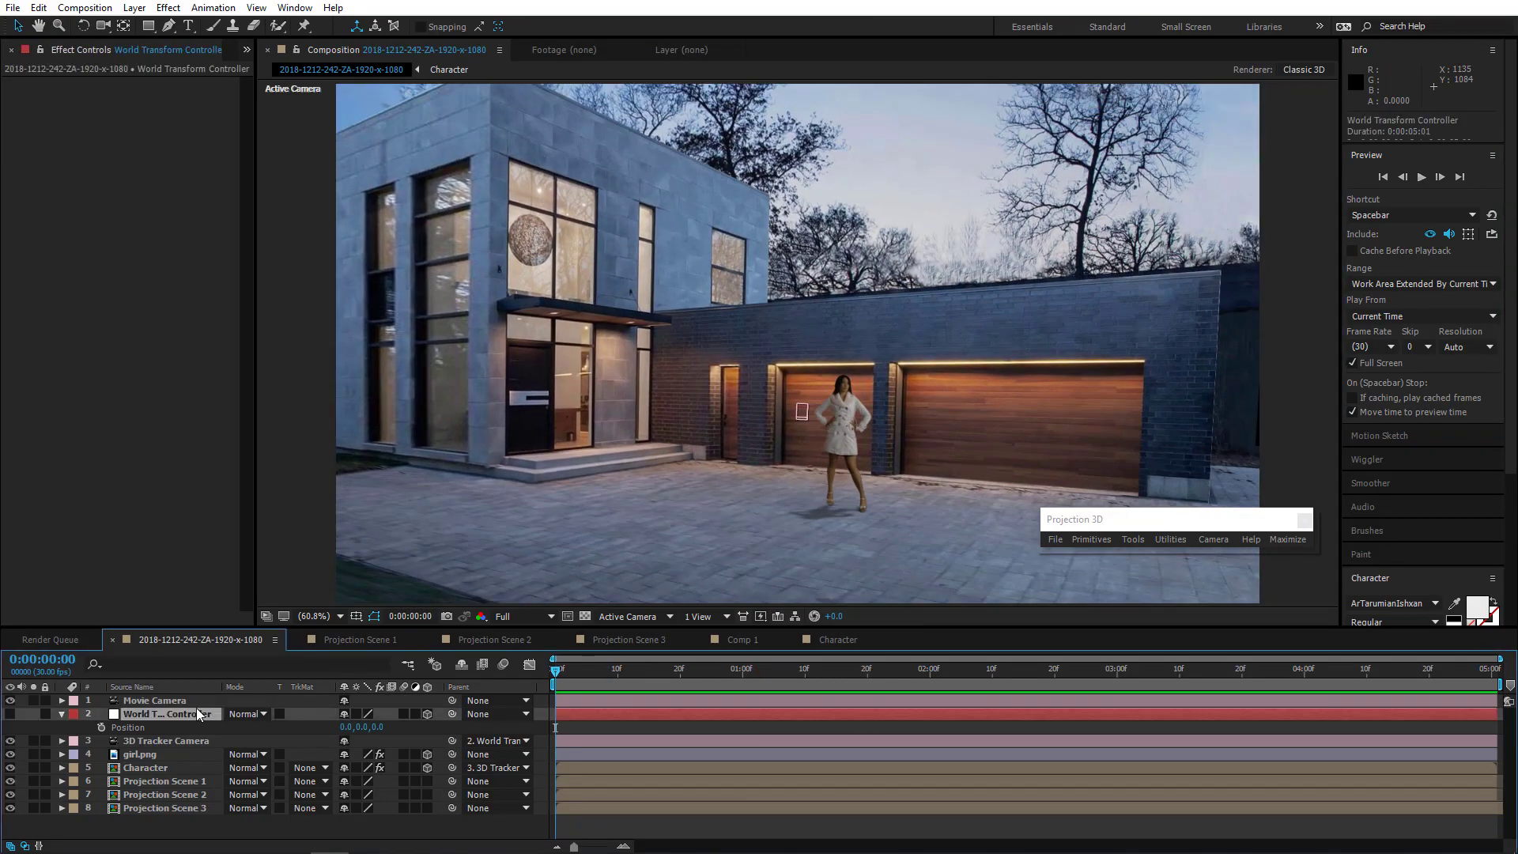
{"action": "left_click_drag", "start_coordinate": [377, 728], "coordinate": [156, 824]}
{"action": "left_click_drag", "start_coordinate": [343, 734], "coordinate": [869, 750]}
{"action": "left_click_drag", "start_coordinate": [612, 678], "coordinate": [1073, 668]}
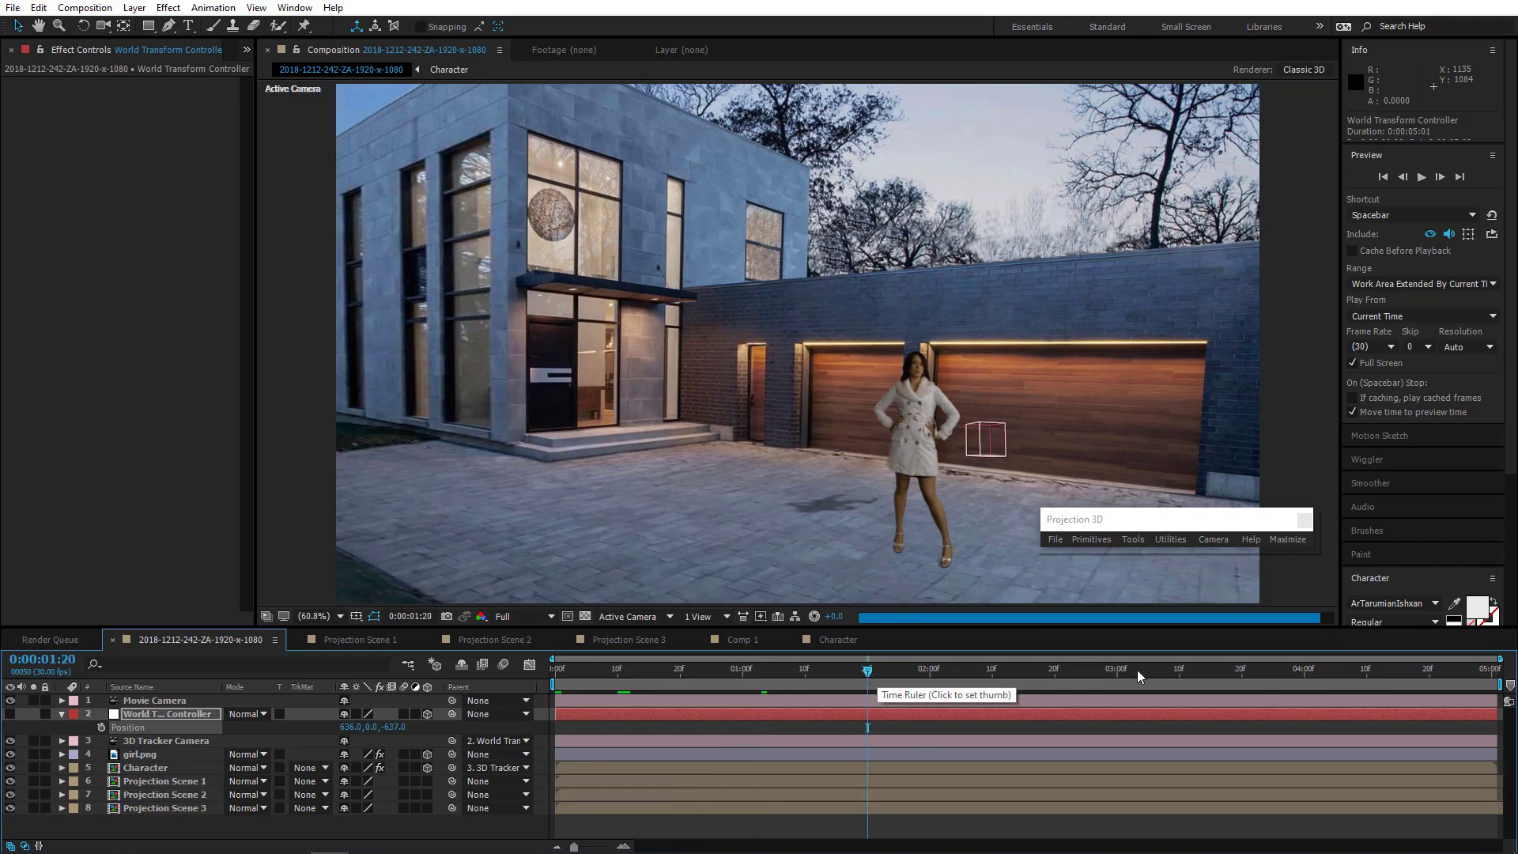
Set the preview resolution to Third, scrub the repositioned character, and undo the resolution and controller position changes
{"action": "left_click", "coordinate": [519, 617]}
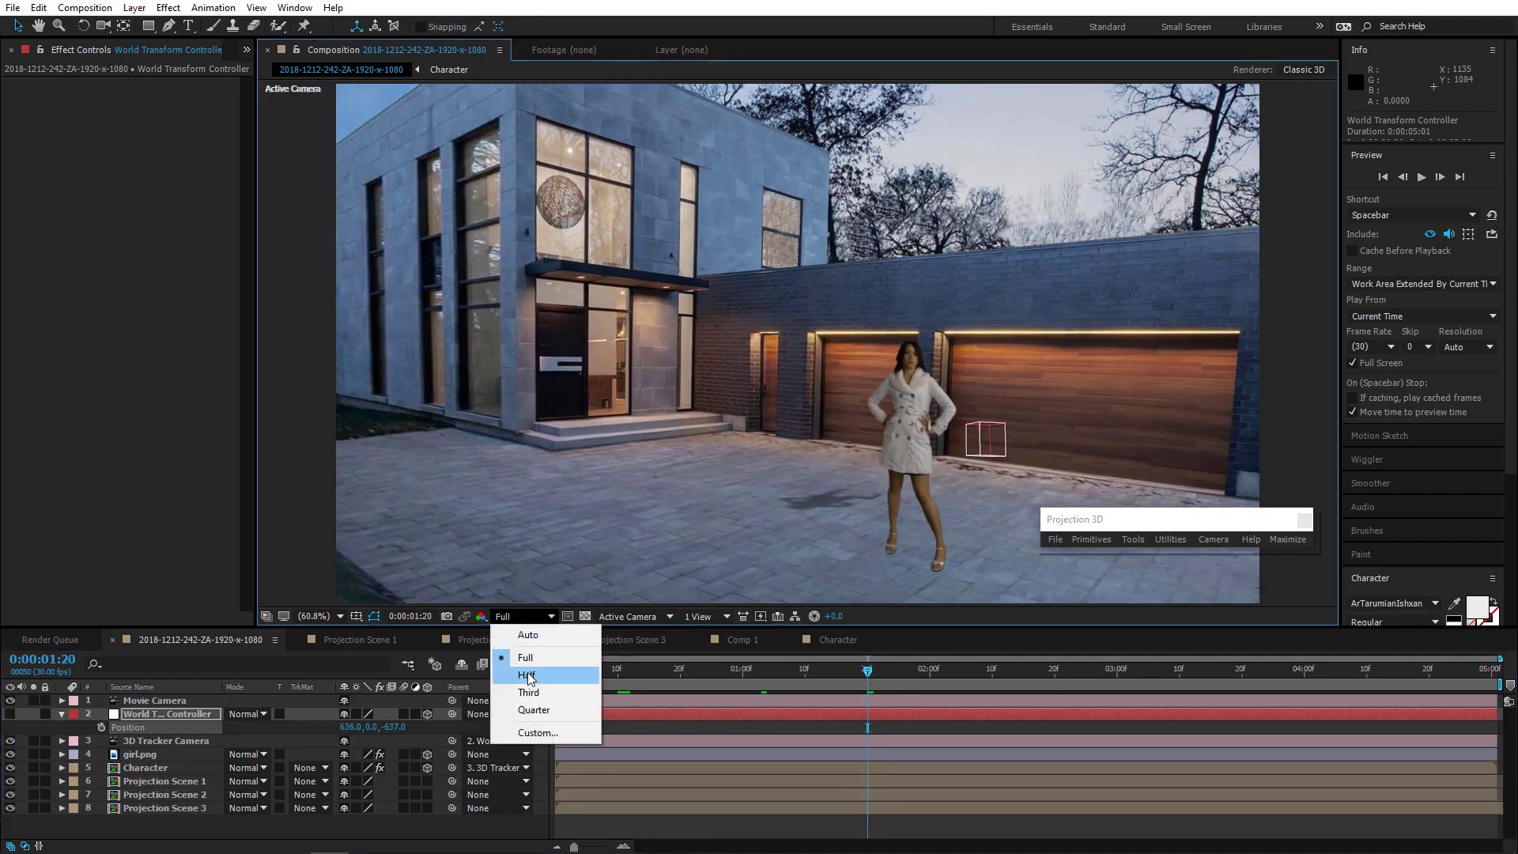
{"action": "left_click", "coordinate": [526, 694]}
{"action": "left_click", "coordinate": [624, 672]}
{"action": "left_click_drag", "start_coordinate": [640, 685], "coordinate": [340, 642]}
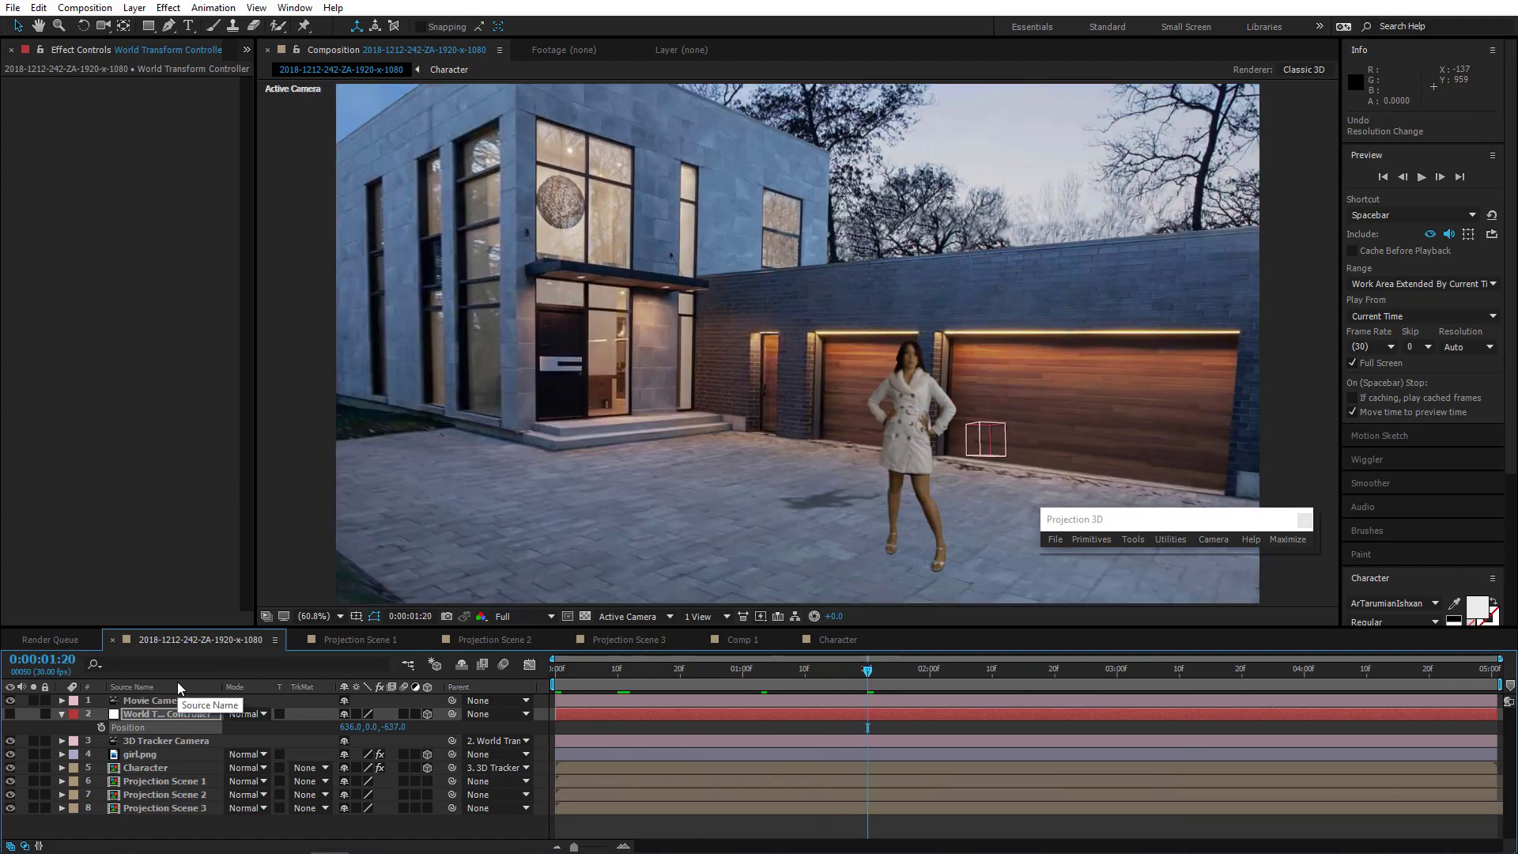
{"action": "key", "text": "ctrl+z"}
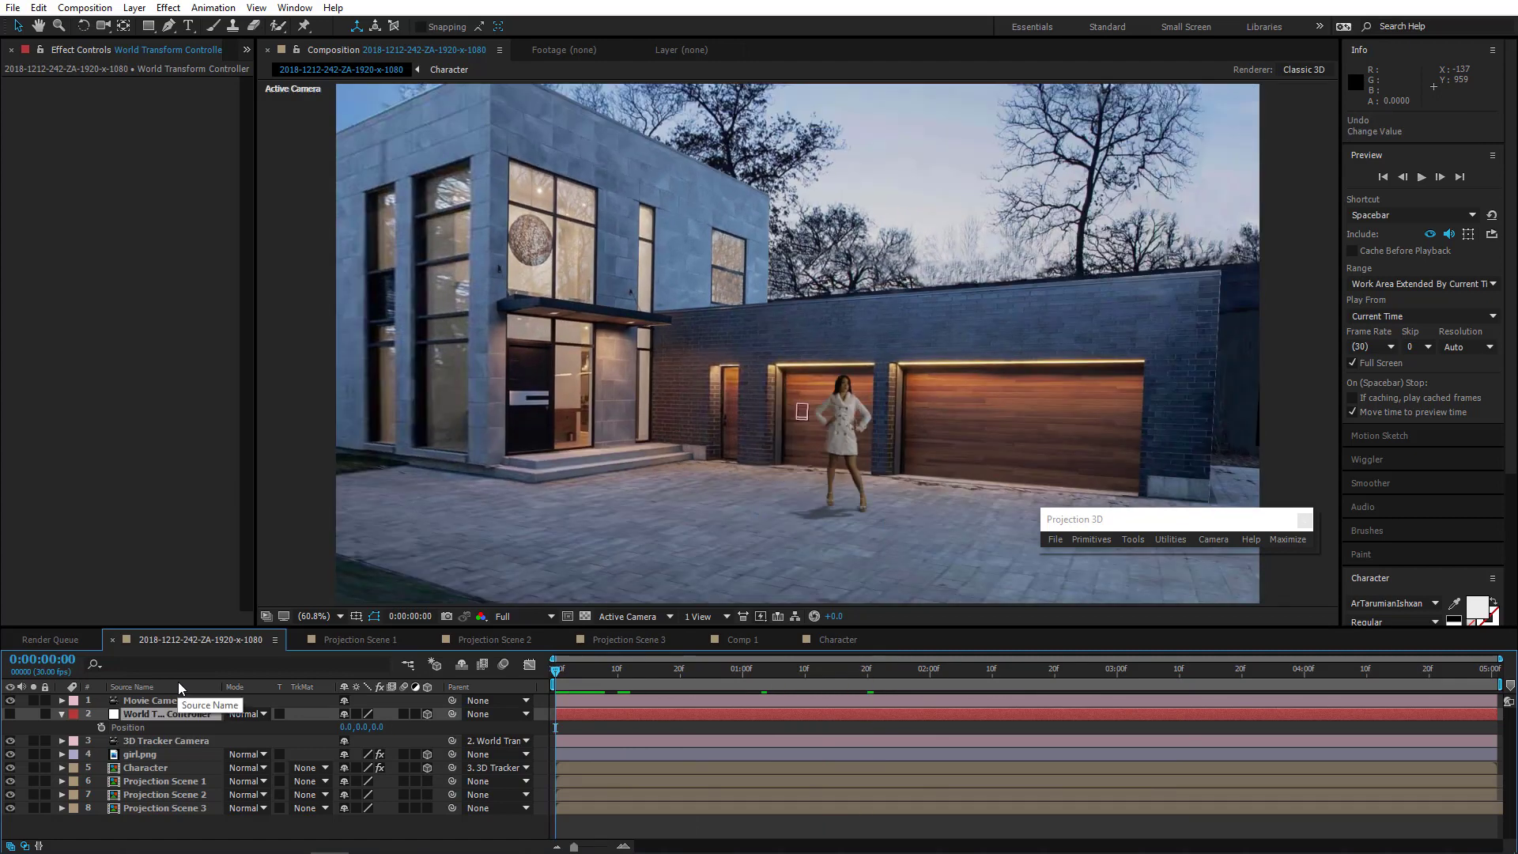
Set the preview resolution to Third, rotate the Movie Camera to about 357.9°, 330.3°, 358.3°, and scrub to 0:00:05:00
{"action": "left_click", "coordinate": [173, 701]}
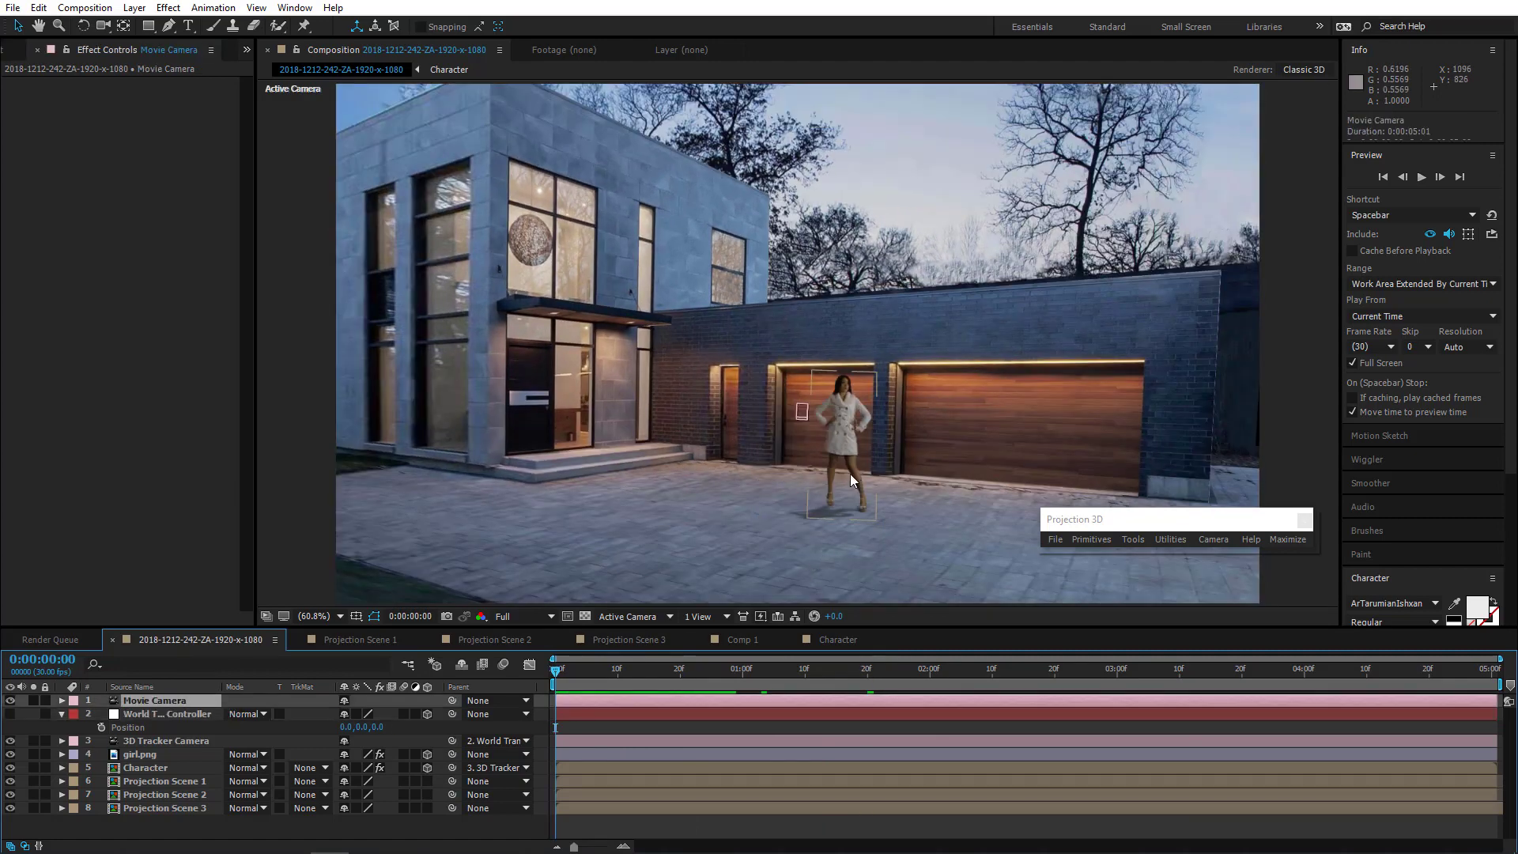
{"action": "left_click", "coordinate": [101, 27]}
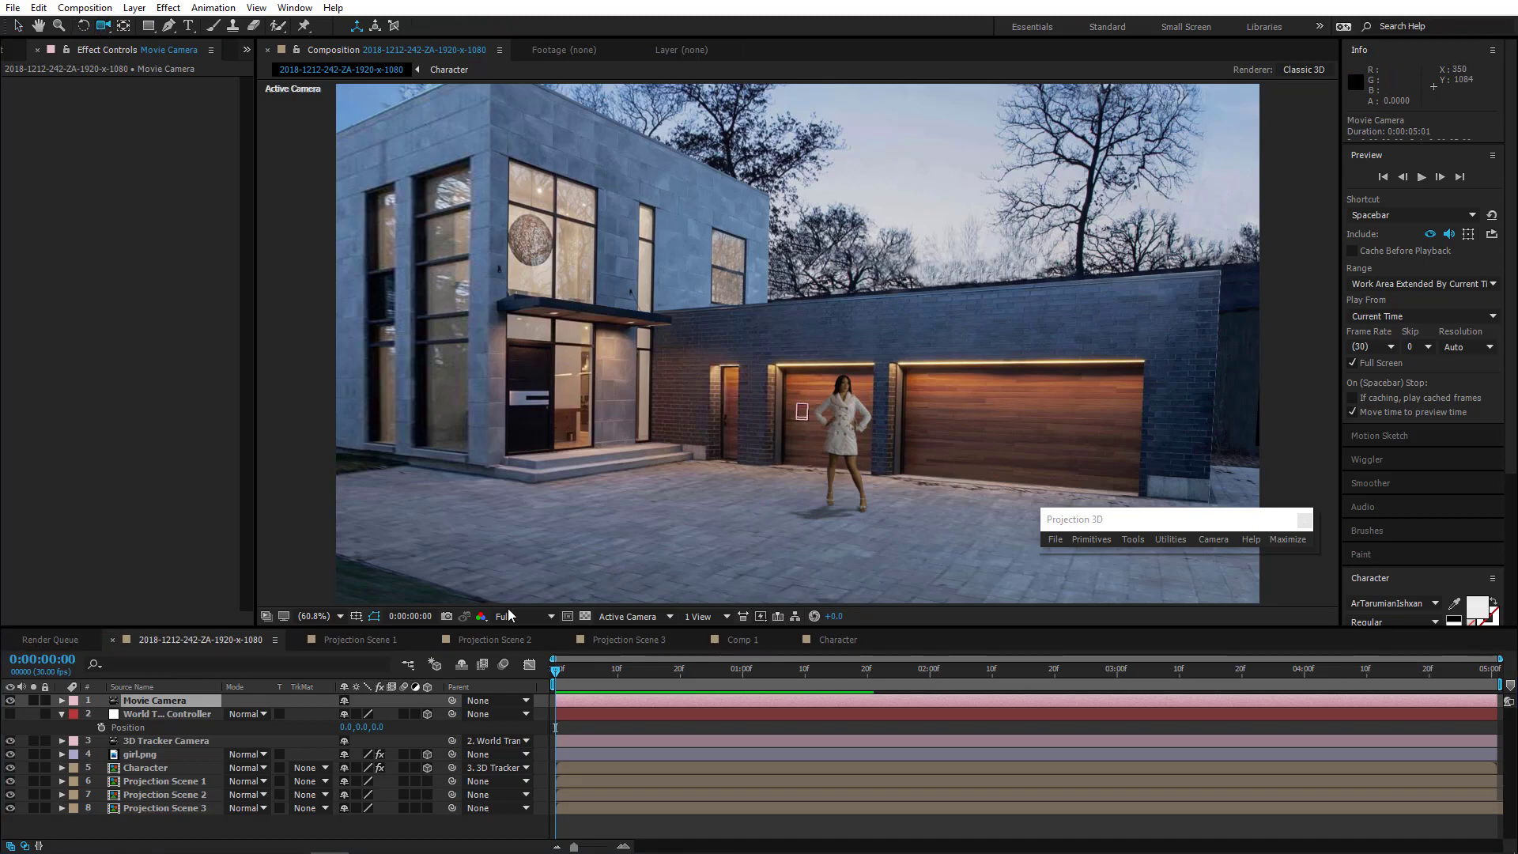
{"action": "left_click", "coordinate": [510, 616]}
{"action": "left_click", "coordinate": [532, 689]}
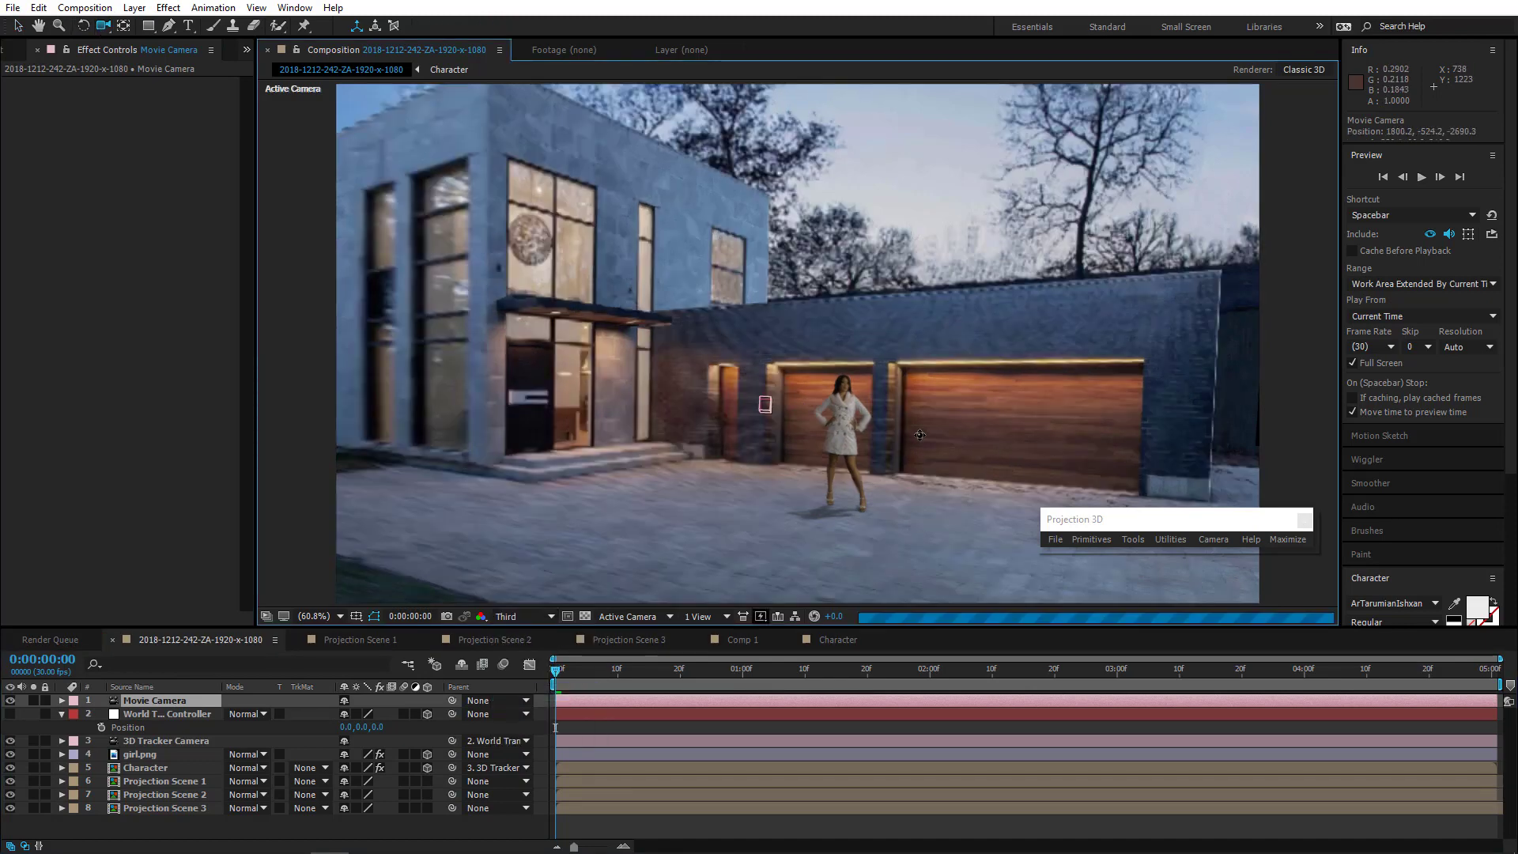
{"action": "left_click_drag", "start_coordinate": [919, 434], "coordinate": [907, 625]}
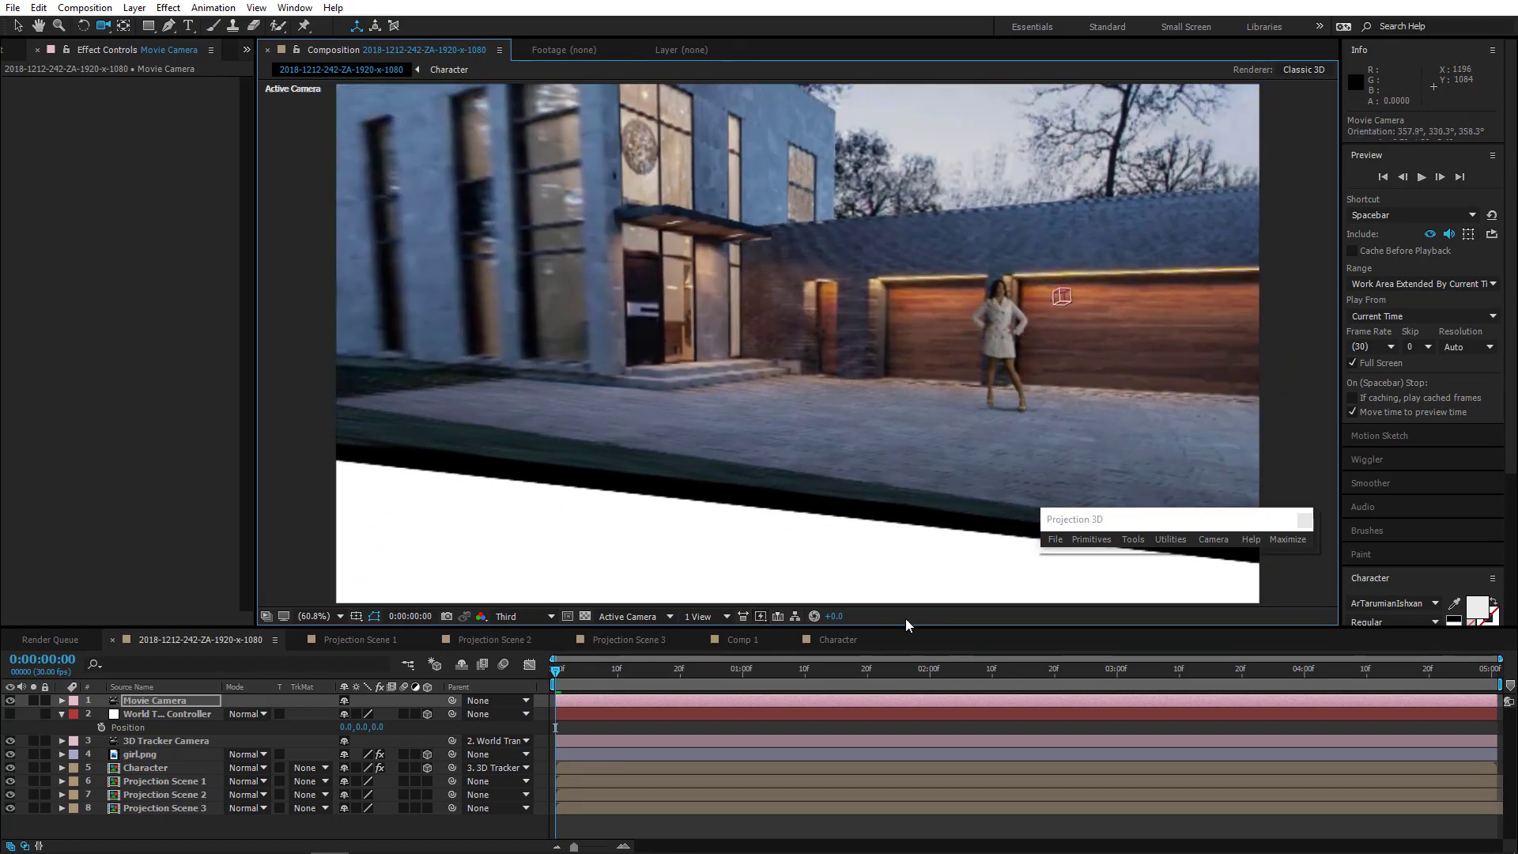
{"action": "left_click_drag", "start_coordinate": [642, 669], "coordinate": [1493, 693]}
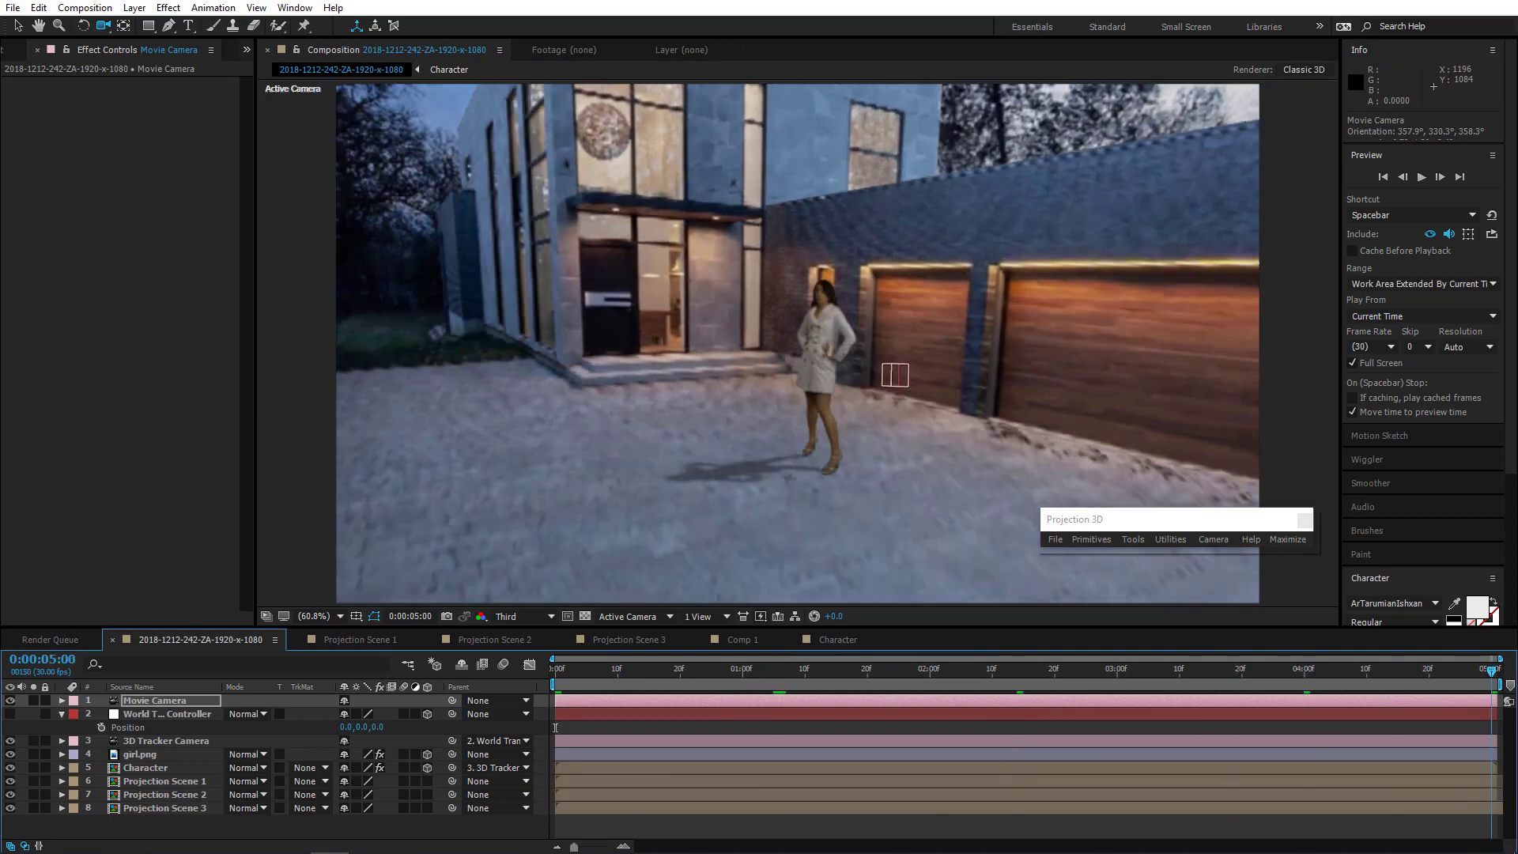
Try a Movie Camera position of about 1957.6, -633.7, -2619.6 from the first frame, scrub the shot, and undo the camera changes
{"action": "key", "text": "Home"}
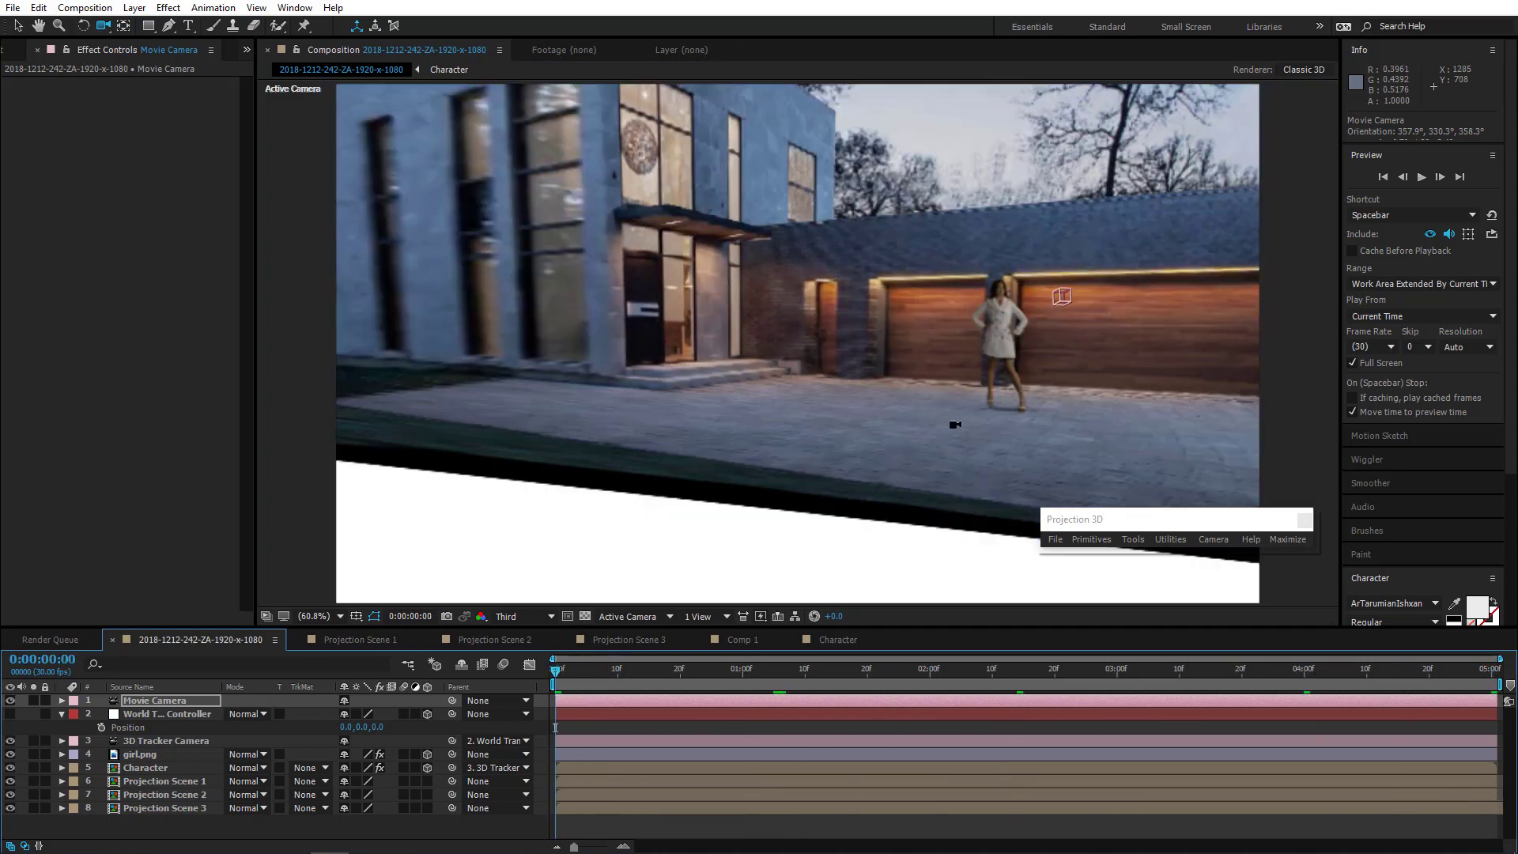
{"action": "left_click_drag", "start_coordinate": [952, 422], "coordinate": [702, 454]}
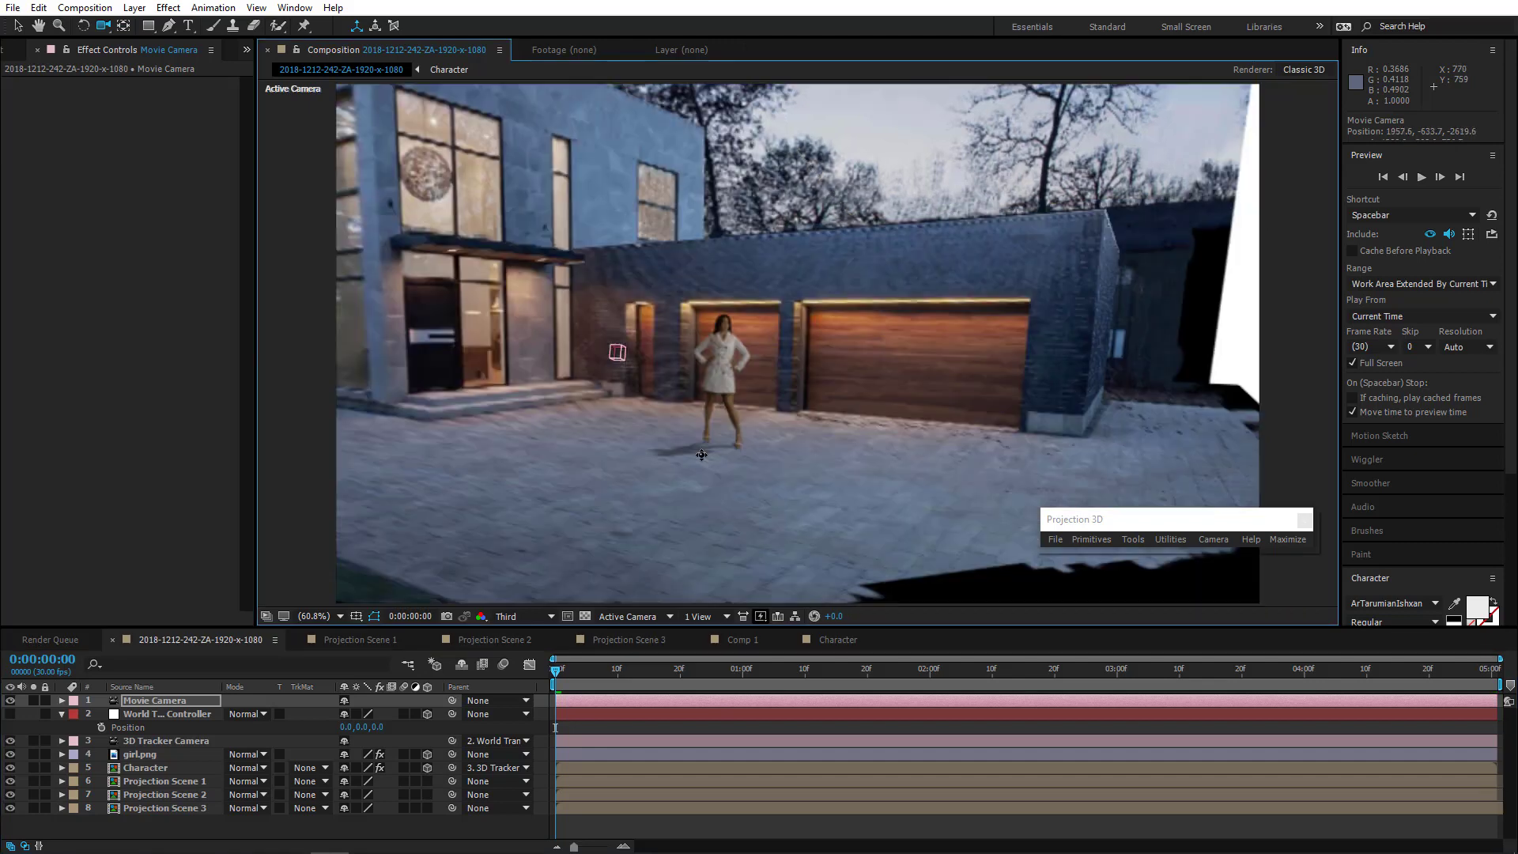
{"action": "left_click_drag", "start_coordinate": [556, 714], "coordinate": [1492, 670]}
{"action": "key", "text": "Home"}
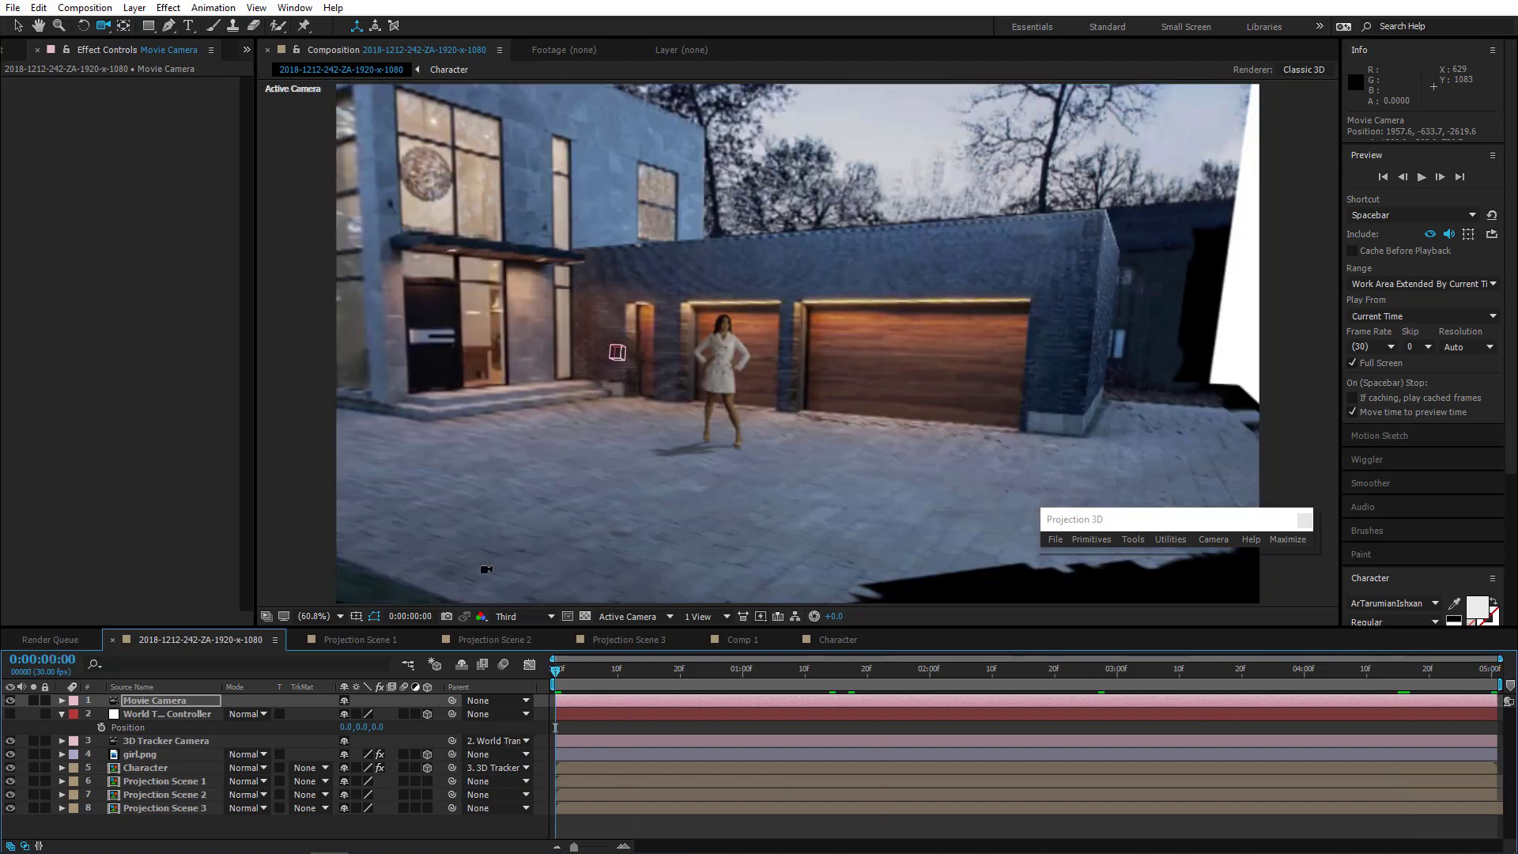
{"action": "key", "text": "ctrl+z"}
{"action": "key", "text": "ctrl+j"}
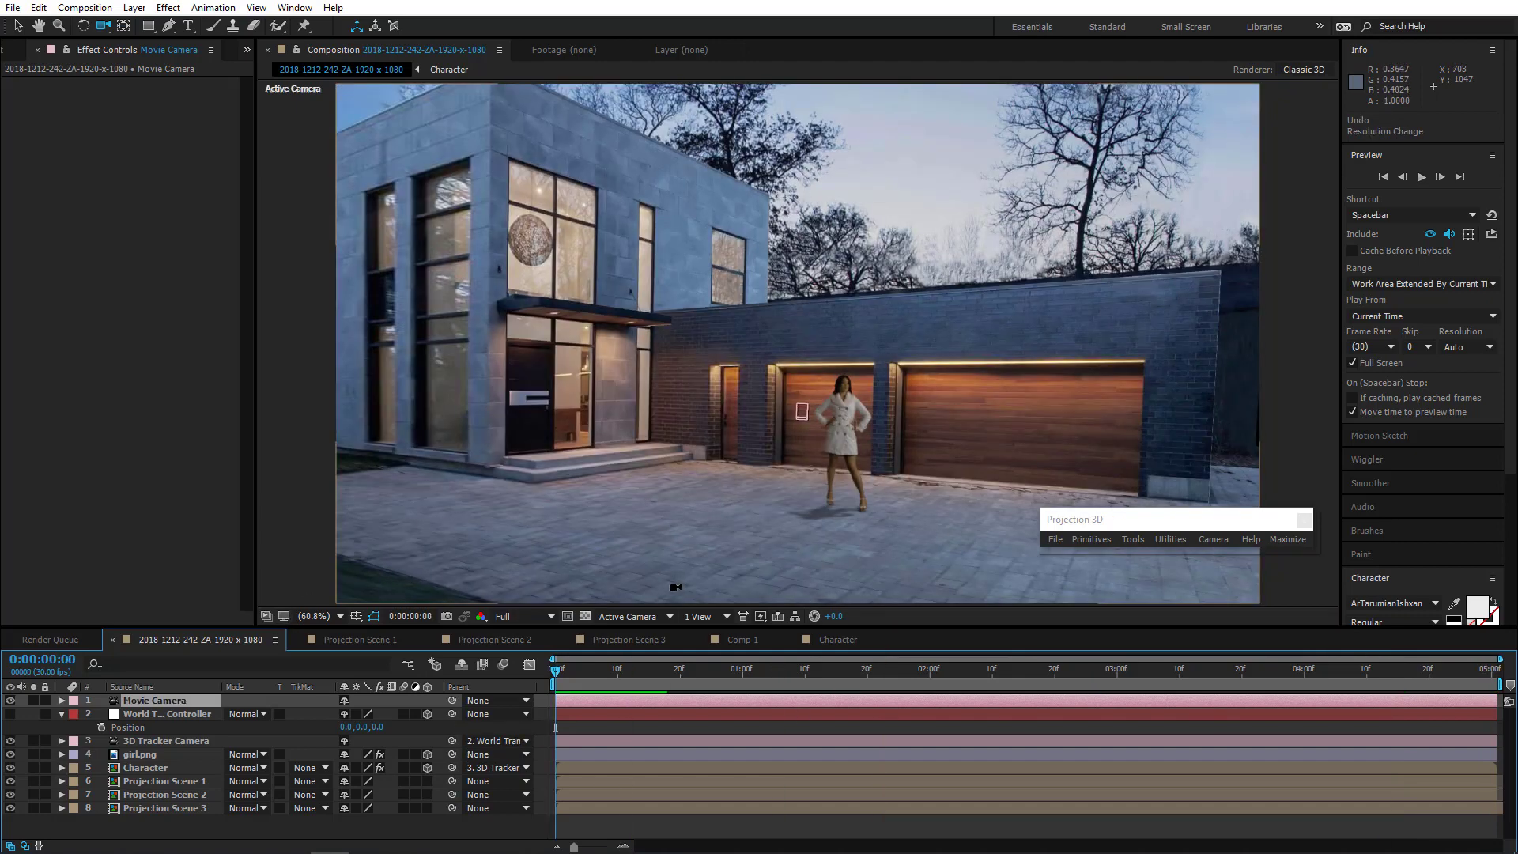
Select the Character layer, try moving the World Transform Controller to about 417, 0, -641, and undo both position changes
{"action": "left_click", "coordinate": [167, 767]}
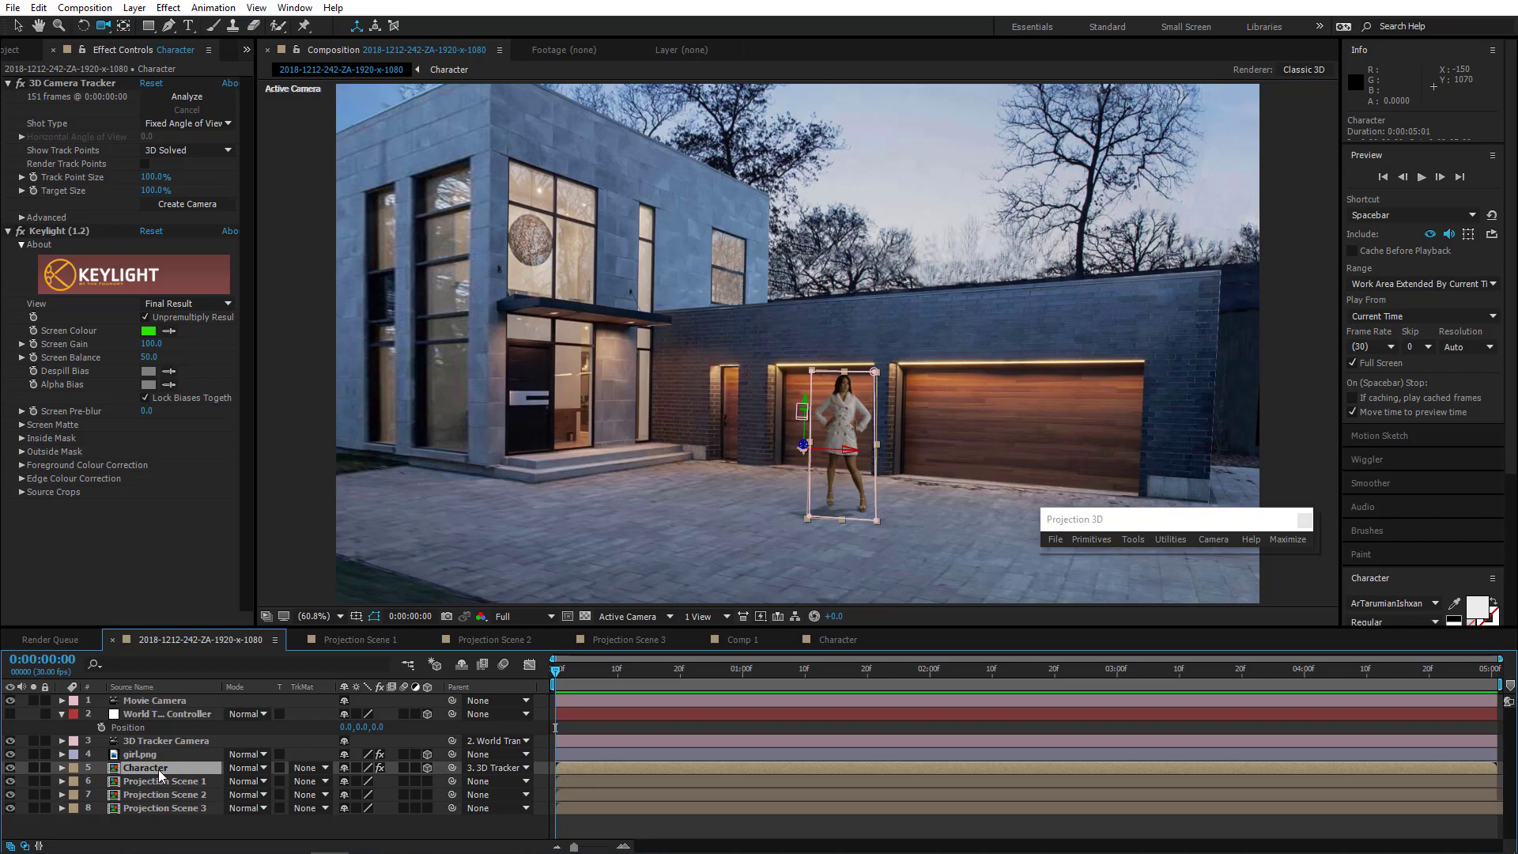
{"action": "key", "text": "v"}
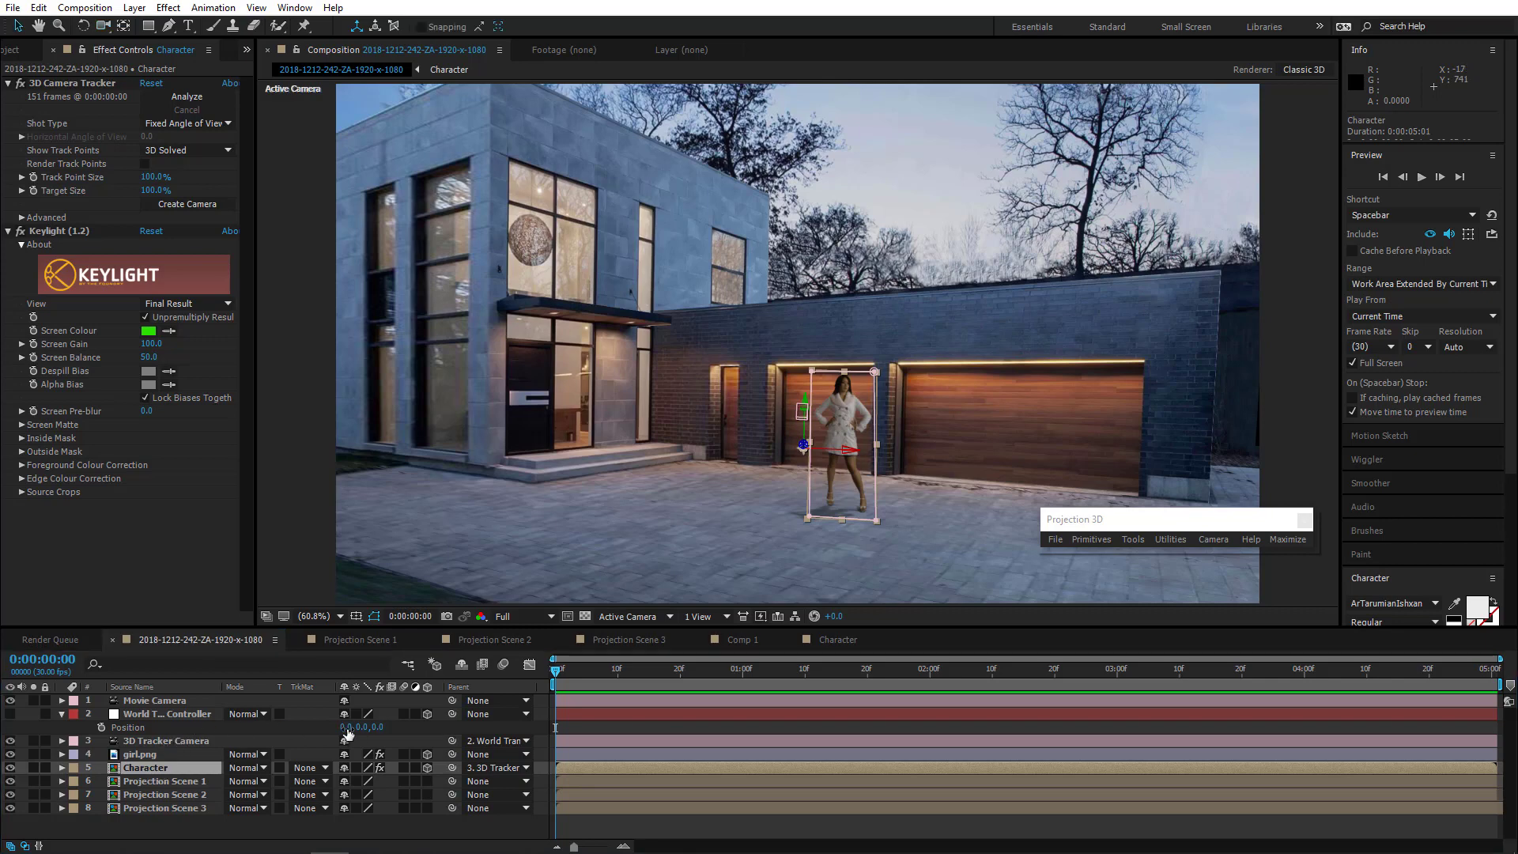
{"action": "left_click_drag", "start_coordinate": [348, 734], "coordinate": [647, 749]}
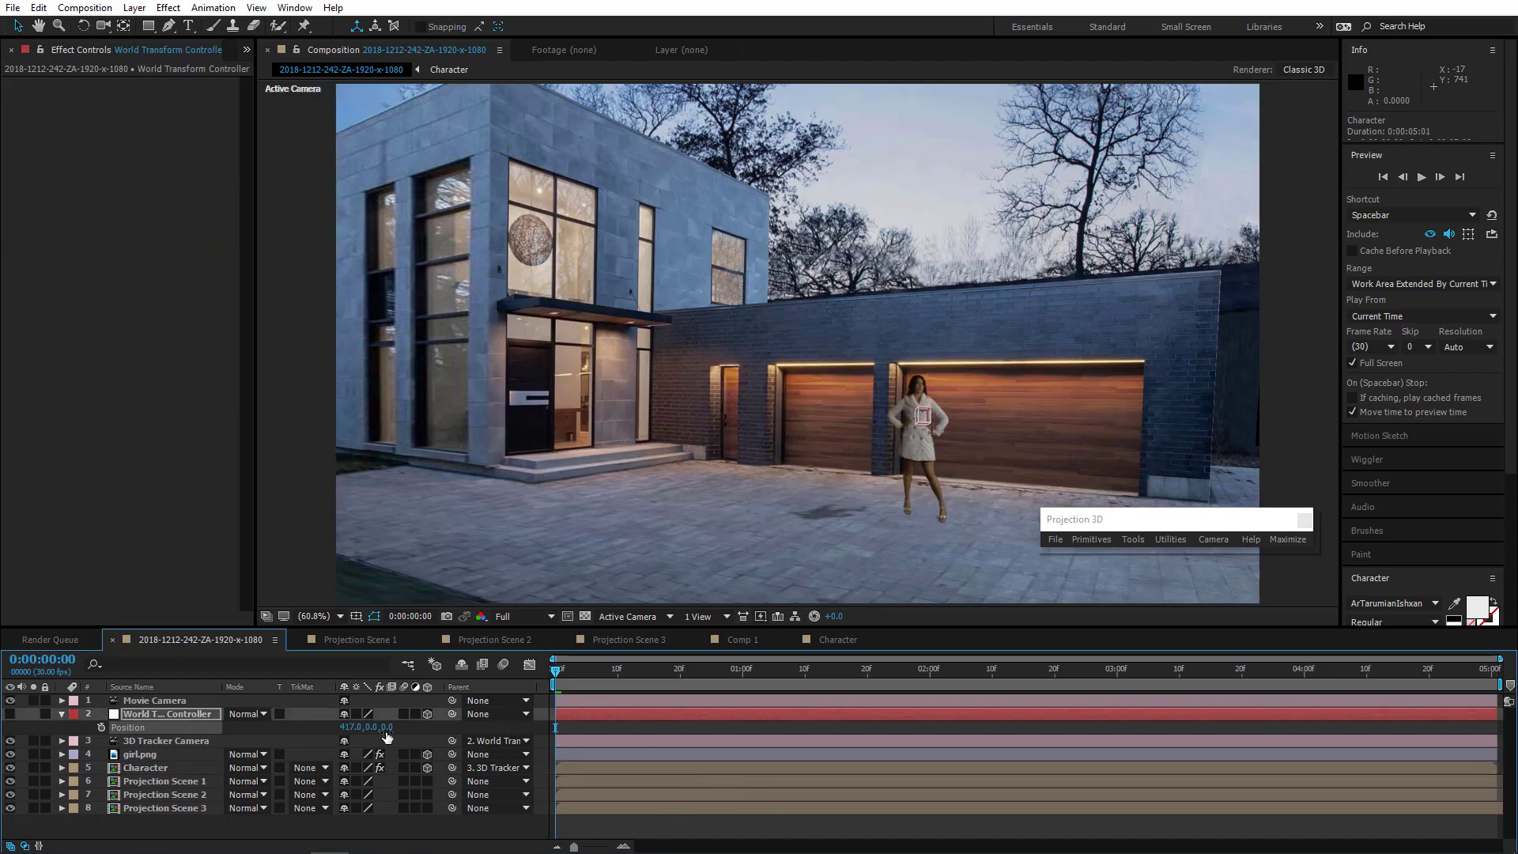
{"action": "left_click_drag", "start_coordinate": [386, 735], "coordinate": [261, 740]}
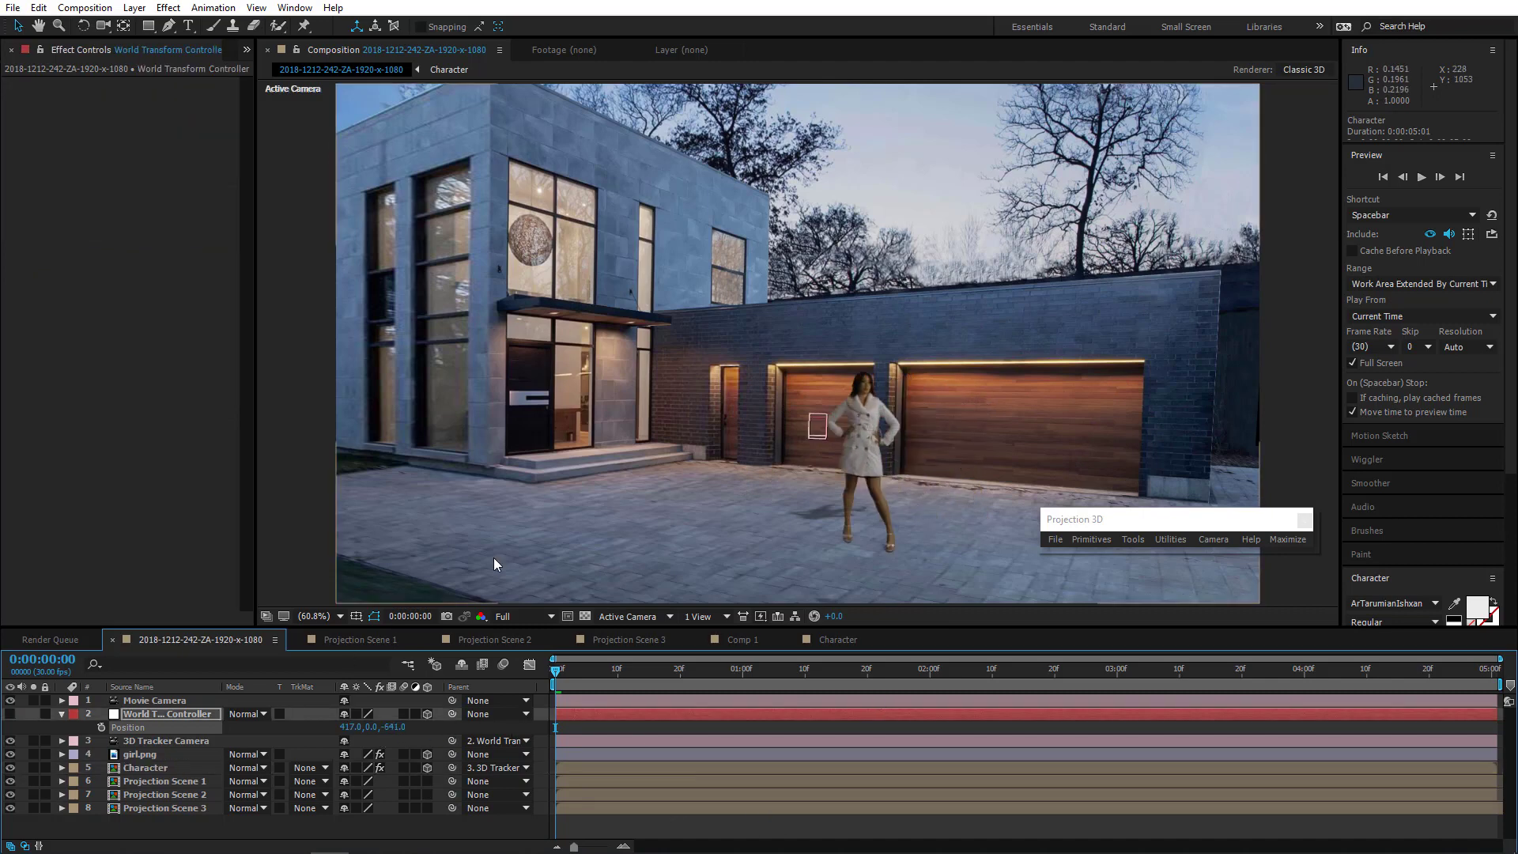
{"action": "key", "text": "ctrl+z"}
{"action": "key", "text": "ctrl+z"}
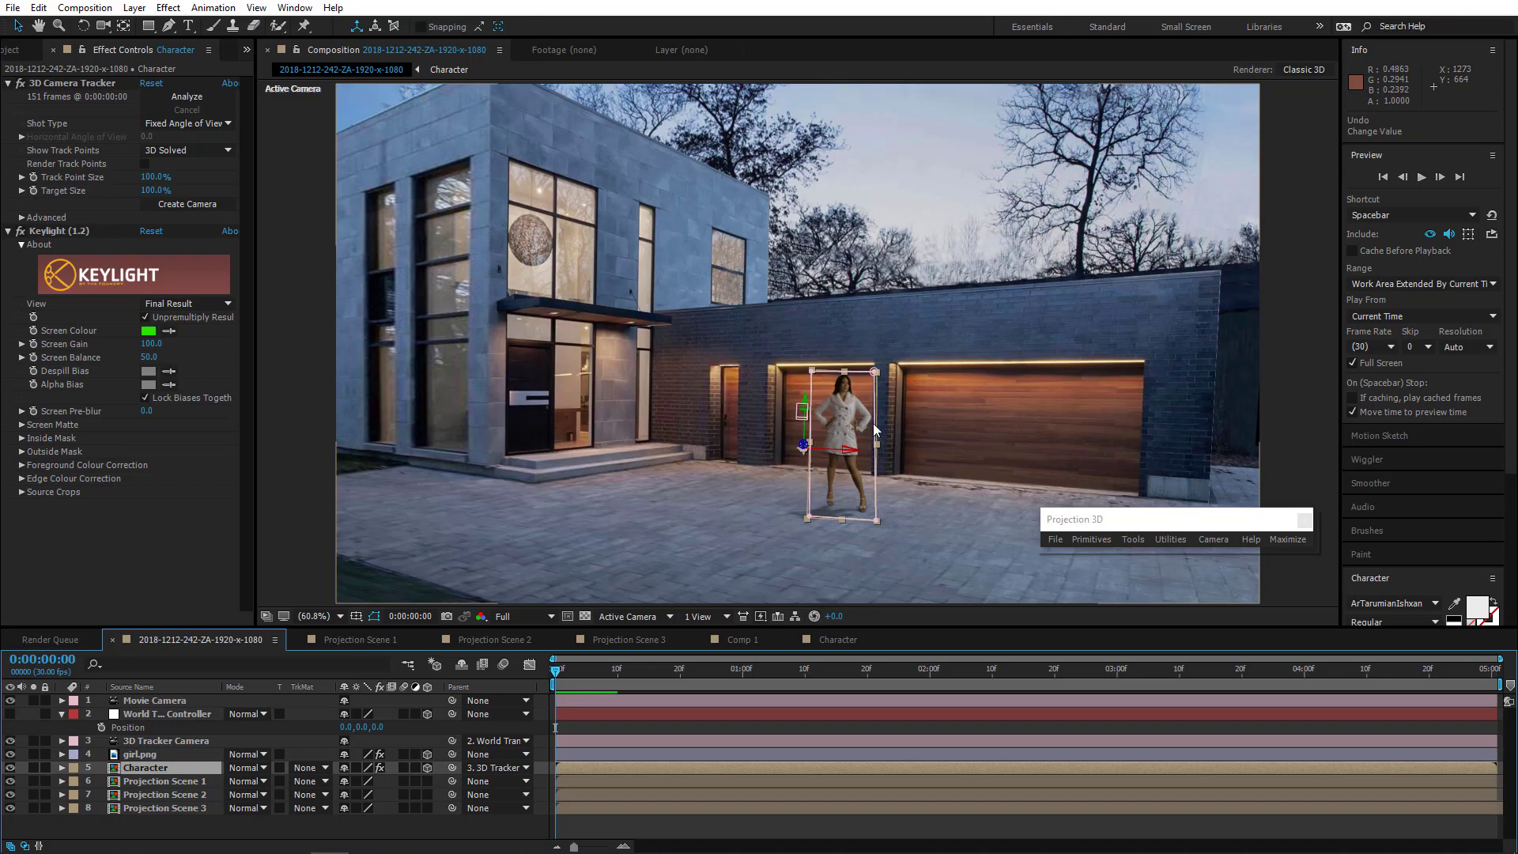
{"action": "left_click", "coordinate": [540, 760]}
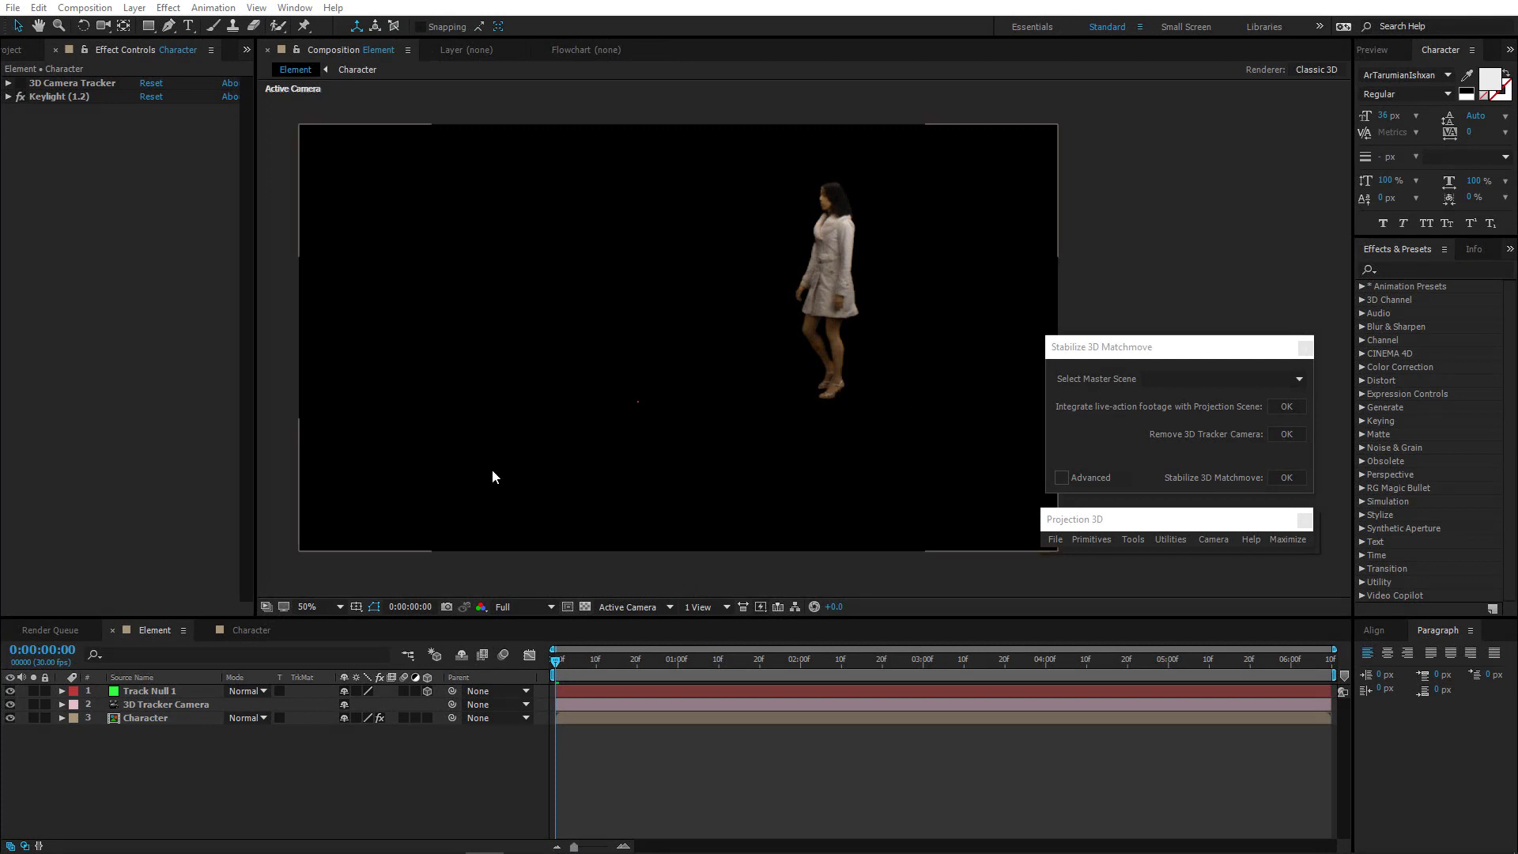
Review the Character, 3D Tracker Camera, and Track Null 1 layers in the Element composition and scrub through the footage
{"action": "left_click", "coordinate": [149, 719]}
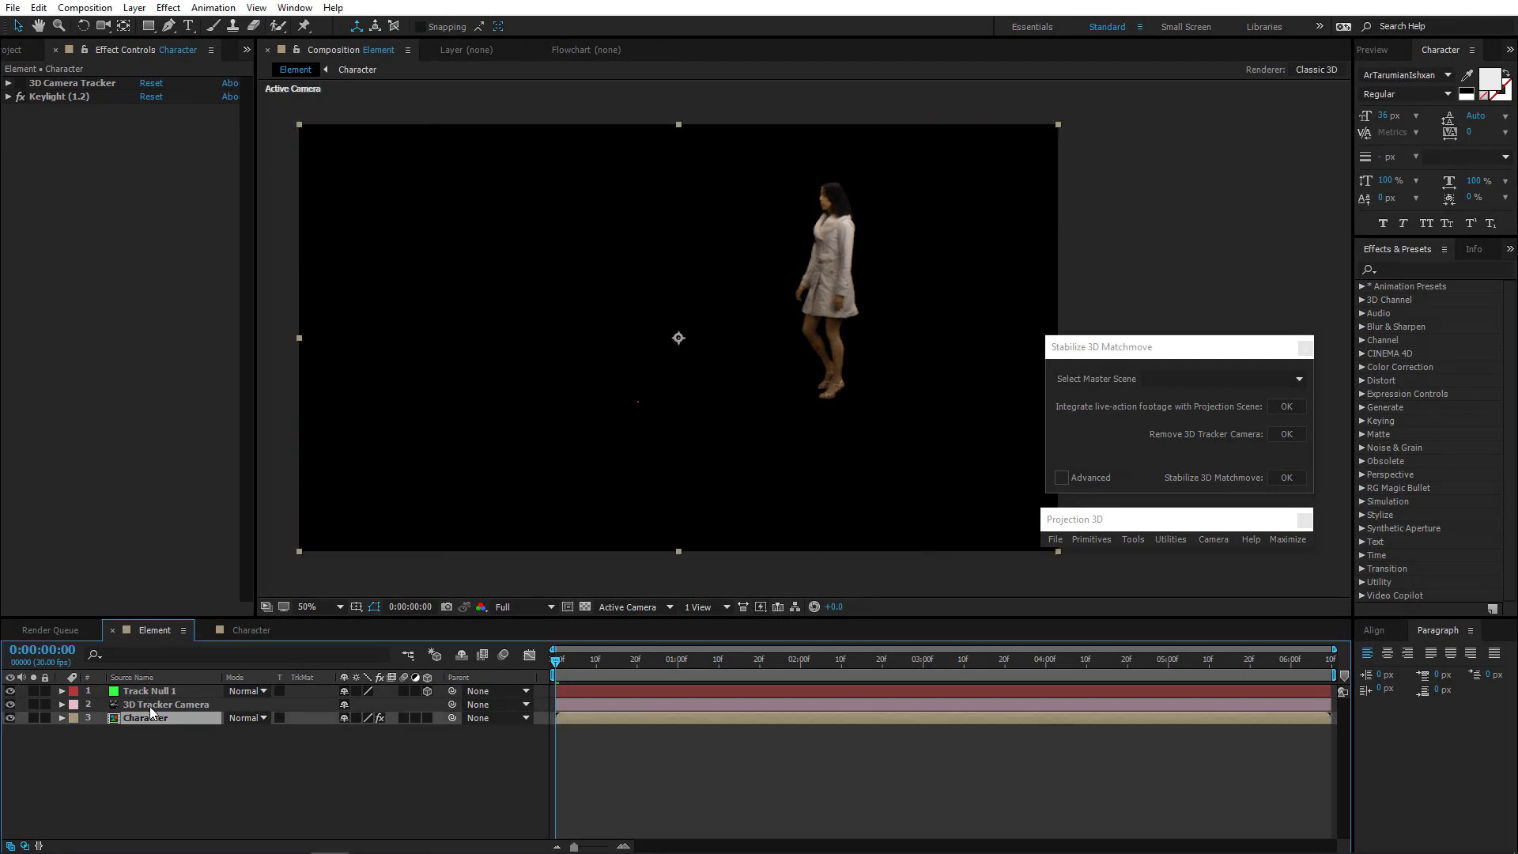
{"action": "left_click", "coordinate": [150, 706]}
{"action": "left_click", "coordinate": [152, 692]}
{"action": "left_click", "coordinate": [188, 779]}
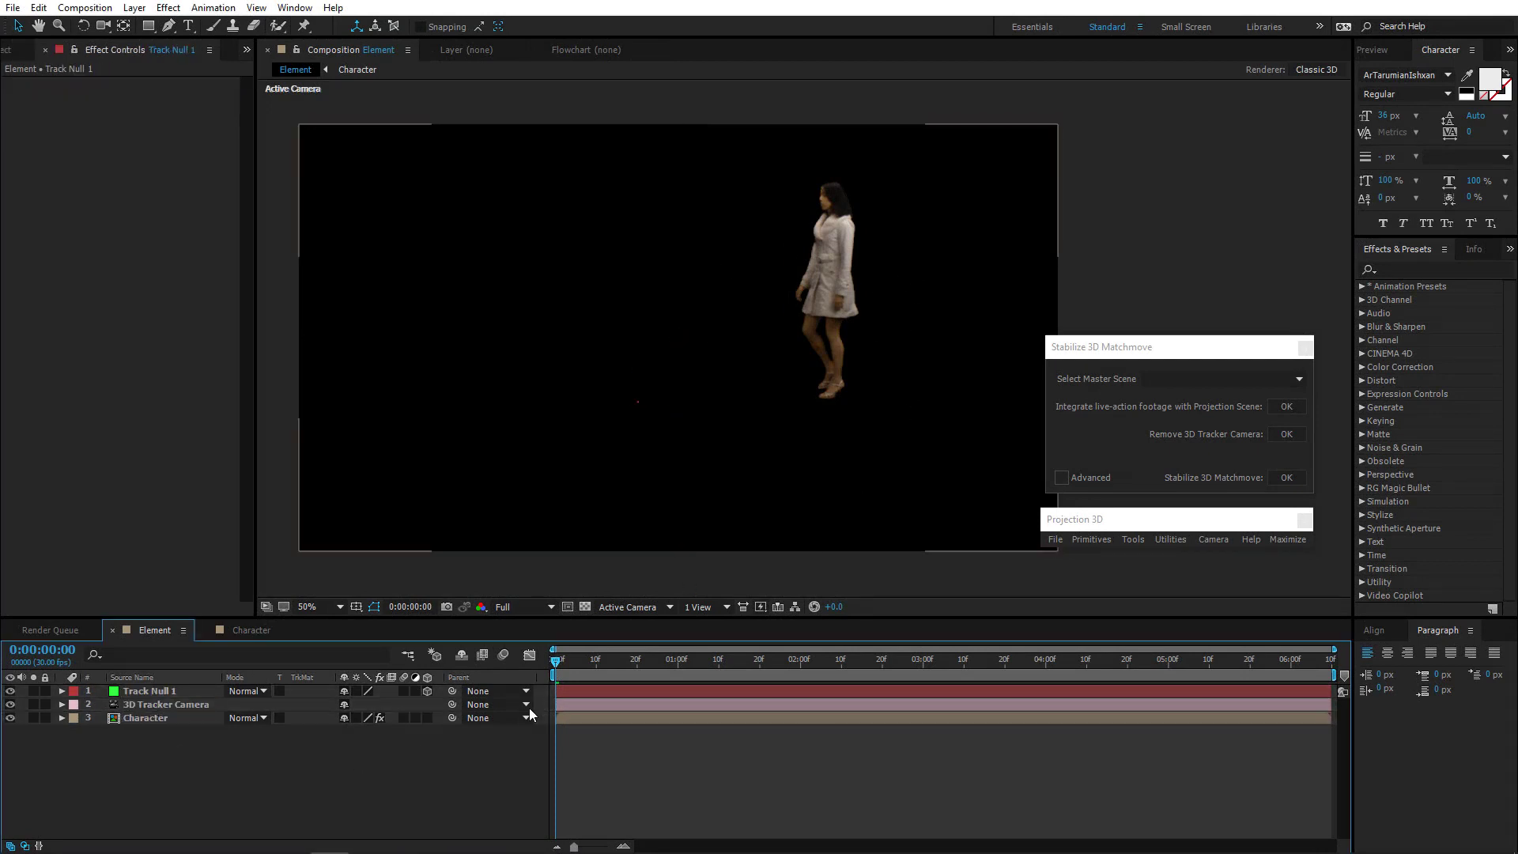
{"action": "left_click_drag", "start_coordinate": [568, 663], "coordinate": [1463, 684]}
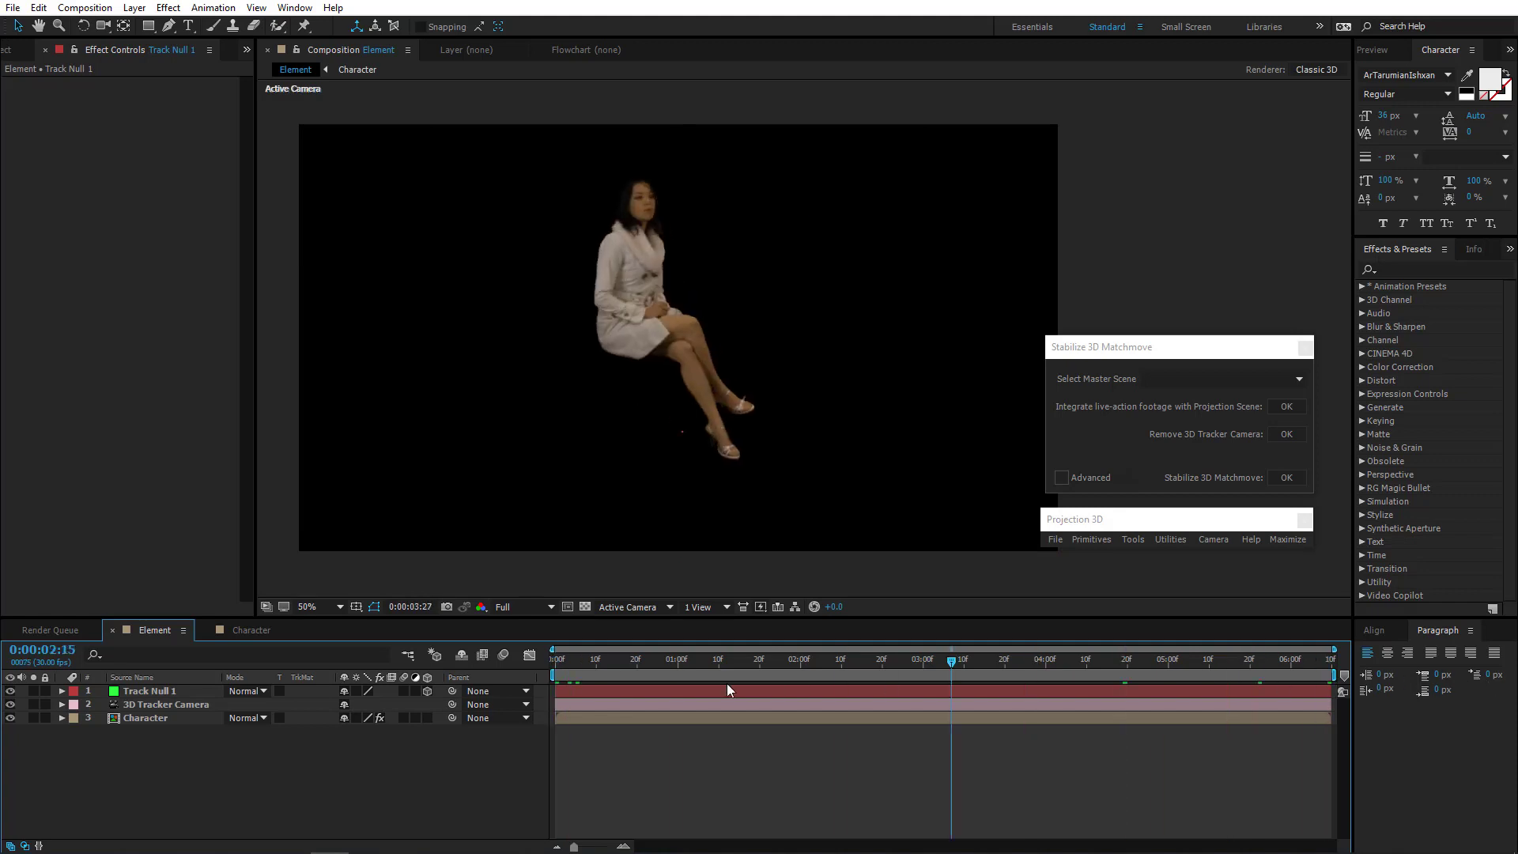
From the first frame, run Stabilize 3D Matchmove on Track Null 1, 3D Tracker Camera, and Character, and hide the Helper Grid layer
{"action": "key", "text": "Home"}
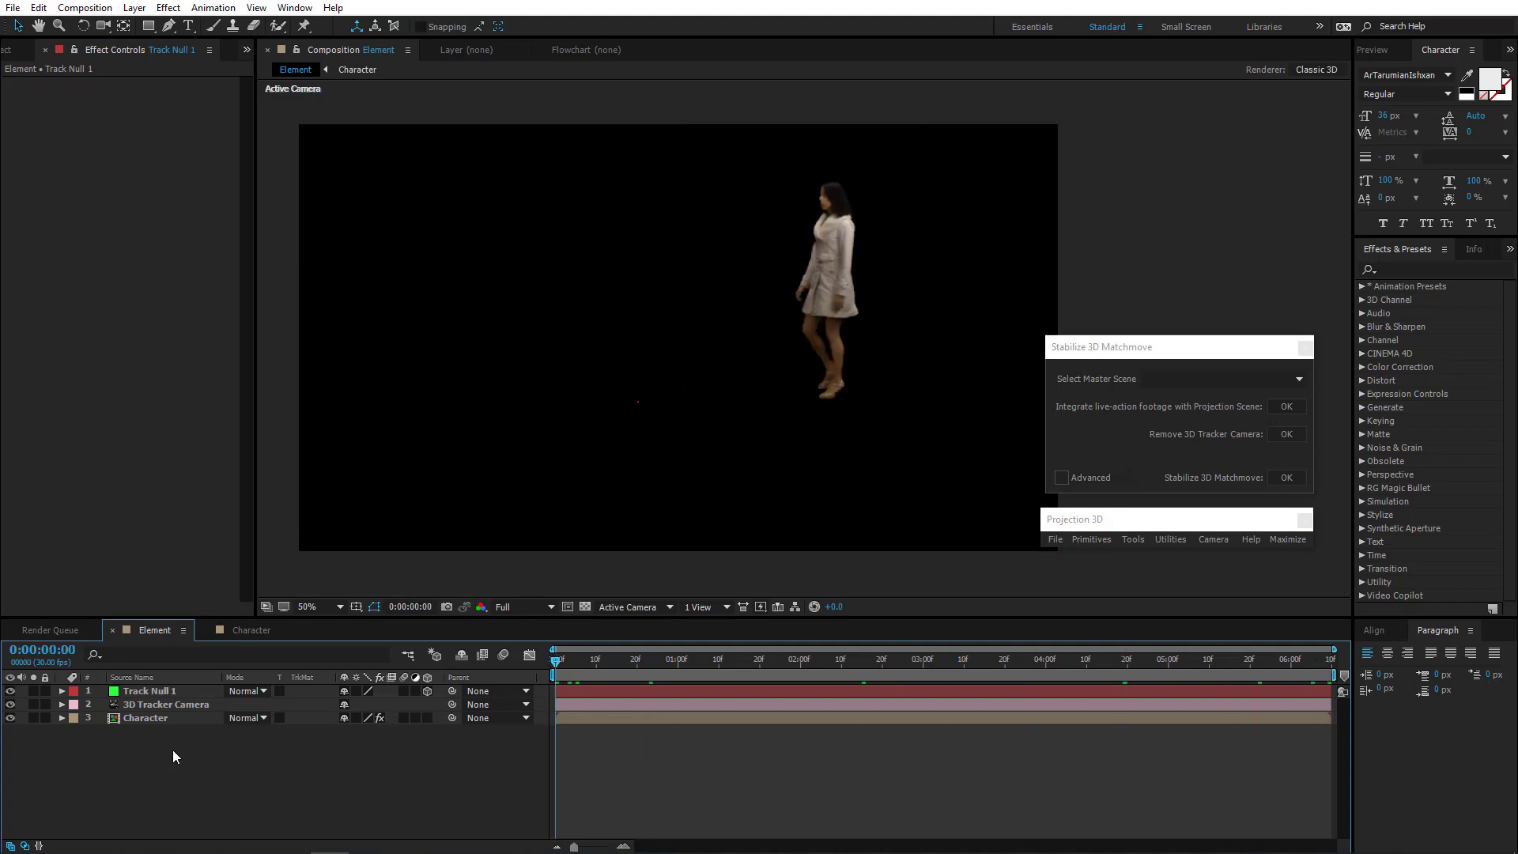
{"action": "left_click_drag", "start_coordinate": [172, 750], "coordinate": [197, 687]}
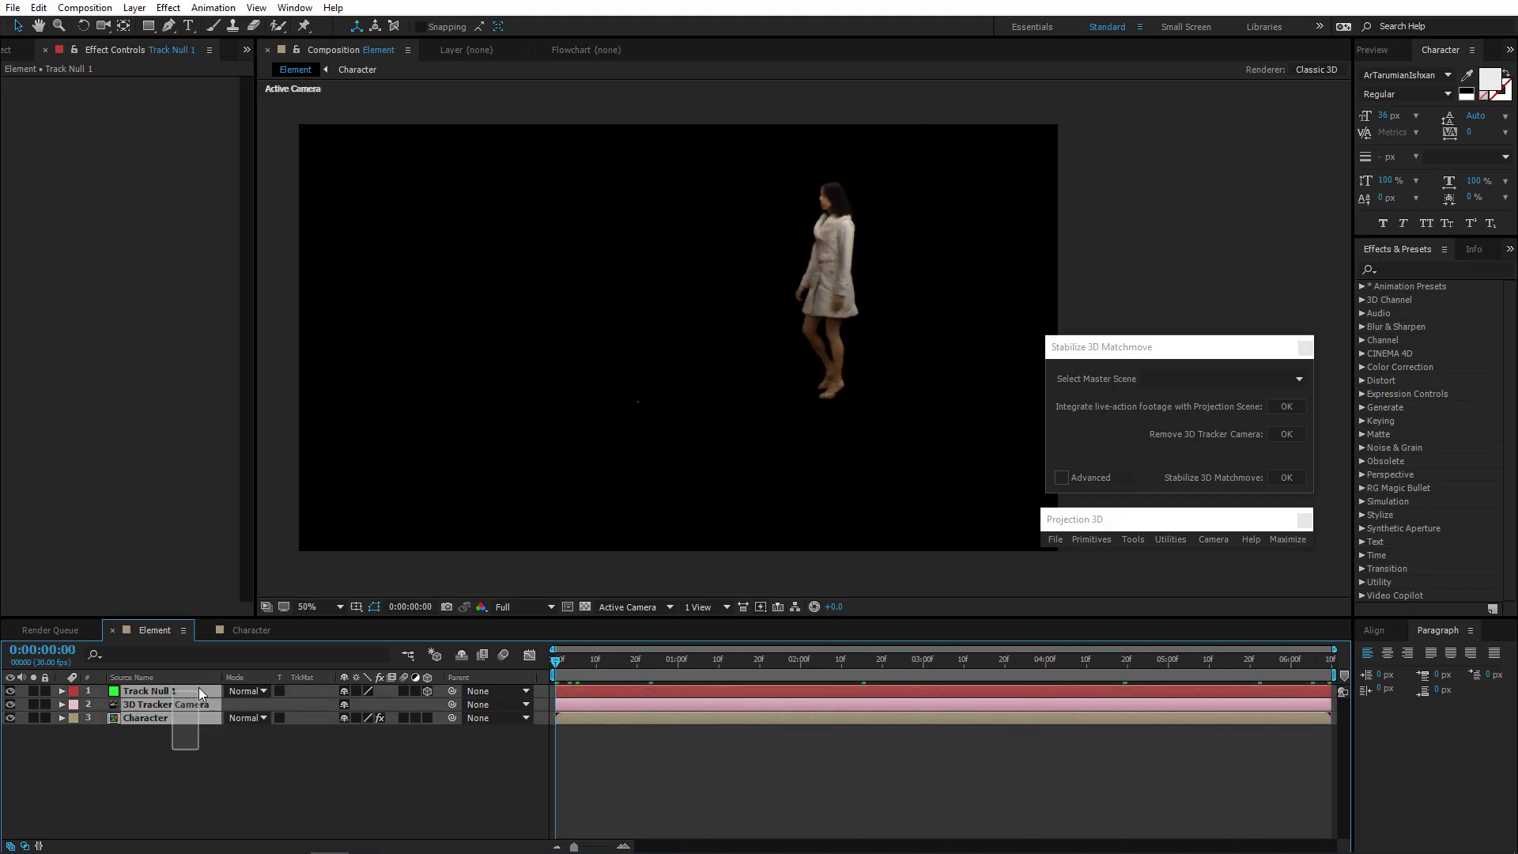
{"action": "left_click", "coordinate": [1276, 479]}
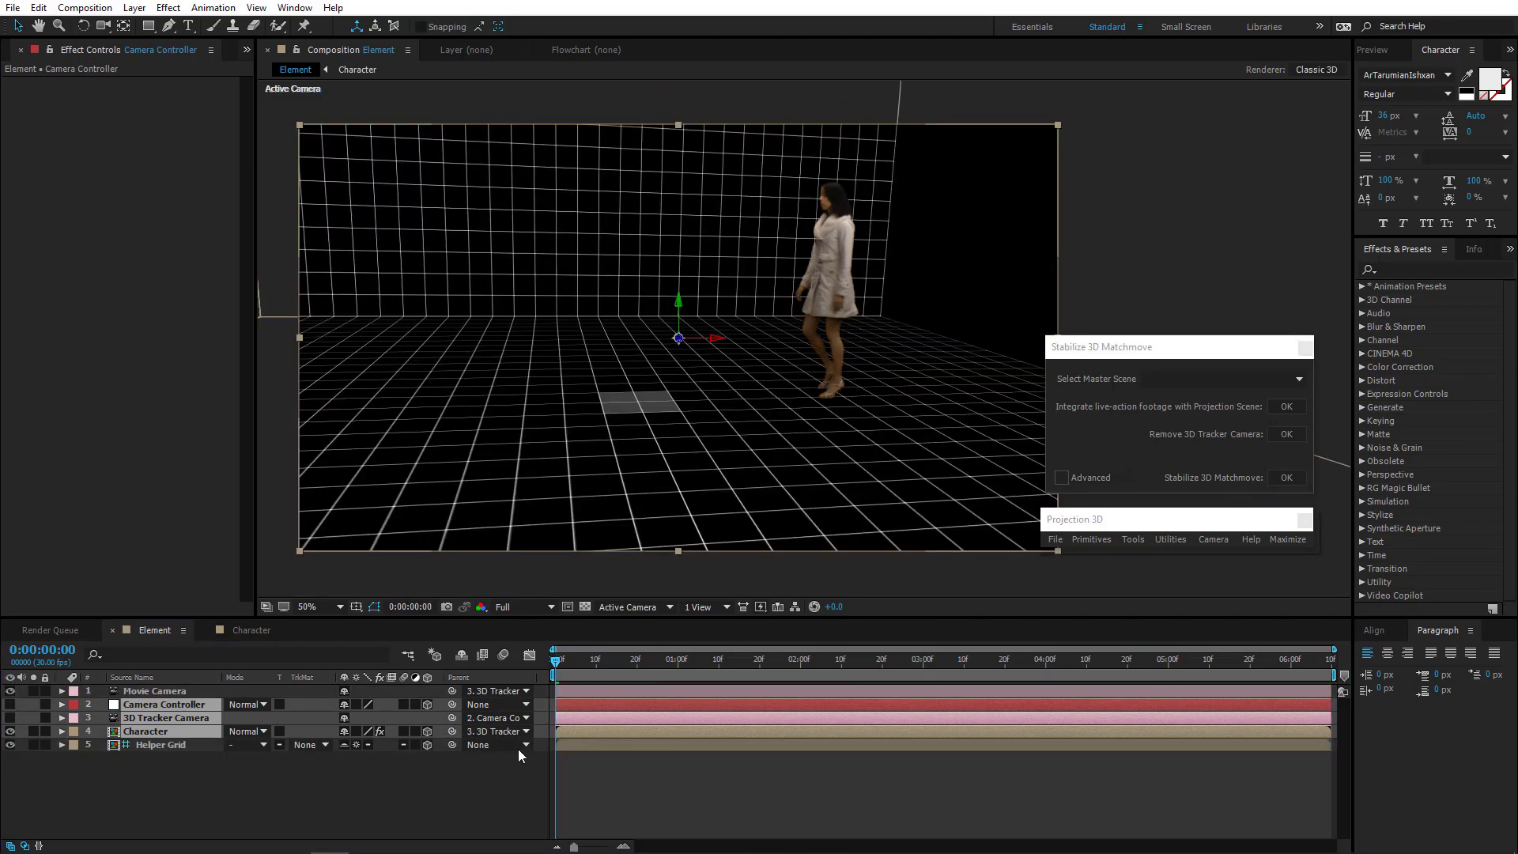
{"action": "left_click_drag", "start_coordinate": [581, 668], "coordinate": [320, 760]}
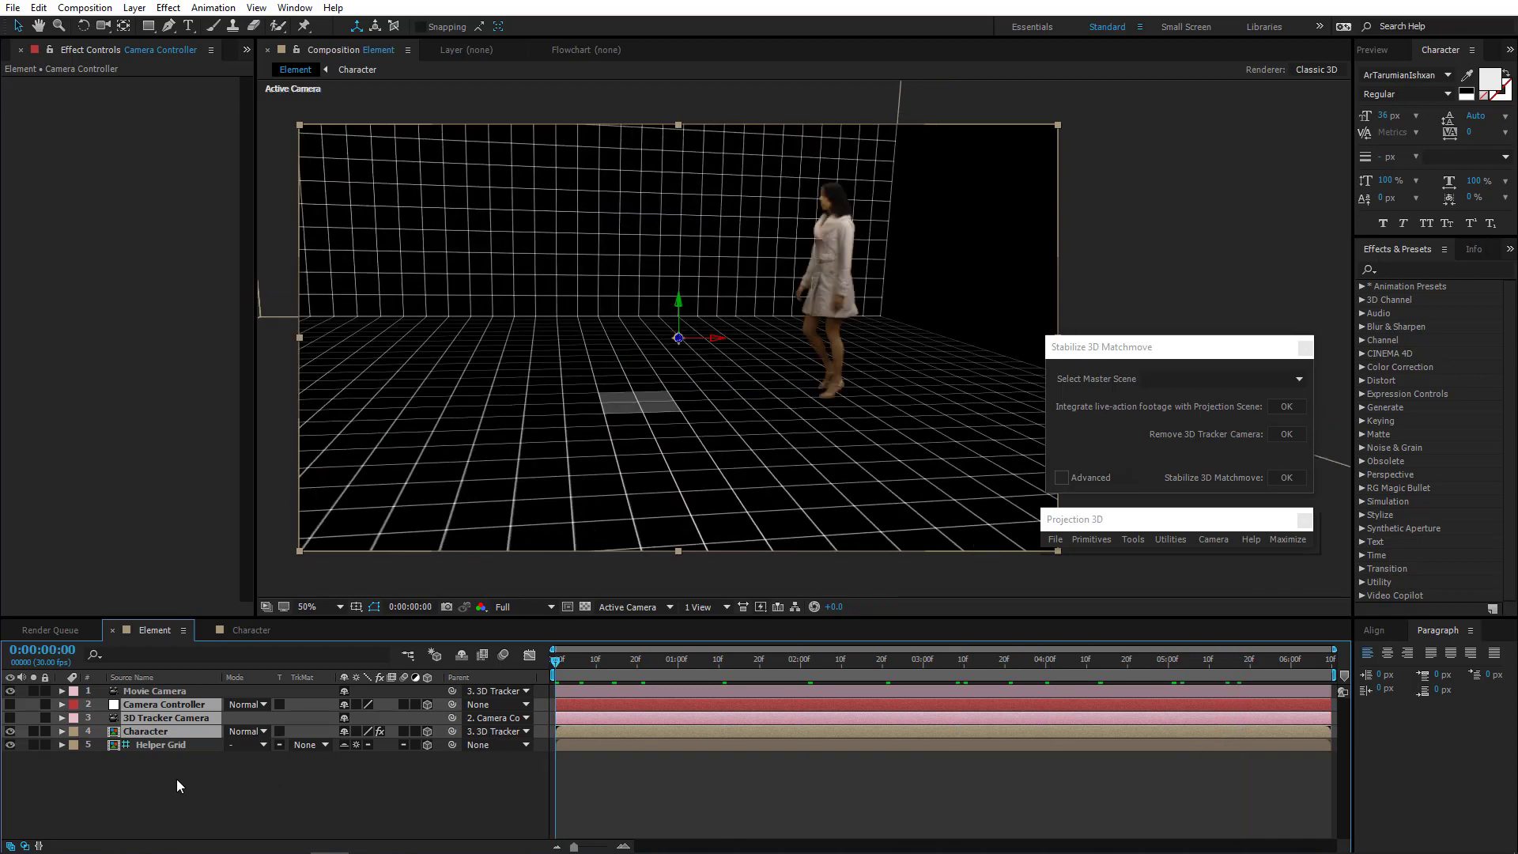
{"action": "left_click", "coordinate": [166, 780]}
{"action": "left_click", "coordinate": [11, 744]}
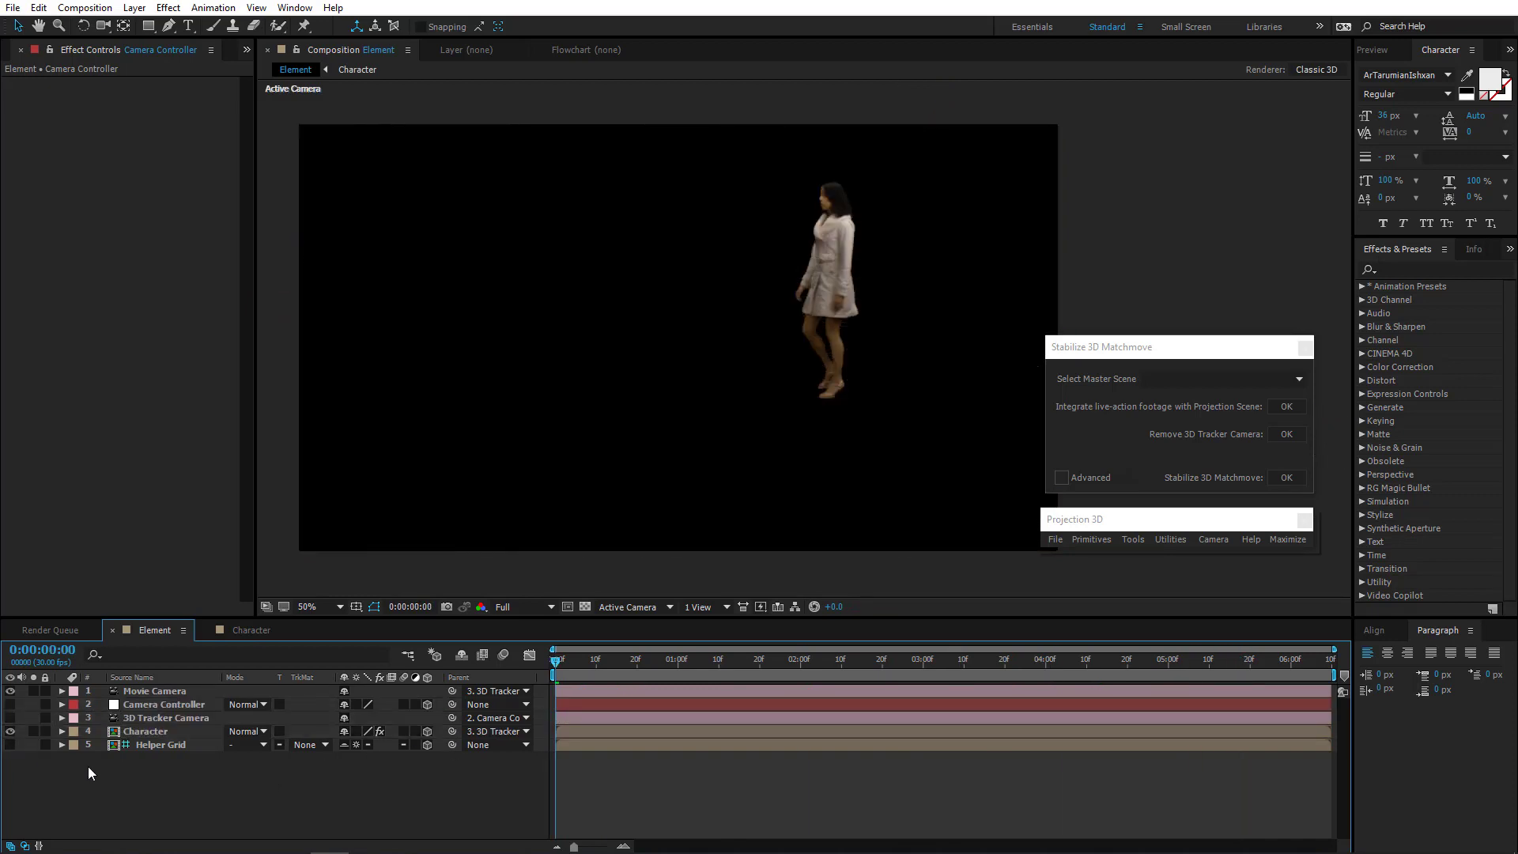
Create a 1920 x 1080 black solid named Element in the Element composition
{"action": "right_click", "coordinate": [155, 783]}
{"action": "mouse_move", "coordinate": [246, 630]}
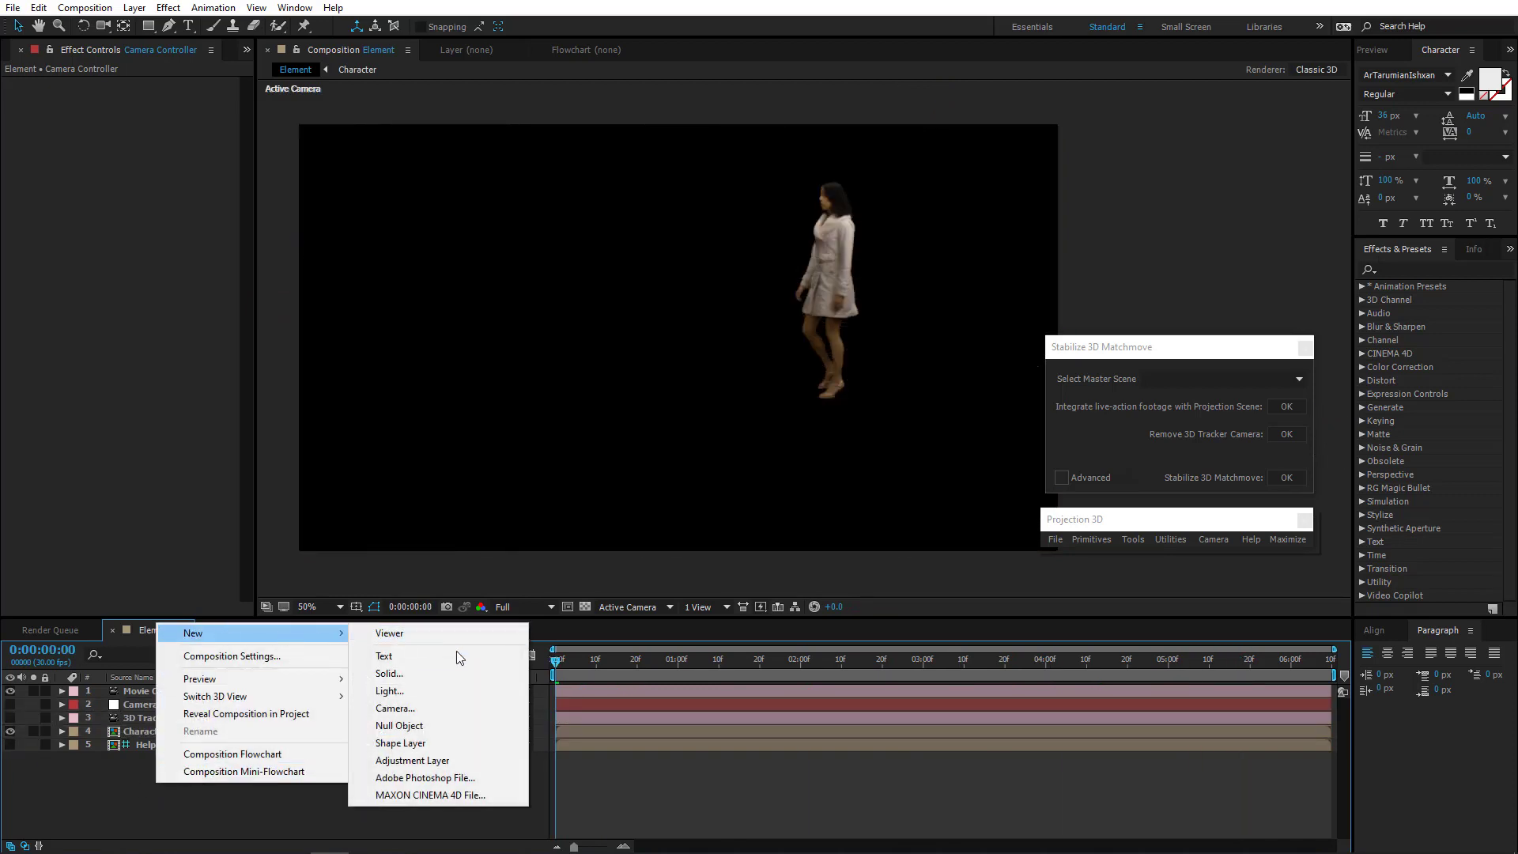
{"action": "left_click", "coordinate": [430, 673]}
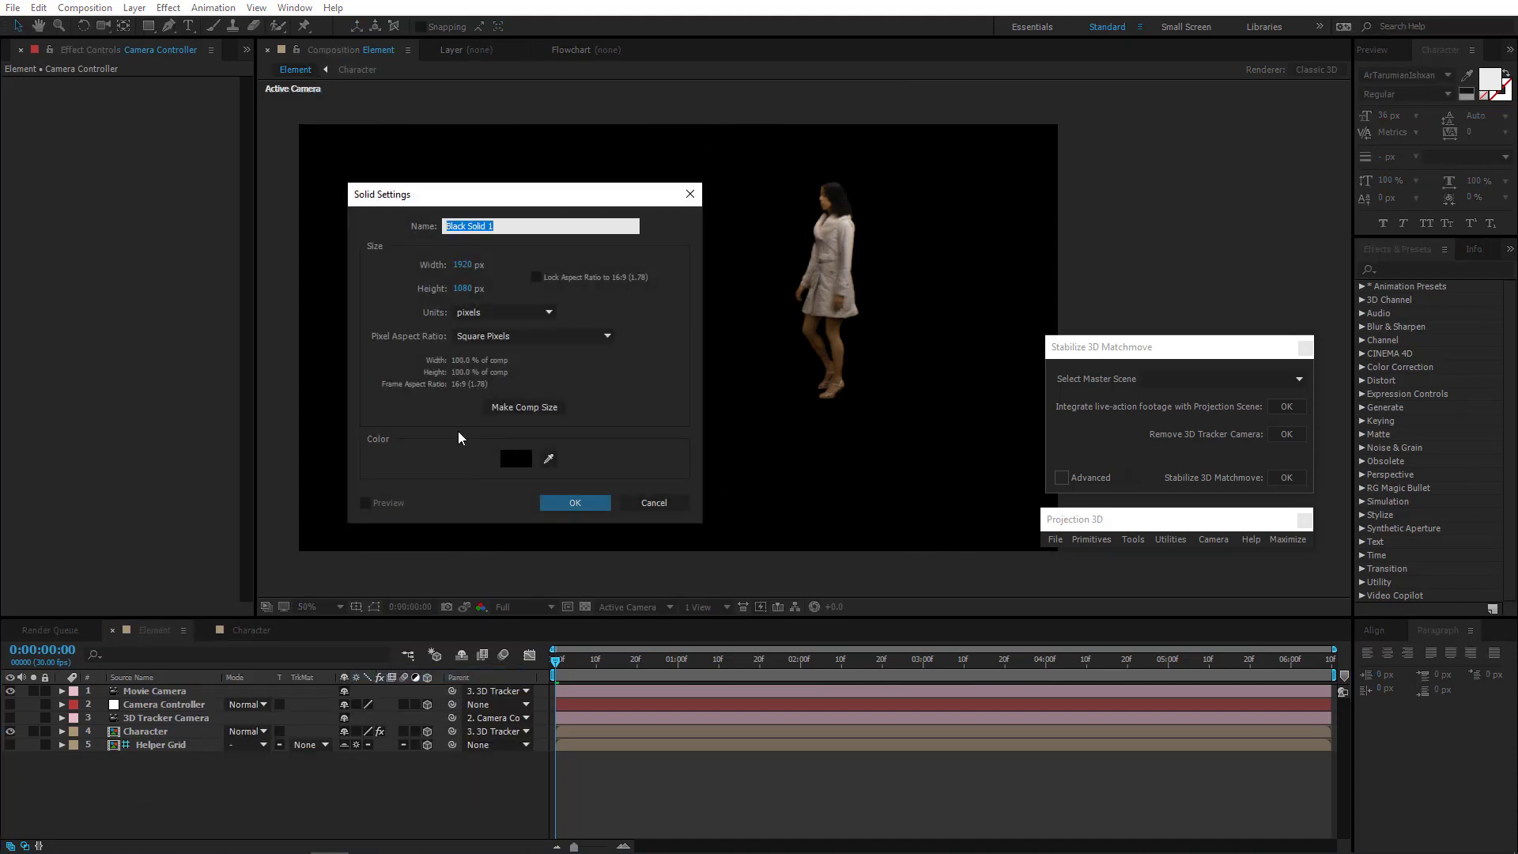
{"action": "type", "text": "Ele"}
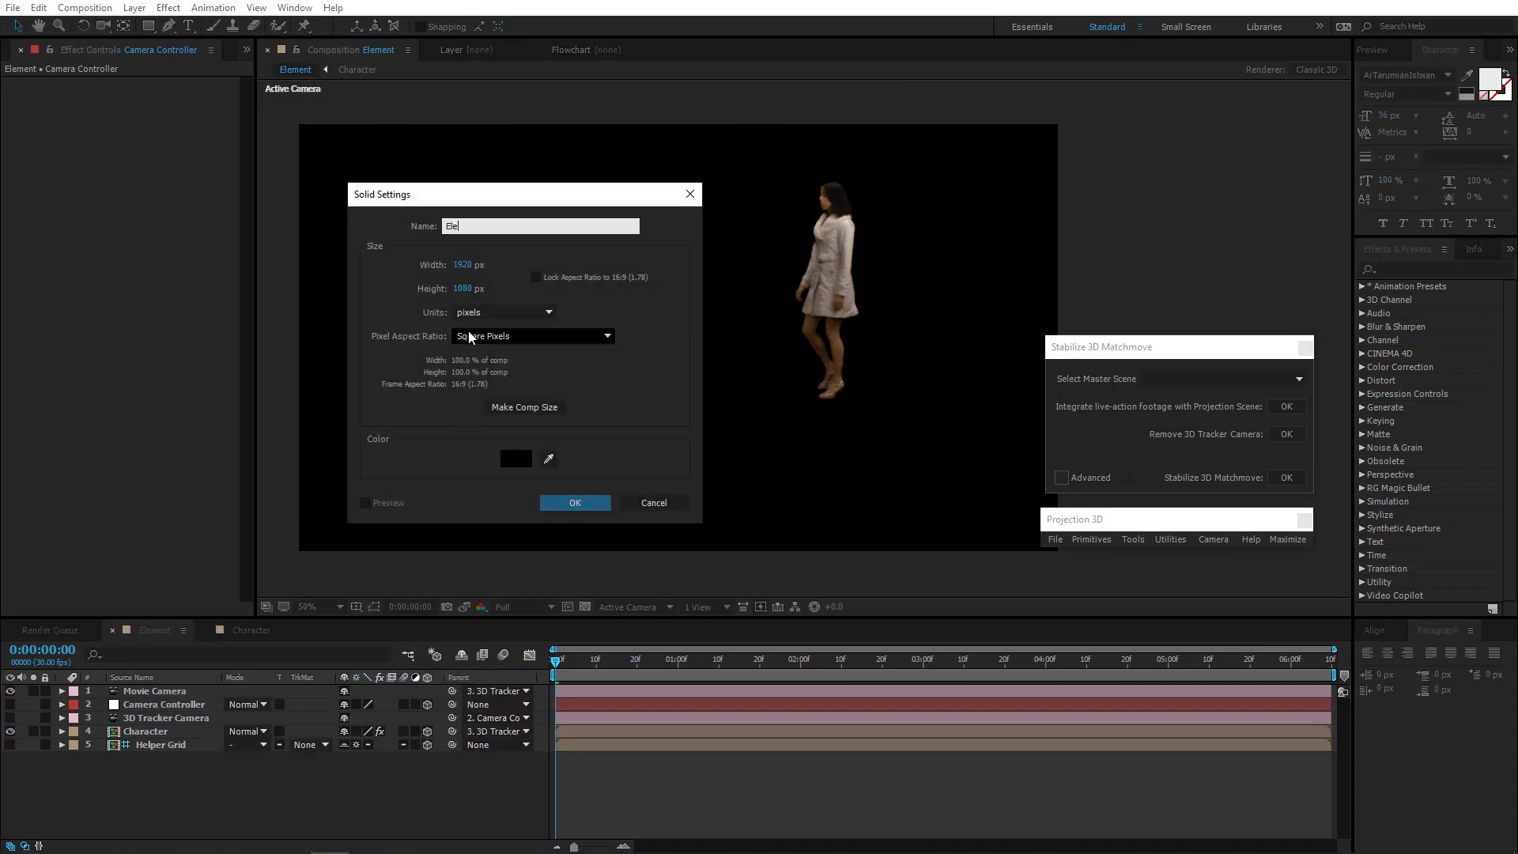
{"action": "type", "text": "ment"}
{"action": "key", "text": "Return"}
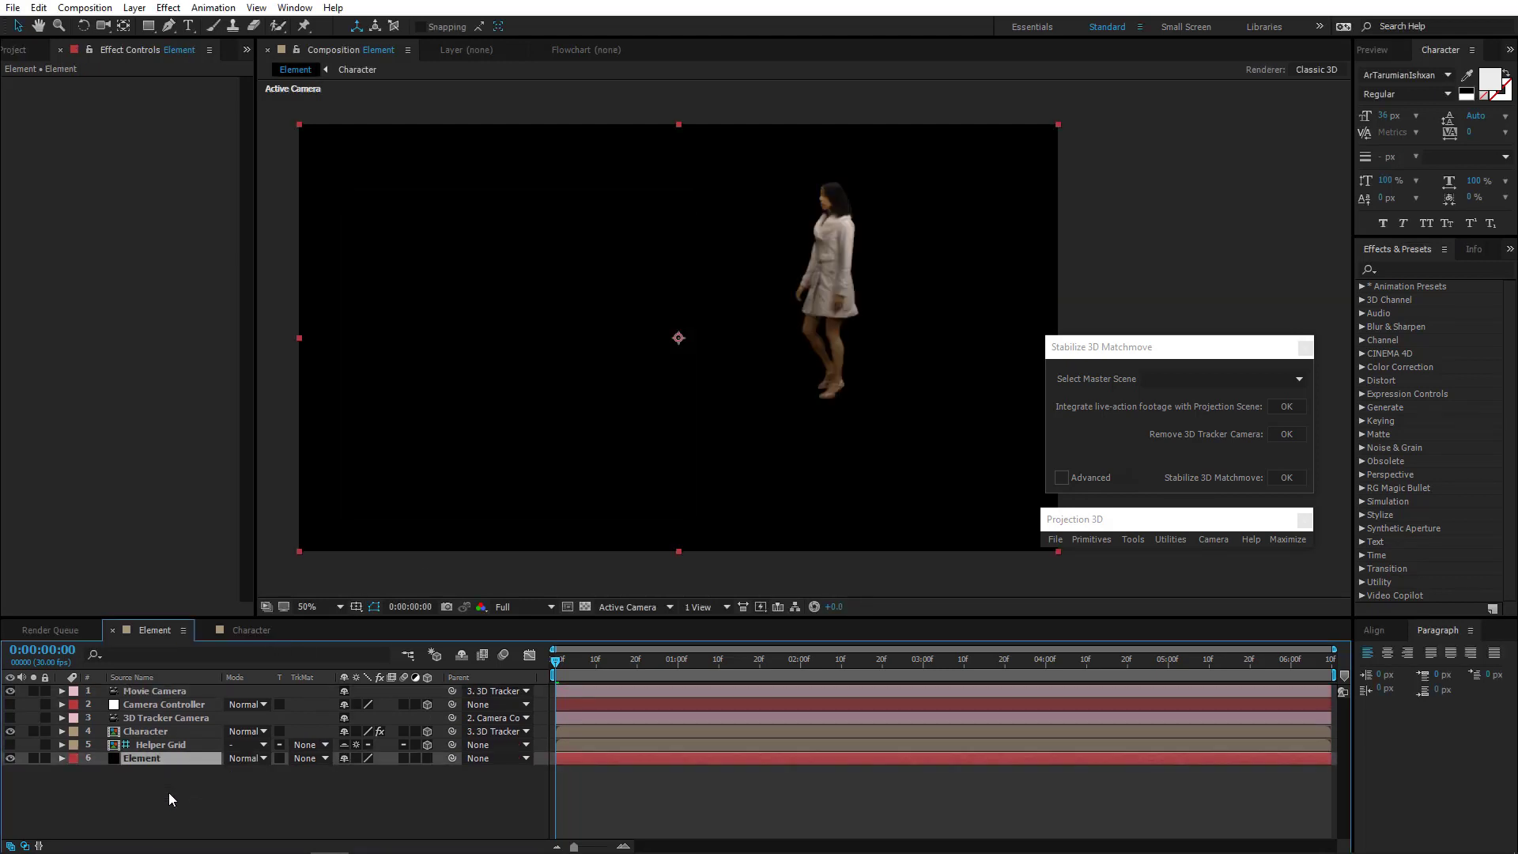
Apply the Video Copilot Element effect to the solid and load the chess_board model from Starter_Pack_Physical in Scene Setup
{"action": "left_click", "coordinate": [166, 9]}
{"action": "mouse_move", "coordinate": [312, 468]}
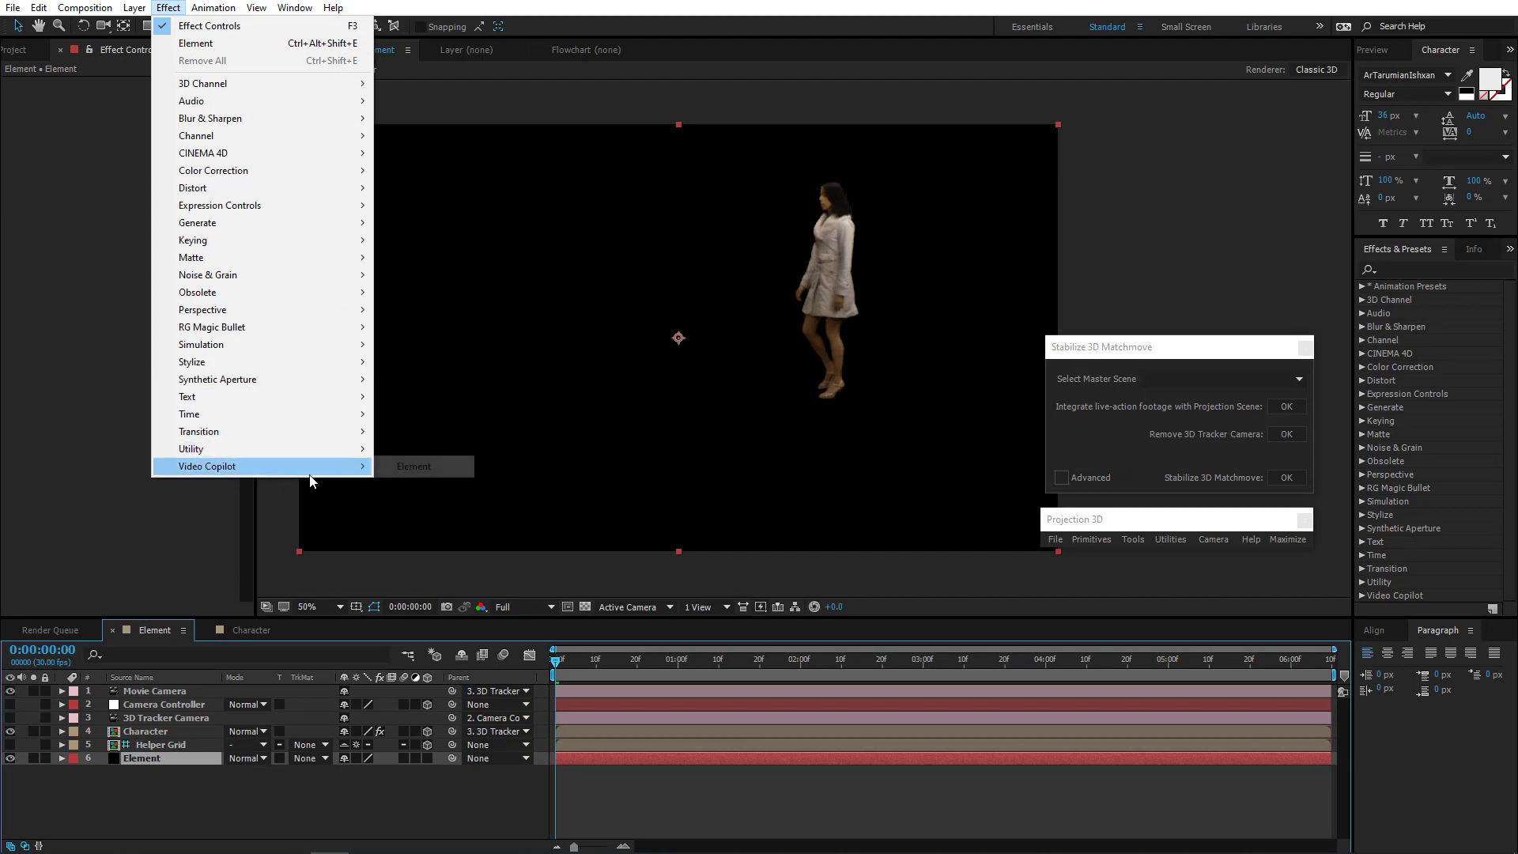
{"action": "left_click", "coordinate": [391, 468]}
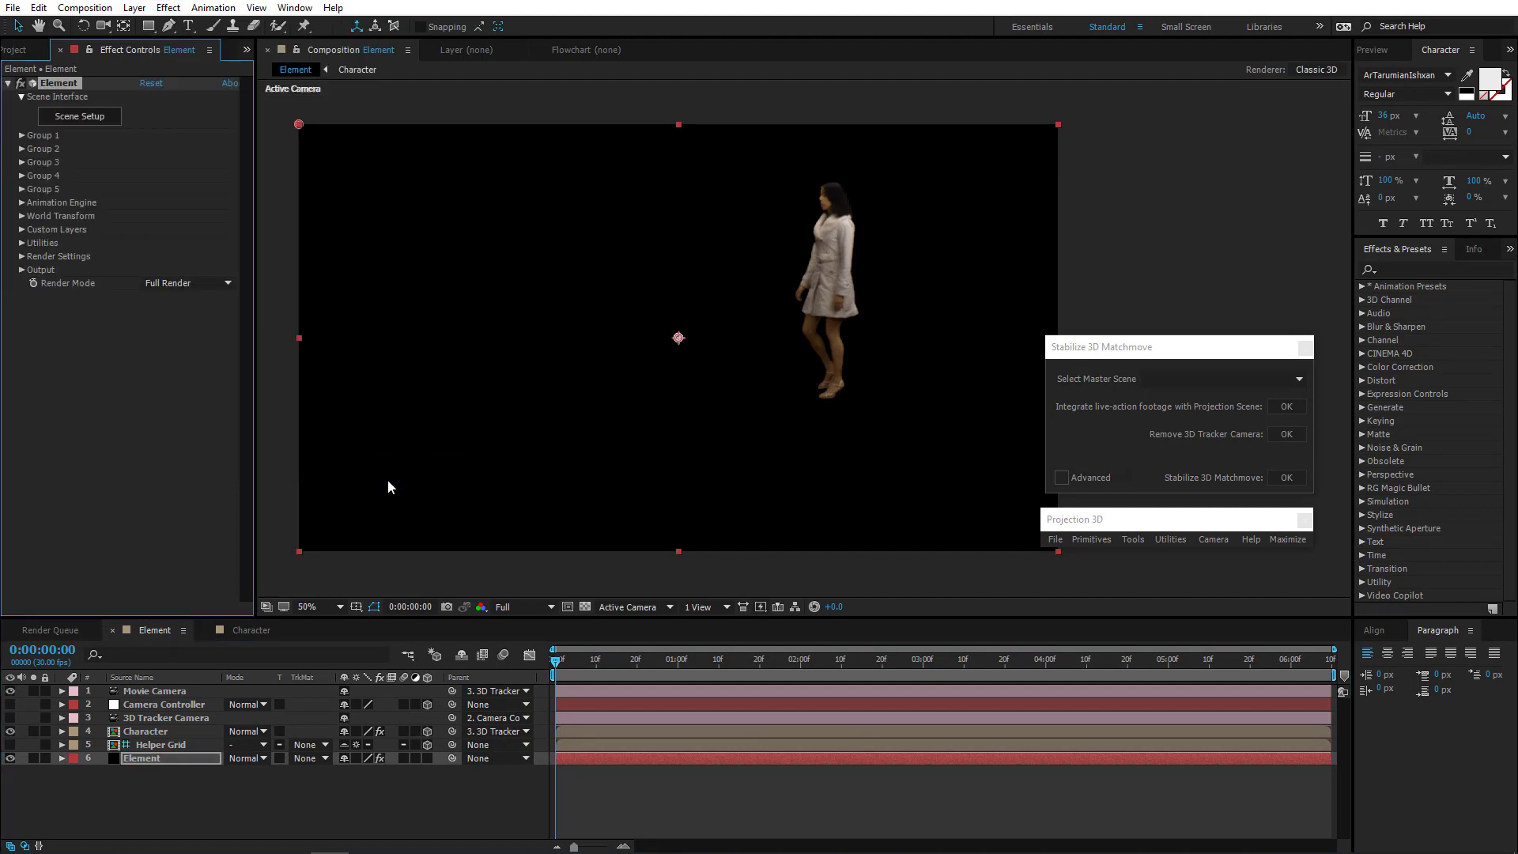
{"action": "left_click", "coordinate": [72, 118]}
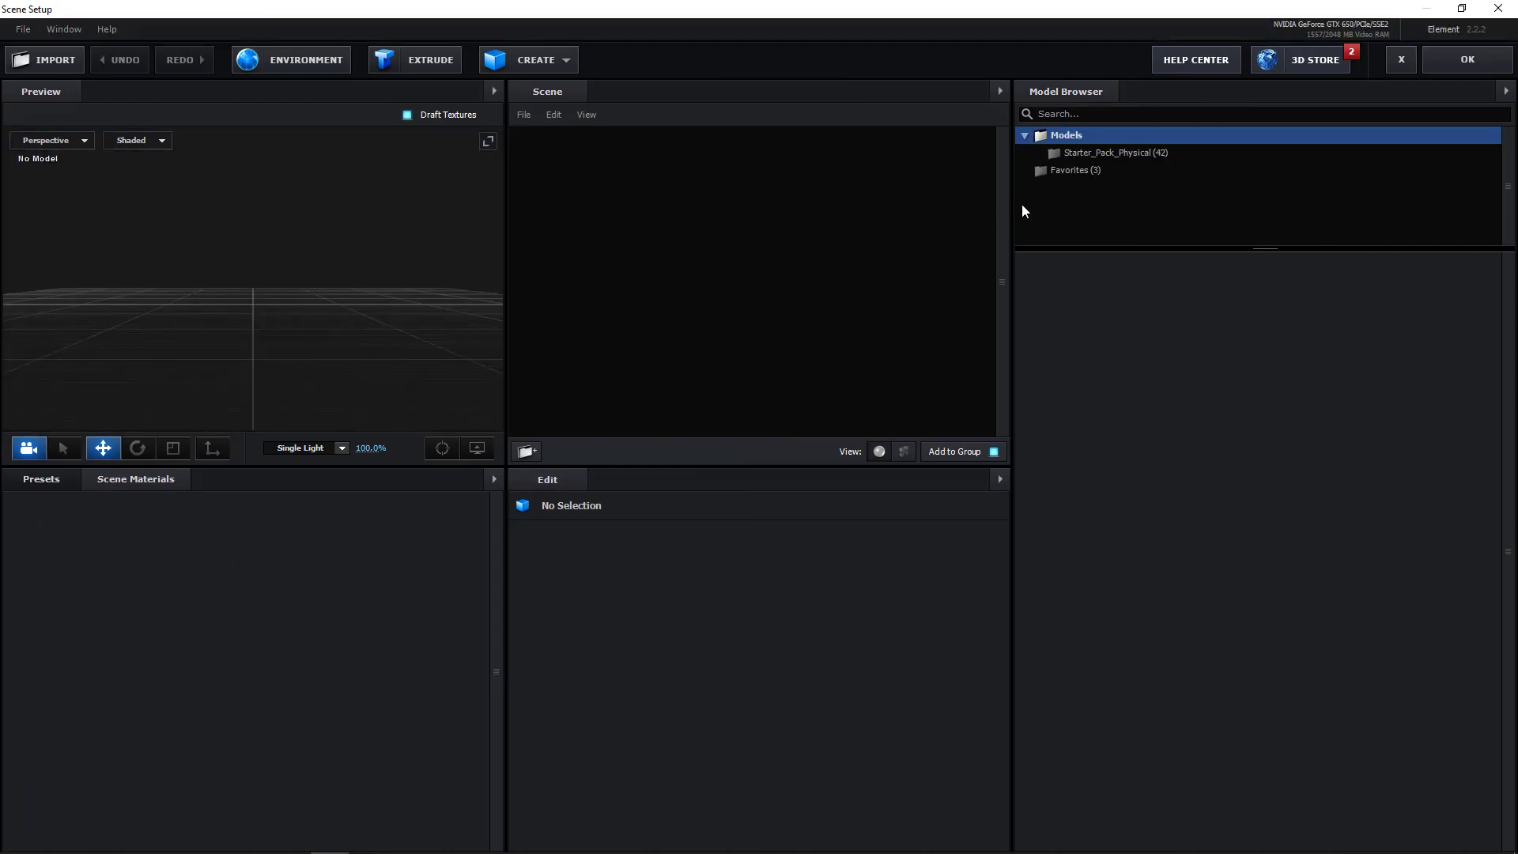
{"action": "left_click", "coordinate": [1134, 154]}
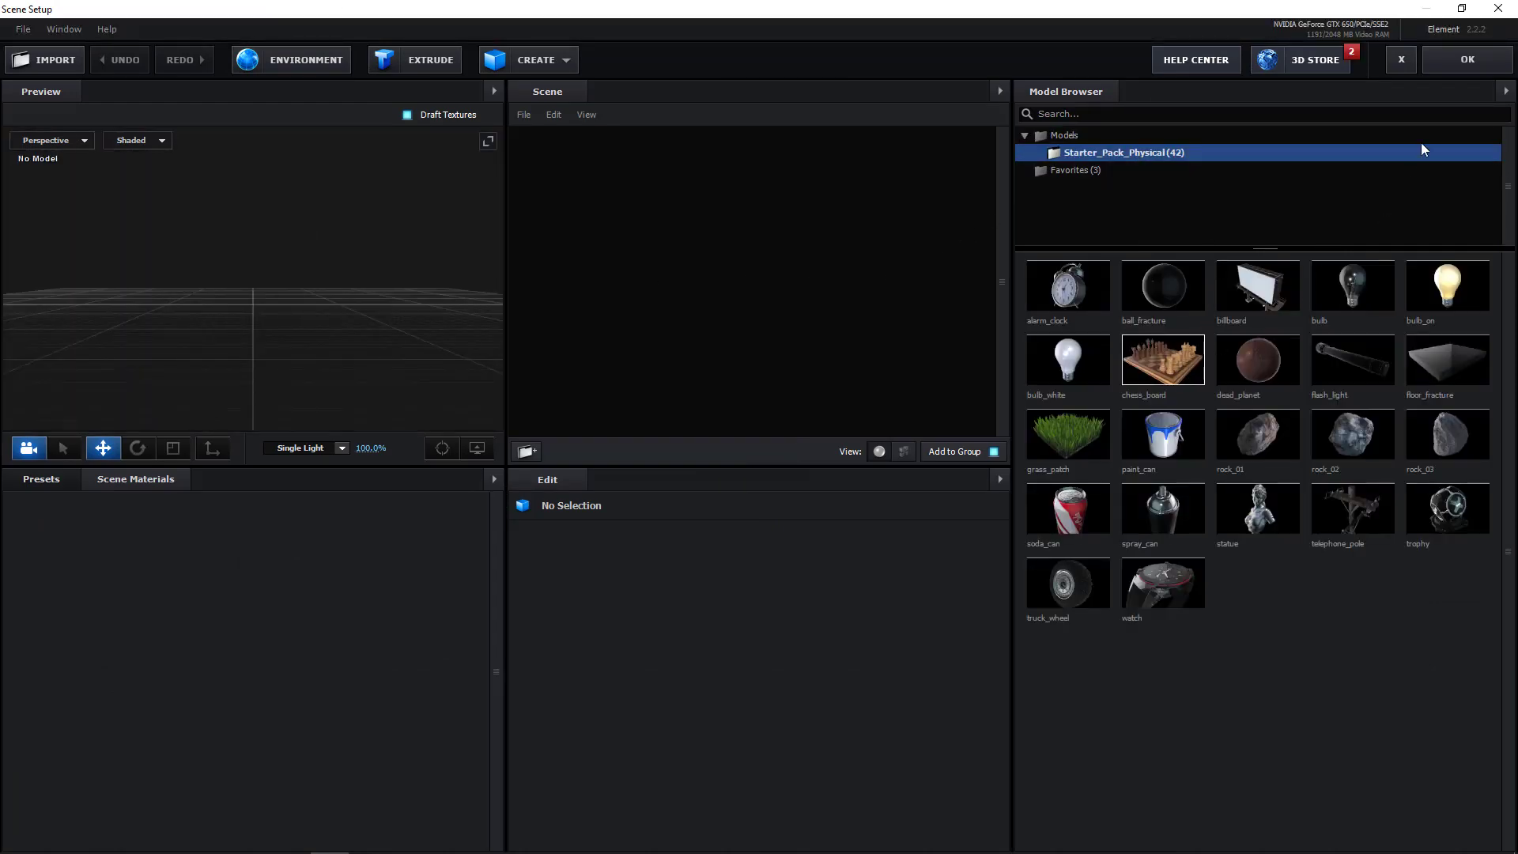
{"action": "left_click", "coordinate": [1464, 61]}
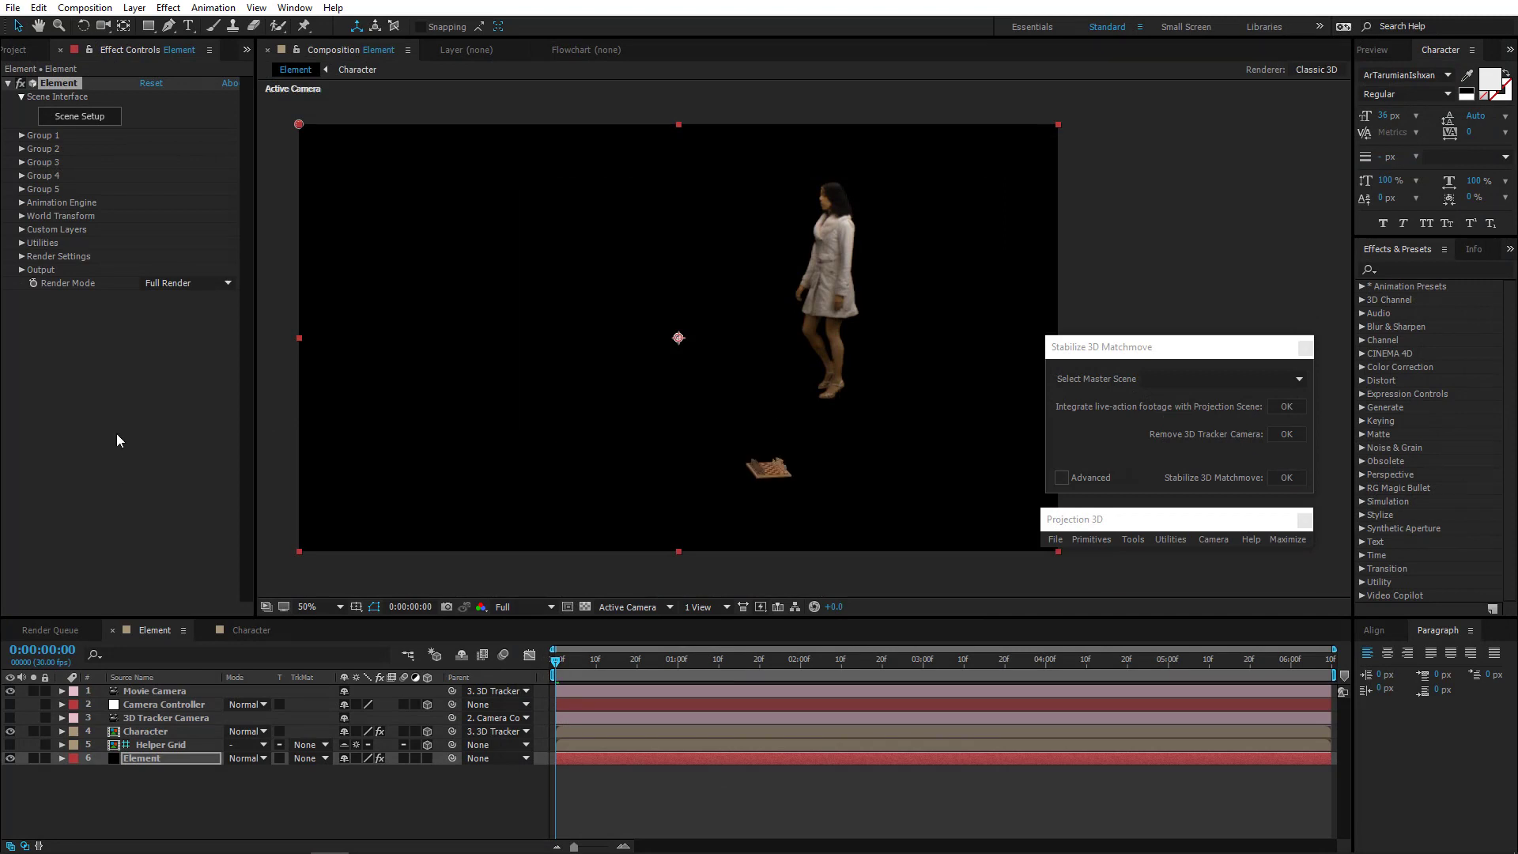
Increase Group 1's Particle Size to about 309.4 so the chess board fills the scene around the character
{"action": "left_click", "coordinate": [22, 135]}
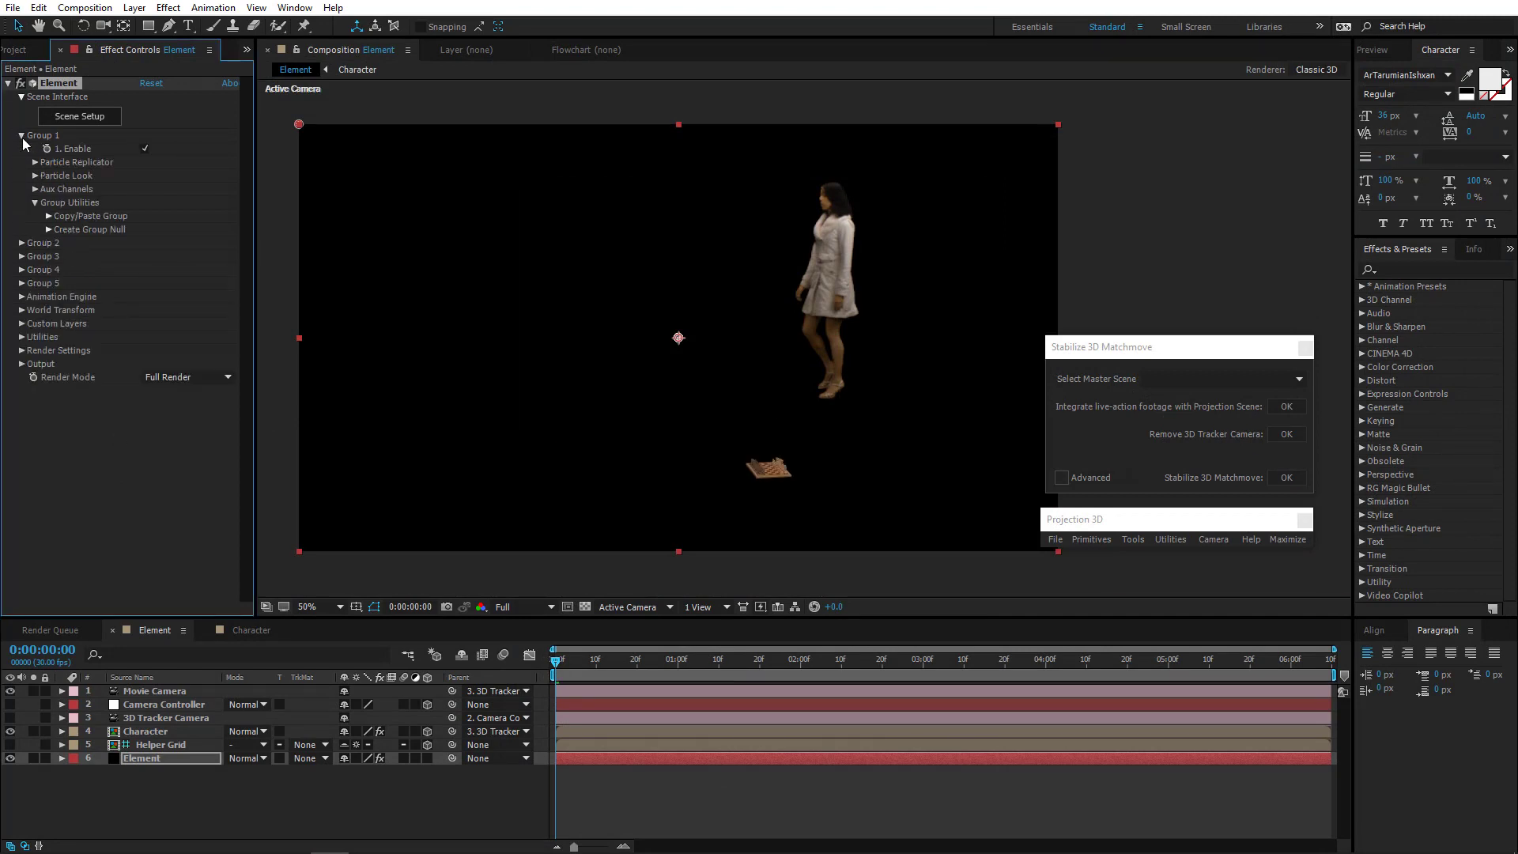
{"action": "left_click", "coordinate": [34, 176]}
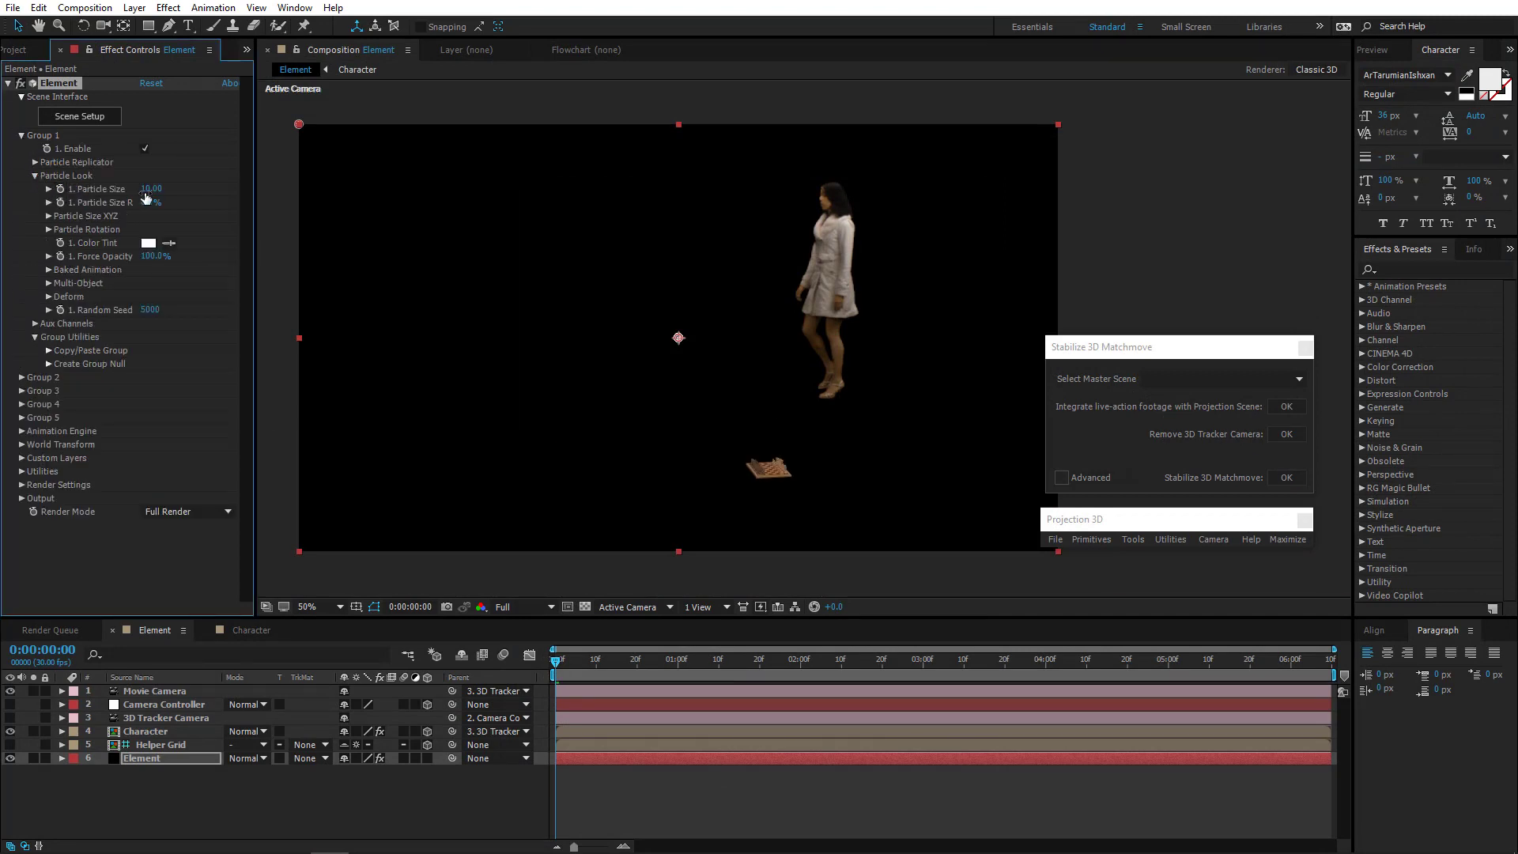
{"action": "left_click_drag", "start_coordinate": [216, 191], "coordinate": [338, 141]}
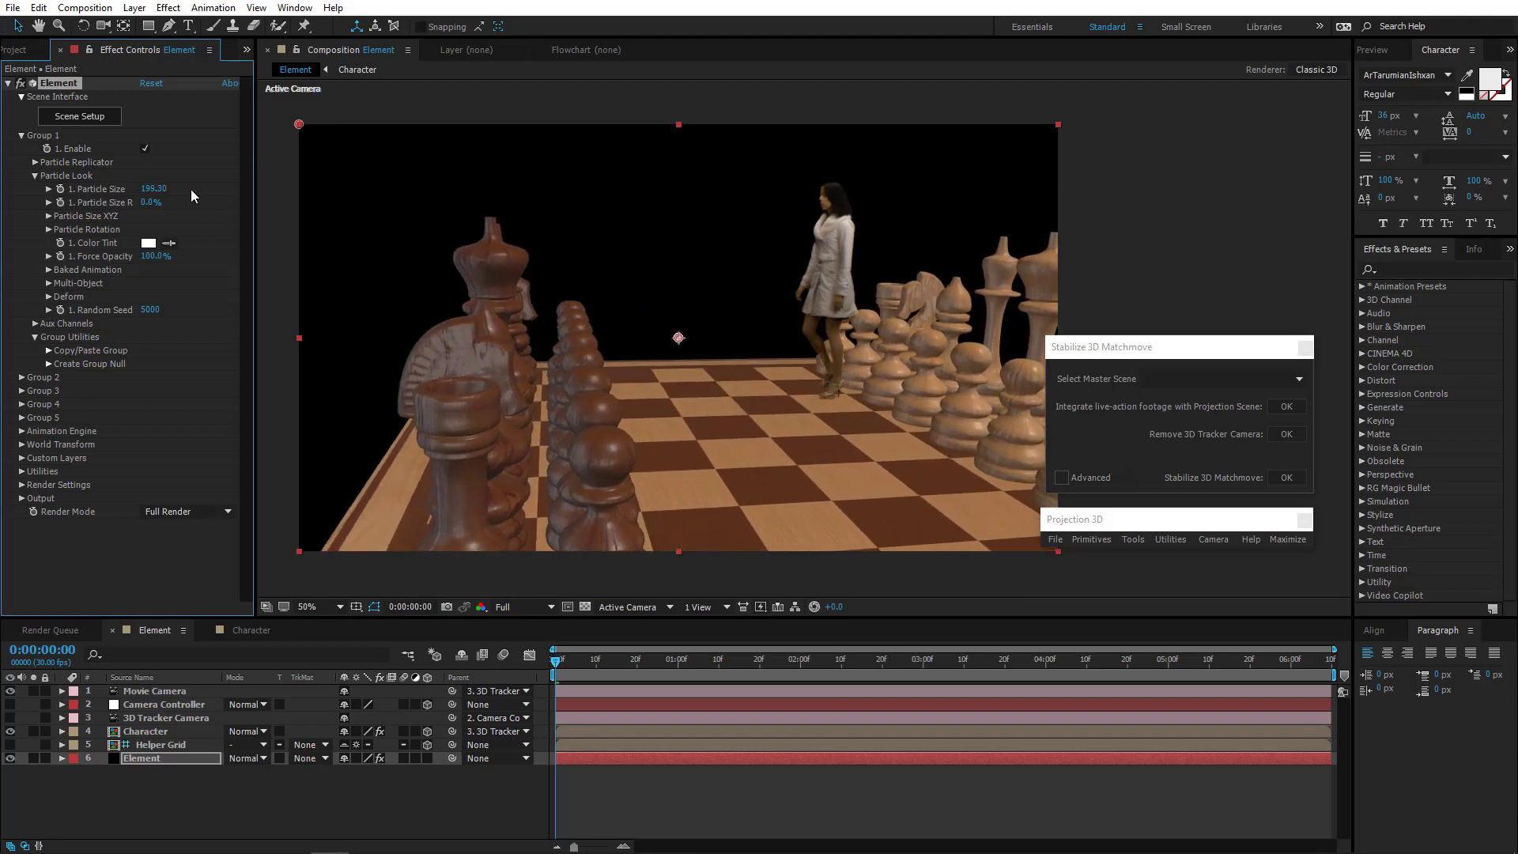
{"action": "left_click_drag", "start_coordinate": [152, 189], "coordinate": [730, 144]}
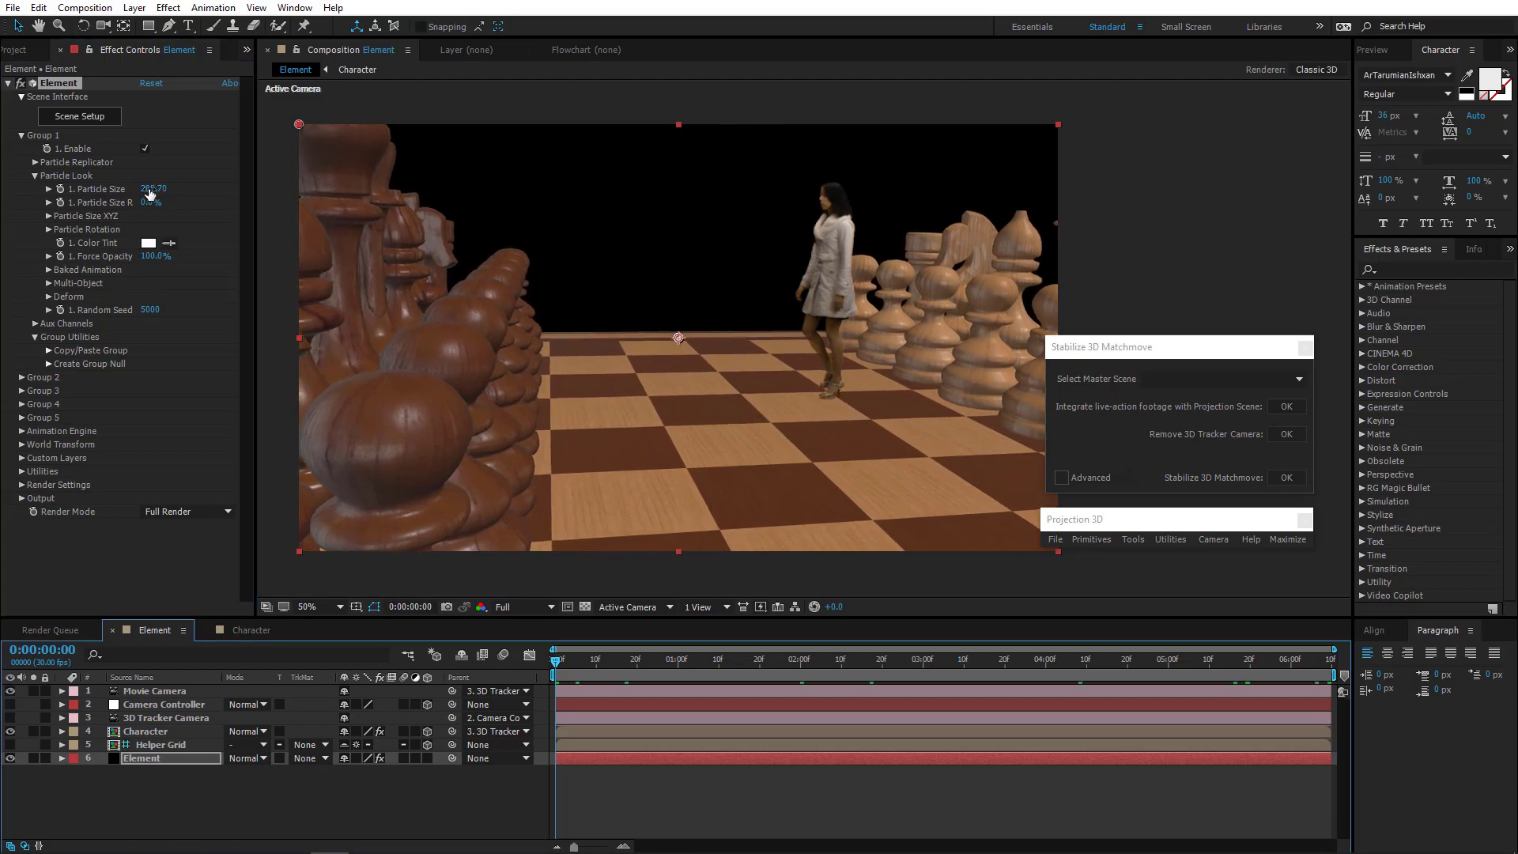
{"action": "left_click_drag", "start_coordinate": [150, 193], "coordinate": [329, 178]}
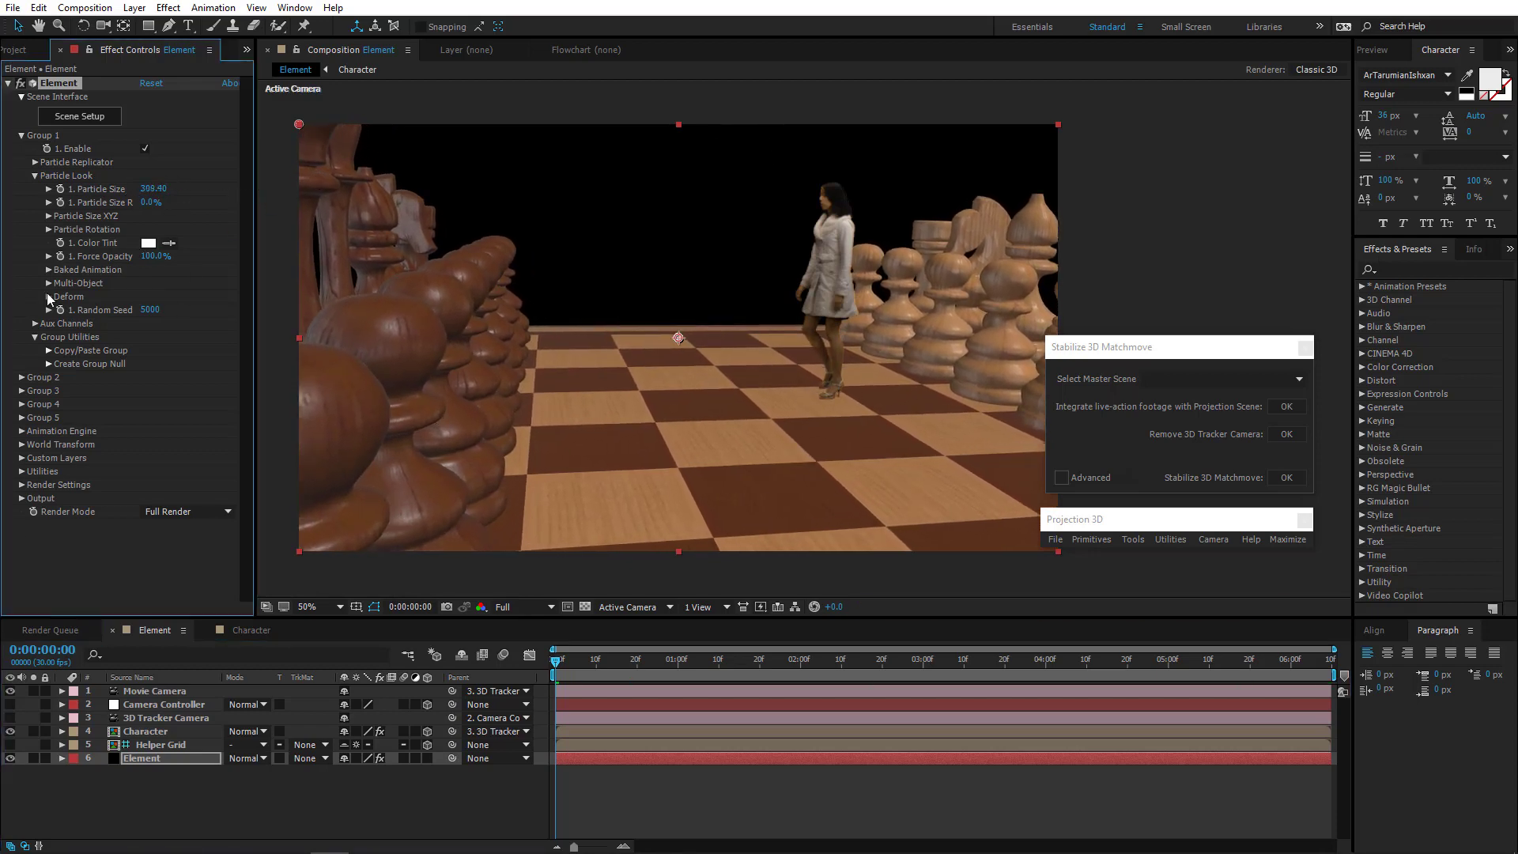
Generate a 3D position null on the chess board surface at the 2D position 1154, 848
{"action": "left_click", "coordinate": [22, 472]}
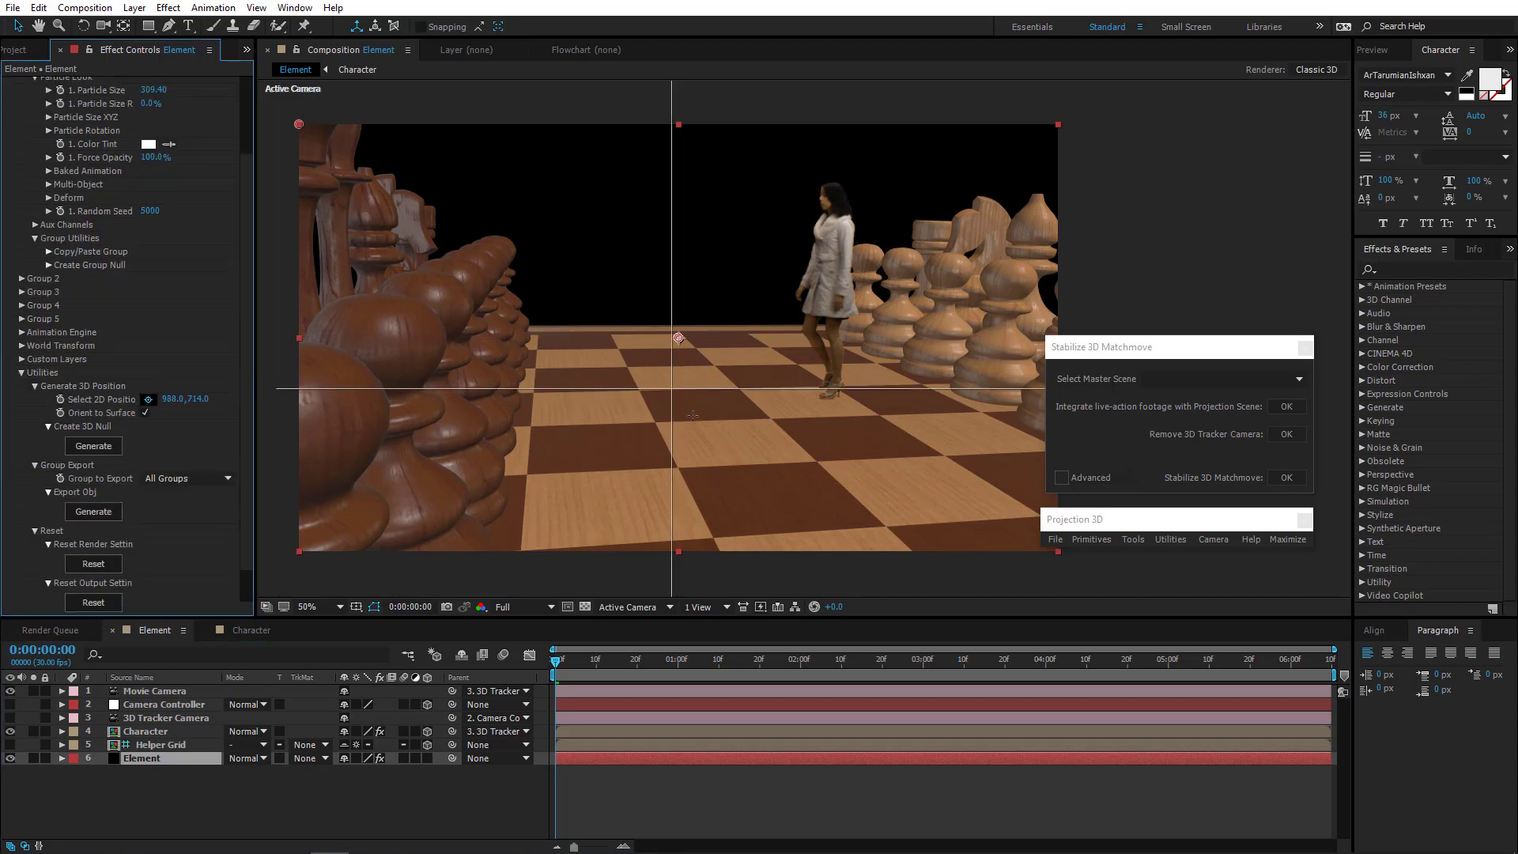
{"action": "left_click", "coordinate": [755, 459]}
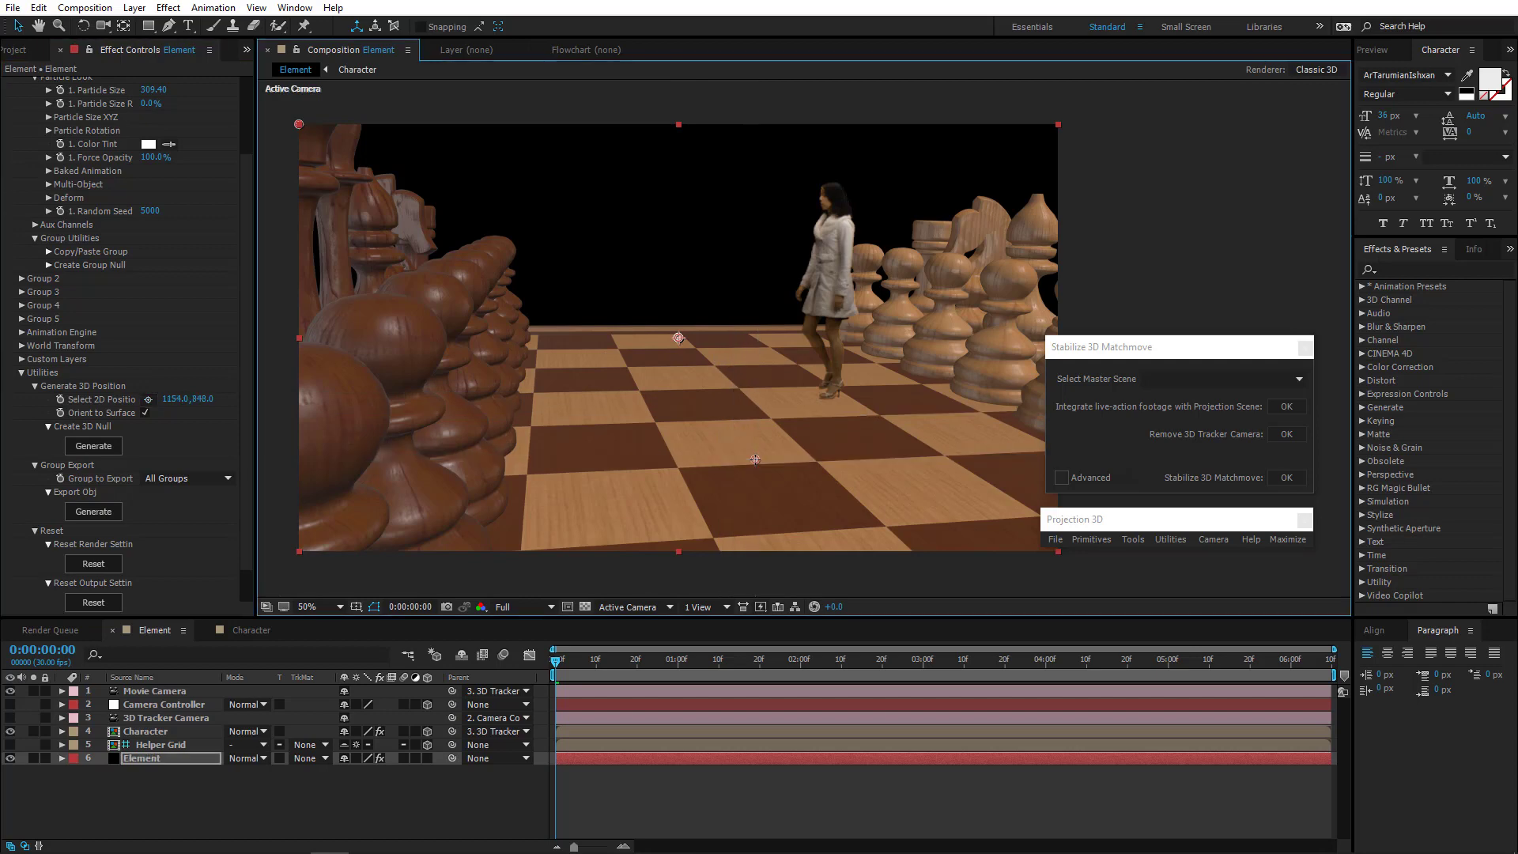
{"action": "left_click", "coordinate": [99, 449]}
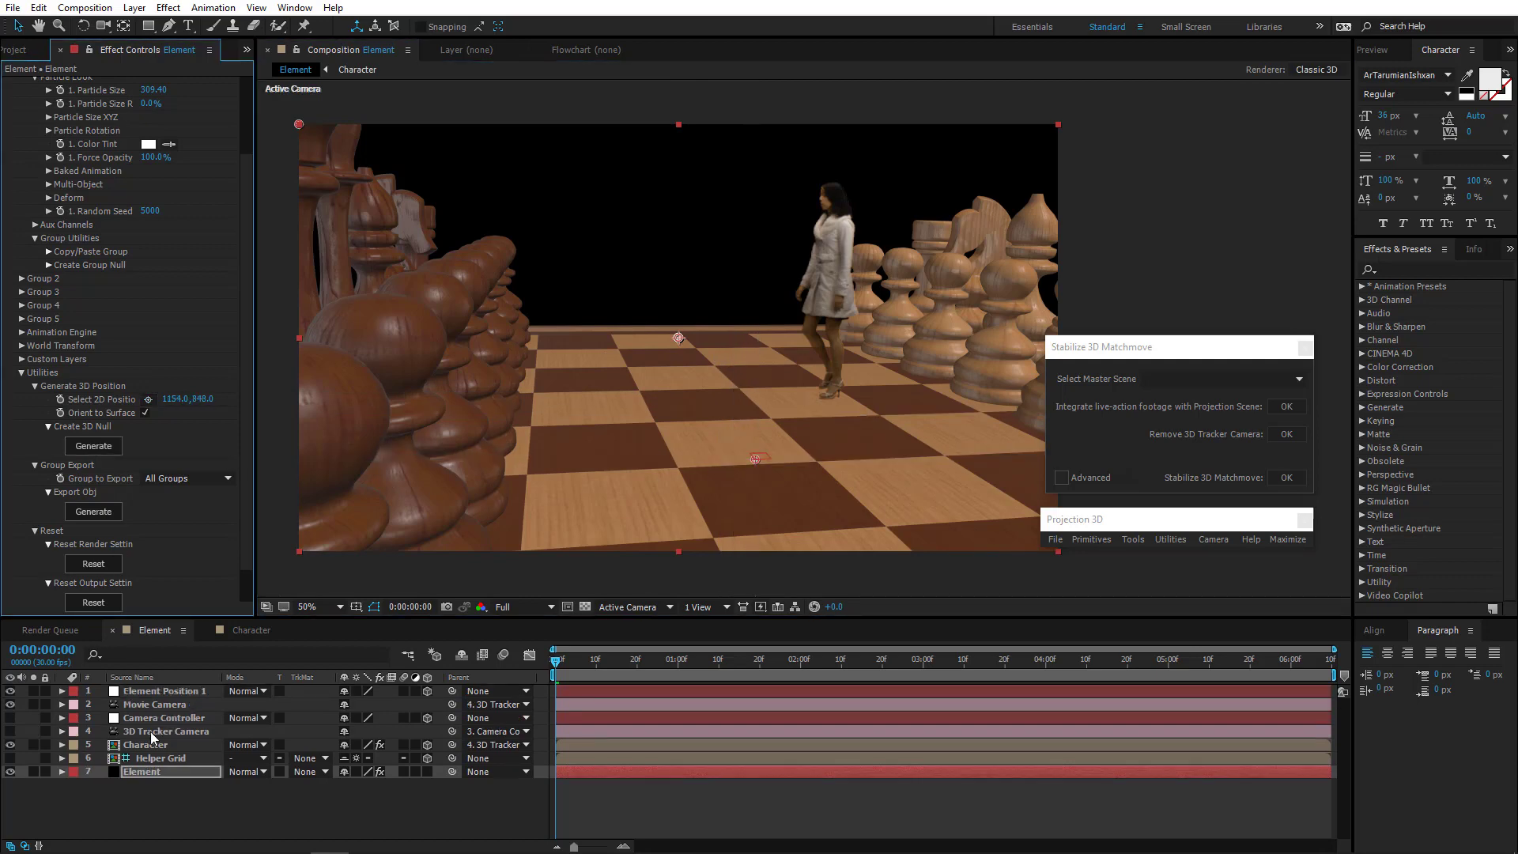
Copy the Element Position 1 null's position to the Camera Controller and scrub through the shot, returning to the first frame
{"action": "left_click", "coordinate": [166, 693]}
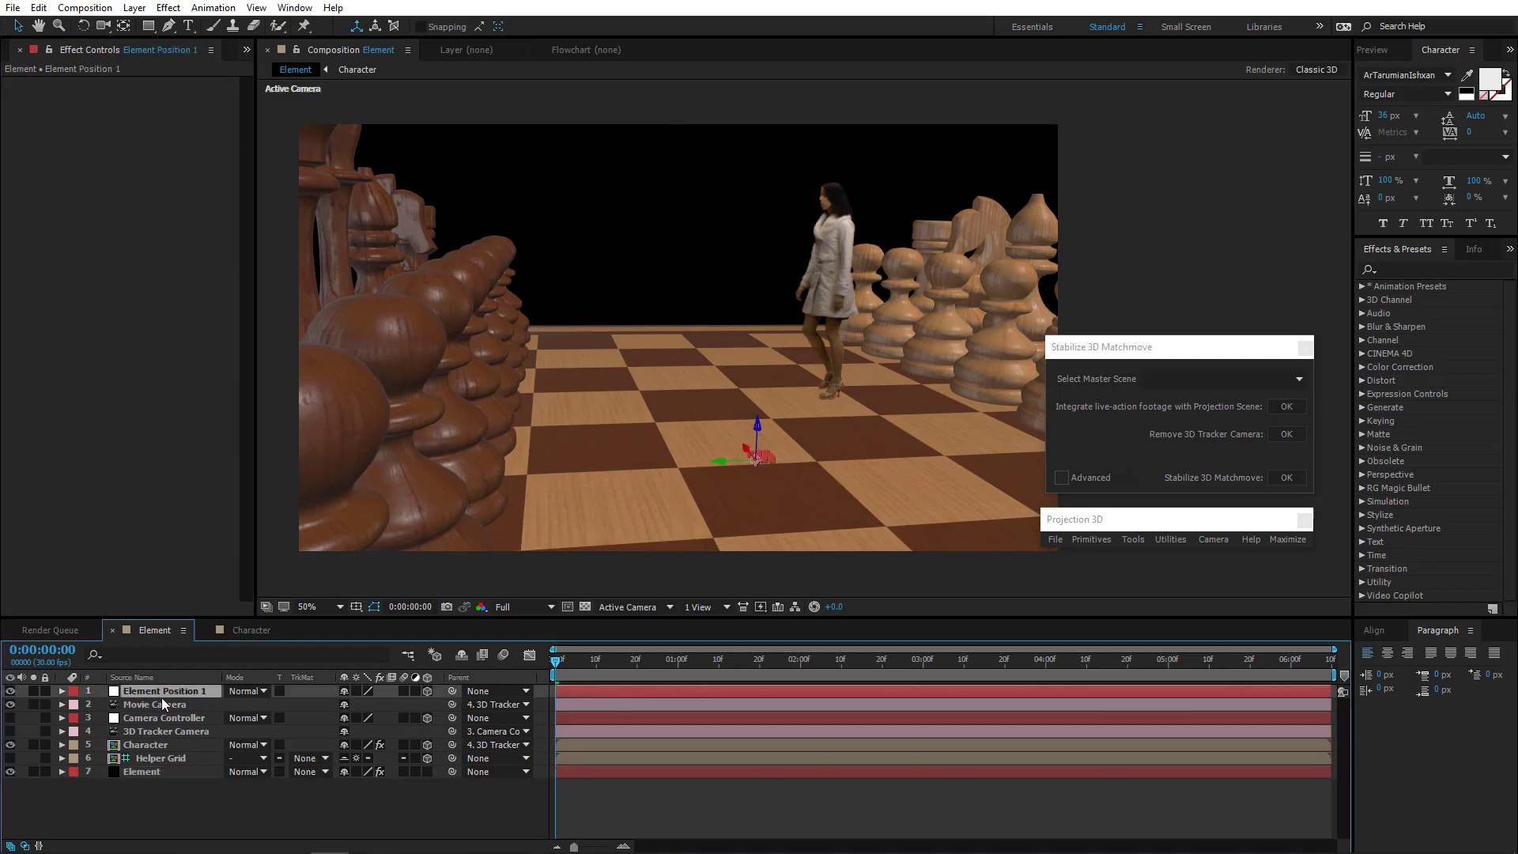
{"action": "key", "text": "p"}
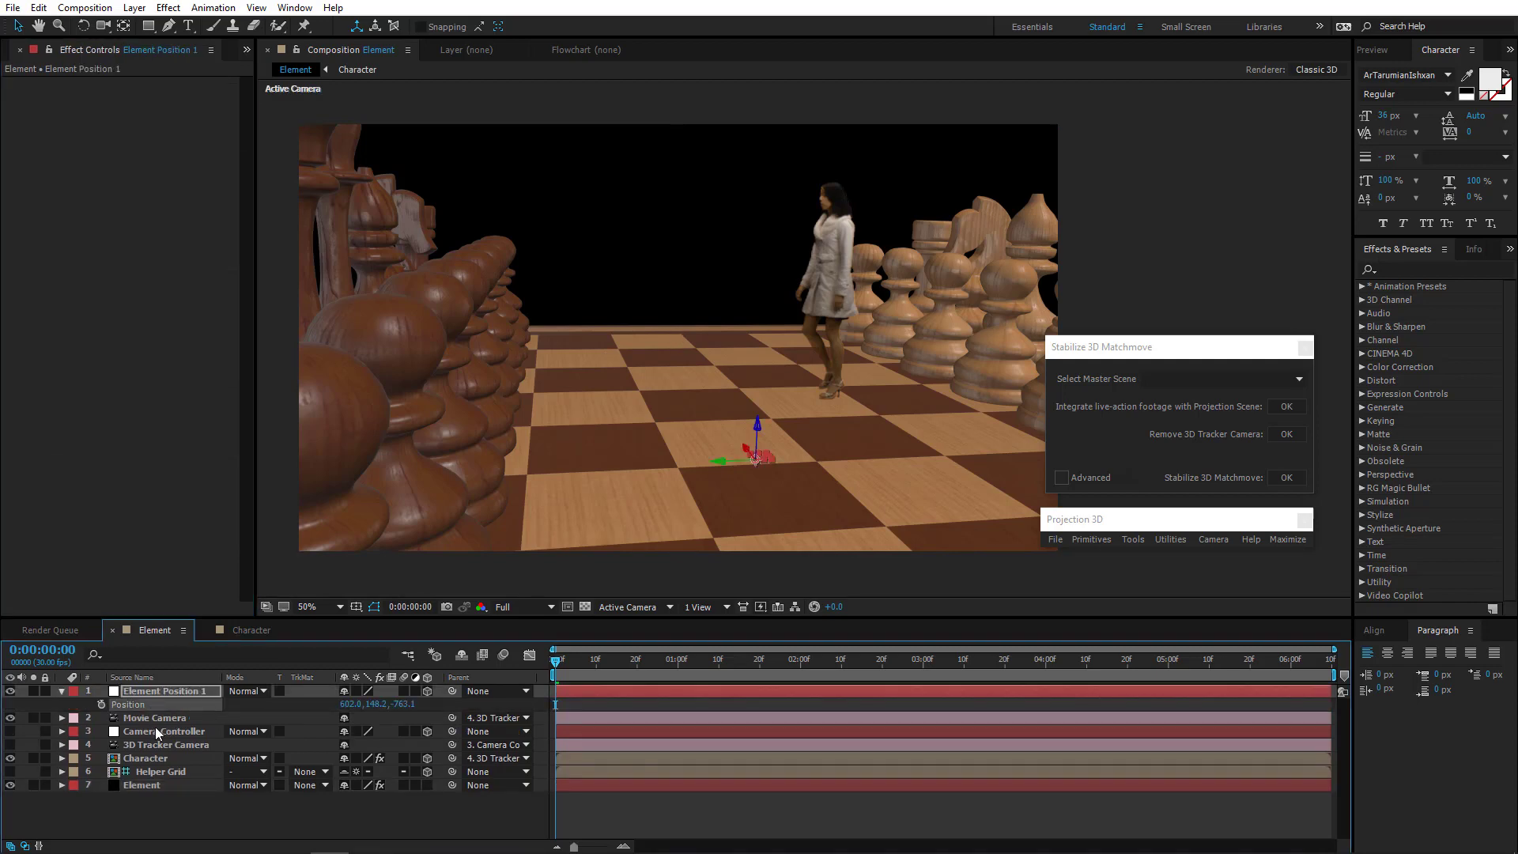
{"action": "left_click", "coordinate": [155, 731]}
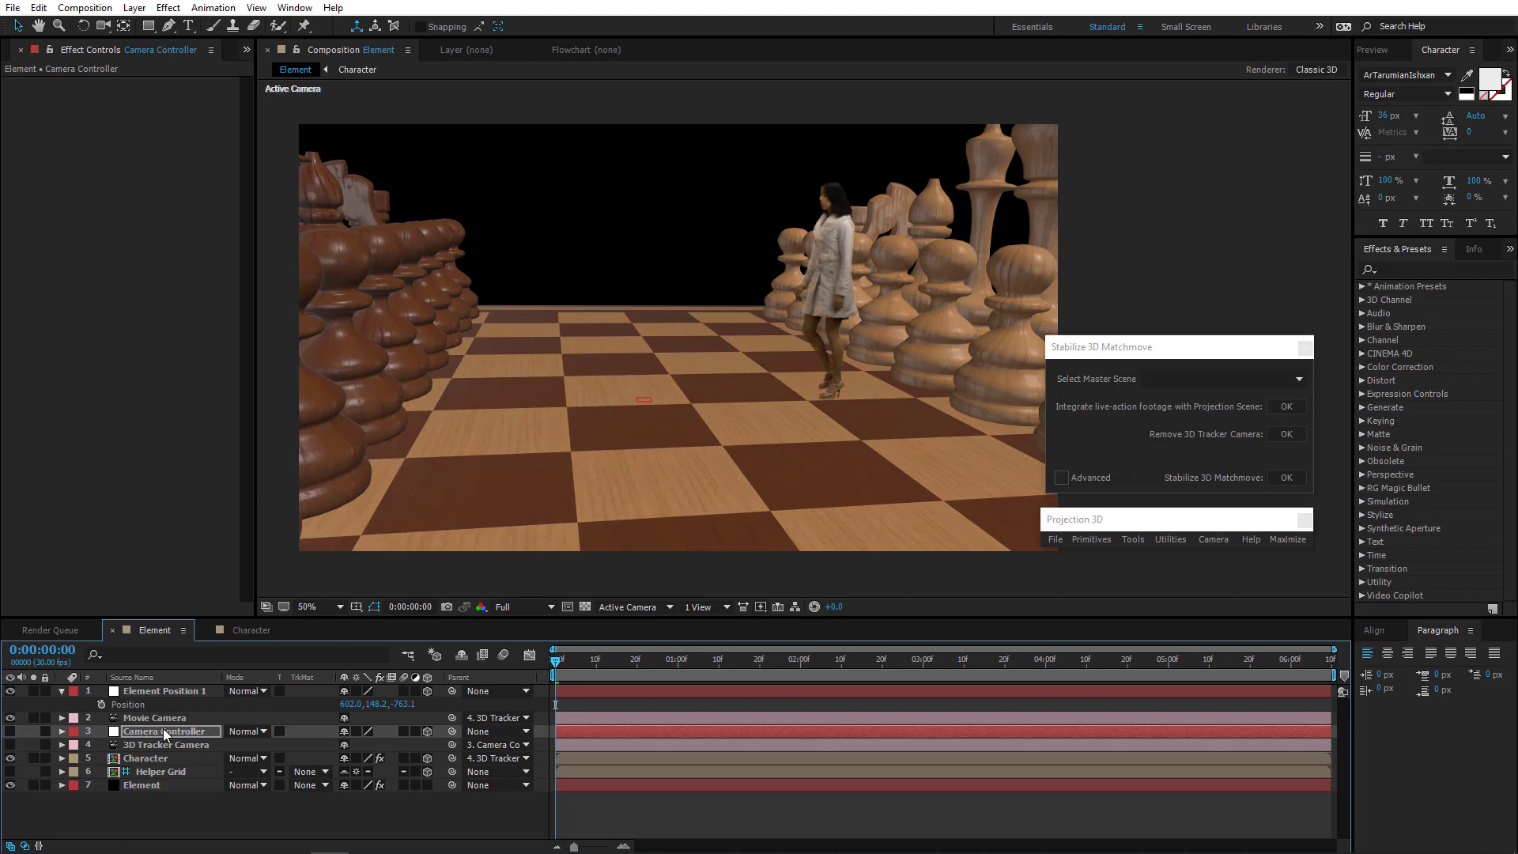
{"action": "left_click_drag", "start_coordinate": [558, 668], "coordinate": [1450, 662]}
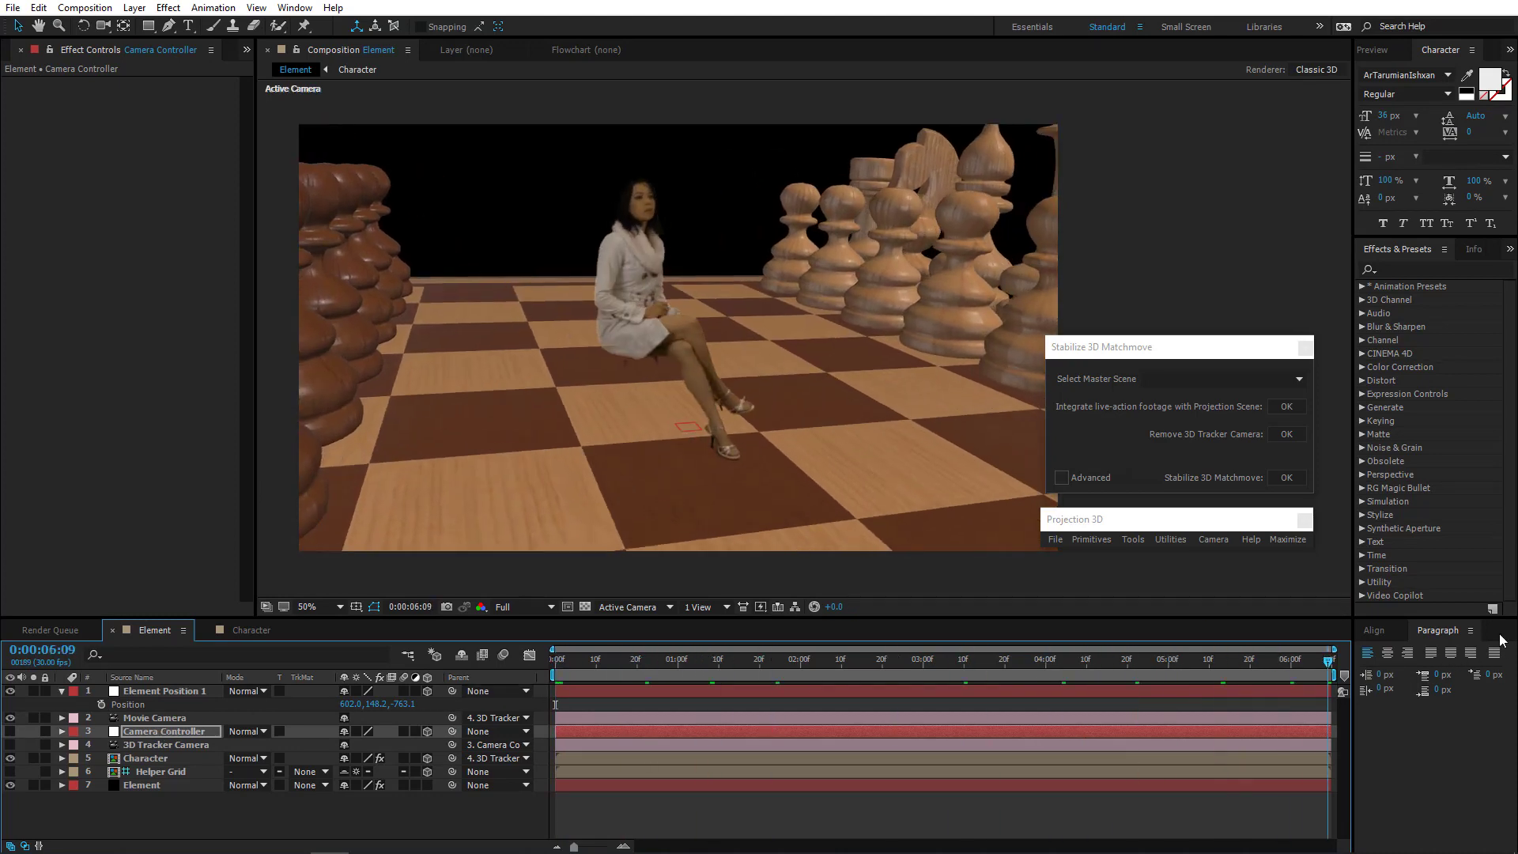
{"action": "key", "text": "Home"}
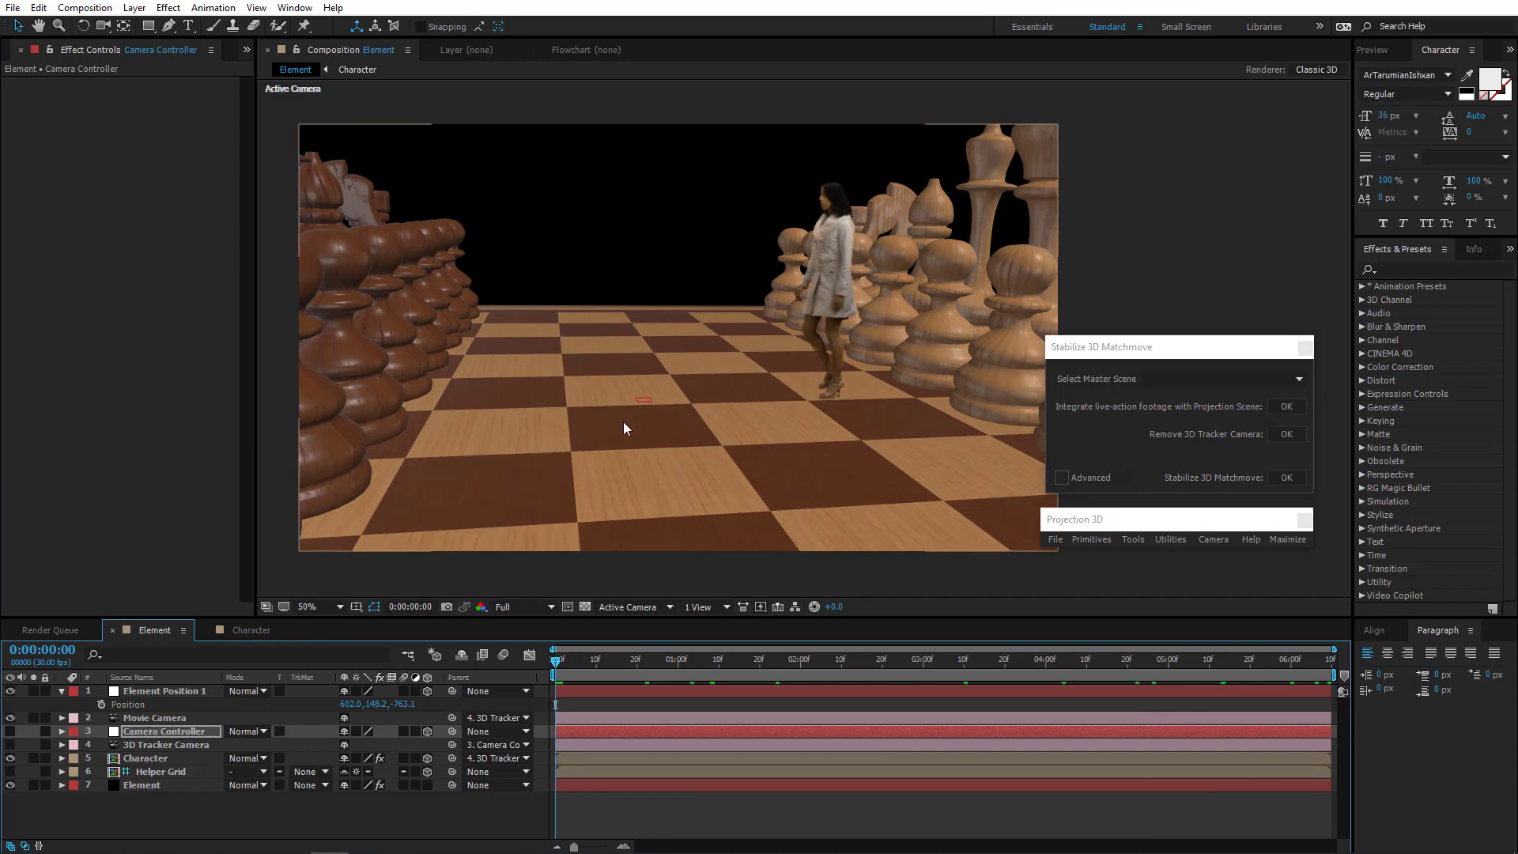
Pull the Movie Camera back and track it to frame the character among the chess pieces, checking the motion across the timeline
{"action": "left_click", "coordinate": [153, 717]}
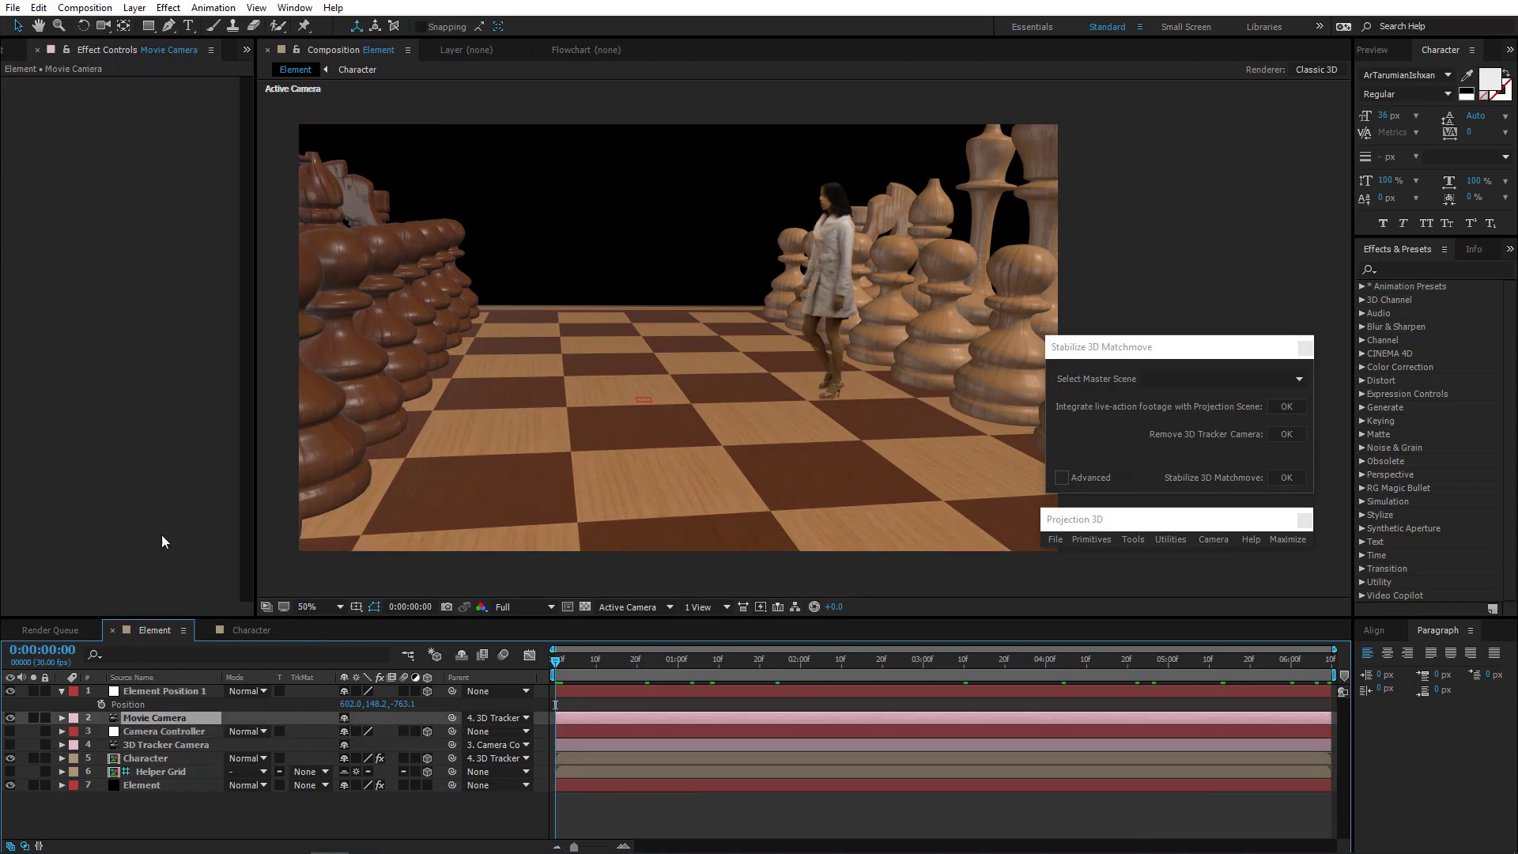
{"action": "left_click", "coordinate": [102, 28]}
{"action": "left_click_drag", "start_coordinate": [722, 253], "coordinate": [723, 459]}
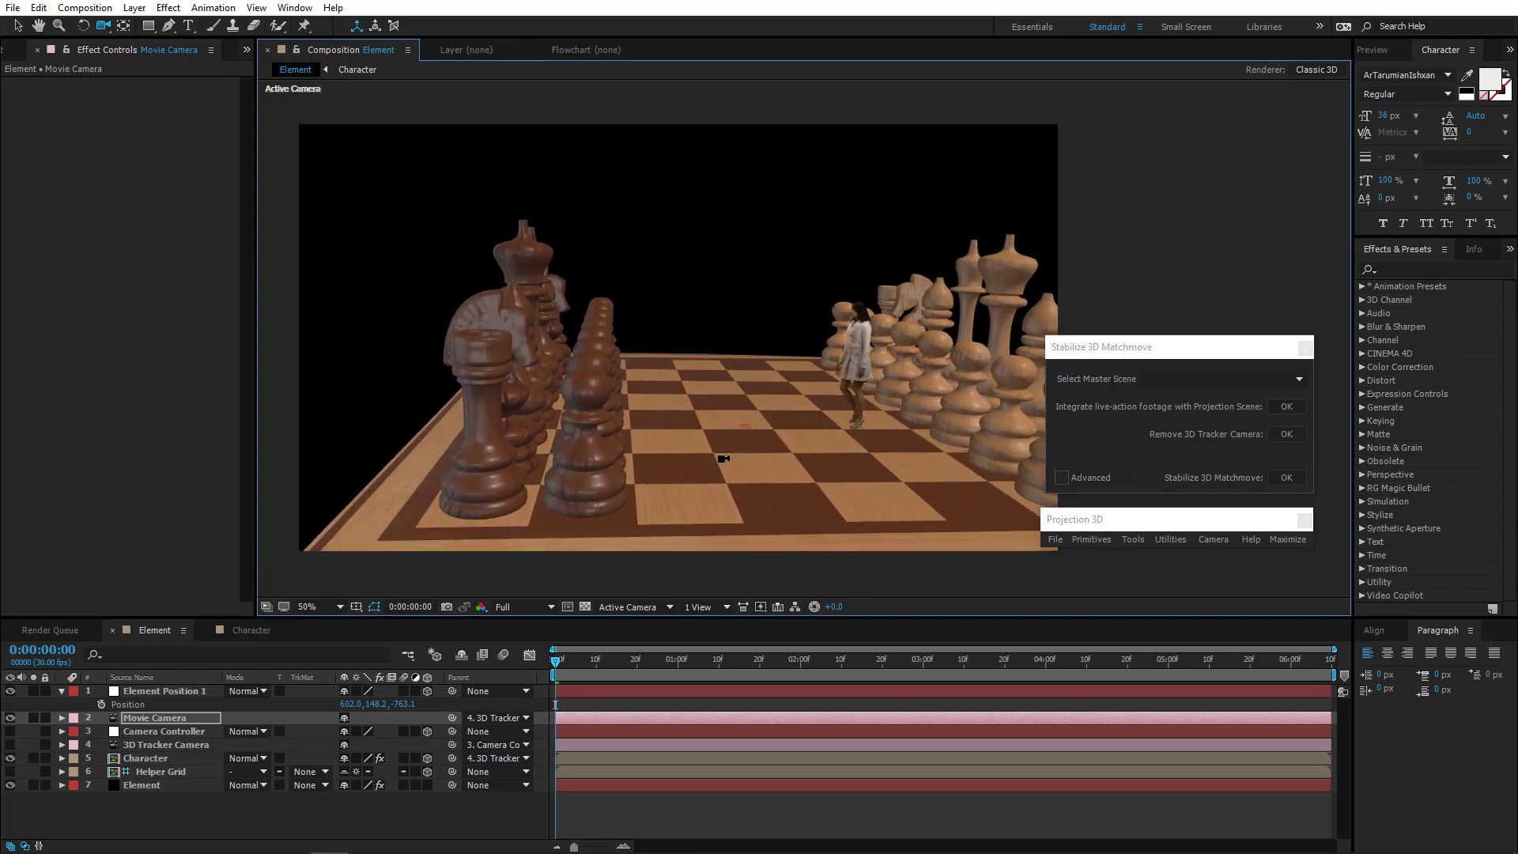
{"action": "left_click_drag", "start_coordinate": [582, 662], "coordinate": [1479, 625]}
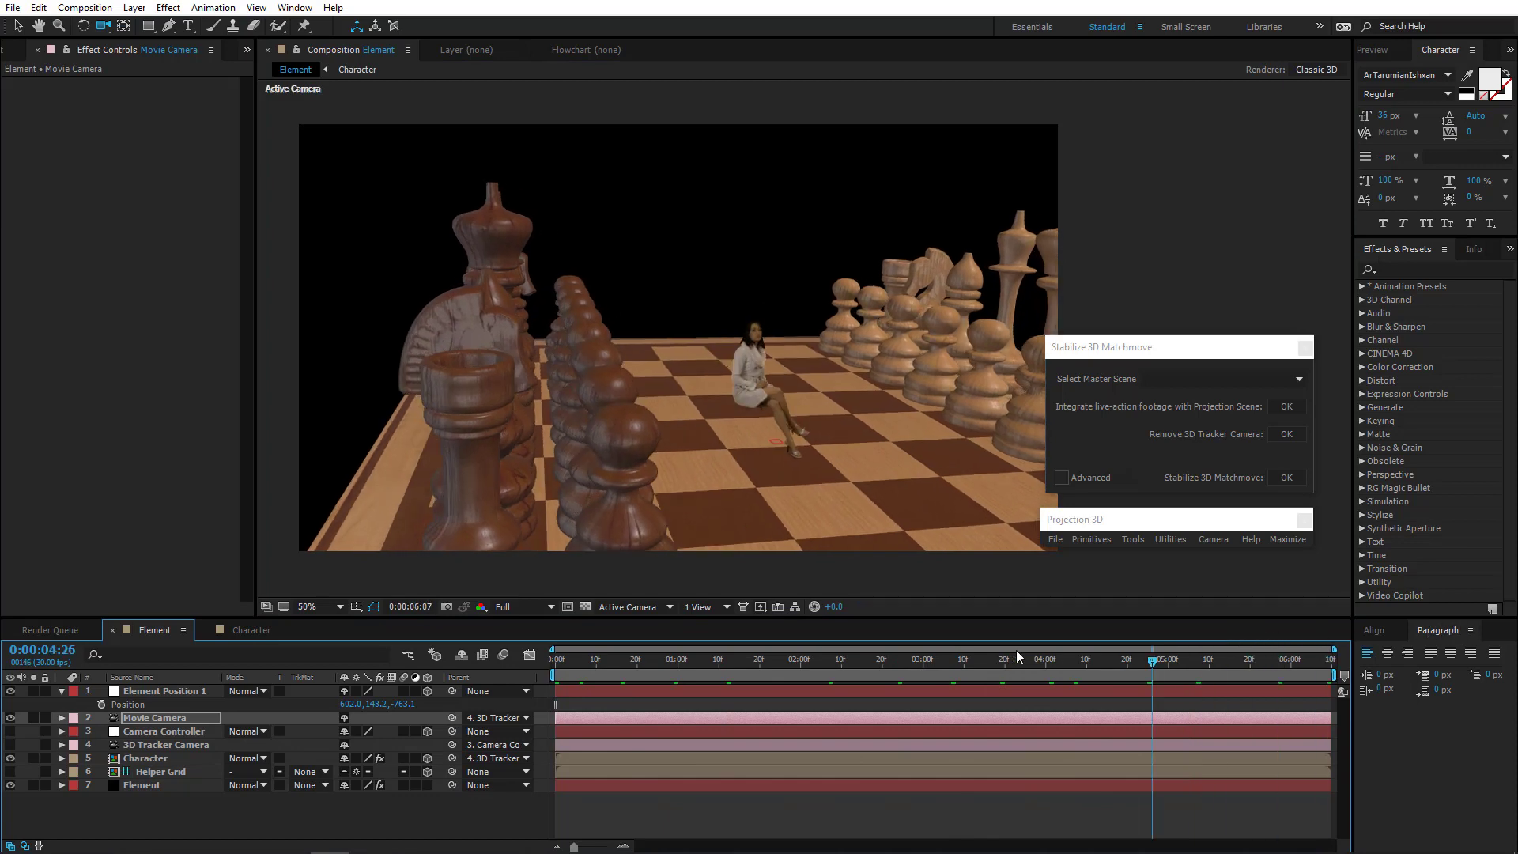
{"action": "left_click_drag", "start_coordinate": [1017, 650], "coordinate": [173, 605]}
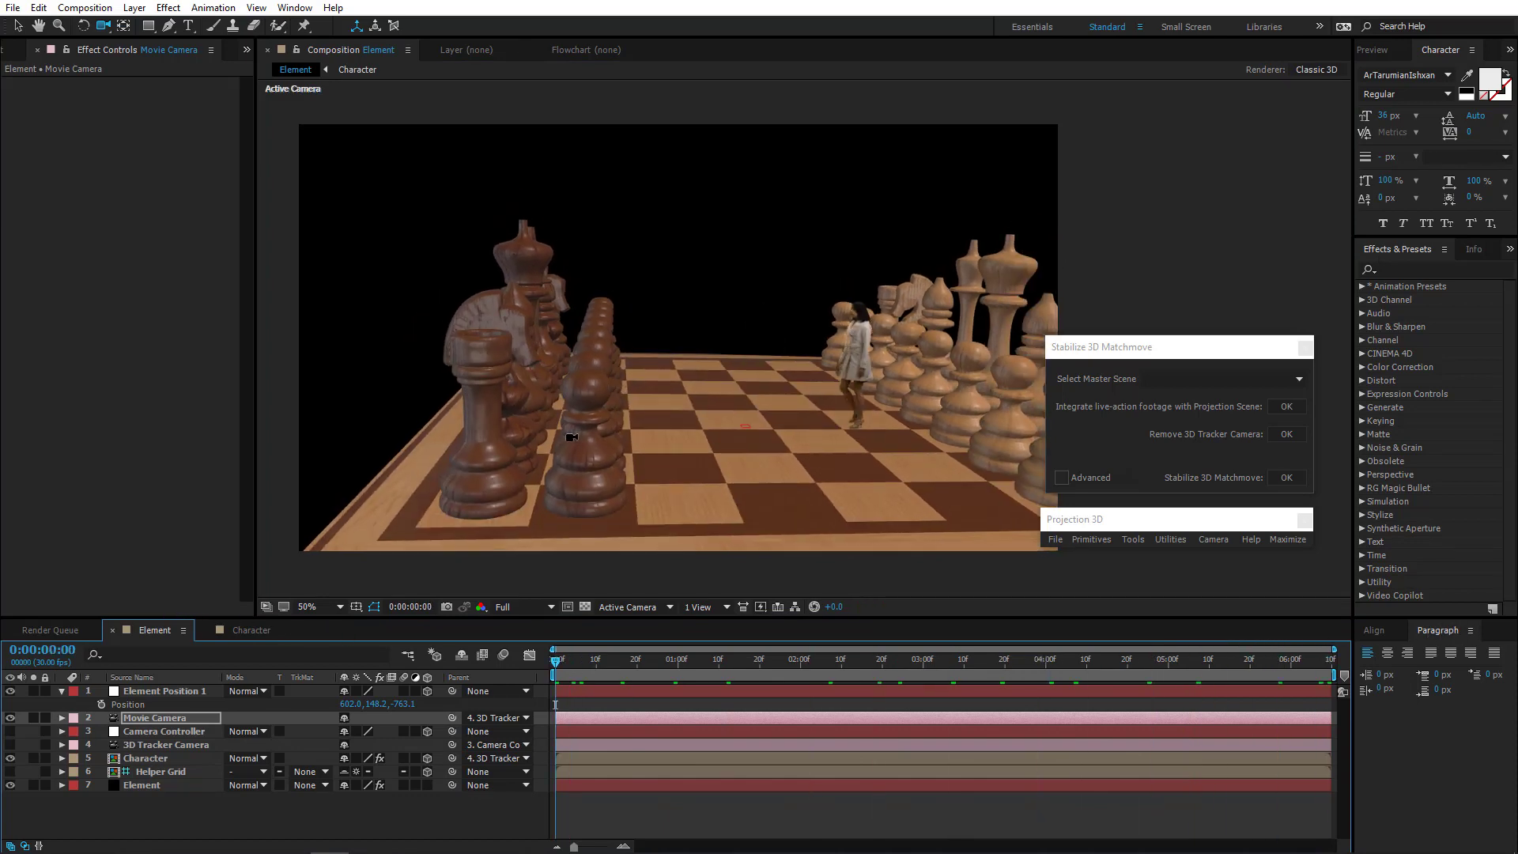
{"action": "left_click_drag", "start_coordinate": [571, 437], "coordinate": [541, 413]}
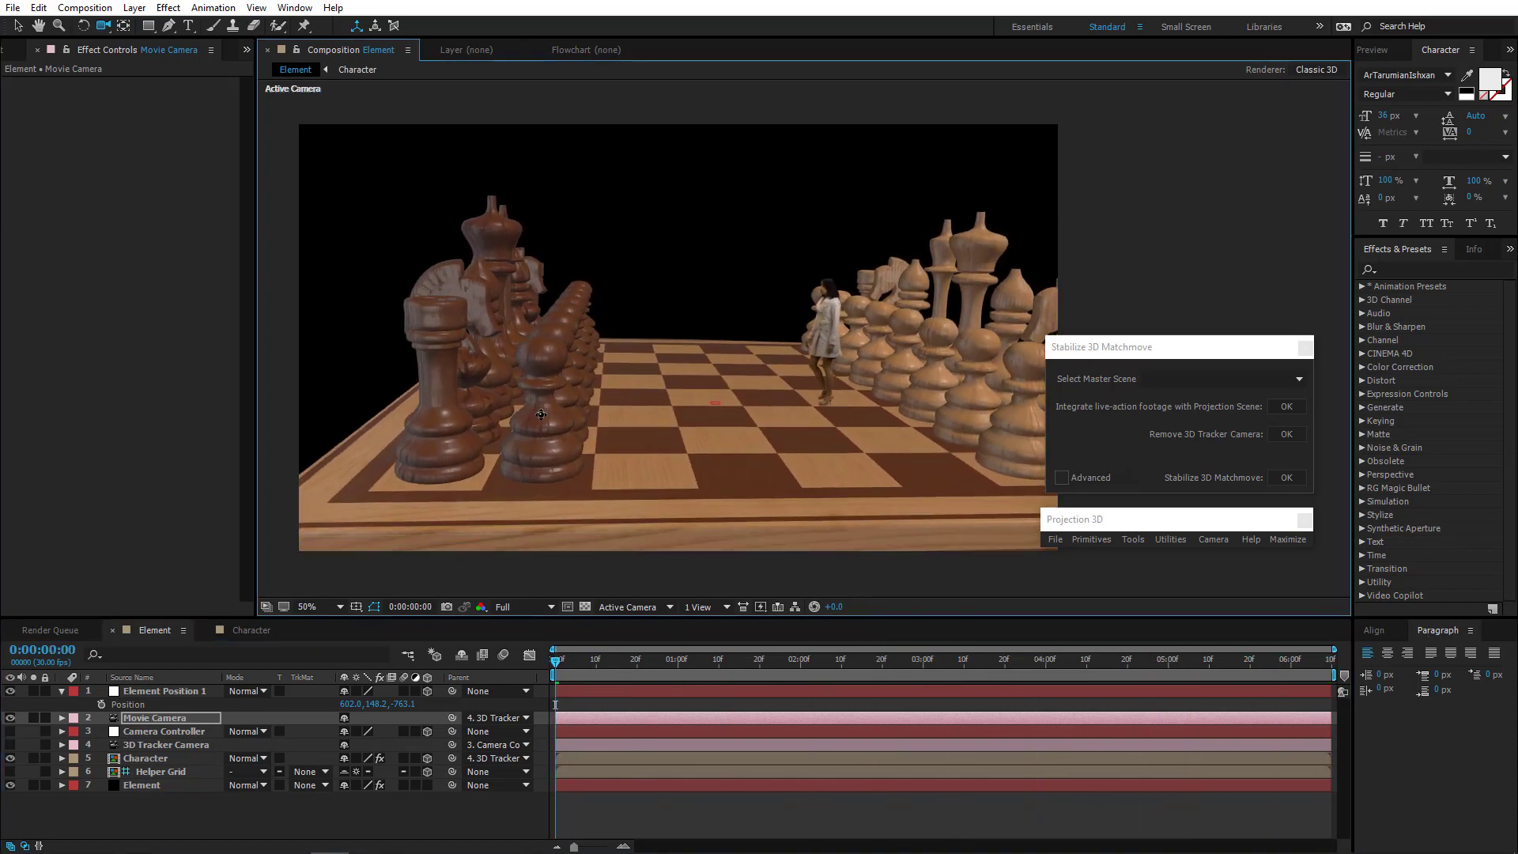
Set Group 1's Particle Replicator Position XY to about 960, 2272 to lower the chess board
{"action": "left_click", "coordinate": [158, 785]}
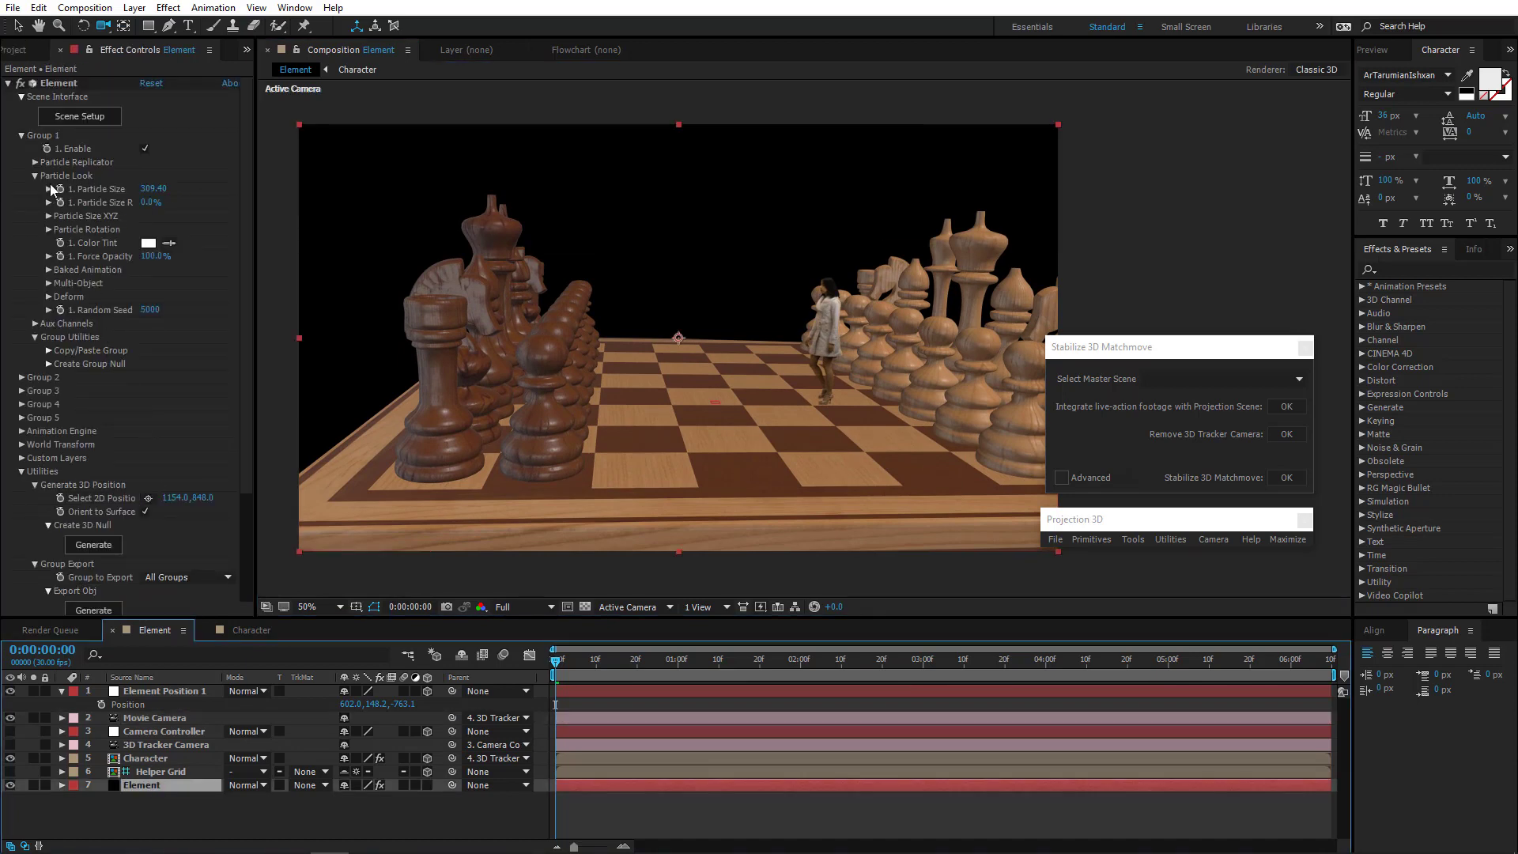
{"action": "left_click", "coordinate": [37, 161]}
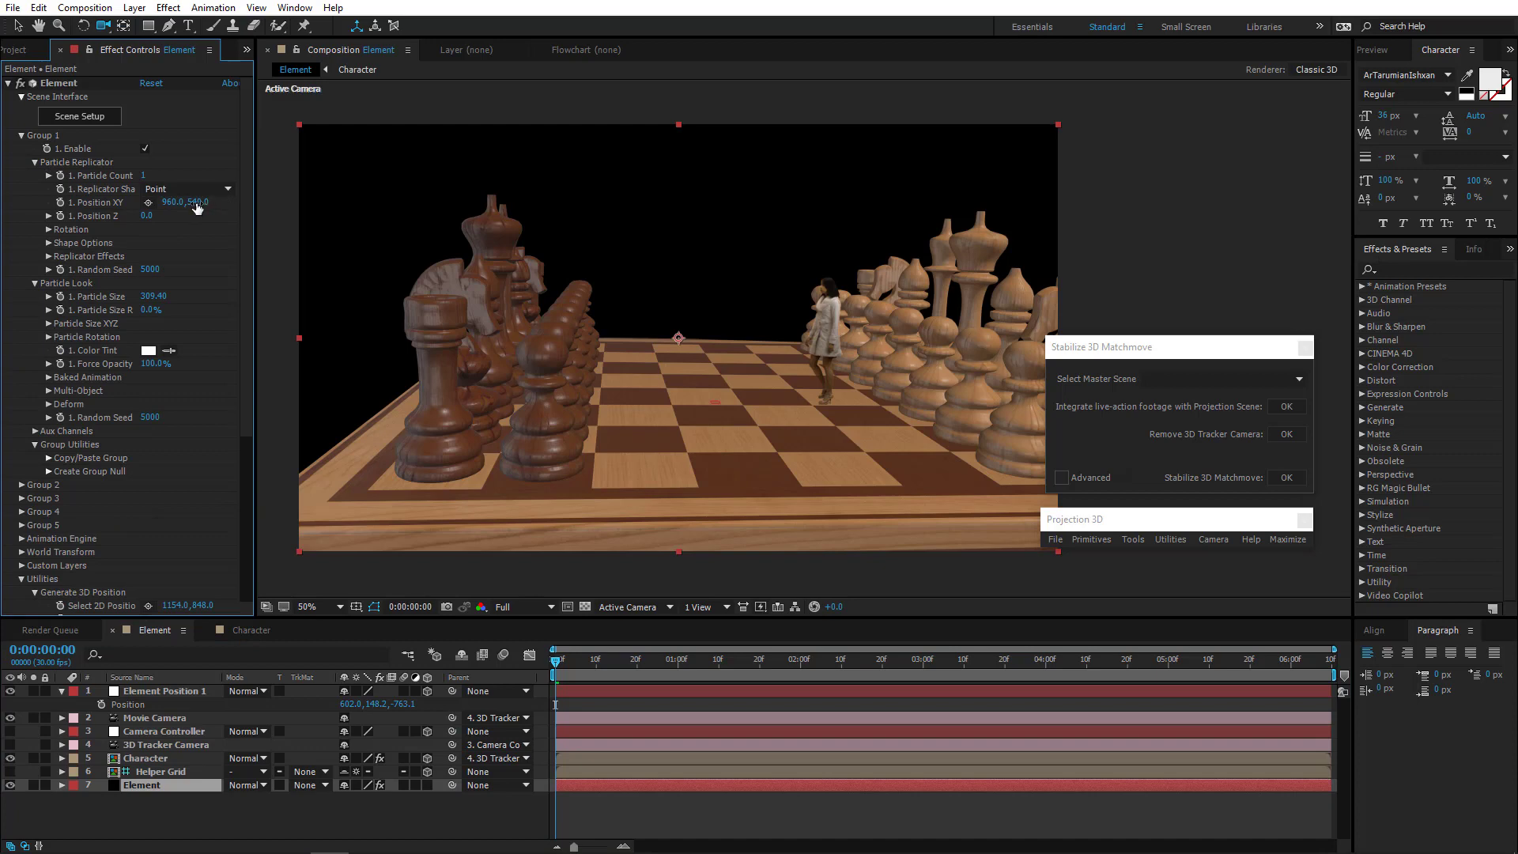
{"action": "left_click_drag", "start_coordinate": [198, 208], "coordinate": [1424, 245]}
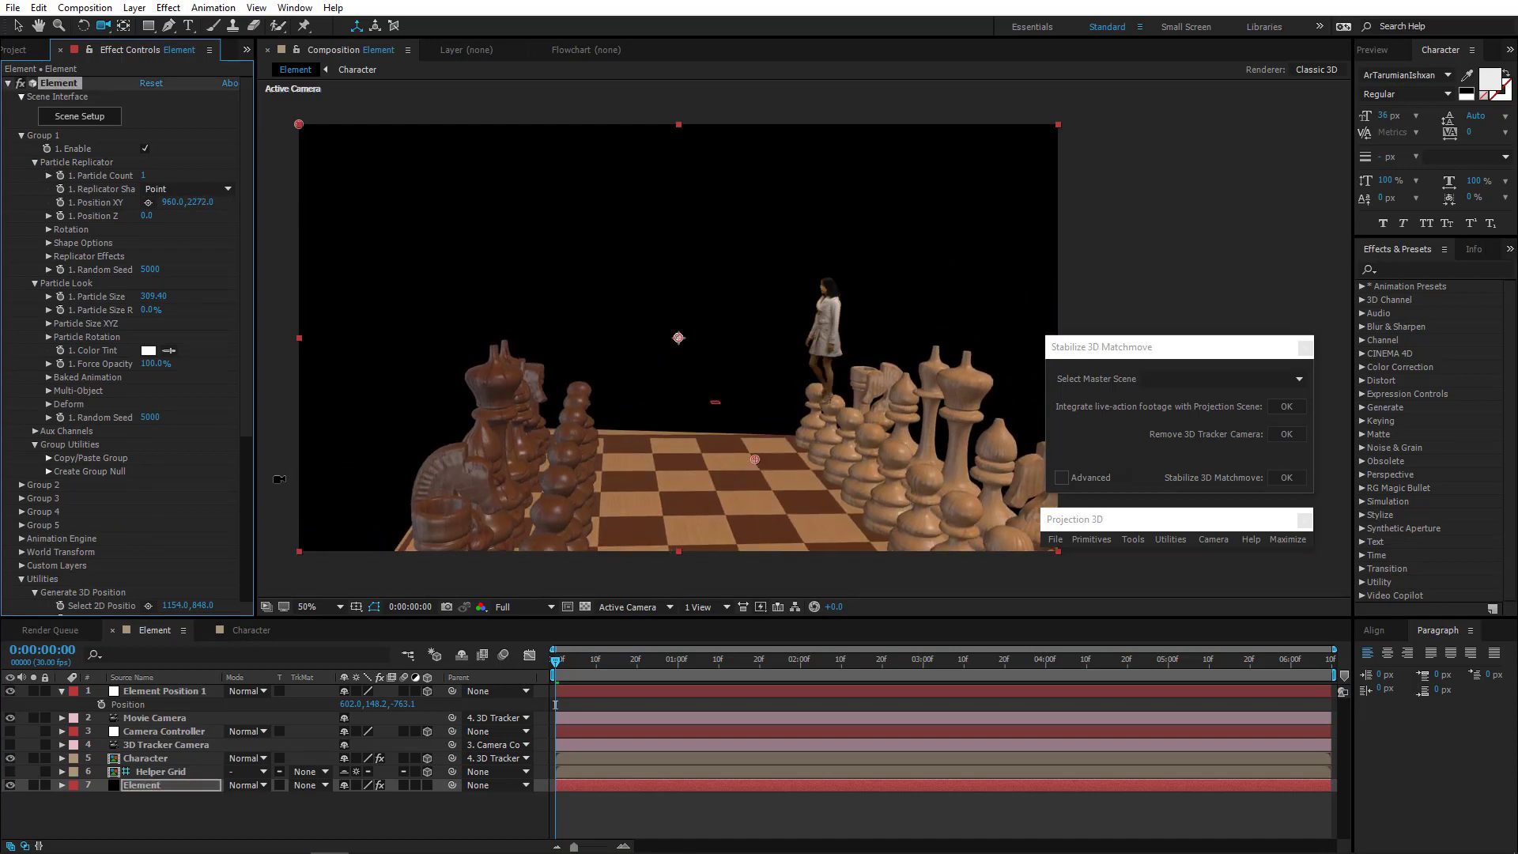
Delete the Element Position 1 null from the composition
{"action": "scroll", "coordinate": [171, 458], "scroll_direction": "down", "scroll_amount": 5}
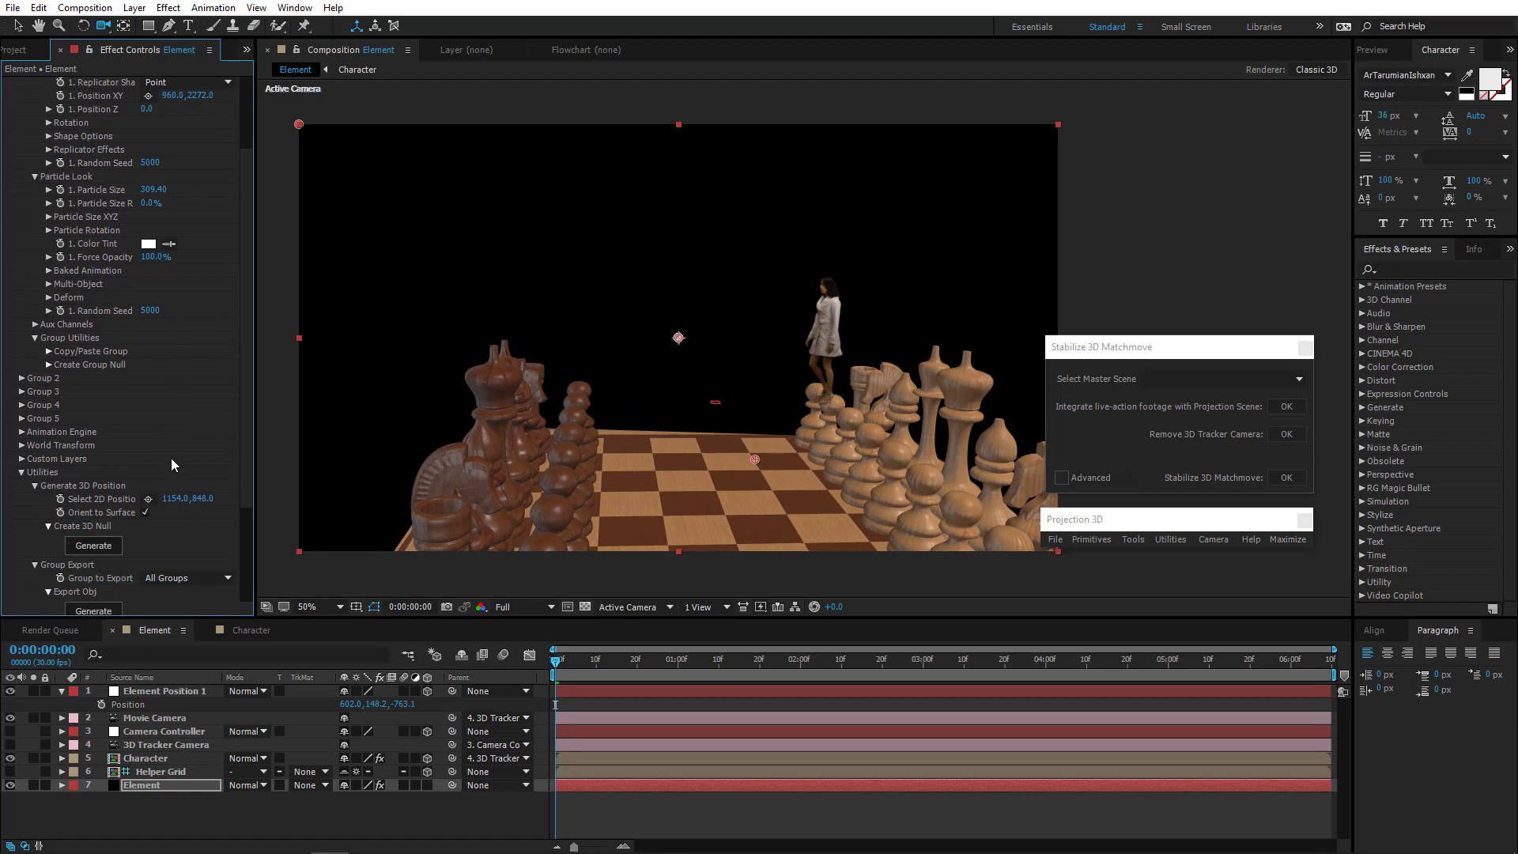
{"action": "left_click", "coordinate": [182, 693]}
{"action": "key", "text": "Delete"}
Generate a 3D position null on the lowered chess board from the Element layer at the 2D position 1092, 1046
{"action": "left_click", "coordinate": [158, 762]}
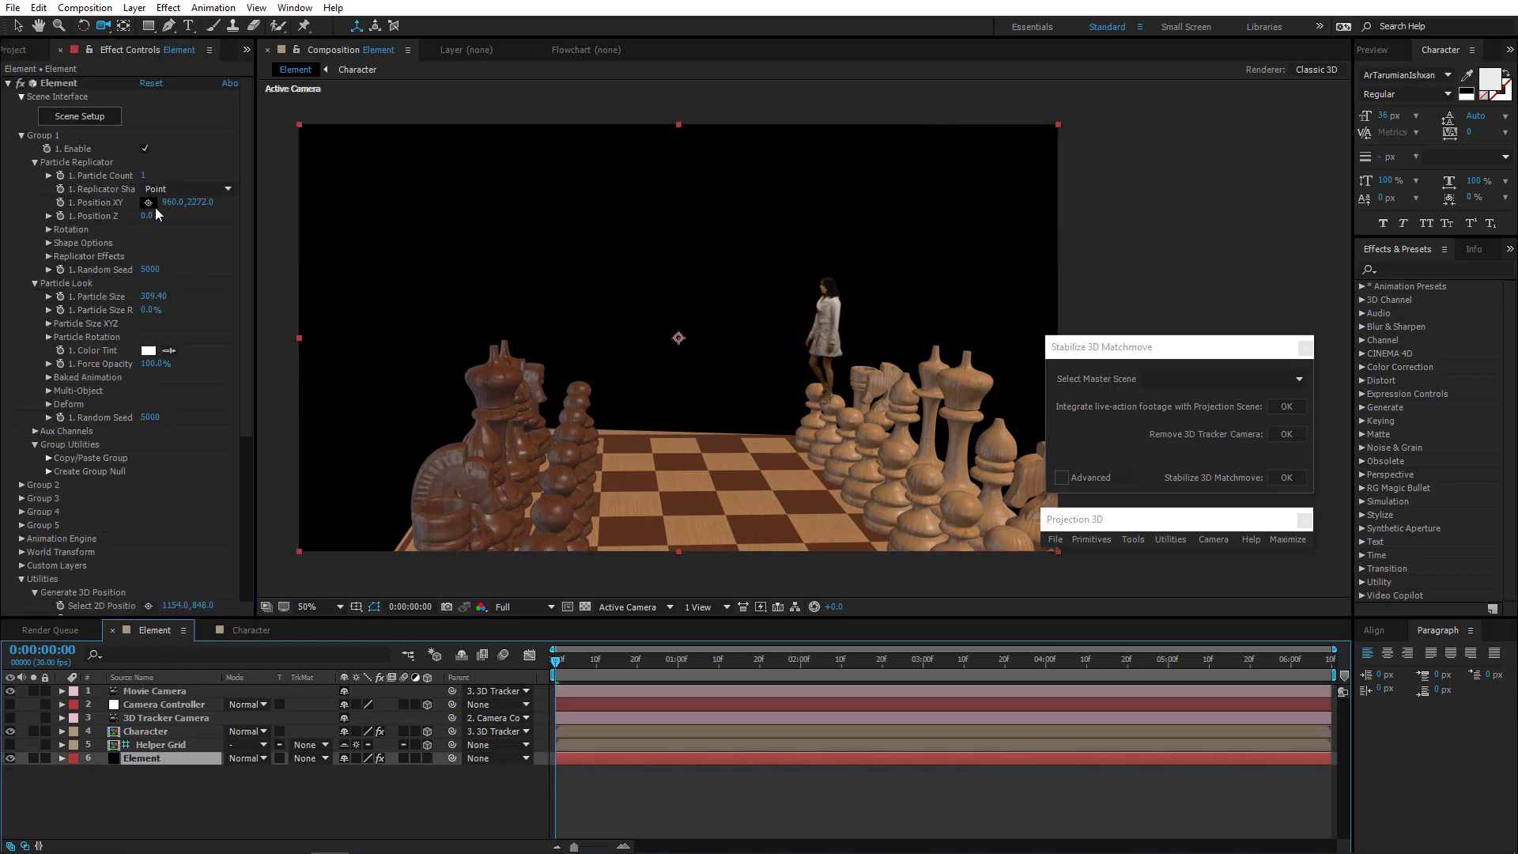
{"action": "scroll", "coordinate": [49, 360], "scroll_direction": "down", "scroll_amount": 5}
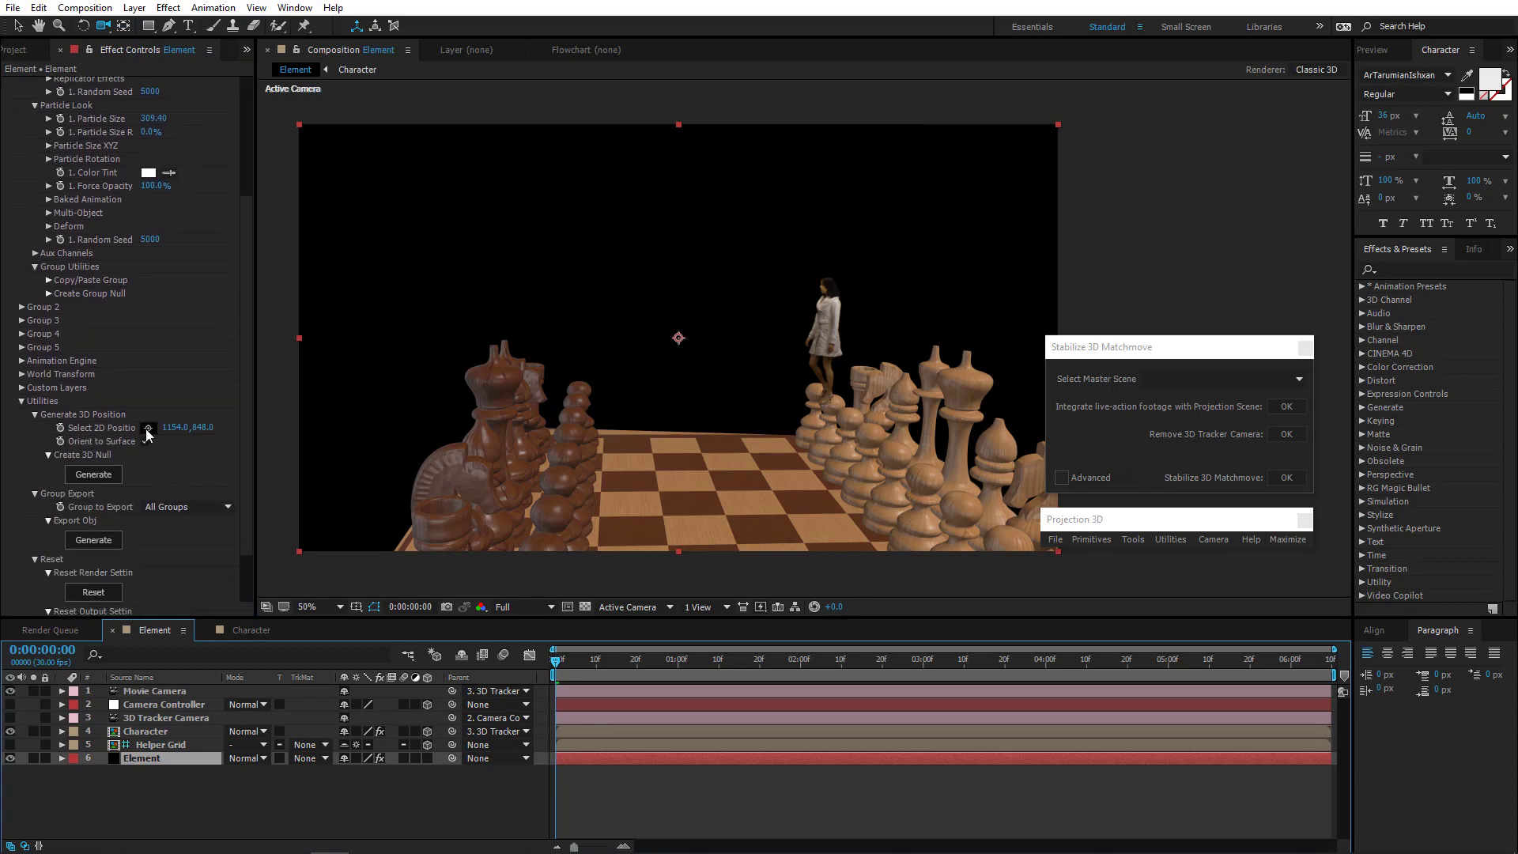
{"action": "left_click", "coordinate": [225, 450]}
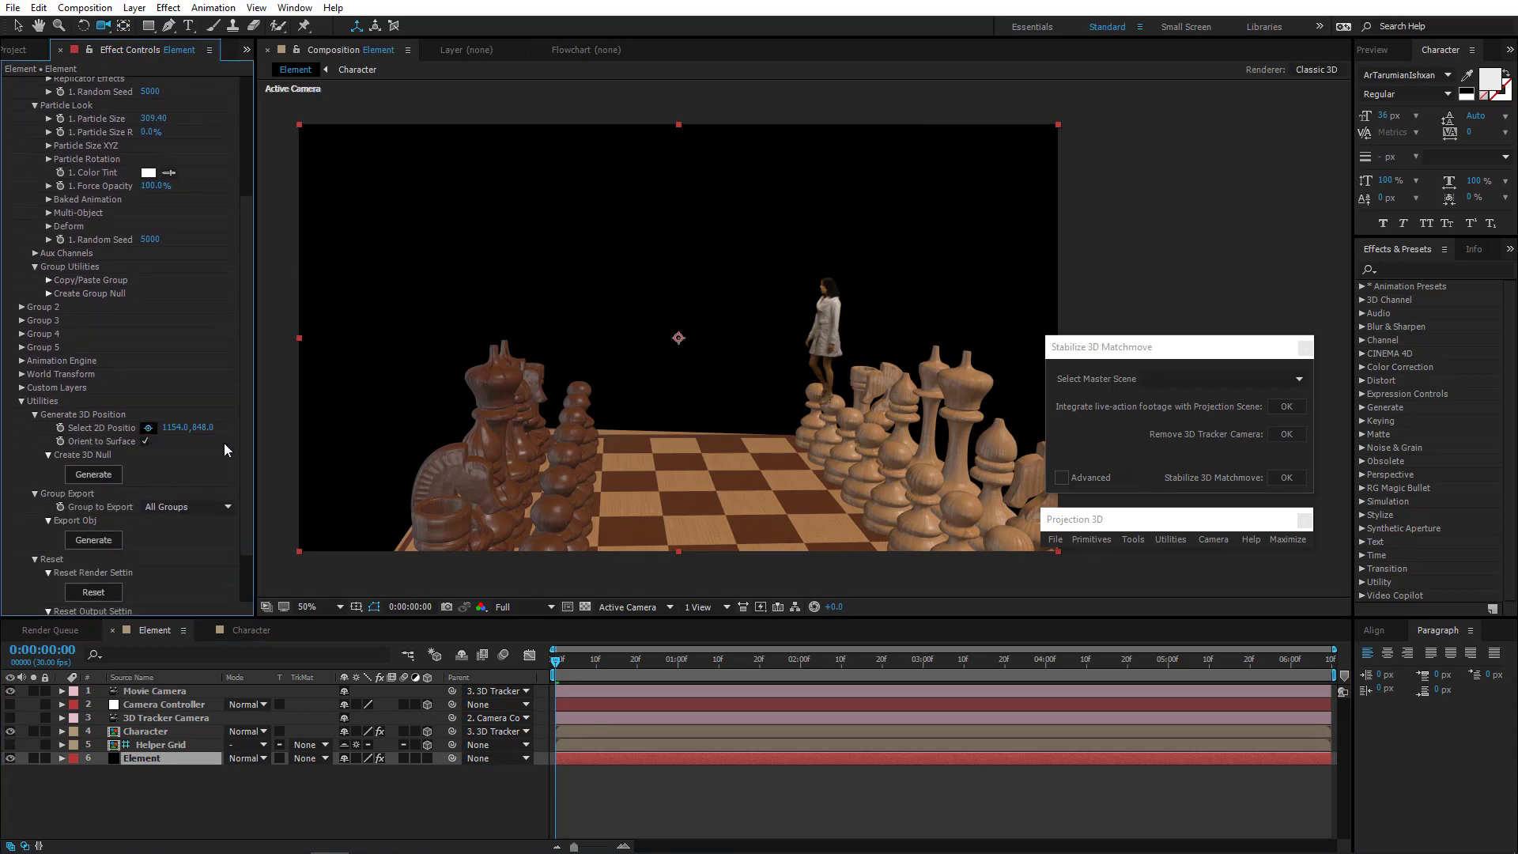
{"action": "left_click", "coordinate": [730, 537]}
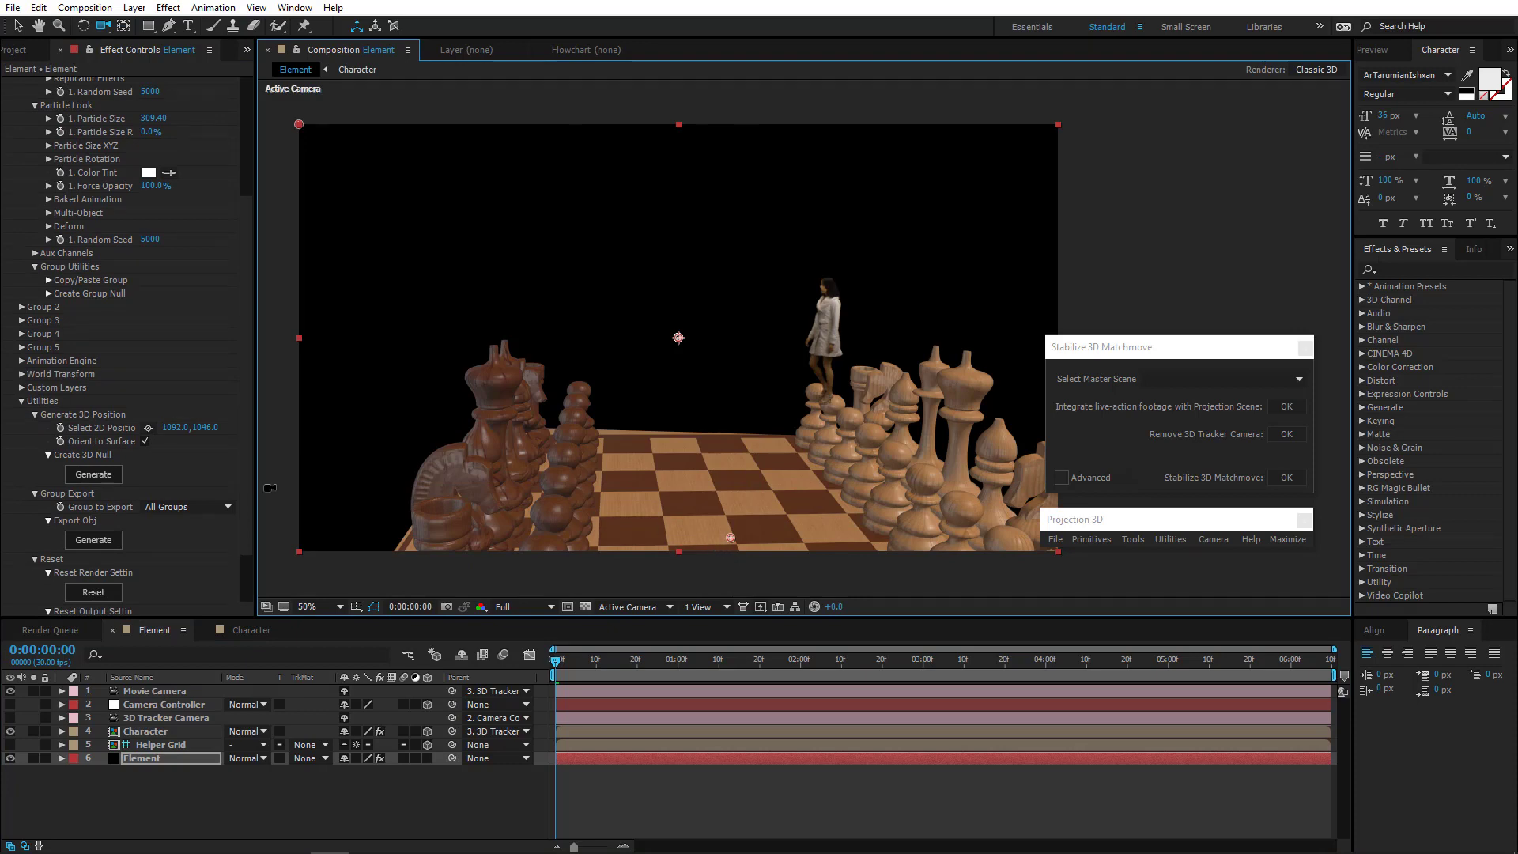
{"action": "left_click", "coordinate": [93, 474]}
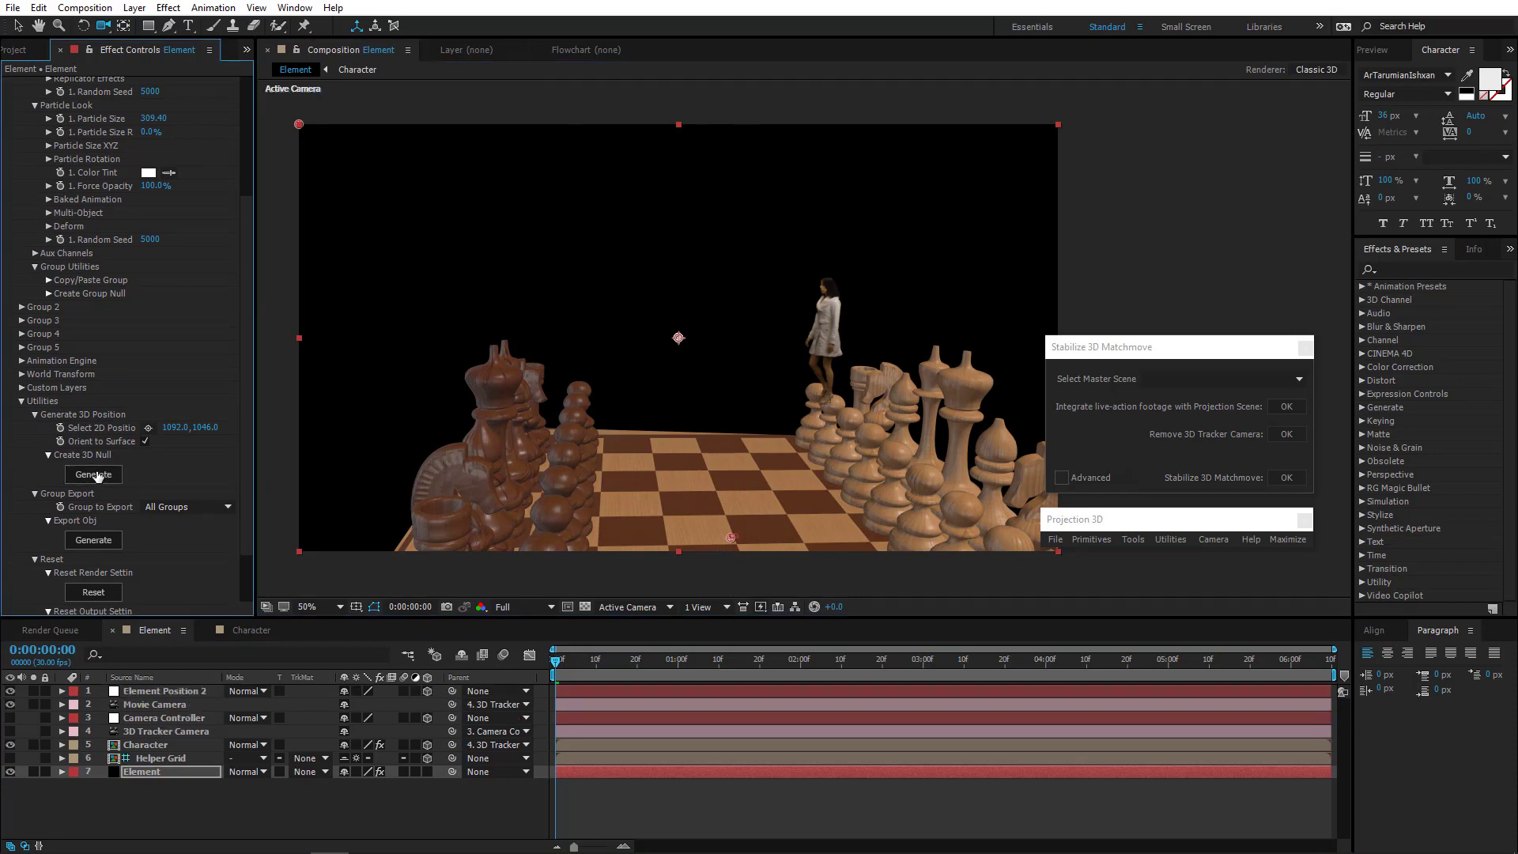
Copy the Element Position 2 null's position to the Camera Controller, scrub the shot and pull the Movie Camera back to frame the whole board
{"action": "left_click", "coordinate": [148, 691]}
{"action": "key", "text": "p"}
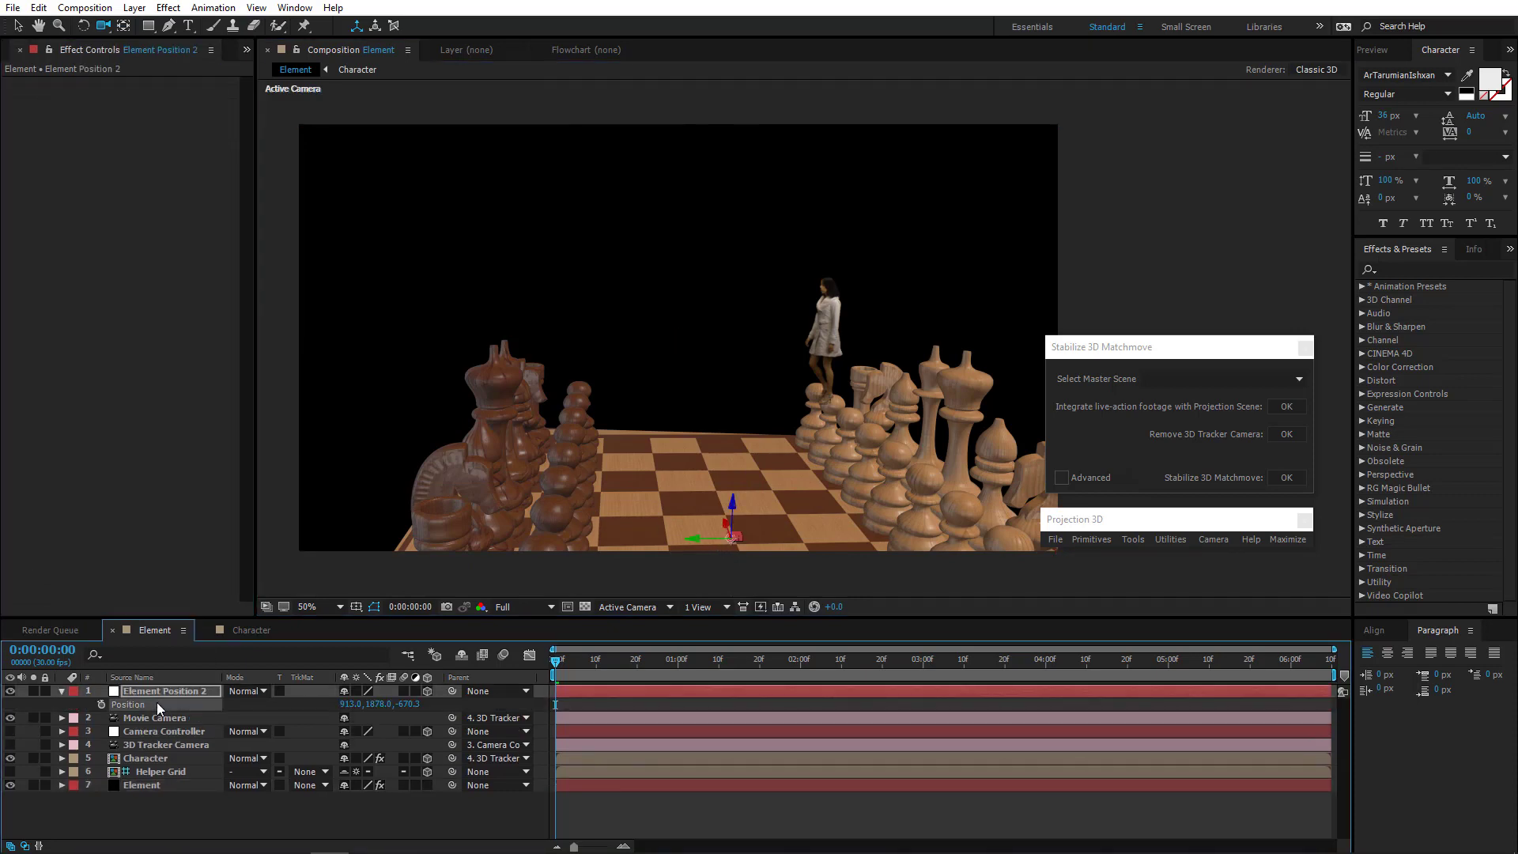
{"action": "left_click", "coordinate": [155, 732]}
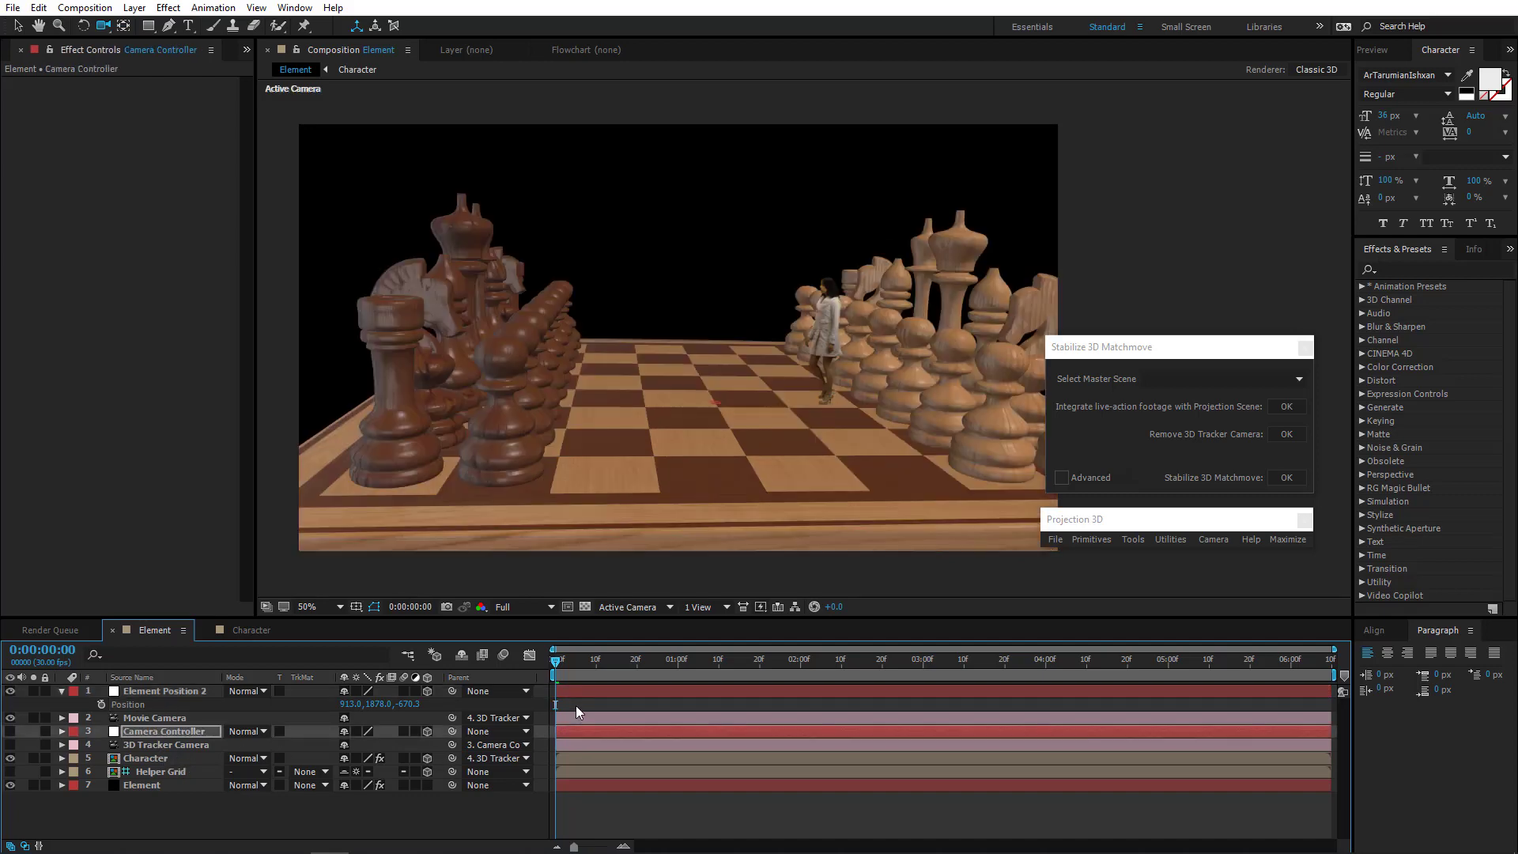
{"action": "left_click_drag", "start_coordinate": [564, 667], "coordinate": [285, 628]}
{"action": "left_click_drag", "start_coordinate": [741, 400], "coordinate": [695, 457]}
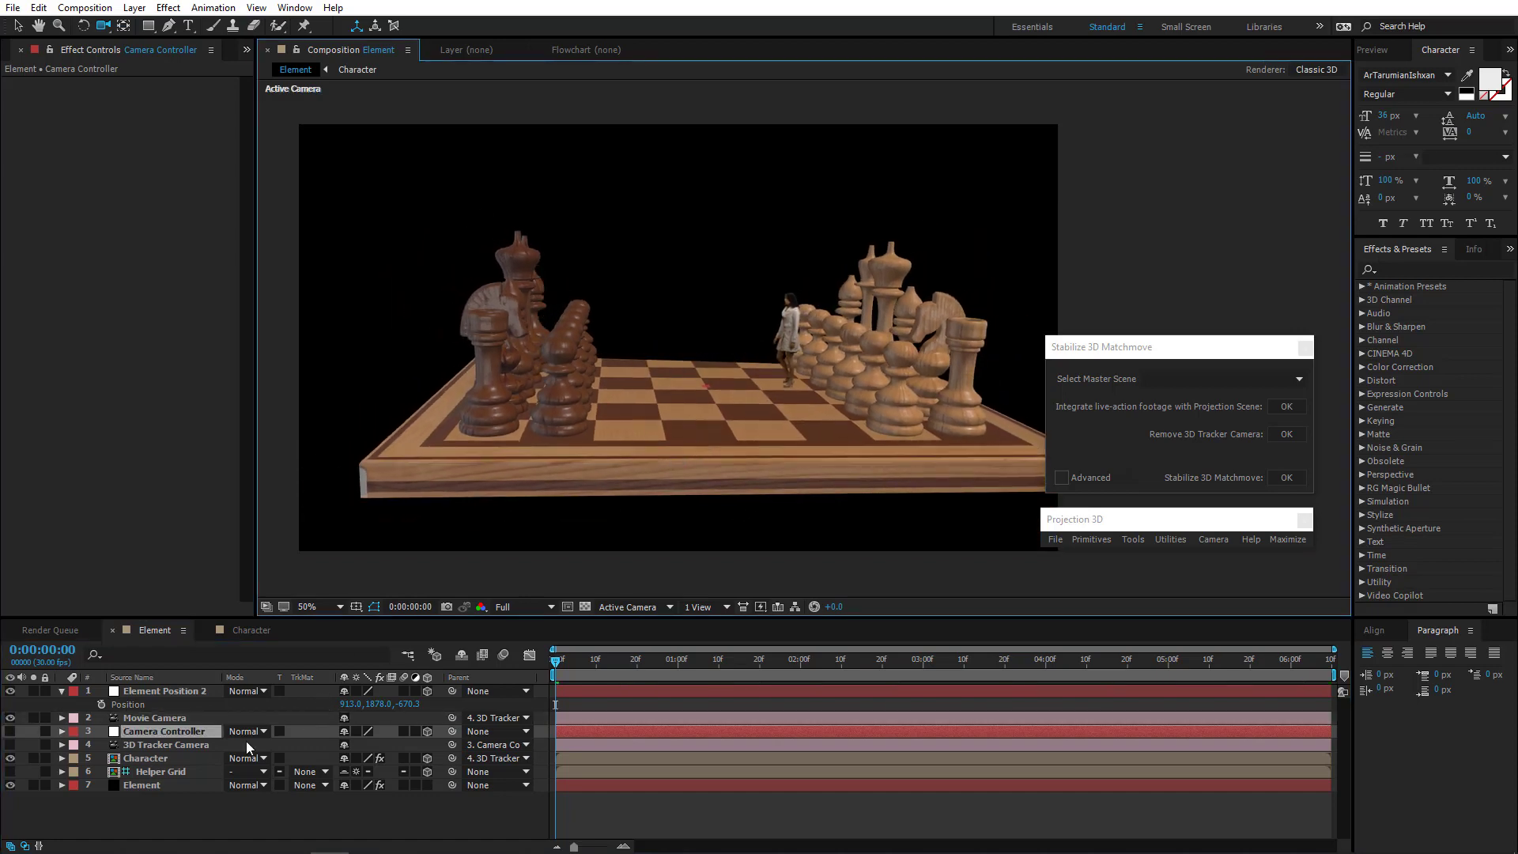
Raise the Camera Far Plane in the Element layer's camera cut-off render settings to extend the rendered depth of the board
{"action": "left_click", "coordinate": [148, 784]}
{"action": "scroll", "coordinate": [41, 531], "scroll_direction": "down", "scroll_amount": 5}
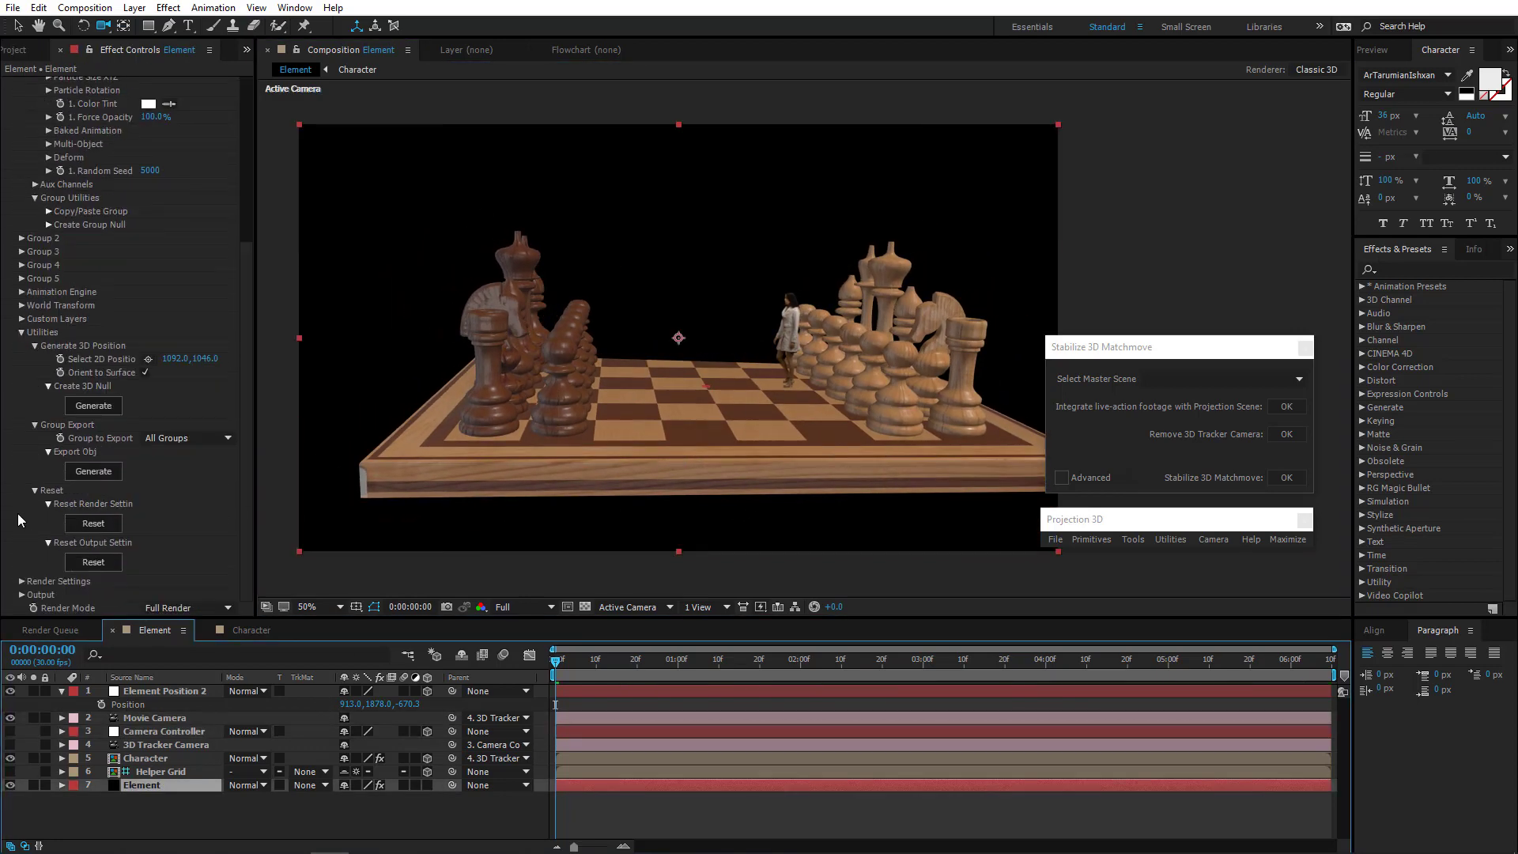
{"action": "left_click", "coordinate": [21, 582]}
{"action": "scroll", "coordinate": [163, 578], "scroll_direction": "down", "scroll_amount": 5}
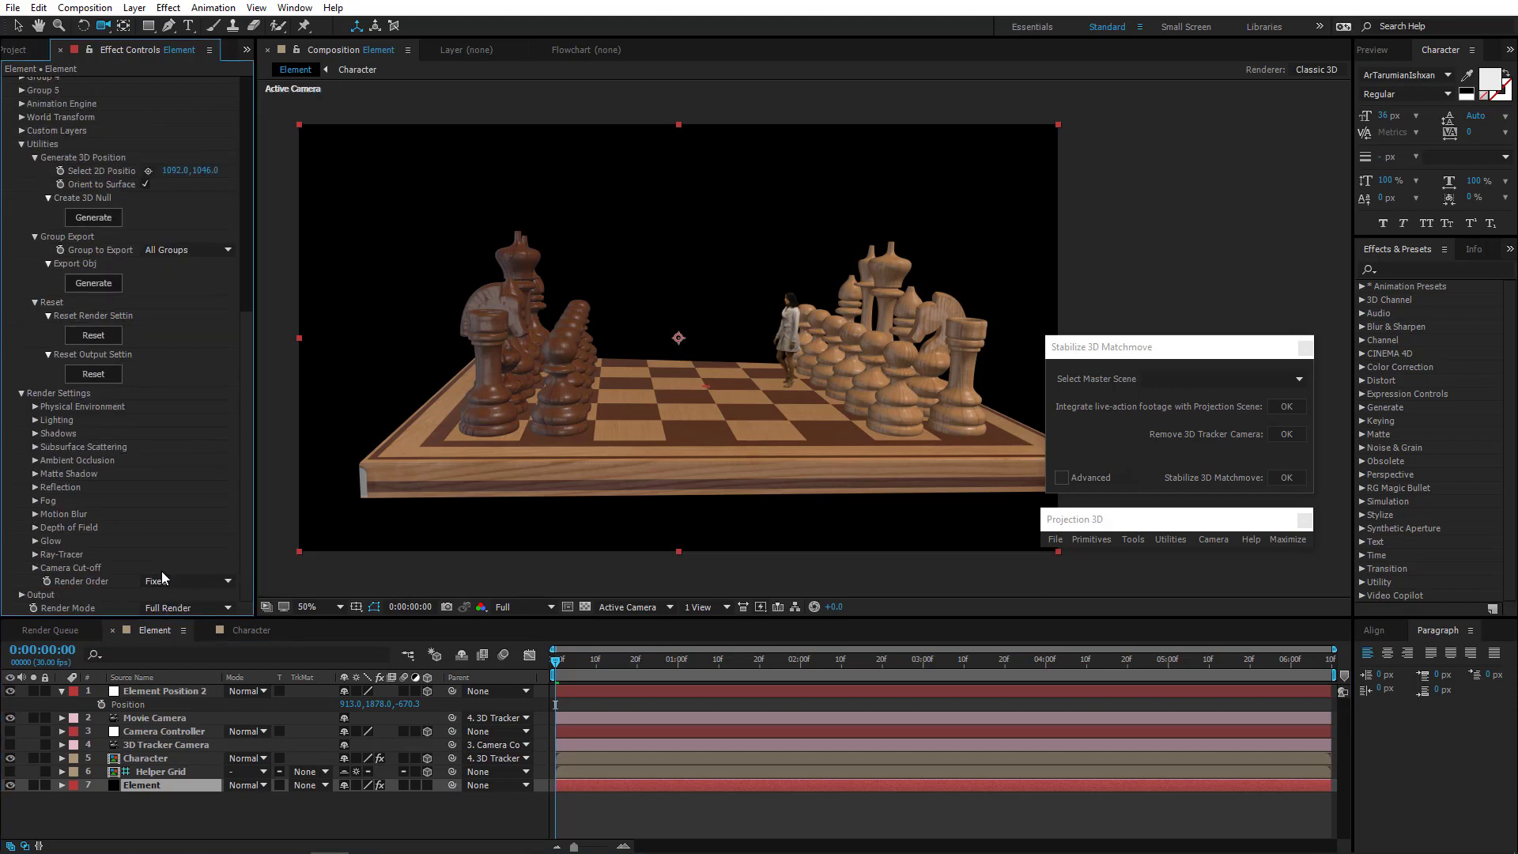
{"action": "left_click", "coordinate": [35, 568]}
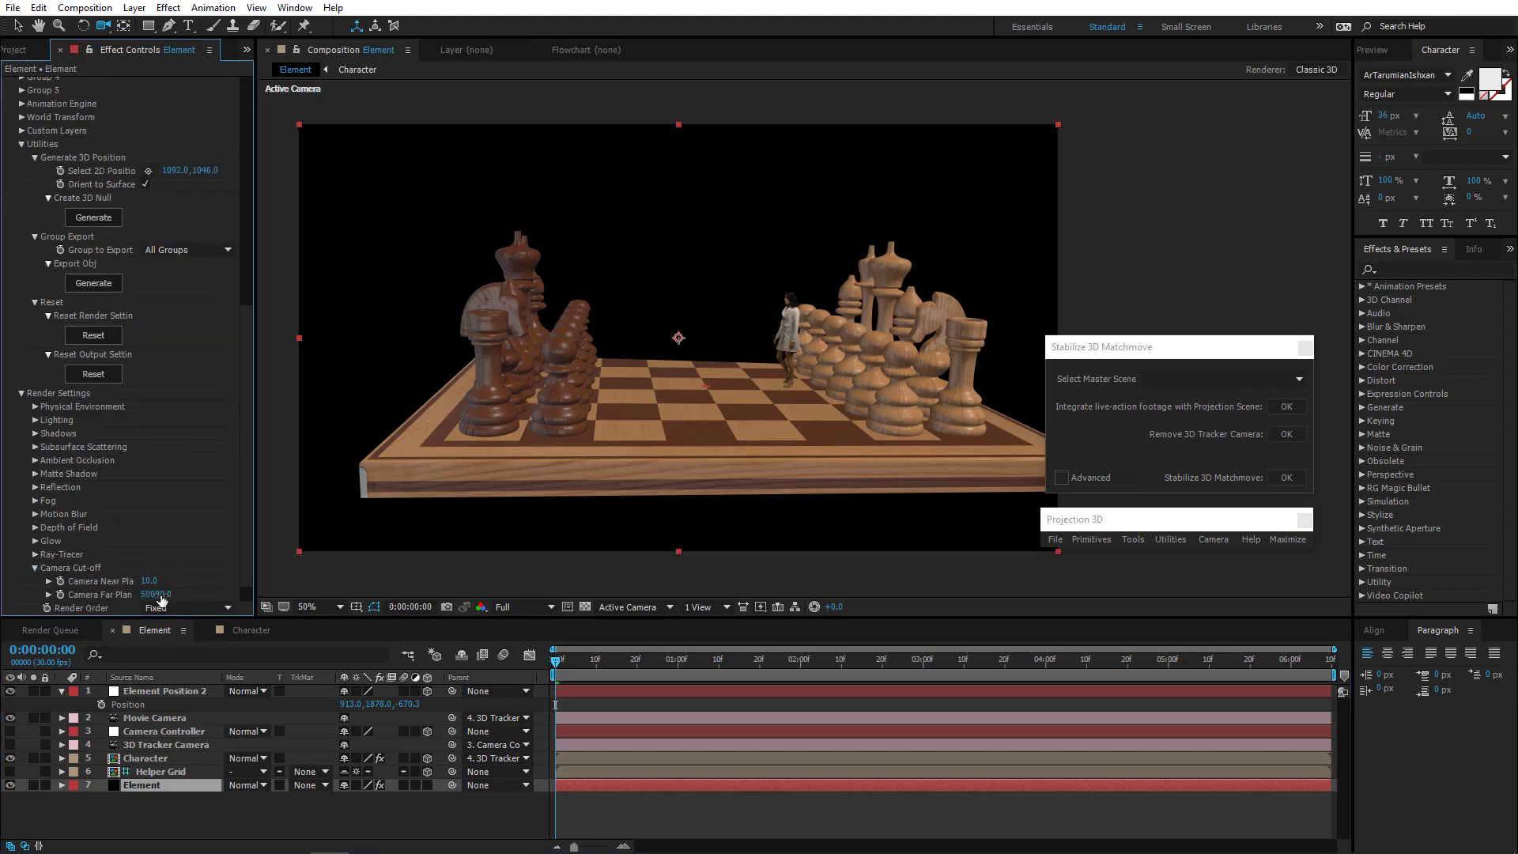
{"action": "left_click_drag", "start_coordinate": [161, 601], "coordinate": [150, 597]}
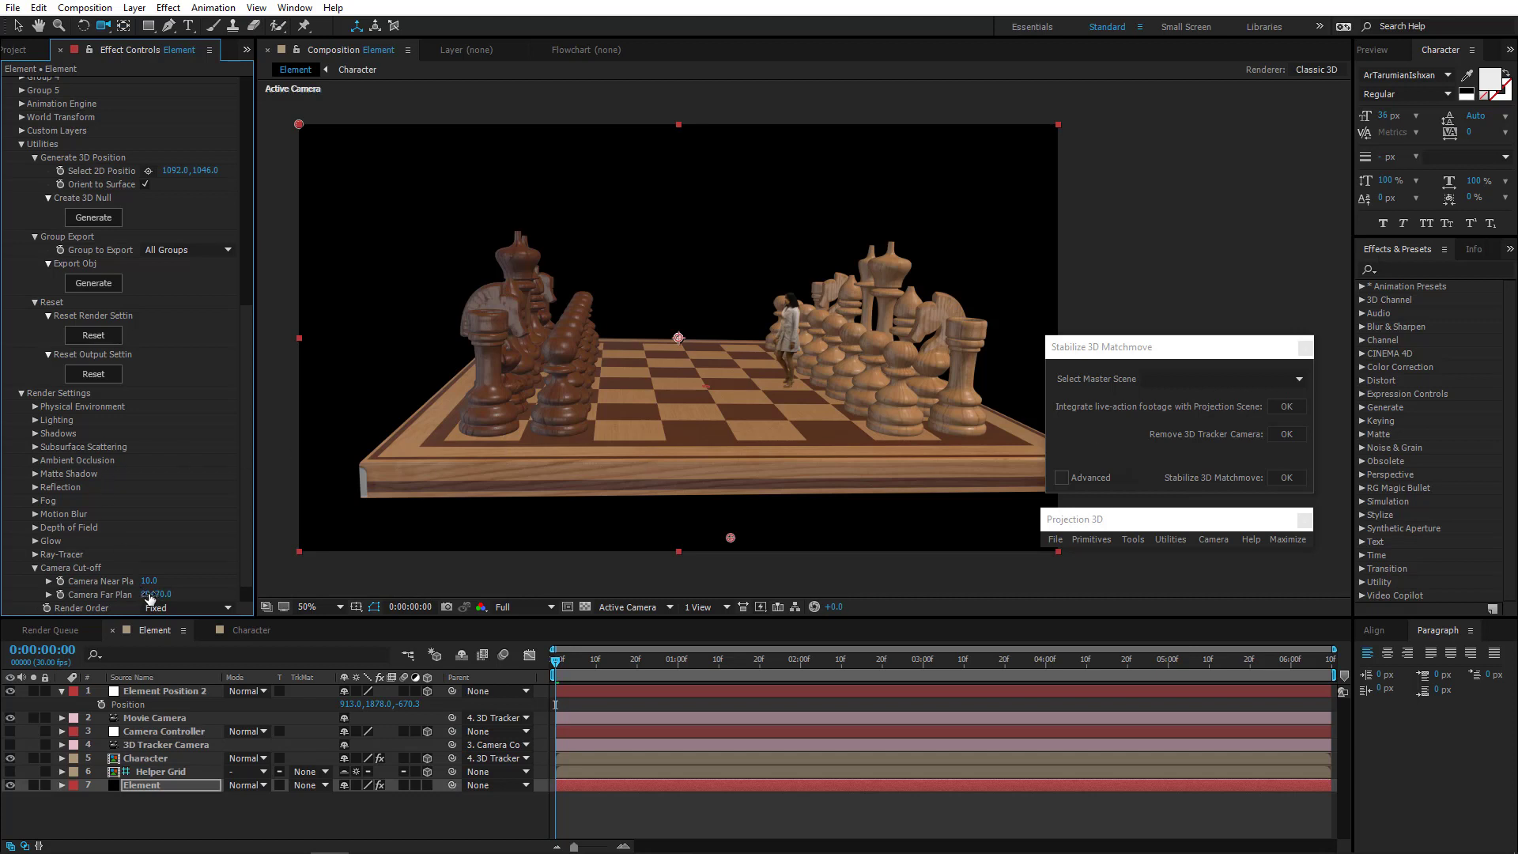
{"action": "left_click", "coordinate": [21, 394]}
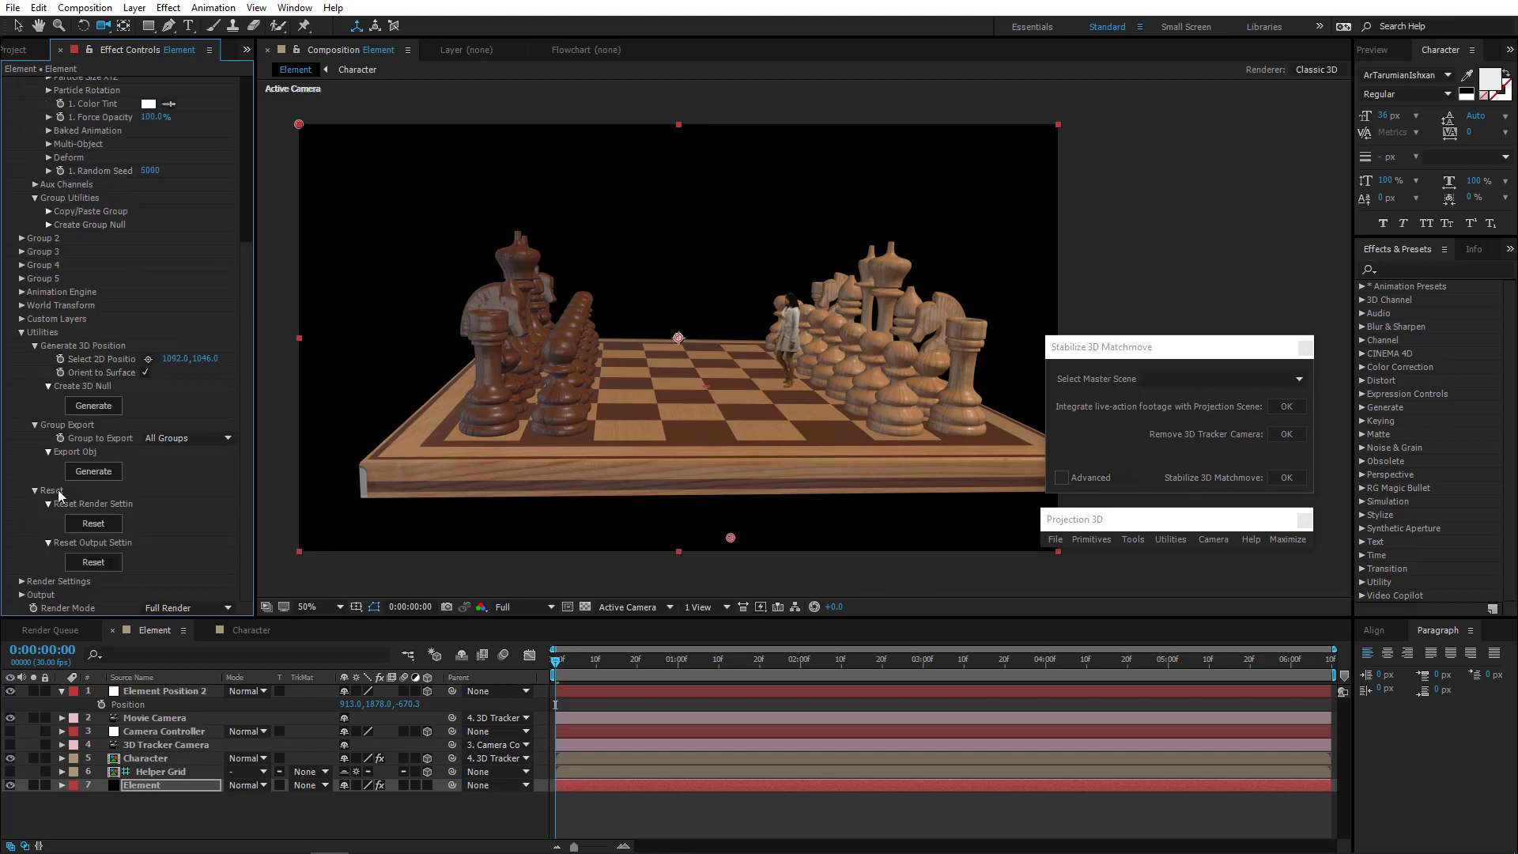
Move the Movie Camera closer to the board, preview the shot, and enable Position and Orientation keyframes at the first frame
{"action": "left_click_drag", "start_coordinate": [799, 358], "coordinate": [859, 311]}
{"action": "key", "text": "space"}
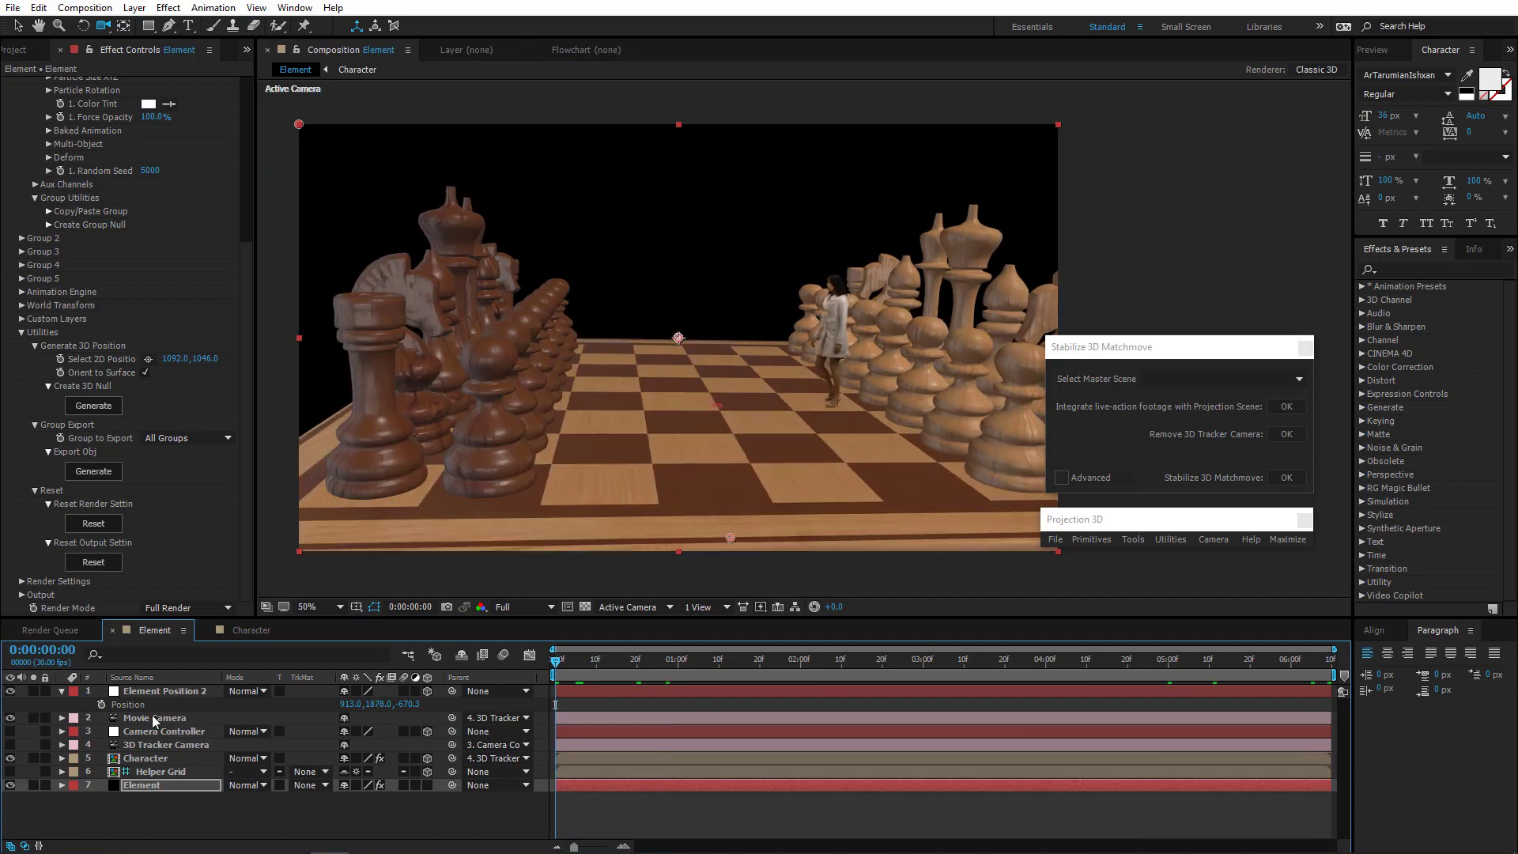
{"action": "left_click", "coordinate": [152, 717]}
{"action": "key", "text": "p"}
{"action": "left_click", "coordinate": [102, 731]}
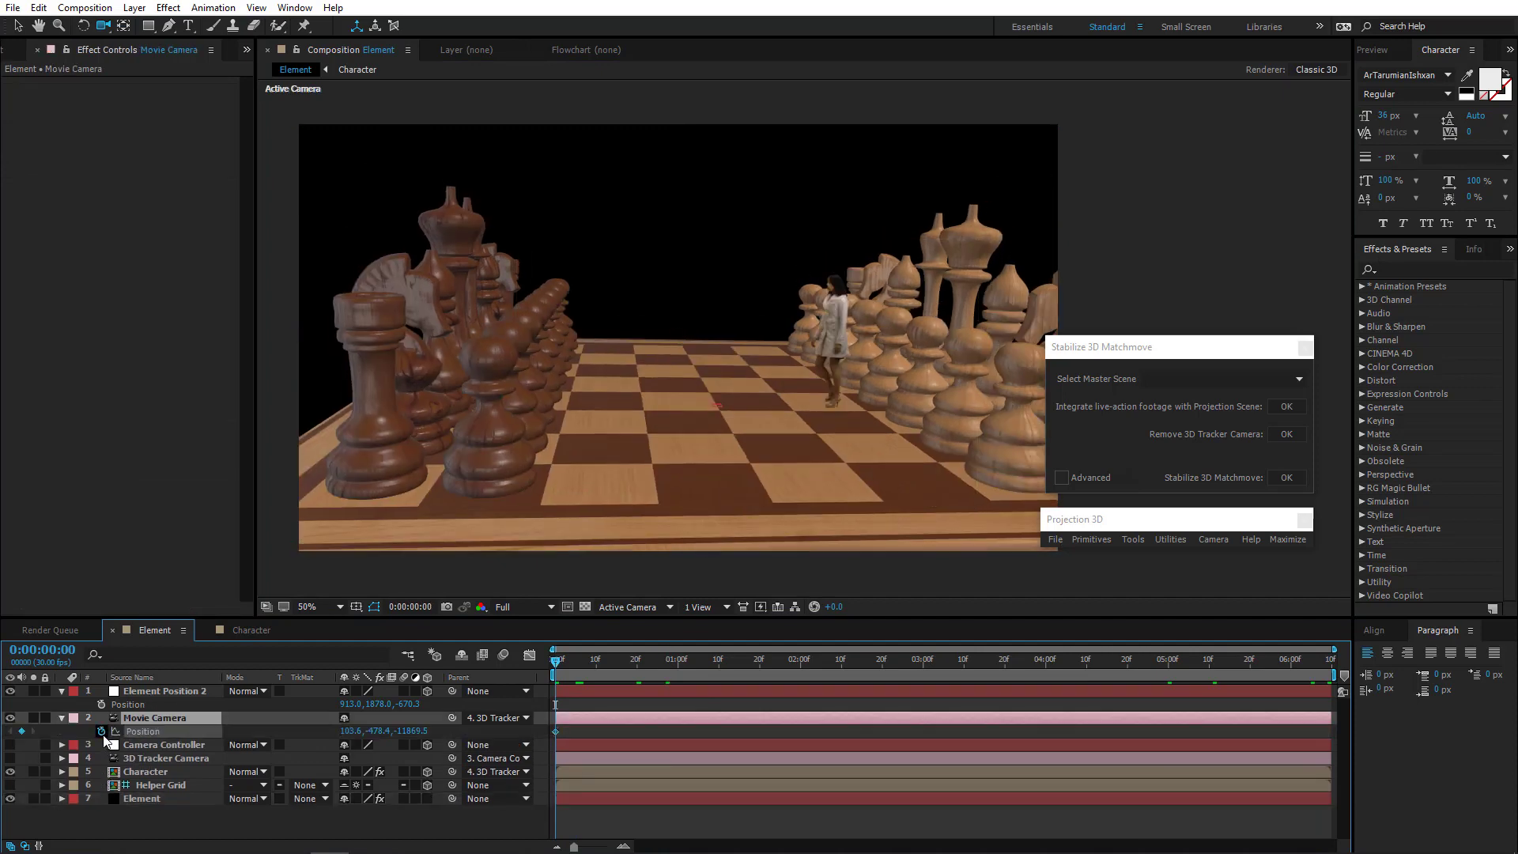
{"action": "key", "text": "r"}
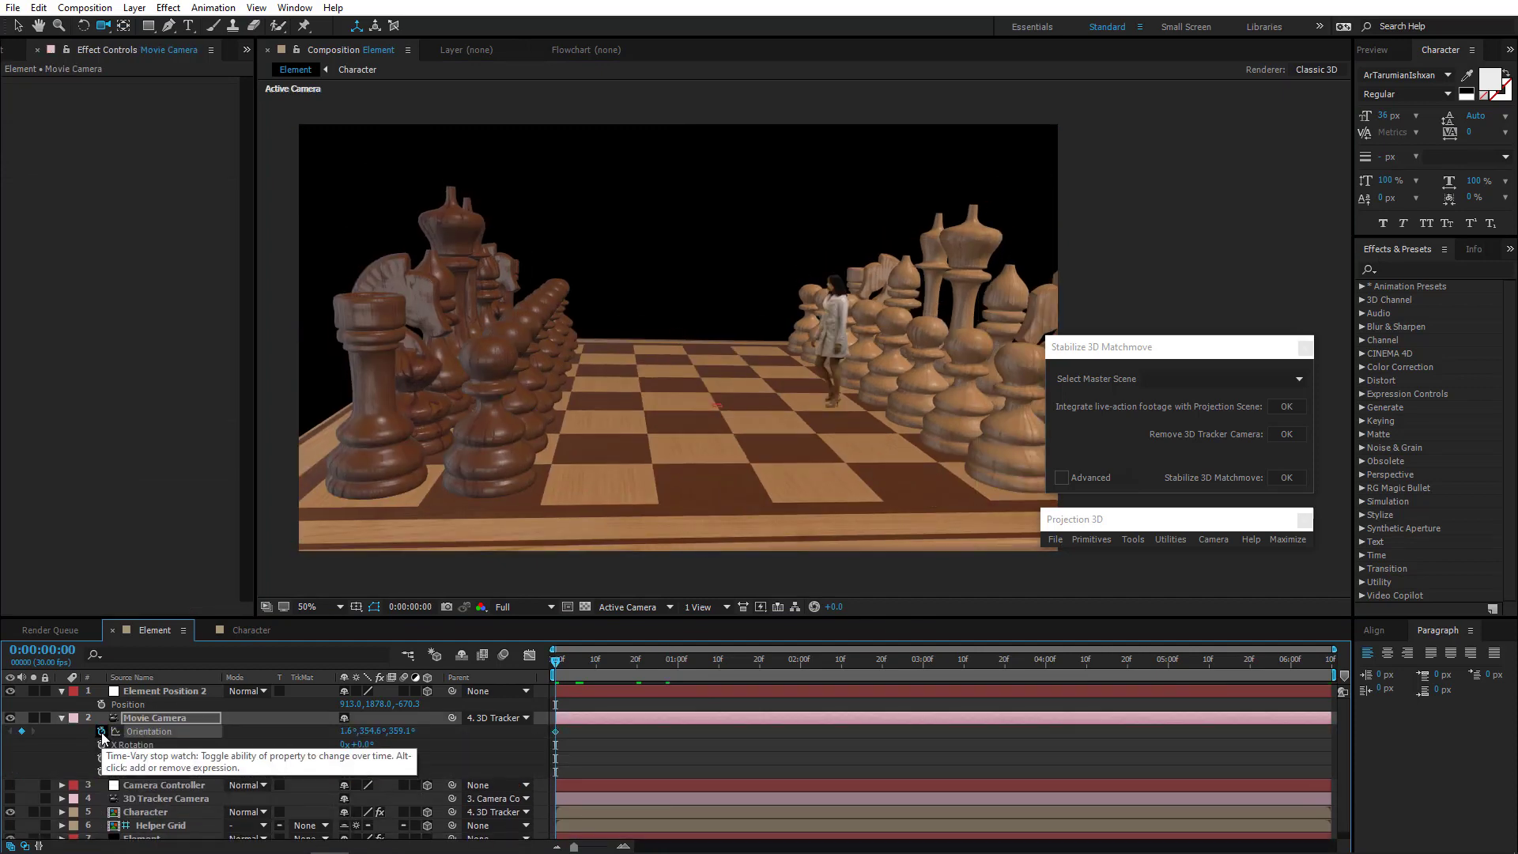
{"action": "key", "text": "u"}
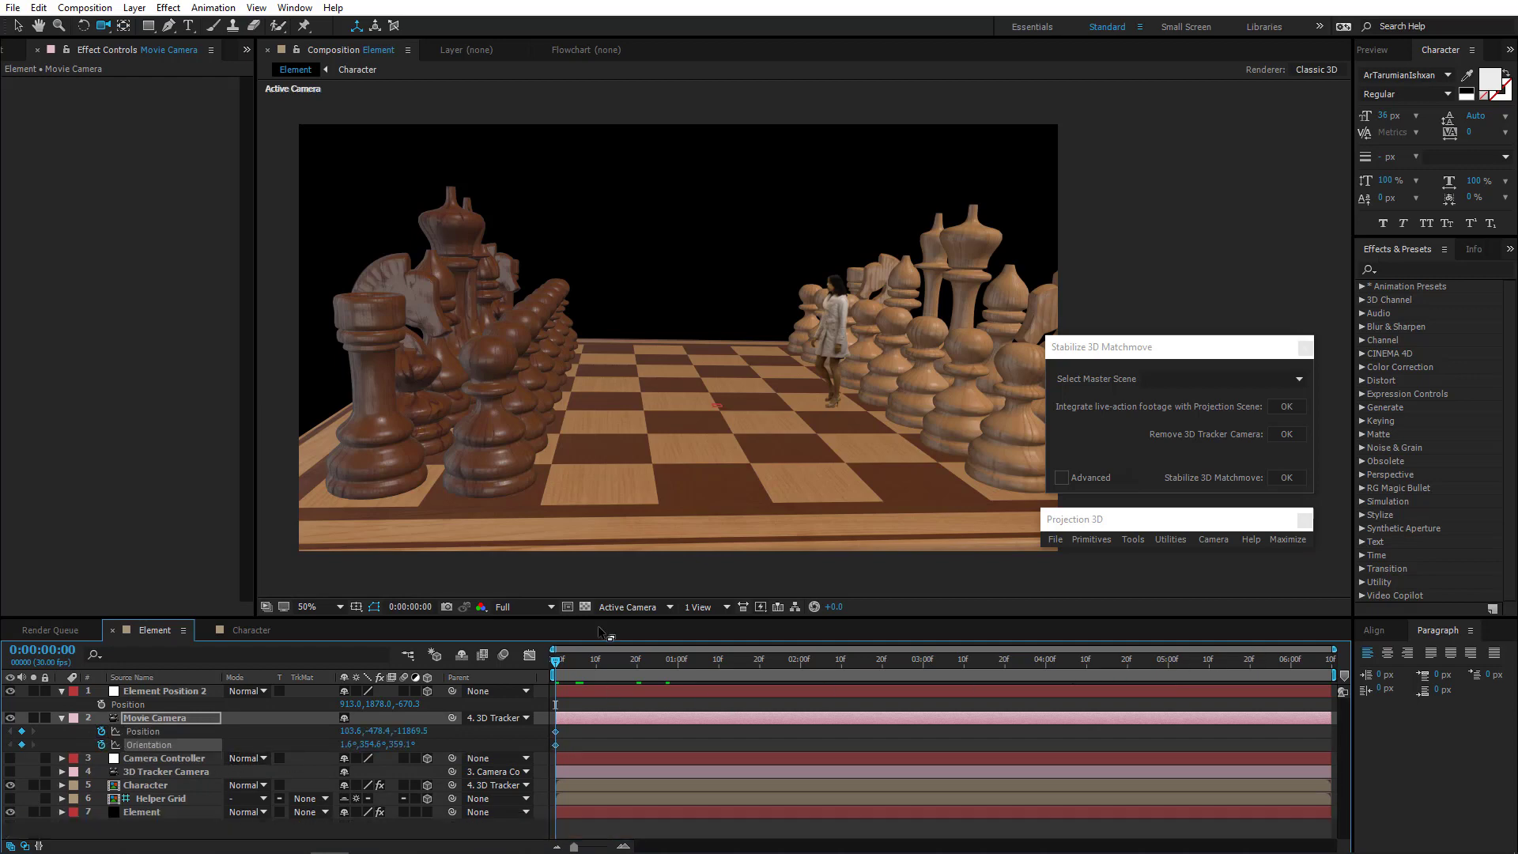
Pull the Movie Camera back at the first frame, reframe it on the seated character at 0:00:06:09, and scrub through the animation
{"action": "left_click_drag", "start_coordinate": [686, 387], "coordinate": [696, 479]}
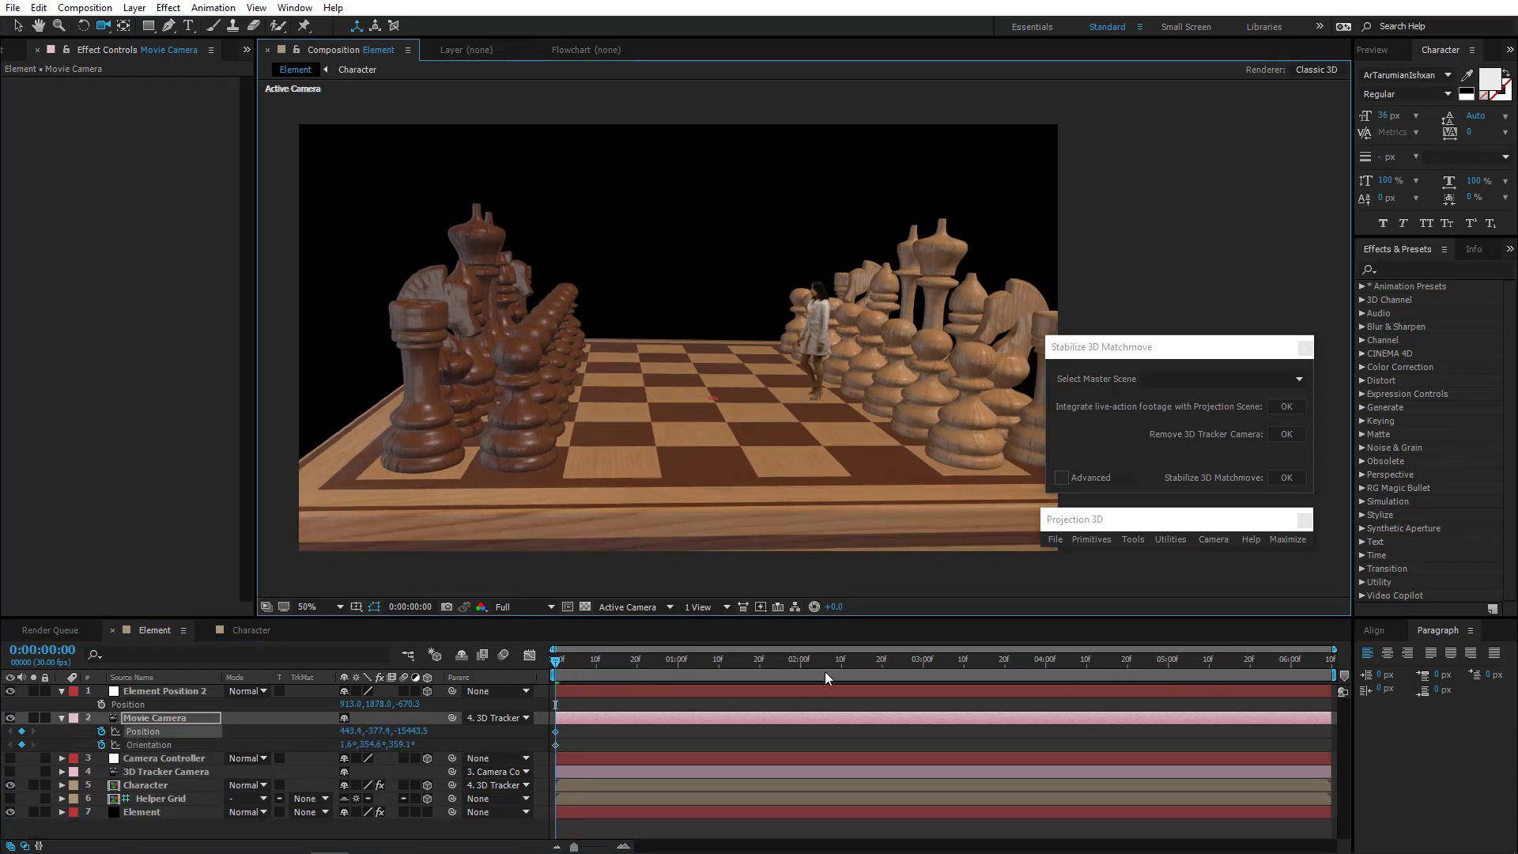
{"action": "left_click_drag", "start_coordinate": [1163, 661], "coordinate": [1500, 678]}
{"action": "left_click_drag", "start_coordinate": [909, 453], "coordinate": [719, 437]}
{"action": "left_click_drag", "start_coordinate": [599, 658], "coordinate": [1336, 664]}
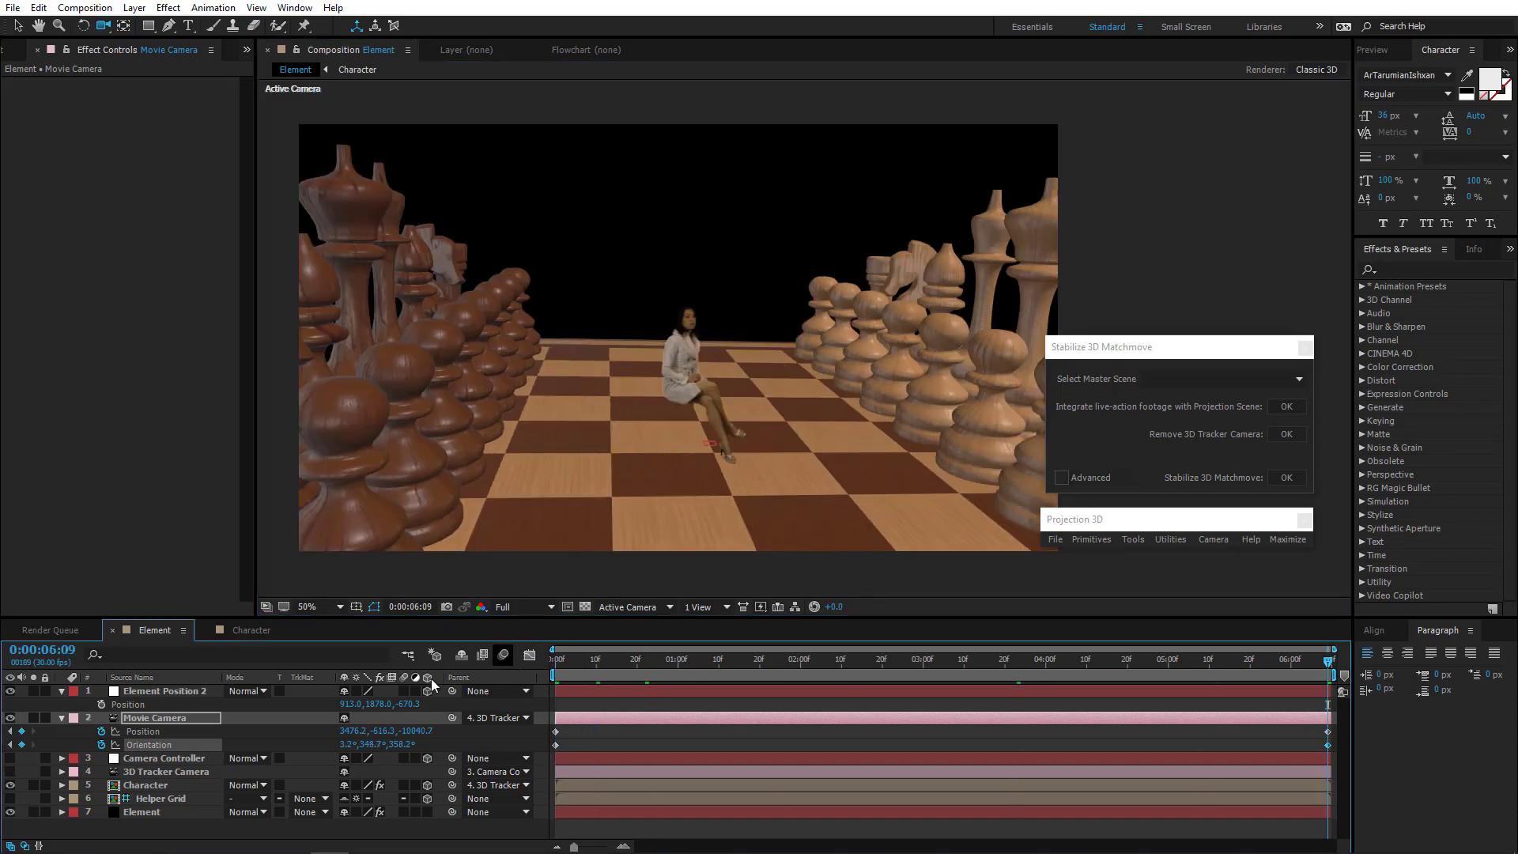
Add a Zoom keyframe to the Movie Camera at the first frame
{"action": "left_click", "coordinate": [164, 721]}
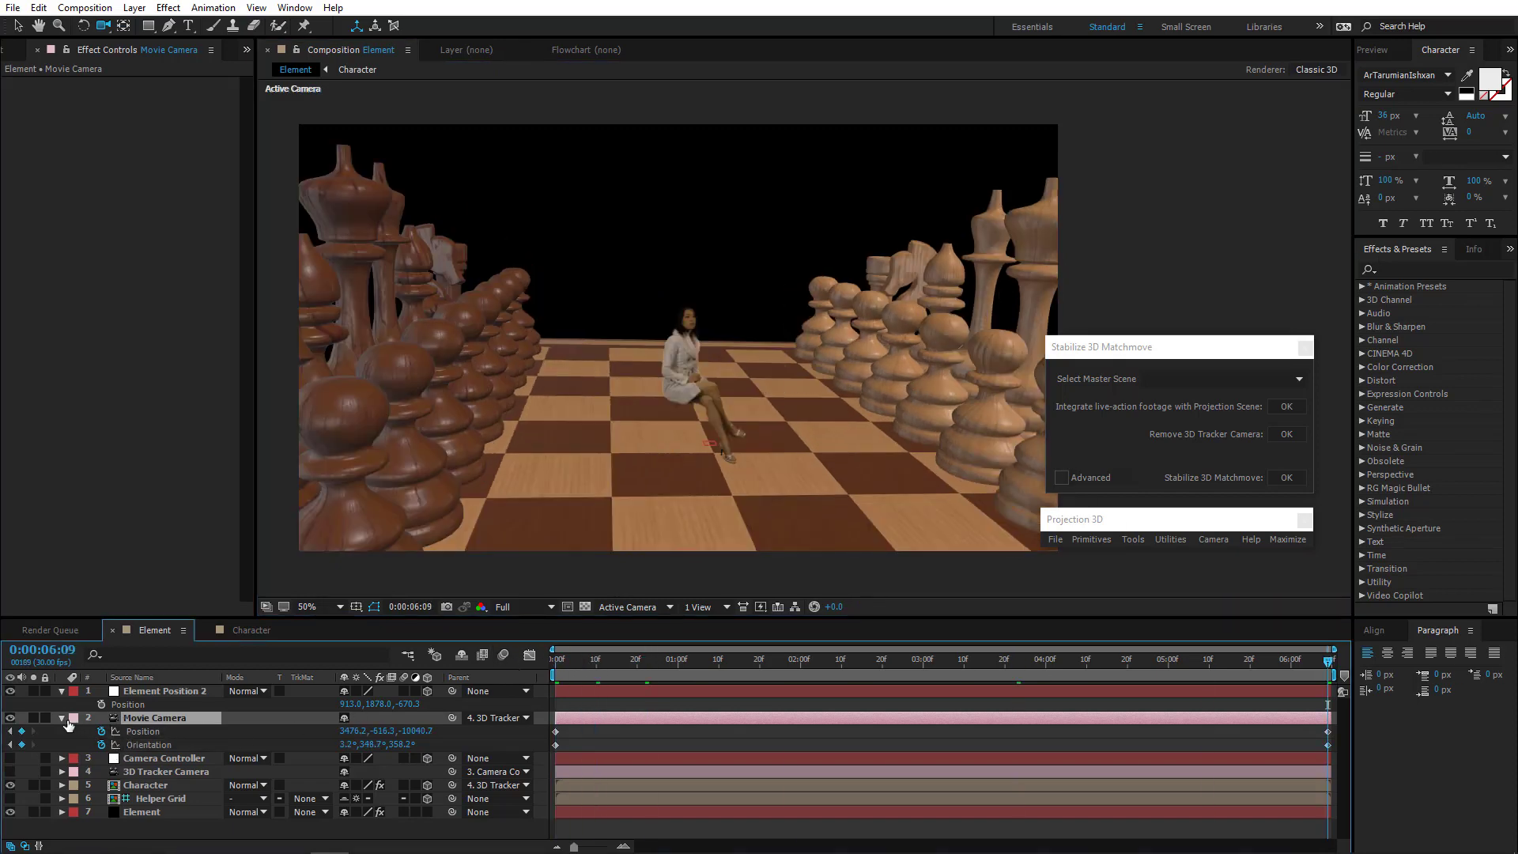
{"action": "left_click", "coordinate": [65, 724]}
{"action": "left_click", "coordinate": [61, 718]}
{"action": "left_click", "coordinate": [62, 718]}
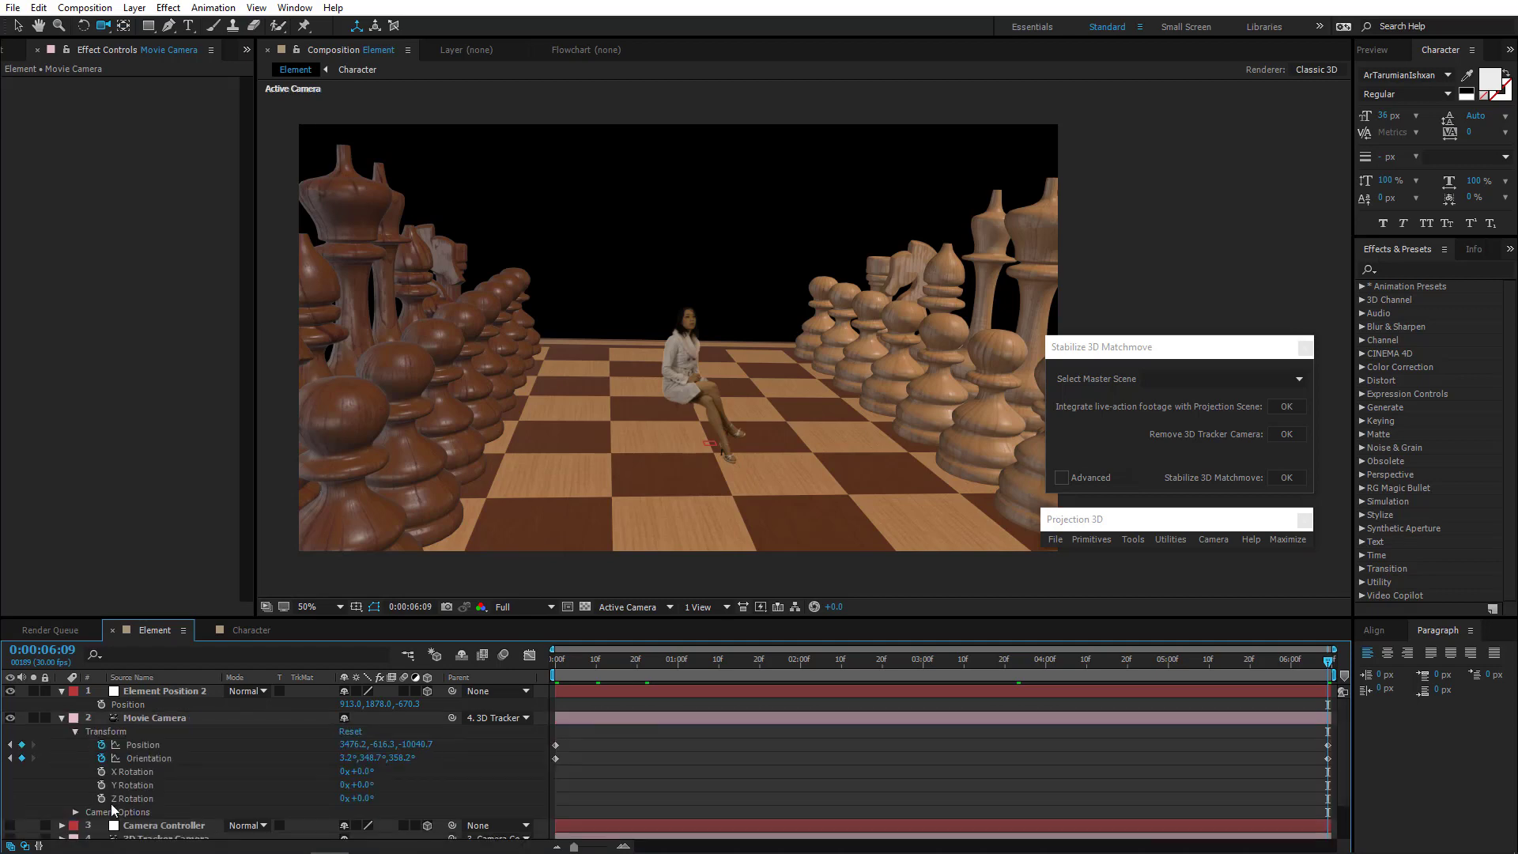
{"action": "left_click", "coordinate": [75, 813]}
{"action": "scroll", "coordinate": [219, 800], "scroll_direction": "down", "scroll_amount": 3}
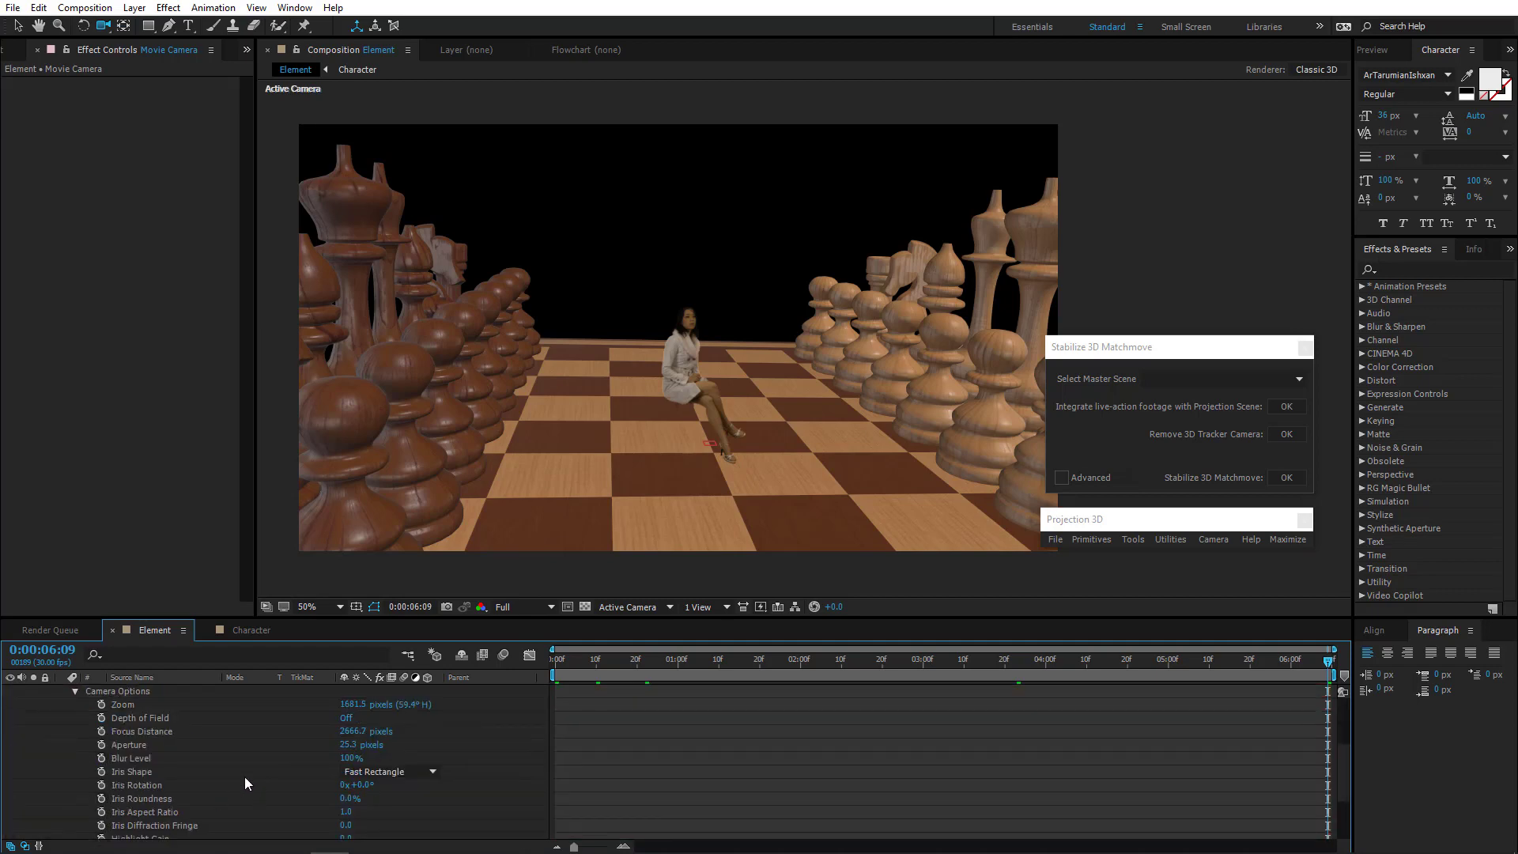
{"action": "key", "text": "Home"}
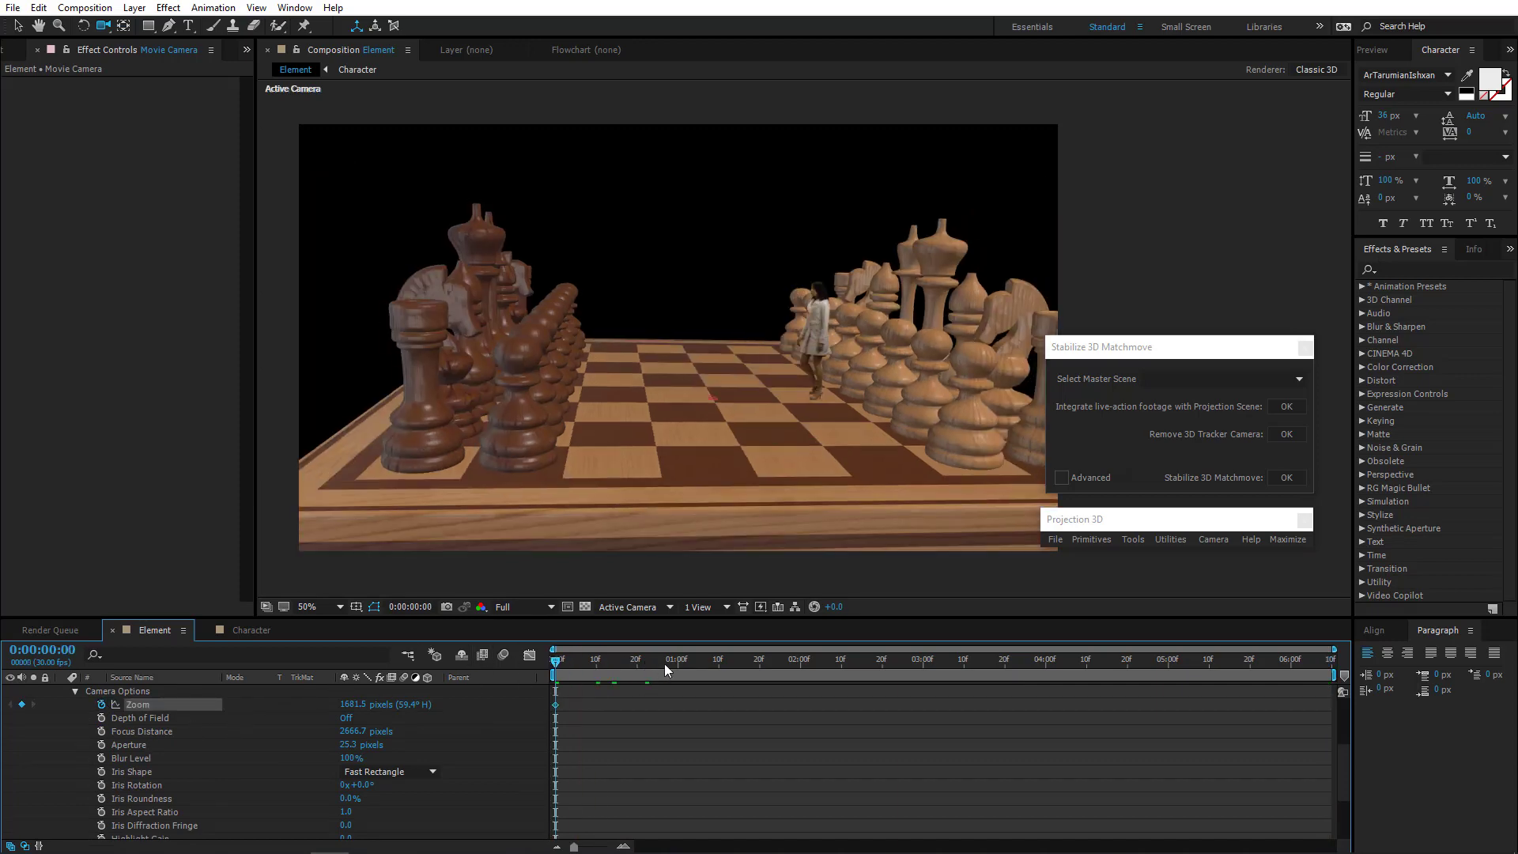
Set the Movie Camera's Zoom to 604.5 pixels at 0:00:04:03
{"action": "left_click_drag", "start_coordinate": [664, 663], "coordinate": [1057, 674]}
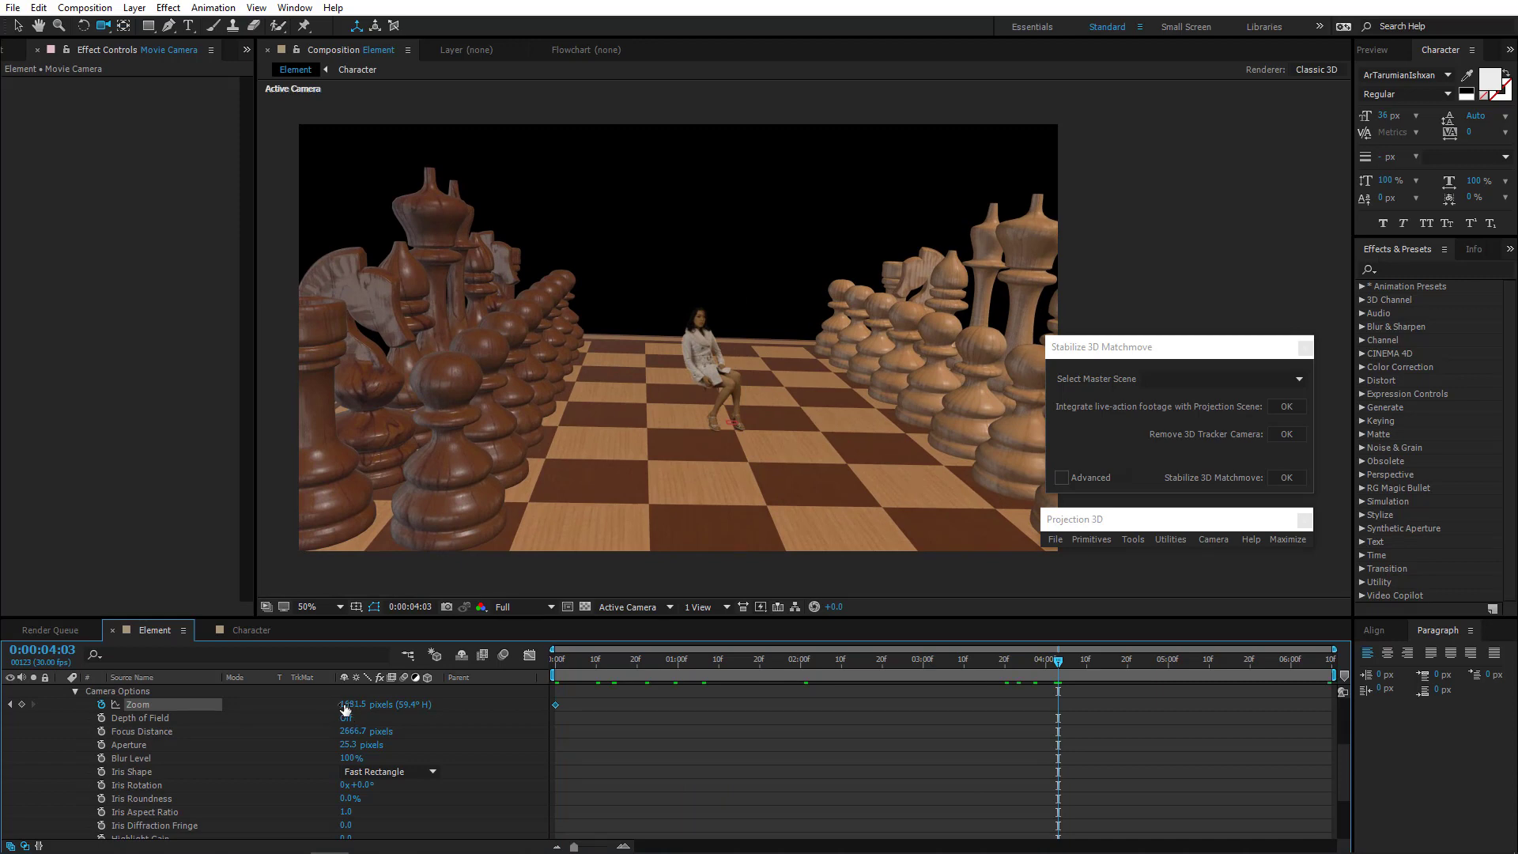
{"action": "left_click_drag", "start_coordinate": [353, 704], "coordinate": [8, 735]}
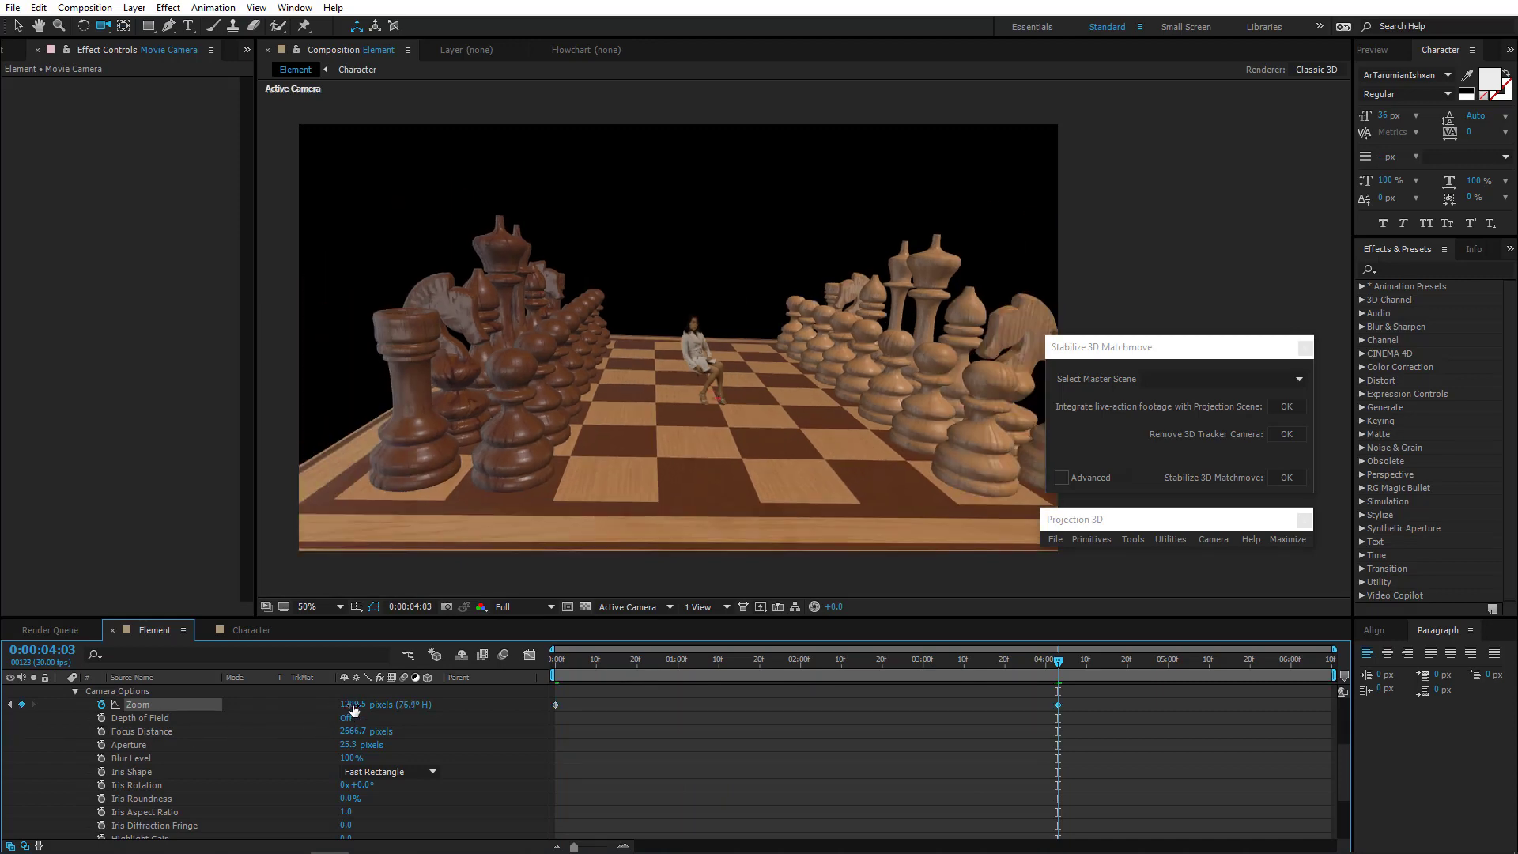
{"action": "left_click_drag", "start_coordinate": [353, 705], "coordinate": [31, 713]}
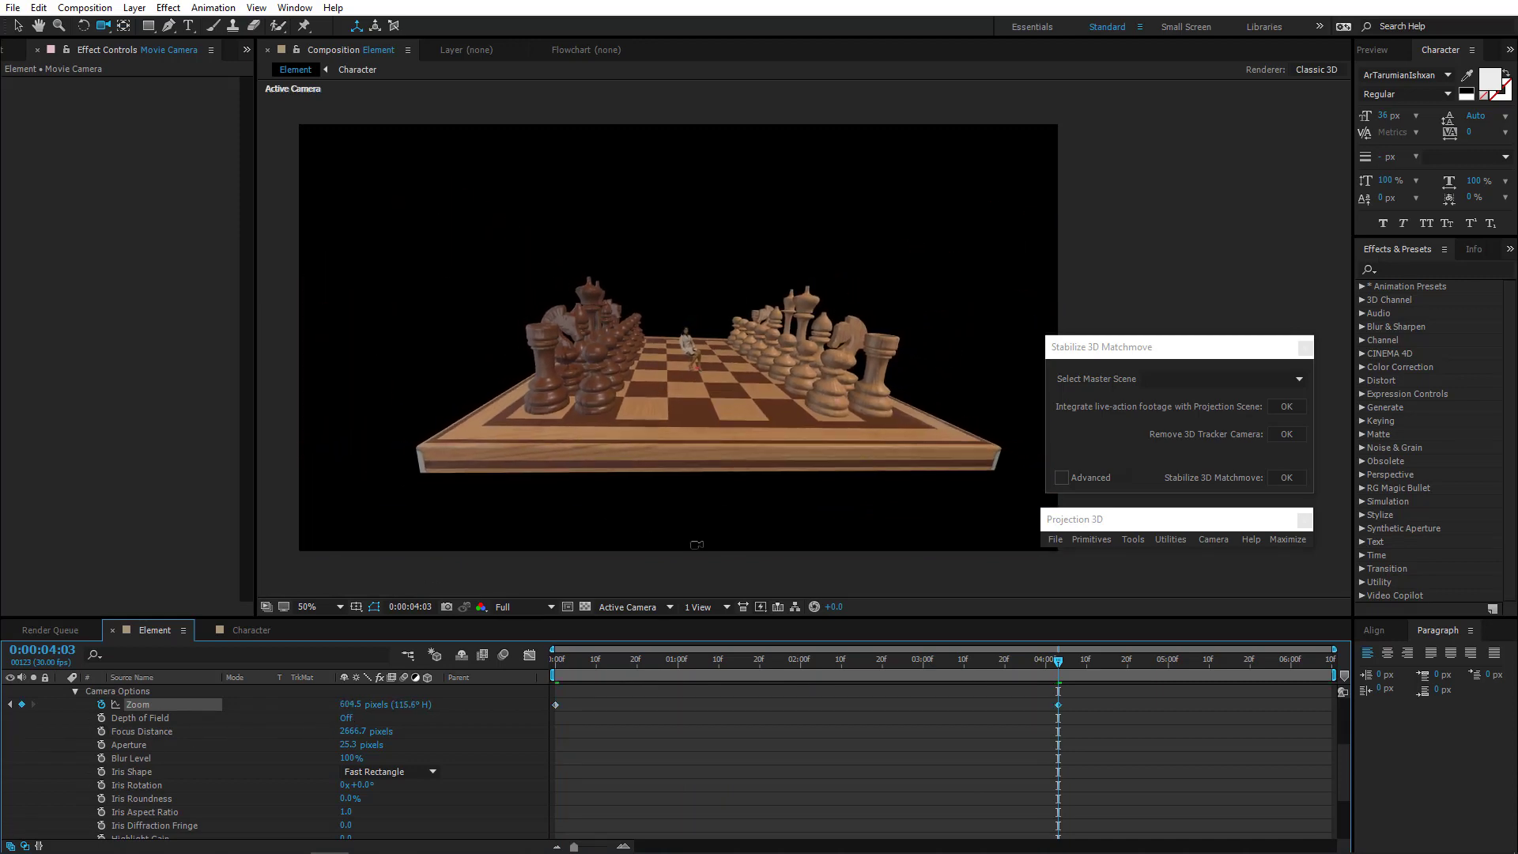
Push the Movie Camera in toward the character at 0:00:06:09 and scrub back to the first frame
{"action": "left_click_drag", "start_coordinate": [1314, 664], "coordinate": [1403, 667]}
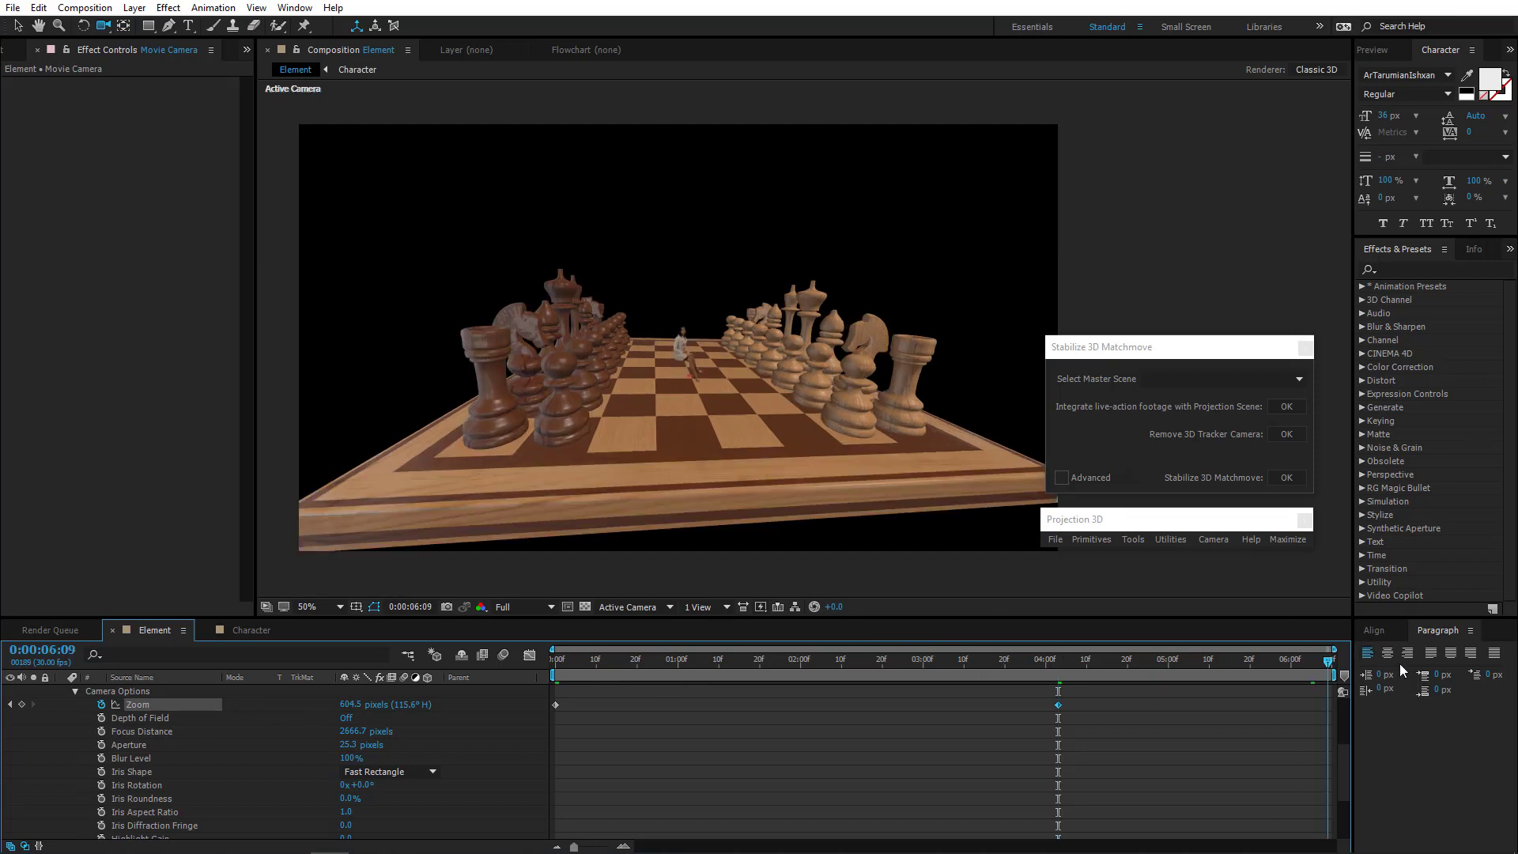
{"action": "left_click_drag", "start_coordinate": [691, 389], "coordinate": [751, 348]}
{"action": "left_click_drag", "start_coordinate": [815, 661], "coordinate": [495, 638]}
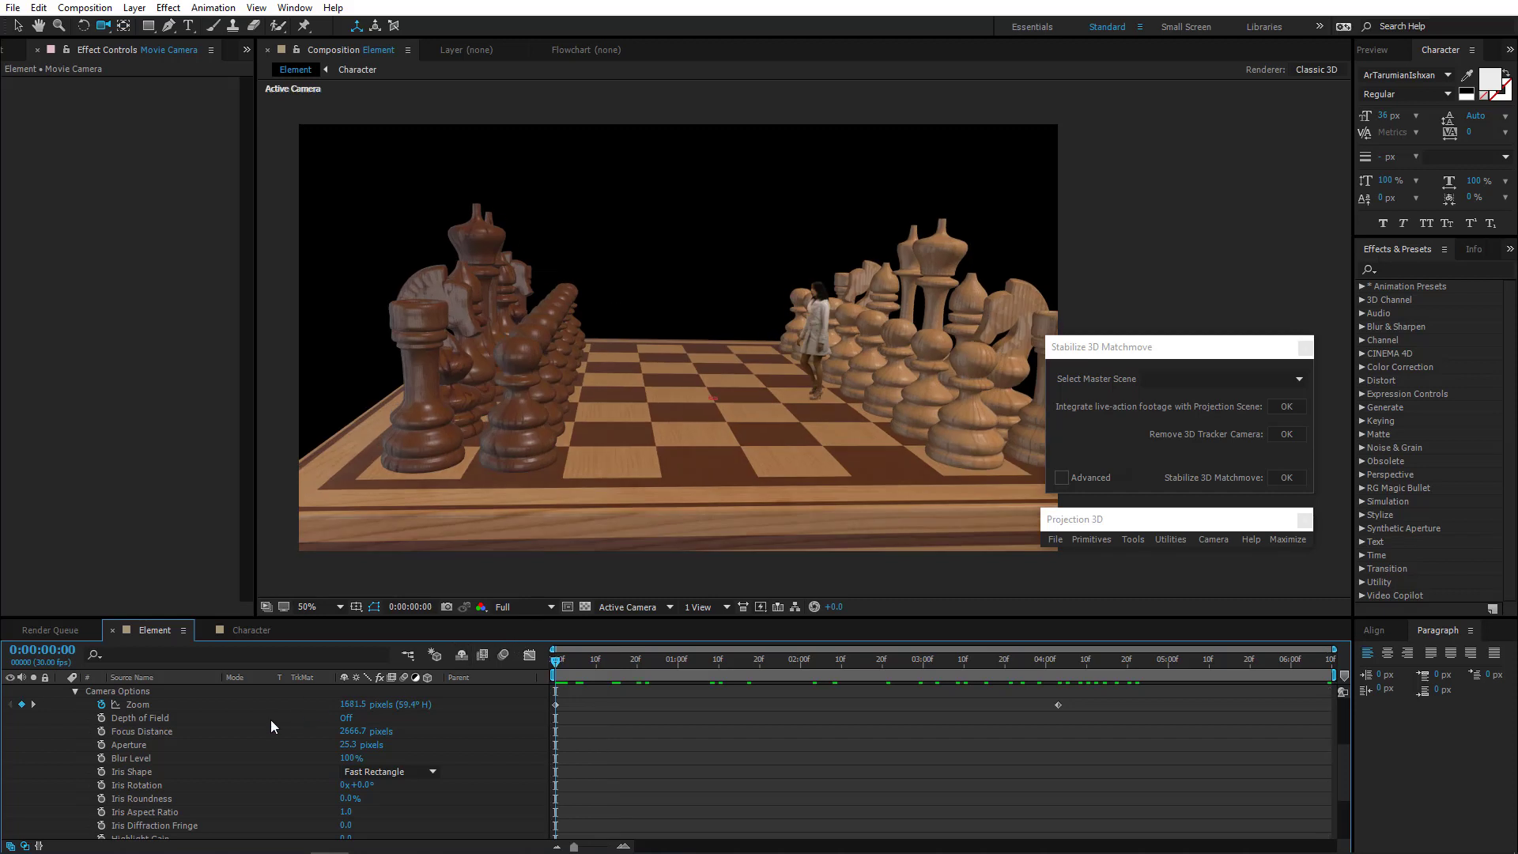
Set the Movie Camera's Zoom keyframe at 0:00:04:03 to 843.5 pixels and scrub to the last frame
{"action": "scroll", "coordinate": [270, 719], "scroll_direction": "up", "scroll_amount": 3}
{"action": "key", "text": "u"}
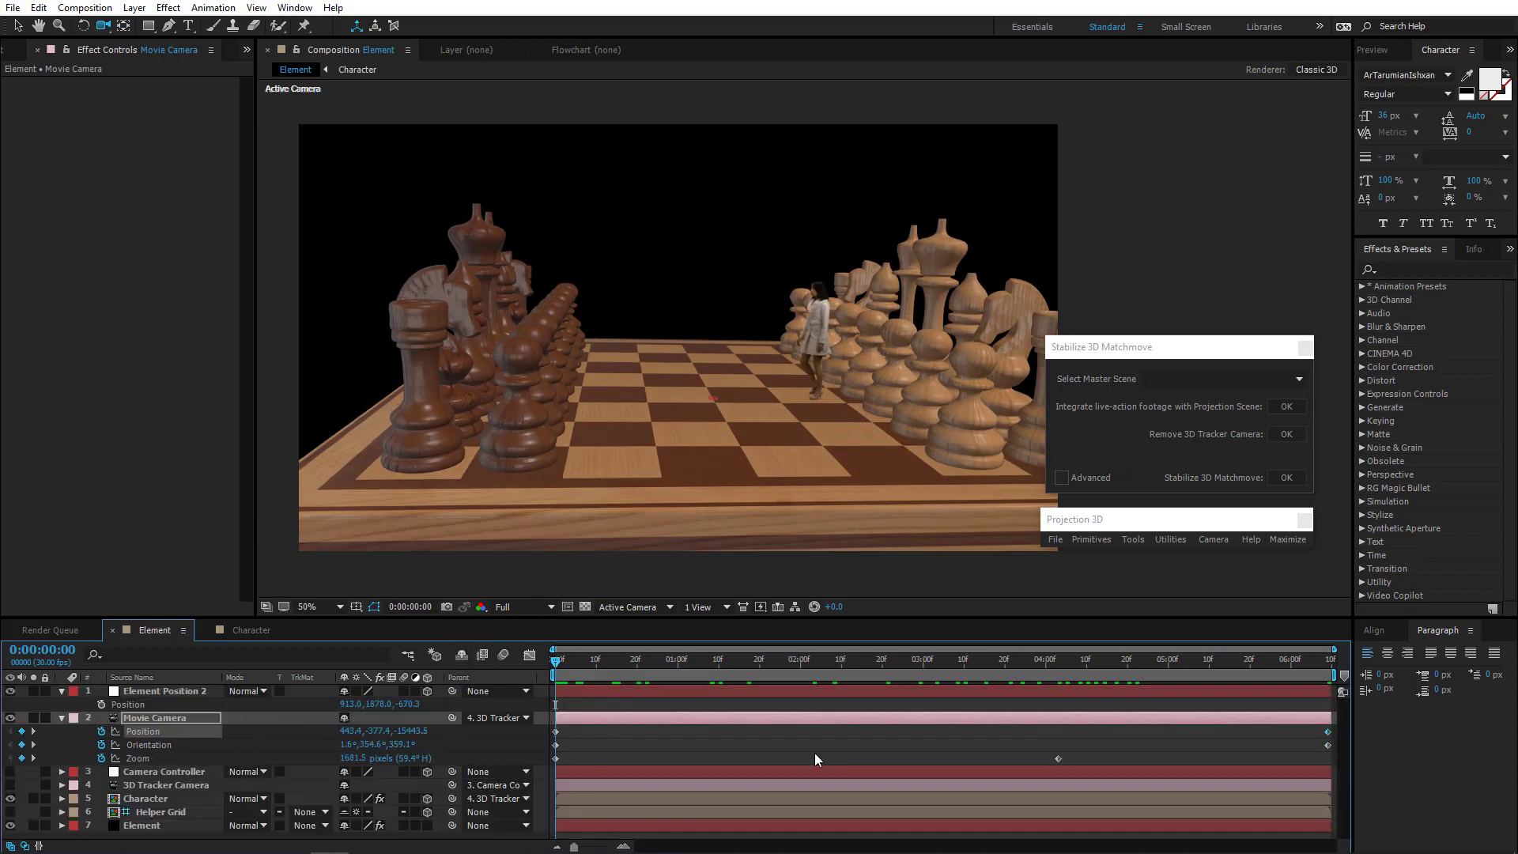
{"action": "left_click_drag", "start_coordinate": [566, 666], "coordinate": [1058, 662]}
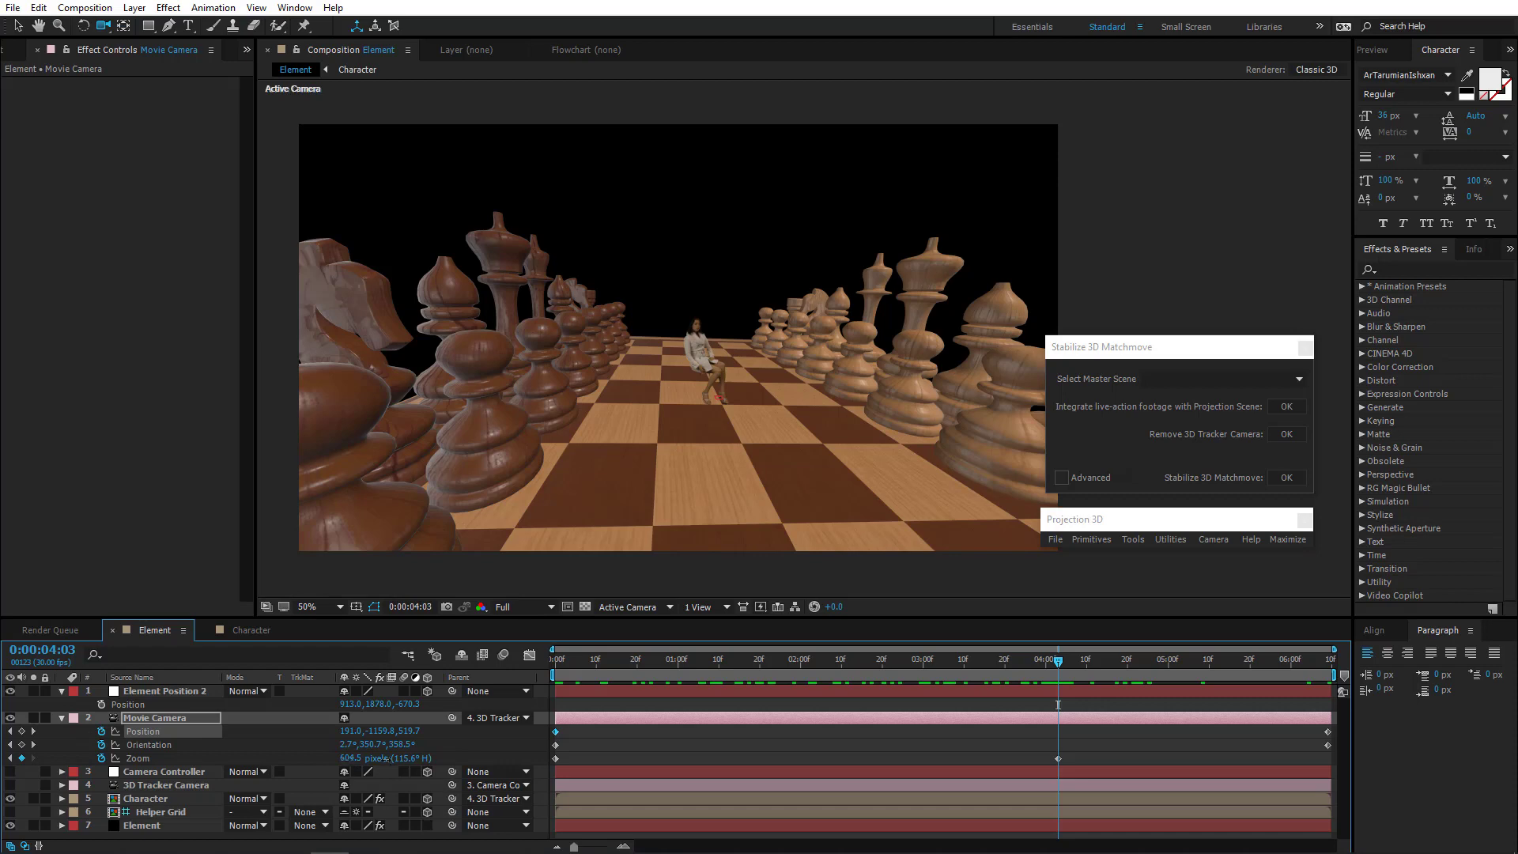
{"action": "left_click_drag", "start_coordinate": [383, 758], "coordinate": [521, 746]}
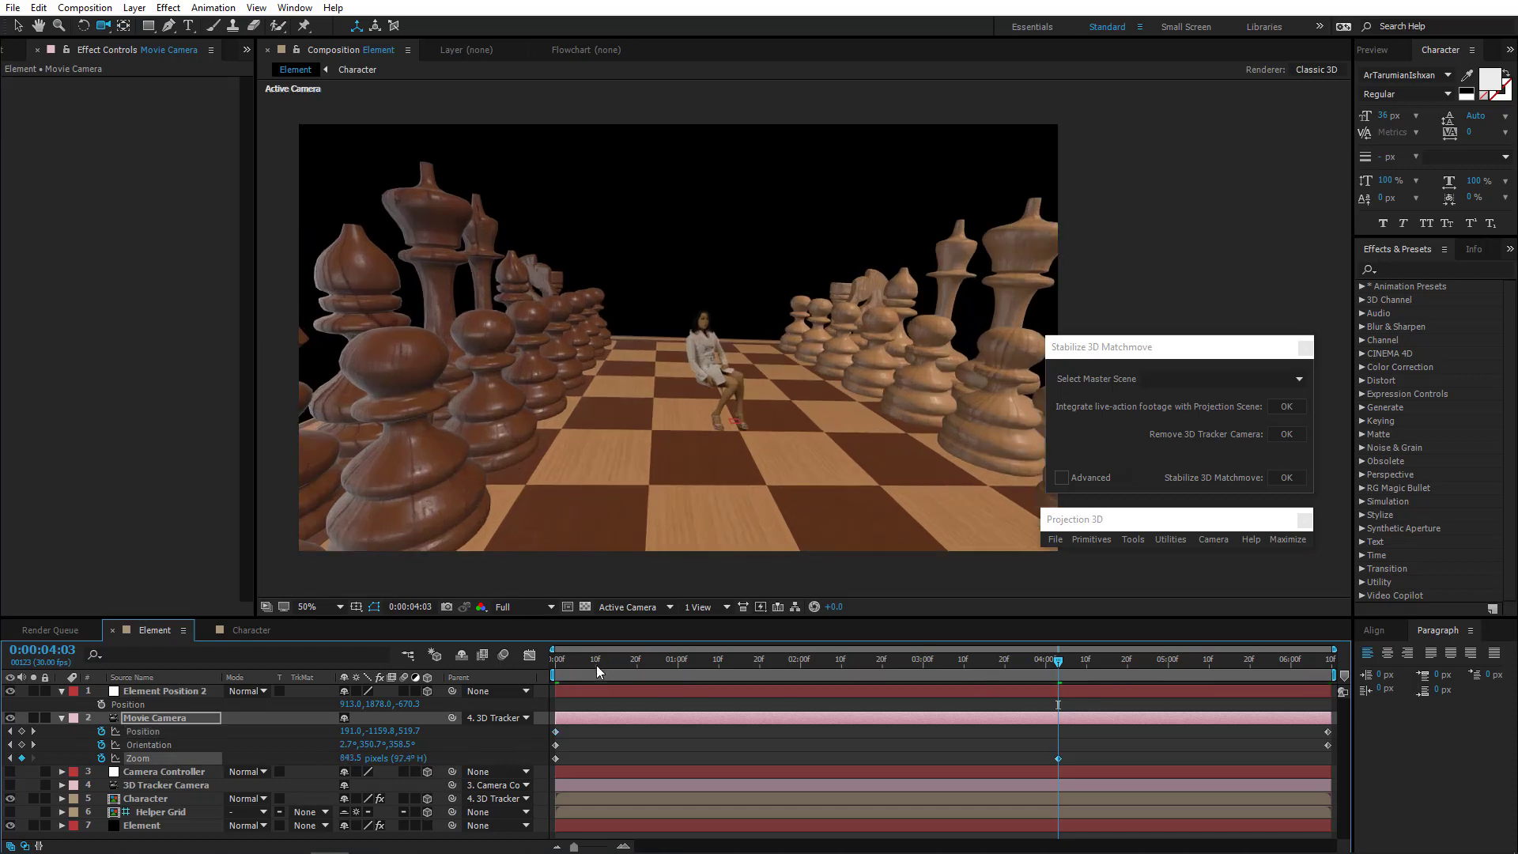
{"action": "left_click_drag", "start_coordinate": [598, 671], "coordinate": [1388, 667]}
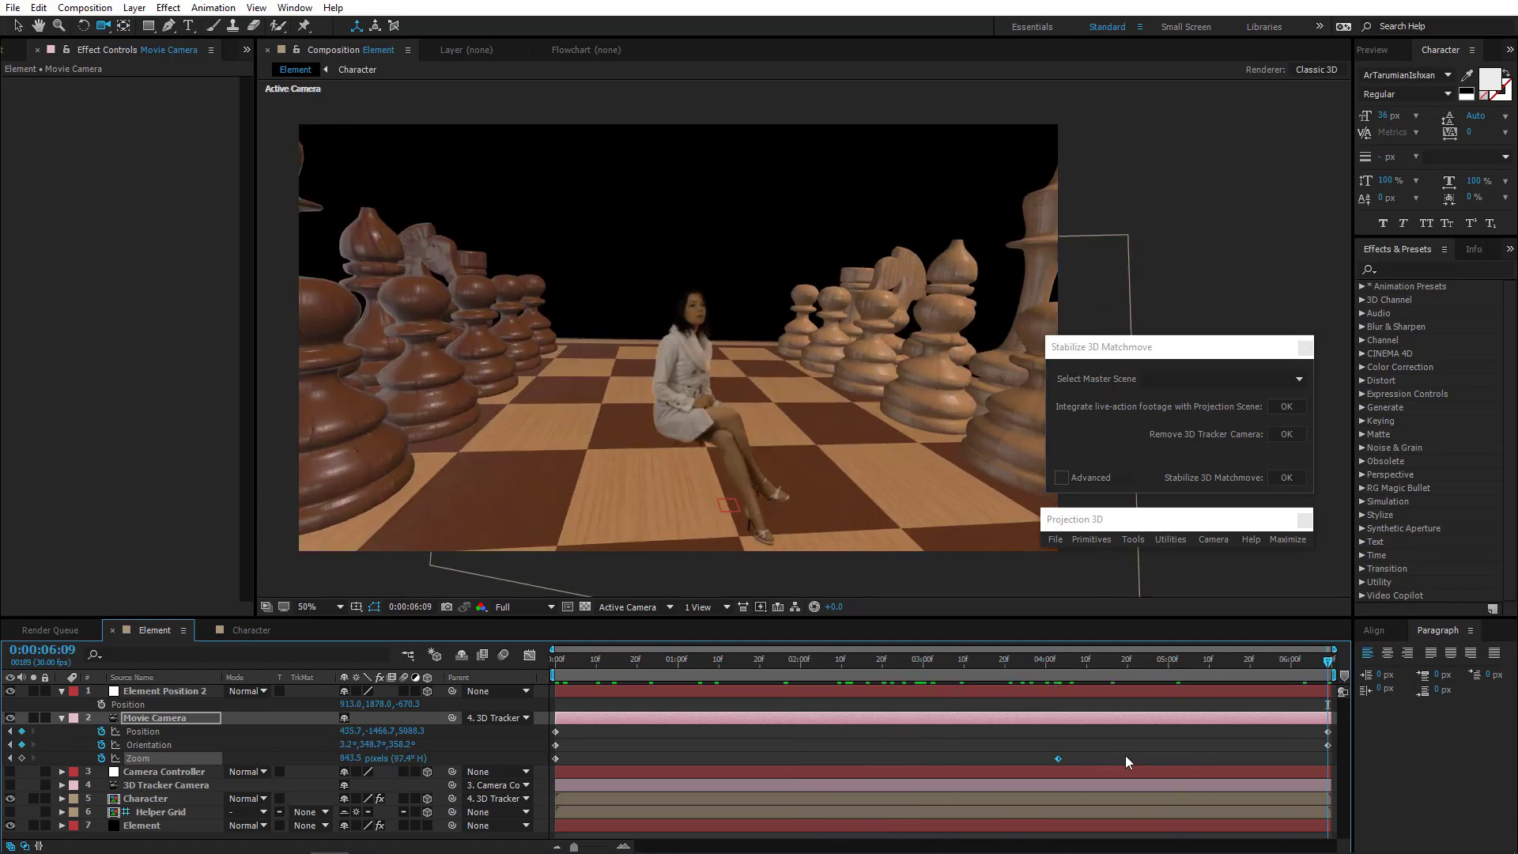
Apply Easy Ease to the Movie Camera's Zoom keyframe at 0:00:04:03 and pull the camera farther back at the first frame
{"action": "right_click", "coordinate": [1059, 759]}
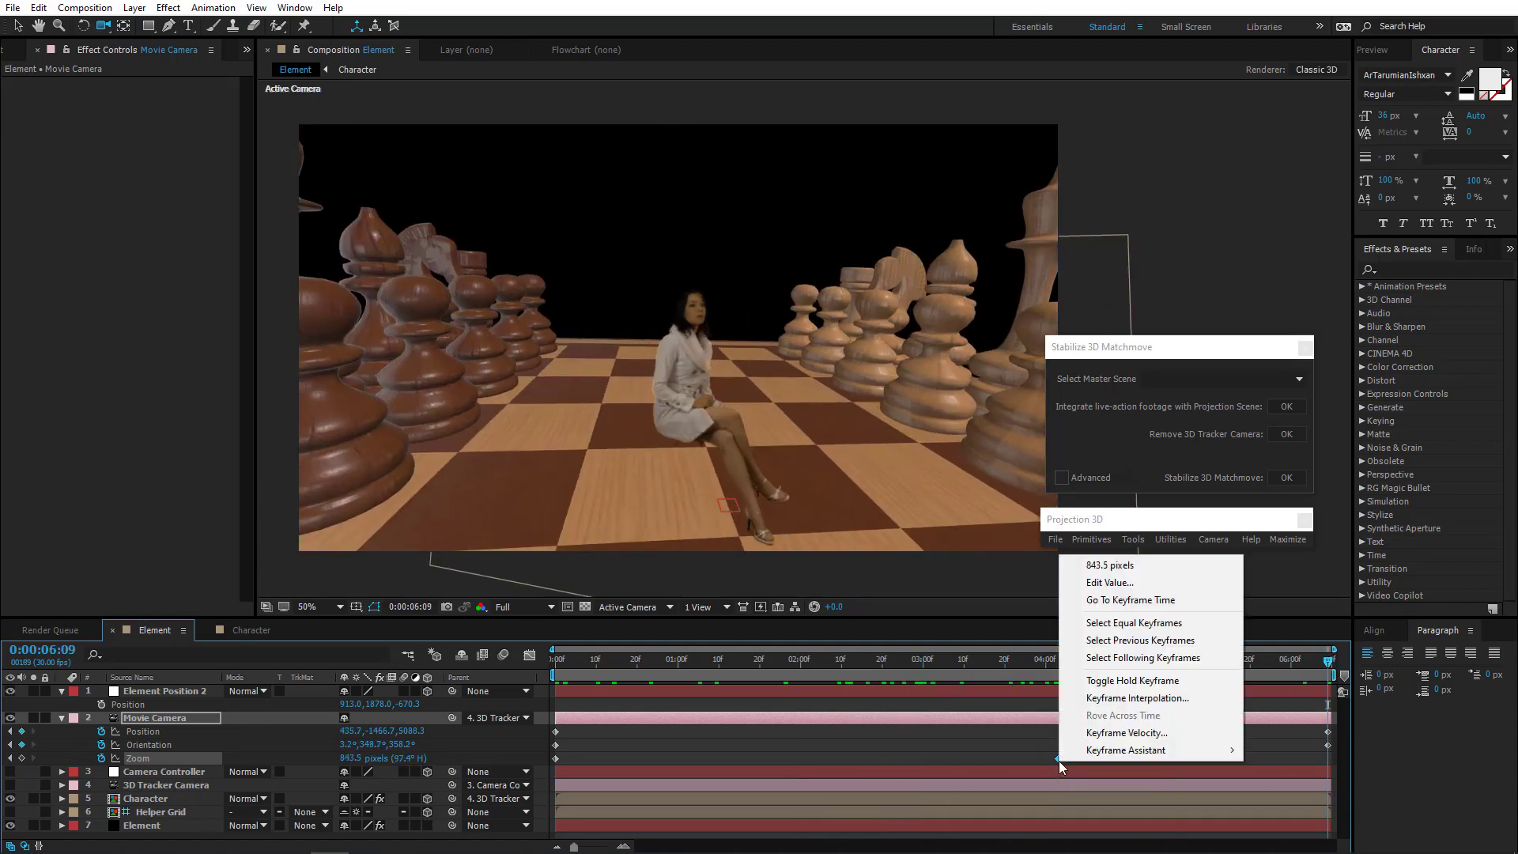
{"action": "mouse_move", "coordinate": [1099, 753]}
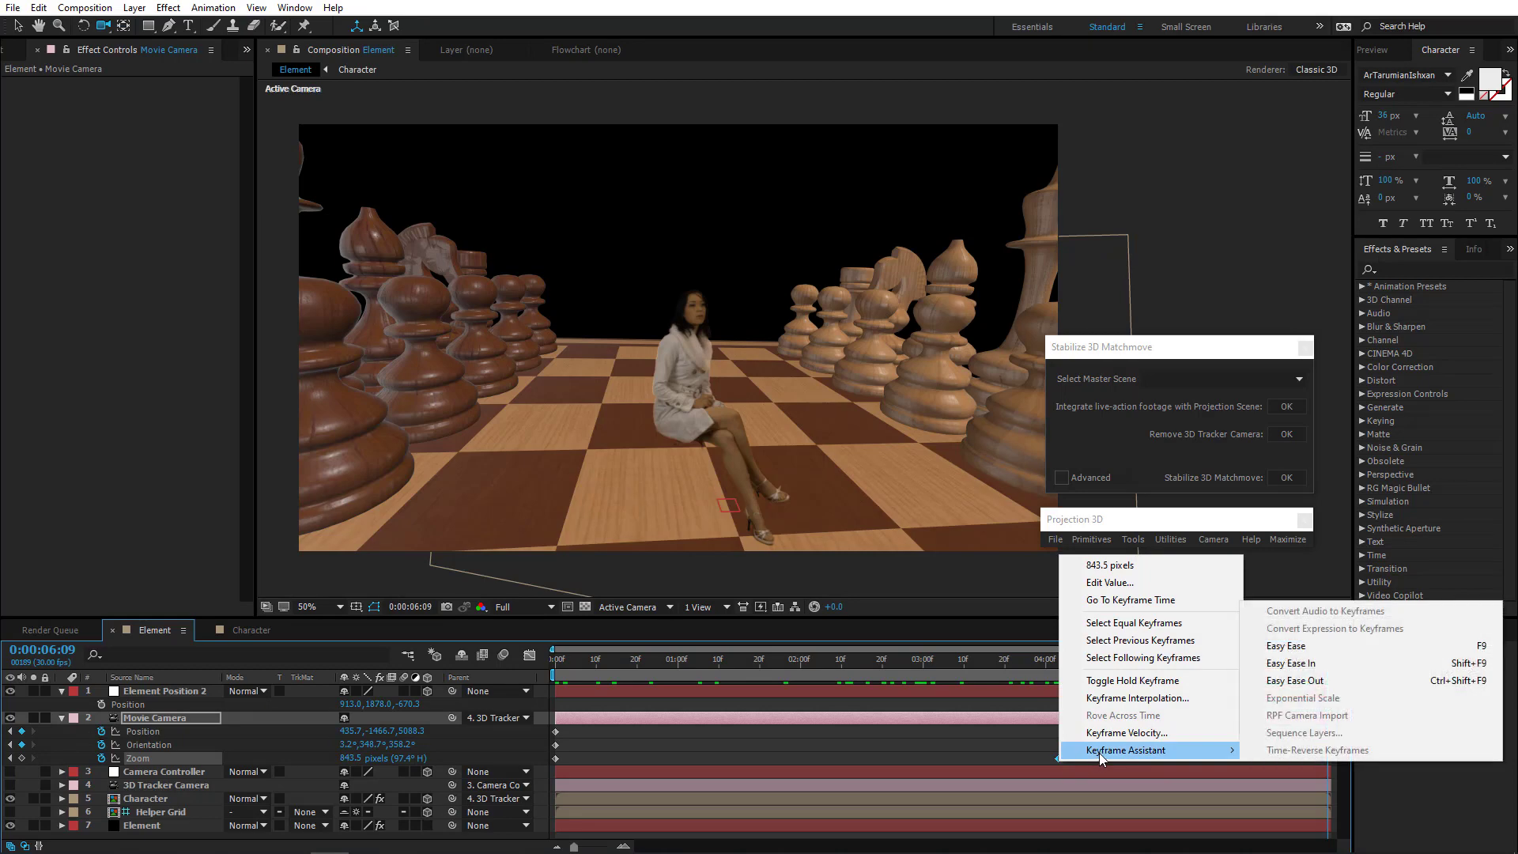
{"action": "left_click", "coordinate": [1287, 645]}
{"action": "left_click", "coordinate": [692, 662]}
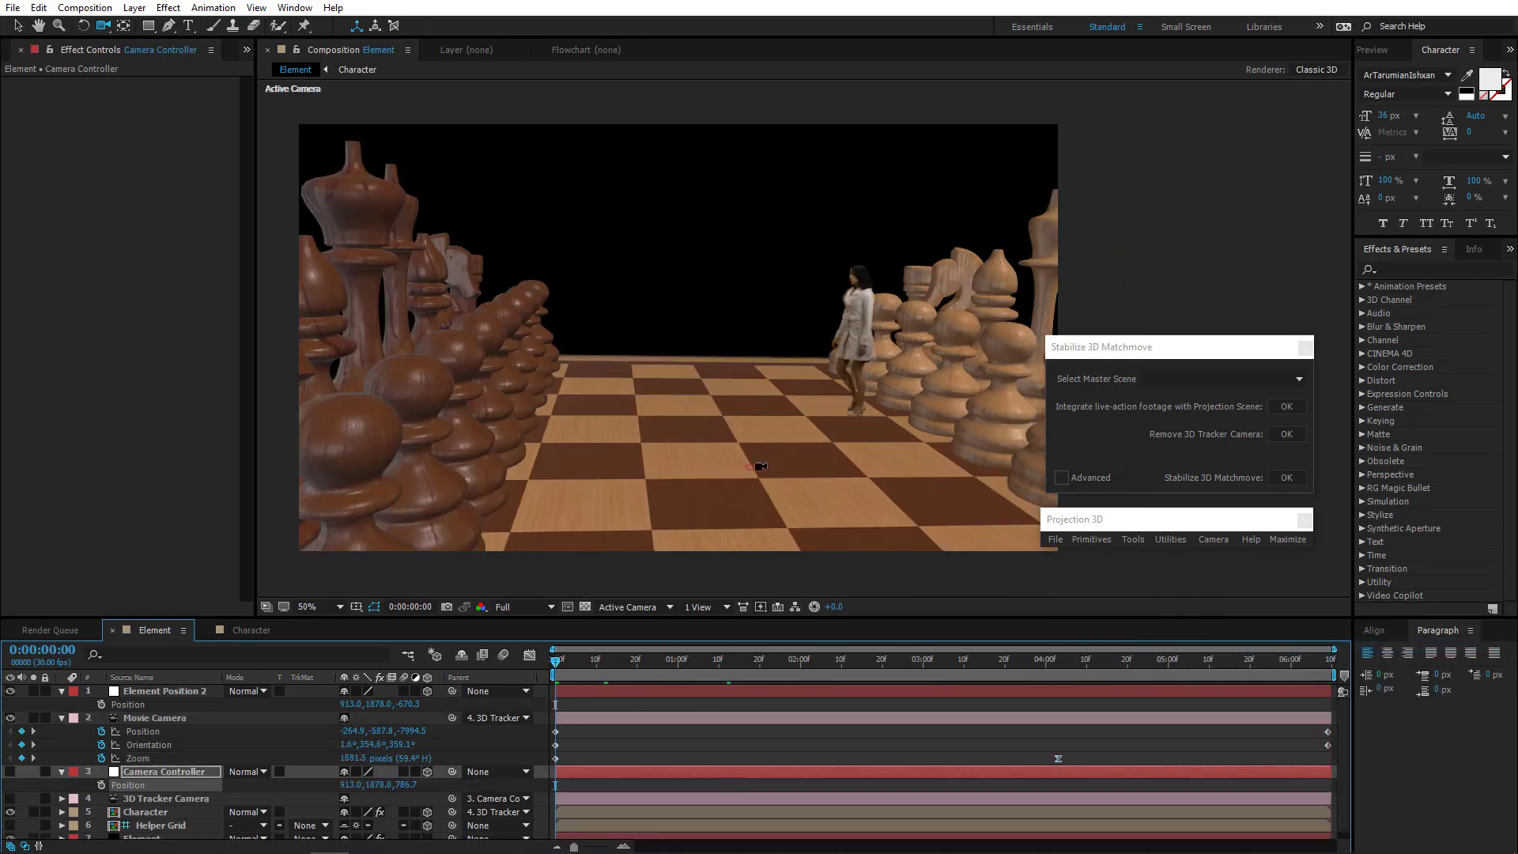
{"action": "left_click_drag", "start_coordinate": [797, 394], "coordinate": [657, 463]}
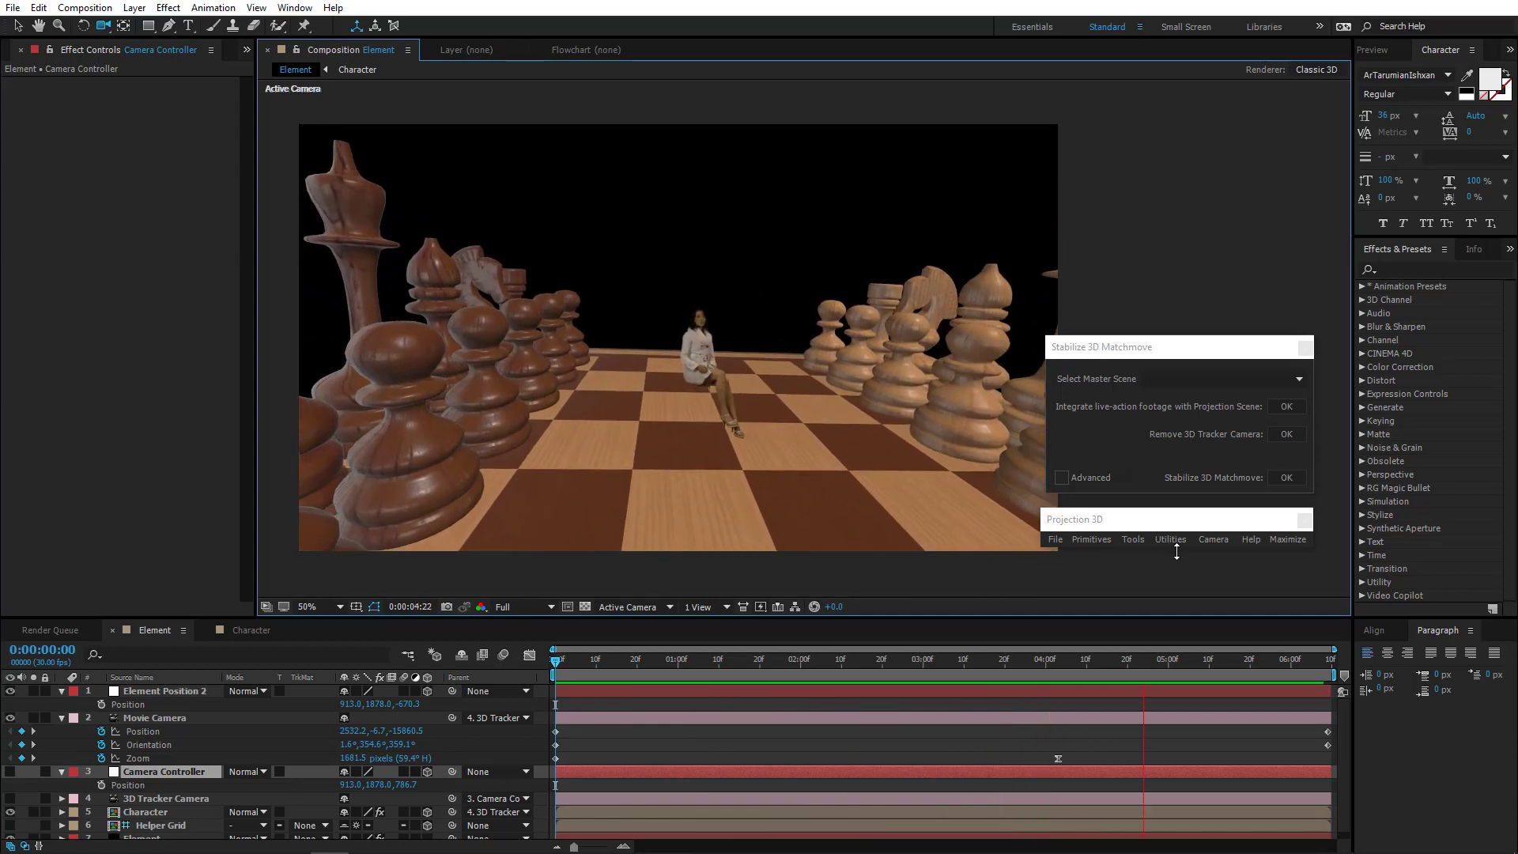
Set the Movie Camera's Zoom keyframe at 0:00:04:03 to 578.5 pixels and scrub through the camera animation
{"action": "left_click", "coordinate": [1060, 662]}
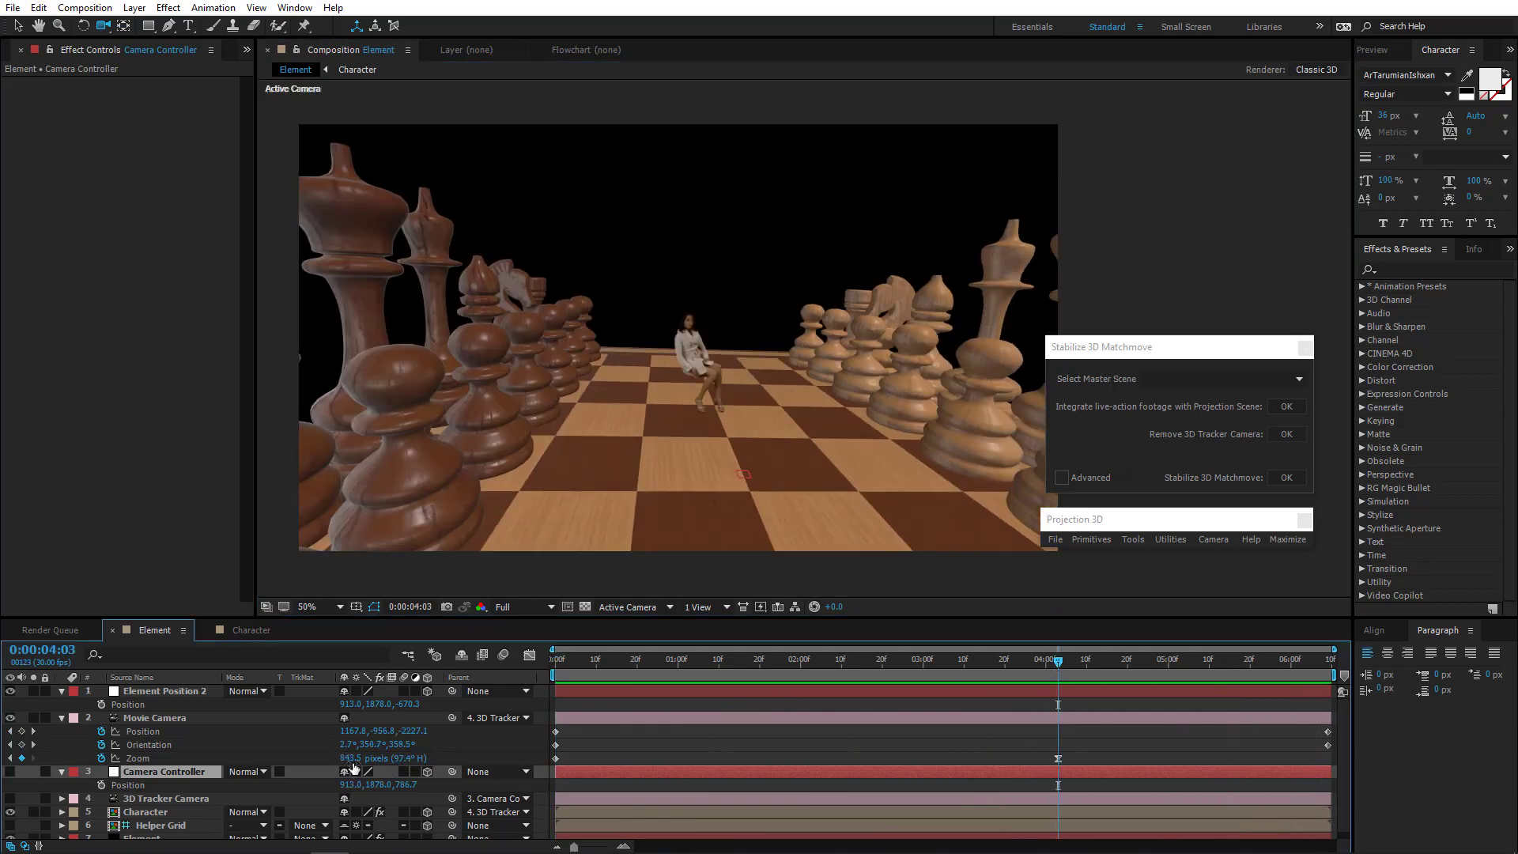
{"action": "left_click_drag", "start_coordinate": [352, 760], "coordinate": [139, 761]}
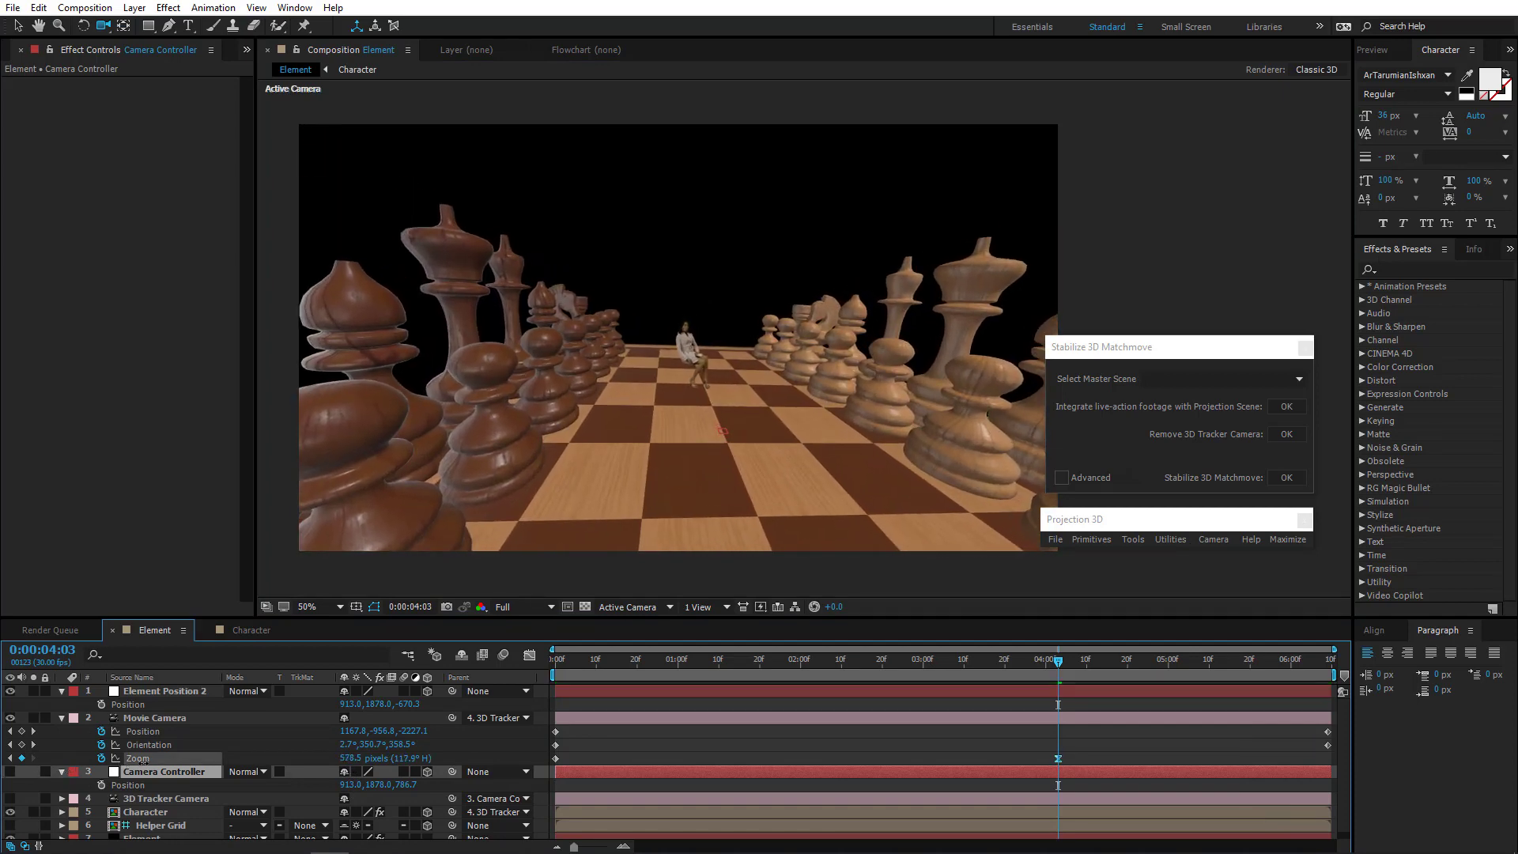
{"action": "left_click", "coordinate": [161, 759]}
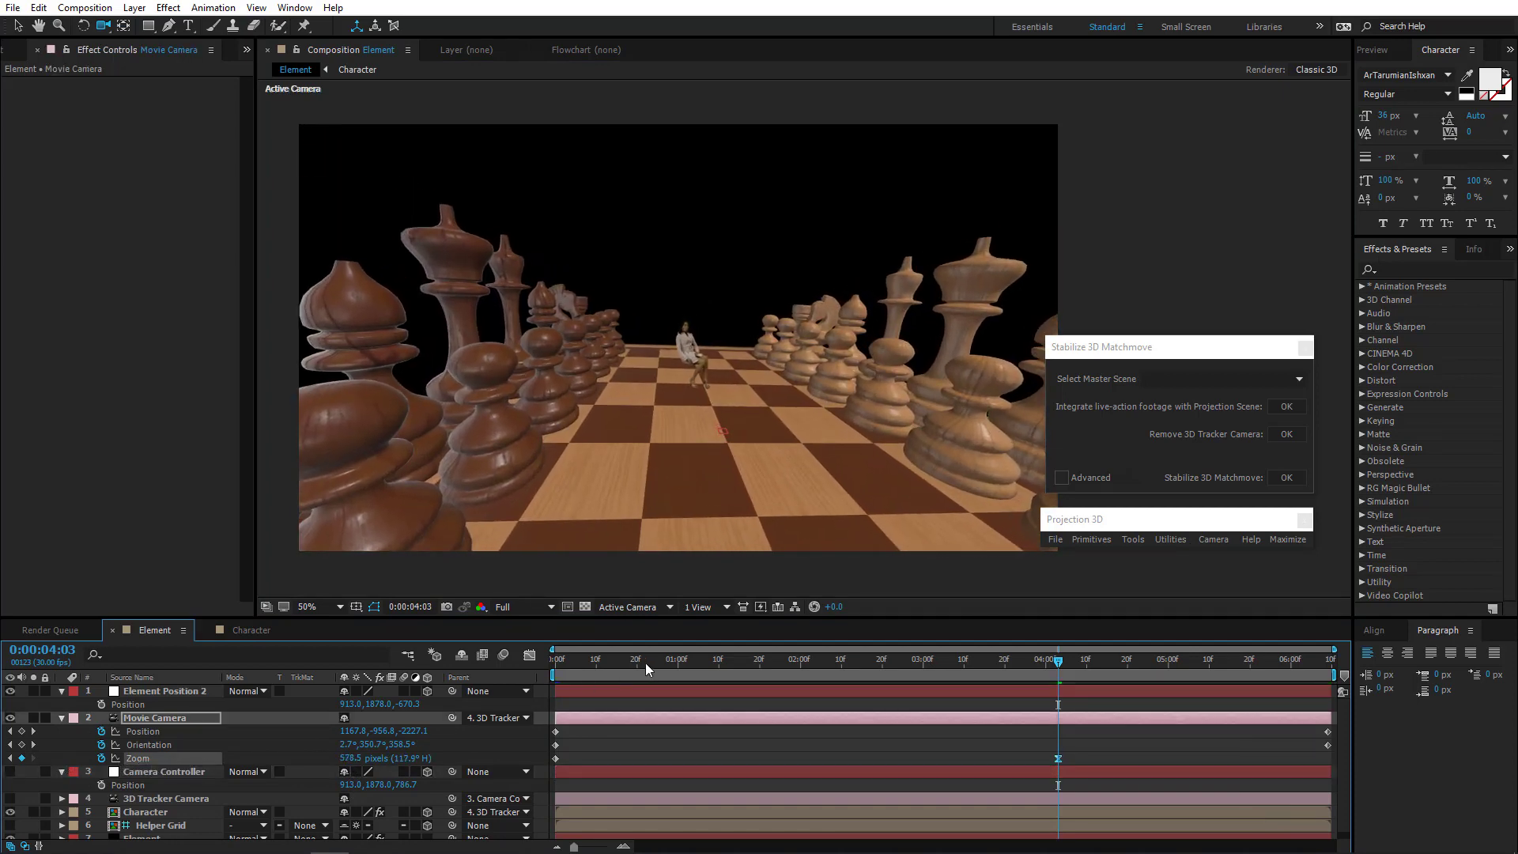
{"action": "left_click_drag", "start_coordinate": [645, 662], "coordinate": [365, 696]}
{"action": "left_click_drag", "start_coordinate": [560, 677], "coordinate": [1377, 624]}
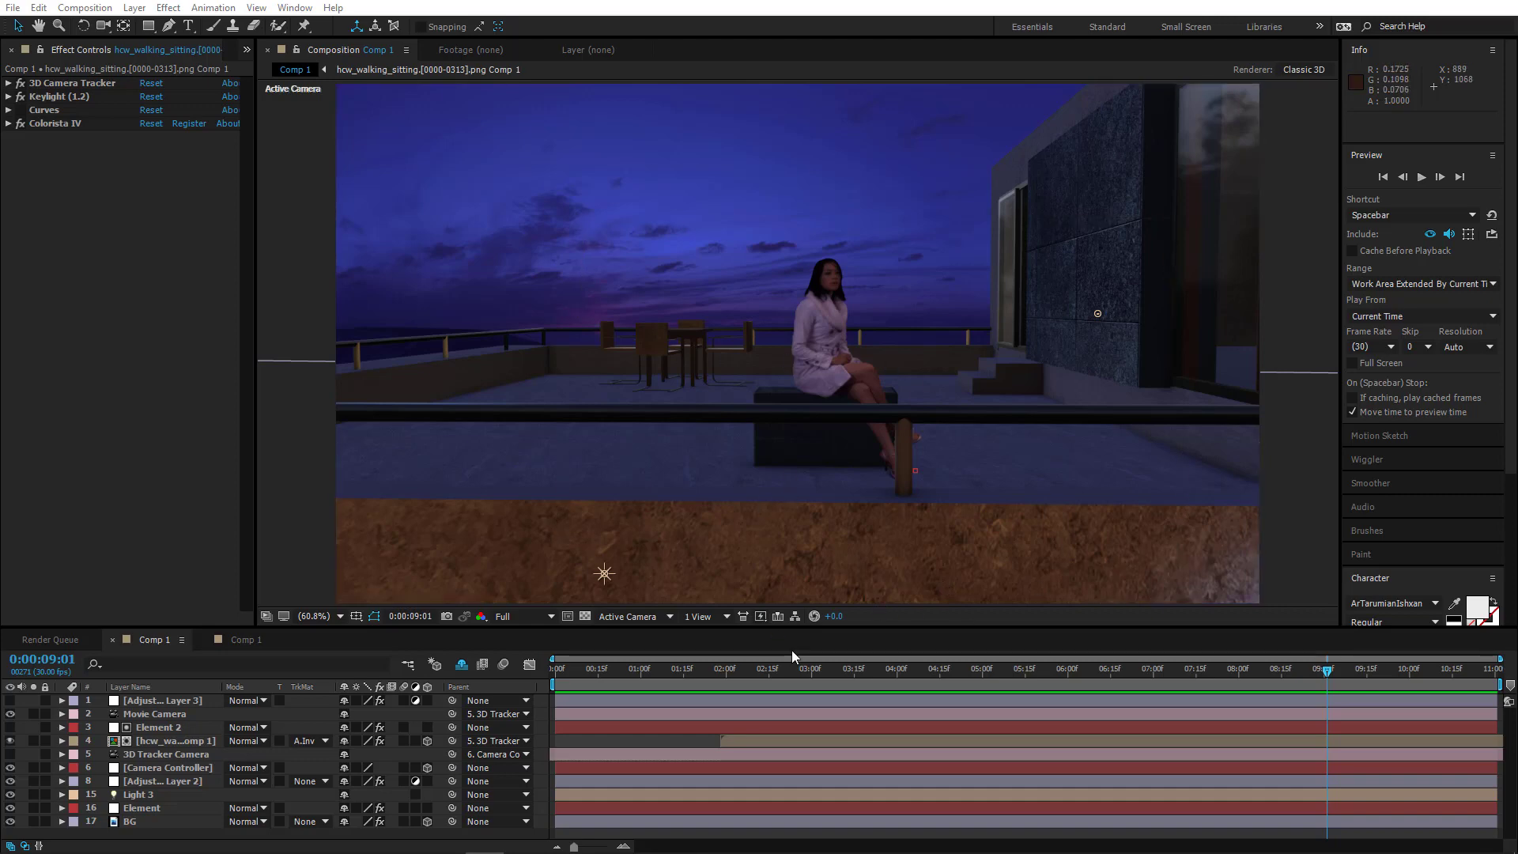
Scrub through the finished night terrace composition and play it from the first frame to review the integrated character
{"action": "left_click_drag", "start_coordinate": [1393, 682], "coordinate": [479, 725]}
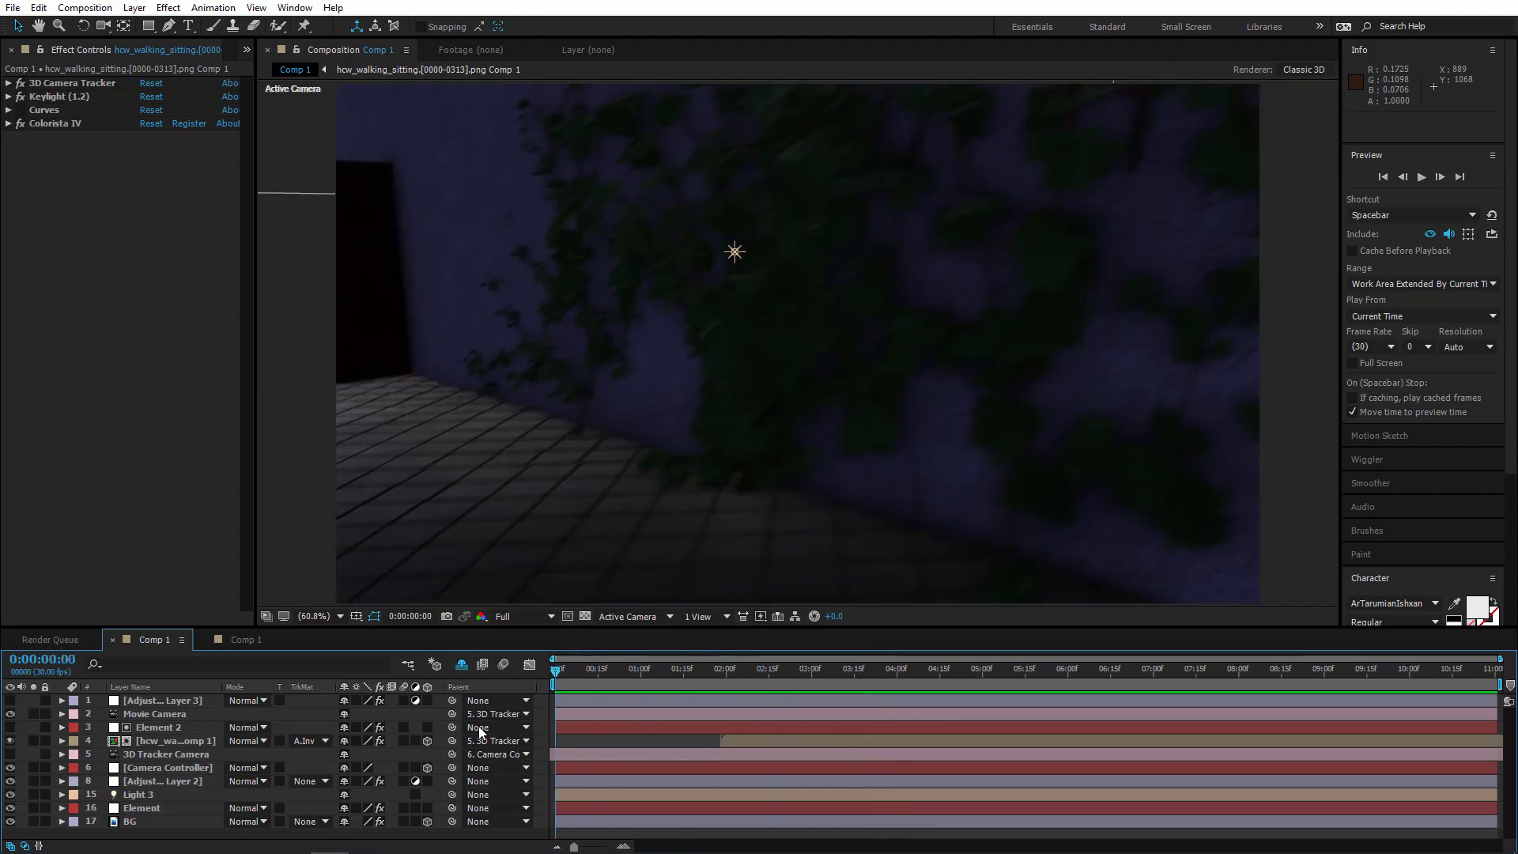
{"action": "left_click_drag", "start_coordinate": [645, 715], "coordinate": [1365, 702]}
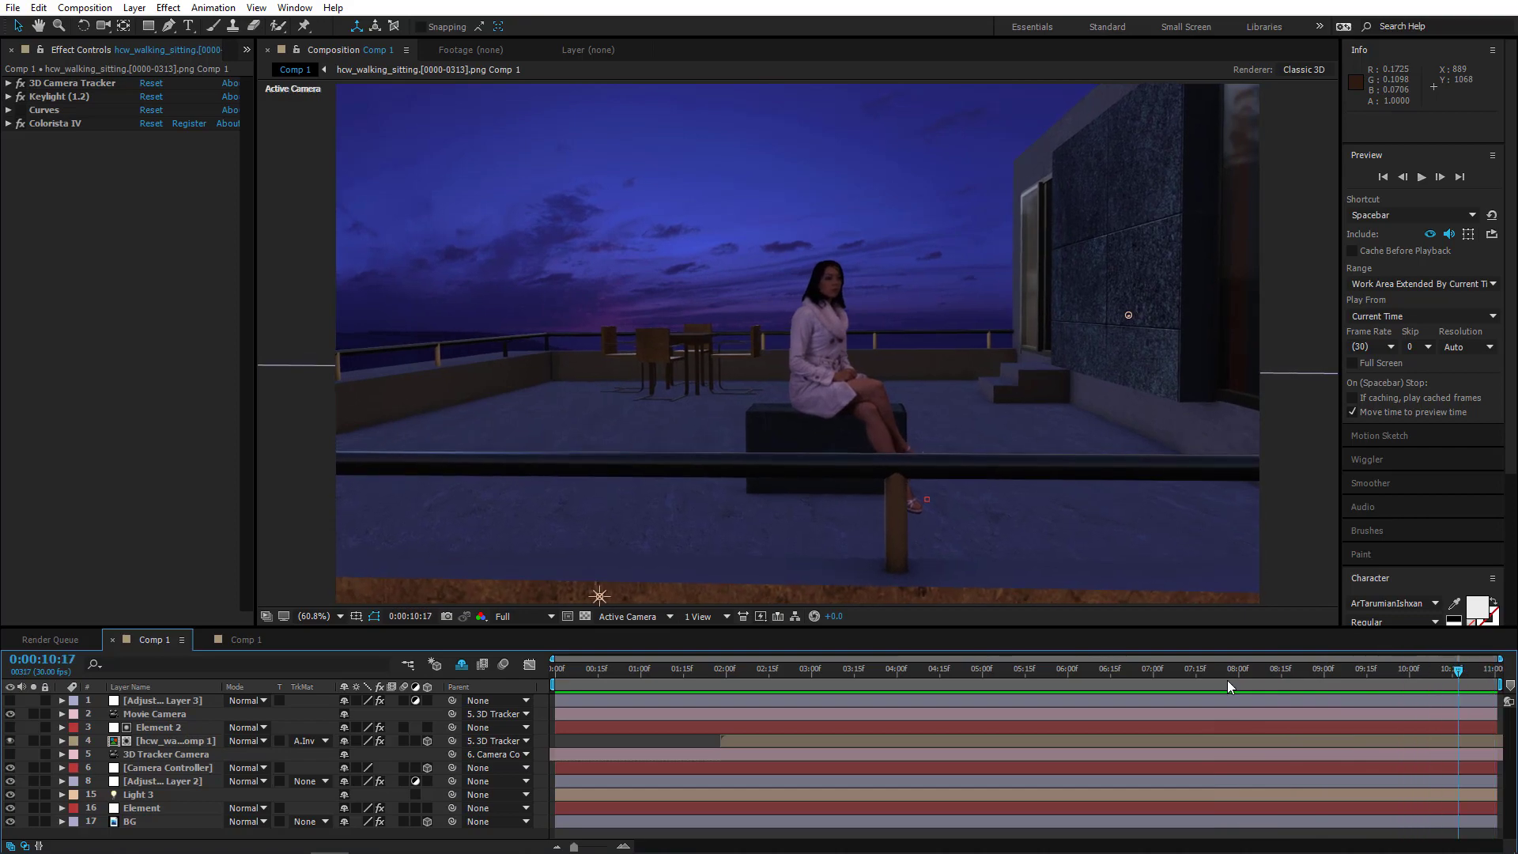
{"action": "left_click", "coordinate": [551, 668]}
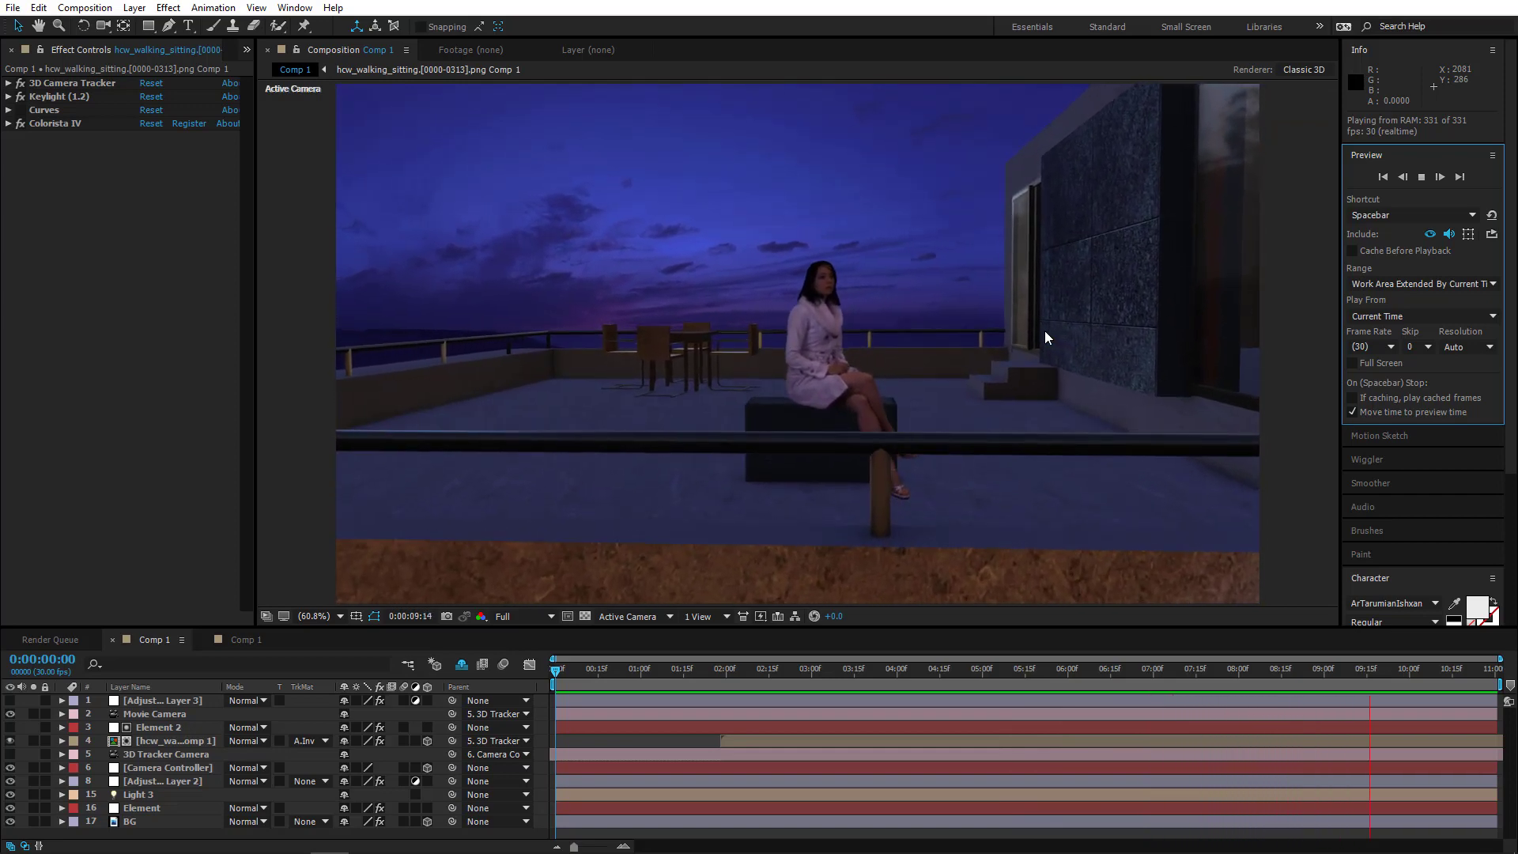
{"action": "left_click", "coordinate": [1411, 686]}
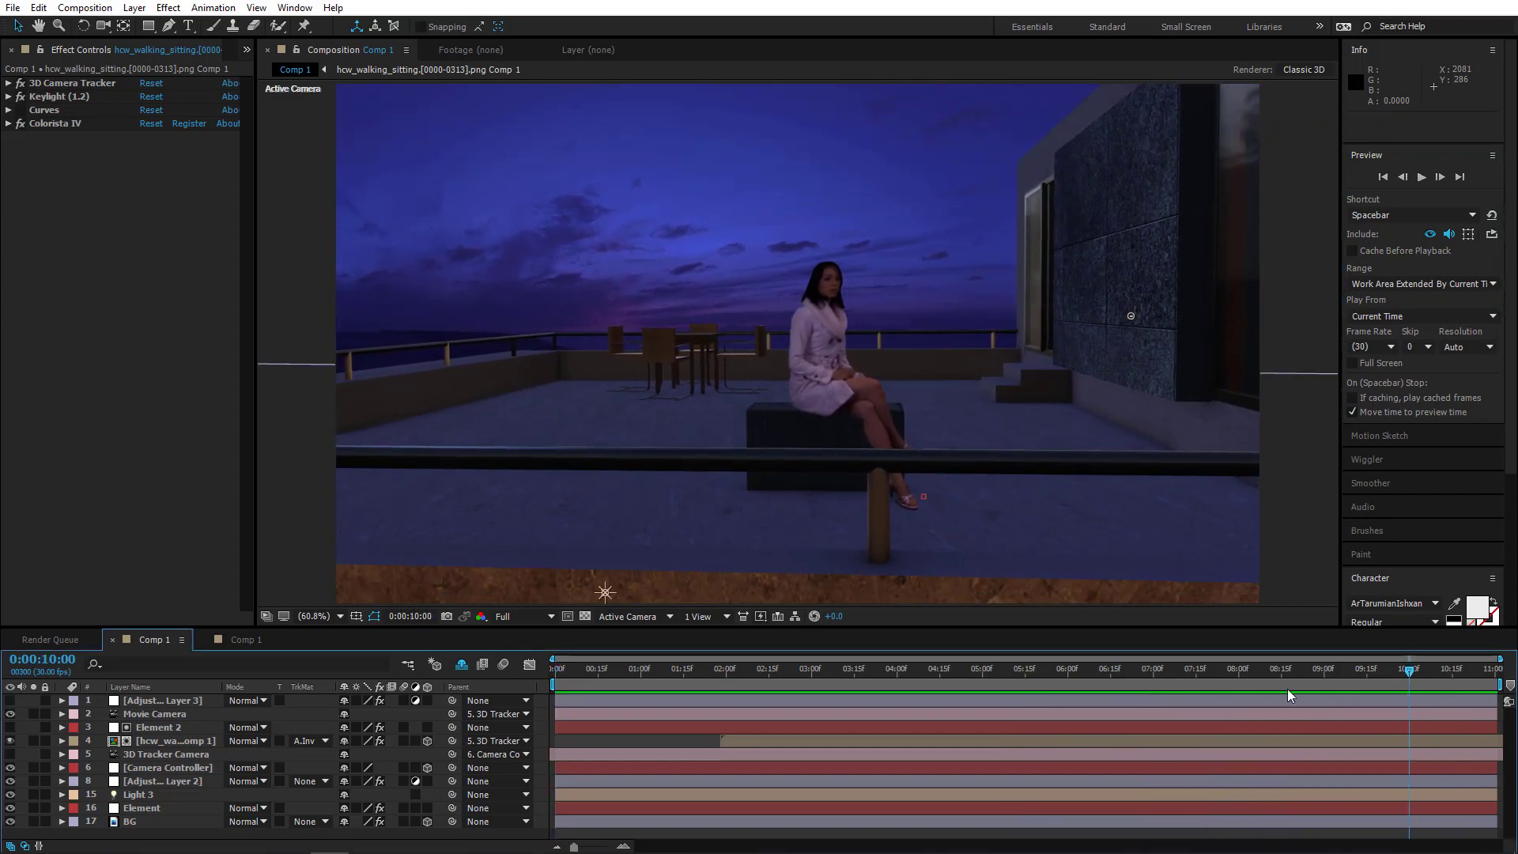
Switch to the green-screen composition with the Helper Grid and preview its matchmoved footage from the first frame
{"action": "left_click", "coordinate": [244, 636]}
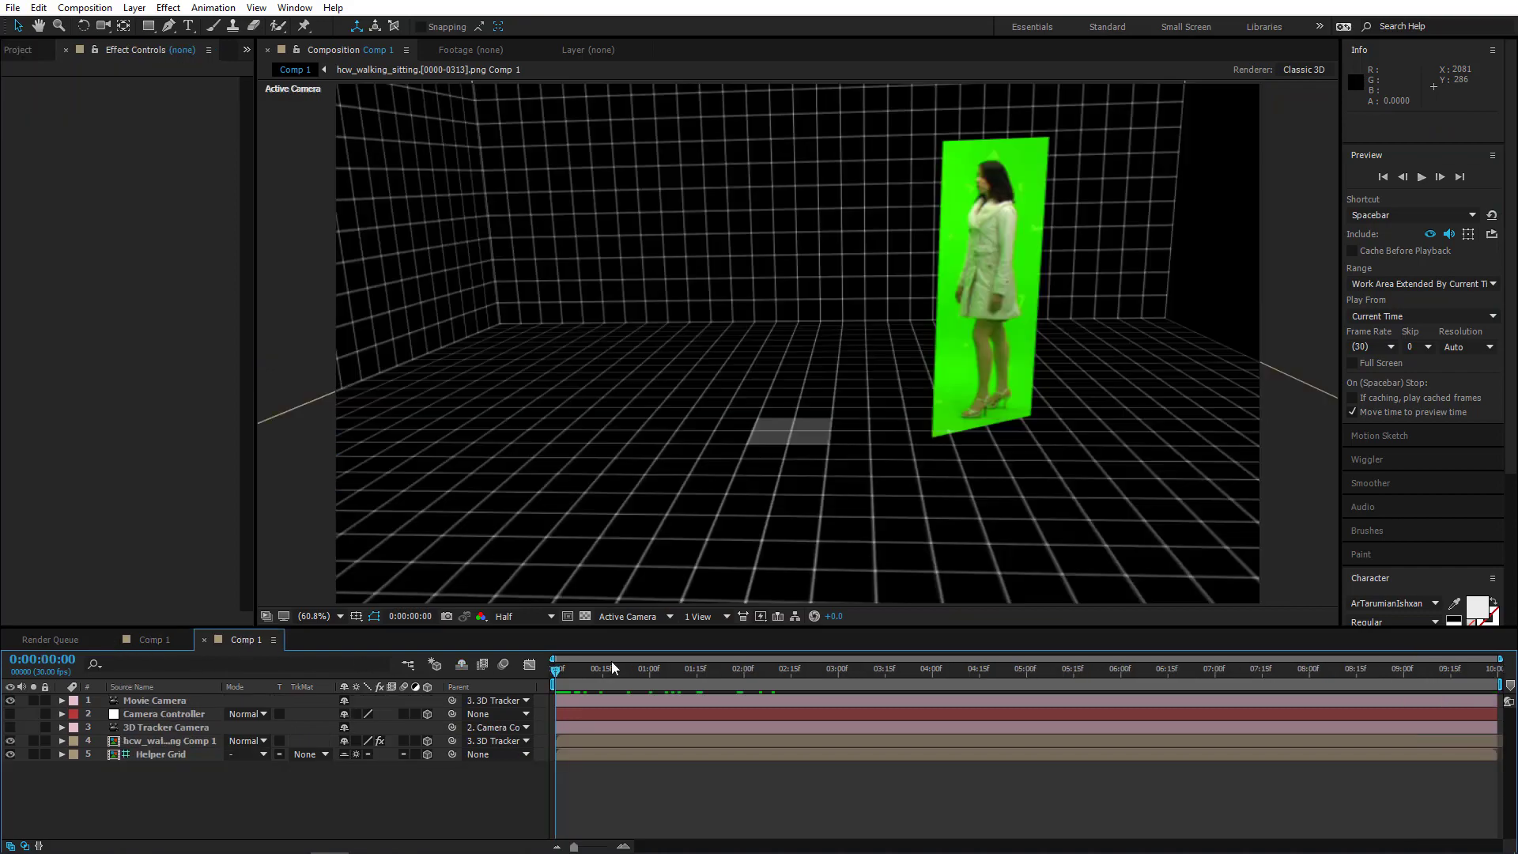
{"action": "left_click_drag", "start_coordinate": [562, 674], "coordinate": [483, 612]}
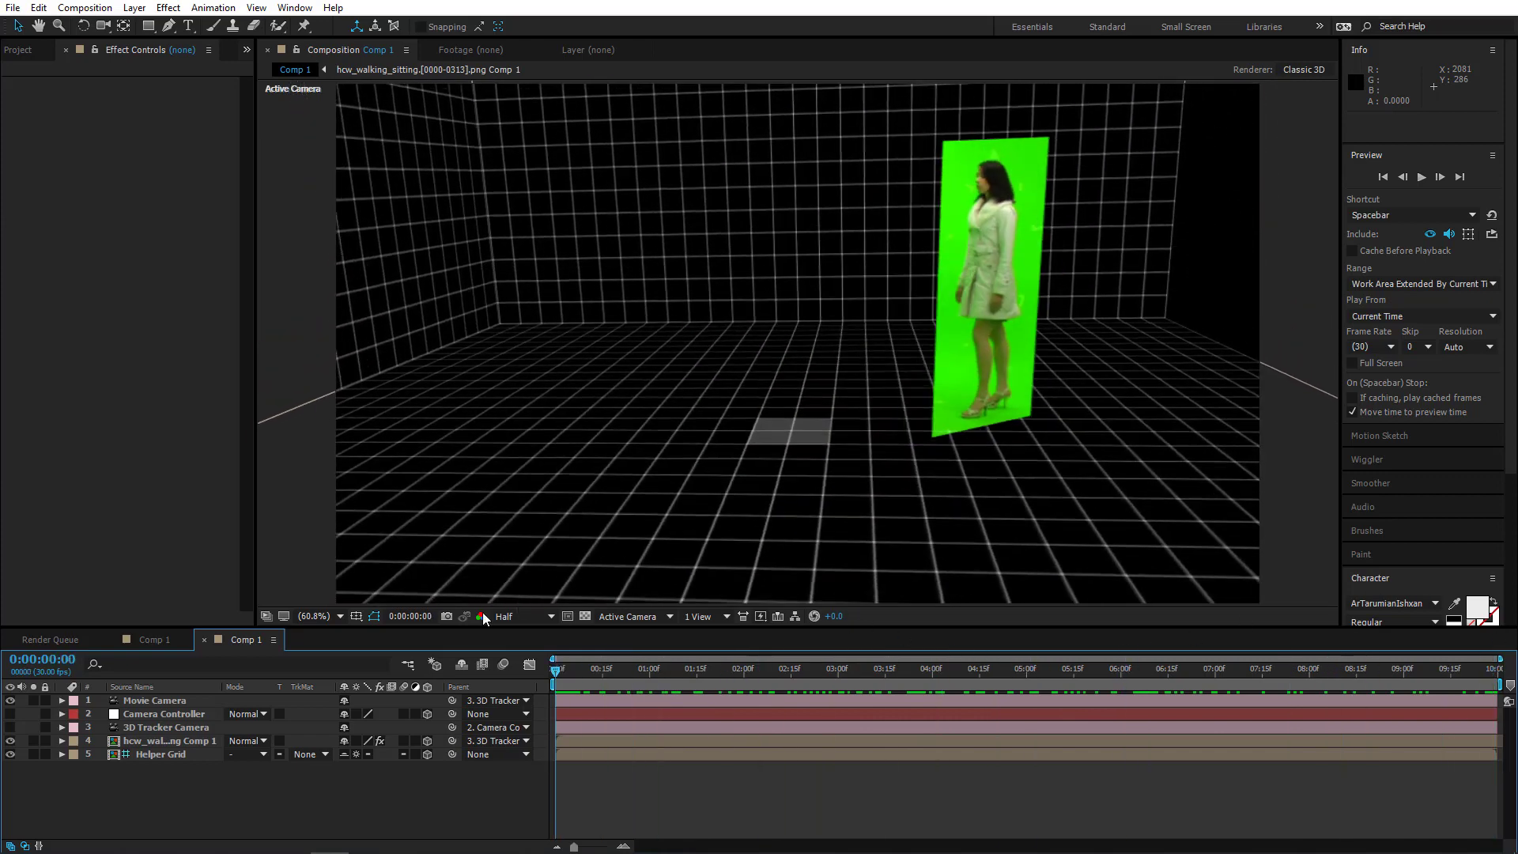
{"action": "left_click", "coordinate": [1421, 177]}
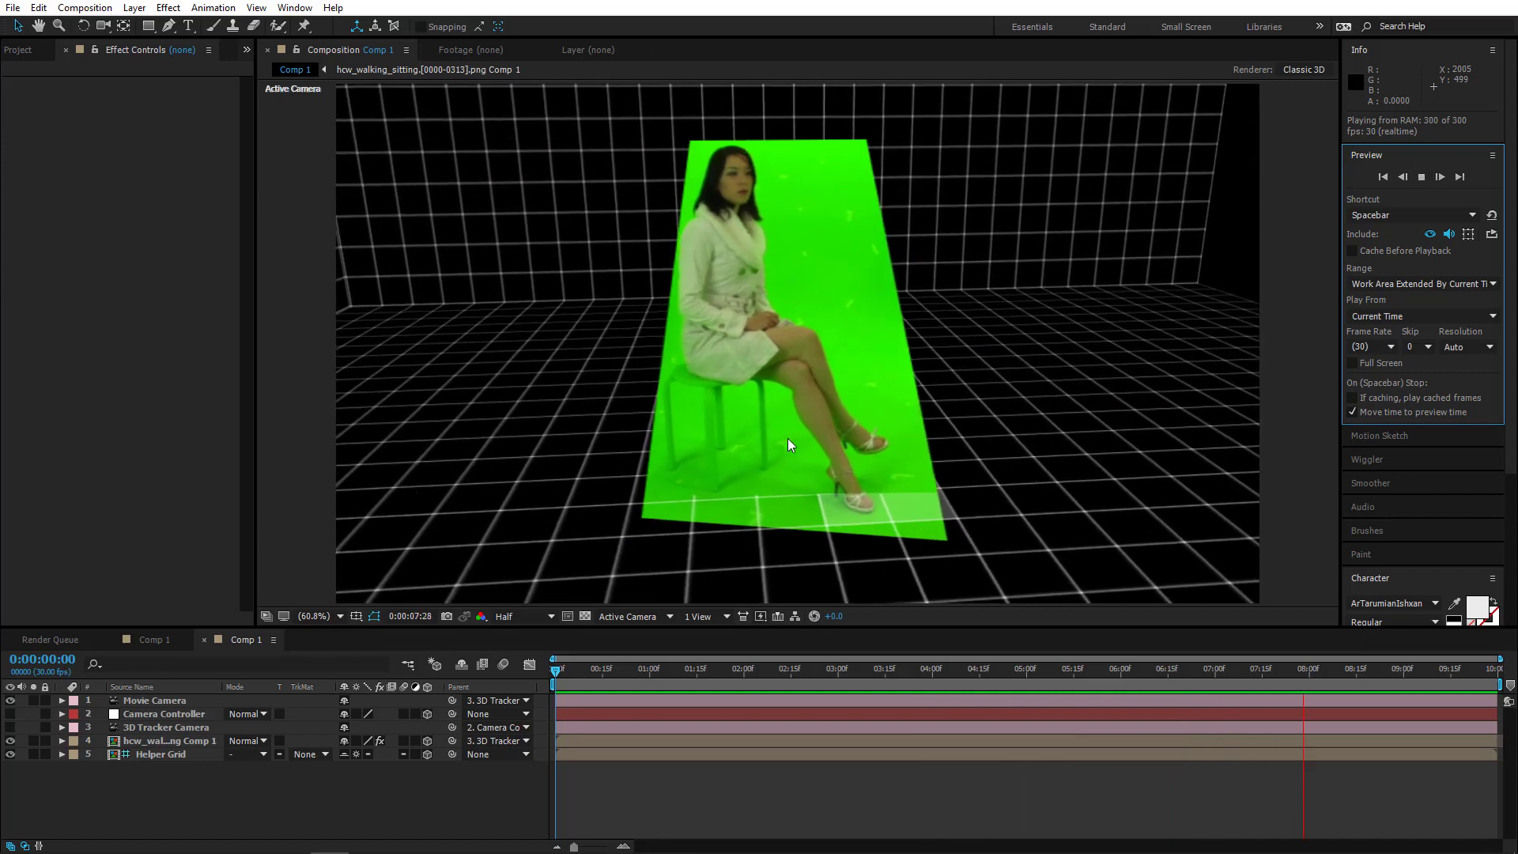
Return to the night terrace composition and play it back from the first frame
{"action": "left_click", "coordinate": [154, 641]}
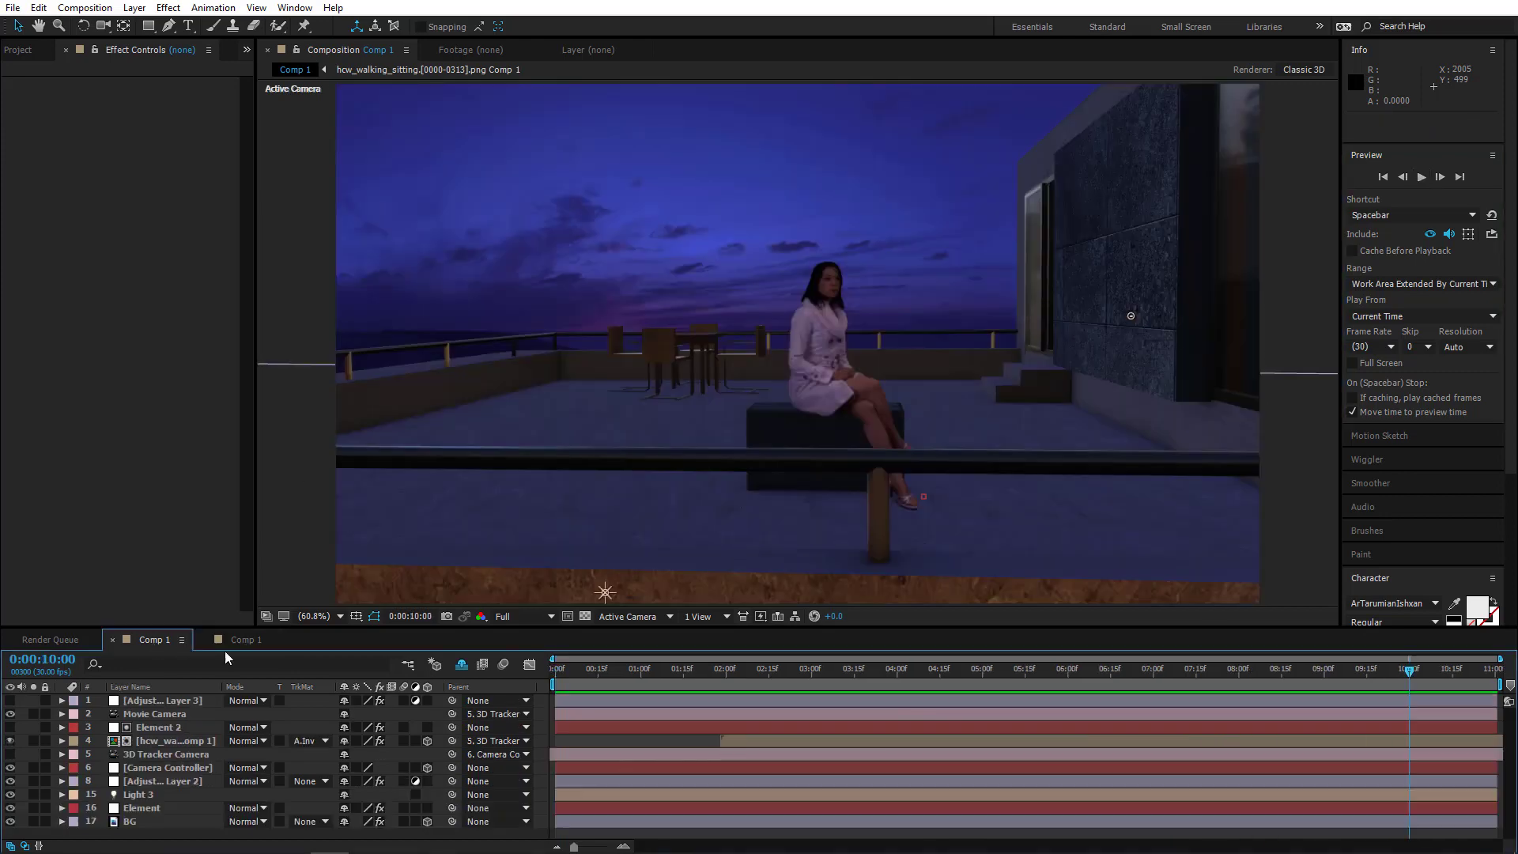
{"action": "key", "text": "Home"}
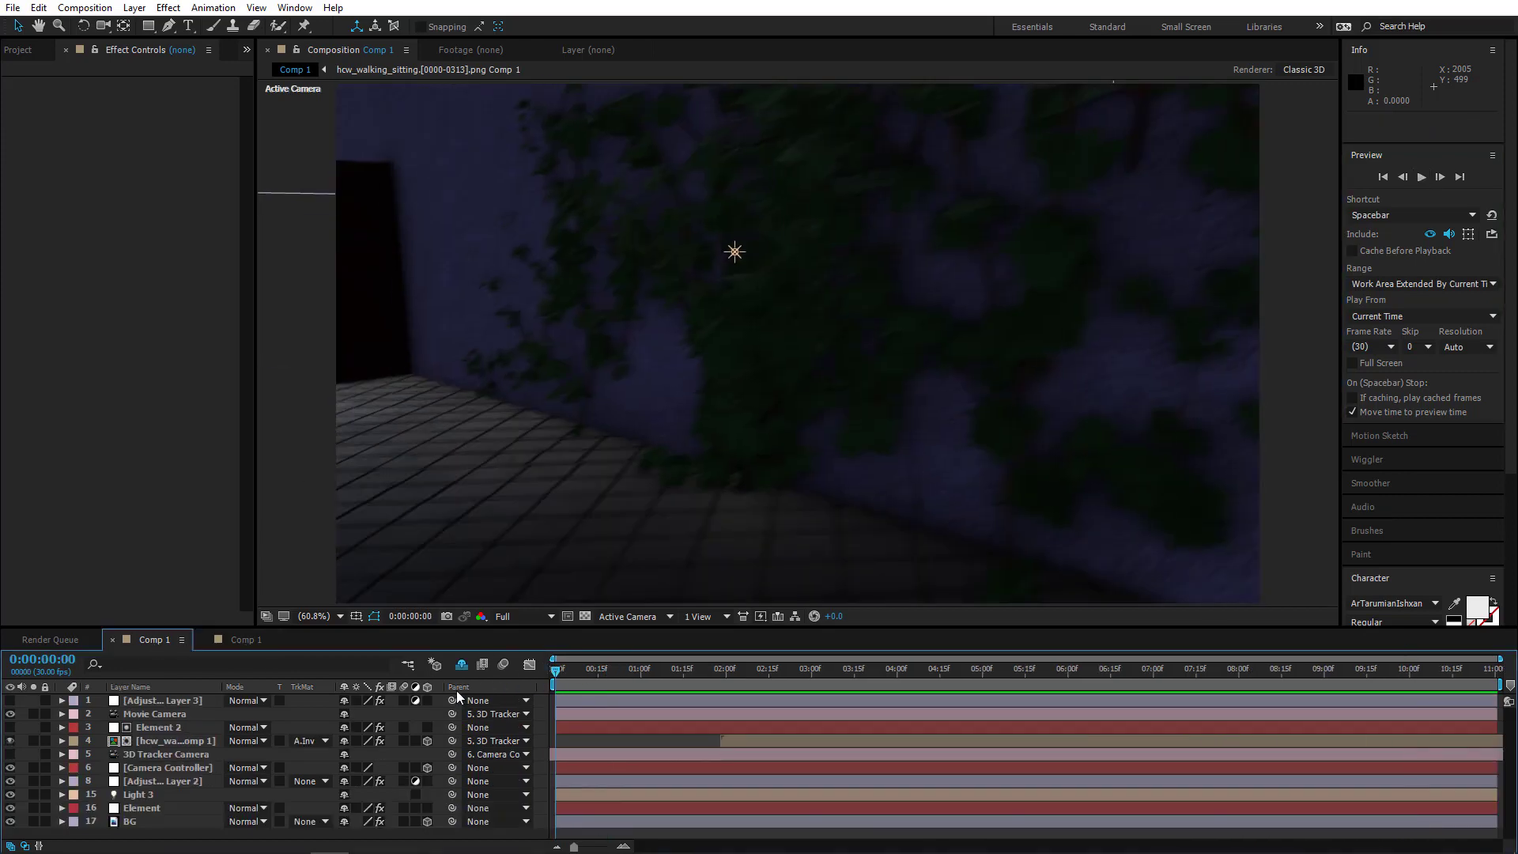
{"action": "left_click", "coordinate": [1420, 177]}
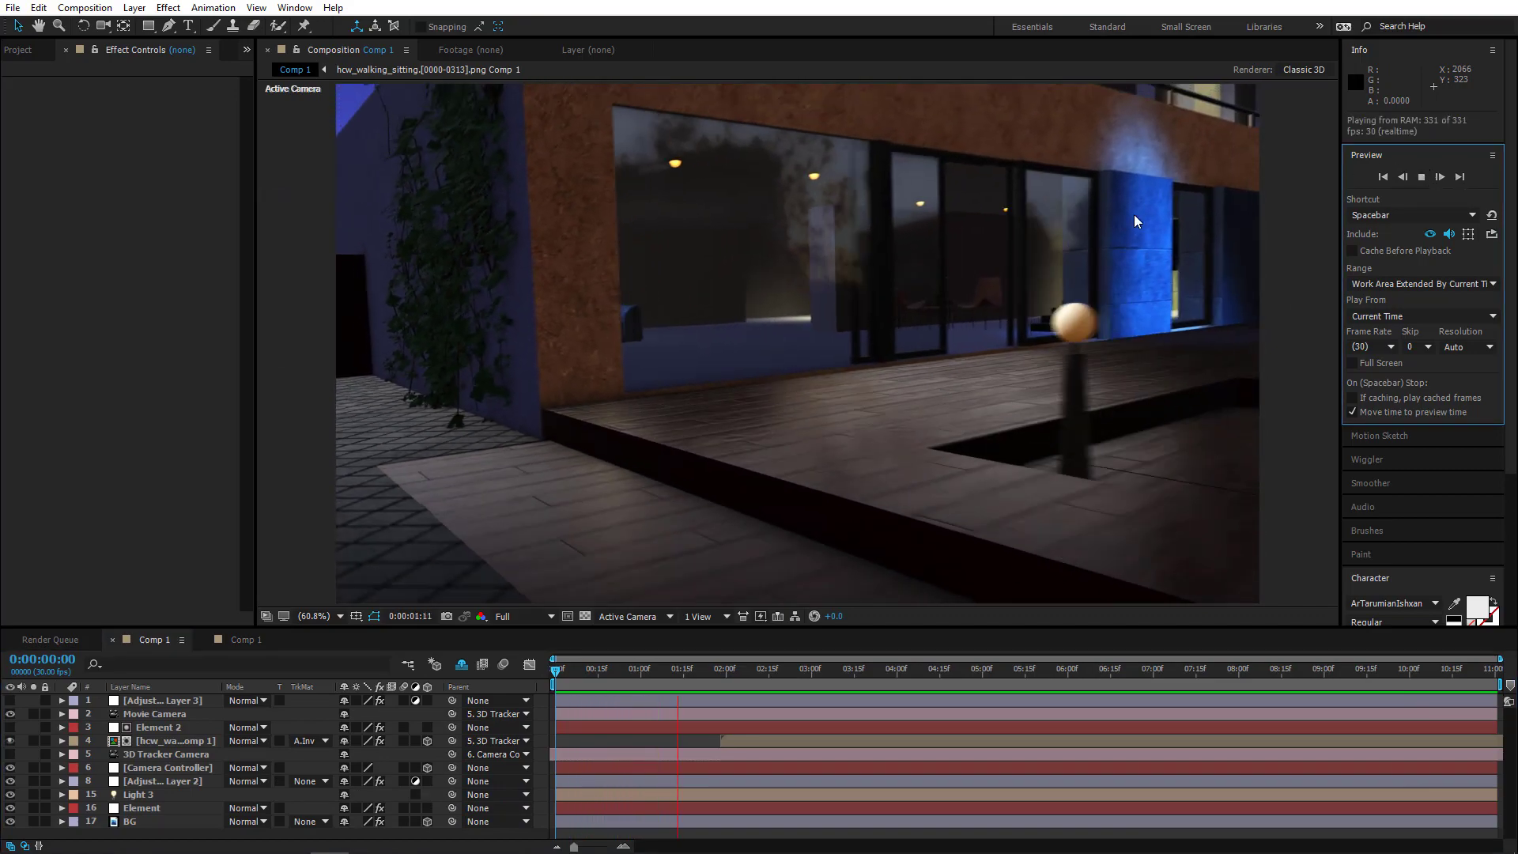